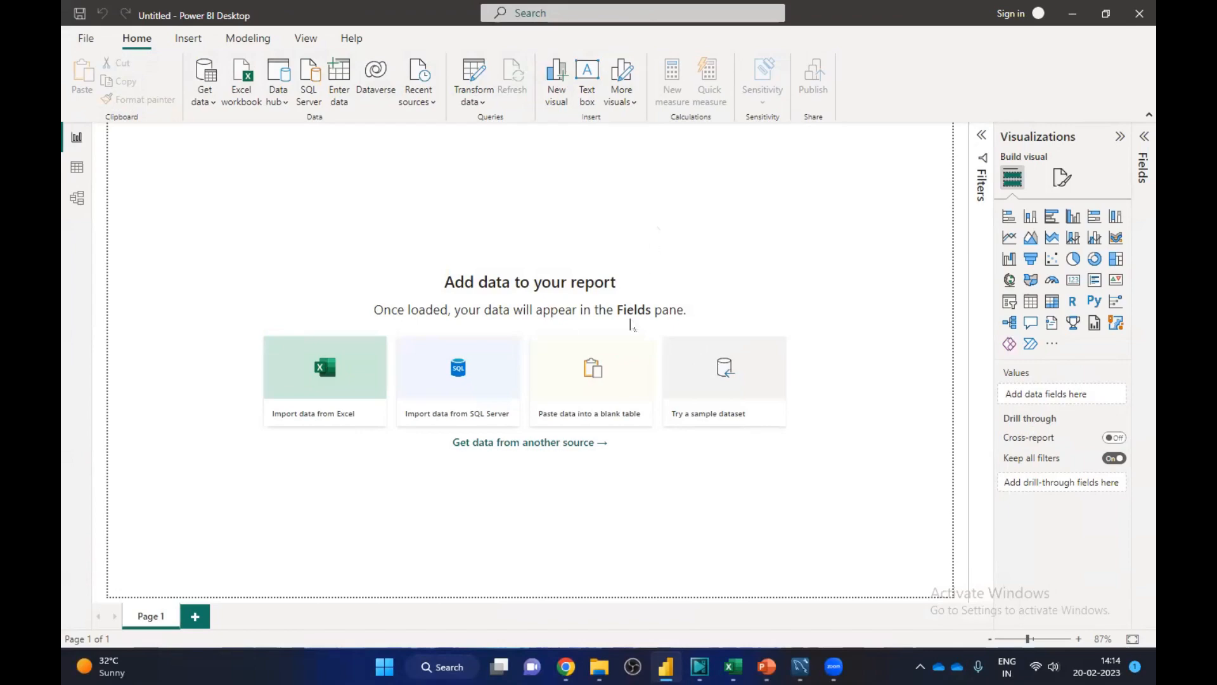
Step: Switch to Chrome, open a new tab in its own full-size window and go to kaggle.com
{"action": "key", "text": "alt+Tab"}
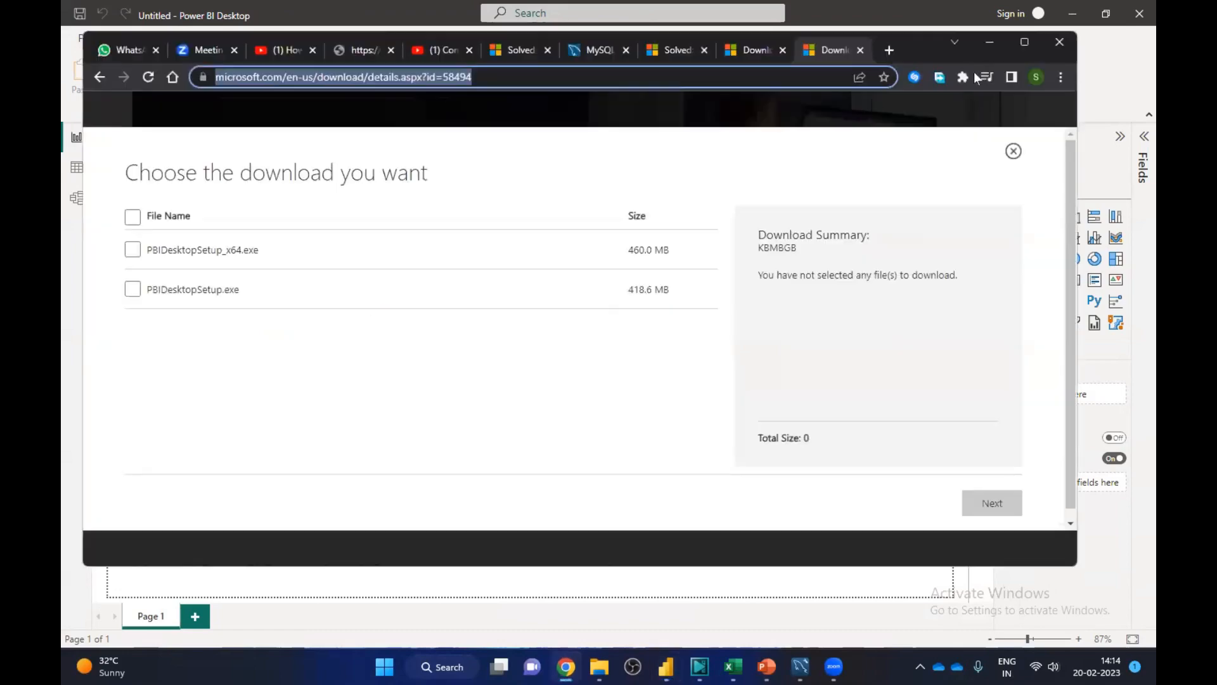
{"action": "left_click", "coordinate": [890, 49]}
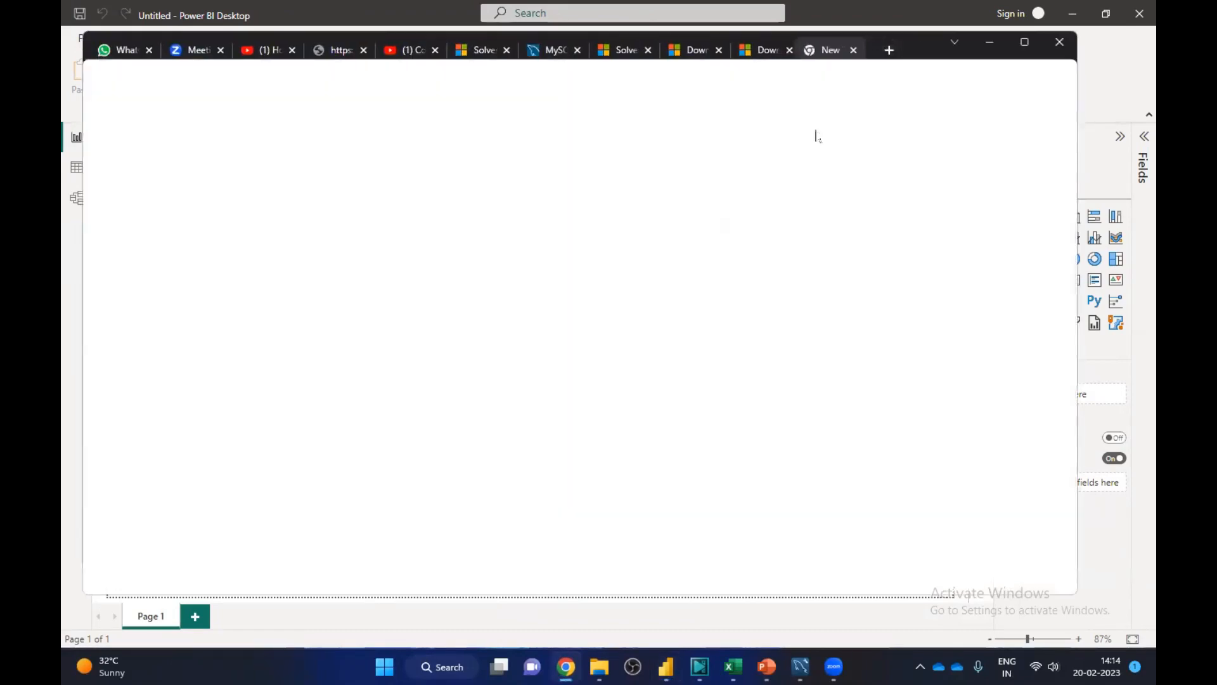
{"action": "left_click_drag", "start_coordinate": [816, 136], "coordinate": [96, 119]}
{"action": "left_click", "coordinate": [995, 114]}
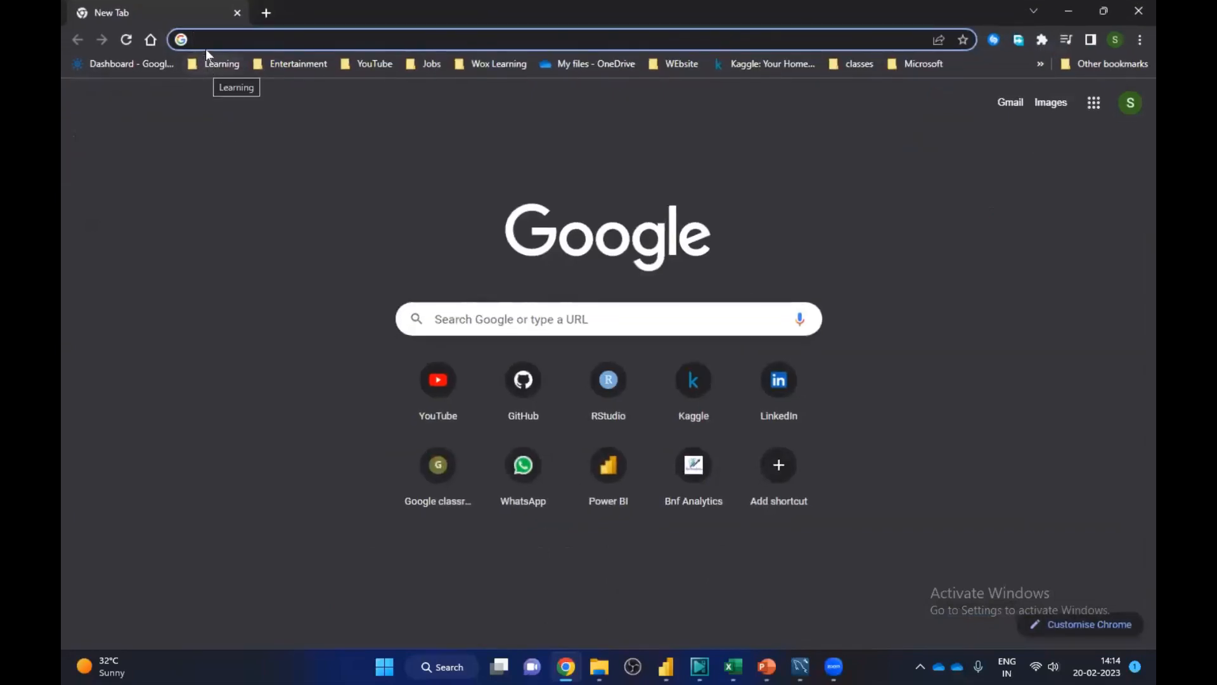
{"action": "type", "text": "kaggle.com"}
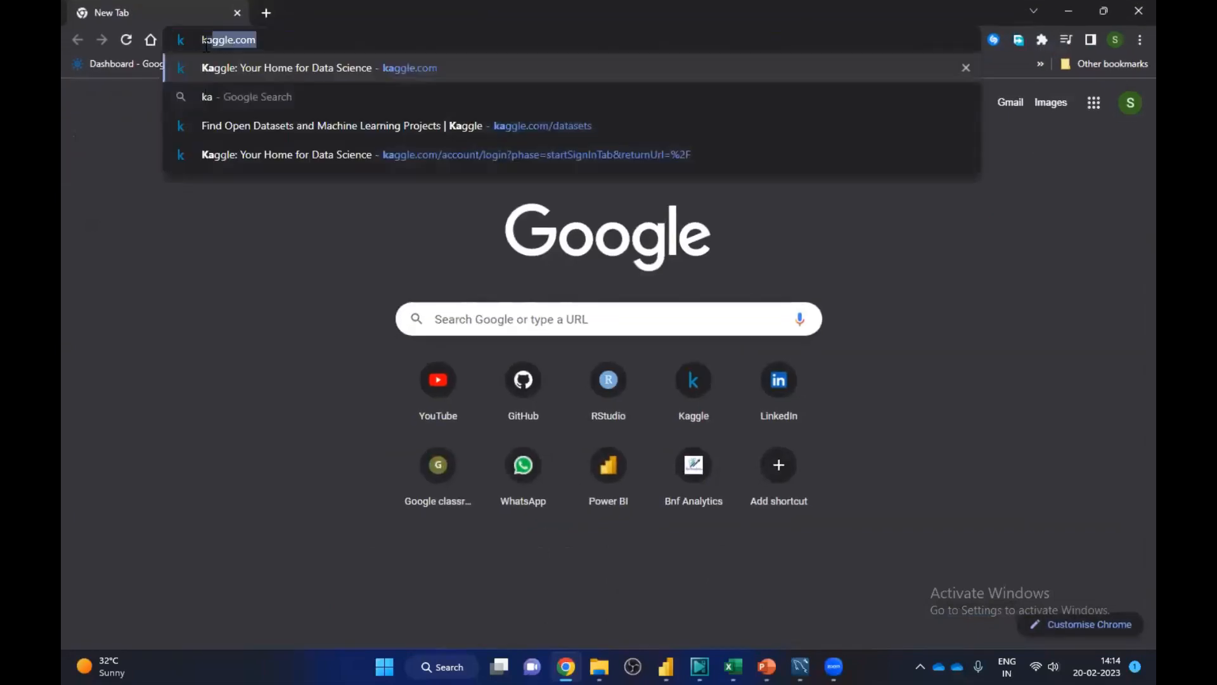
{"action": "key", "text": "Return"}
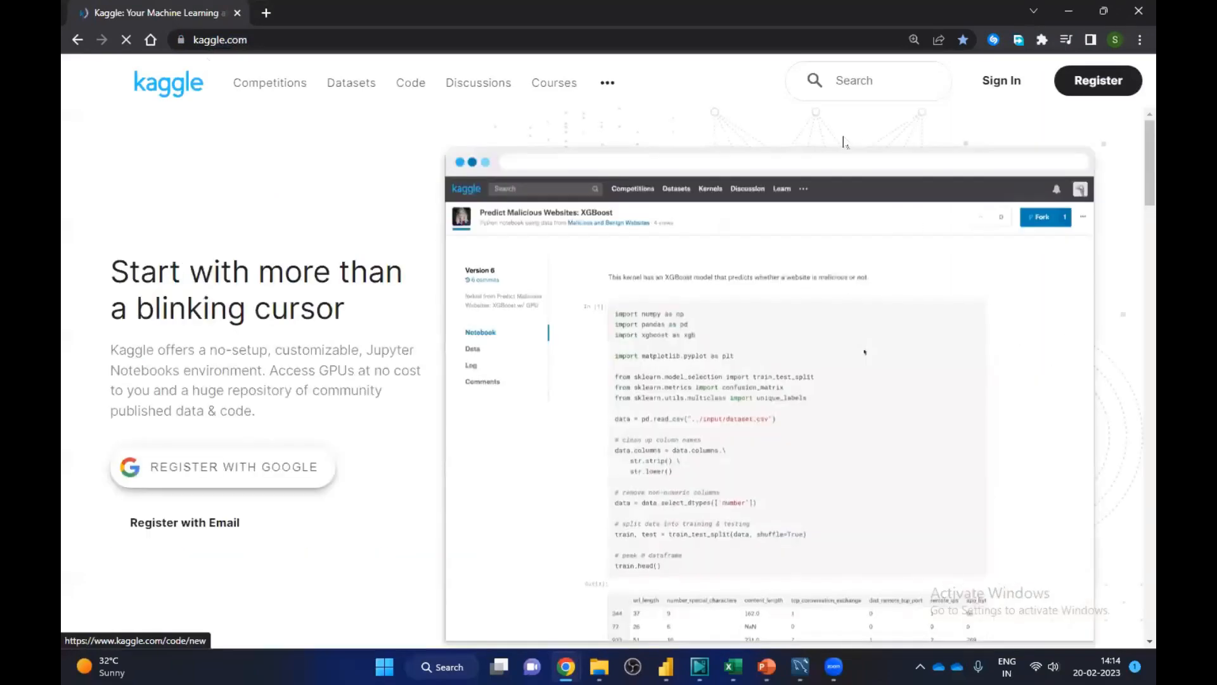
Step: Sign in to Kaggle with the last listed Google account
{"action": "left_click", "coordinate": [1001, 80]}
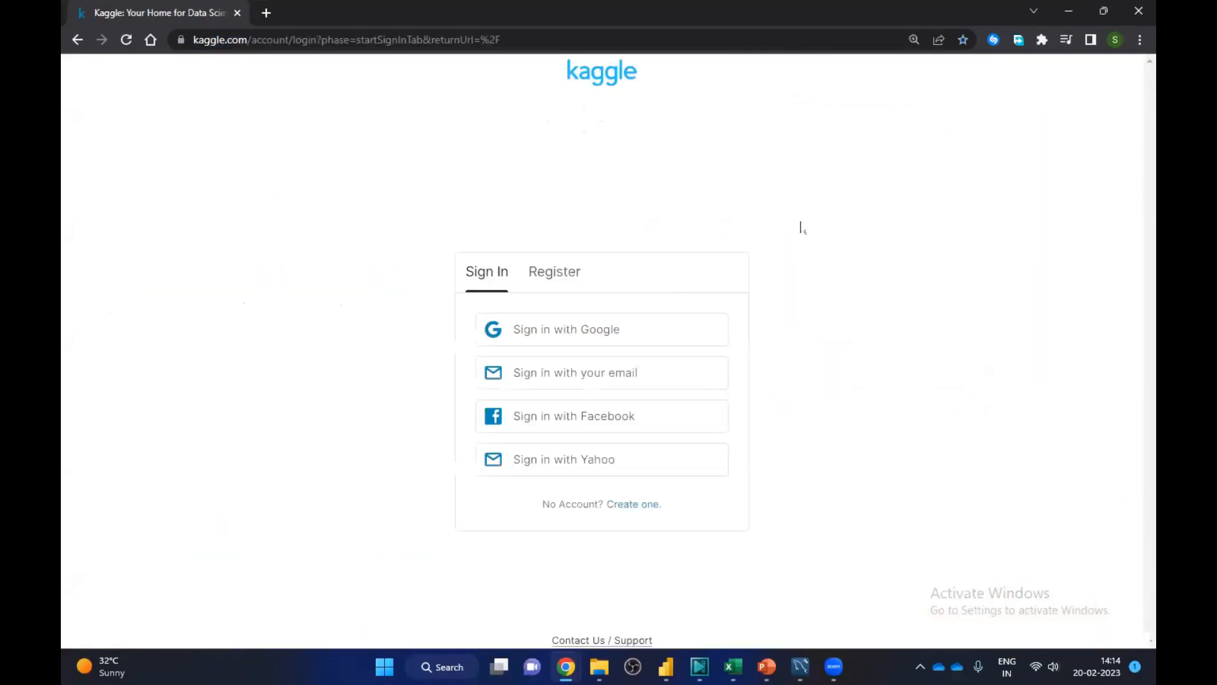
{"action": "left_click", "coordinate": [603, 336]}
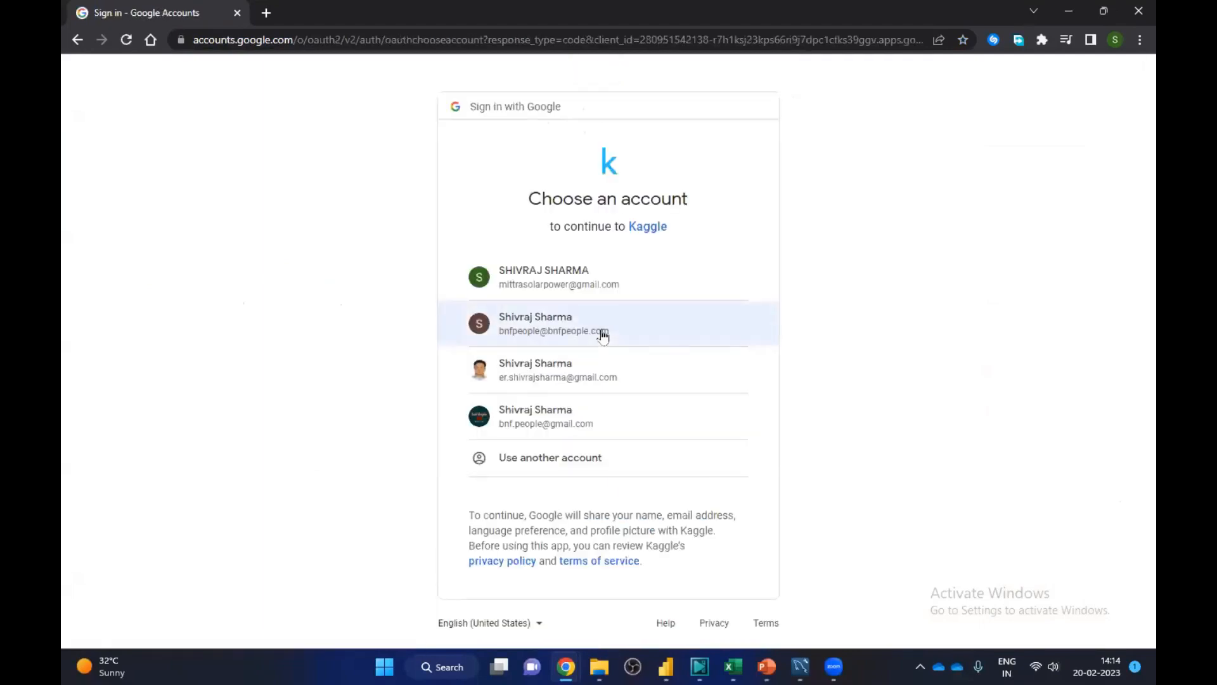
{"action": "left_click", "coordinate": [519, 416]}
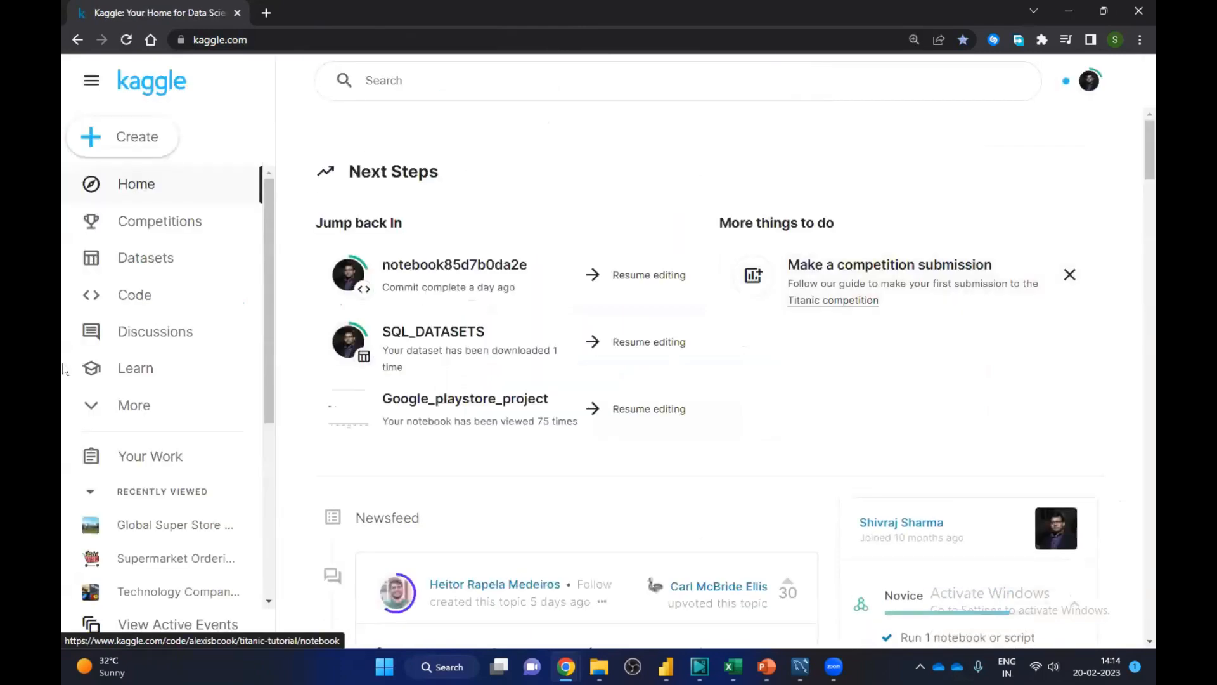
Step: Go to Kaggle's datasets, search for "global super" and open the Global Super Store Dataset
{"action": "left_click", "coordinate": [146, 264]}
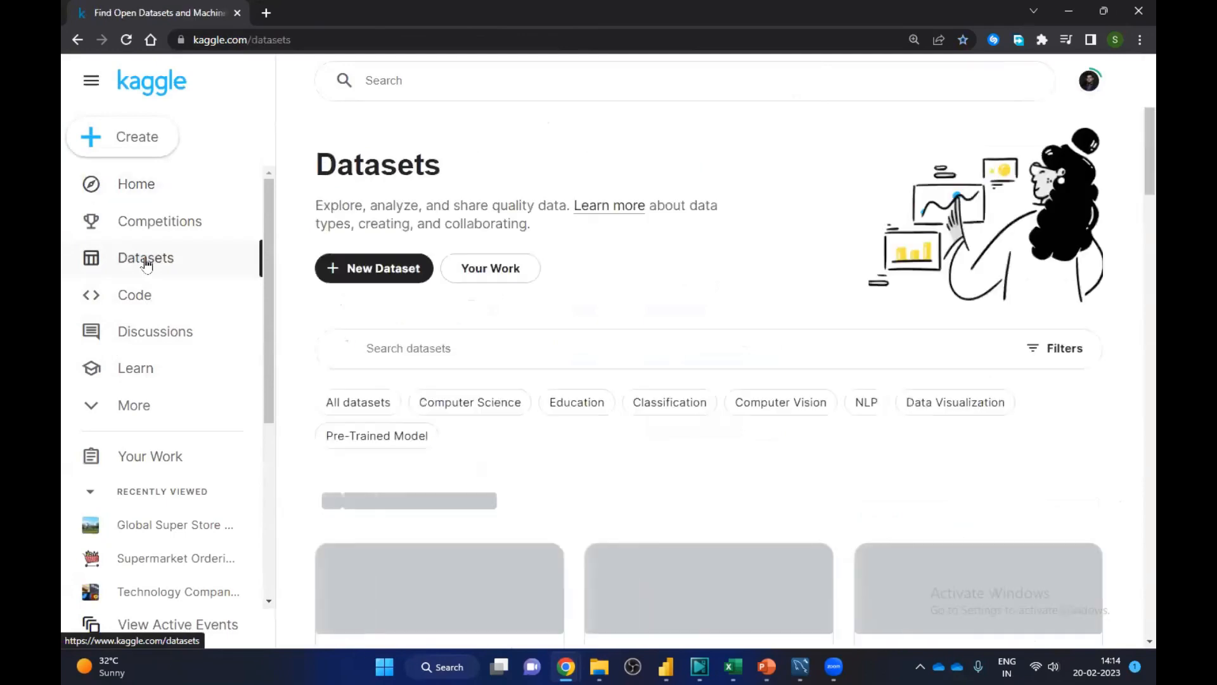
{"action": "left_click", "coordinate": [363, 74]}
{"action": "left_click", "coordinate": [155, 128]}
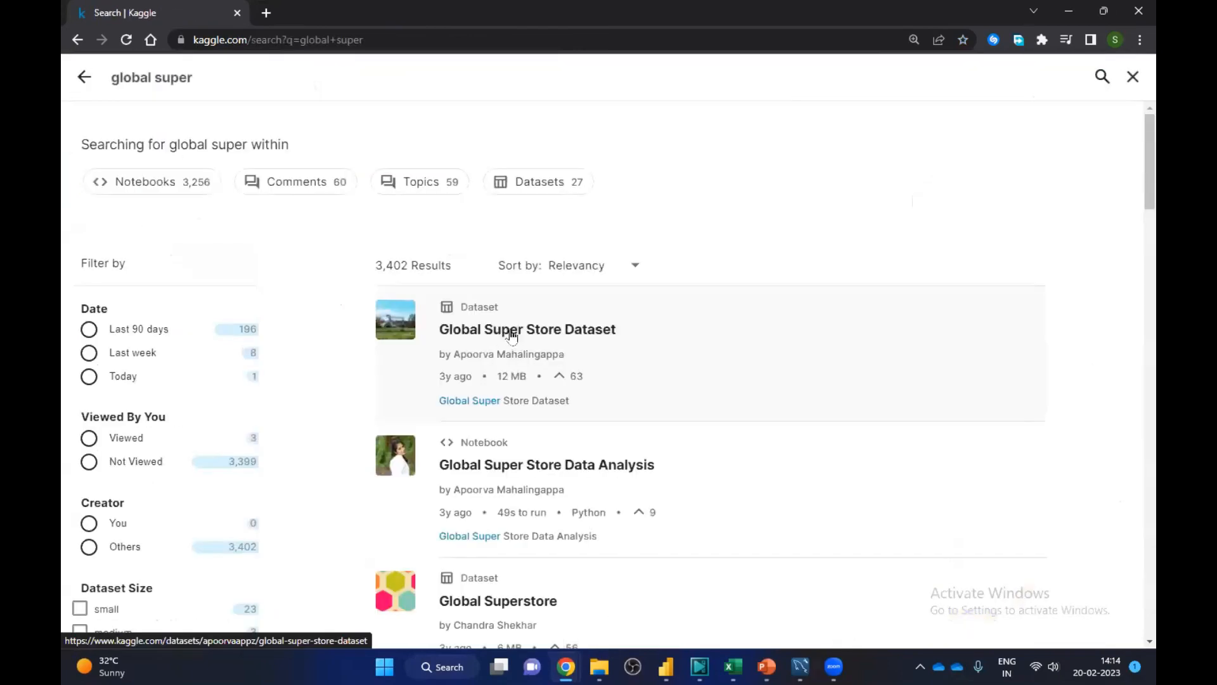
{"action": "left_click", "coordinate": [512, 336]}
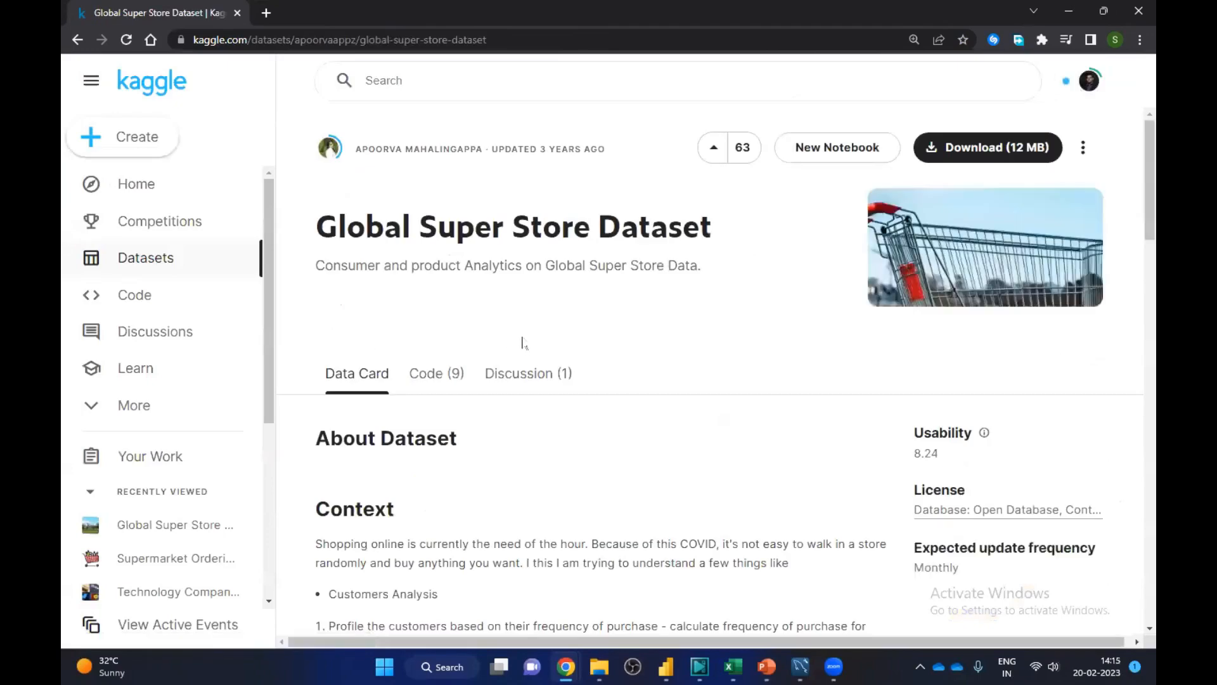
Step: Look through the dataset's description and Global_Superstore2.csv preview, and select the page's web address
{"action": "scroll", "coordinate": [1058, 407], "scroll_direction": "down", "scroll_amount": 2}
{"action": "scroll", "coordinate": [1058, 407], "scroll_direction": "down", "scroll_amount": 5}
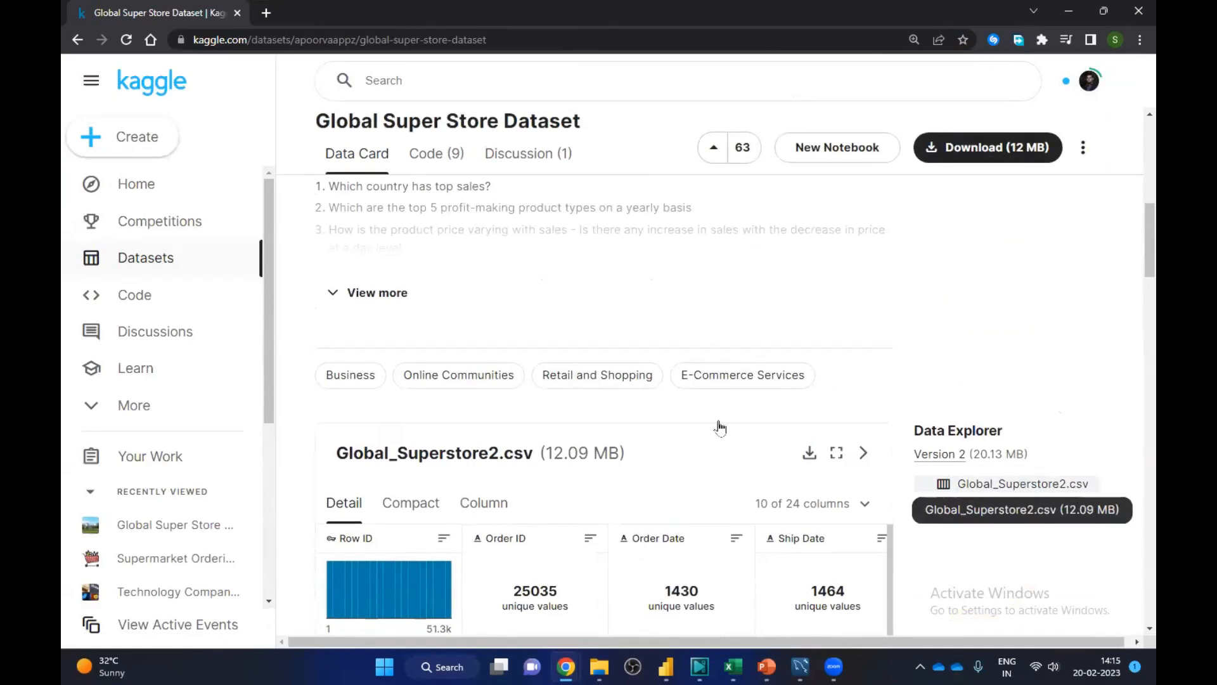
{"action": "left_click", "coordinate": [289, 50]}
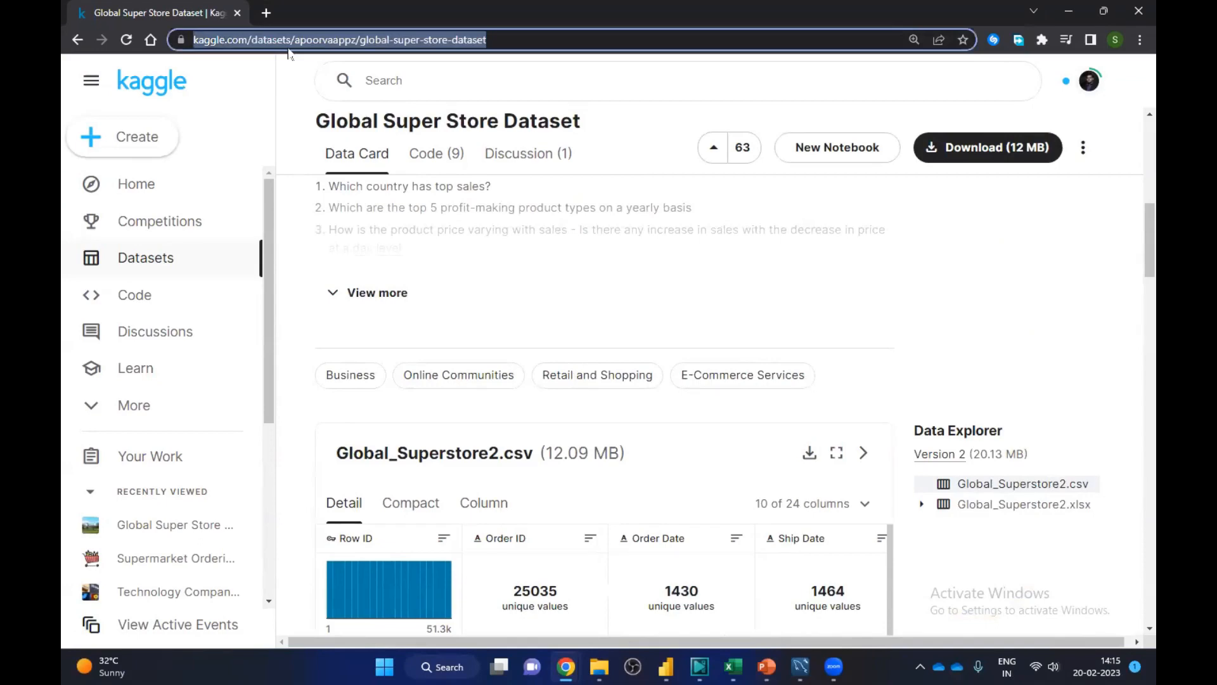
{"action": "key", "text": "alt+Tab"}
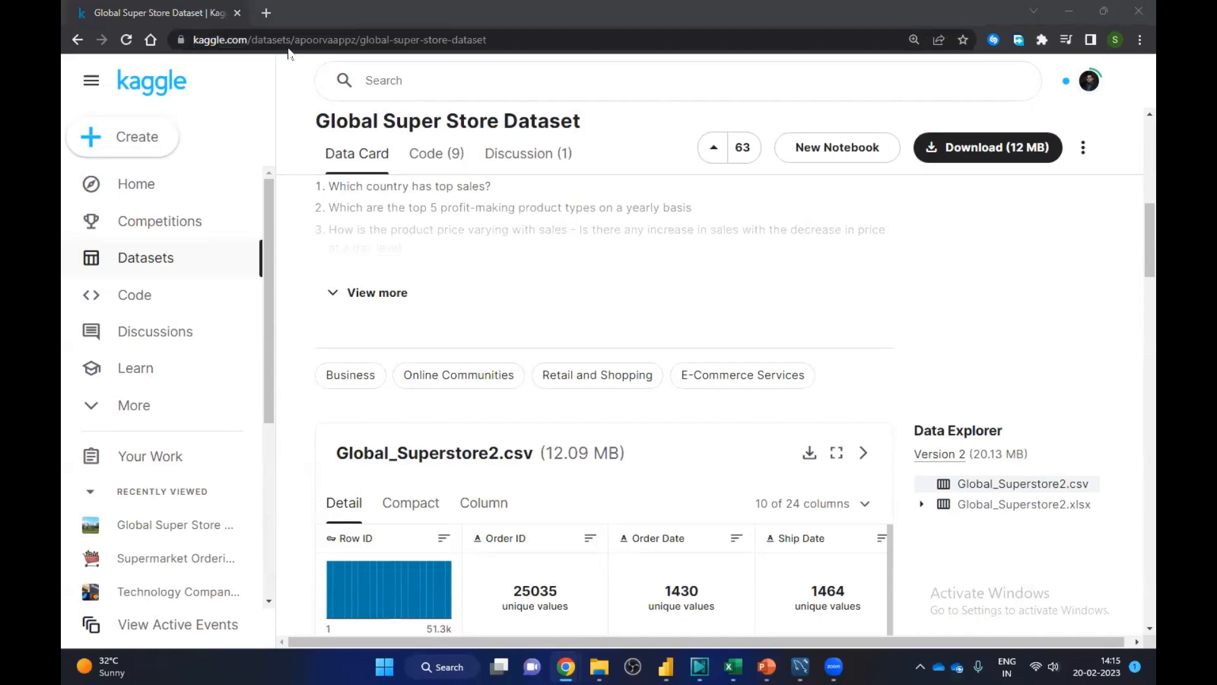
Step: Download the dataset as archive.zip into the "Powe BI free training" folder
{"action": "left_click", "coordinate": [989, 148]}
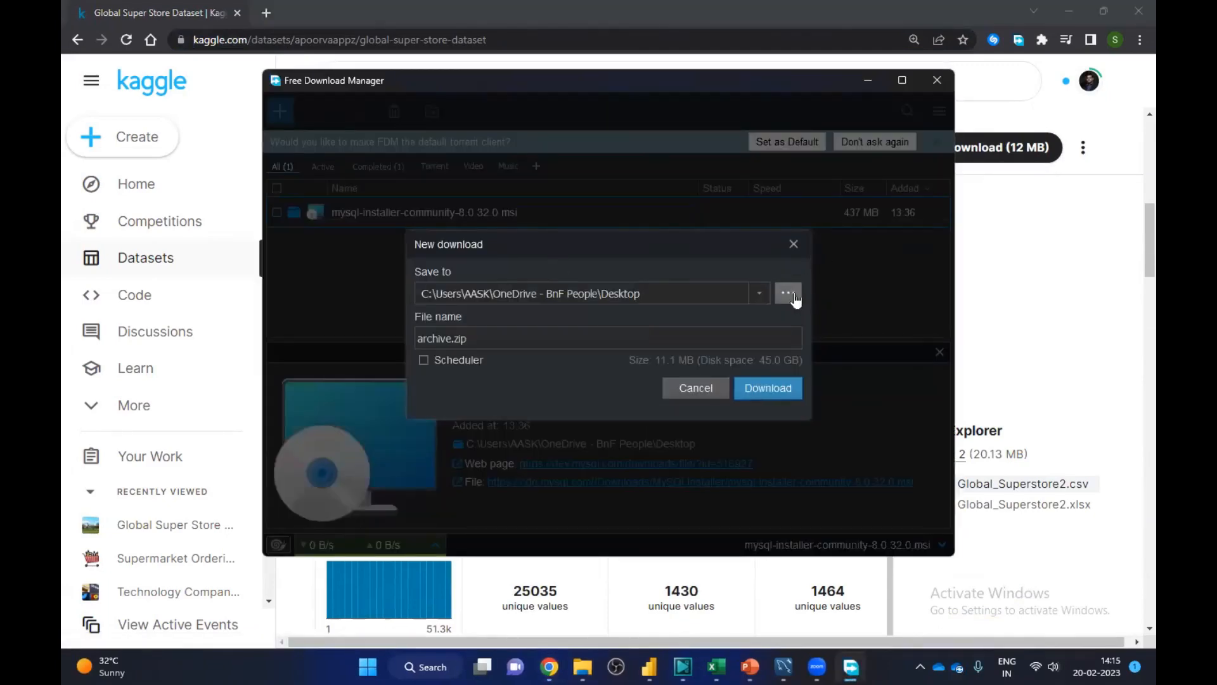
{"action": "left_click", "coordinate": [788, 293]}
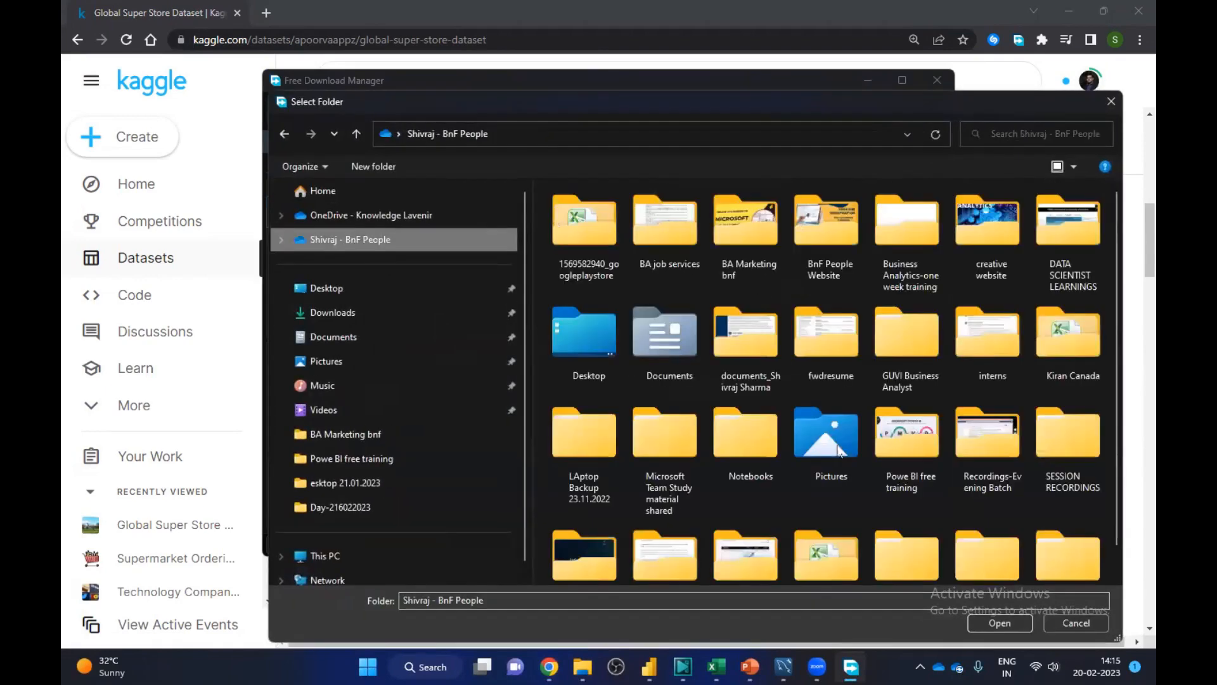
{"action": "scroll", "coordinate": [894, 470], "scroll_direction": "down", "scroll_amount": 1}
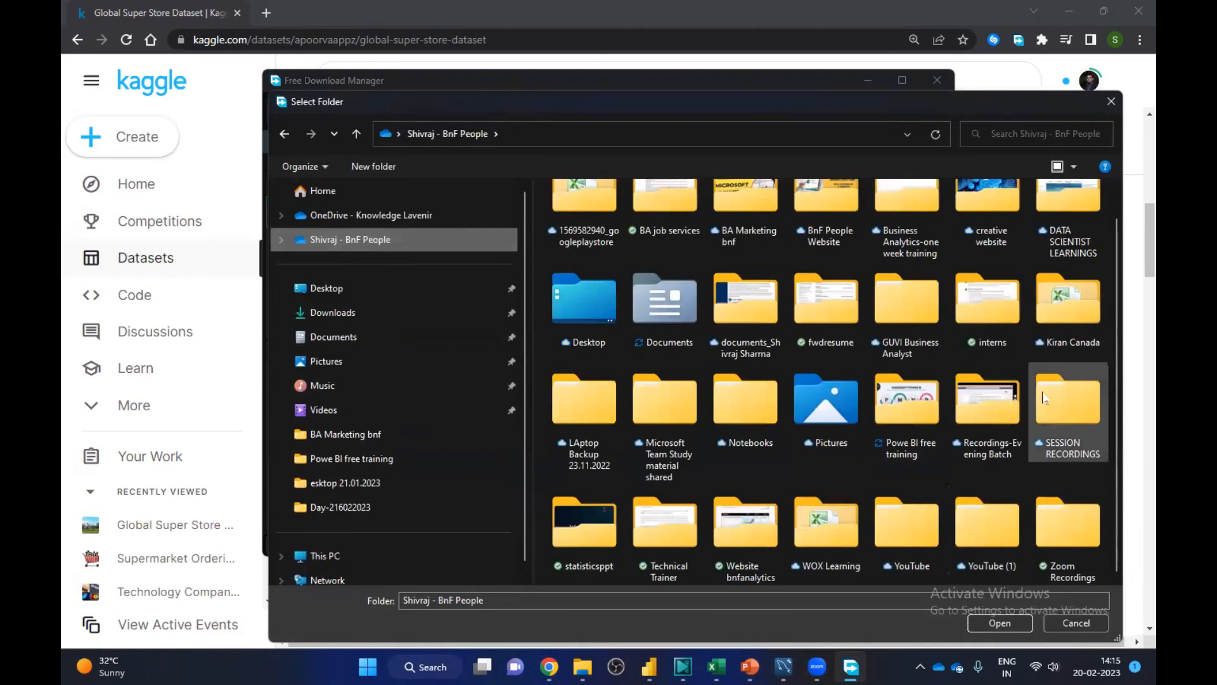
{"action": "double_click", "coordinate": [898, 415]}
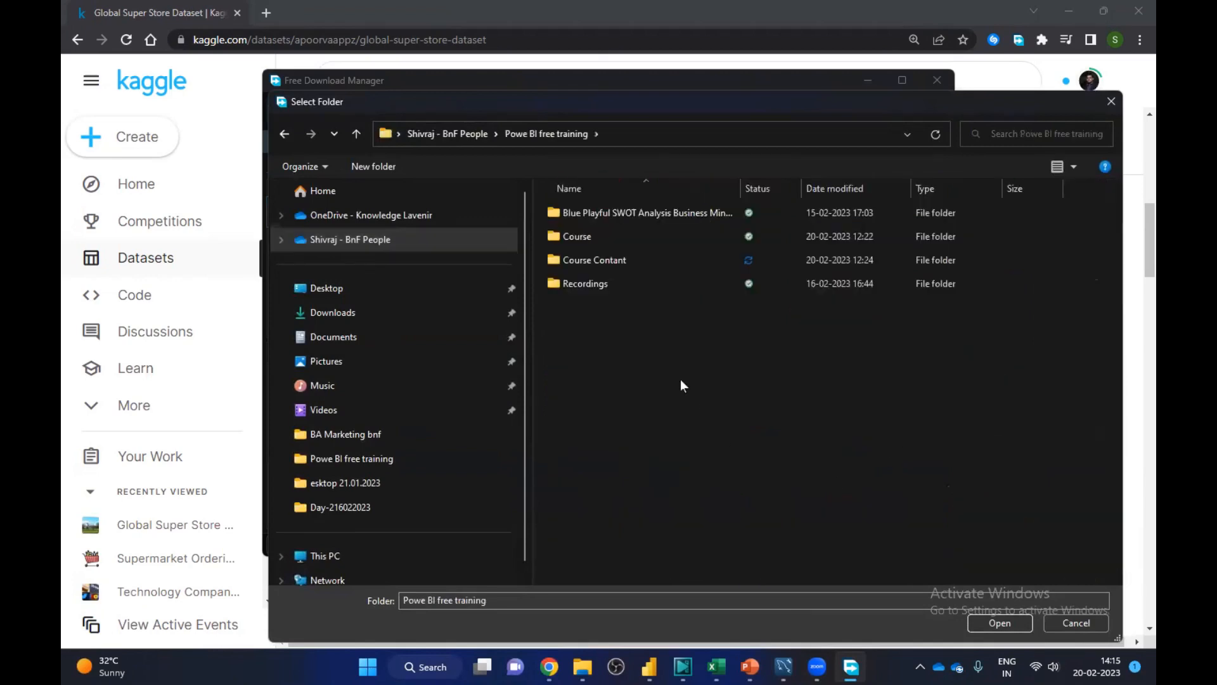
{"action": "left_click", "coordinate": [993, 621]}
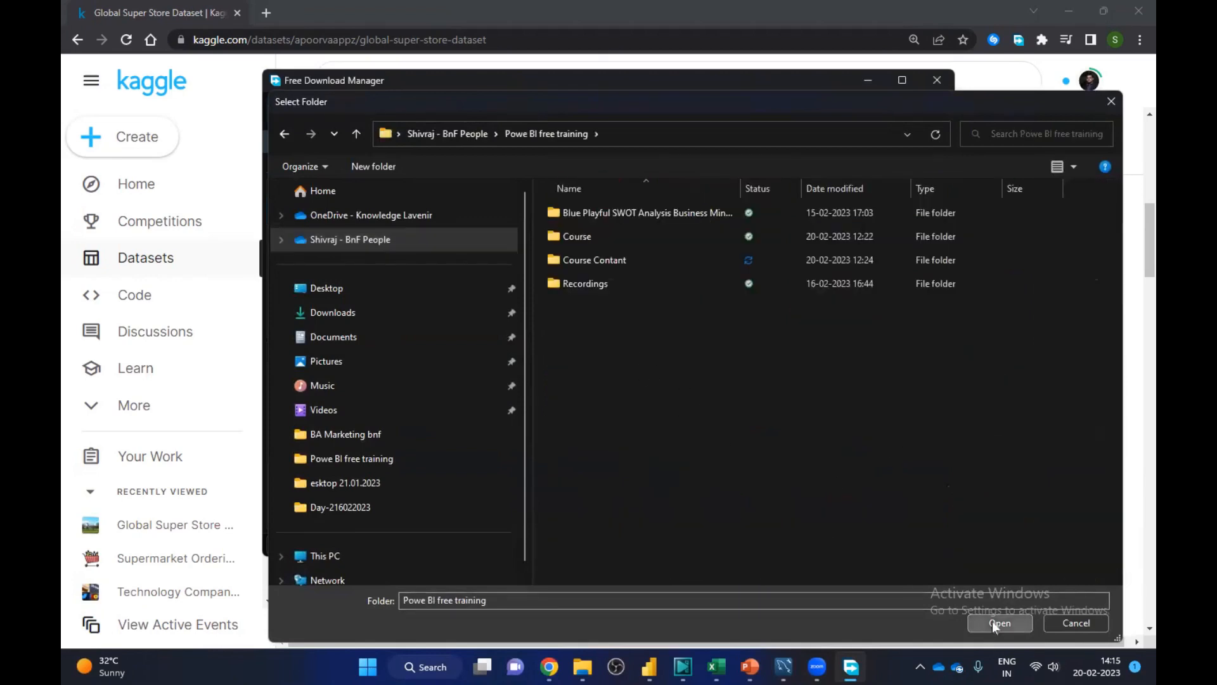
{"action": "left_click", "coordinate": [775, 393]}
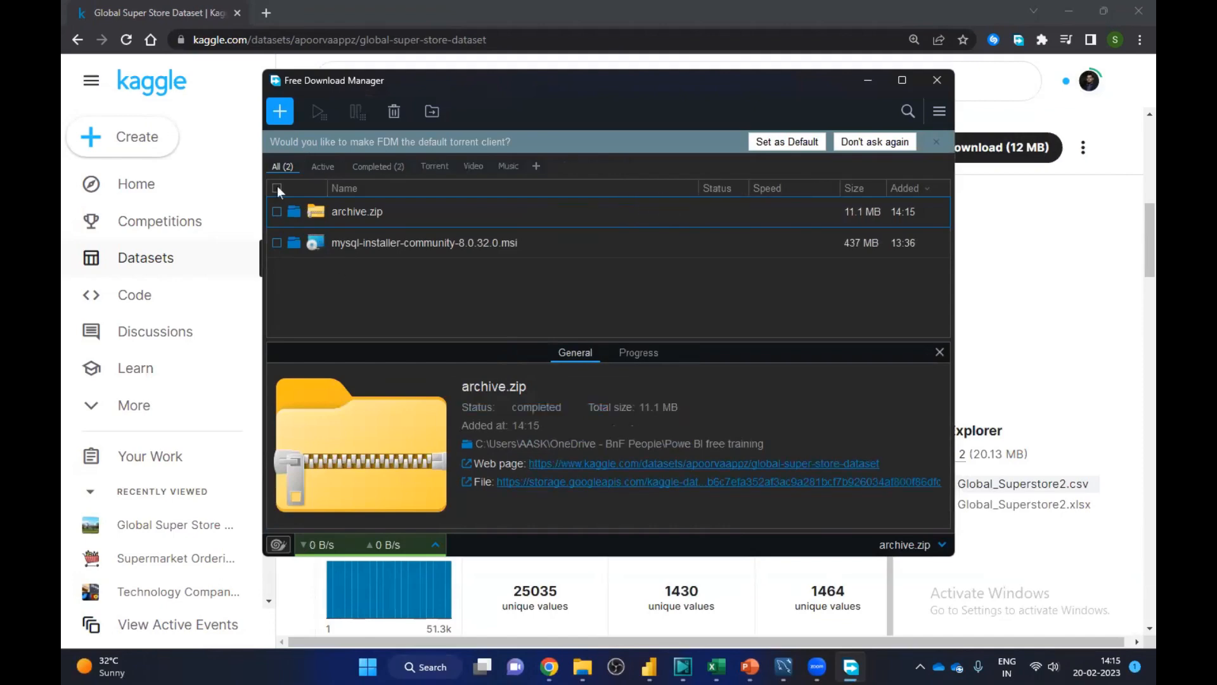
Step: Extract the downloaded archive.zip into an archive folder beside it and open the extracted folder
{"action": "left_click", "coordinate": [294, 212]}
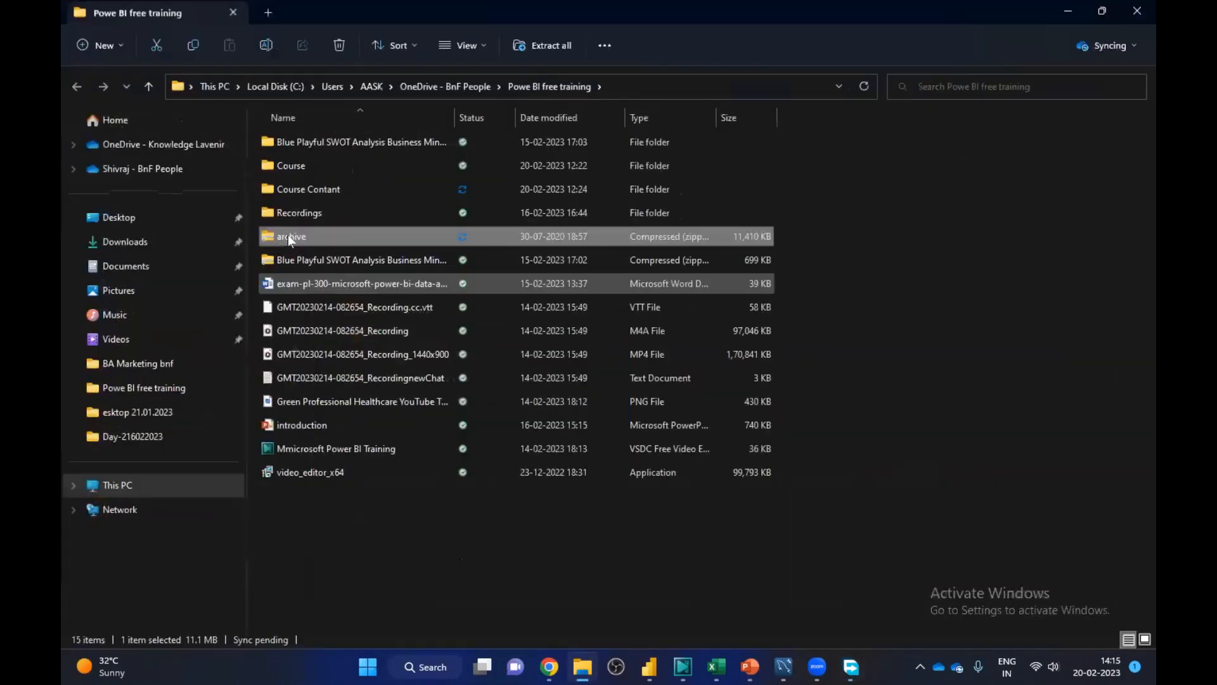
{"action": "right_click", "coordinate": [288, 234]}
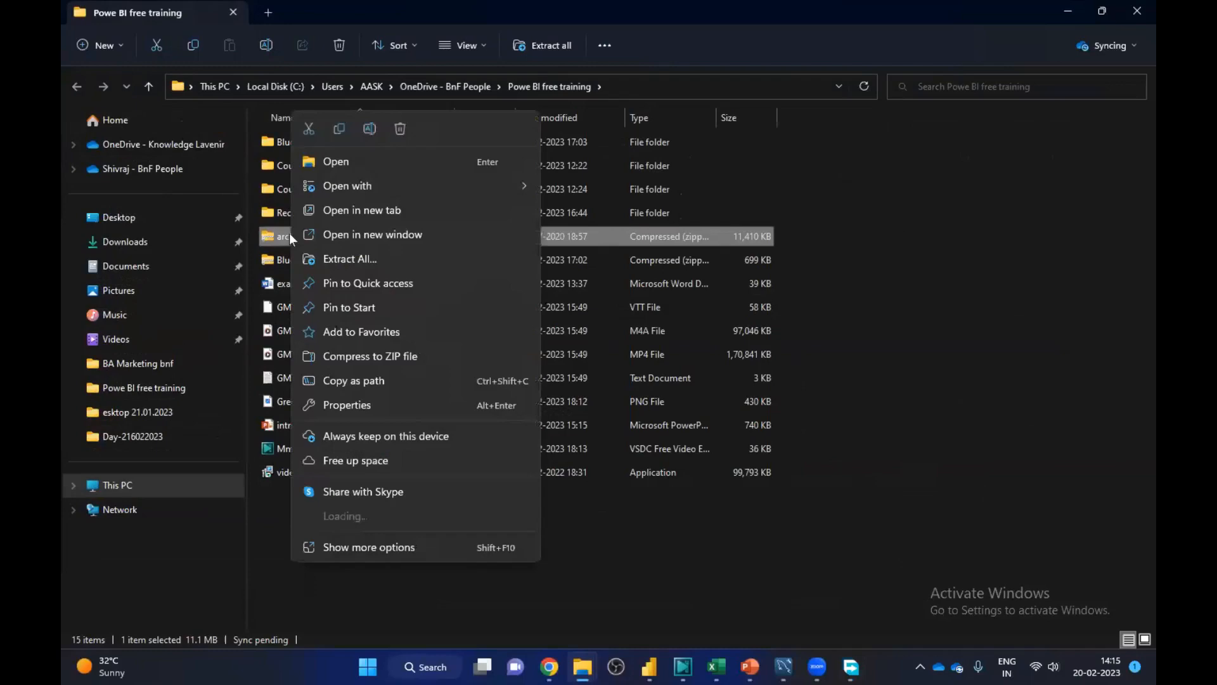
{"action": "left_click", "coordinate": [335, 259]}
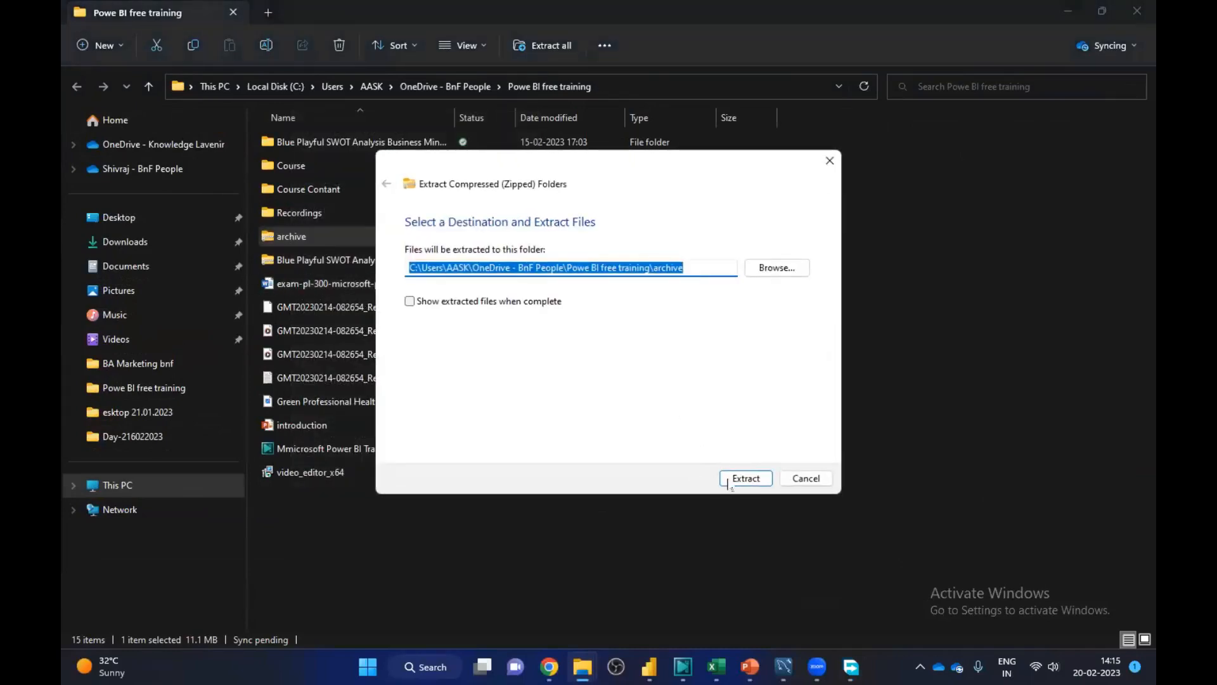
{"action": "left_click", "coordinate": [729, 480]}
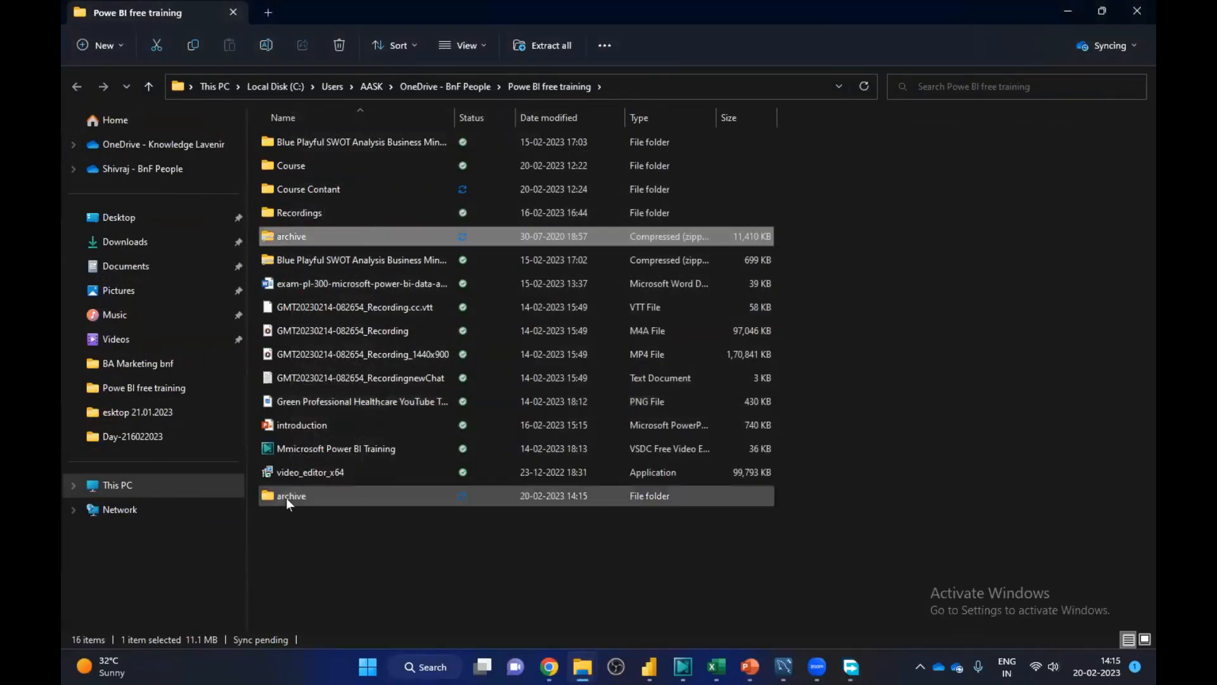
{"action": "double_click", "coordinate": [286, 497]}
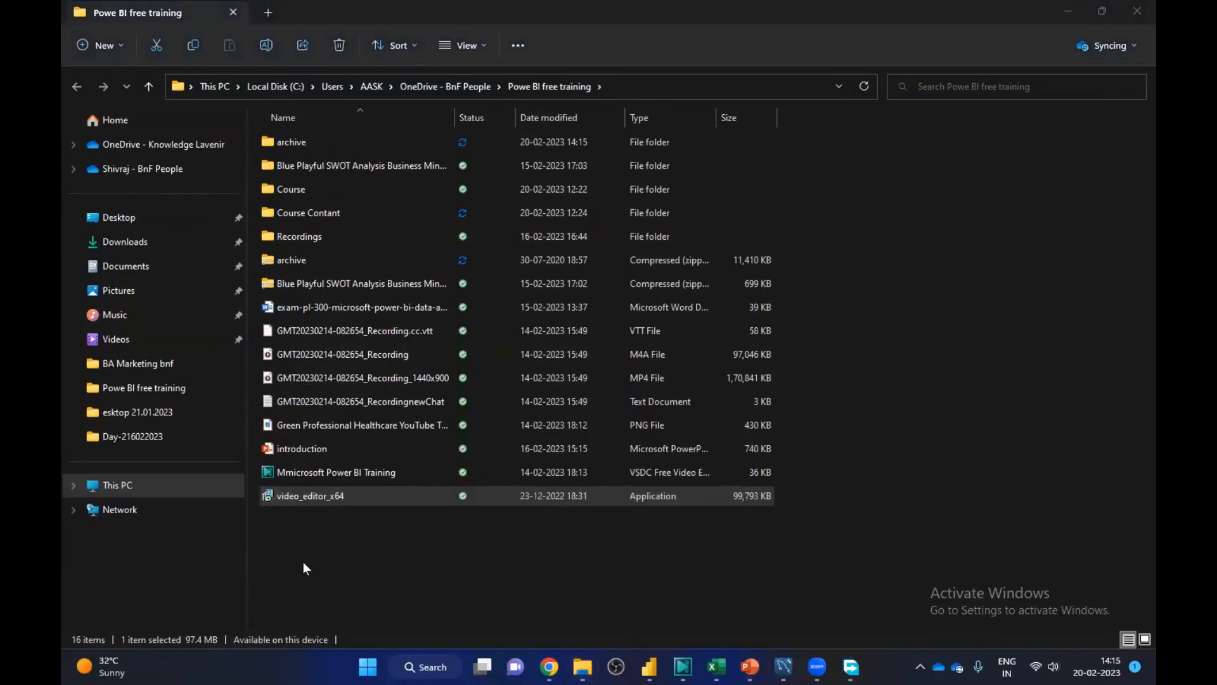
{"action": "double_click", "coordinate": [280, 145]}
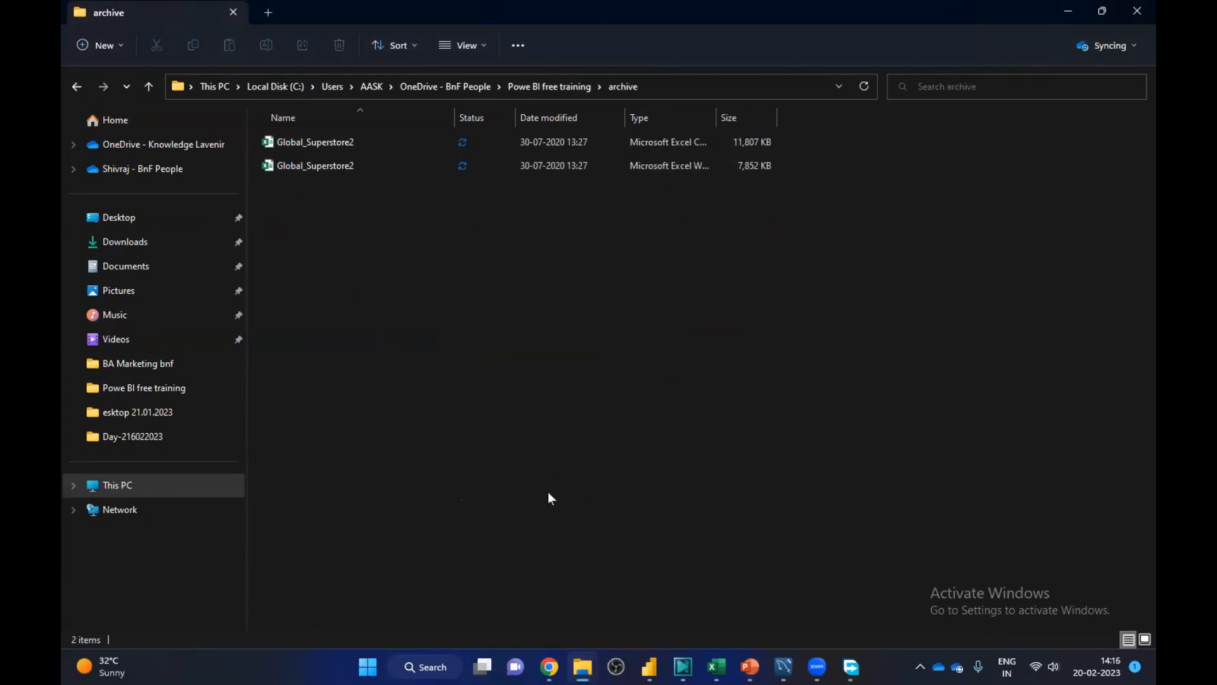
Step: Switch back to the Kaggle dataset page in Chrome and look at the site search's recent and trending searches
{"action": "mouse_move", "coordinate": [551, 665]}
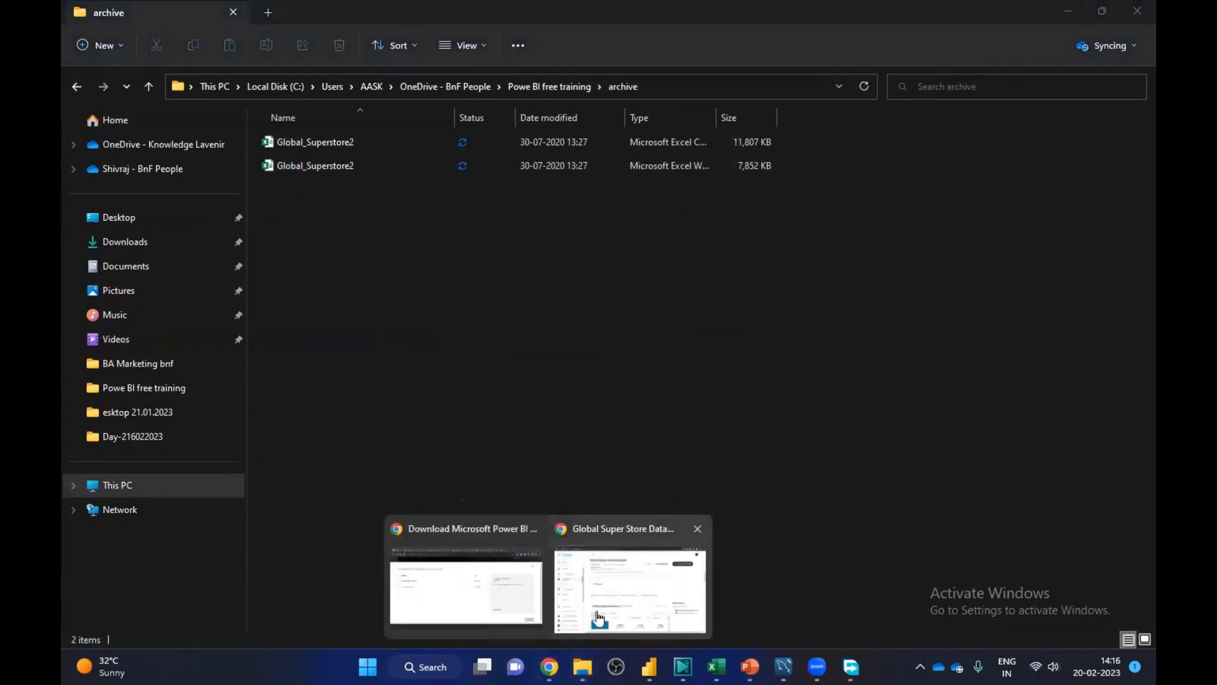
{"action": "left_click", "coordinate": [627, 580]}
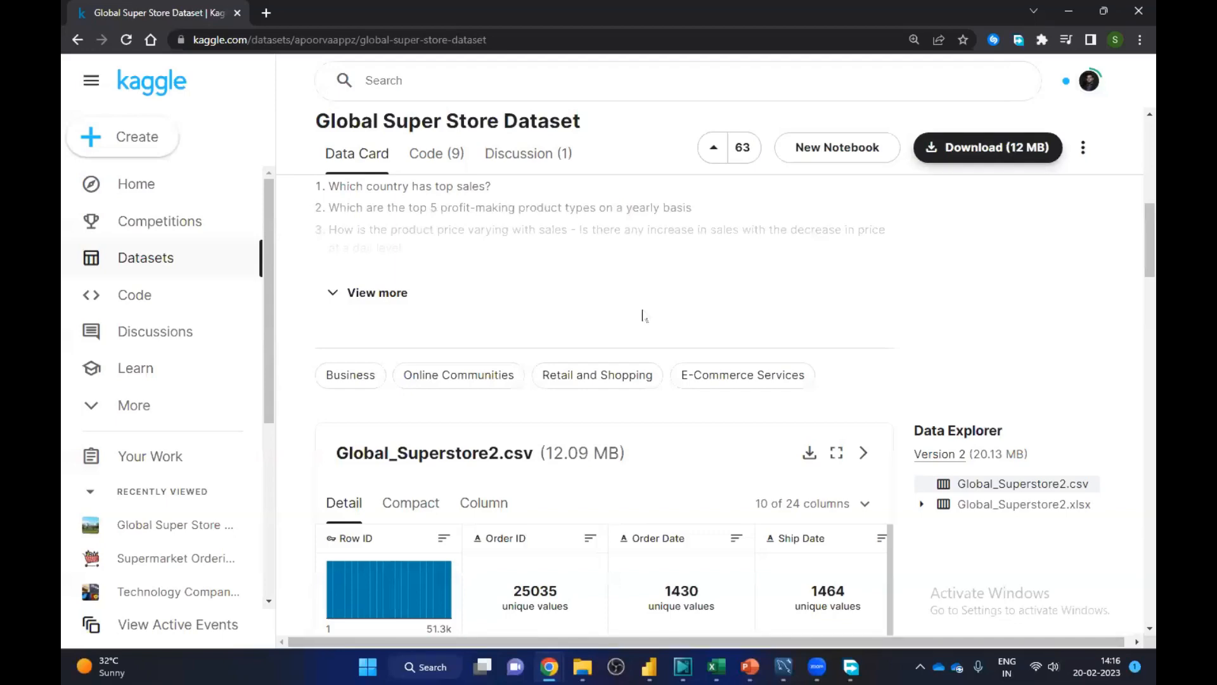
{"action": "scroll", "coordinate": [491, 263], "scroll_direction": "up", "scroll_amount": 6}
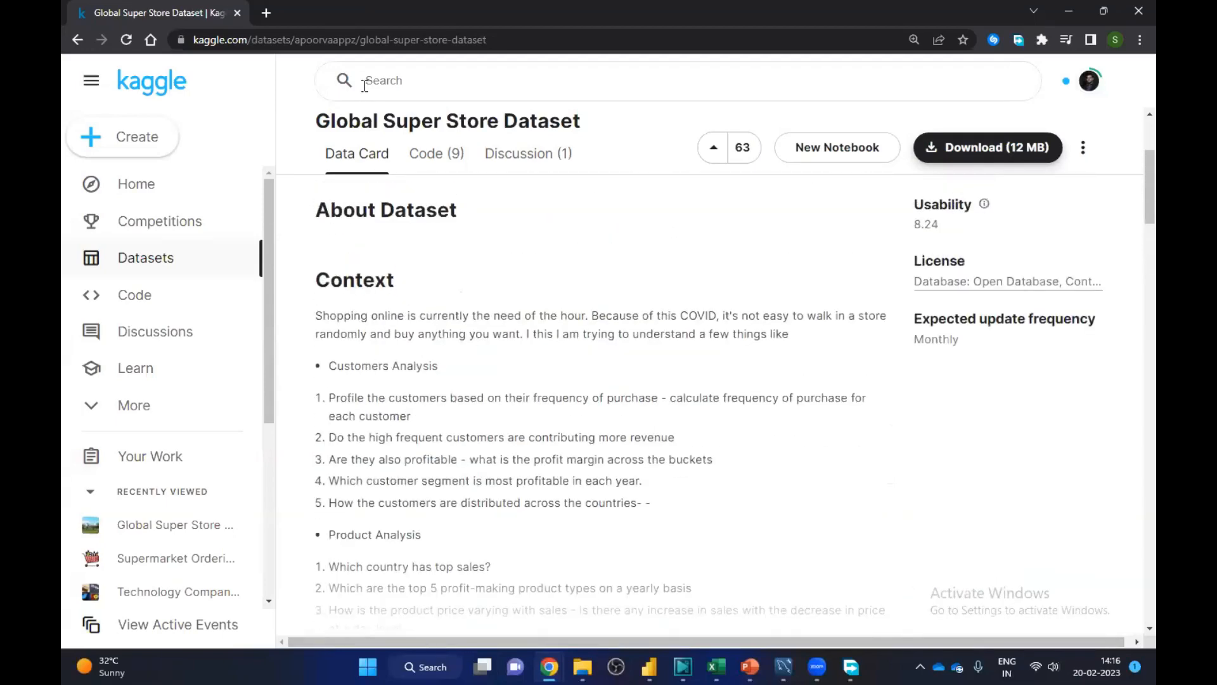
{"action": "left_click", "coordinate": [364, 82]}
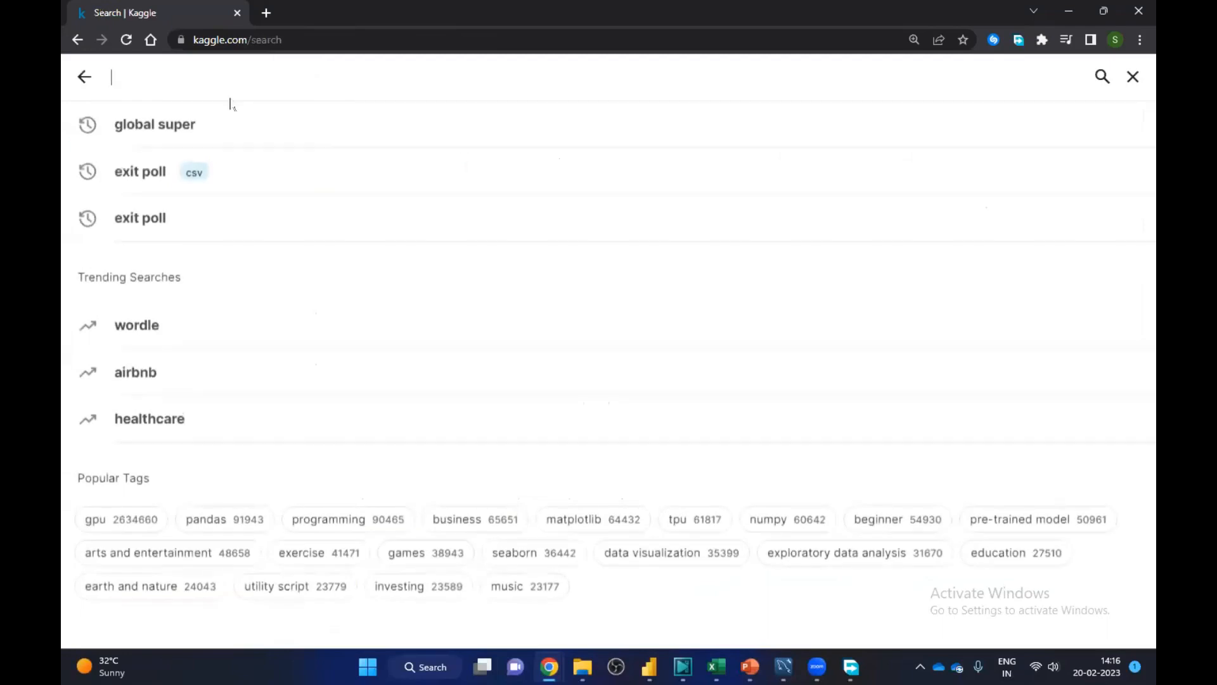
{"action": "left_click", "coordinate": [84, 76]}
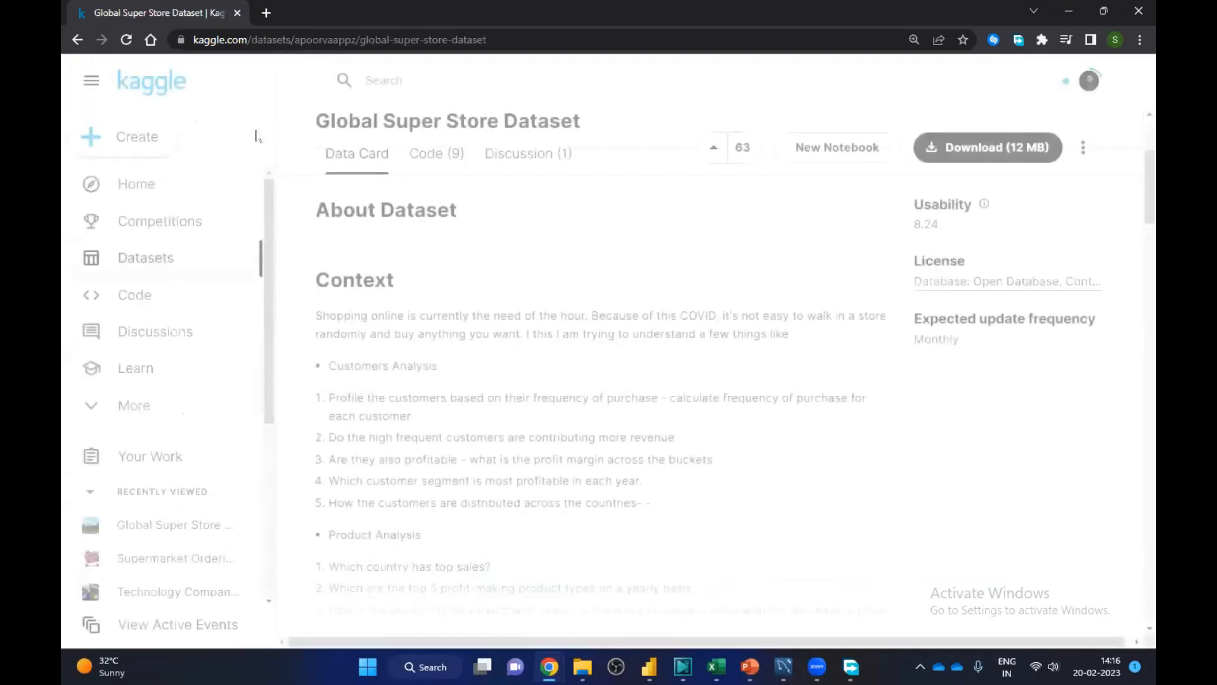
Step: Open Kaggle's datasets listing, examine the filter options for tags, file size, file types and licenses, and clear the filters
{"action": "left_click", "coordinate": [149, 265]}
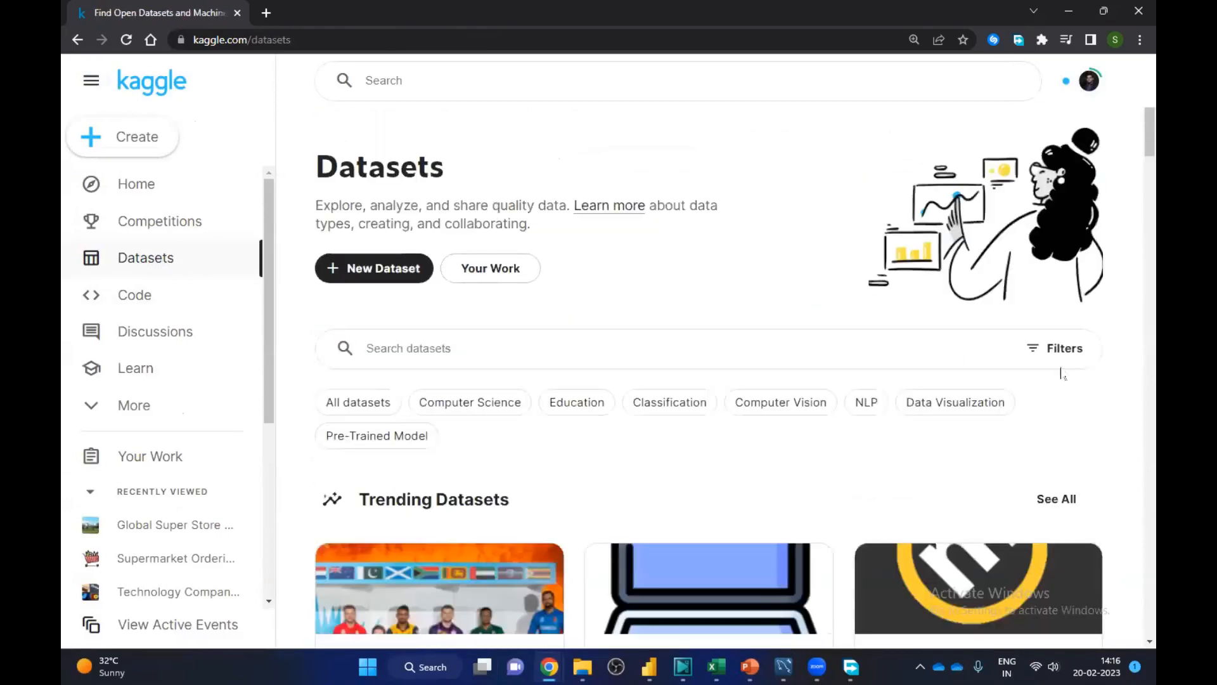
{"action": "left_click", "coordinate": [1059, 350]}
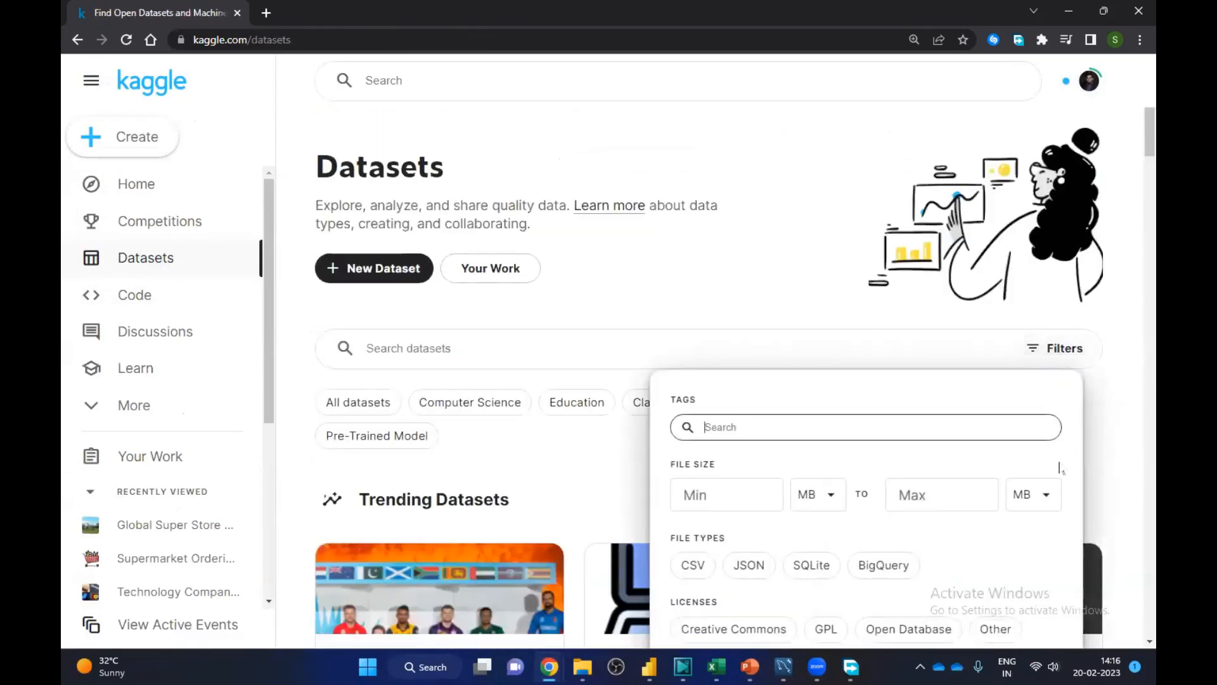
{"action": "scroll", "coordinate": [1059, 468], "scroll_direction": "down", "scroll_amount": 3}
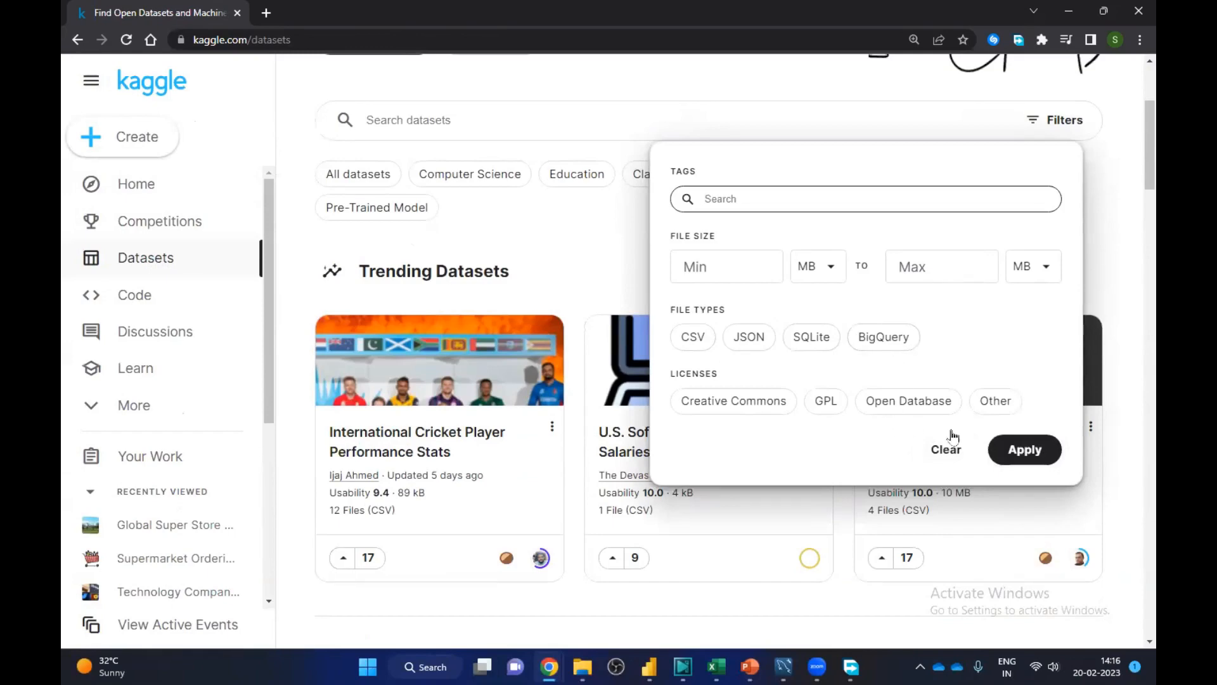
{"action": "left_click", "coordinate": [946, 447]}
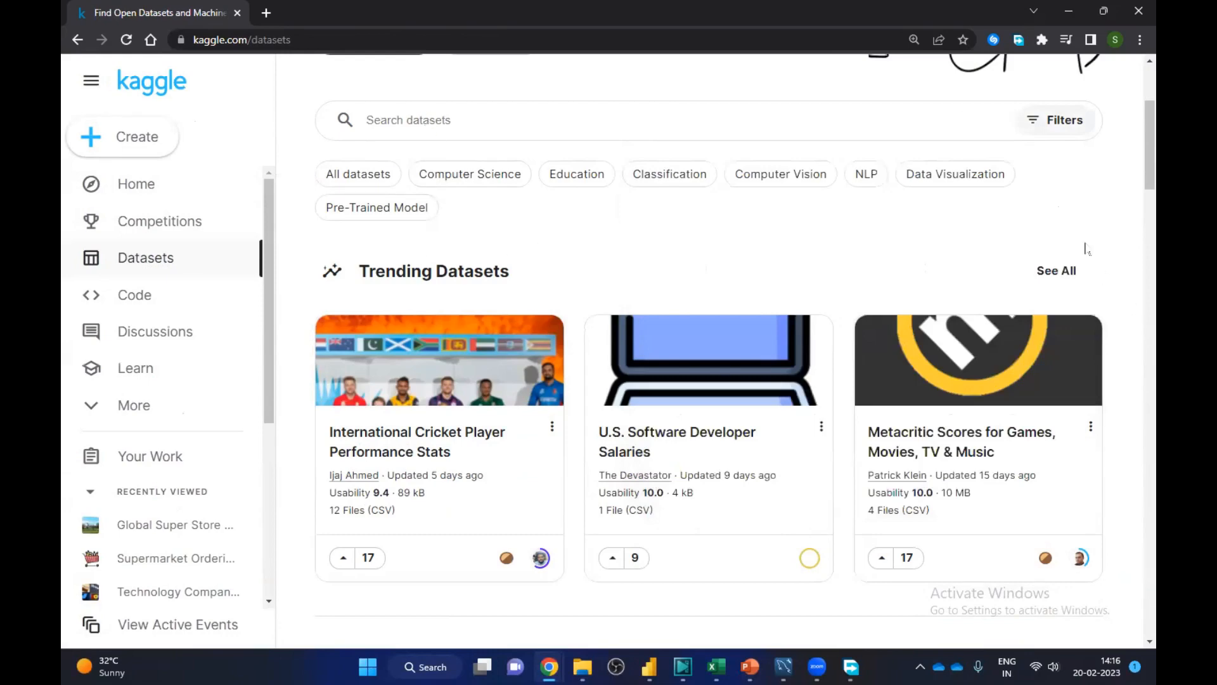
Step: Filter Kaggle's datasets by the Global Average Pooling tag, found by searching the tags for "global"
{"action": "left_click", "coordinate": [1037, 125]}
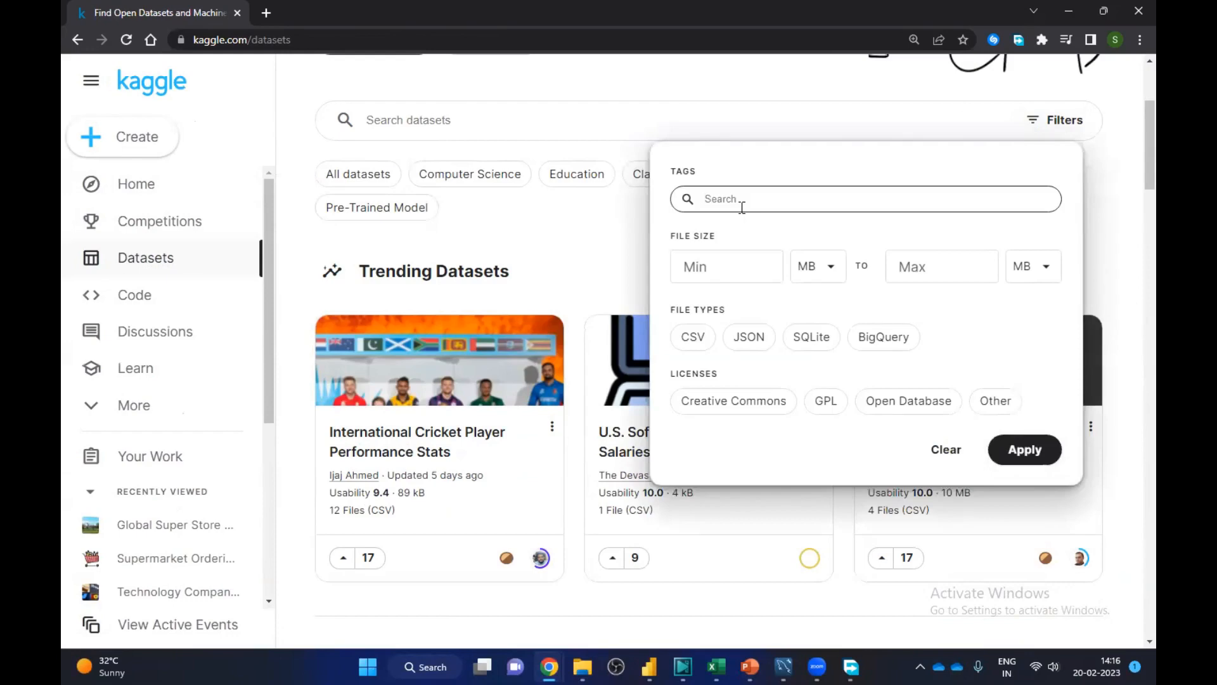
{"action": "type", "text": "global"}
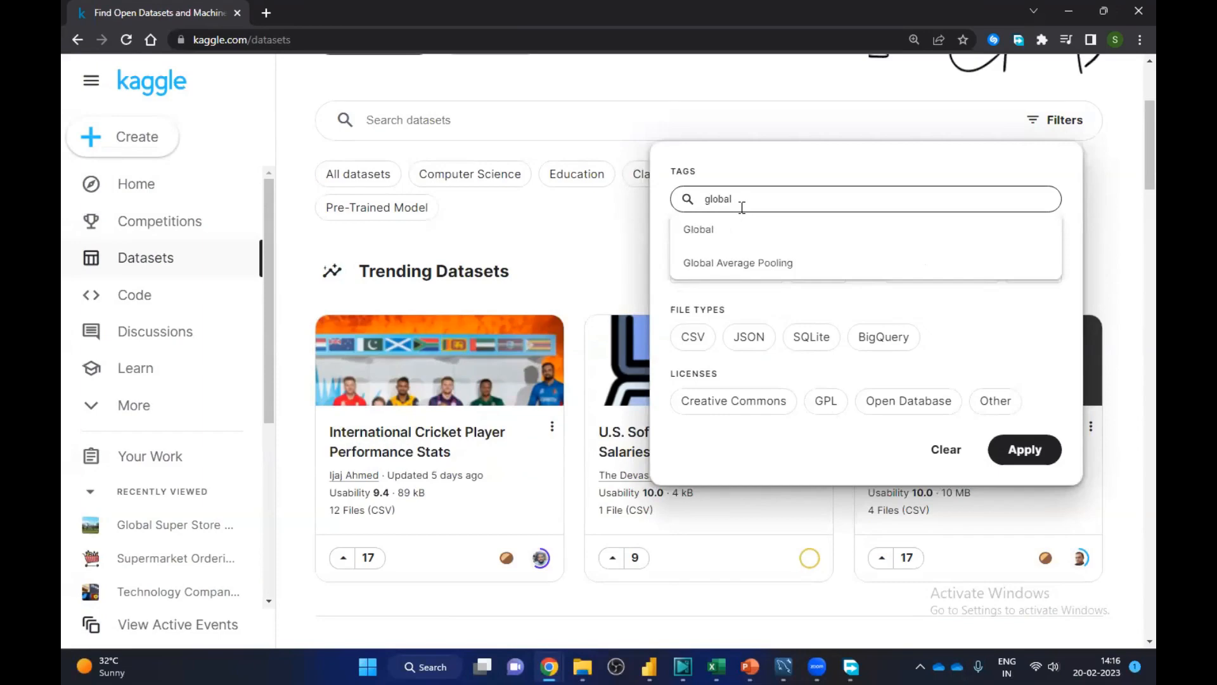
{"action": "left_click", "coordinate": [733, 263]}
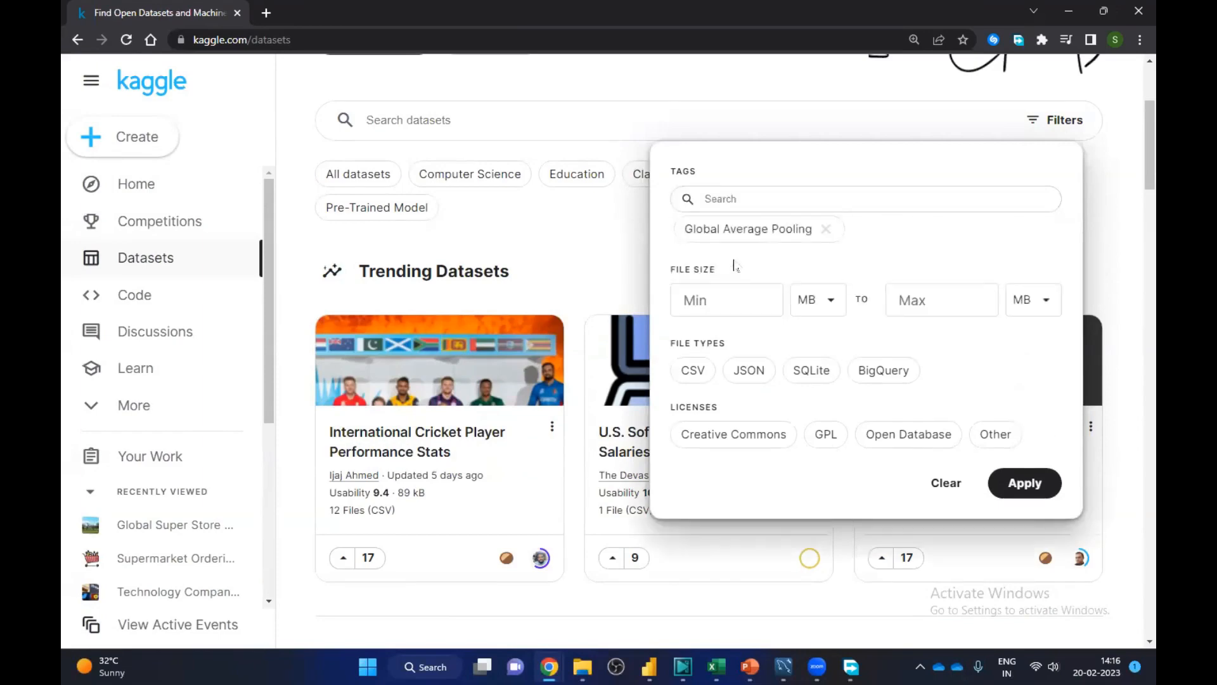
{"action": "left_click", "coordinate": [1024, 483]}
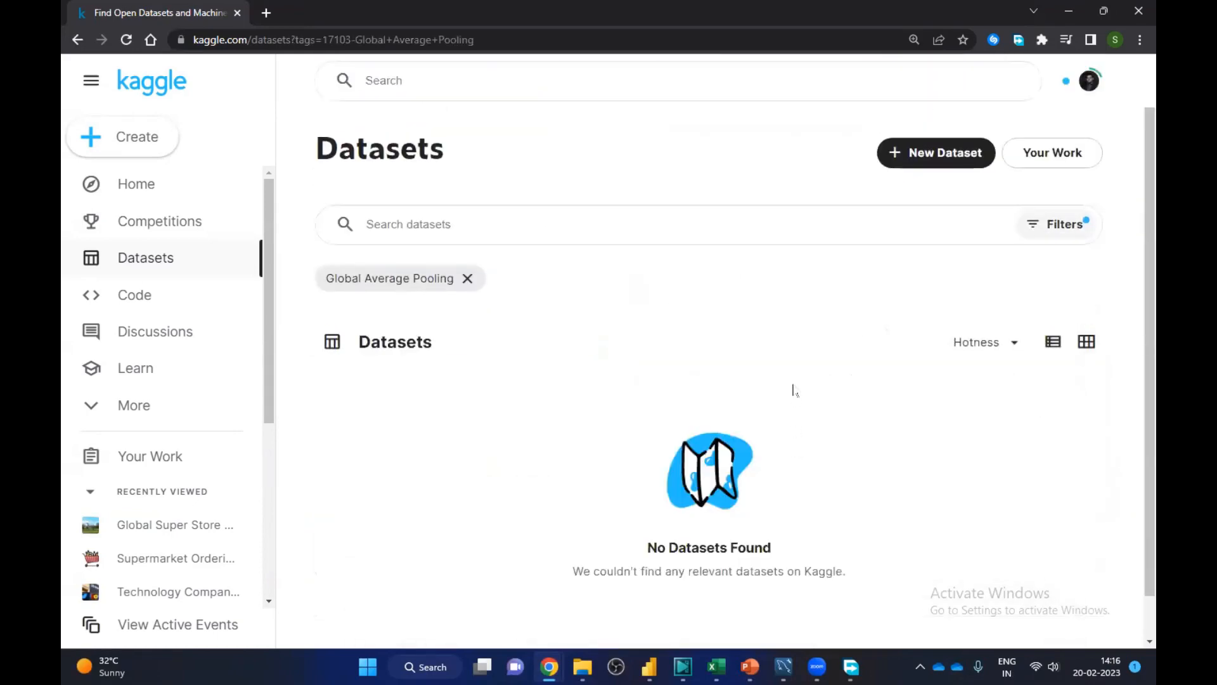
Step: Try searching the filtered datasets for "text" and clear the search term
{"action": "left_click", "coordinate": [411, 221]}
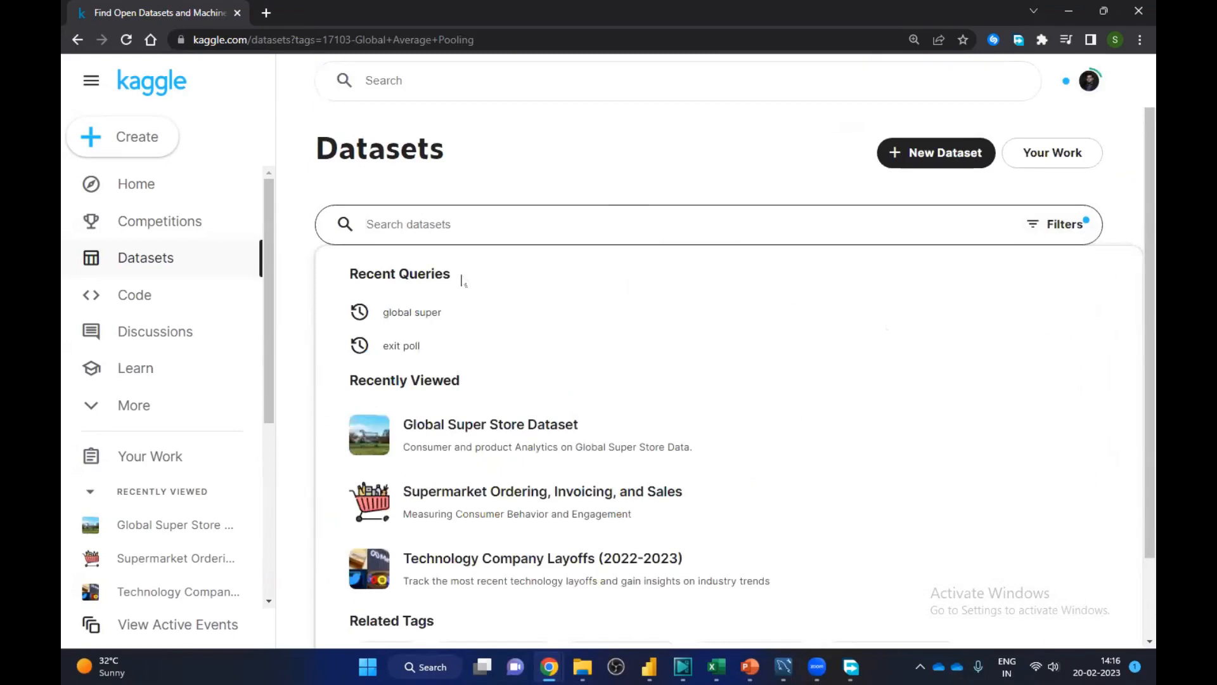
{"action": "type", "text": "text"}
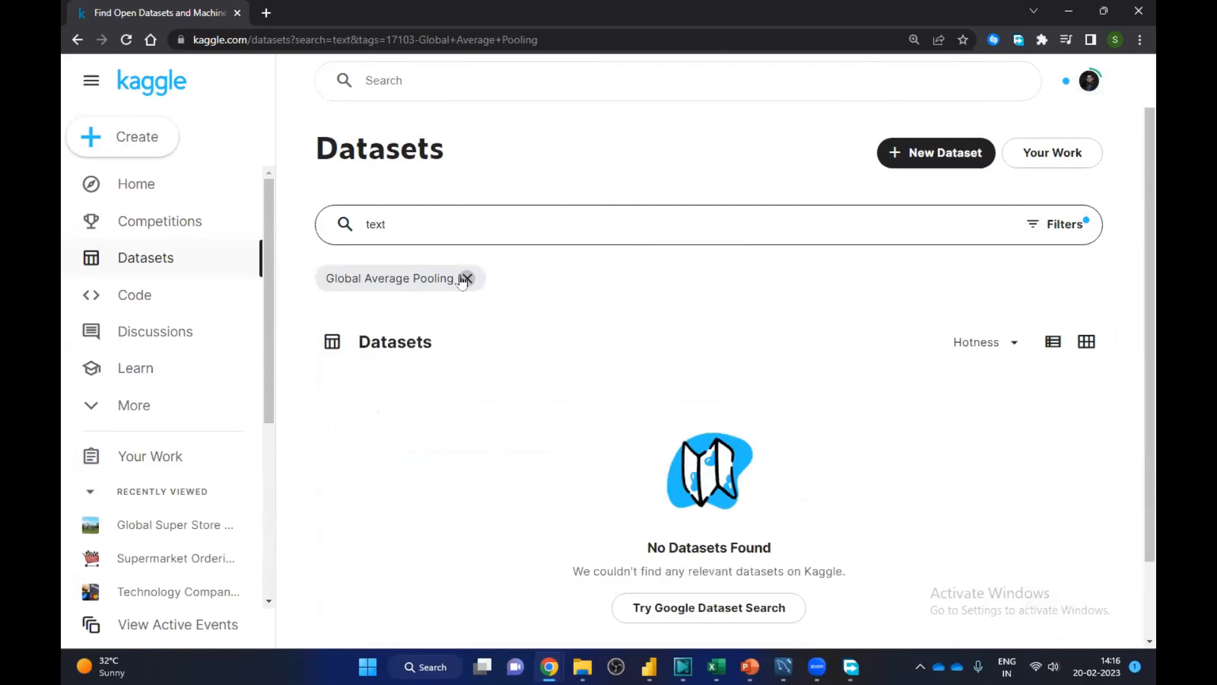
{"action": "key", "text": "BackSpace"}
{"action": "key", "text": "BackSpace"}
{"action": "key", "text": "BackSpace"}
{"action": "key", "text": "BackSpace"}
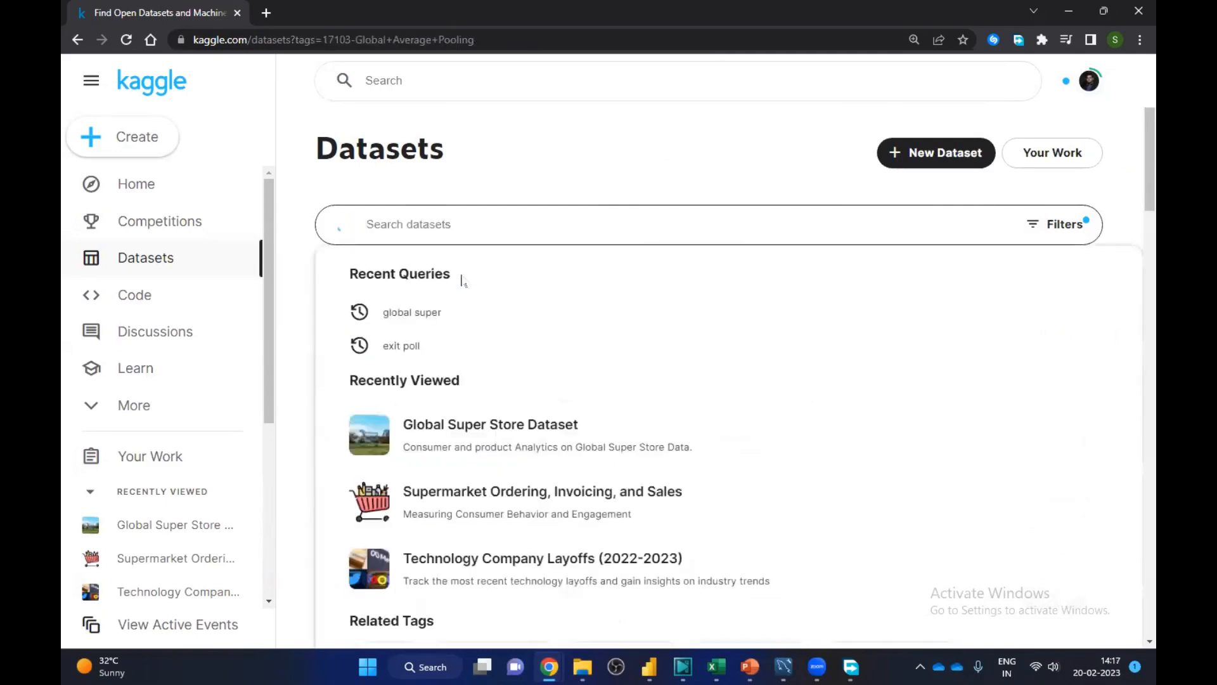
Step: Search Google for "text dataset" in a new tab, view the text analysis and NLP data sets page, and return to the results
{"action": "left_click", "coordinate": [266, 13]}
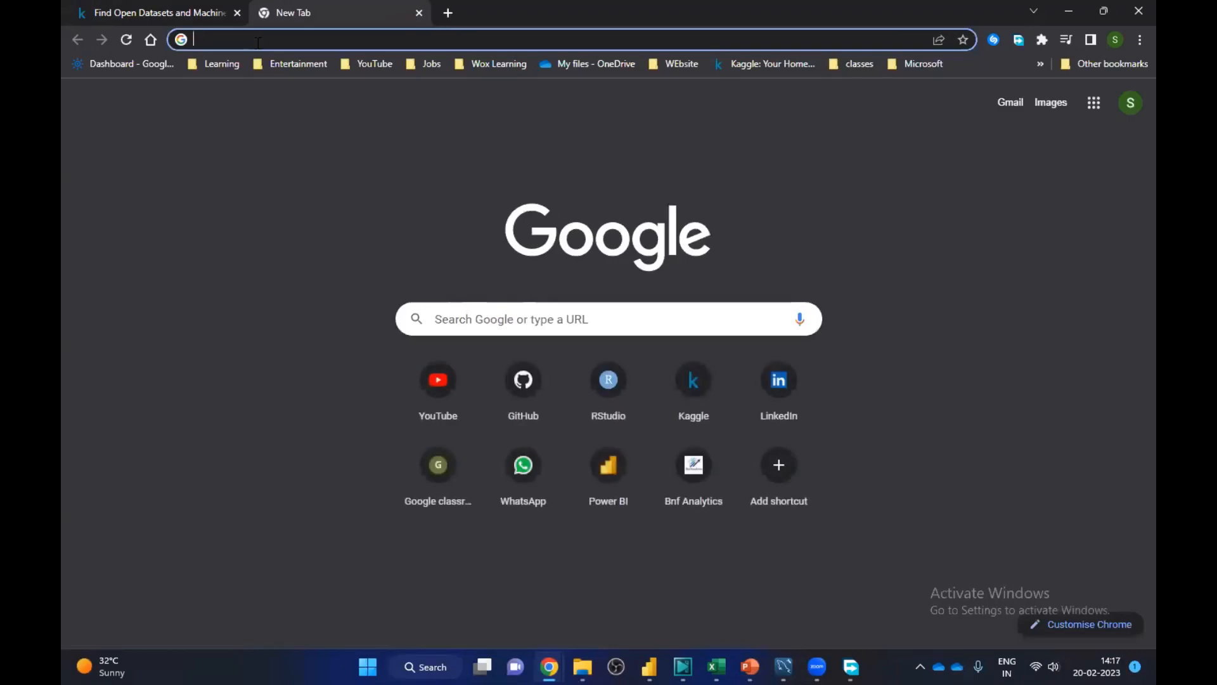
{"action": "type", "text": "text "}
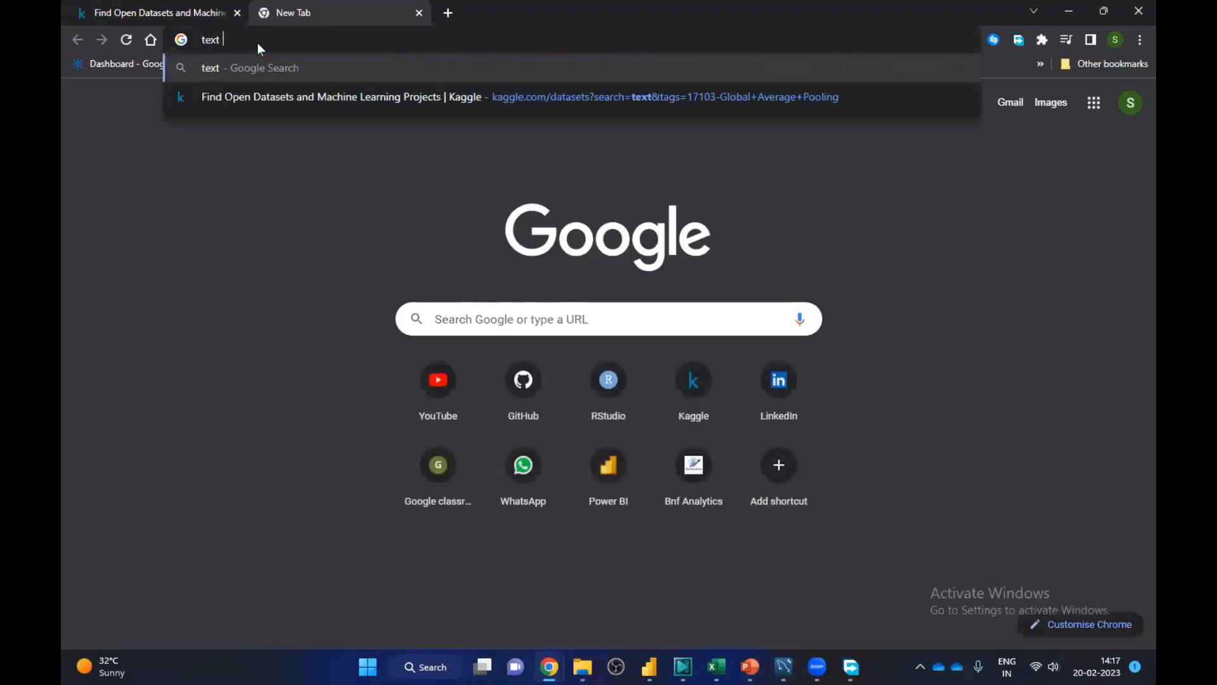
{"action": "type", "text": "dataset"}
{"action": "key", "text": "Return"}
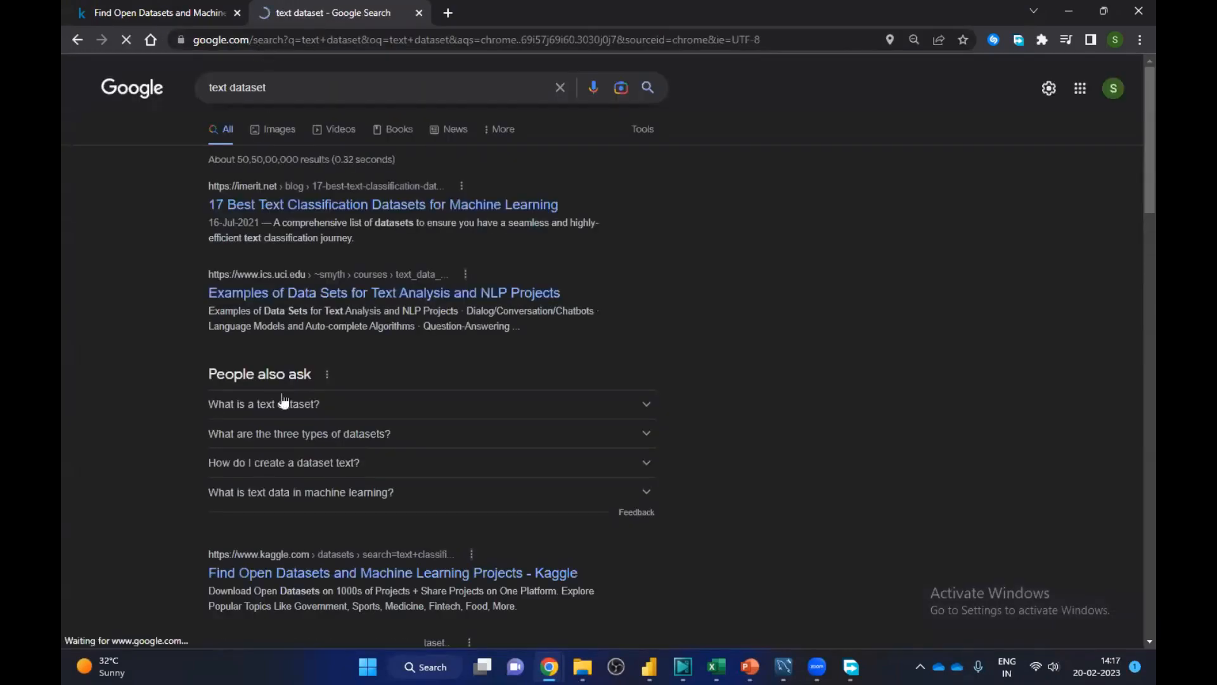
{"action": "left_click", "coordinate": [342, 302]}
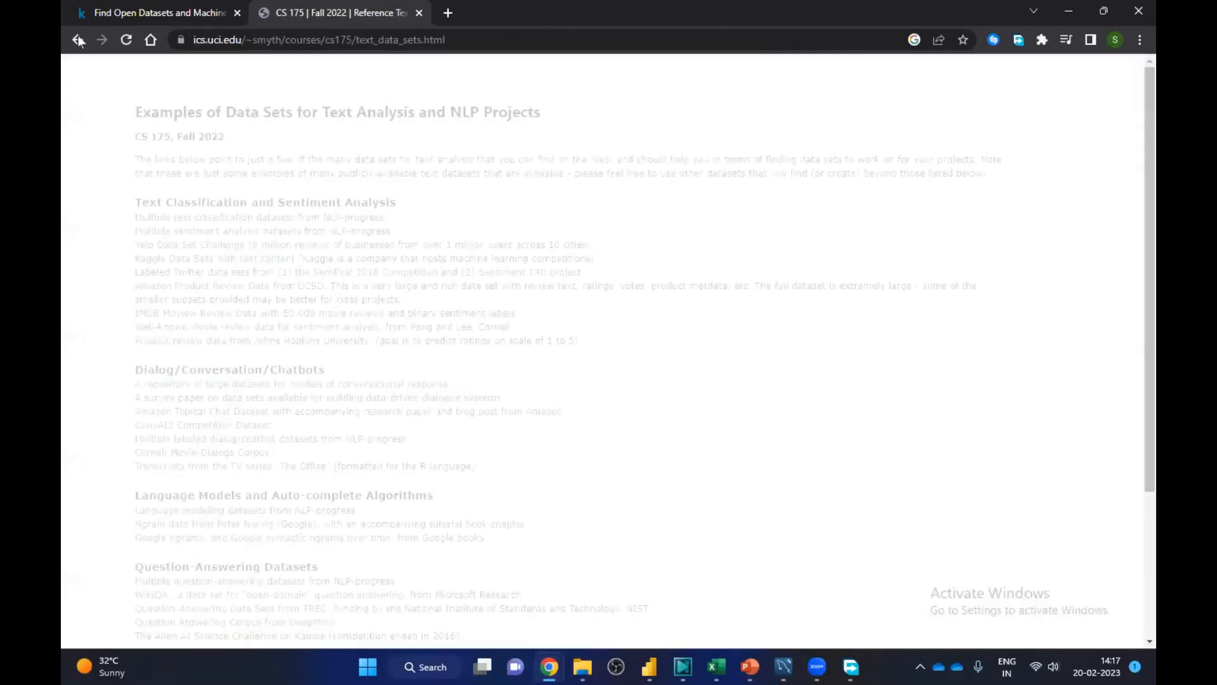
{"action": "left_click", "coordinate": [78, 40]}
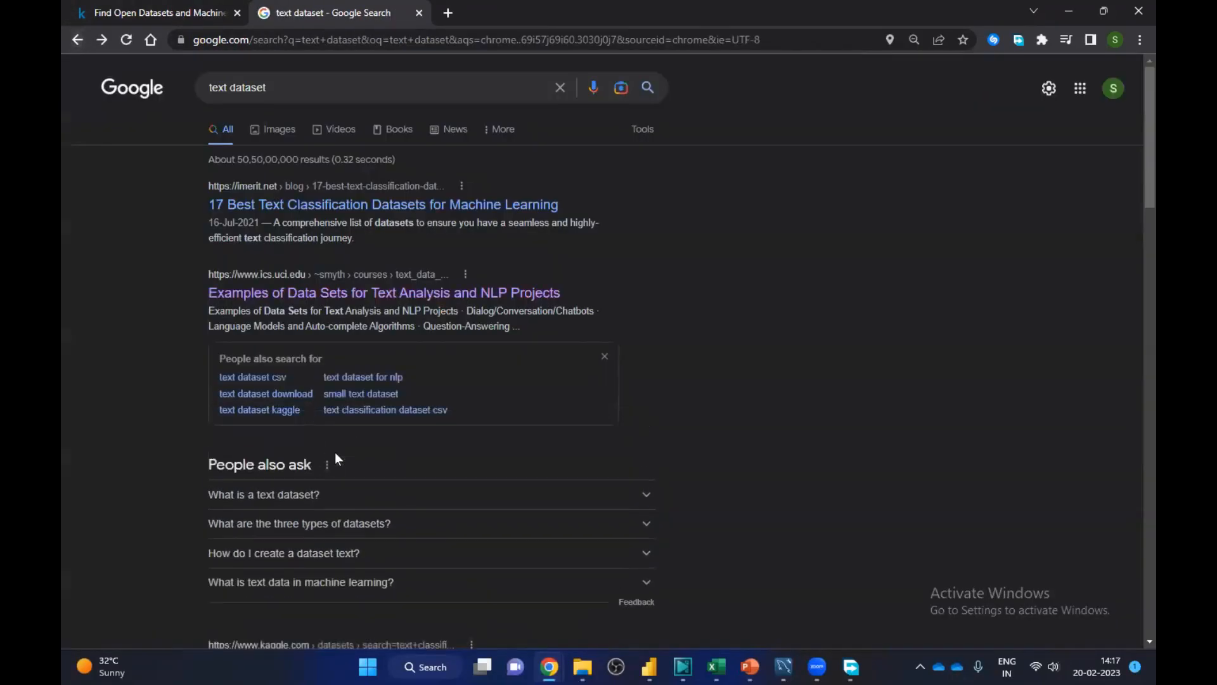
Step: Open Kaggle's text classification search result in a new tab and look through the listed datasets
{"action": "scroll", "coordinate": [336, 454], "scroll_direction": "down", "scroll_amount": 4}
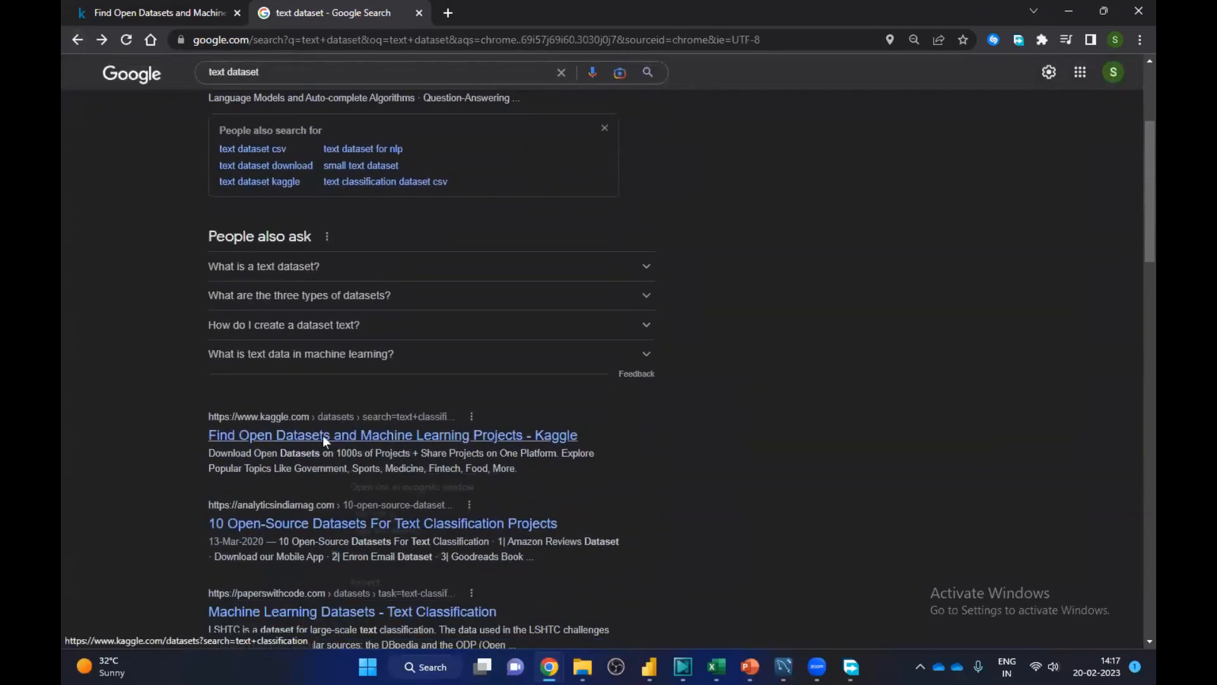
{"action": "right_click", "coordinate": [325, 439]}
{"action": "left_click", "coordinate": [393, 454]}
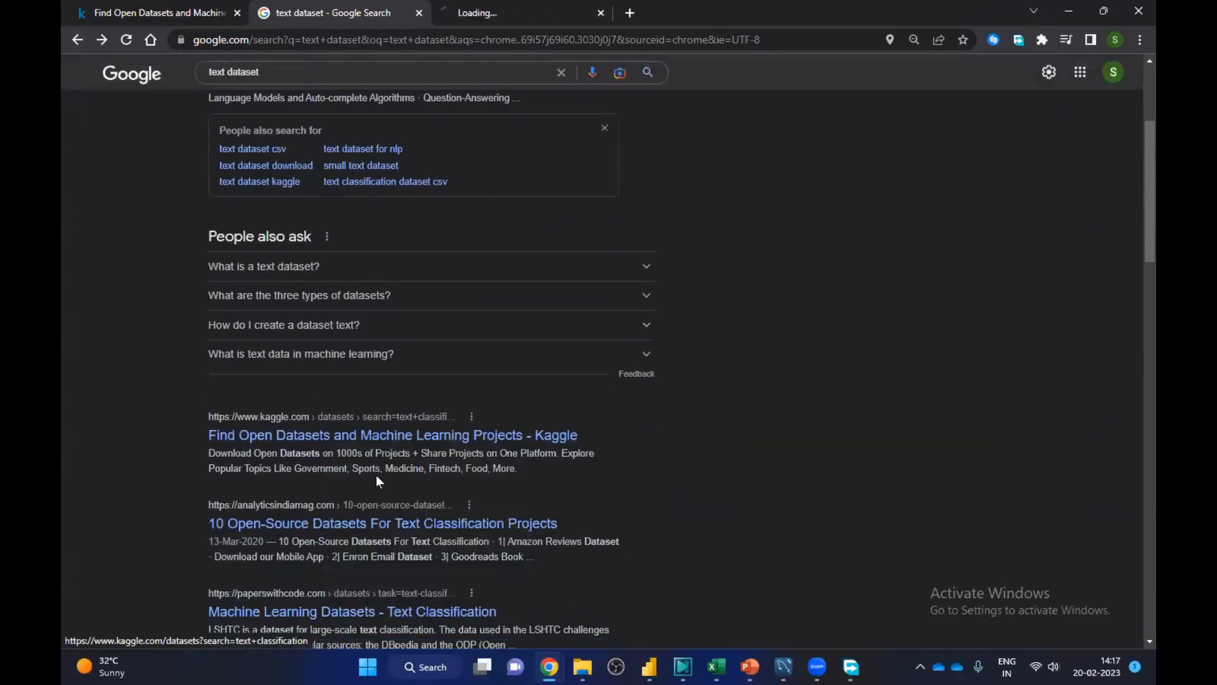
{"action": "left_click", "coordinate": [449, 18]}
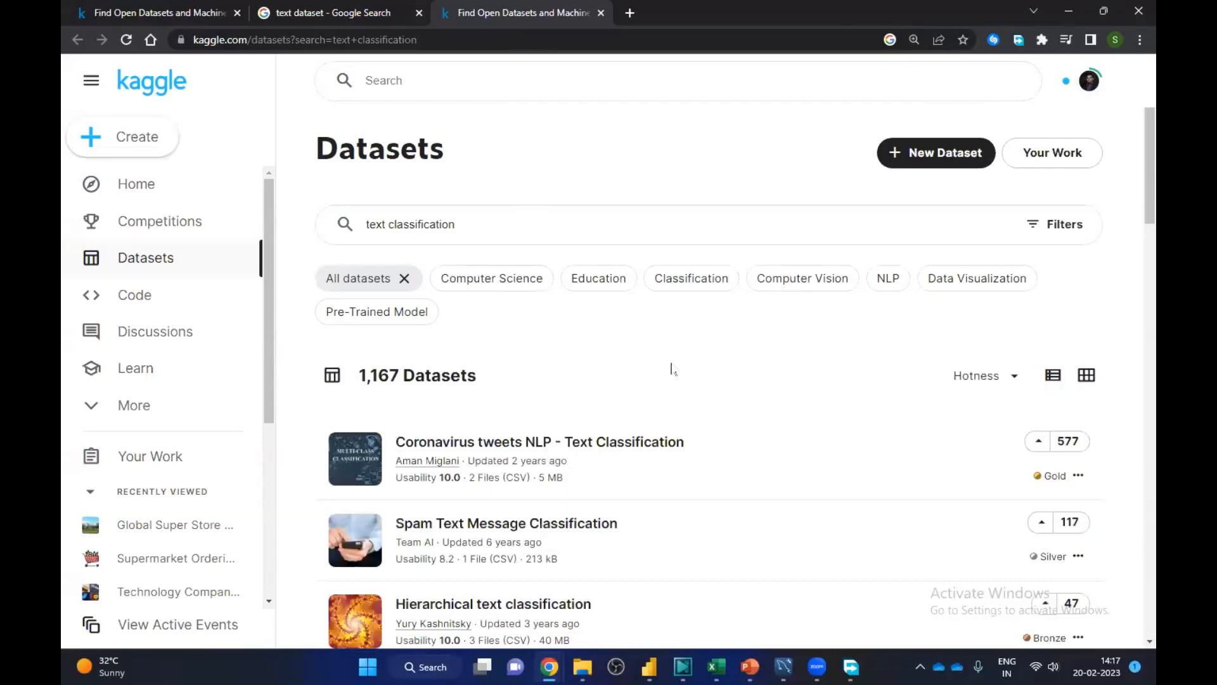
{"action": "scroll", "coordinate": [677, 375], "scroll_direction": "down", "scroll_amount": 3}
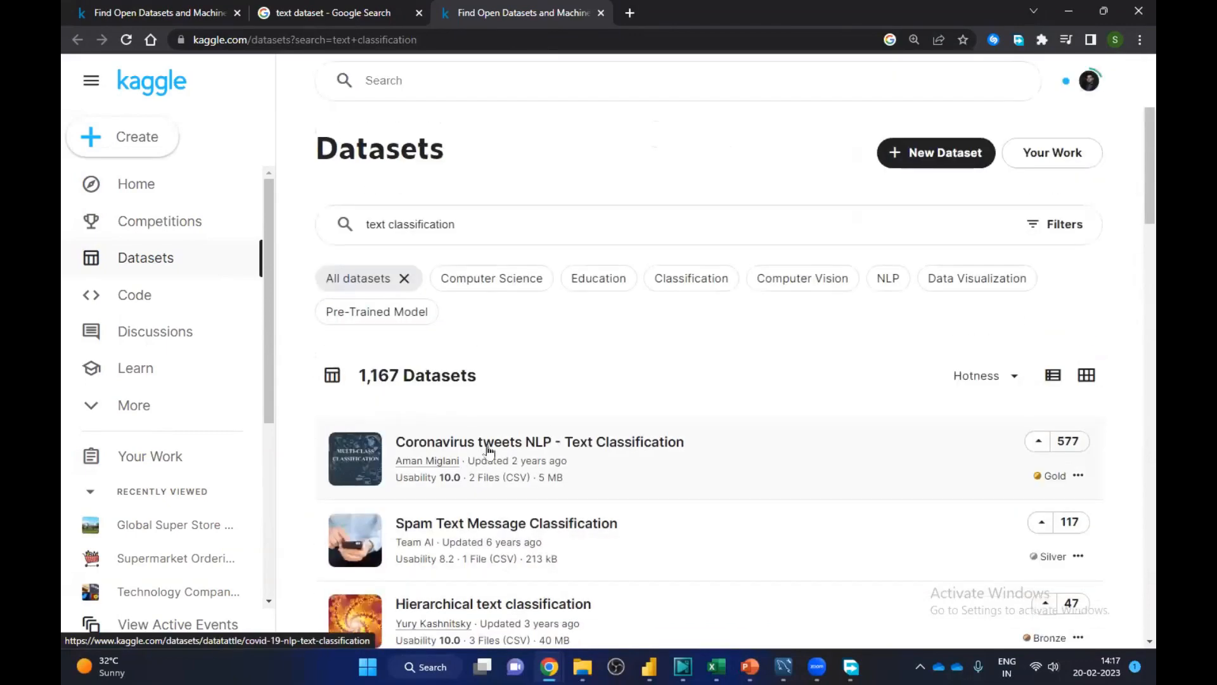
Step: Remove the All datasets filter and look through the recently viewed and recently edited items
{"action": "left_click", "coordinate": [404, 279]}
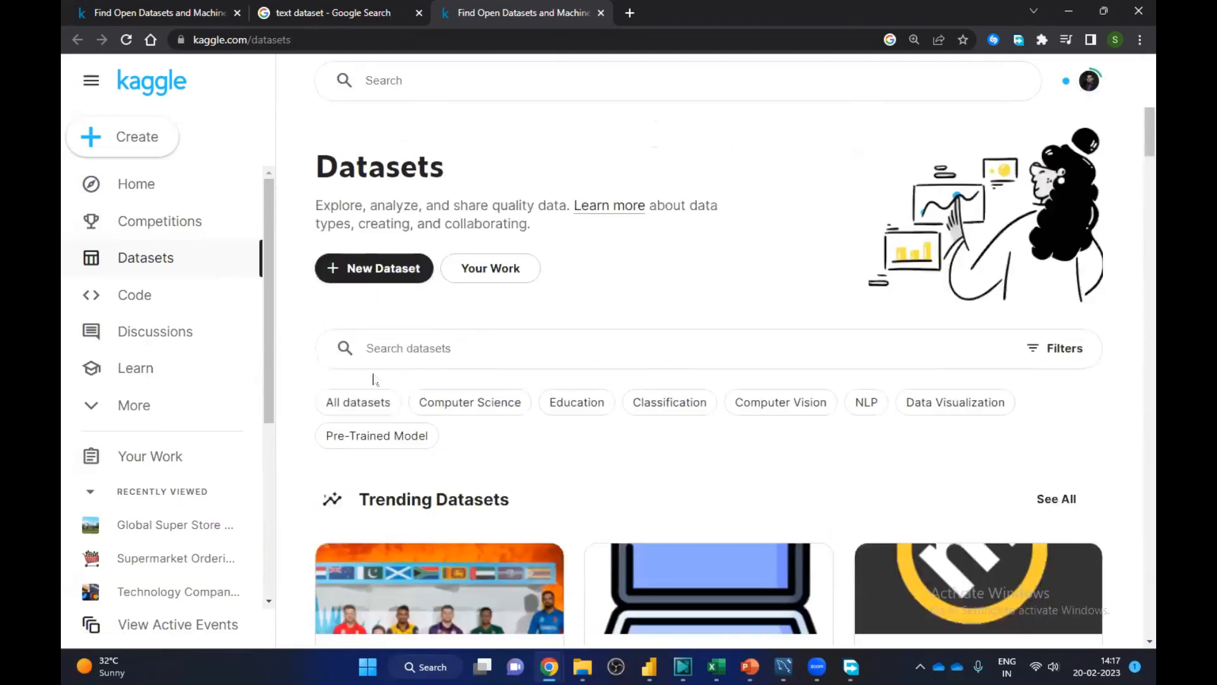
{"action": "scroll", "coordinate": [225, 396], "scroll_direction": "down", "scroll_amount": 5}
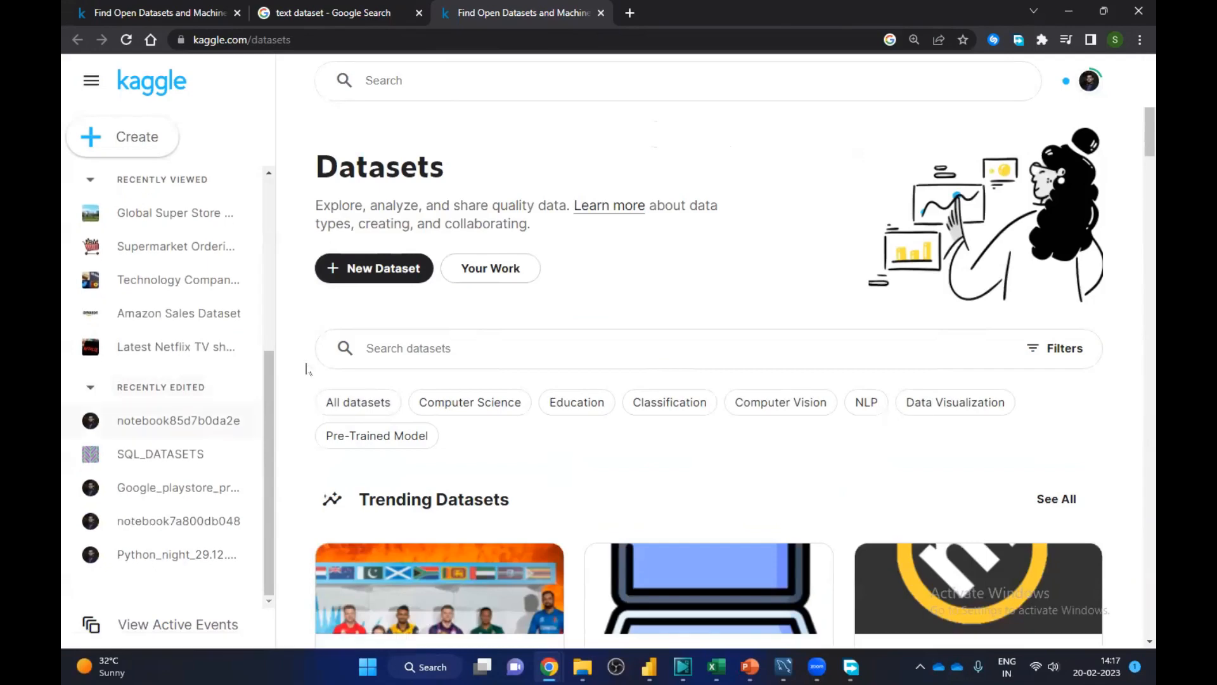
{"action": "scroll", "coordinate": [239, 406], "scroll_direction": "up", "scroll_amount": 5}
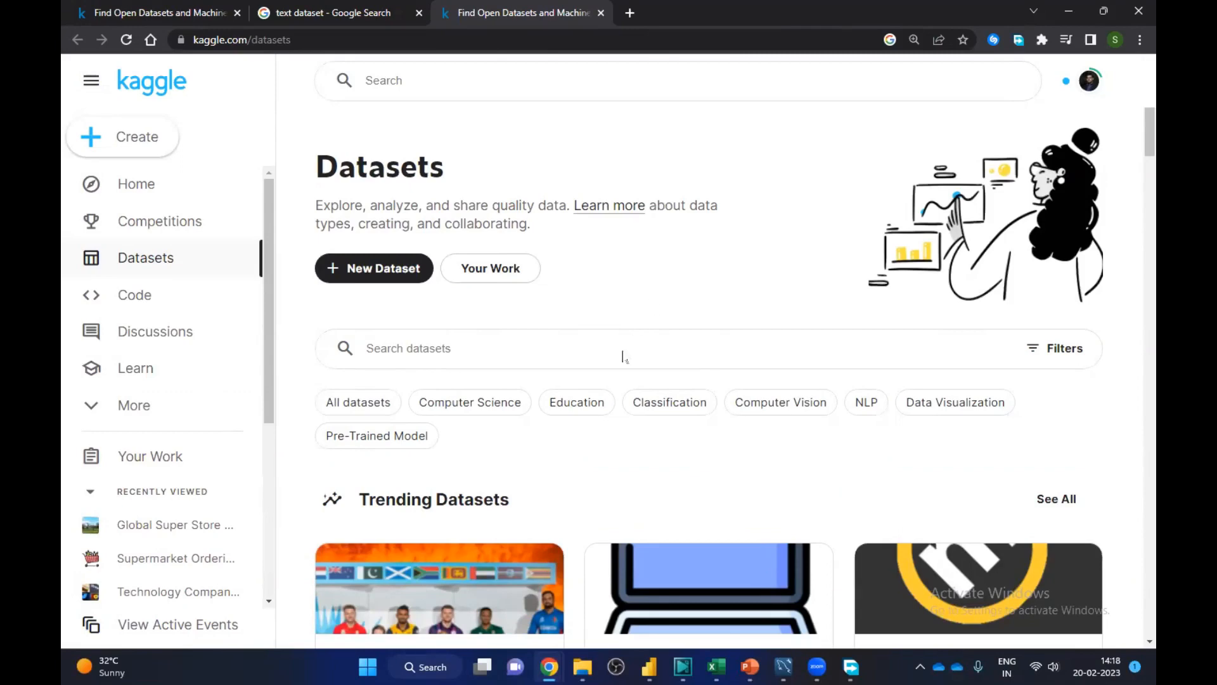
Step: Launch Microsoft SQL Server Management Studio, minimise the other open windows and close Free Download Manager
{"action": "key", "text": "super+s"}
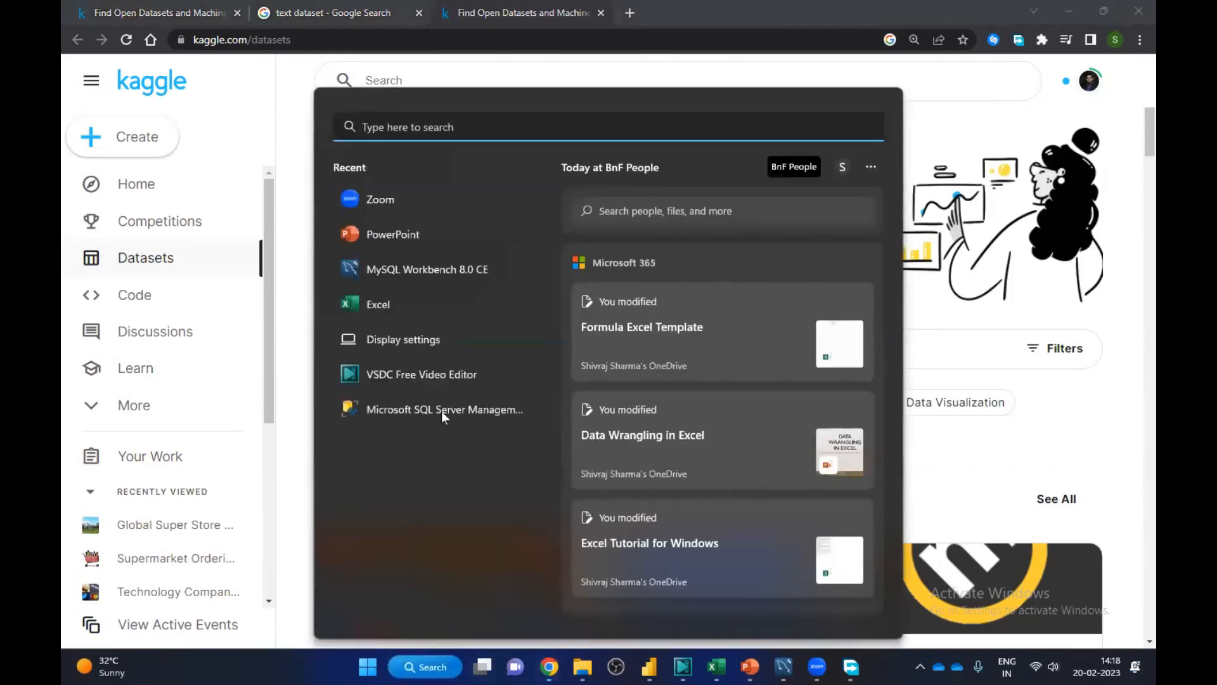
{"action": "key", "text": "Escape"}
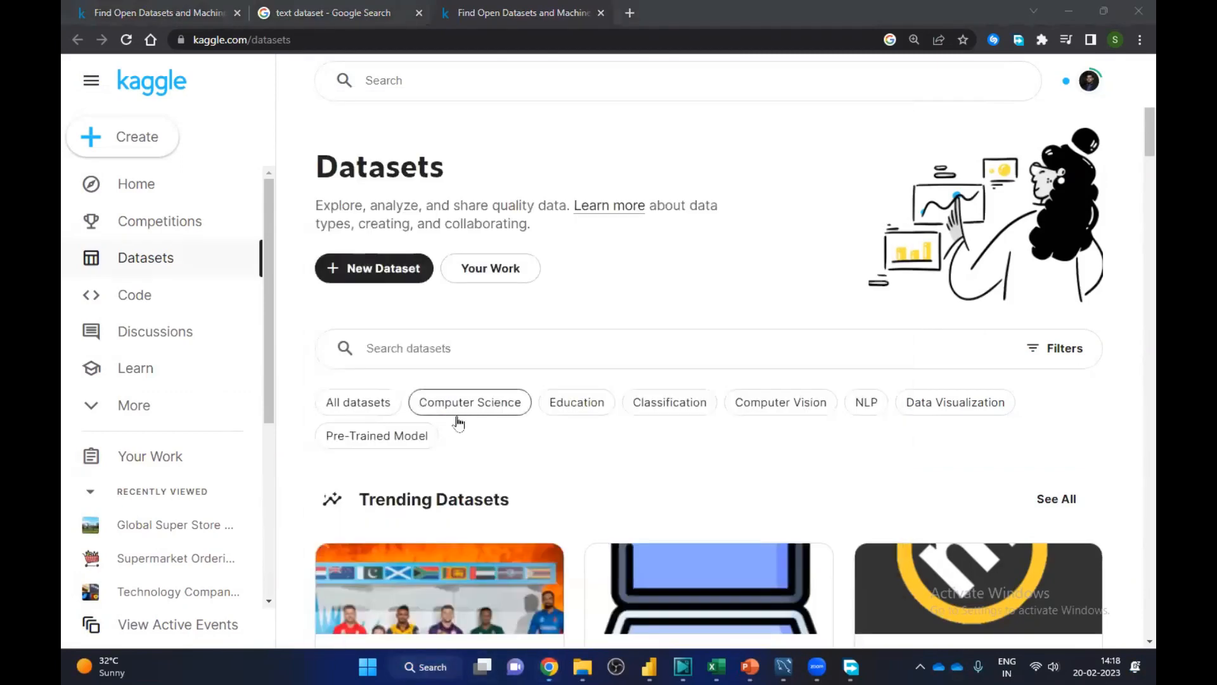
{"action": "left_click", "coordinate": [1070, 11]}
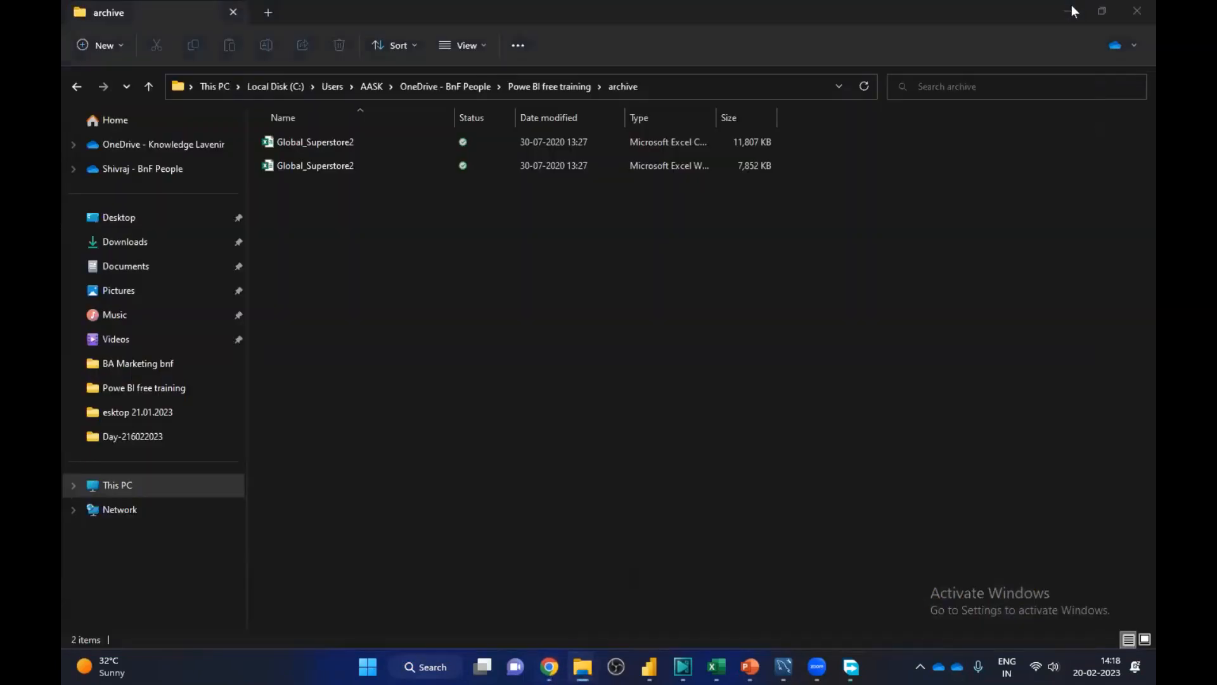
{"action": "left_click", "coordinate": [1072, 11]}
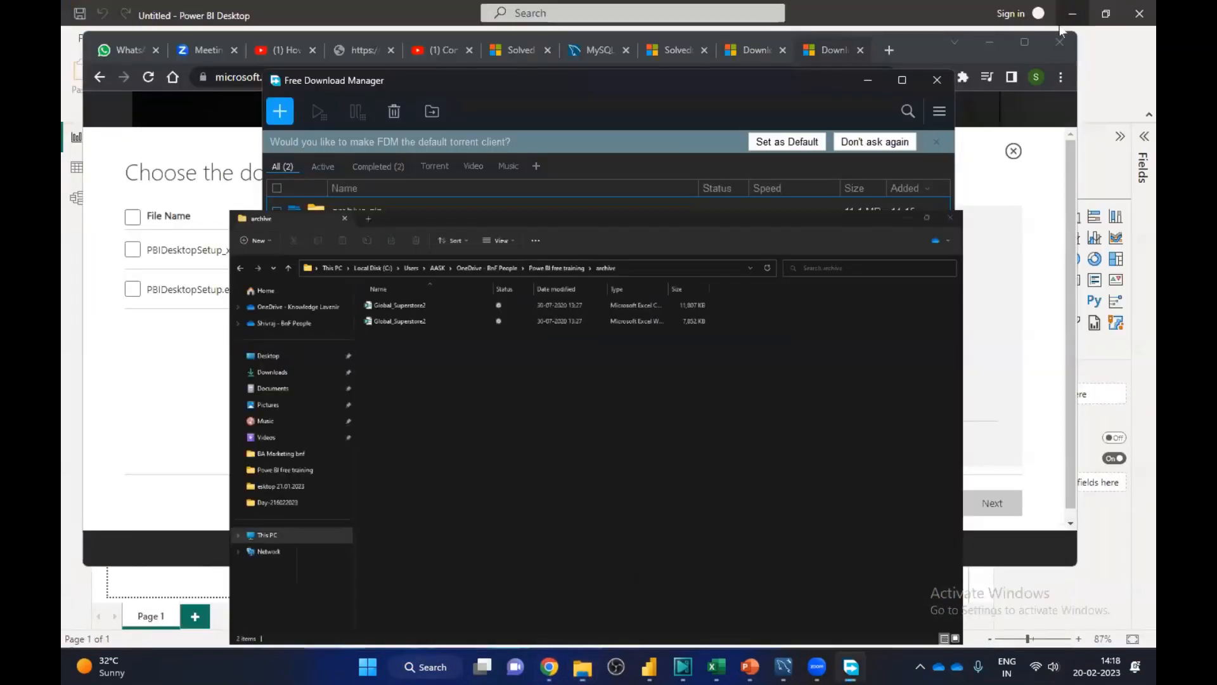
{"action": "left_click", "coordinate": [986, 40]}
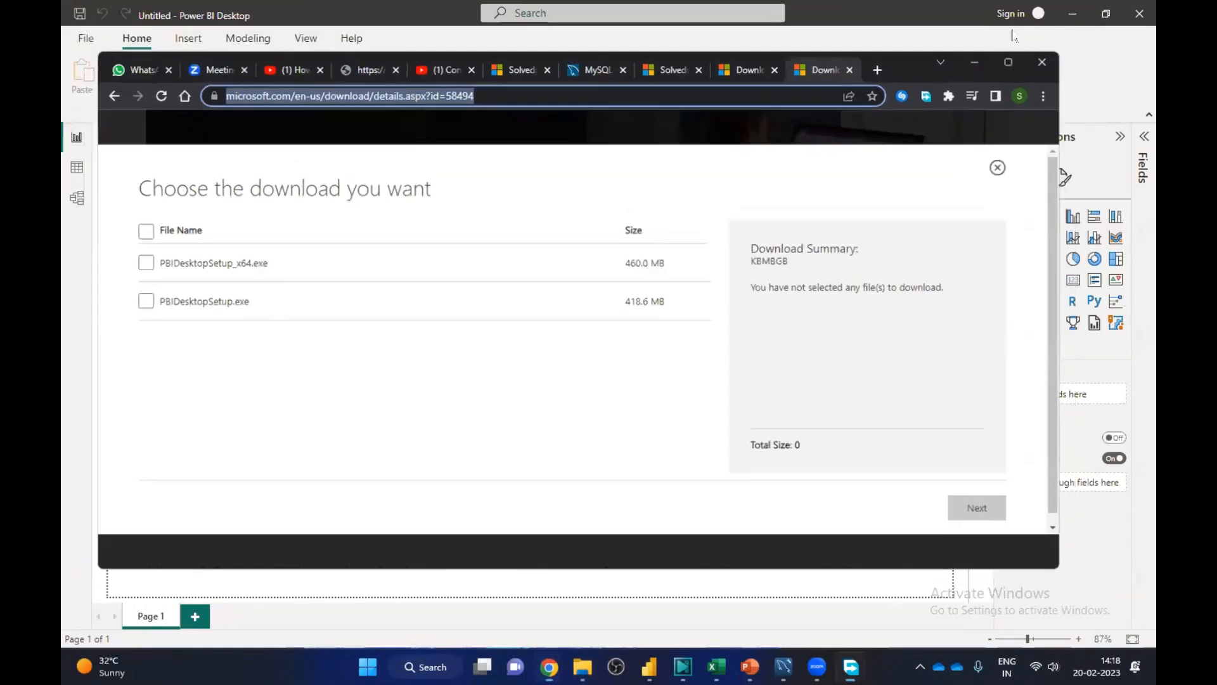
{"action": "left_click", "coordinate": [1070, 10]}
{"action": "left_click", "coordinate": [1071, 12]}
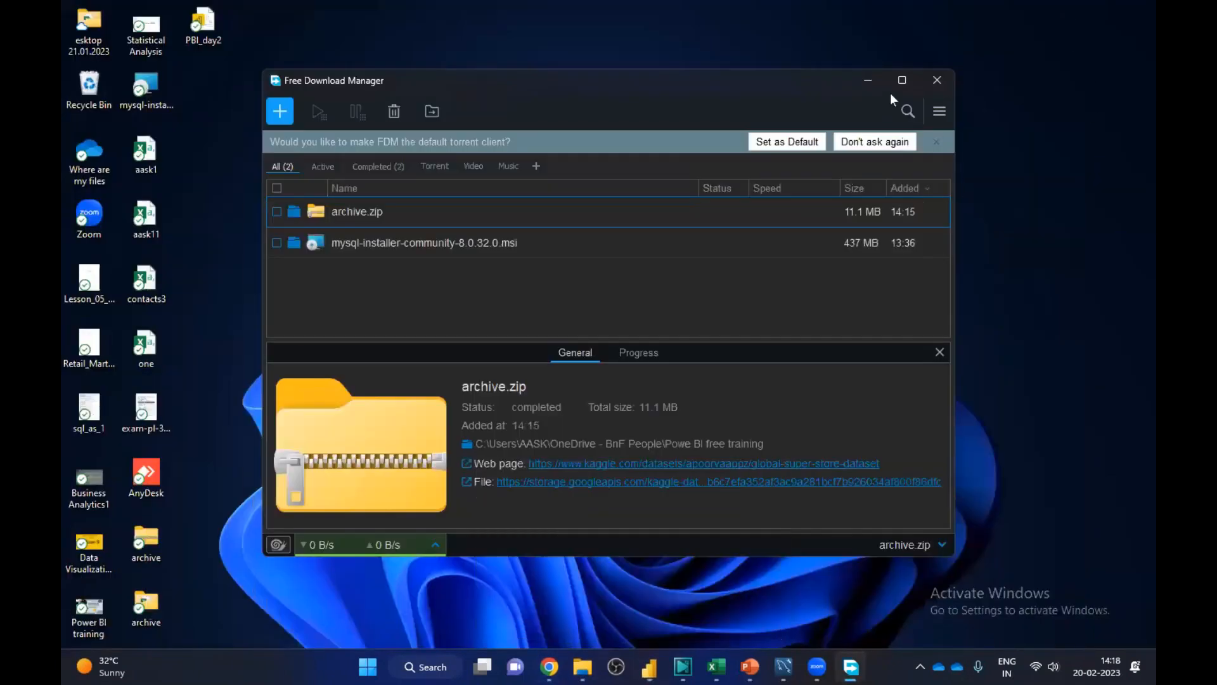
{"action": "left_click", "coordinate": [932, 81]}
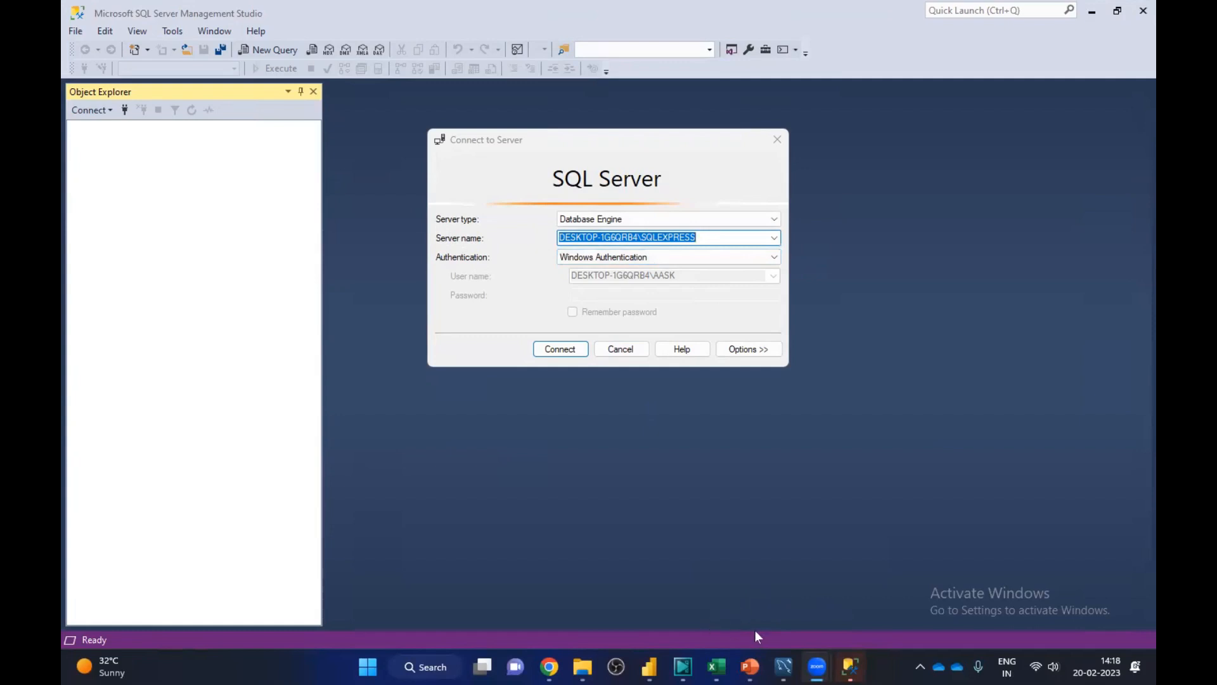
Step: Switch back to the Chrome window with the Kaggle datasets and search Google for "amazon" in a new tab
{"action": "left_click", "coordinate": [549, 666]}
{"action": "left_click", "coordinate": [622, 588]}
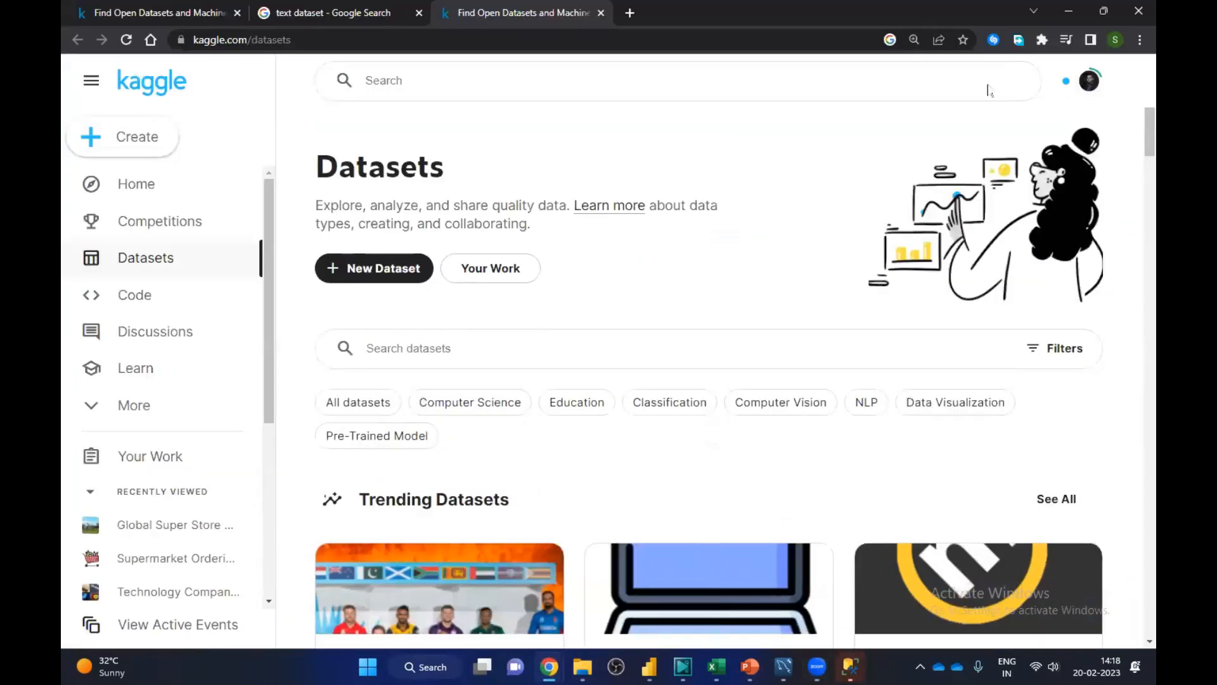
{"action": "left_click", "coordinate": [624, 122]}
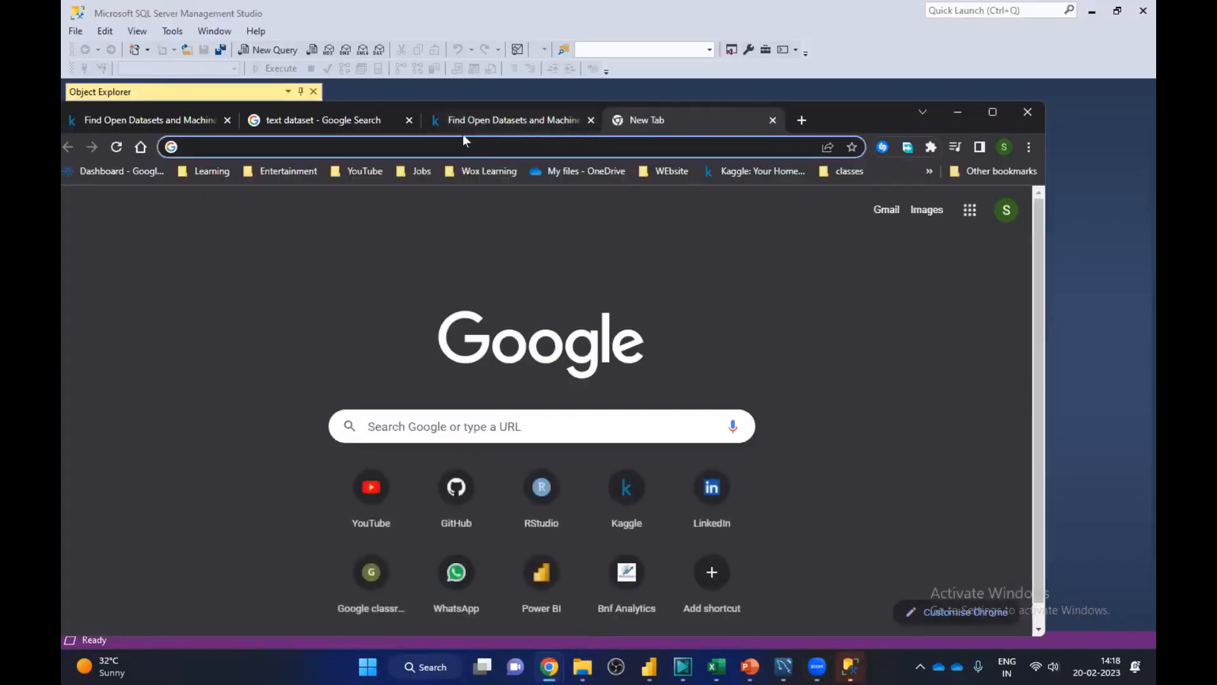
{"action": "type", "text": "amazon"}
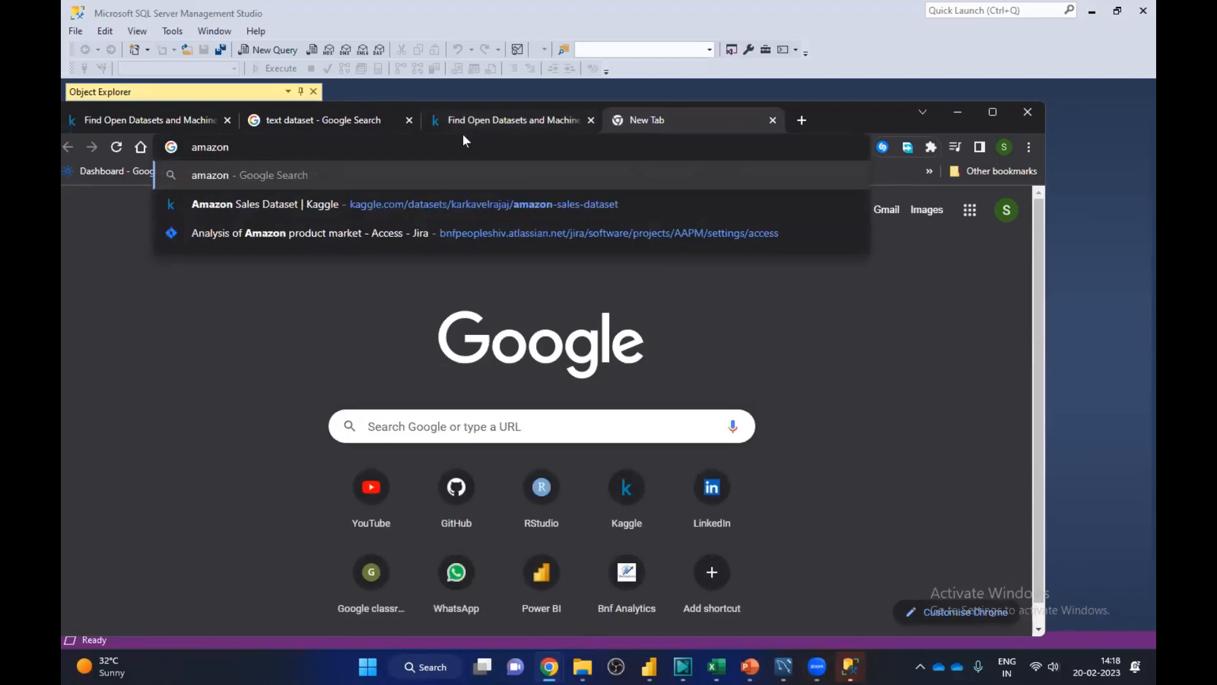
{"action": "key", "text": "Return"}
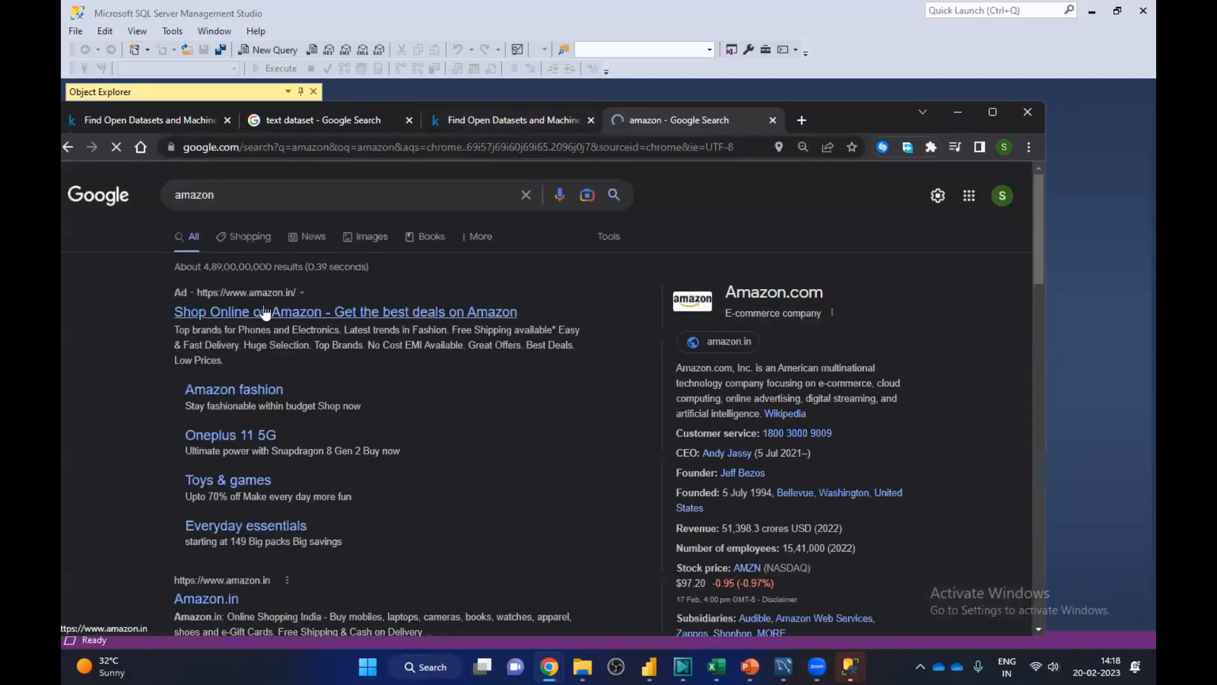
Step: Open the Amazon.in shopping site, maximise the browser window and view the New Releases page
{"action": "left_click", "coordinate": [265, 313]}
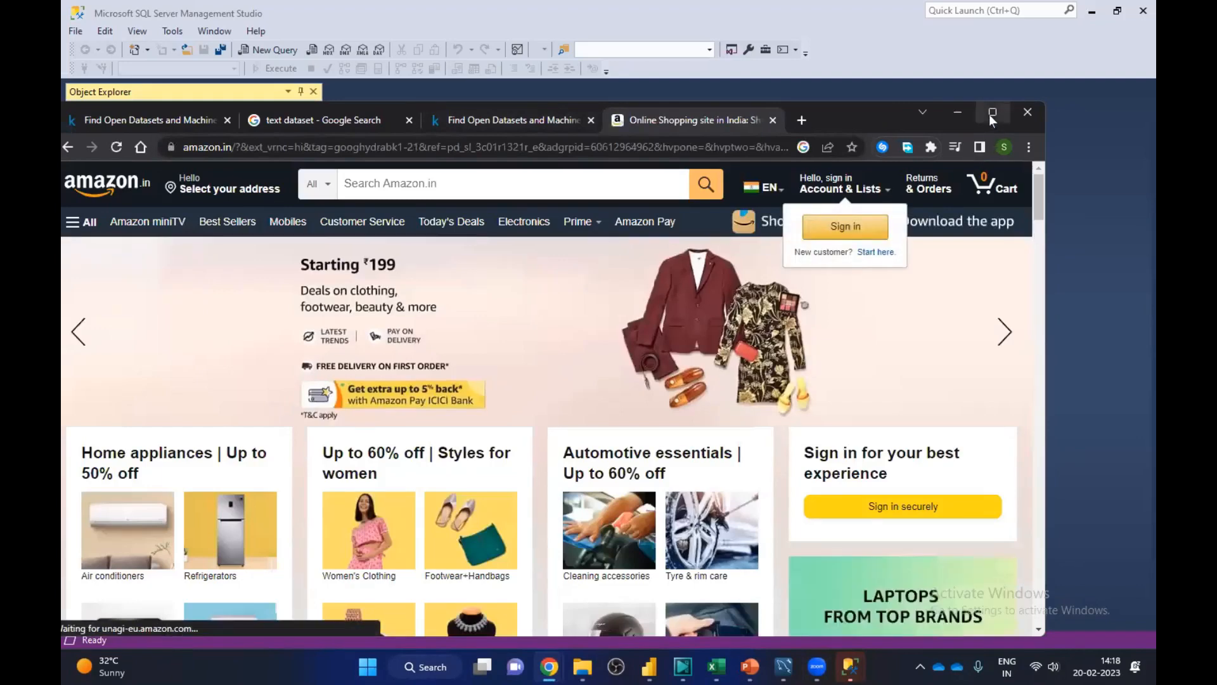
{"action": "left_click", "coordinate": [991, 116]}
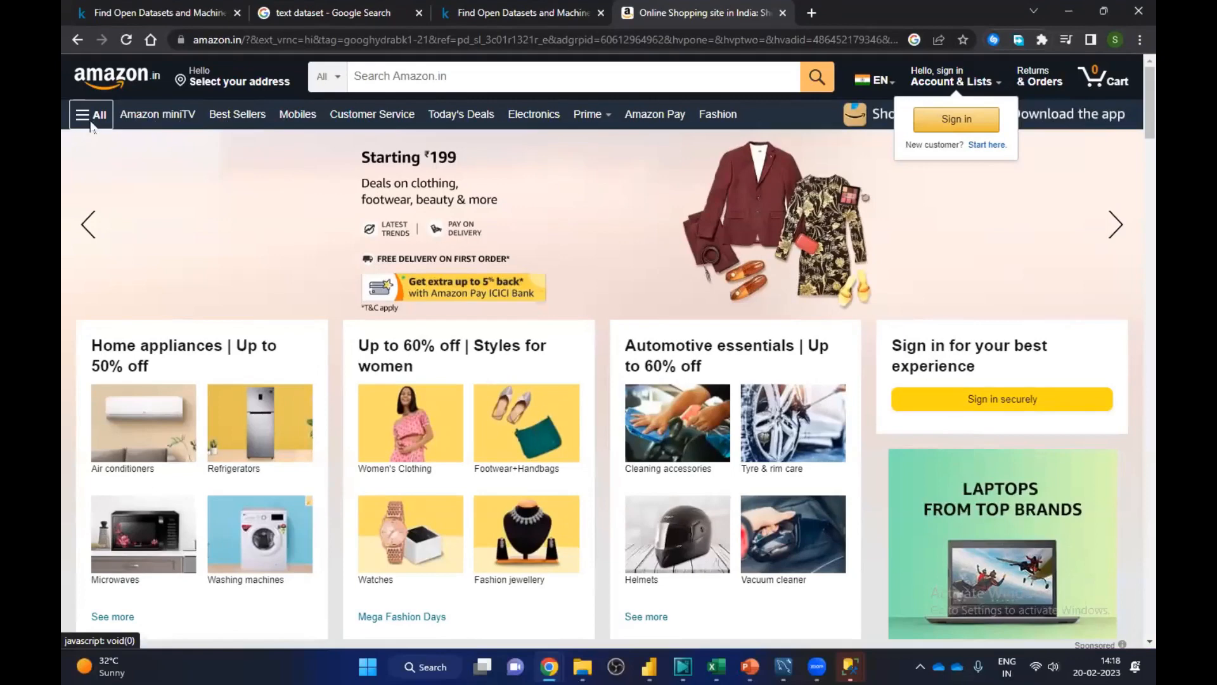
{"action": "left_click", "coordinate": [90, 124]}
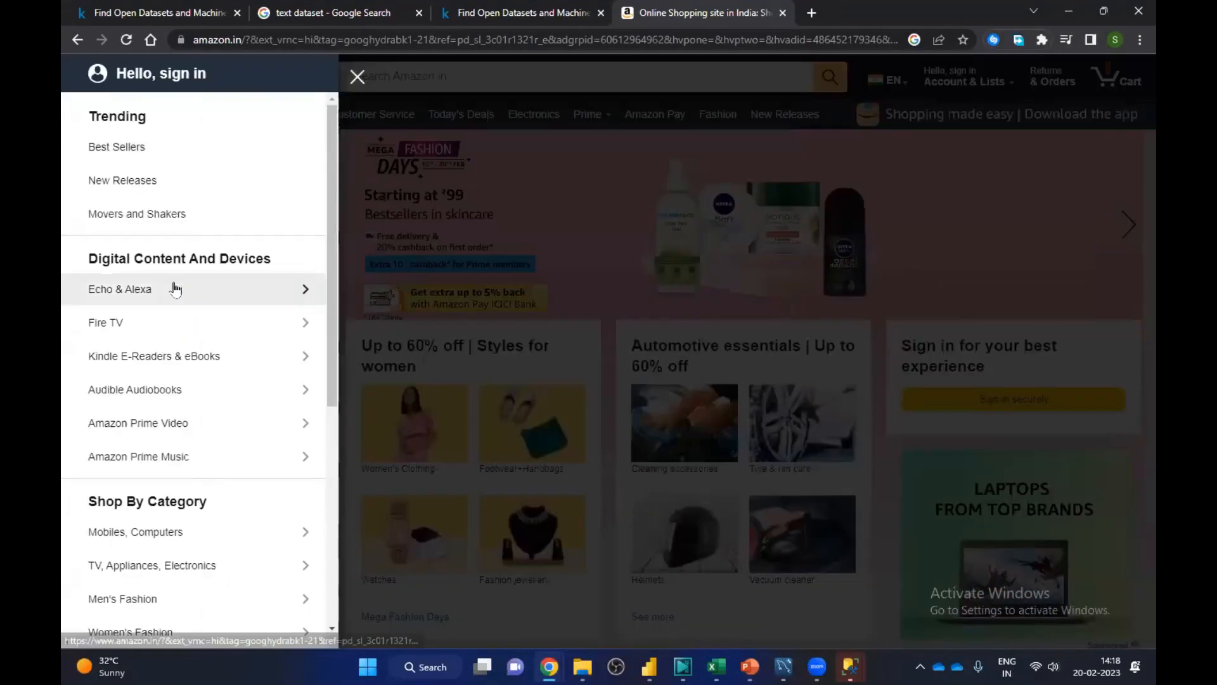
{"action": "left_click", "coordinate": [134, 190]}
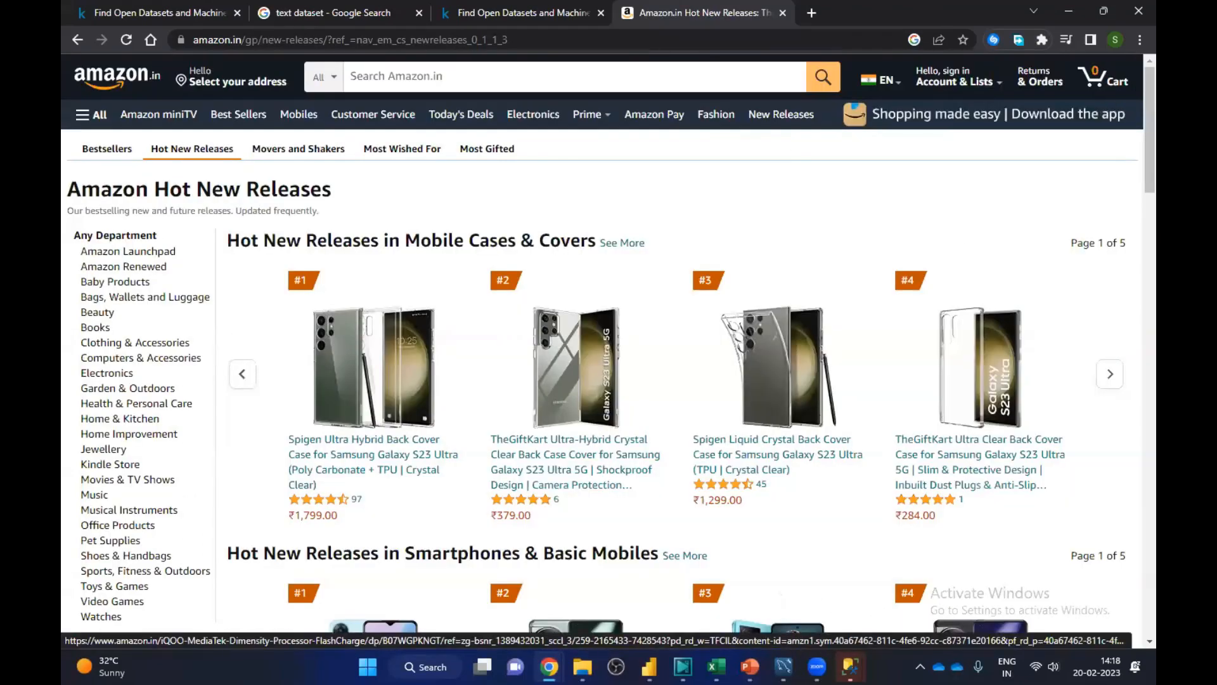
Step: Switch to the blank untitled report in Power BI Desktop
{"action": "left_click", "coordinate": [649, 667]}
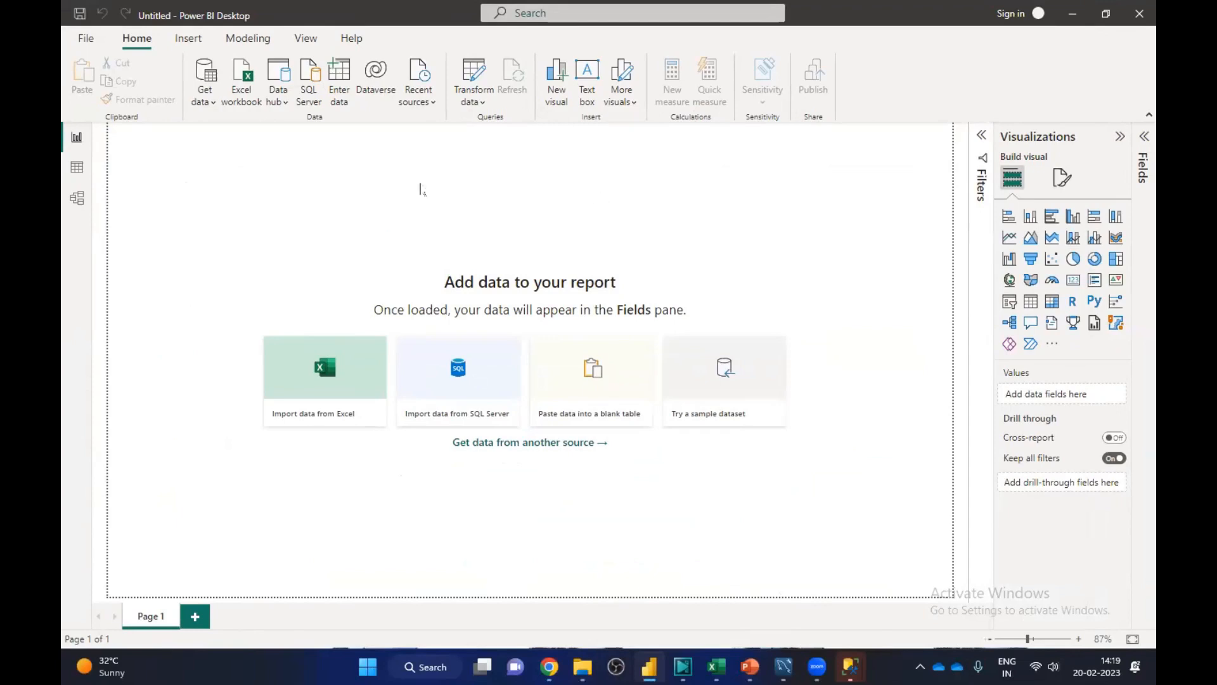
Step: Review the common data sources for the report and open the full list of Get Data connectors
{"action": "left_click", "coordinate": [212, 104]}
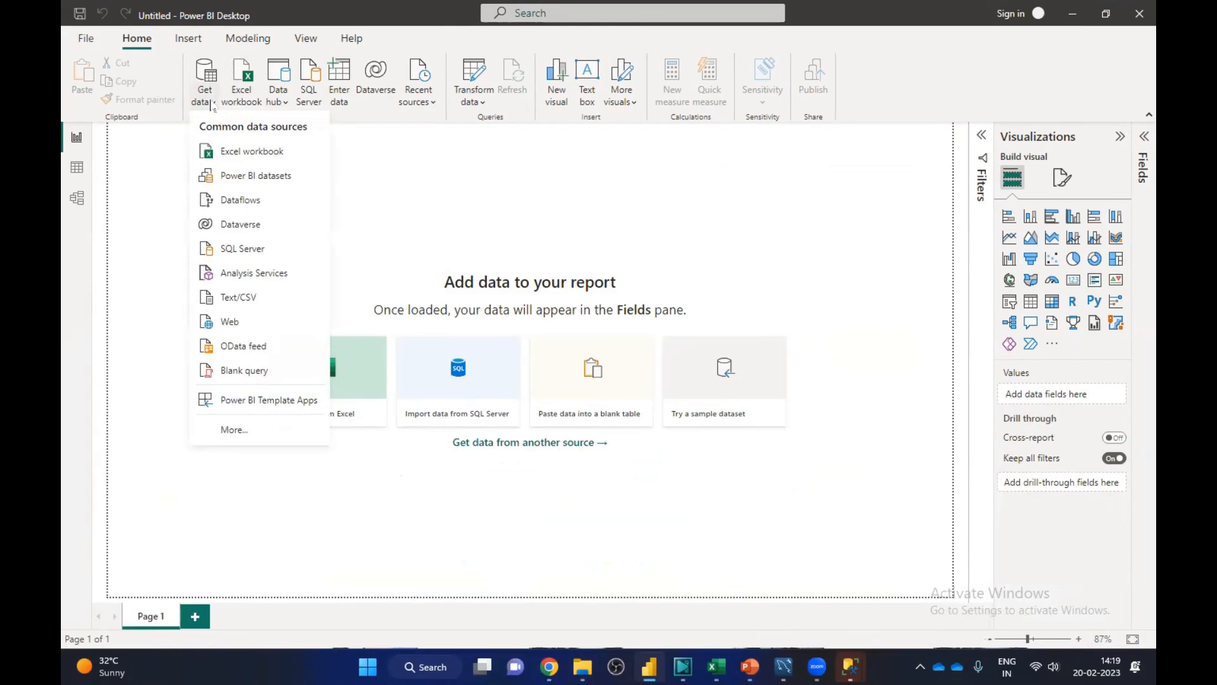
{"action": "left_click", "coordinate": [569, 210]}
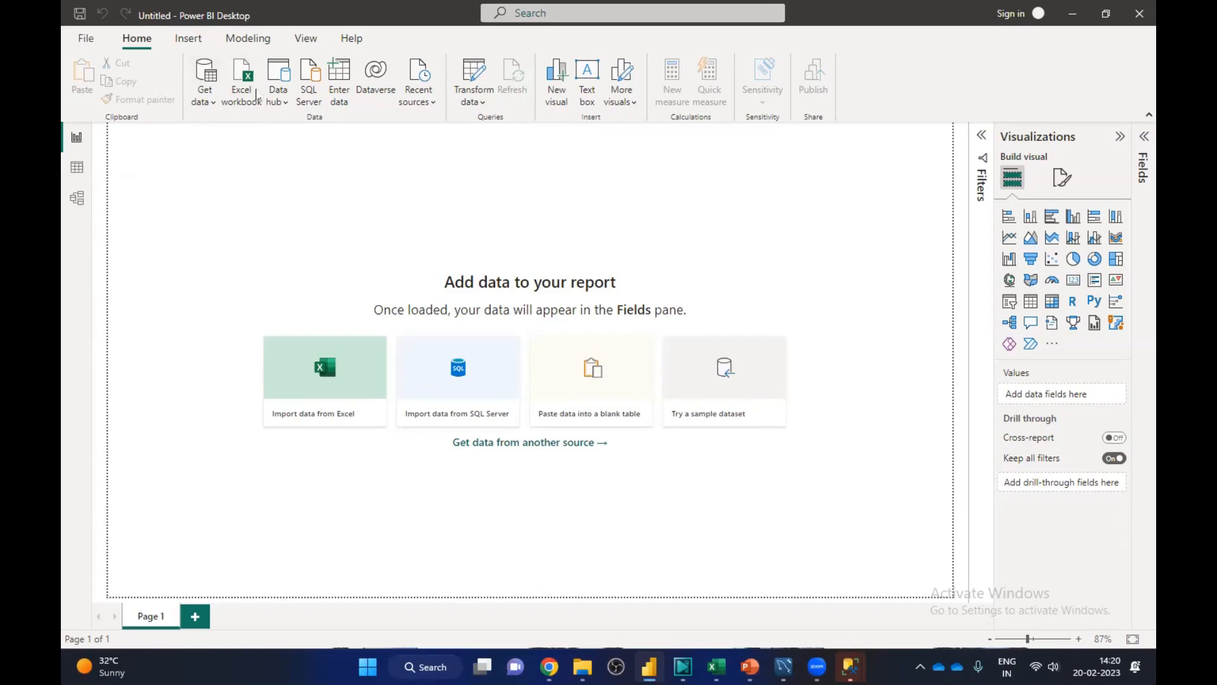
{"action": "left_click", "coordinate": [211, 103]}
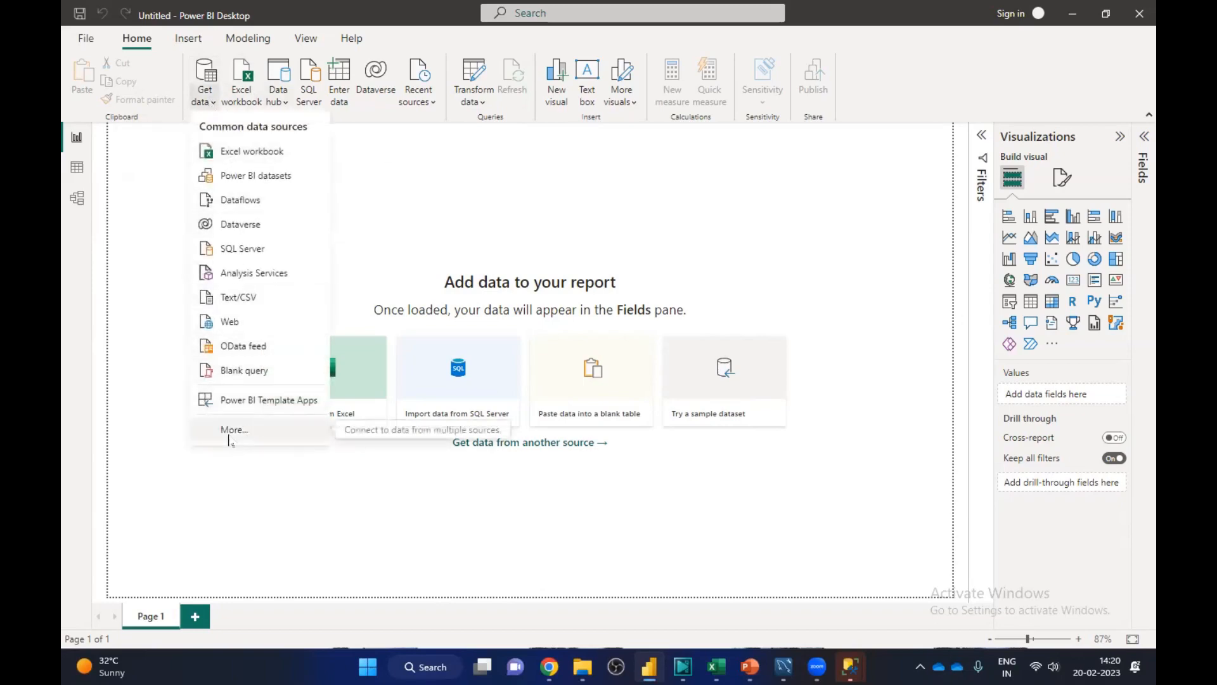
{"action": "left_click", "coordinate": [232, 431]}
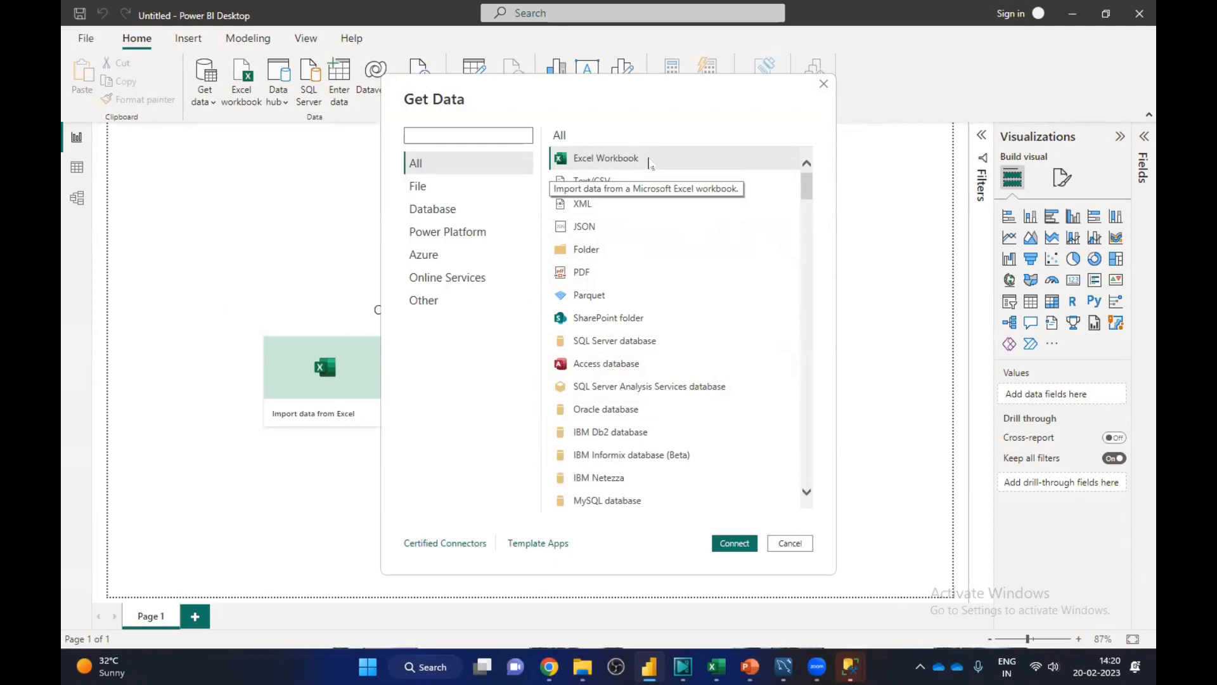
Step: Compare the File connectors with the All category, choose Excel Workbook and connect to it
{"action": "left_click", "coordinate": [603, 162]}
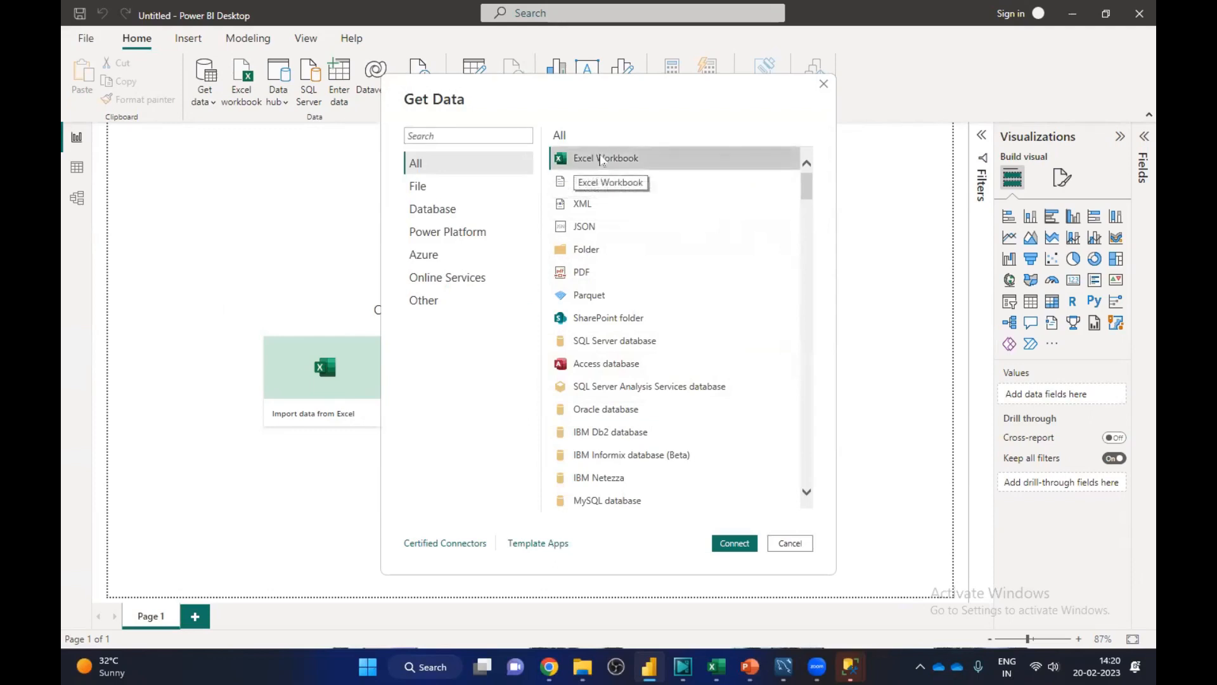
{"action": "left_click", "coordinate": [429, 167]}
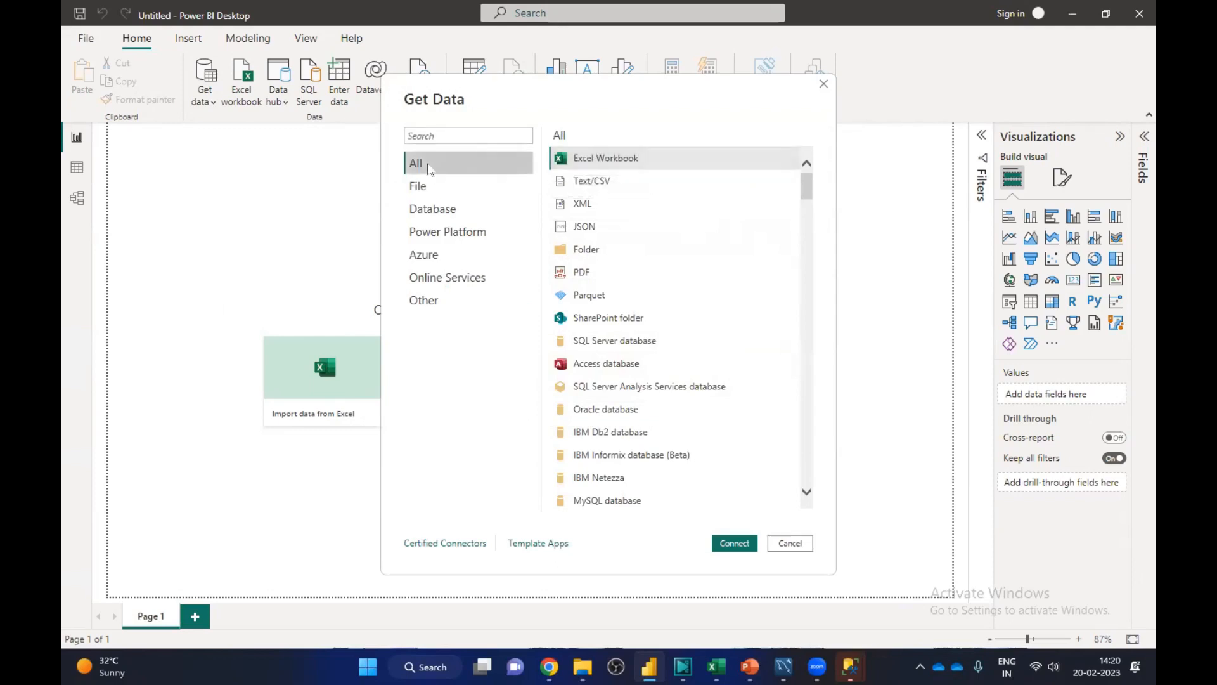
{"action": "left_click", "coordinate": [429, 191]}
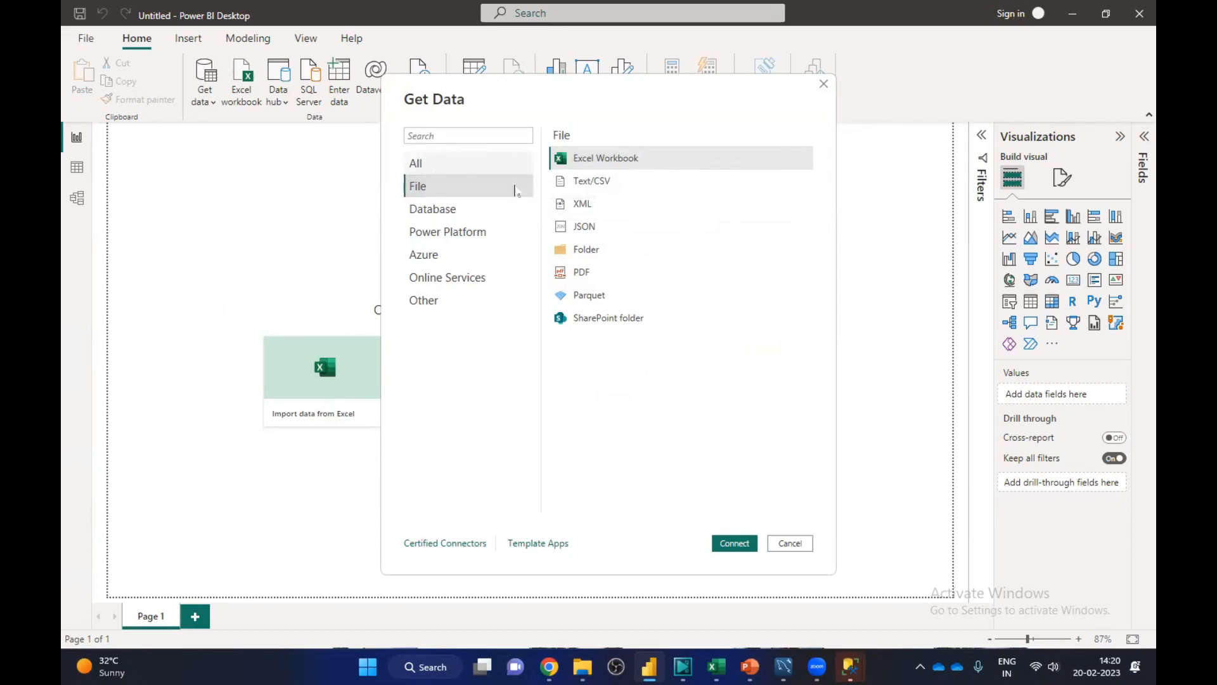
{"action": "left_click", "coordinate": [426, 168]}
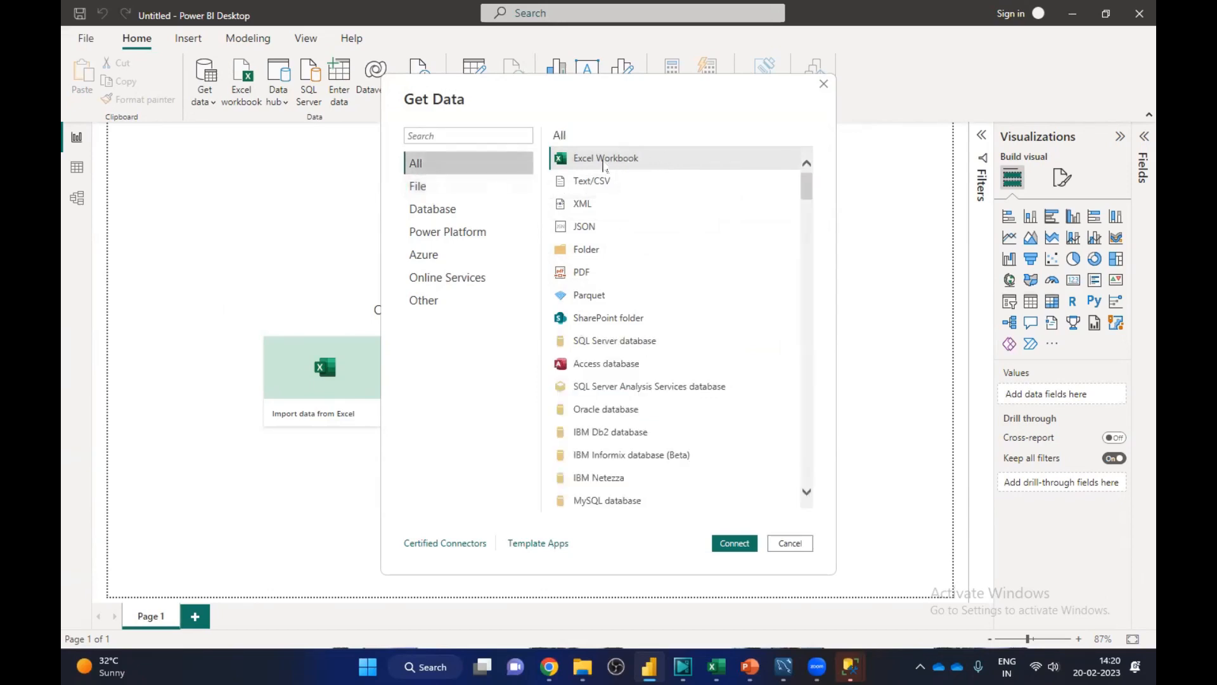
{"action": "left_click", "coordinate": [584, 169]}
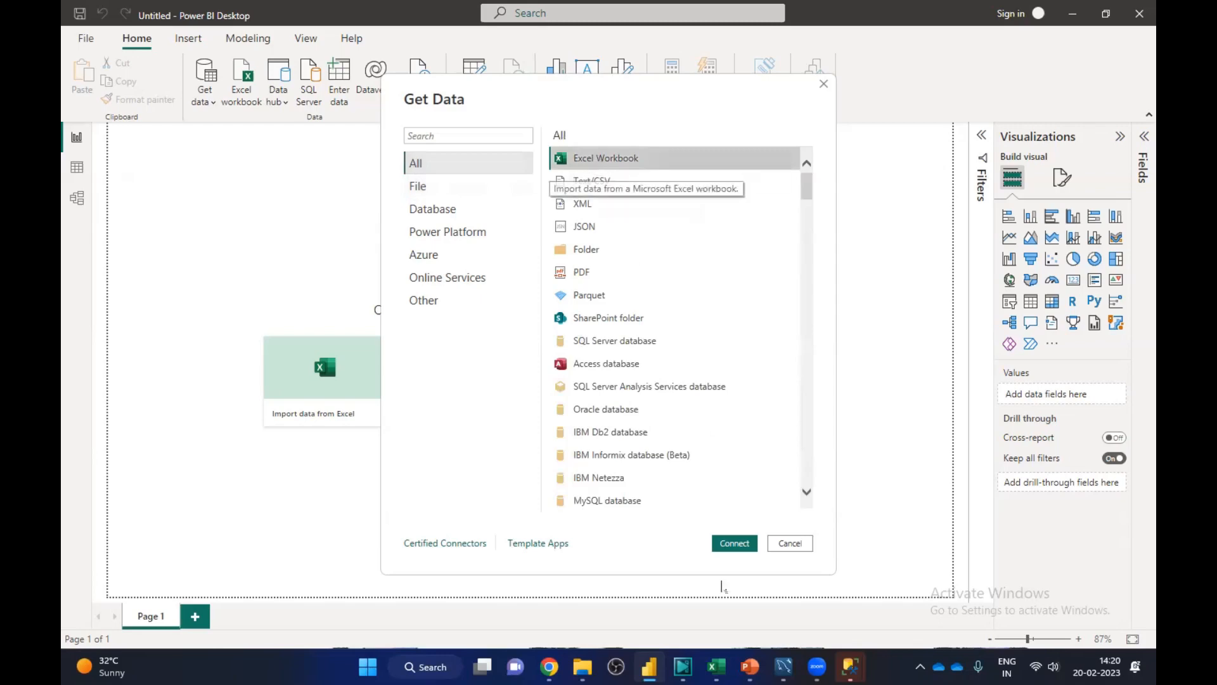
{"action": "left_click", "coordinate": [732, 546]}
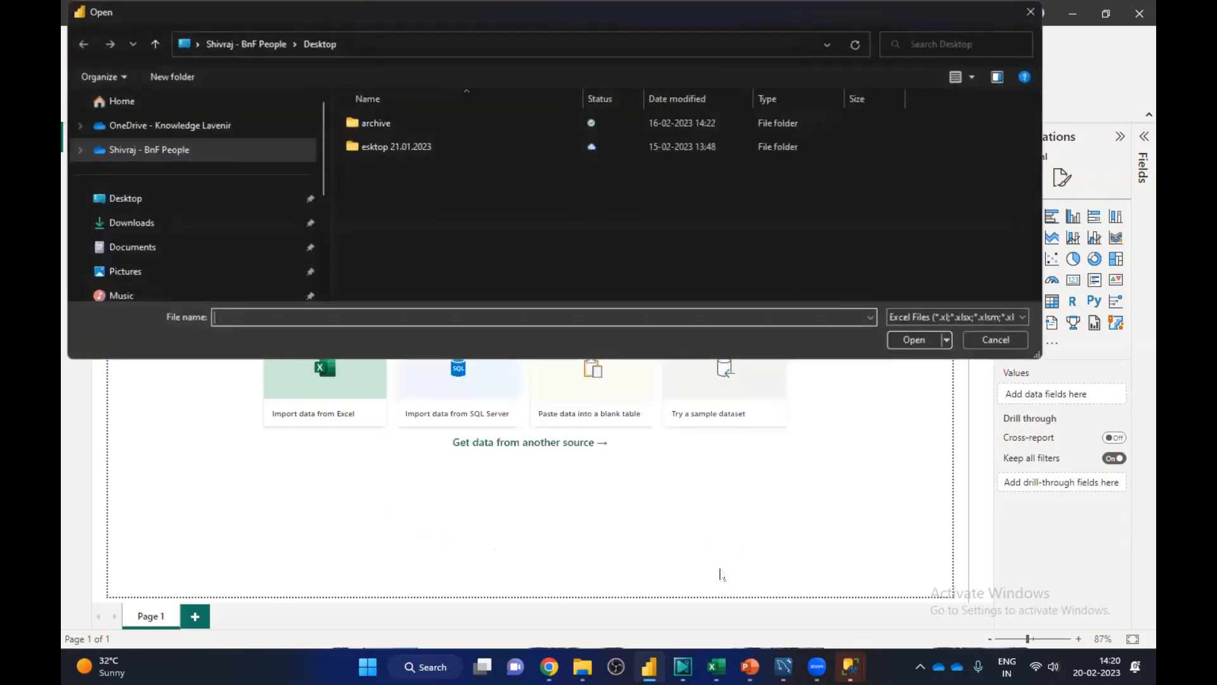
Step: Browse the BnF People OneDrive to the archive folder inside "Powe BI free training"
{"action": "left_click", "coordinate": [156, 151]}
{"action": "scroll", "coordinate": [580, 207], "scroll_direction": "down", "scroll_amount": 5}
{"action": "scroll", "coordinate": [584, 204], "scroll_direction": "up", "scroll_amount": 3}
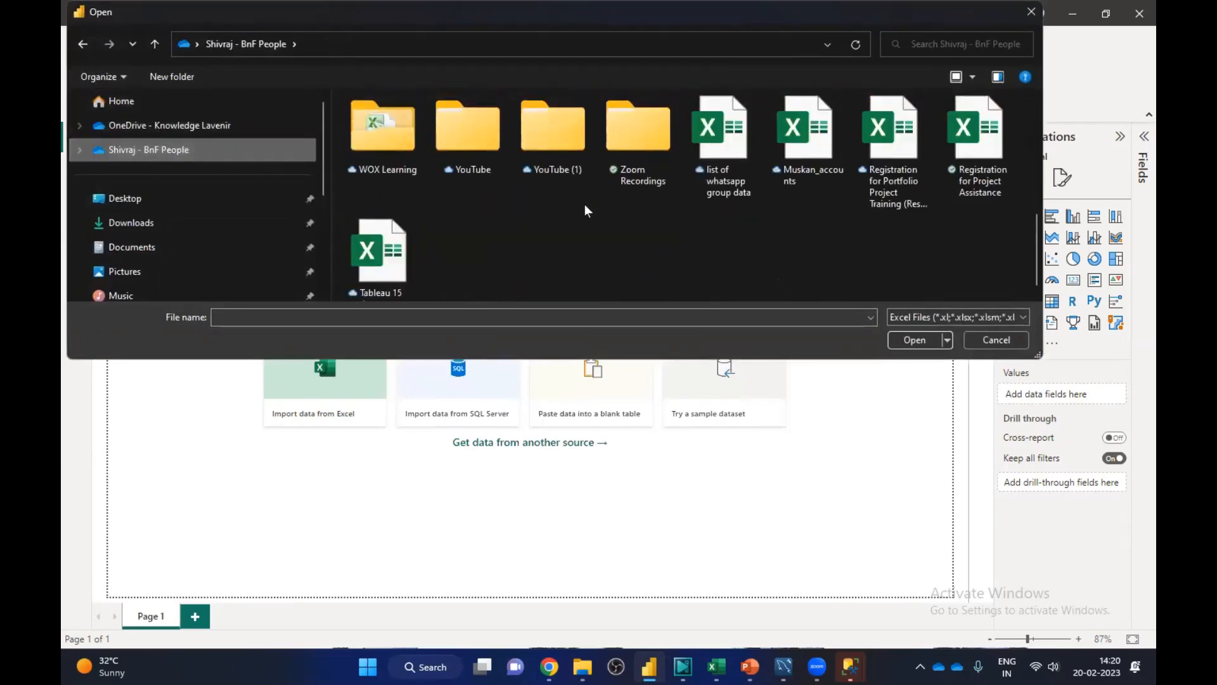
{"action": "scroll", "coordinate": [584, 204], "scroll_direction": "down", "scroll_amount": 5}
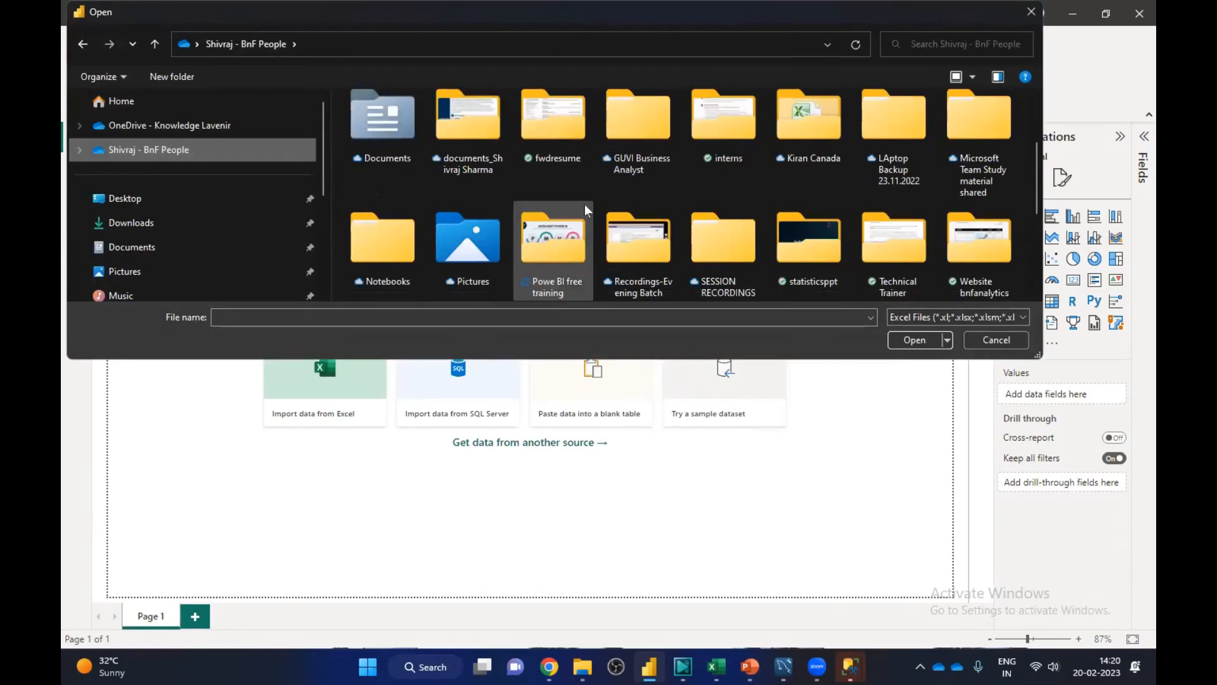
{"action": "scroll", "coordinate": [585, 204], "scroll_direction": "up", "scroll_amount": 2}
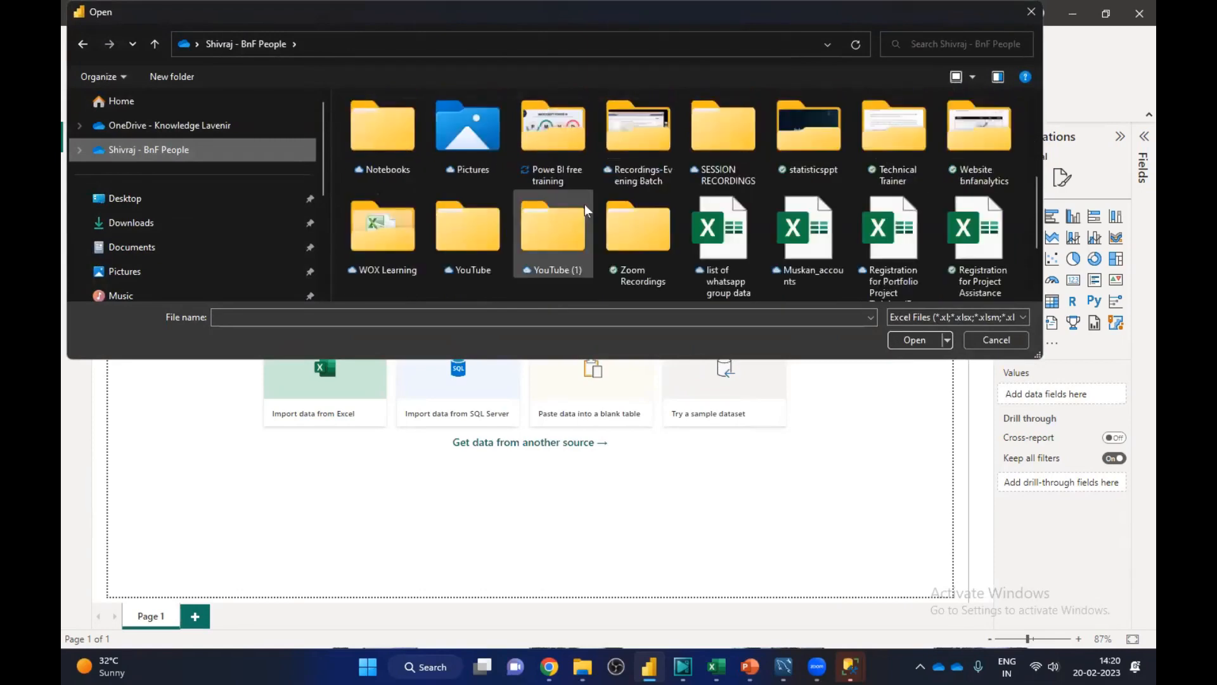
{"action": "double_click", "coordinate": [536, 146]}
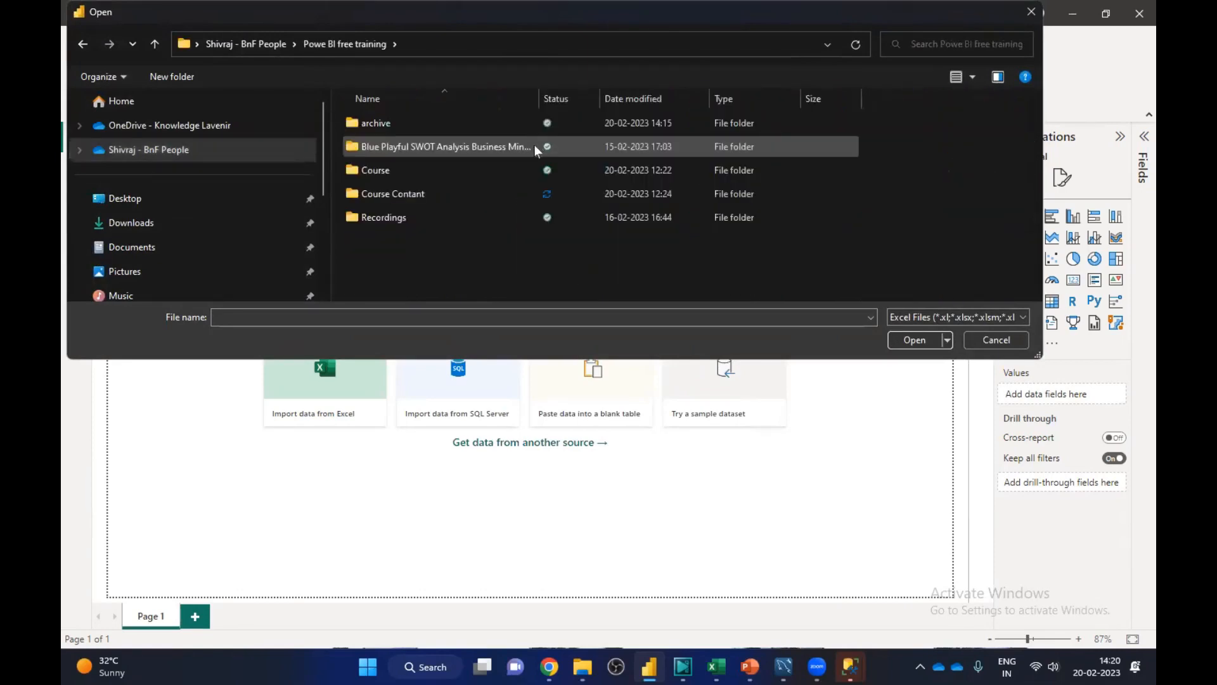
{"action": "double_click", "coordinate": [378, 124]}
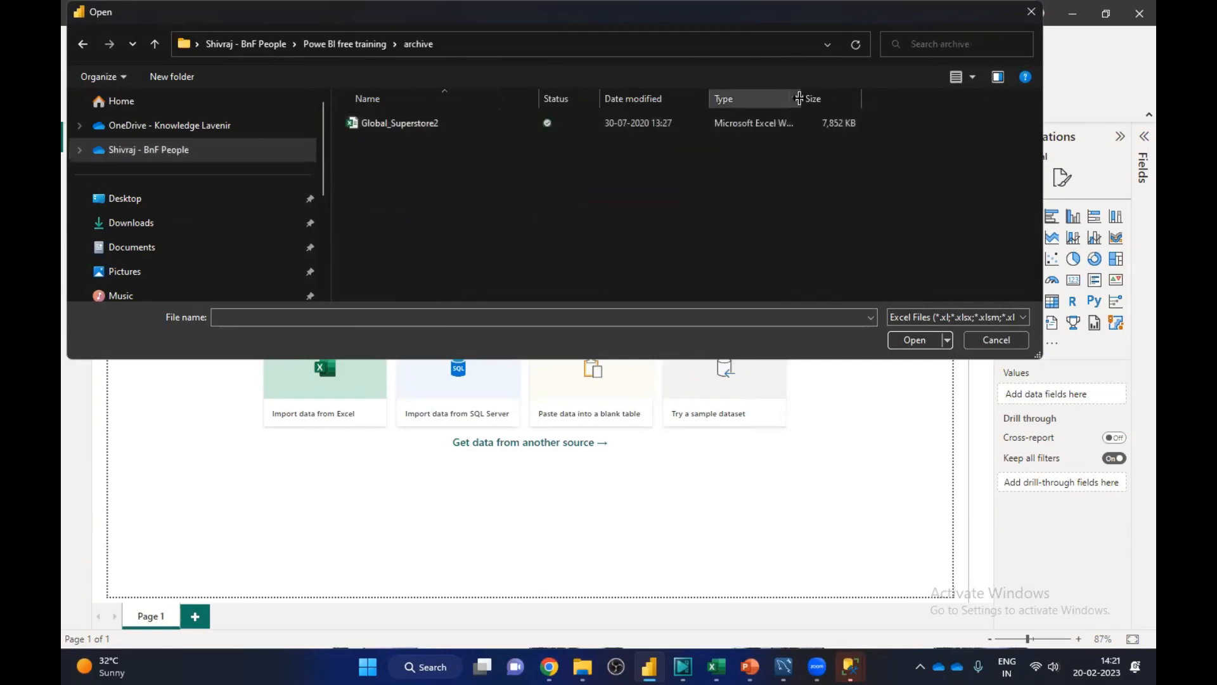
Step: Open the Global_Superstore2 workbook, select Sheet1 with its preview enlarged and load it into the report
{"action": "left_click_drag", "start_coordinate": [799, 98], "coordinate": [854, 99]}
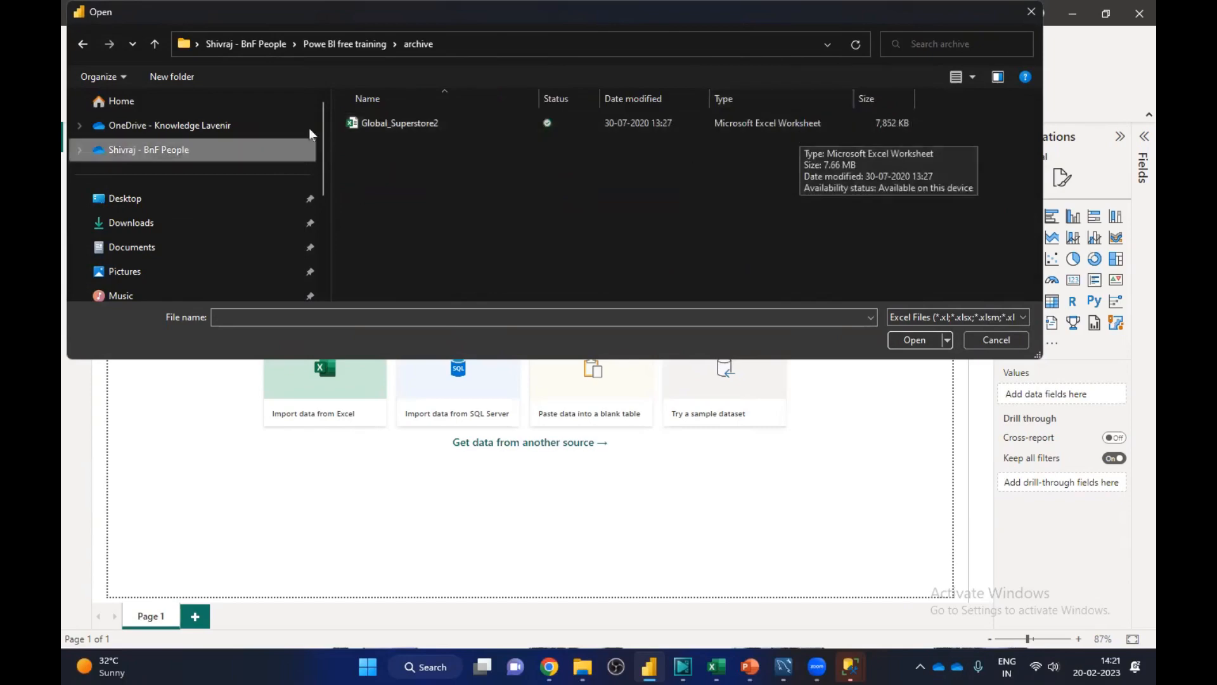
{"action": "left_click", "coordinate": [399, 125]}
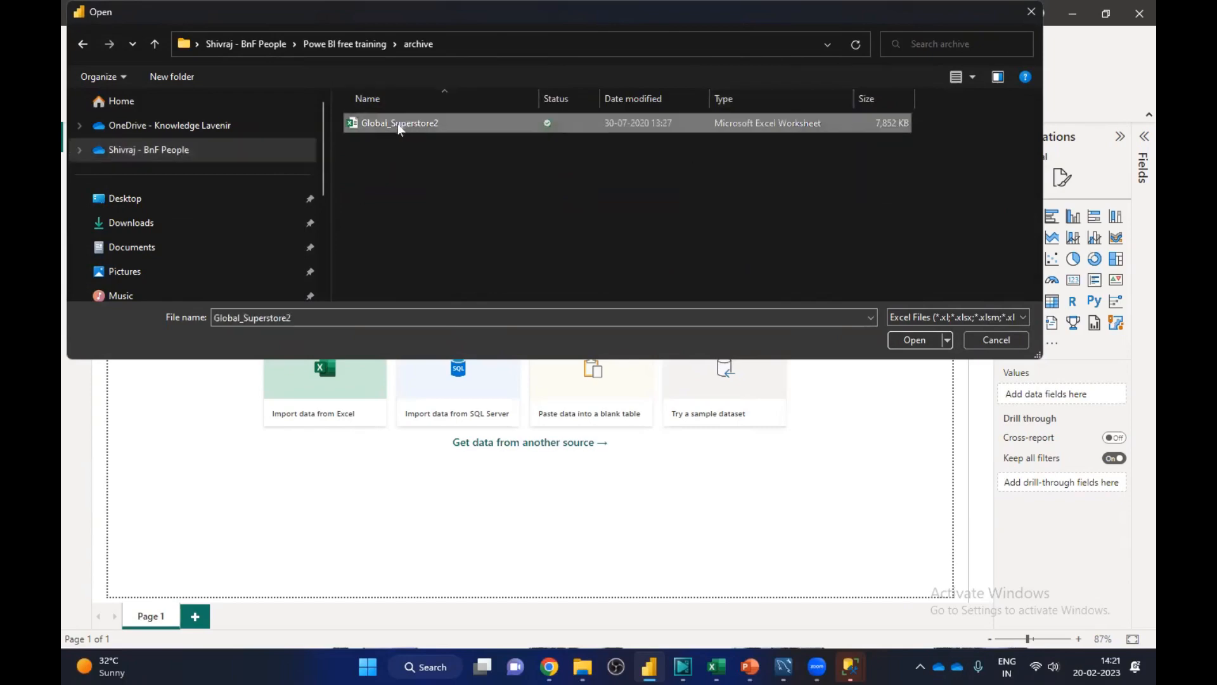
{"action": "left_click", "coordinate": [915, 340]}
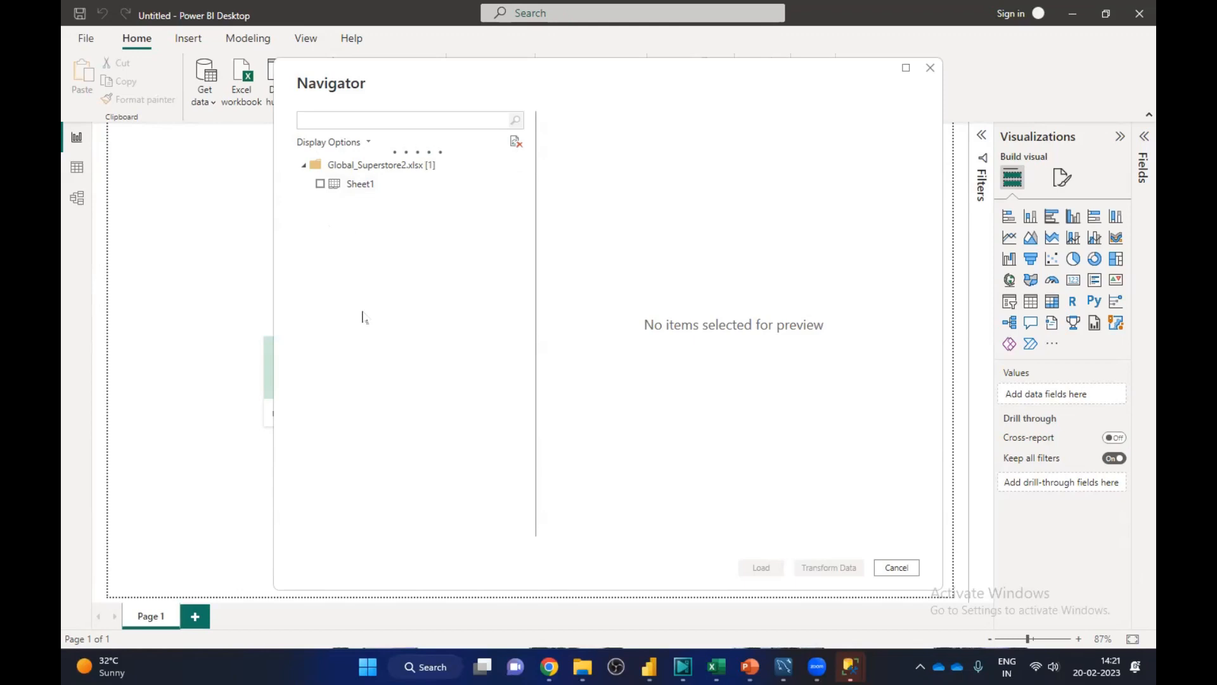
{"action": "left_click", "coordinate": [320, 184]}
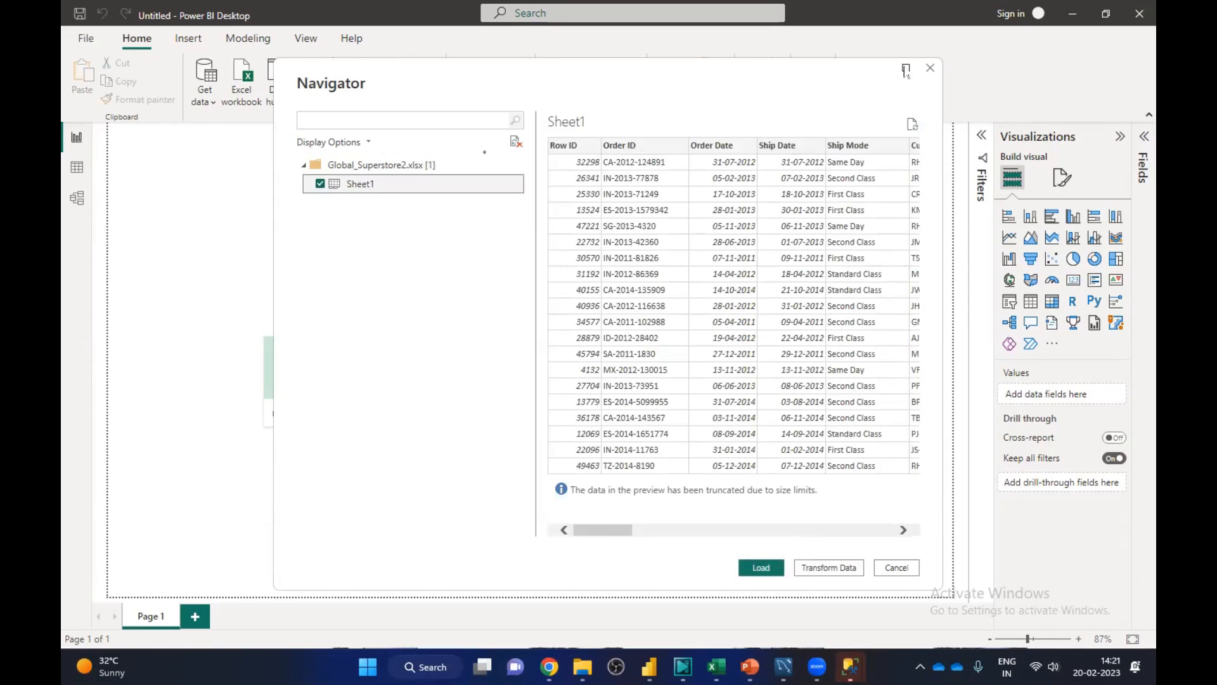
{"action": "left_click", "coordinate": [906, 67]}
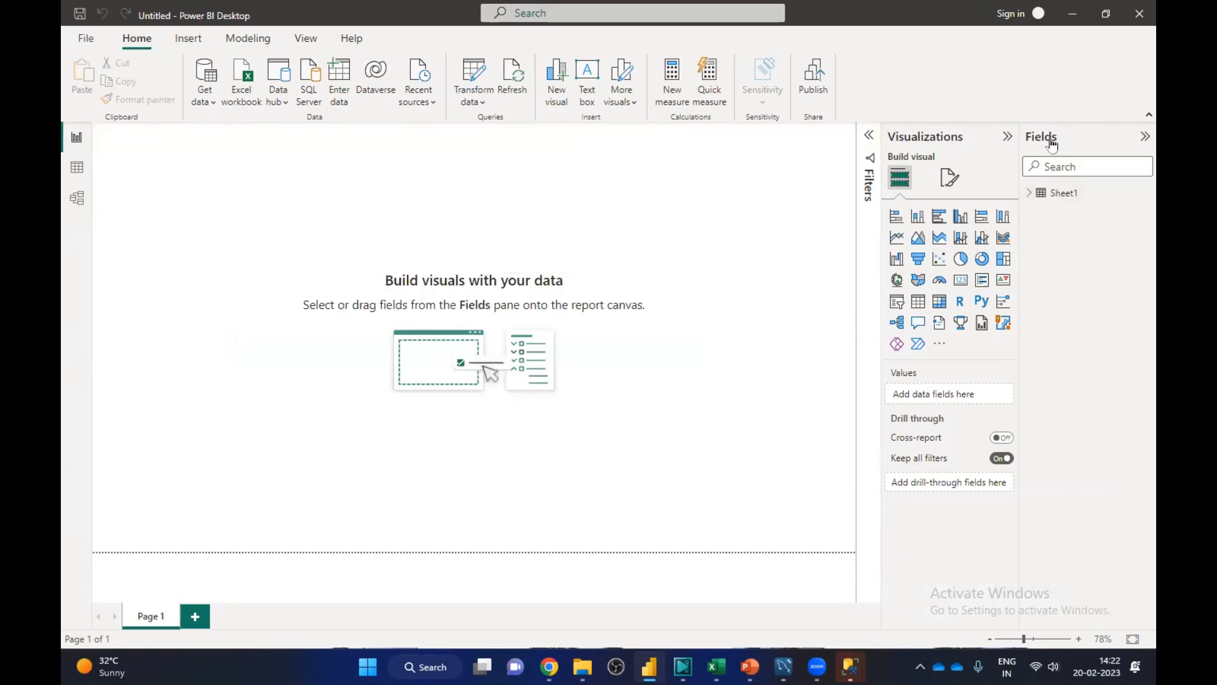
Step: Expand Sheet1 to review its list of fields and collapse it again
{"action": "left_click", "coordinate": [1027, 196]}
{"action": "scroll", "coordinate": [1119, 579], "scroll_direction": "down", "scroll_amount": 1}
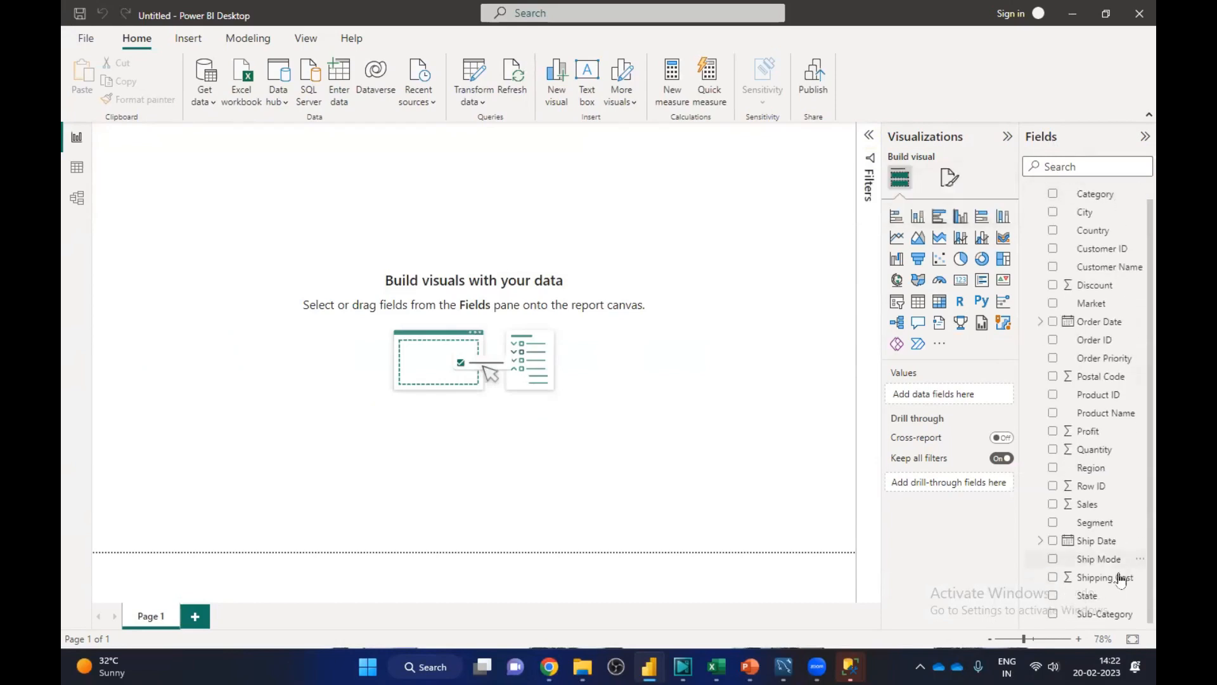
{"action": "scroll", "coordinate": [1114, 542], "scroll_direction": "up", "scroll_amount": 1}
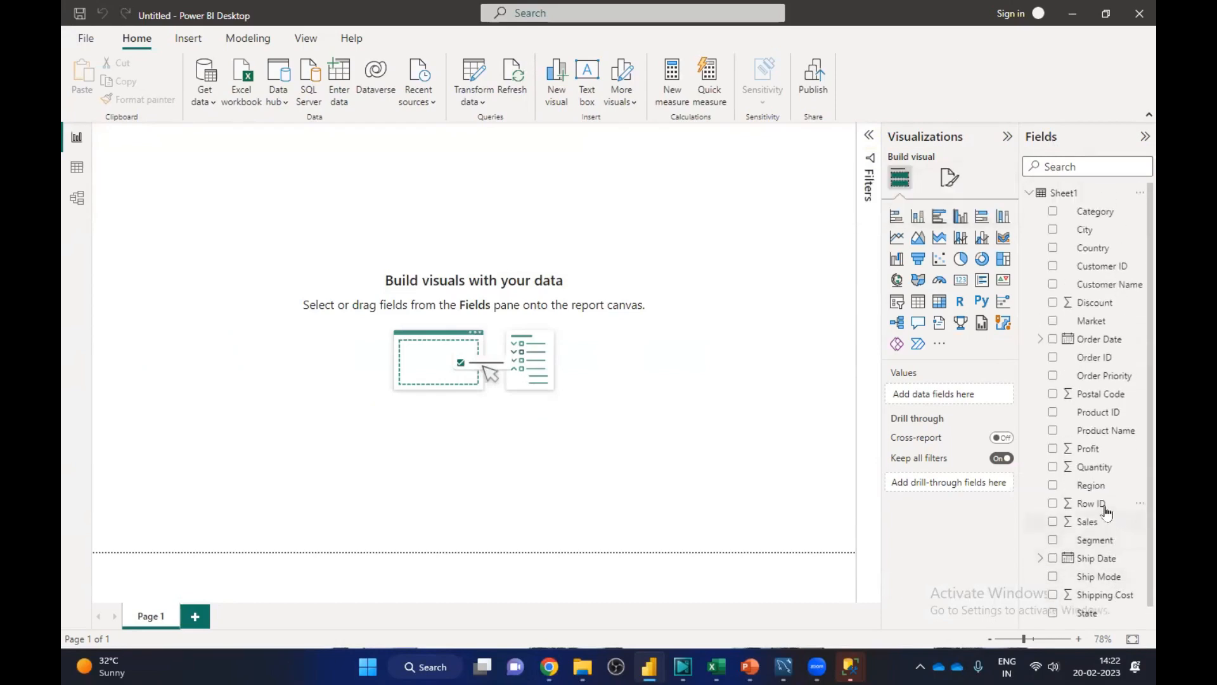
{"action": "left_click", "coordinate": [1029, 195]}
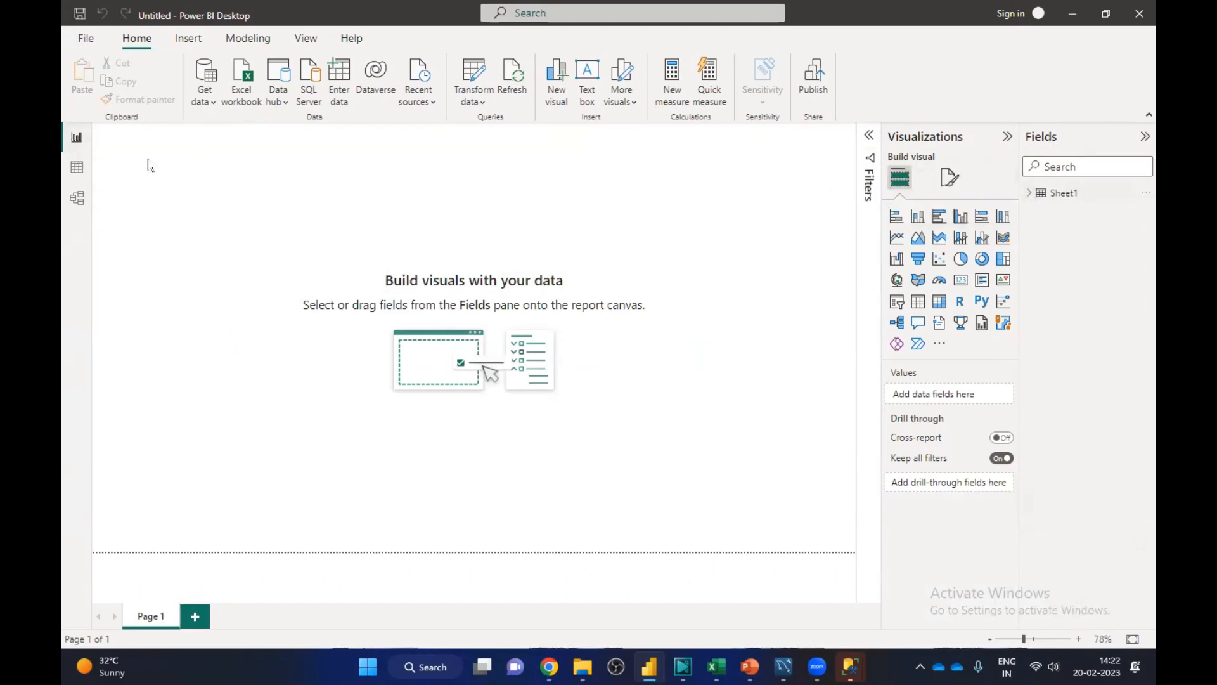
Step: Examine the columns of Sheet1 in Data view from Row ID to Order Priority and return to Report view
{"action": "left_click", "coordinate": [77, 170]}
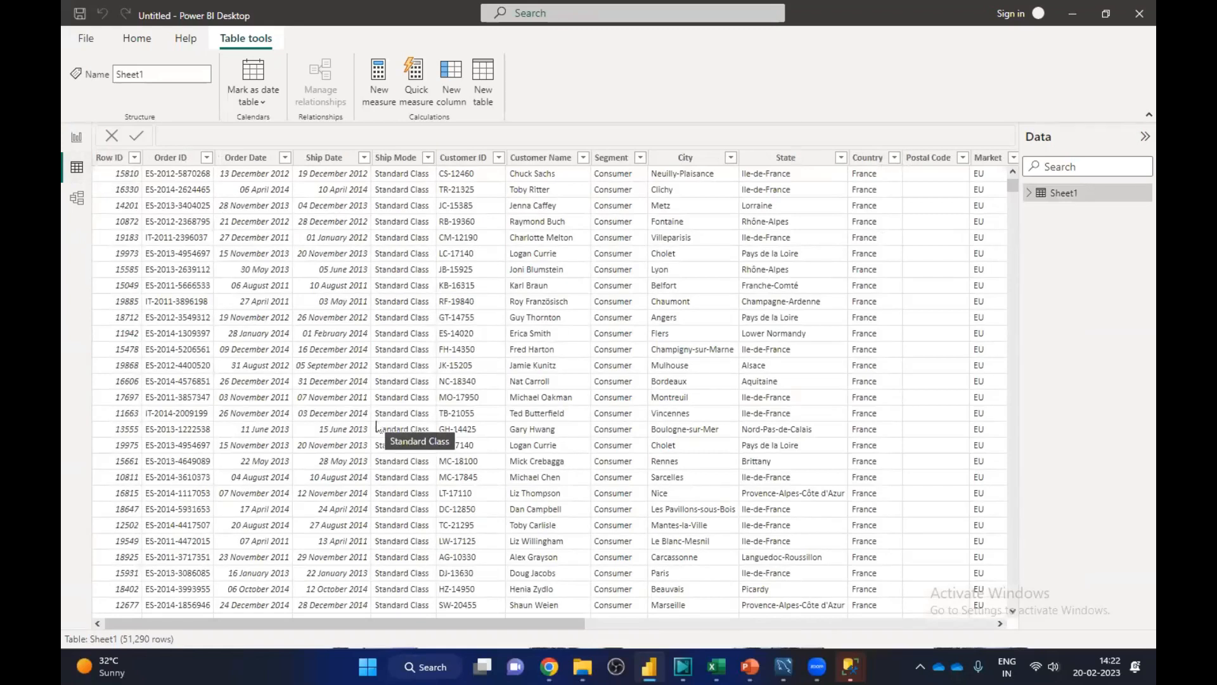
{"action": "left_click_drag", "start_coordinate": [373, 623], "coordinate": [868, 638]}
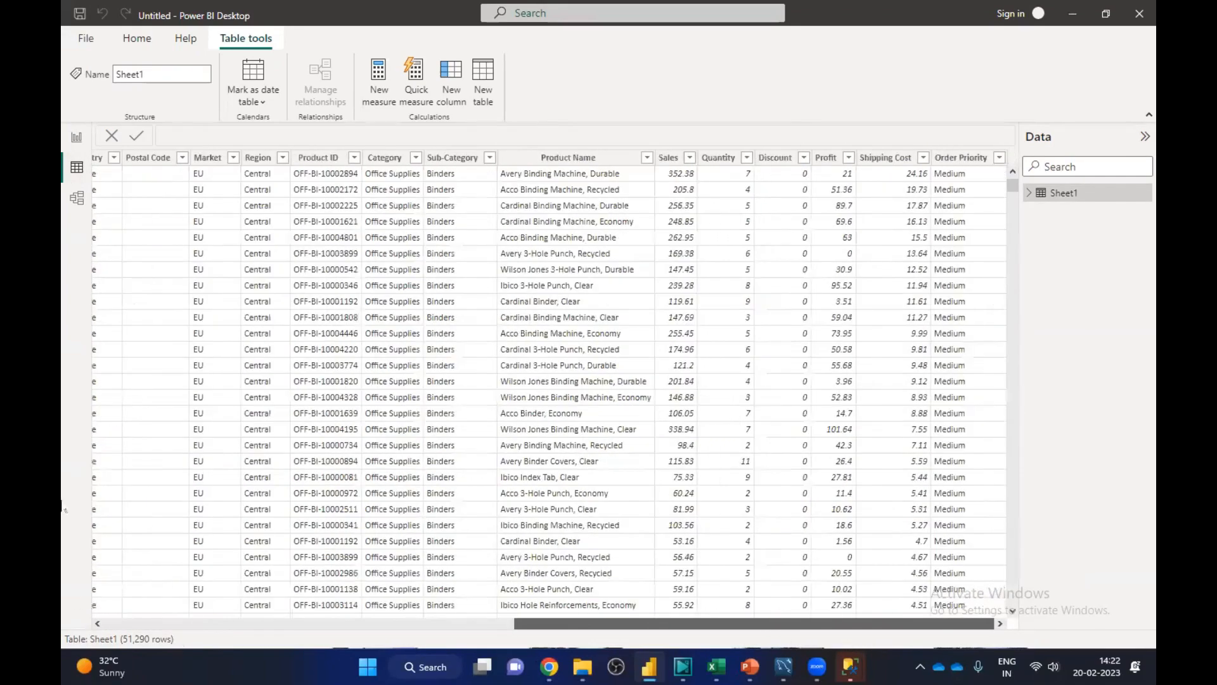
{"action": "left_click_drag", "start_coordinate": [62, 501], "coordinate": [140, 216]}
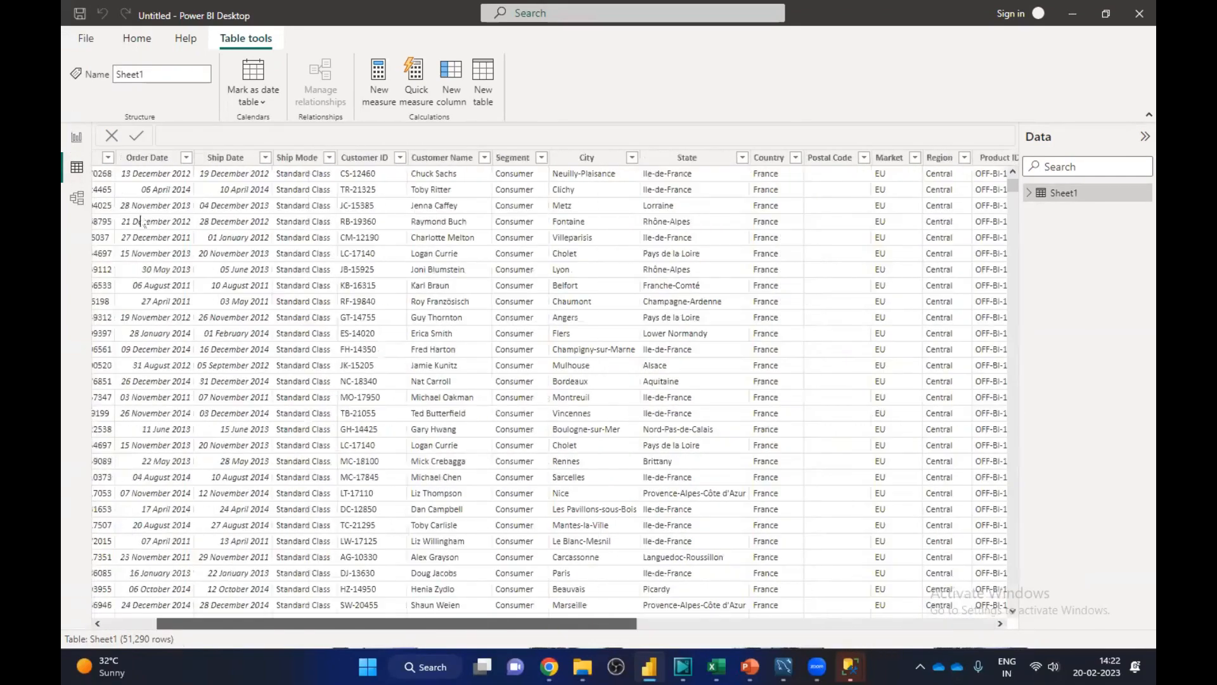
{"action": "left_click", "coordinate": [77, 137]}
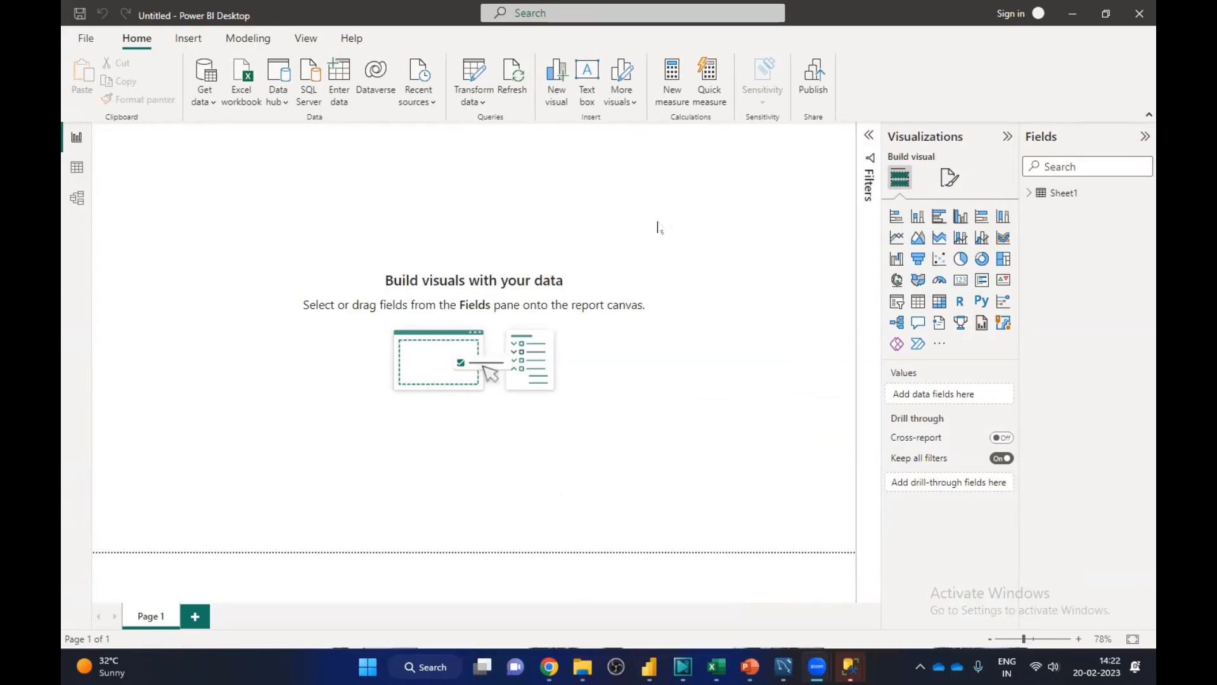
Step: Search Windows for "notepad" and launch a blank Notepad document
{"action": "left_click", "coordinate": [411, 667]}
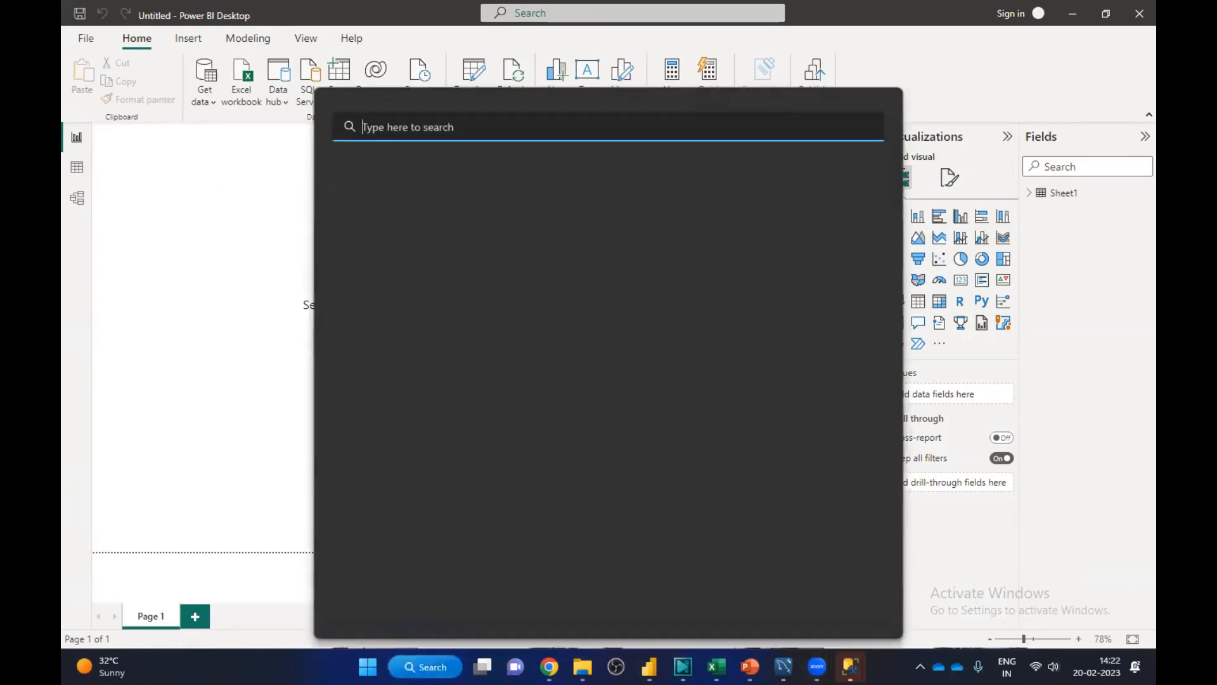
{"action": "type", "text": "notepad"}
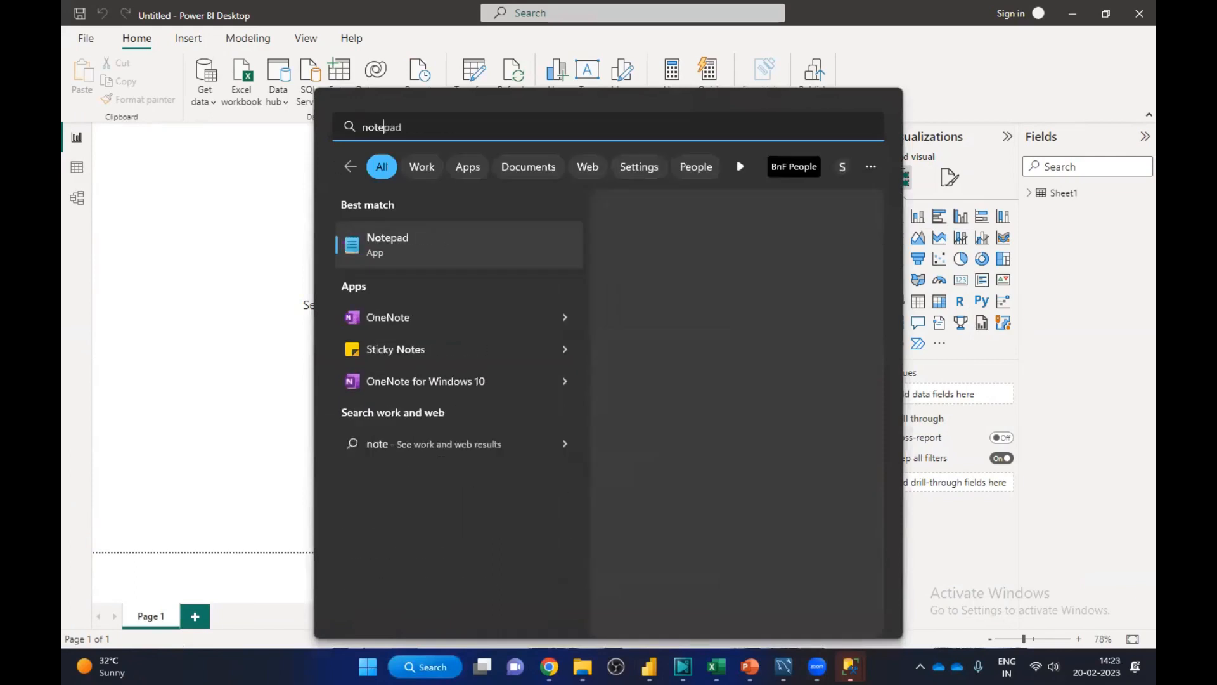
{"action": "left_click", "coordinate": [438, 238]}
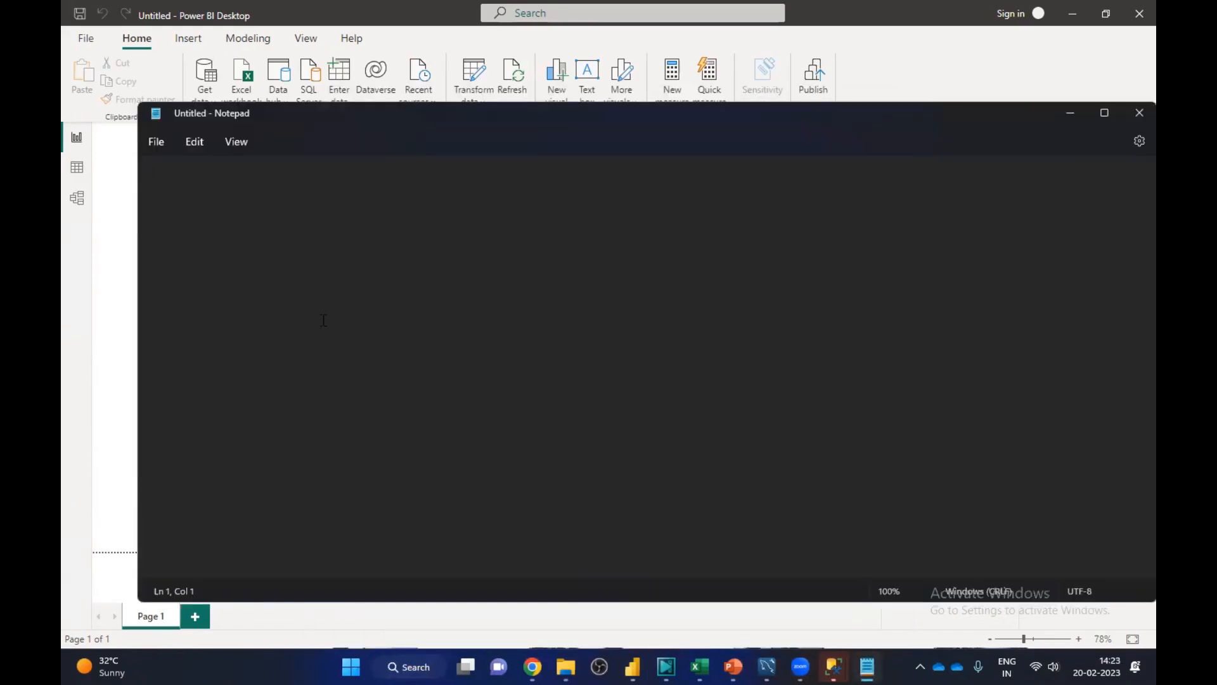
Step: Write the heading "import data from different data source" in the blank note, with the text enlarged to 390%
{"action": "scroll", "coordinate": [323, 322], "scroll_direction": "up", "scroll_amount": 20, "text": "ctrl"}
{"action": "type", "text": "impor"}
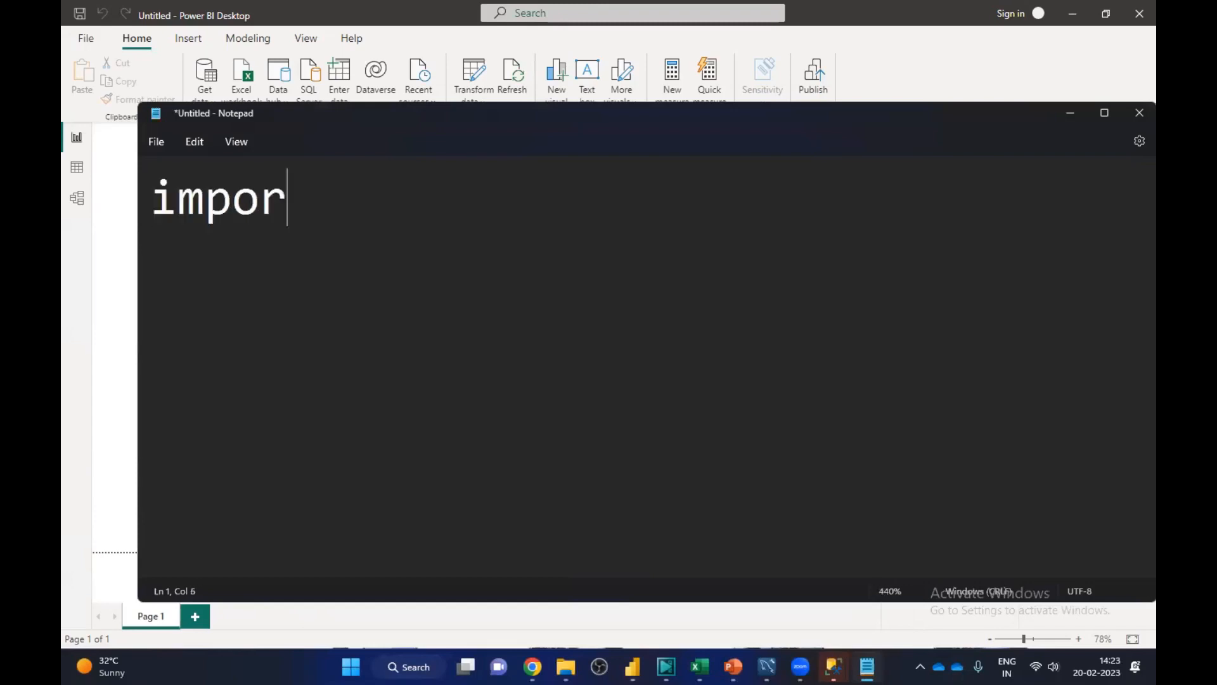
{"action": "type", "text": "t data from "}
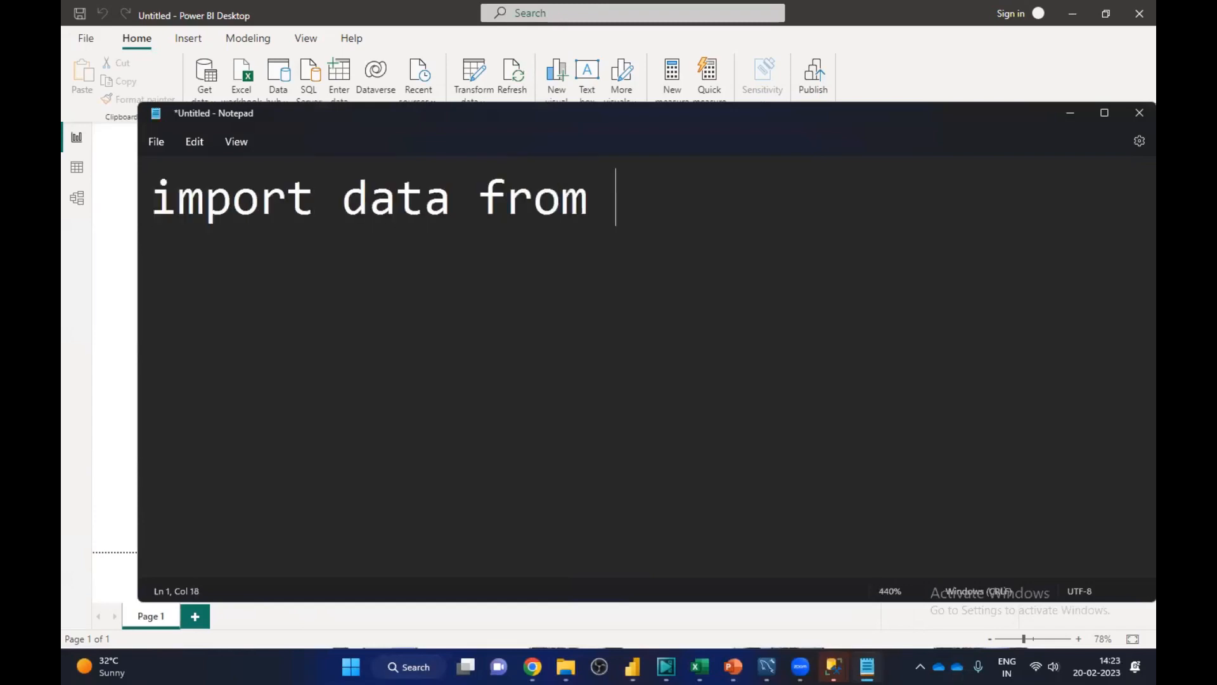
{"action": "type", "text": "diff"}
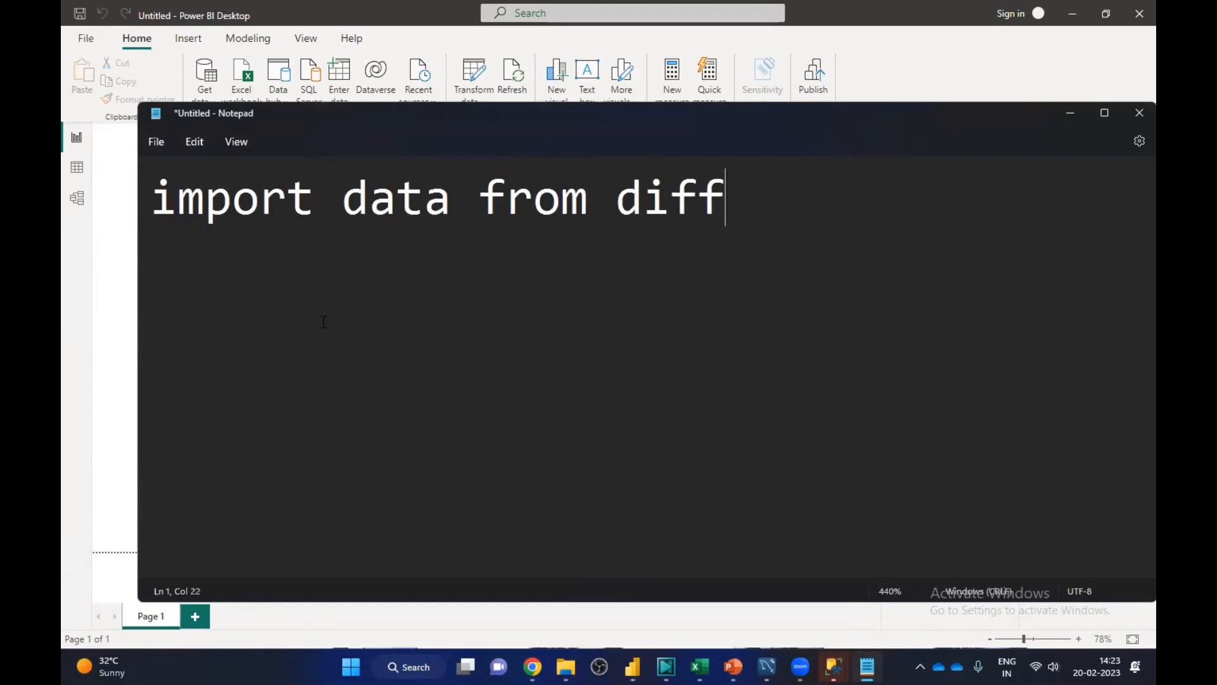
{"action": "type", "text": "erend data"}
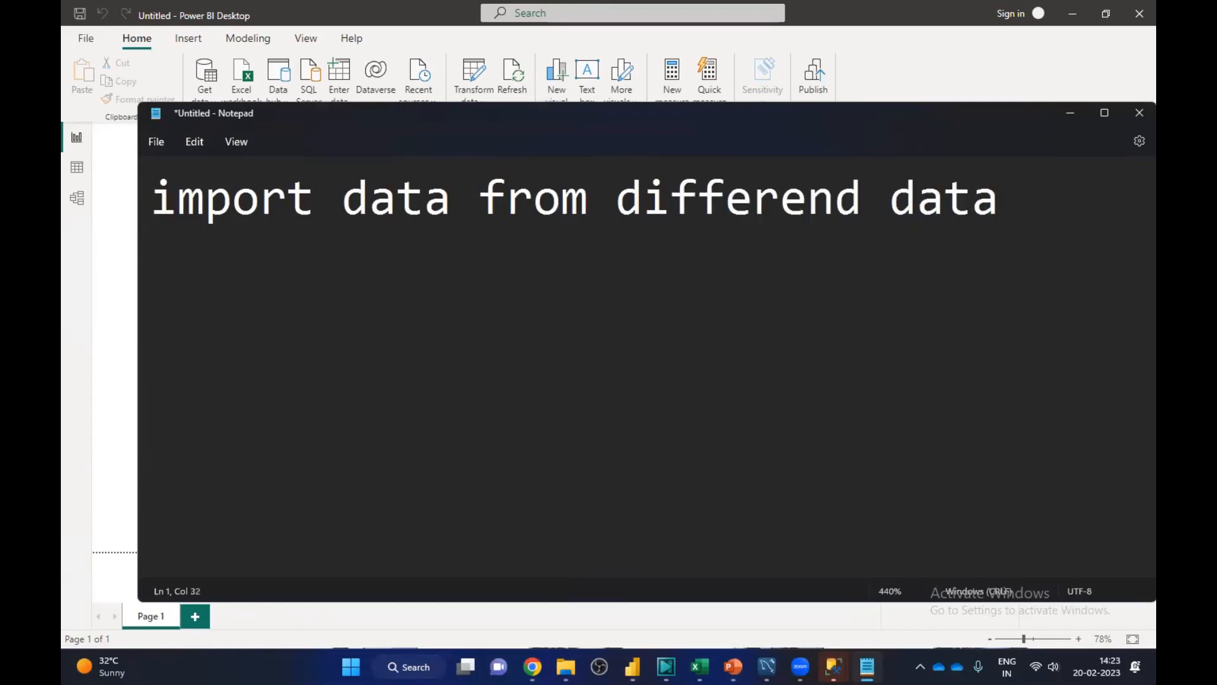
{"action": "key", "text": "BackSpace"}
{"action": "key", "text": "BackSpace"}
{"action": "key", "text": "BackSpace"}
{"action": "key", "text": "BackSpace"}
{"action": "key", "text": "BackSpace"}
{"action": "key", "text": "BackSpace"}
{"action": "key", "text": "BackSpace"}
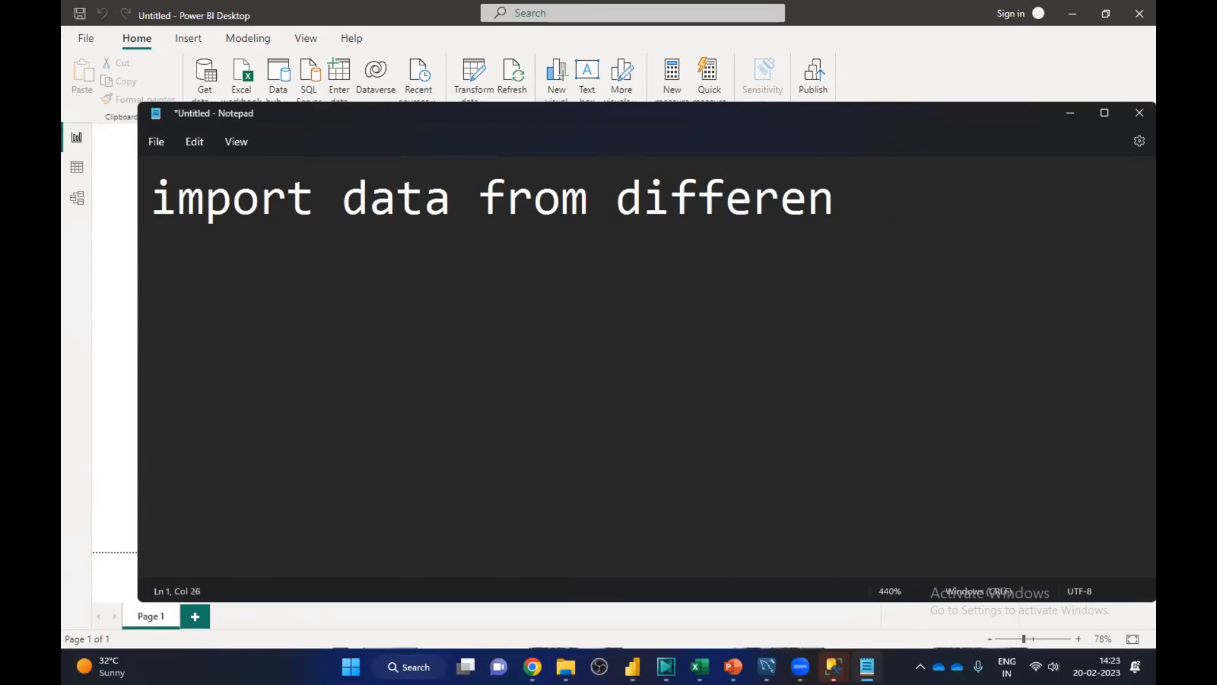
{"action": "type", "text": "t data sour"}
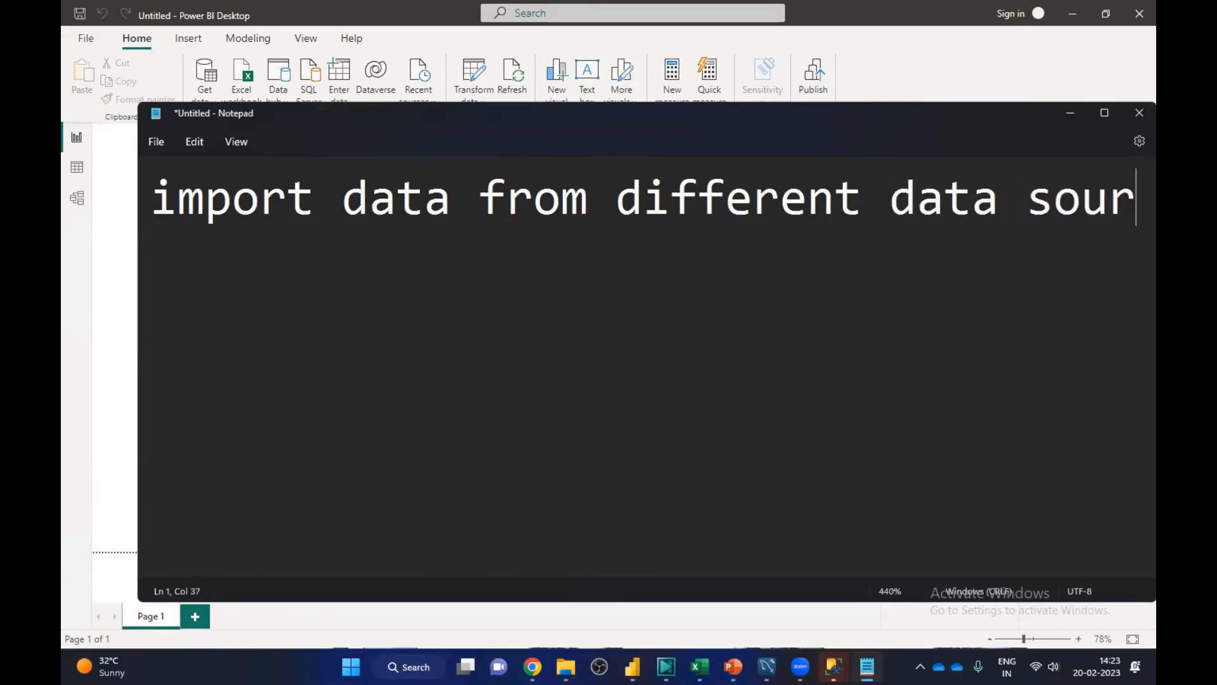
{"action": "type", "text": "ce"}
{"action": "scroll", "coordinate": [323, 321], "scroll_direction": "down", "scroll_amount": 2}
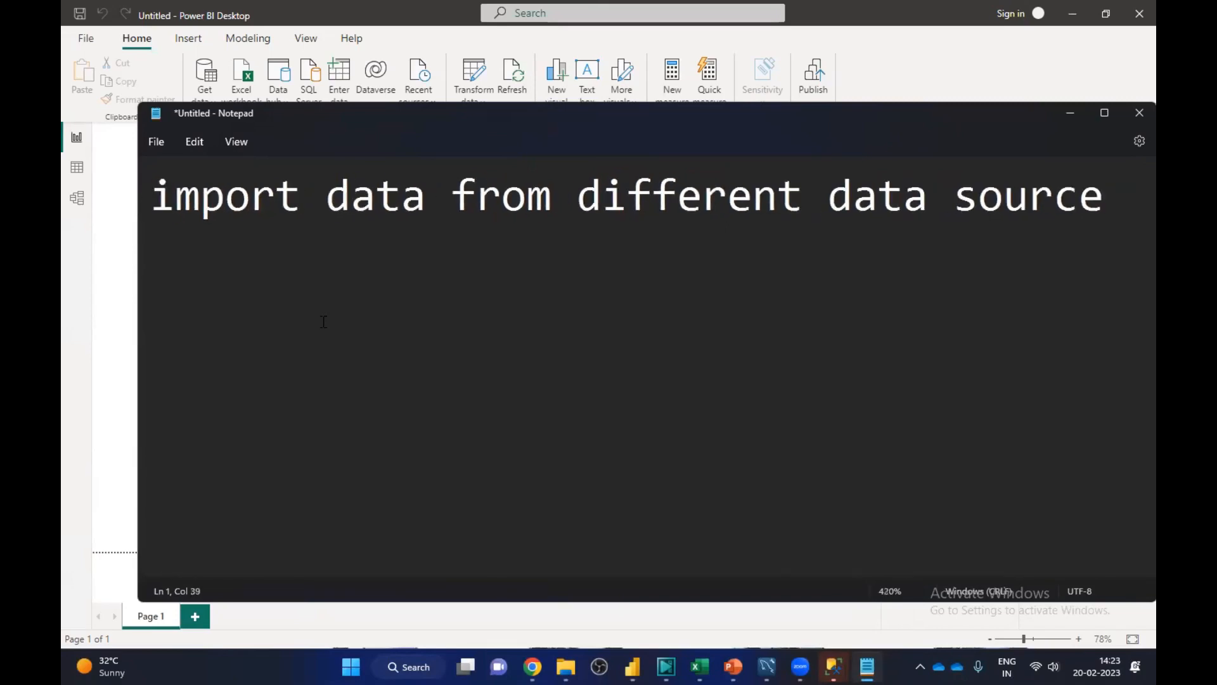
{"action": "scroll", "coordinate": [323, 321], "scroll_direction": "down", "scroll_amount": 3}
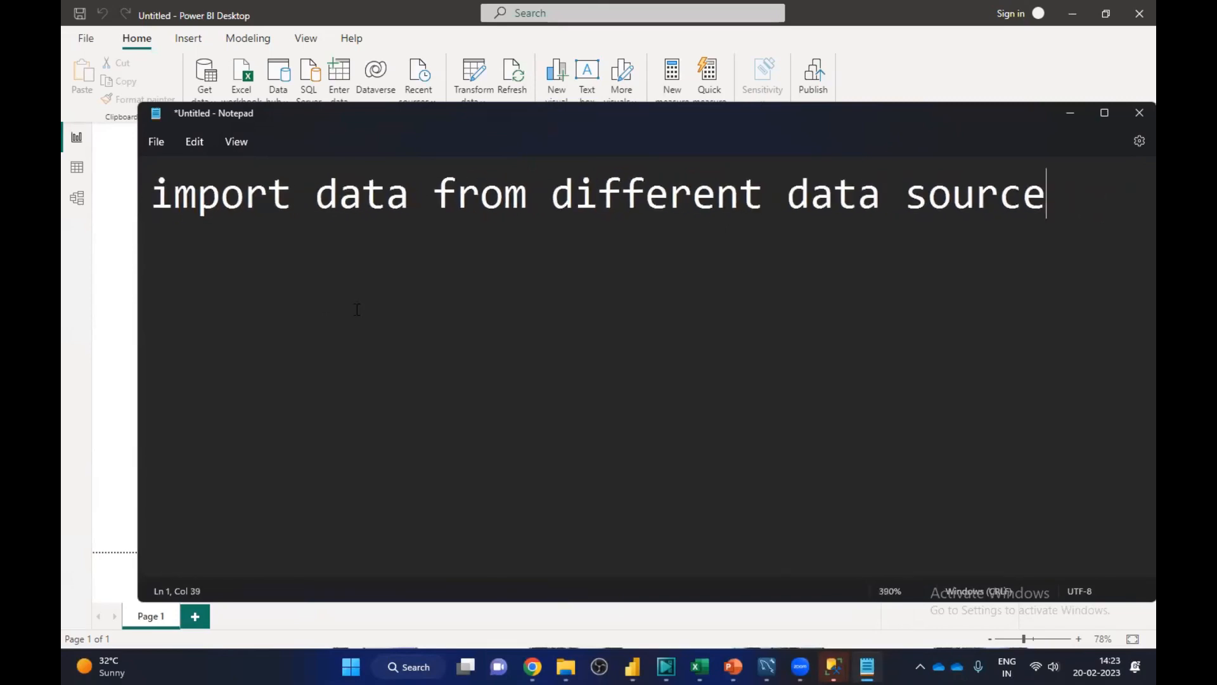
Step: List "1. Excel worksheet" and "2. CSV" on separate lines below the heading
{"action": "key", "text": "Return"}
{"action": "type", "text": "1. Excel "}
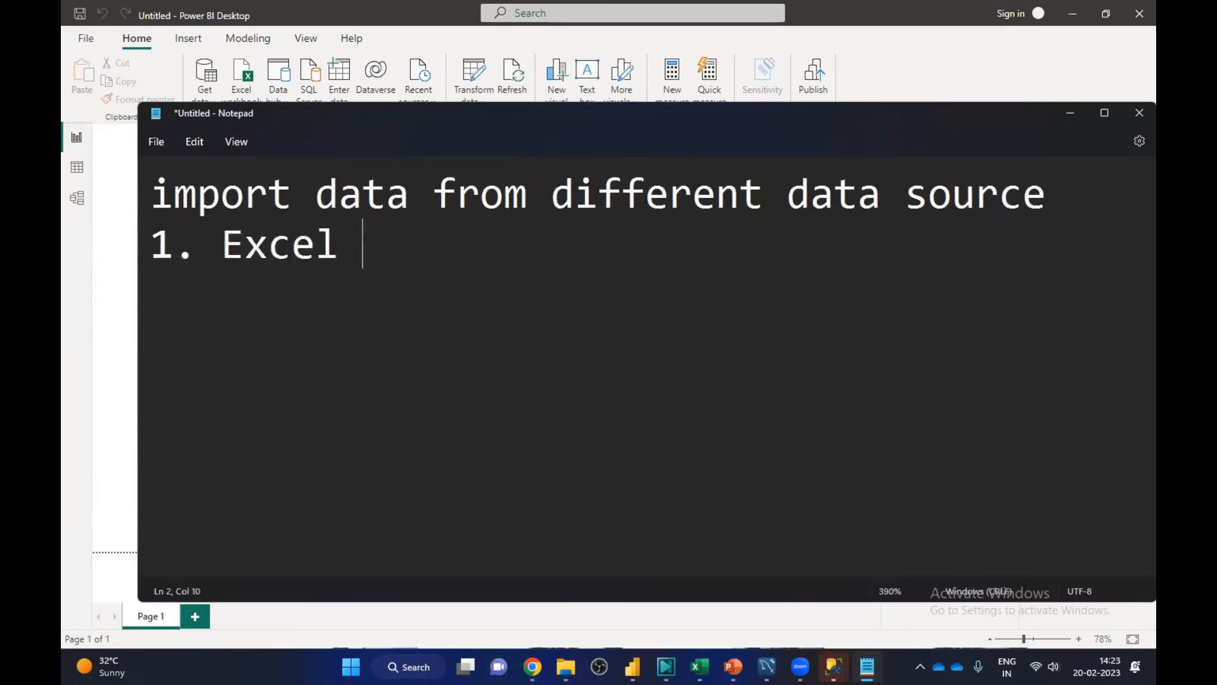
{"action": "type", "text": "works"}
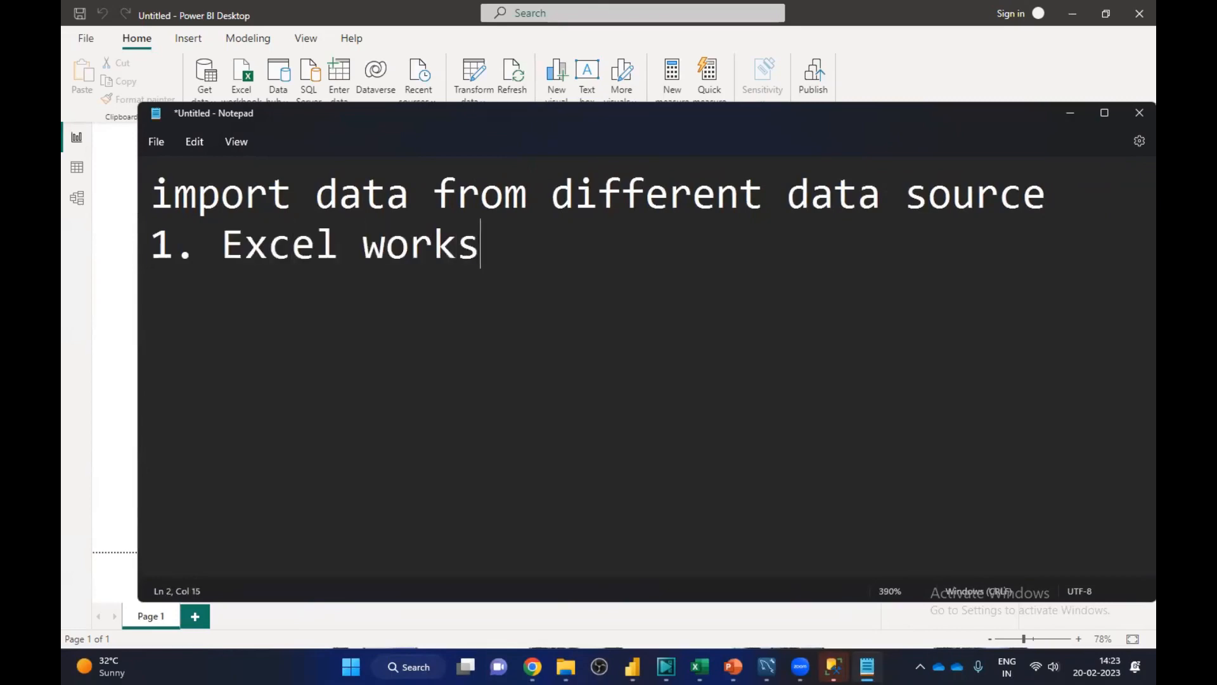
{"action": "type", "text": "heet"}
{"action": "key", "text": "Return"}
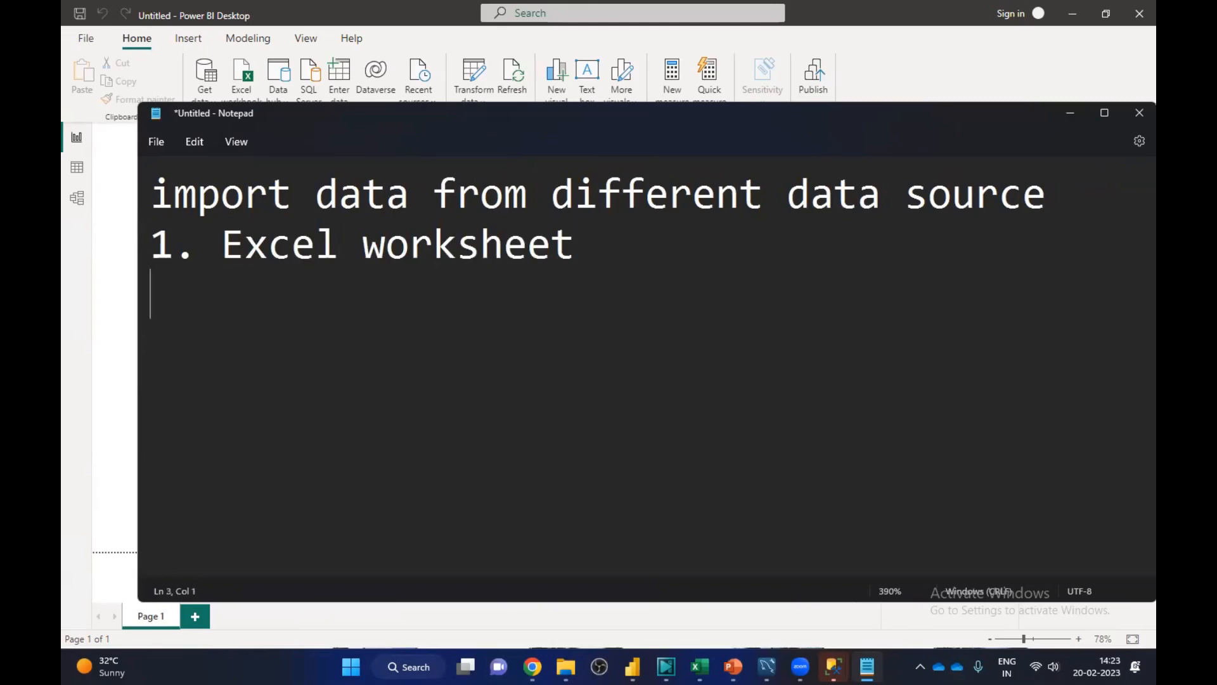
{"action": "type", "text": "2. CSV"}
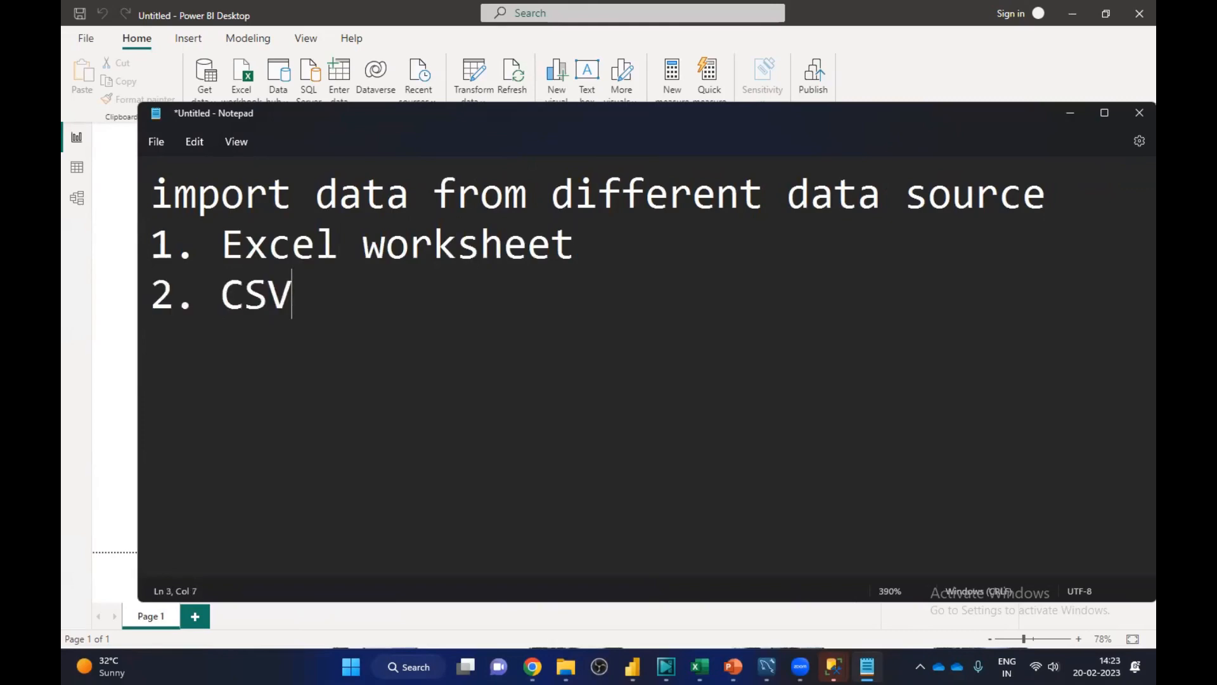
Step: Switch back to Power BI Desktop and start a connection to a Text/CSV file from the full list of file data sources
{"action": "left_click", "coordinate": [112, 246]}
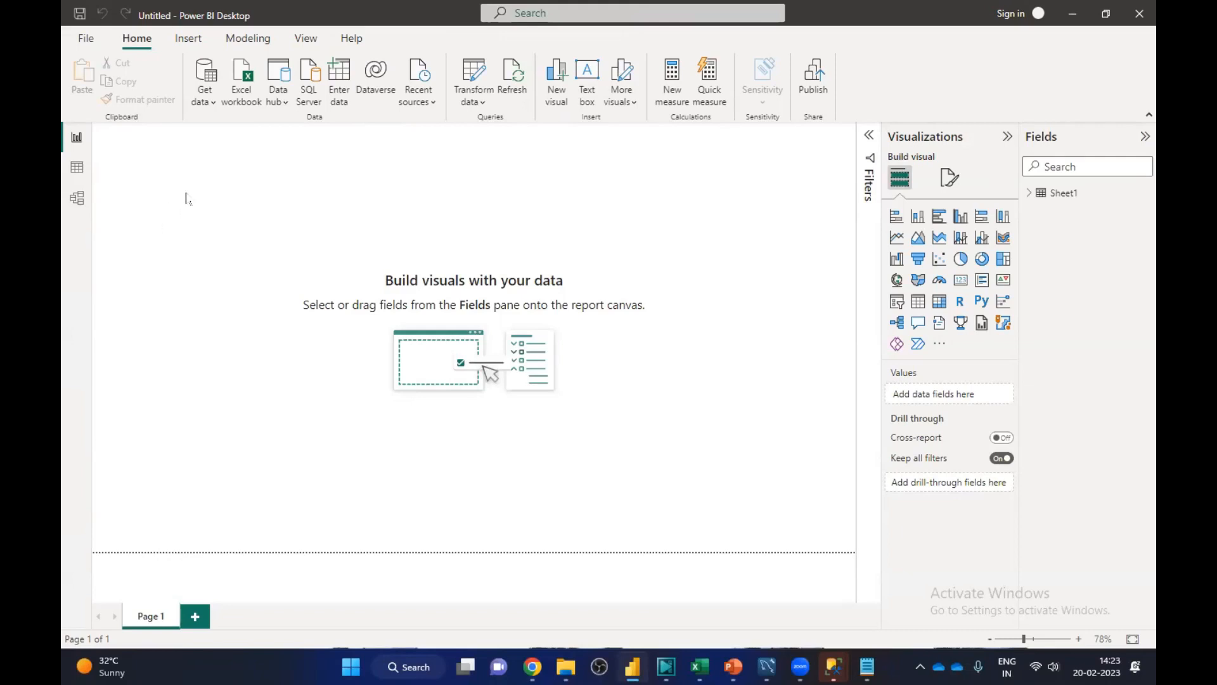
{"action": "left_click", "coordinate": [198, 107]}
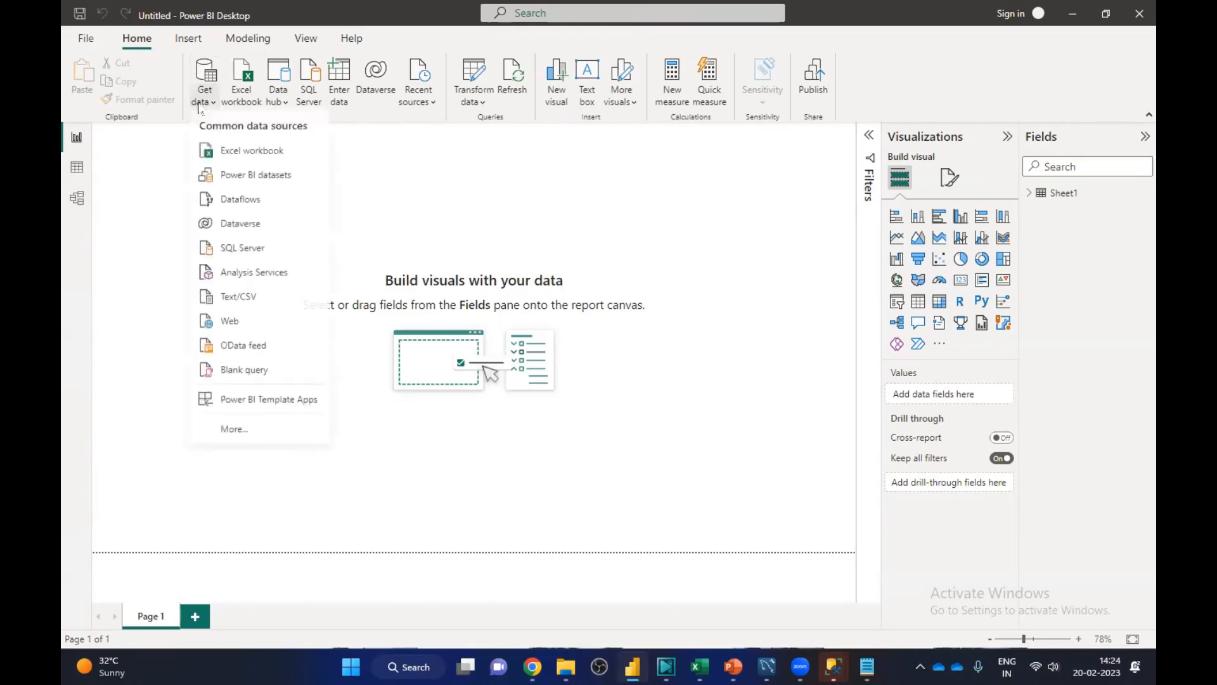
{"action": "left_click", "coordinate": [234, 439]}
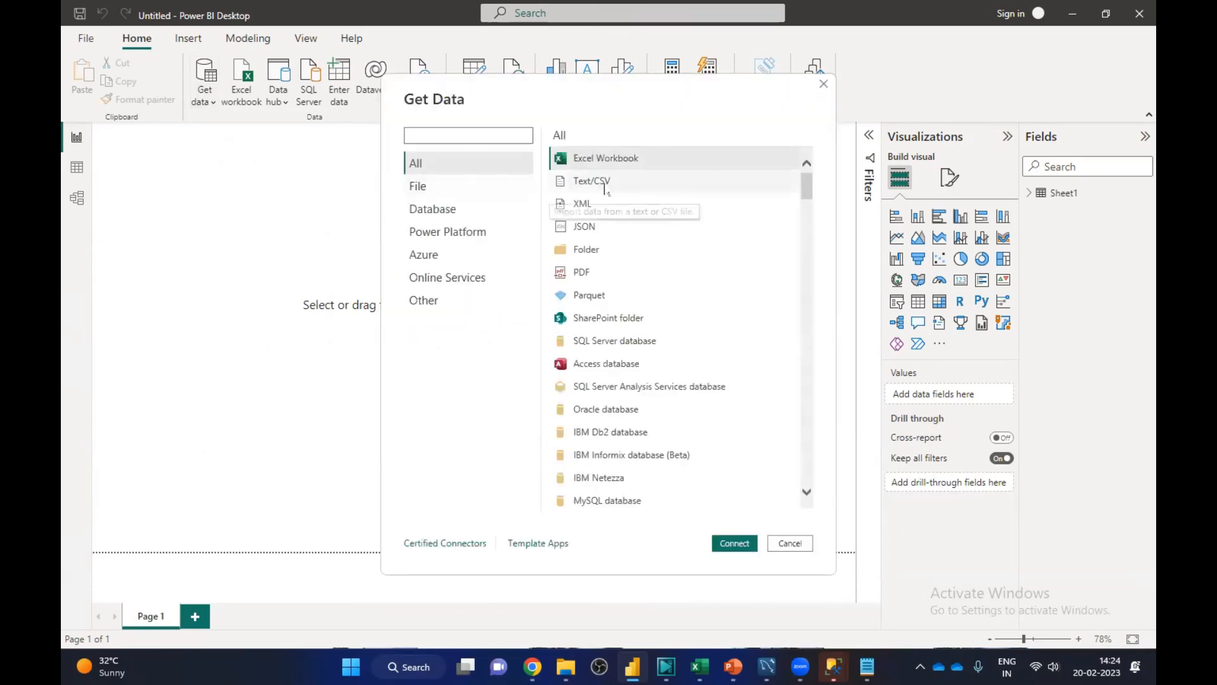
{"action": "left_click", "coordinate": [429, 188]}
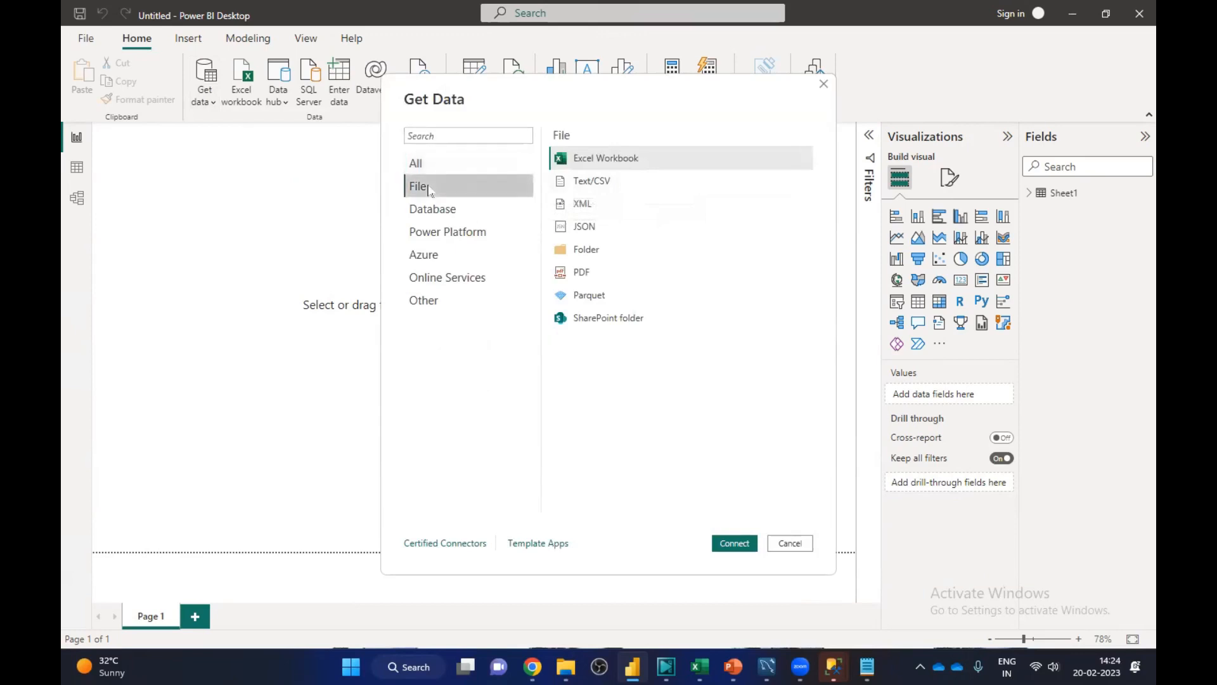
{"action": "left_click", "coordinate": [603, 185]}
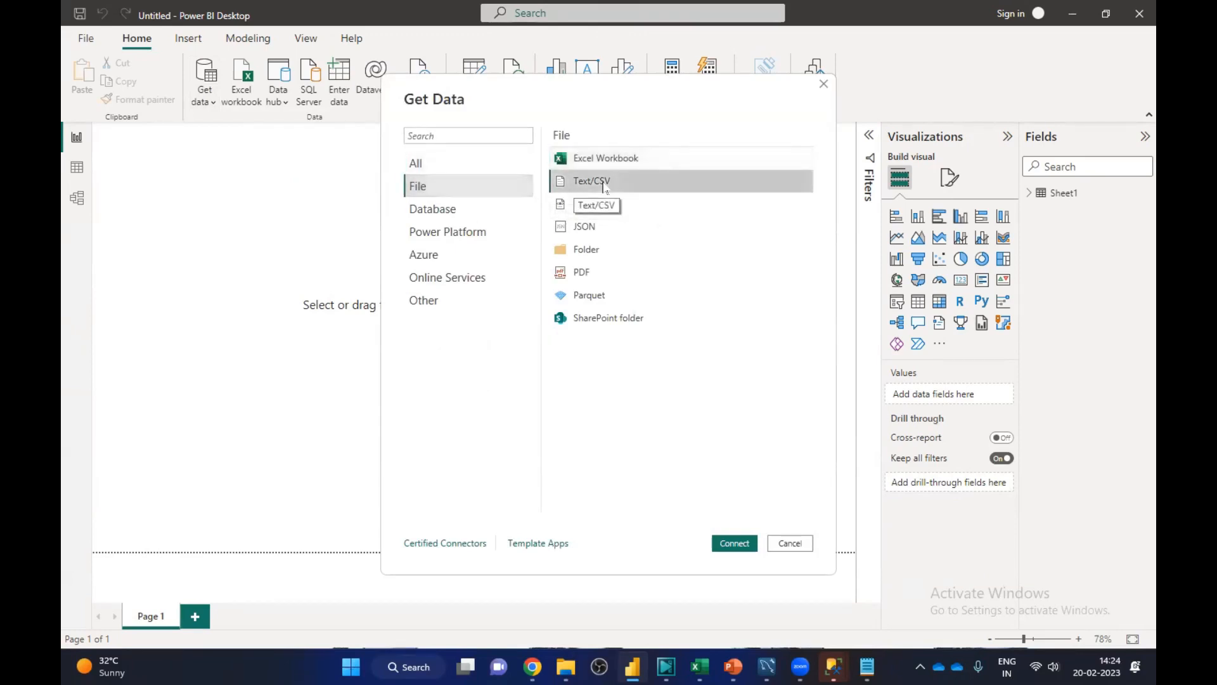
{"action": "left_click", "coordinate": [734, 544]}
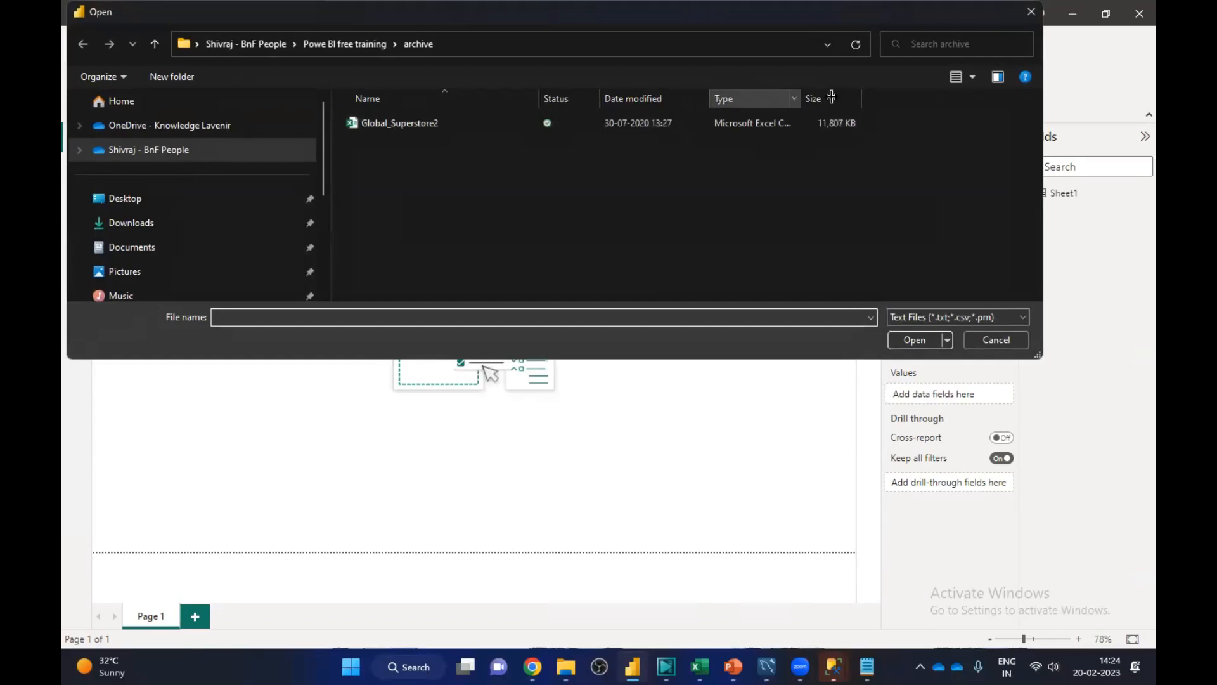
Step: Open the Global_Superstore2 CSV file from the archive folder, check the delimiter options while keeping Comma, and load the data
{"action": "left_click_drag", "start_coordinate": [801, 98], "coordinate": [908, 99]}
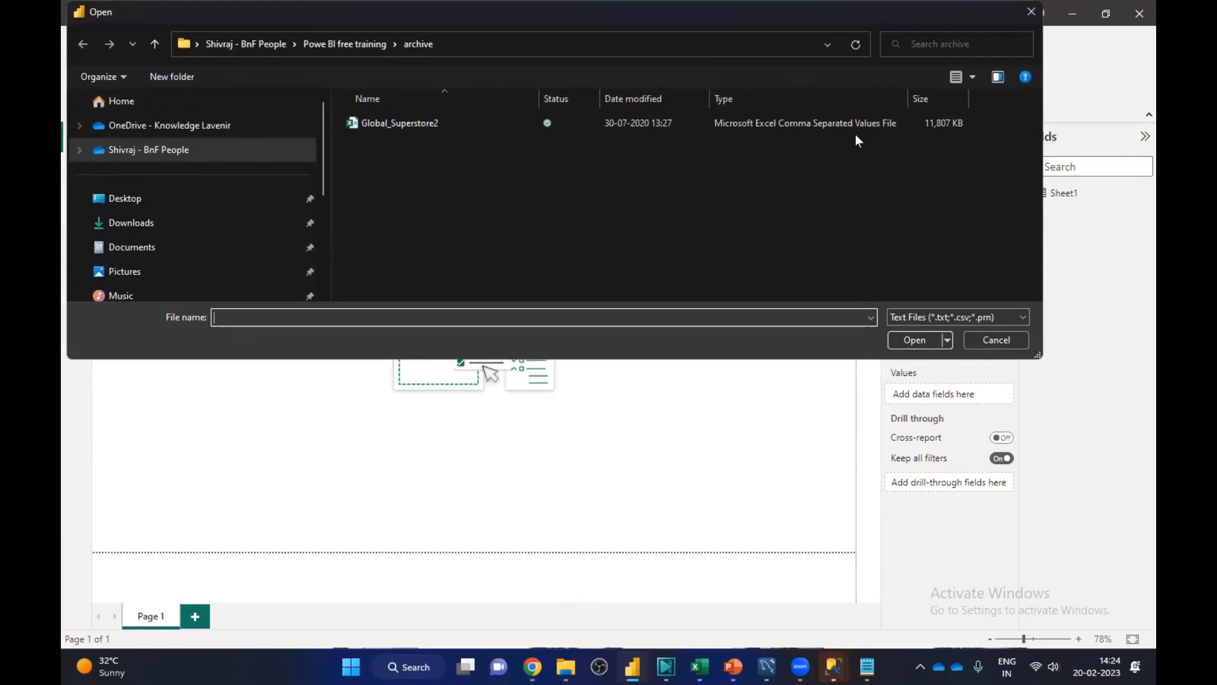
{"action": "left_click", "coordinate": [417, 120]}
{"action": "left_click", "coordinate": [908, 341]}
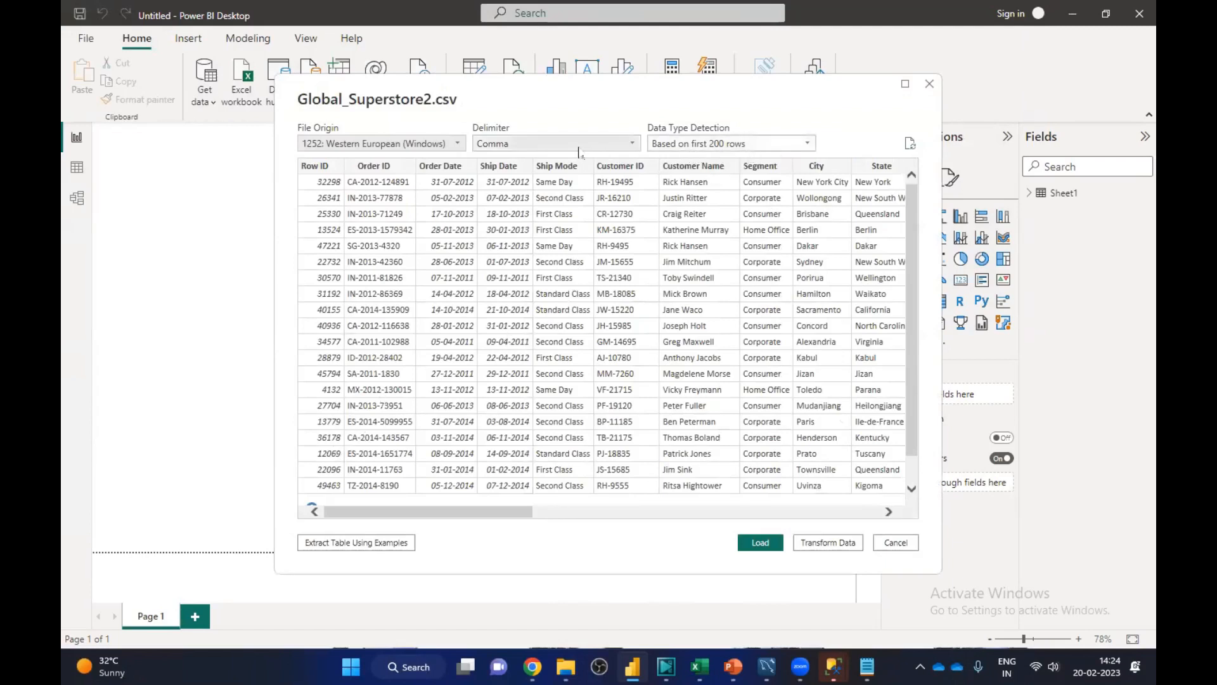
{"action": "left_click", "coordinate": [636, 148]}
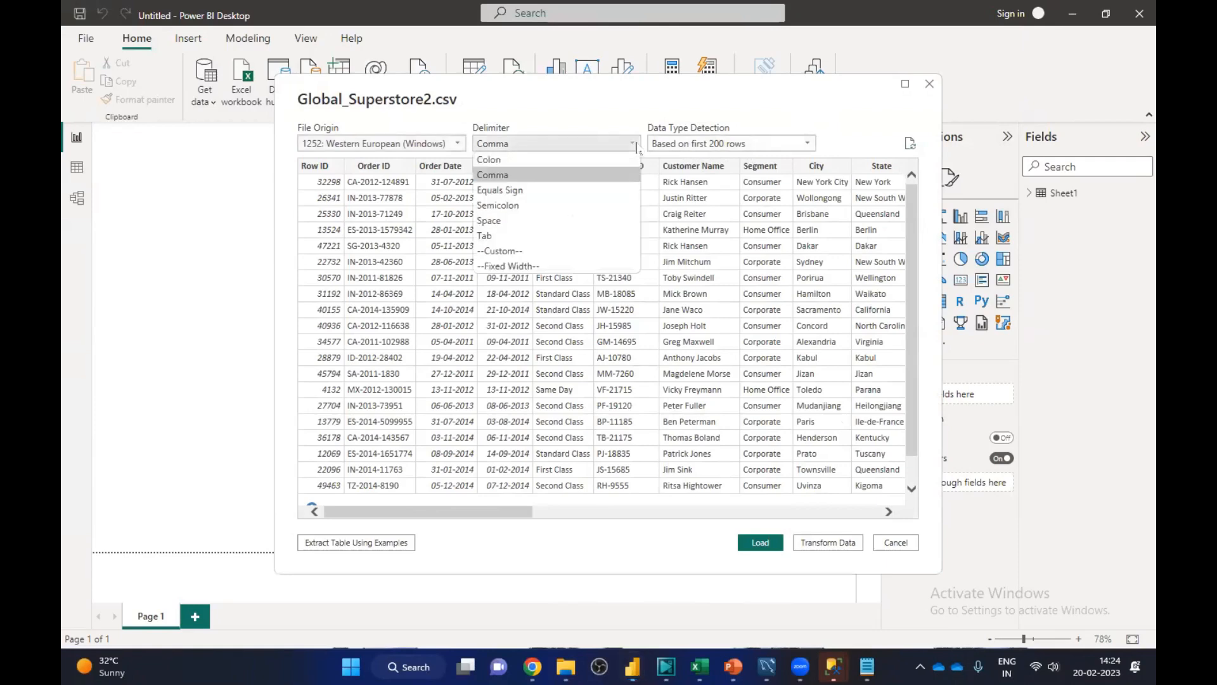
{"action": "left_click", "coordinate": [636, 148]}
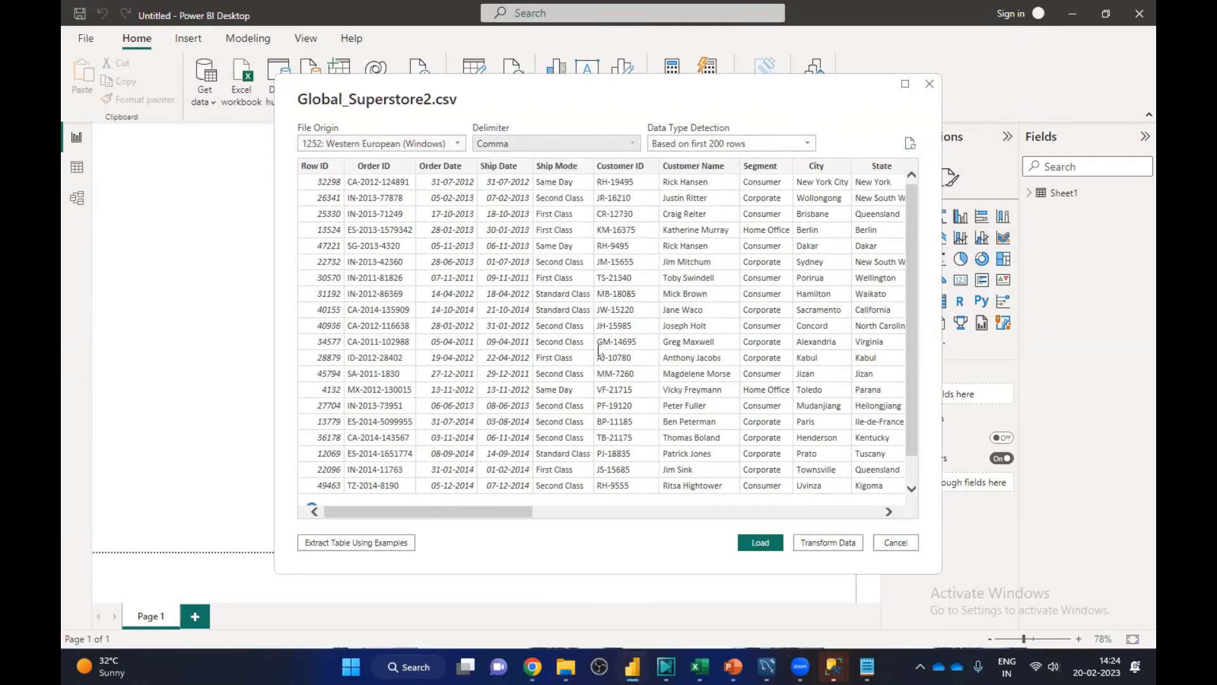
{"action": "left_click", "coordinate": [760, 543]}
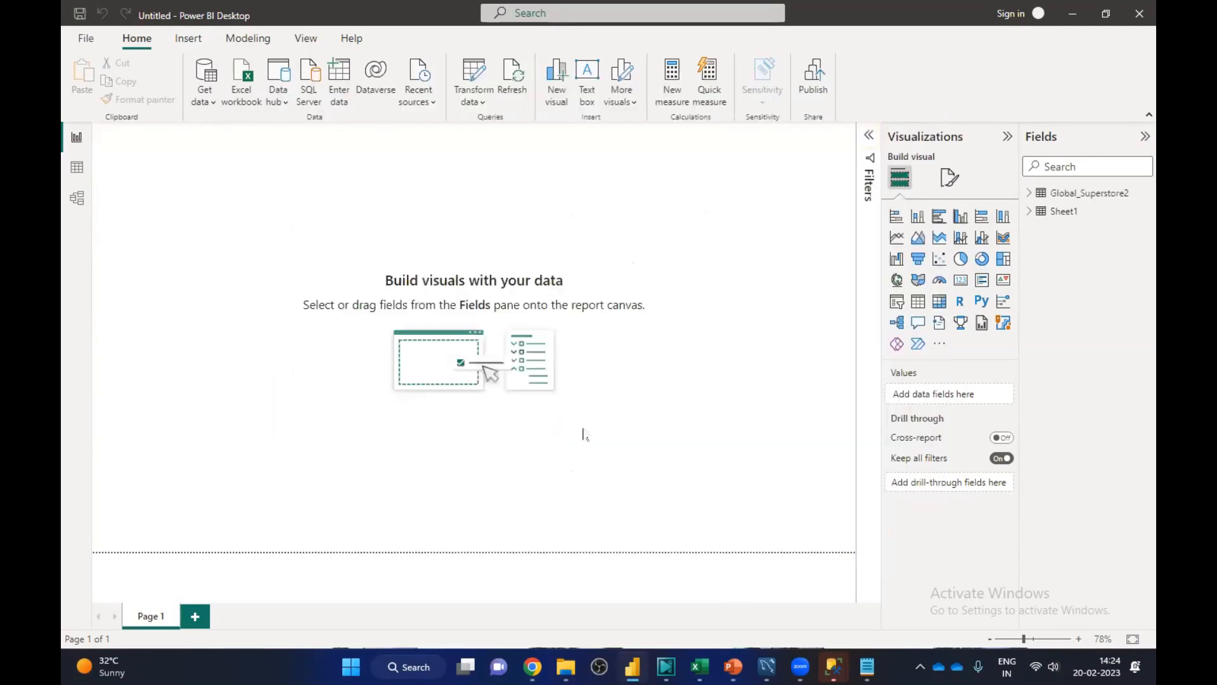
Step: Compare the field lists of Global_Superstore2 and Sheet1, view both tables in Model view and return to Report view
{"action": "left_click", "coordinate": [1029, 194]}
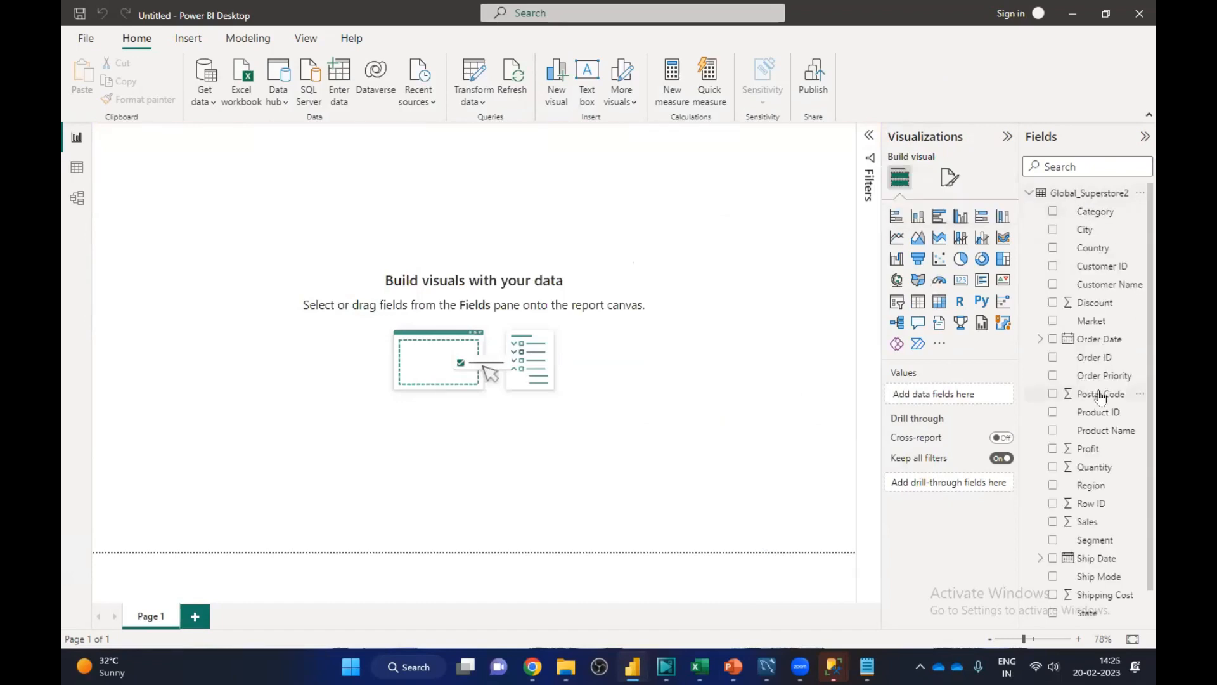
{"action": "scroll", "coordinate": [1101, 394], "scroll_direction": "down", "scroll_amount": 2}
{"action": "scroll", "coordinate": [1071, 285], "scroll_direction": "up", "scroll_amount": 2}
{"action": "left_click", "coordinate": [1030, 195]}
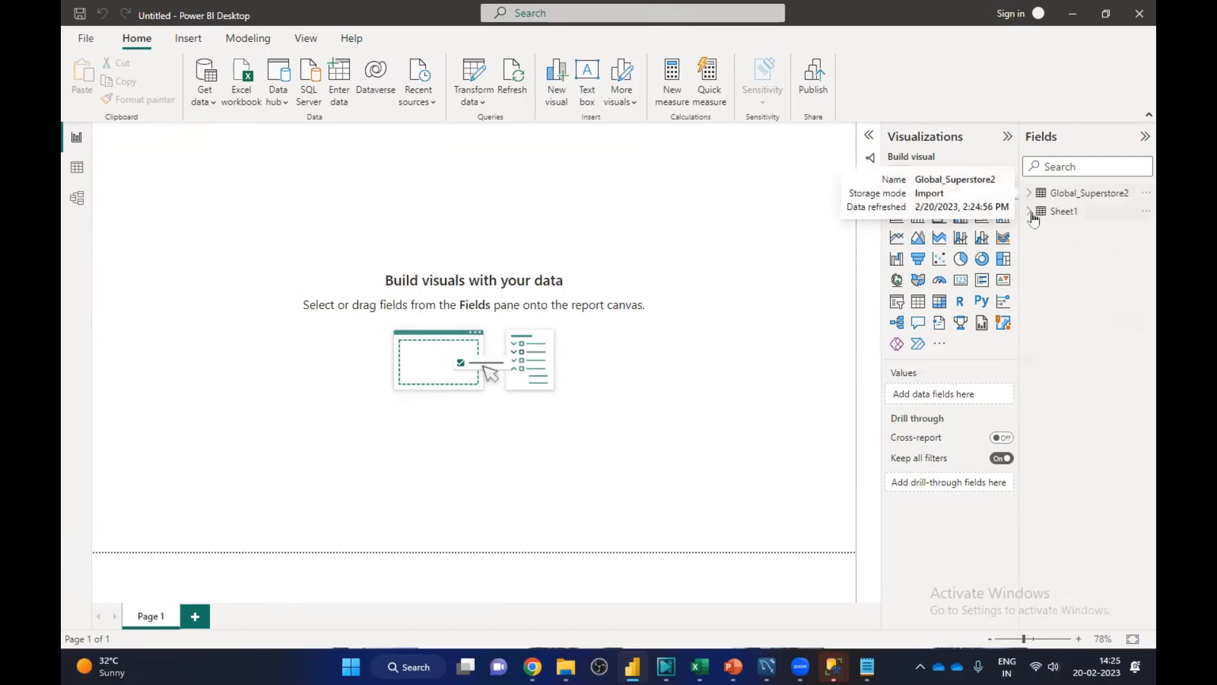
{"action": "left_click", "coordinate": [1031, 213]}
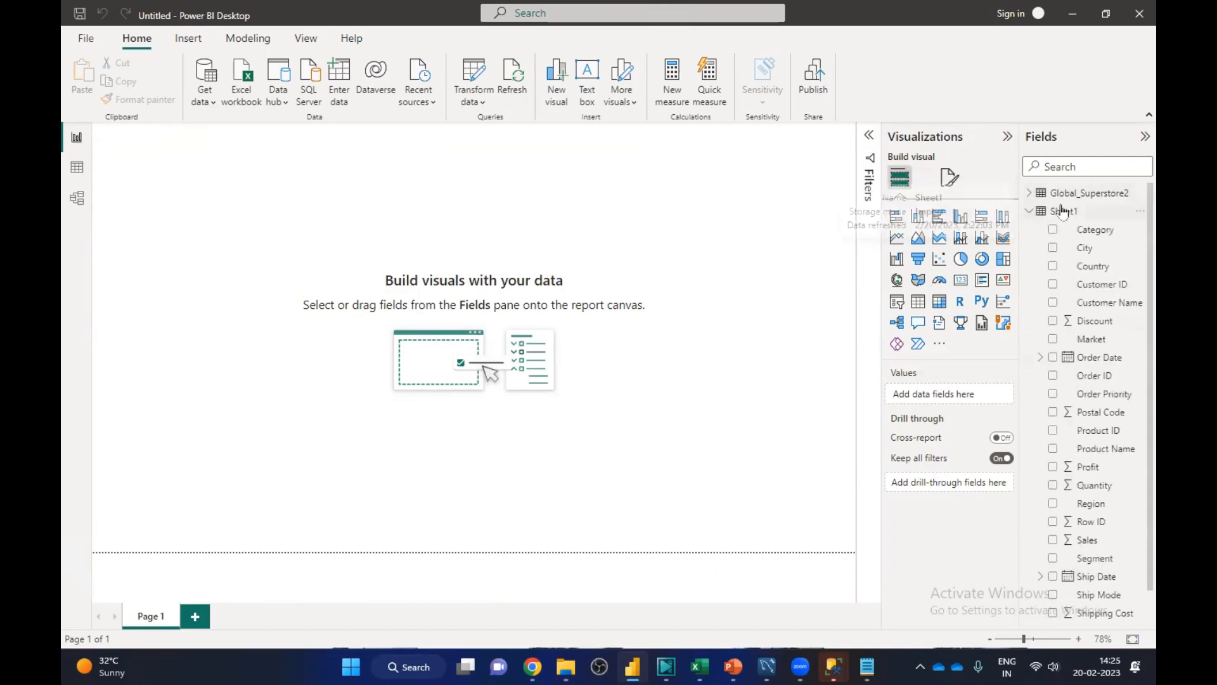
{"action": "left_click", "coordinate": [1031, 215]}
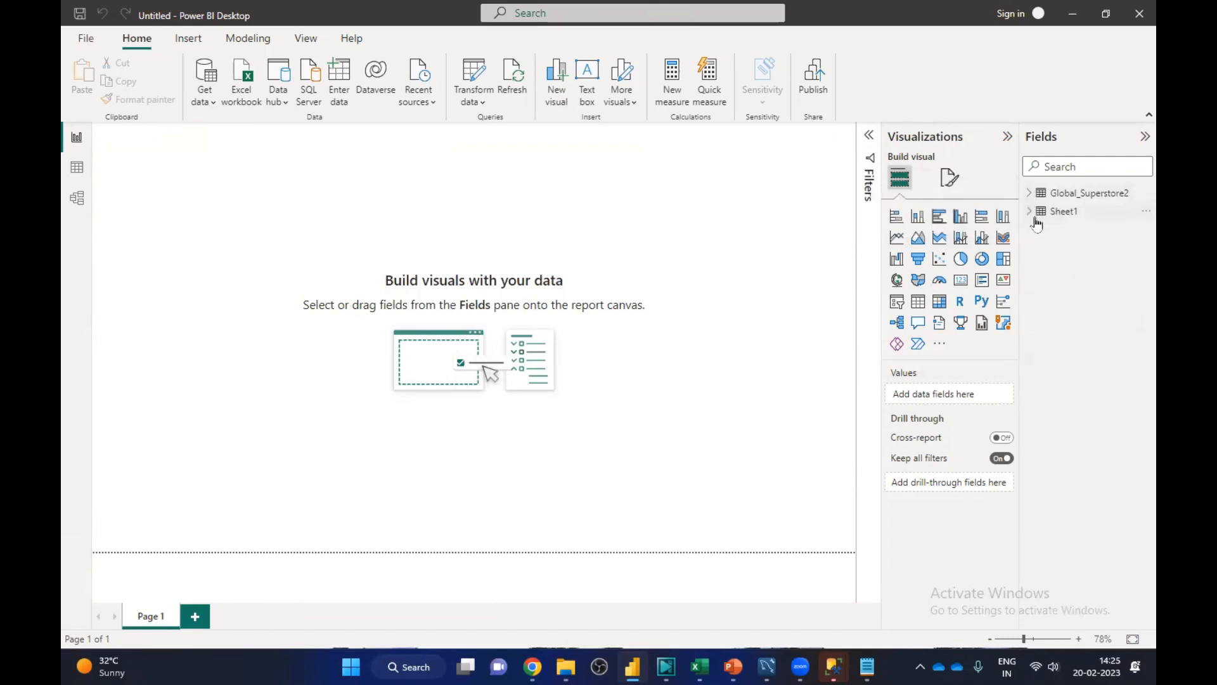
{"action": "left_click", "coordinate": [76, 201]}
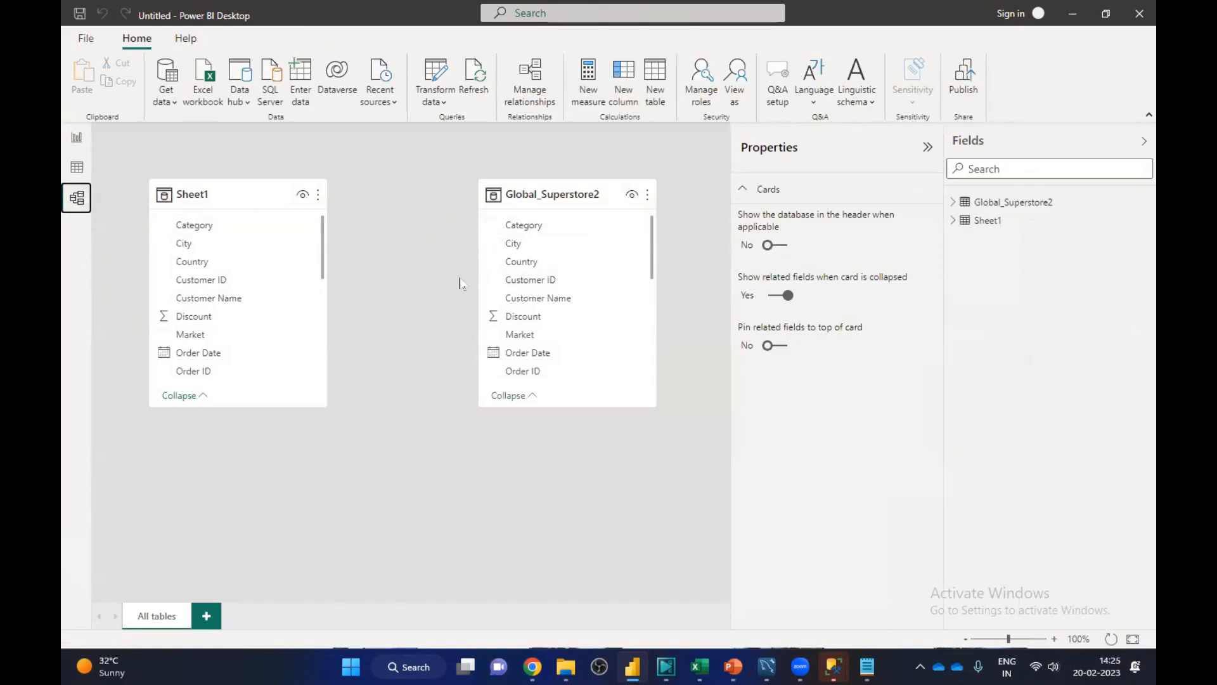
{"action": "left_click", "coordinate": [76, 139]}
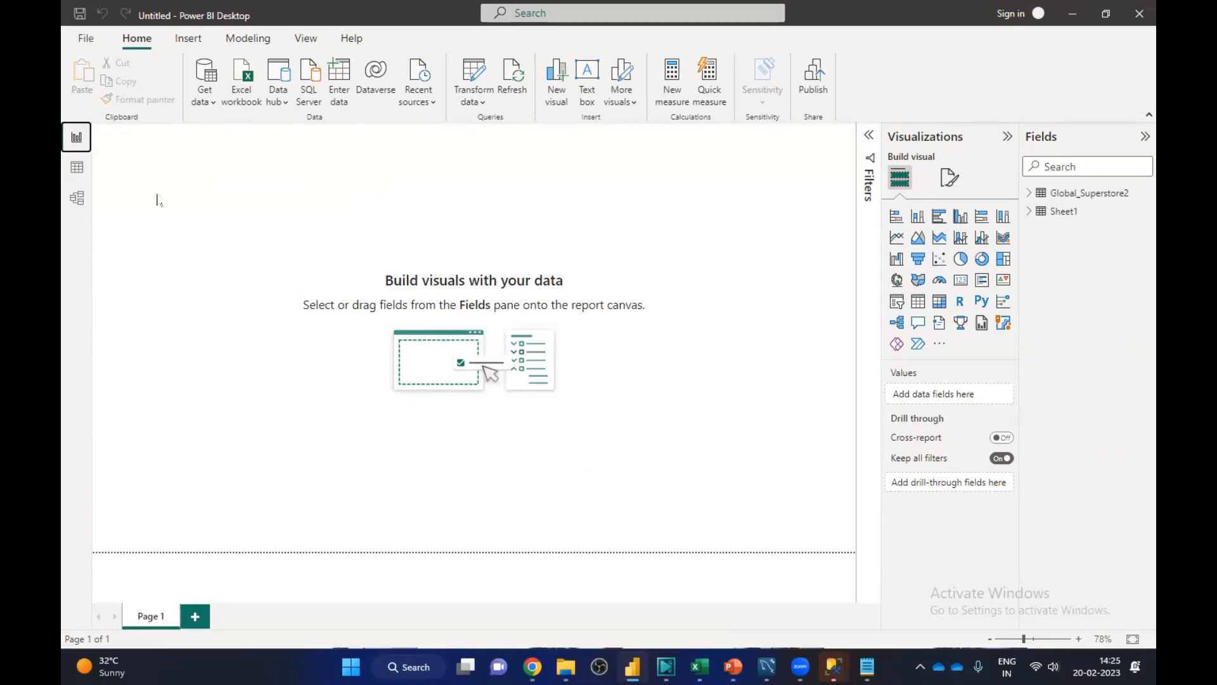
Step: Search the full list of data sources for "web" and start a connection to the Web source
{"action": "left_click", "coordinate": [207, 104]}
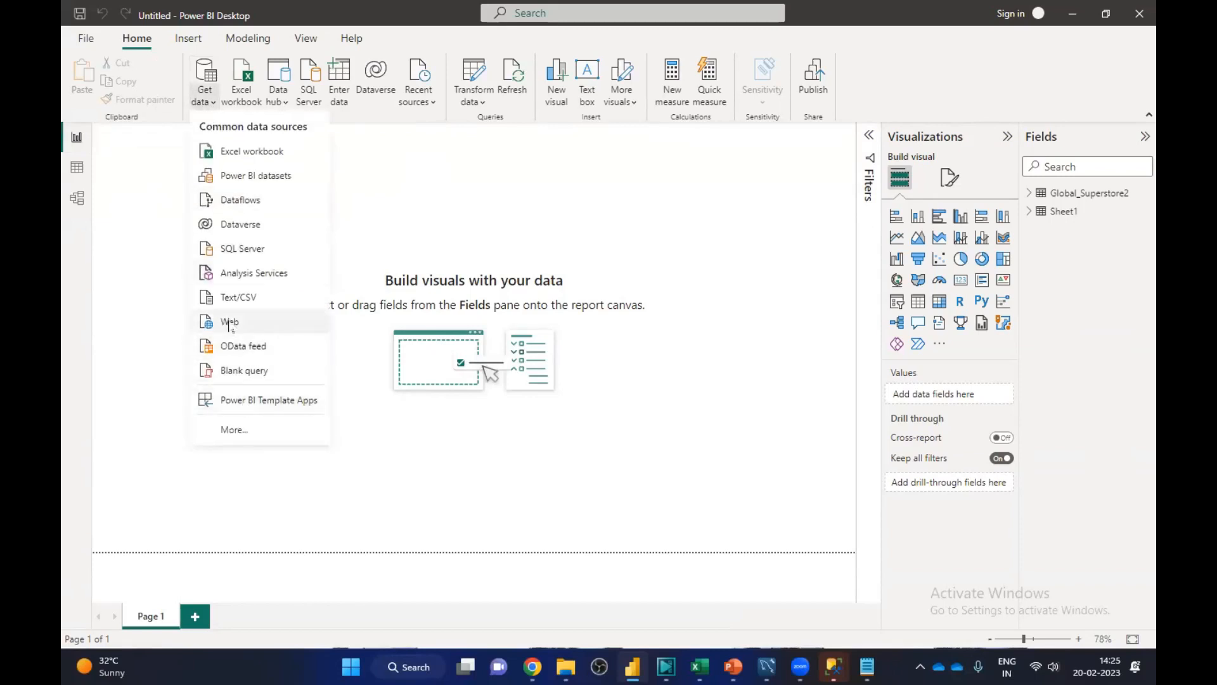
{"action": "left_click", "coordinate": [231, 431]}
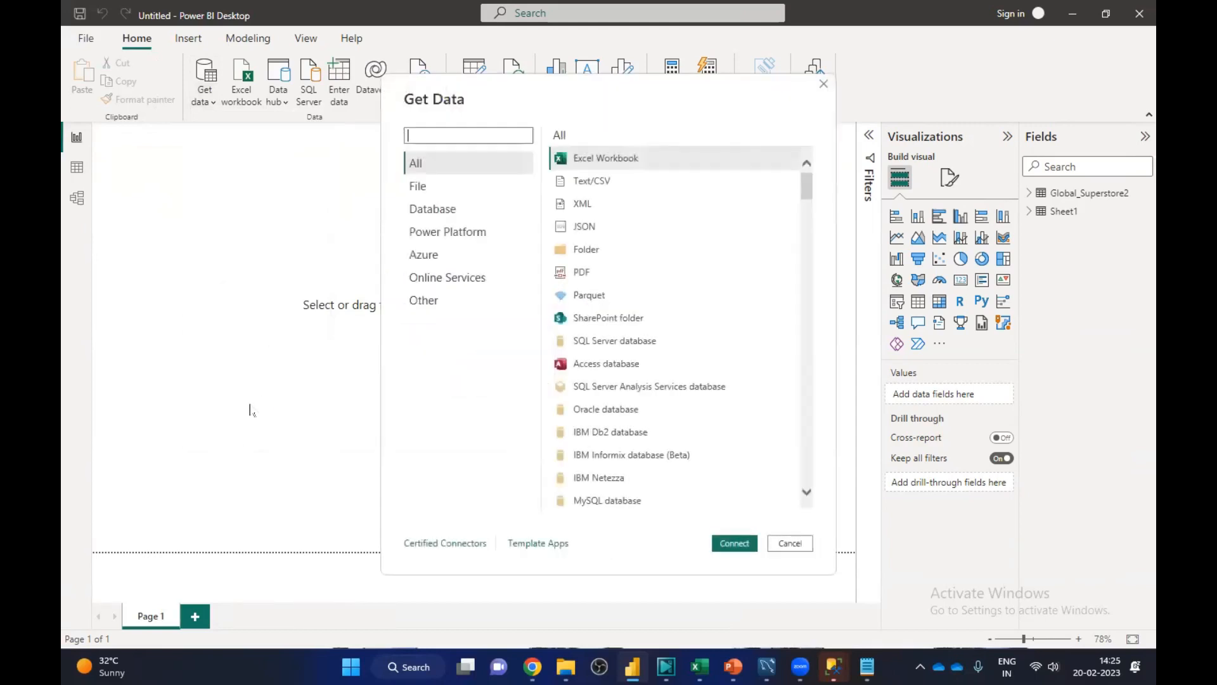
{"action": "left_click", "coordinate": [455, 282]}
{"action": "left_click", "coordinate": [439, 135]}
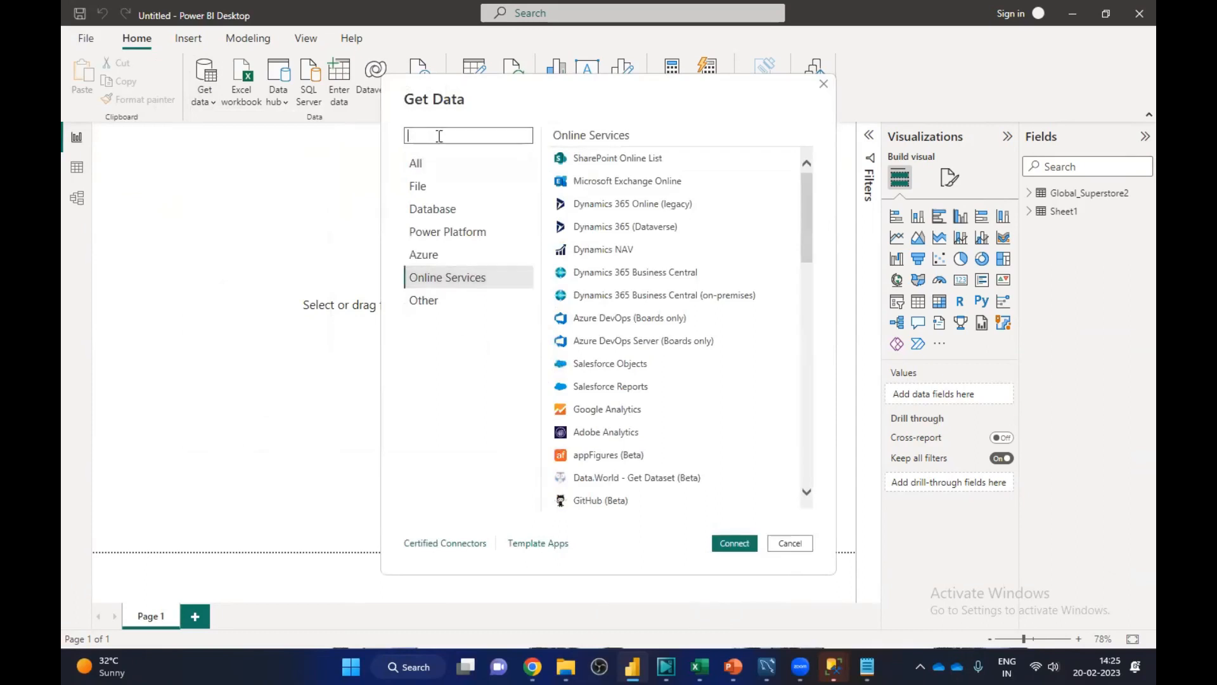
{"action": "type", "text": "web"}
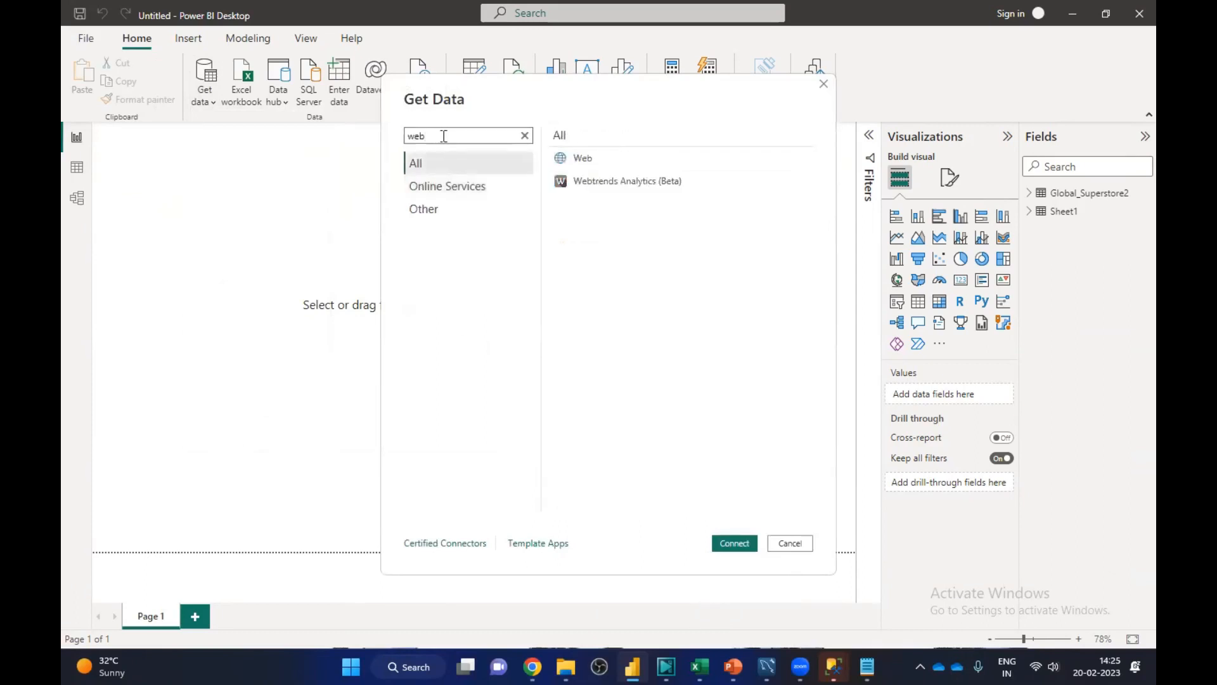
{"action": "left_click", "coordinate": [601, 162]}
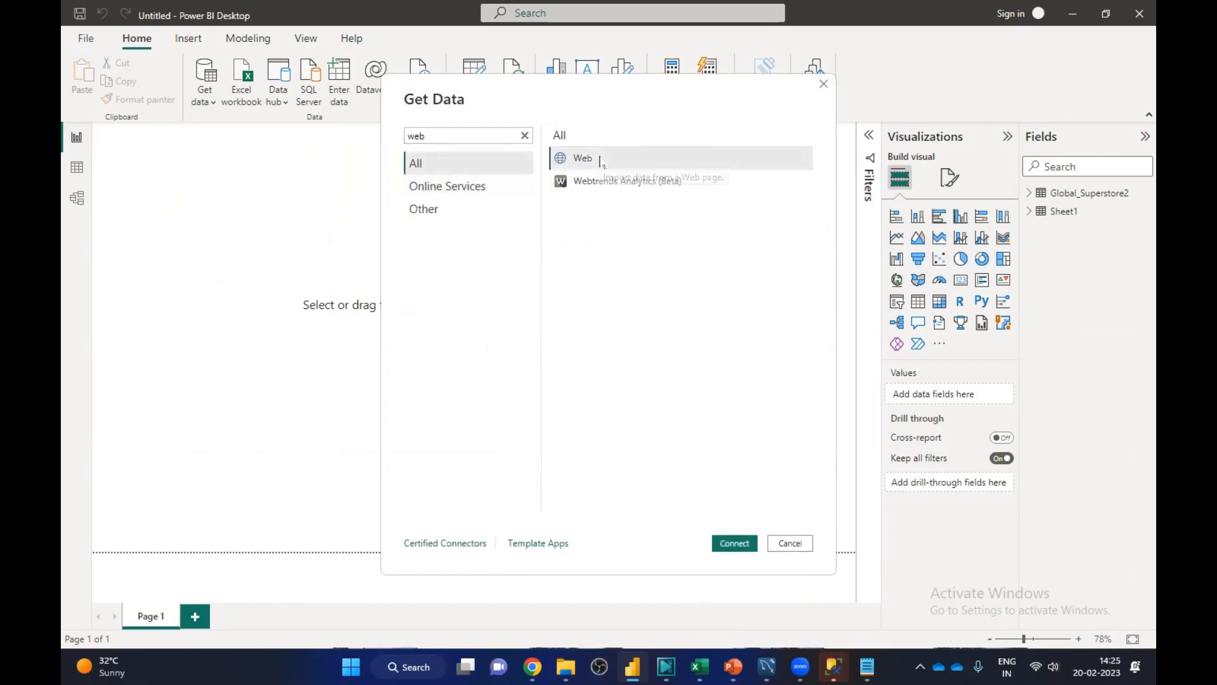
{"action": "left_click", "coordinate": [733, 545]}
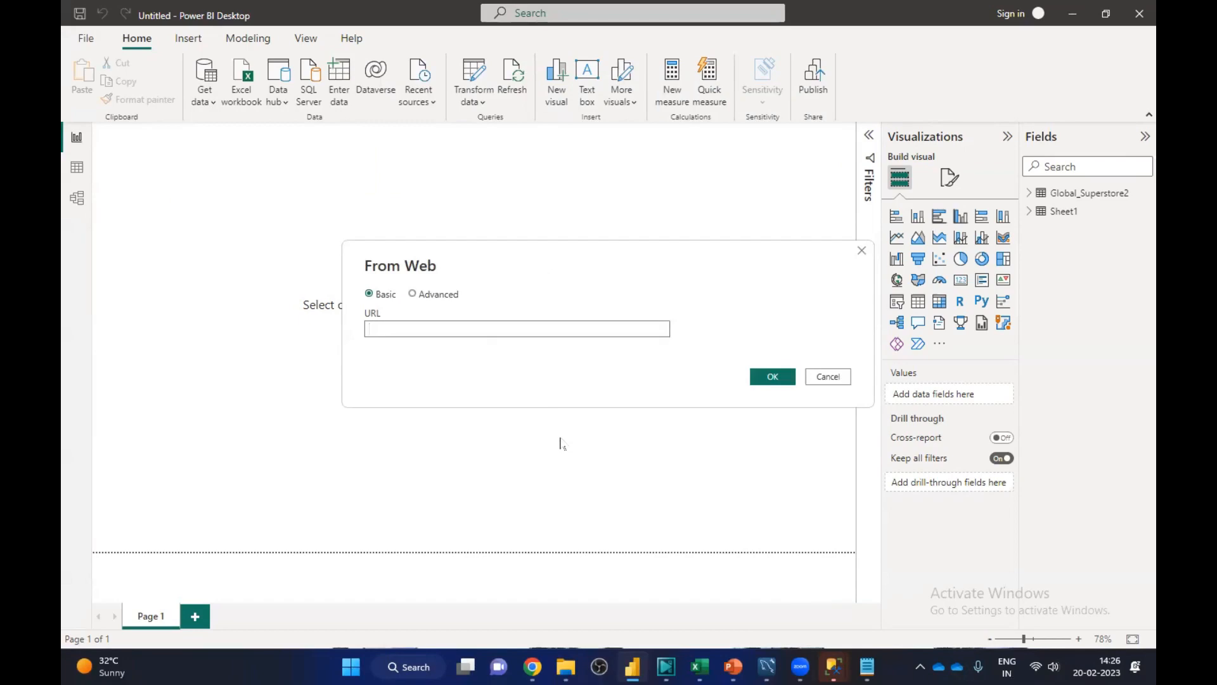
{"action": "mouse_move", "coordinate": [536, 661]}
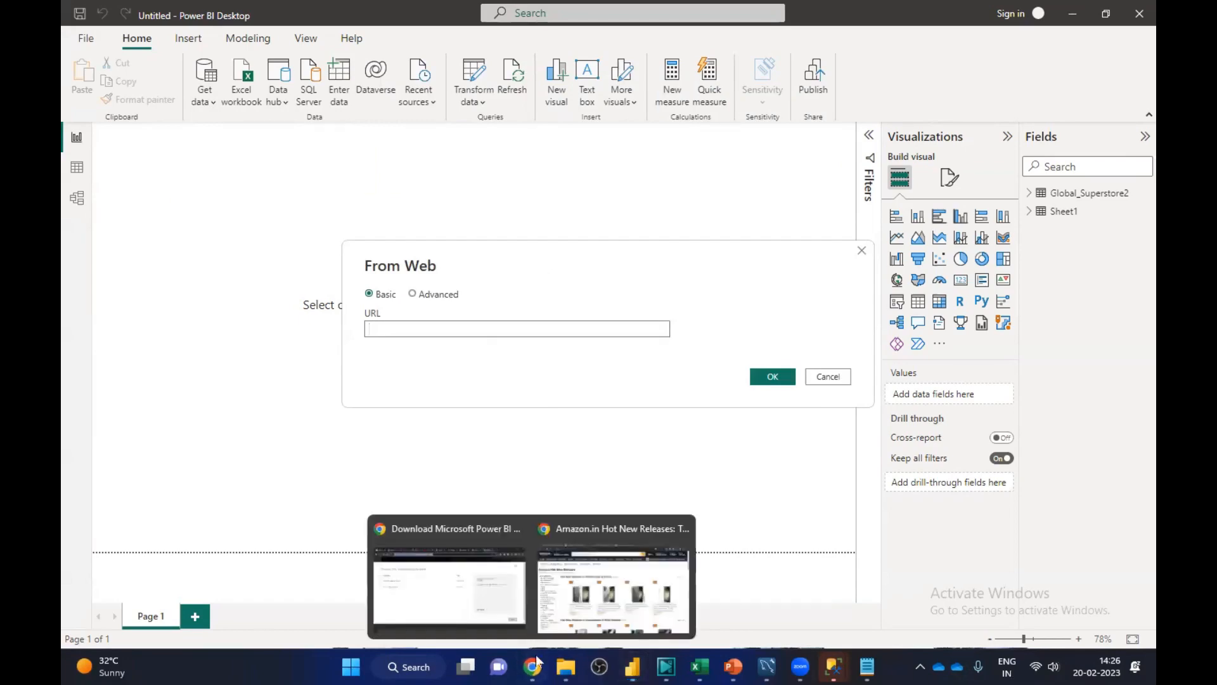
{"action": "left_click", "coordinate": [620, 602]}
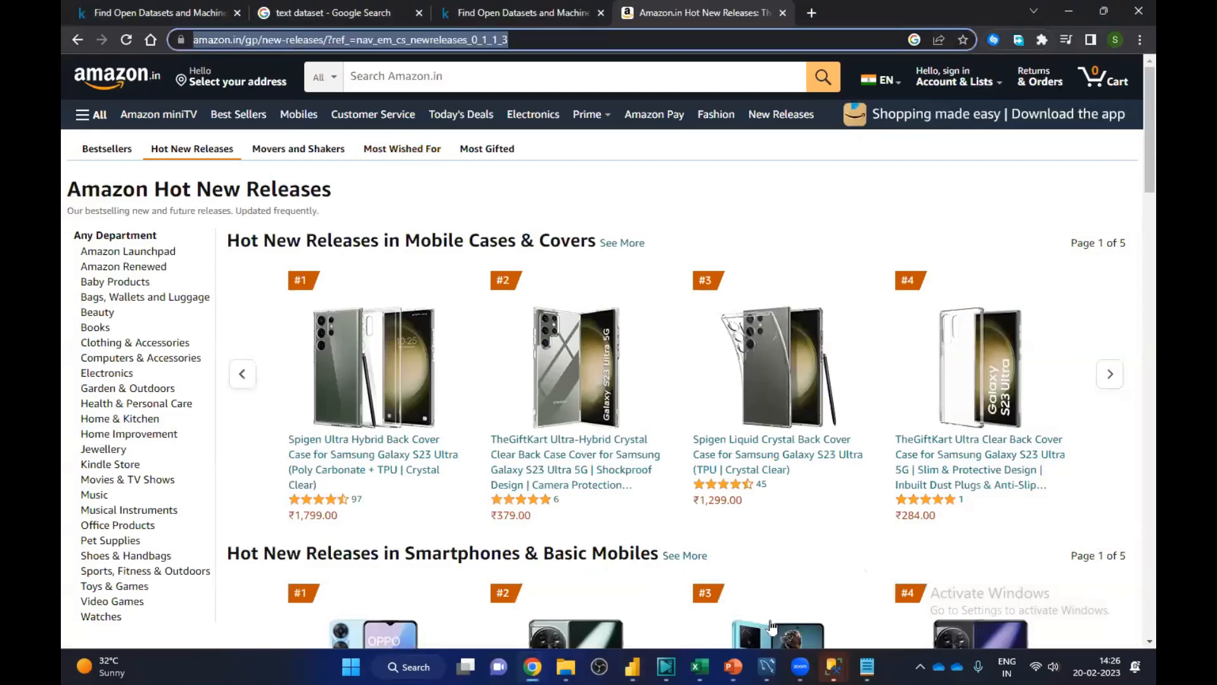
{"action": "left_click", "coordinate": [632, 667]}
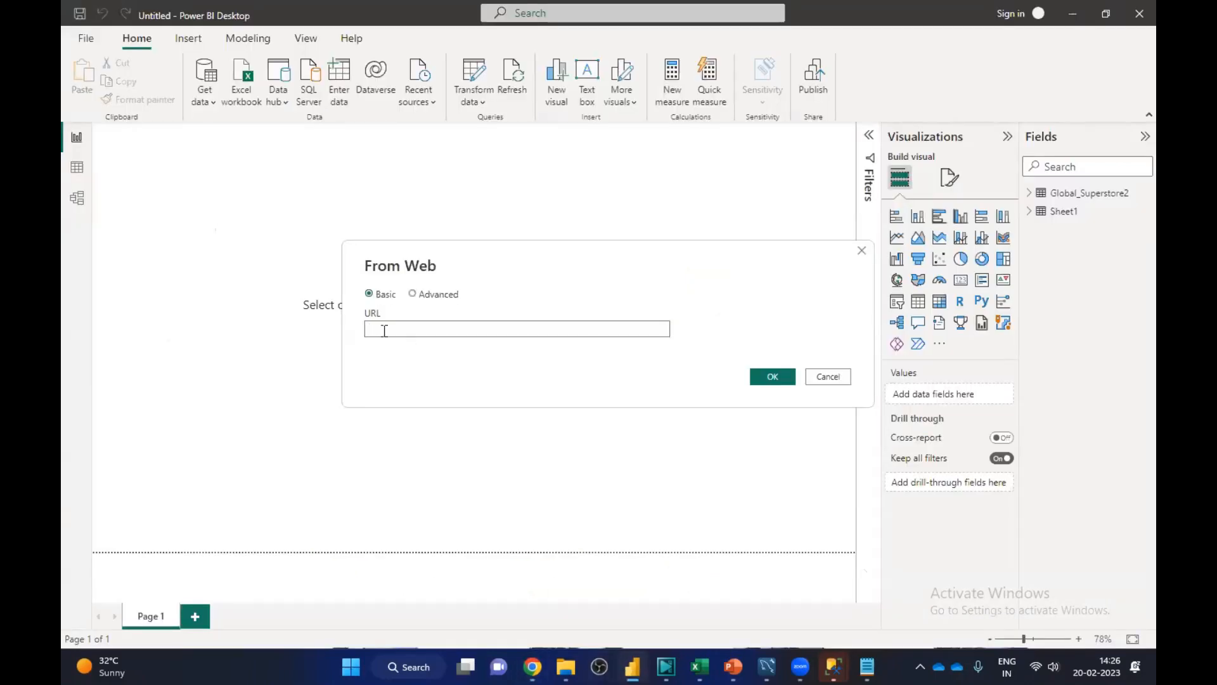
{"action": "type", "text": "https://www.amazon.in/gp/new-releases/?ref_=nav_em_cs_newreleases_0_1_1_3"}
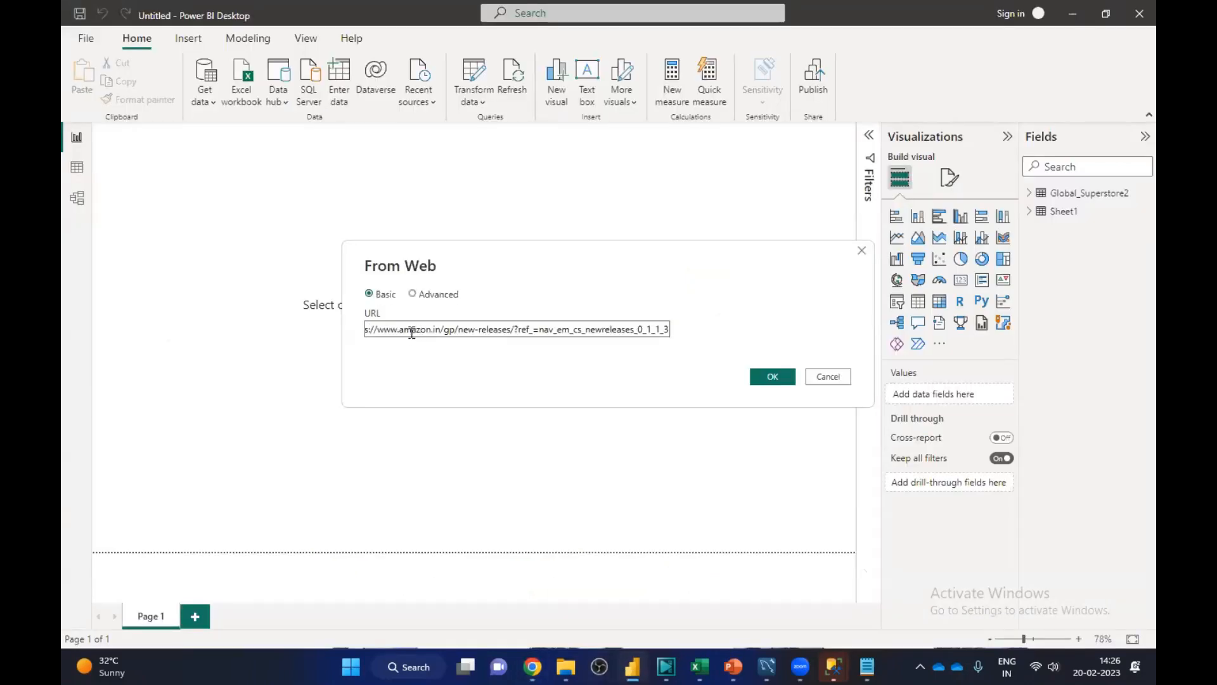
{"action": "left_click", "coordinate": [772, 379]}
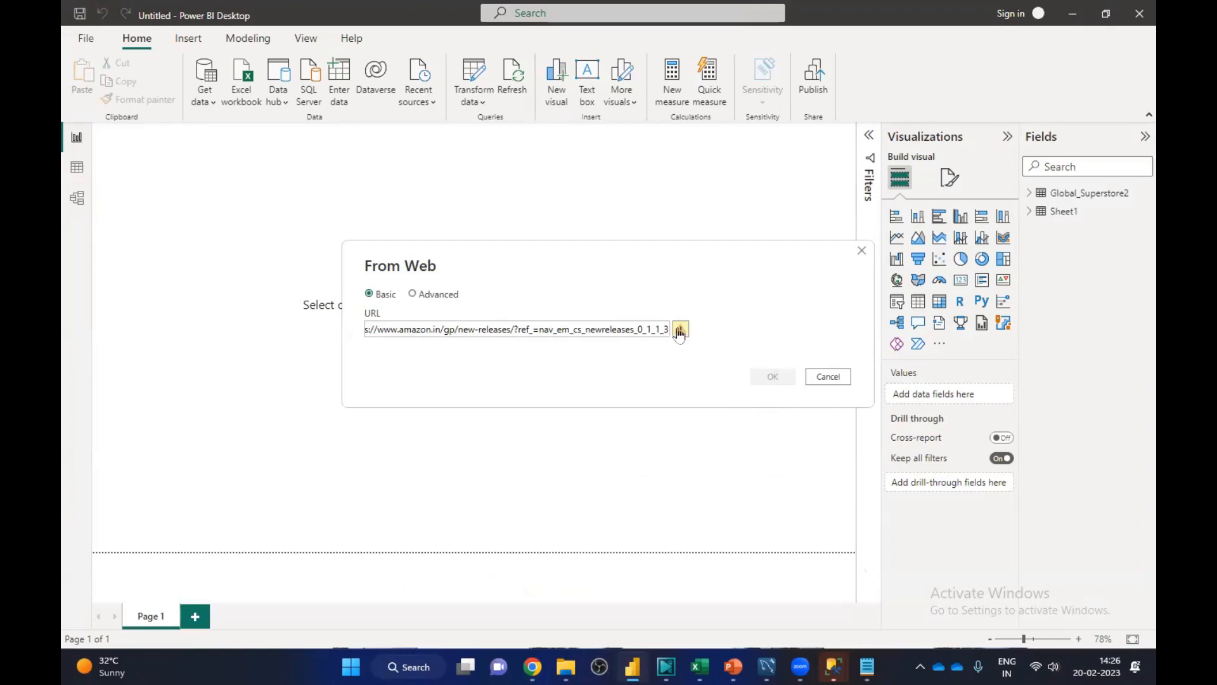
{"action": "mouse_move", "coordinate": [683, 331]}
{"action": "left_click", "coordinate": [470, 328]}
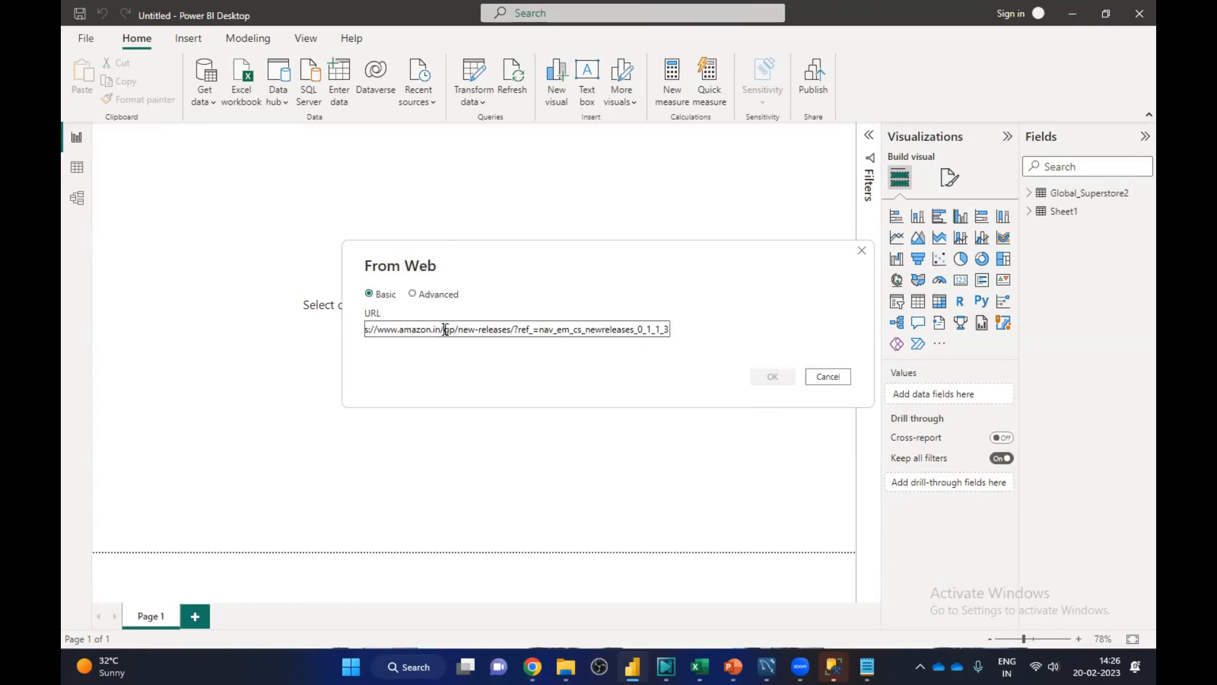
{"action": "left_click", "coordinate": [445, 329]}
{"action": "key", "text": "Delete"}
{"action": "key", "text": "Delete"}
{"action": "key", "text": "Delete"}
{"action": "key", "text": "Delete"}
{"action": "key", "text": "Delete"}
{"action": "key", "text": "Delete"}
{"action": "key", "text": "Delete"}
{"action": "key", "text": "Delete"}
{"action": "key", "text": "Delete"}
{"action": "key", "text": "Delete"}
{"action": "key", "text": "Delete"}
{"action": "key", "text": "Delete"}
{"action": "key", "text": "Delete"}
{"action": "key", "text": "Delete"}
{"action": "key", "text": "Delete"}
{"action": "key", "text": "Delete"}
{"action": "key", "text": "Delete"}
{"action": "key", "text": "Delete"}
{"action": "key", "text": "Delete"}
{"action": "key", "text": "Delete"}
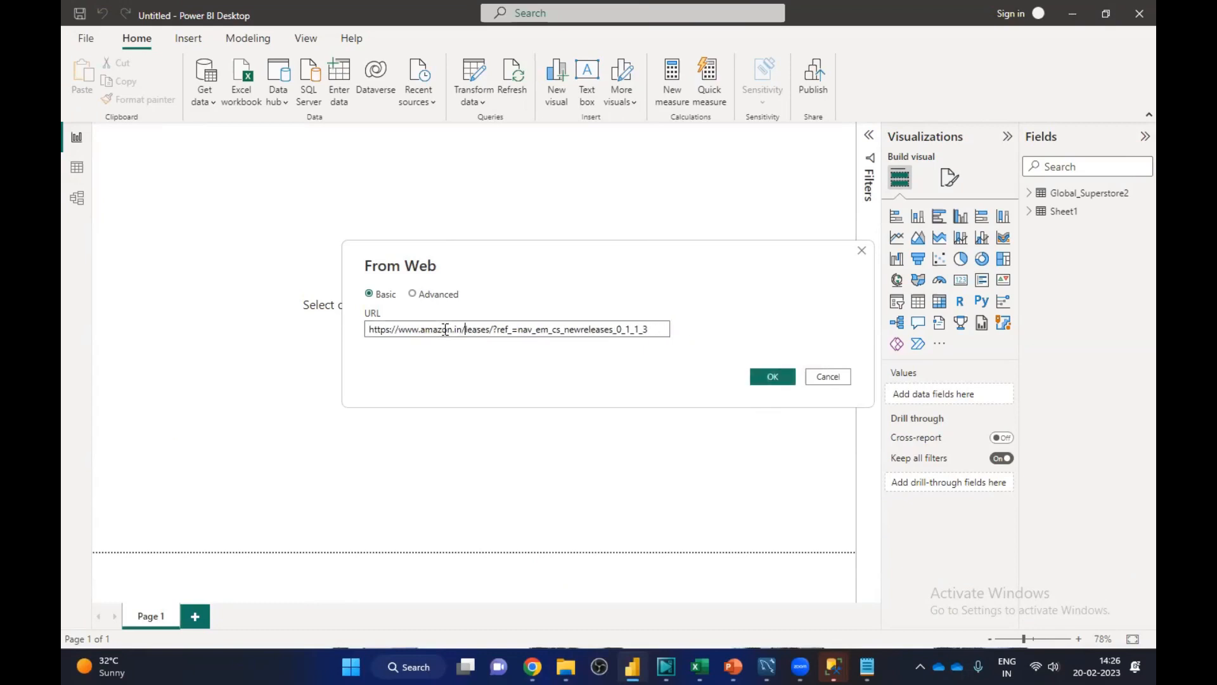
{"action": "key", "text": "Delete"}
{"action": "key", "text": "Delete"}
{"action": "key", "text": "Delete"}
{"action": "key", "text": "Delete"}
{"action": "key", "text": "Delete"}
{"action": "key", "text": "Delete"}
{"action": "key", "text": "Delete"}
{"action": "key", "text": "Delete"}
{"action": "key", "text": "Delete"}
{"action": "key", "text": "Delete"}
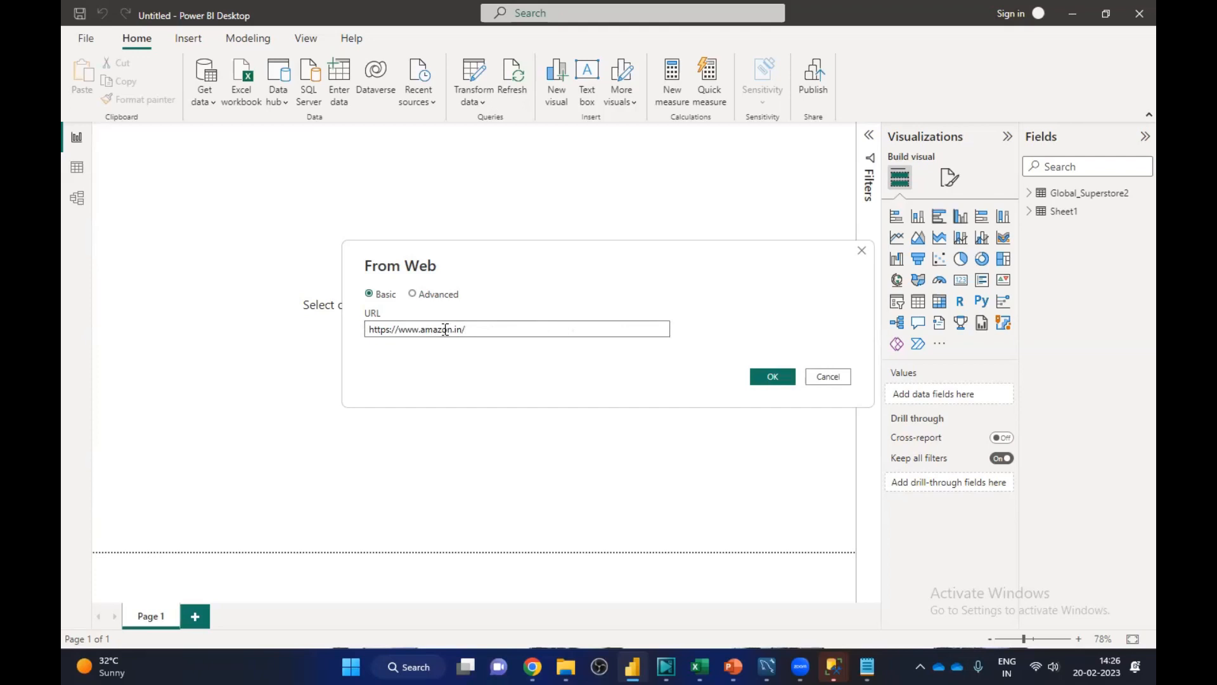
{"action": "left_click", "coordinate": [779, 377]}
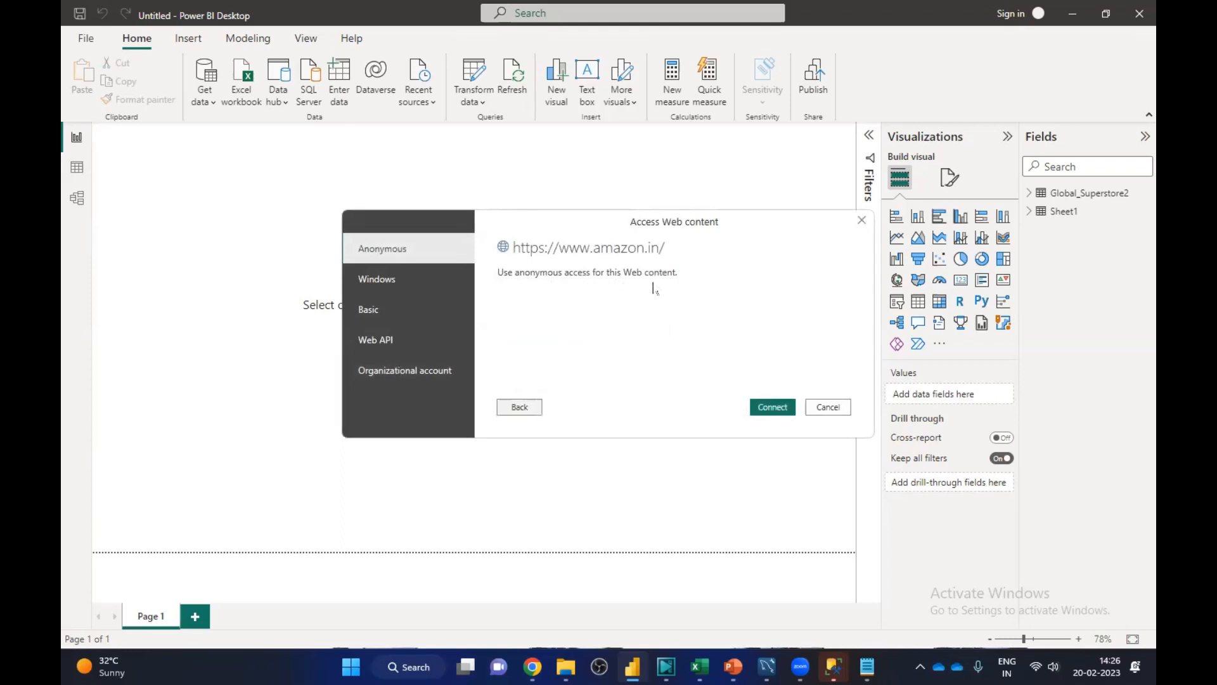
{"action": "left_click", "coordinate": [787, 409]}
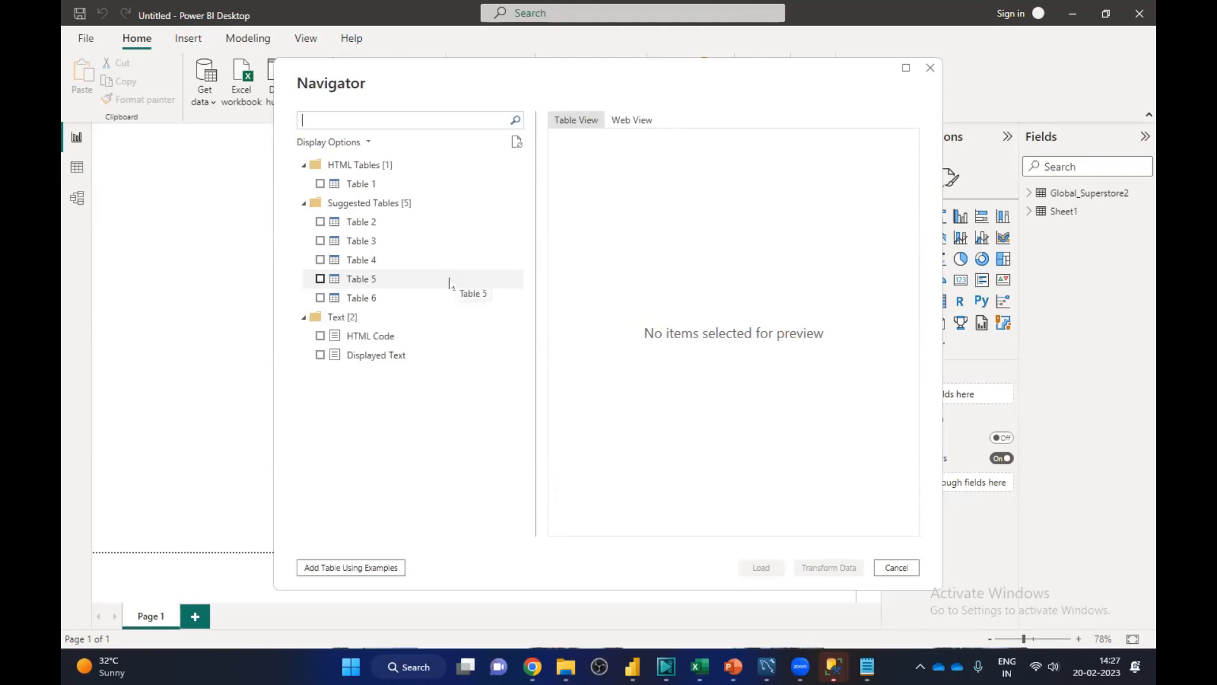
Step: Preview Table 1, Table 2 and Table 3 of the Amazon site one at a time across their columns, leaving each unselected
{"action": "left_click", "coordinate": [320, 183]}
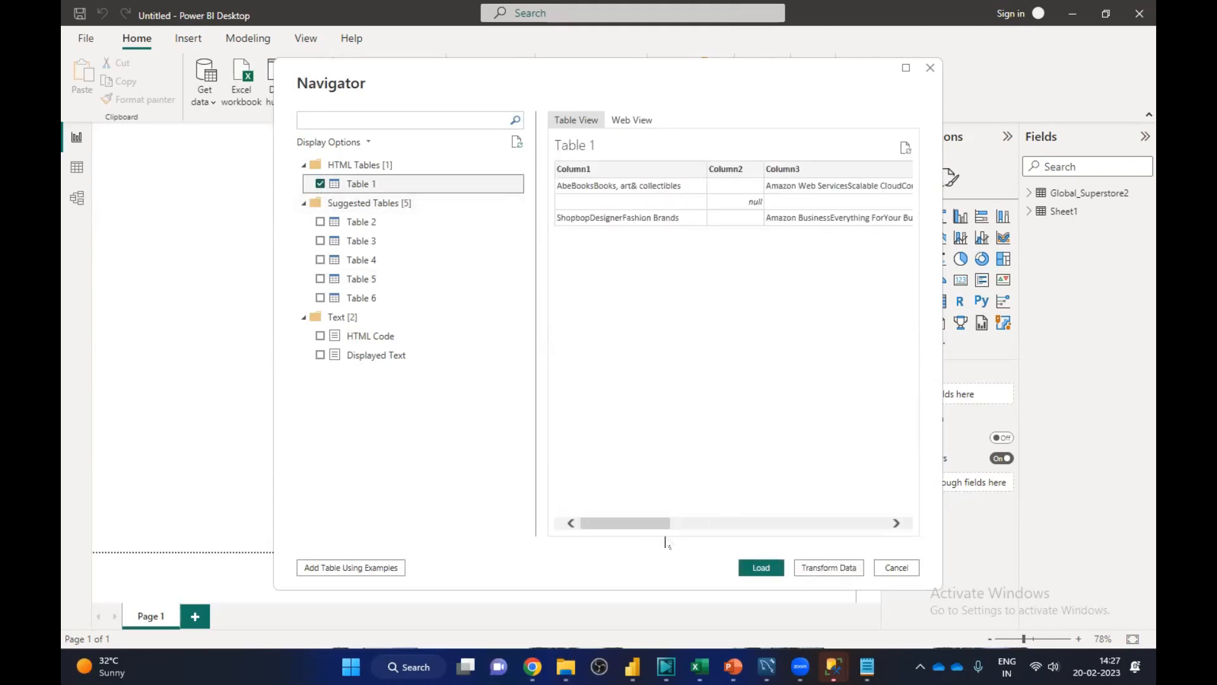
{"action": "left_click_drag", "start_coordinate": [629, 529], "coordinate": [870, 532]}
{"action": "left_click_drag", "start_coordinate": [723, 525], "coordinate": [583, 525]}
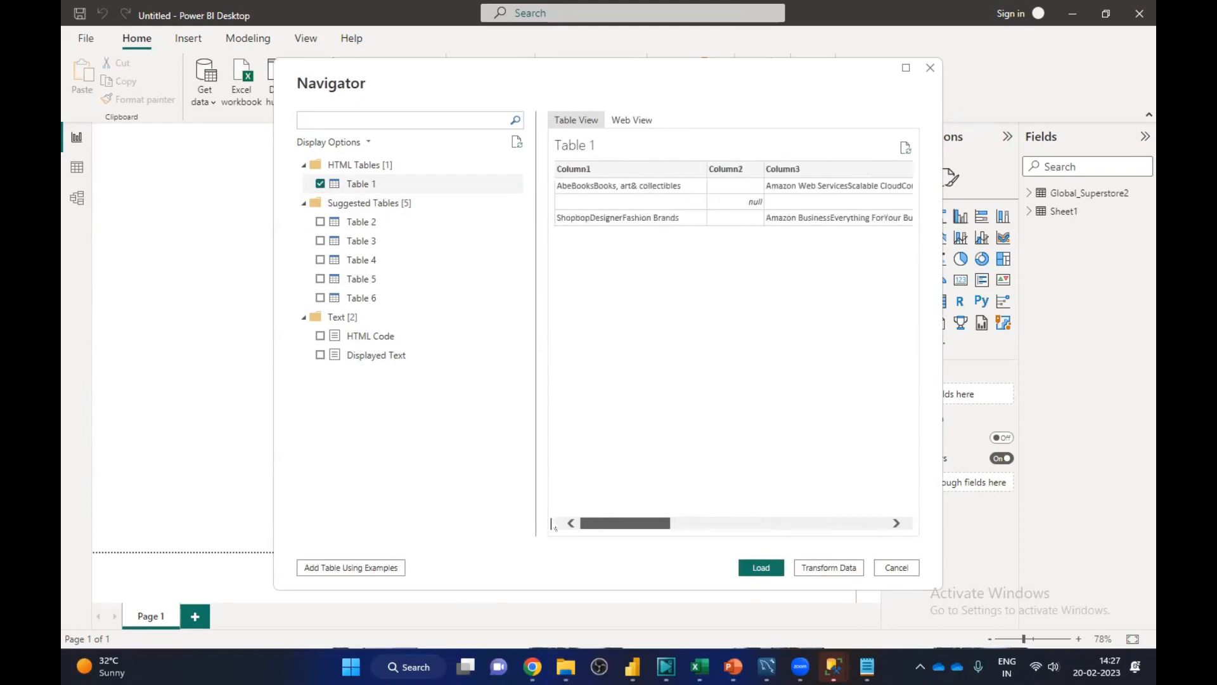
{"action": "left_click", "coordinate": [321, 184]}
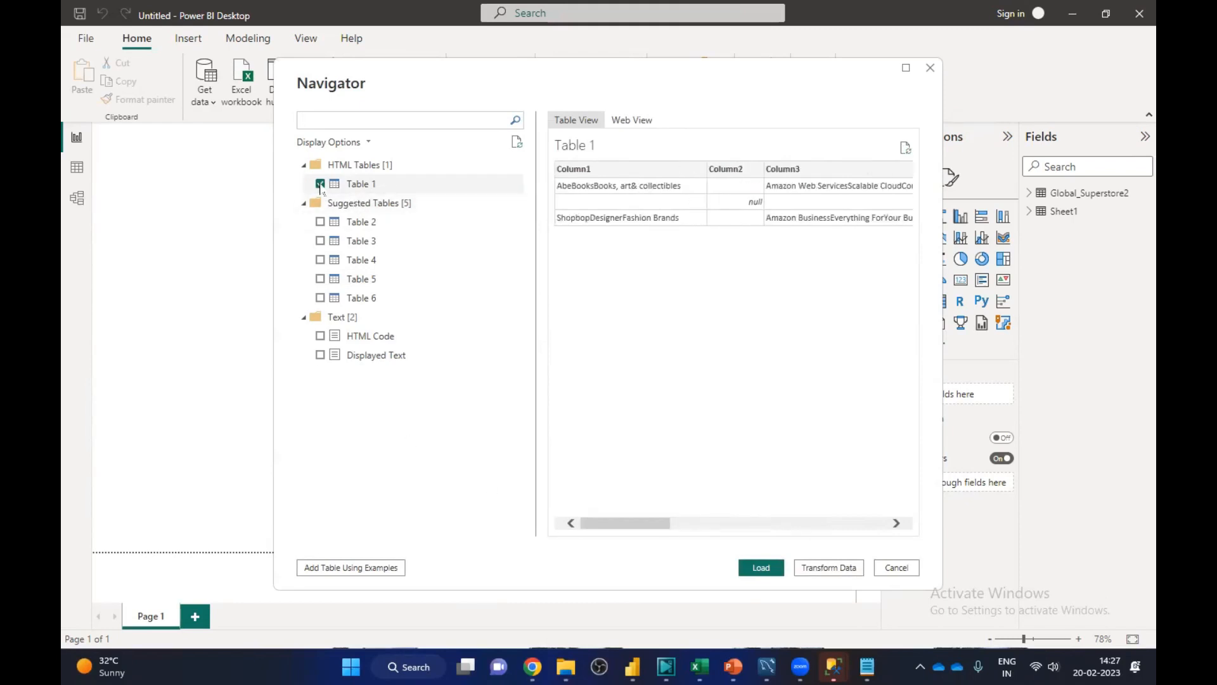
{"action": "left_click", "coordinate": [320, 221]}
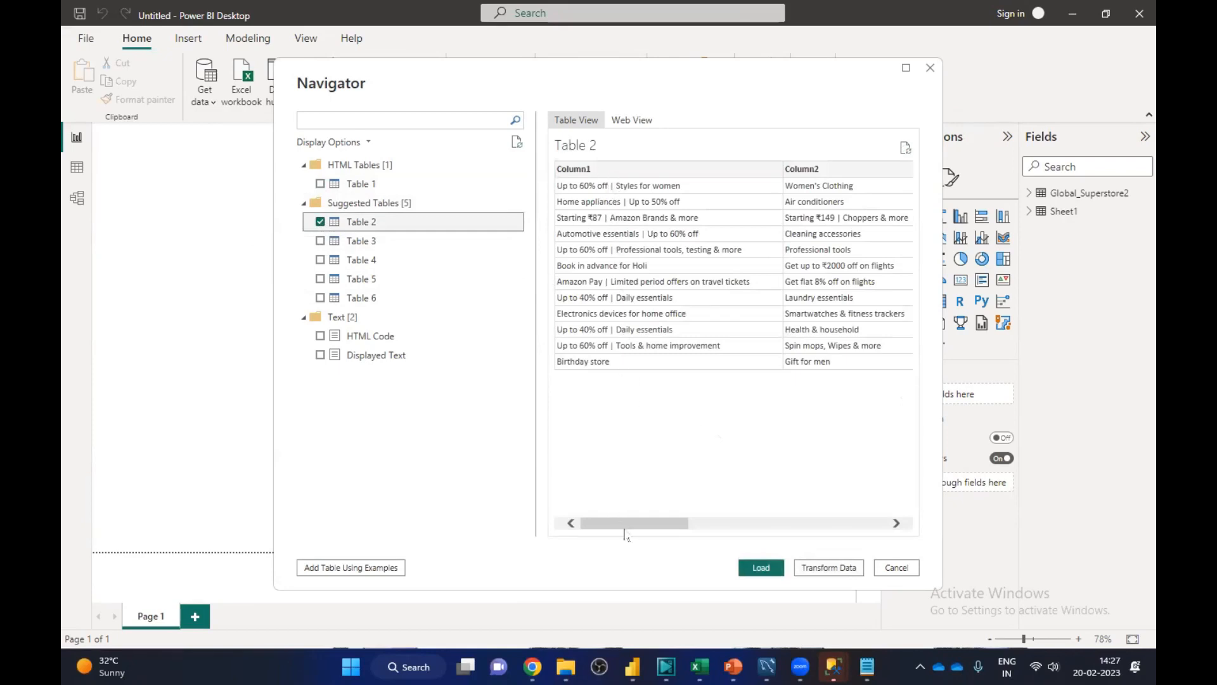
{"action": "left_click_drag", "start_coordinate": [624, 530], "coordinate": [878, 567]}
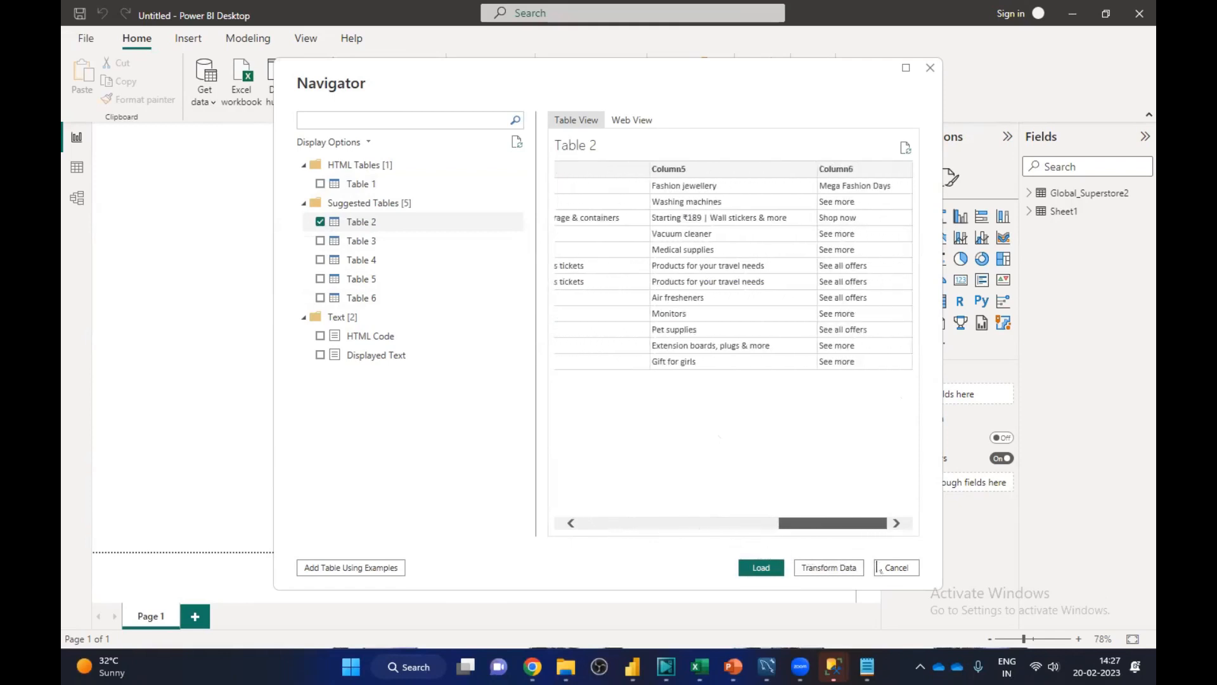
{"action": "left_click", "coordinate": [320, 222]}
{"action": "left_click", "coordinate": [320, 241]}
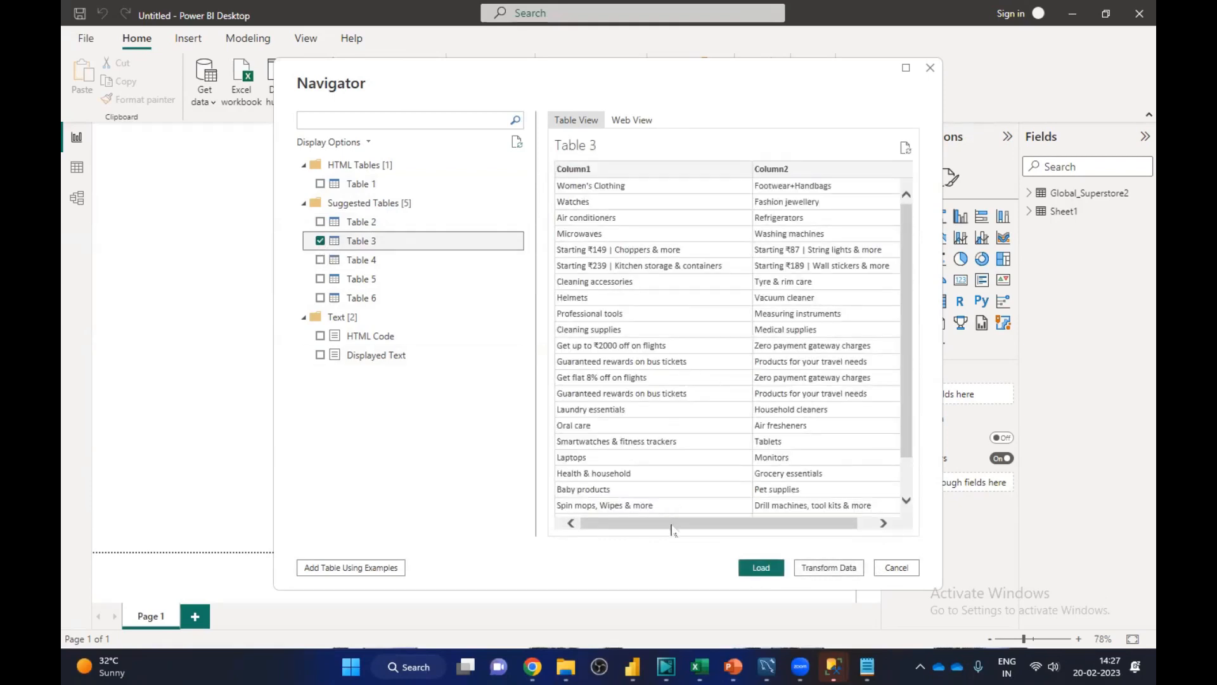
{"action": "left_click_drag", "start_coordinate": [674, 525], "coordinate": [687, 525]}
{"action": "left_click_drag", "start_coordinate": [609, 525], "coordinate": [594, 525]}
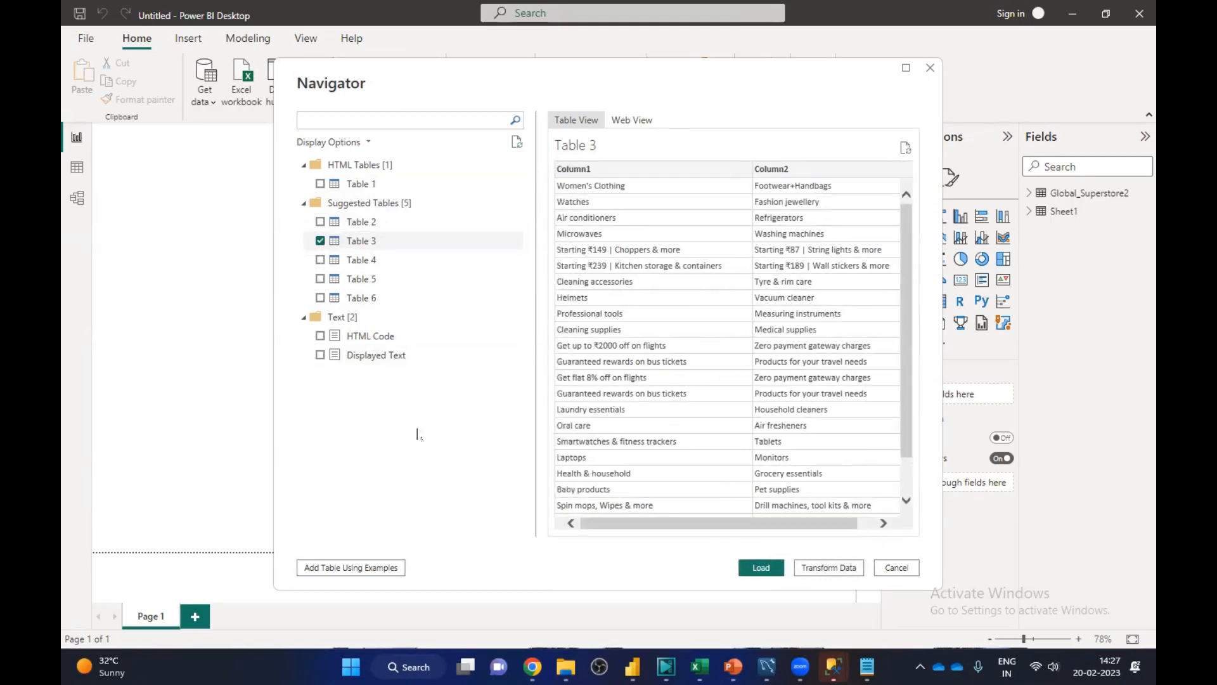
{"action": "left_click", "coordinate": [320, 241]}
Step: Preview the columns of Table 4, Table 5 and Table 6, and close the Navigator without loading anything
{"action": "left_click", "coordinate": [320, 260]}
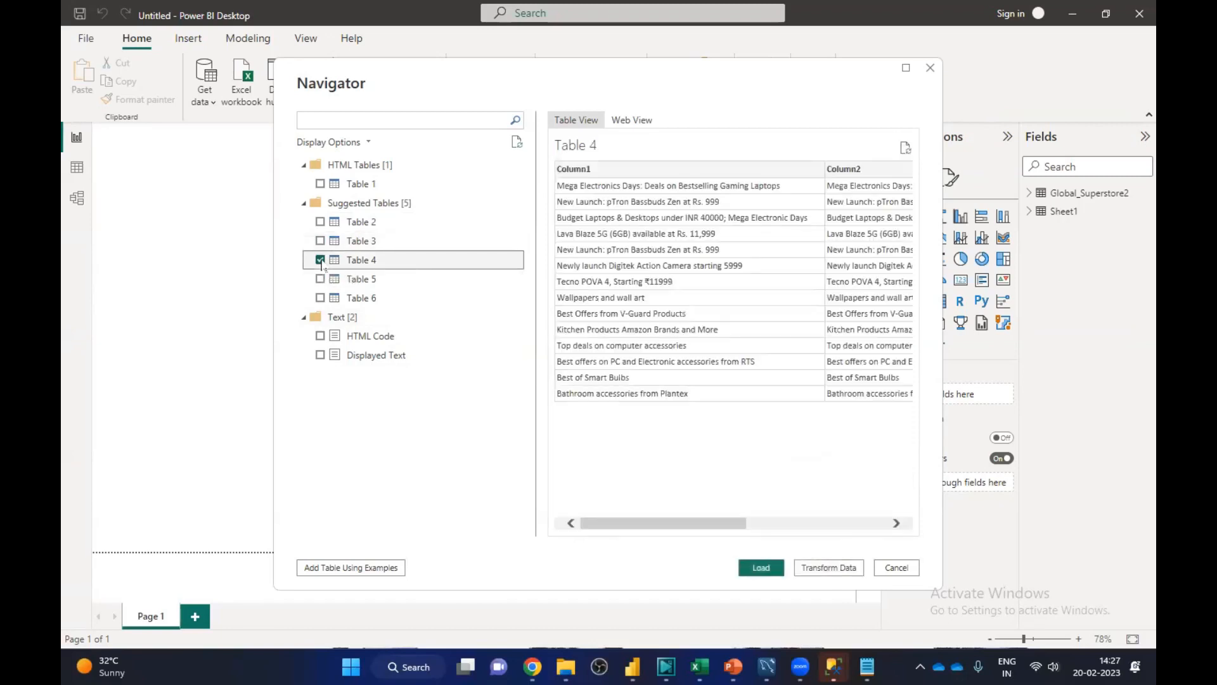
{"action": "left_click_drag", "start_coordinate": [659, 525], "coordinate": [828, 524]}
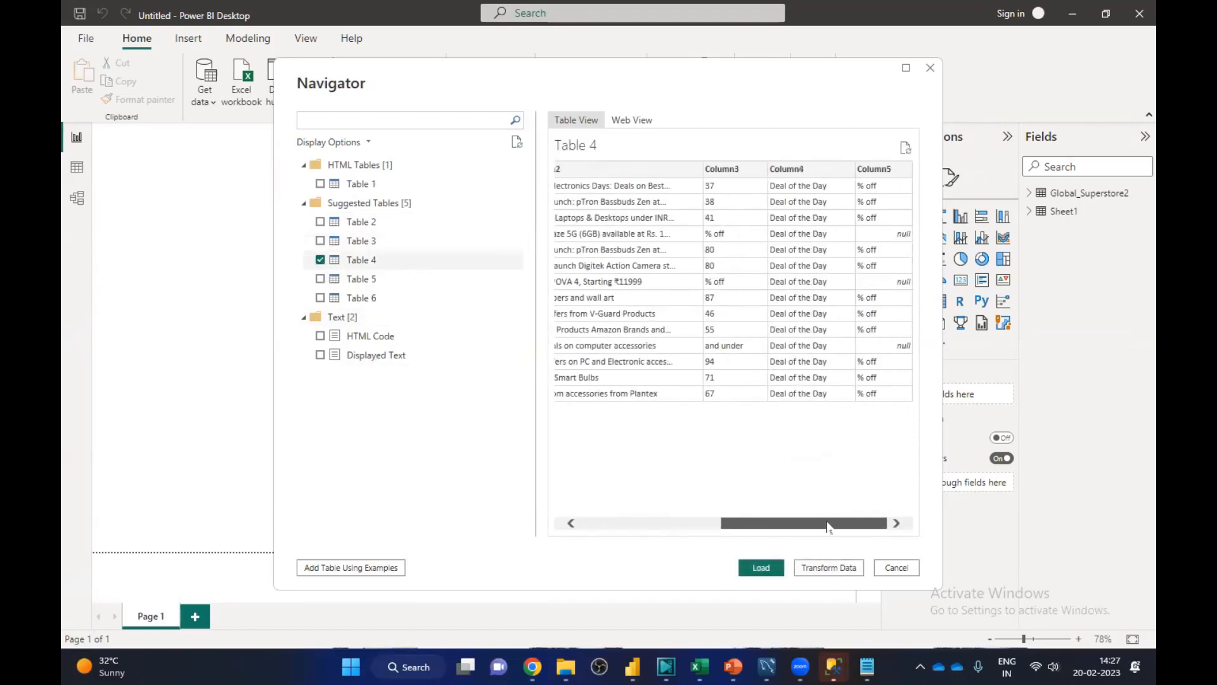
{"action": "left_click", "coordinate": [320, 260]}
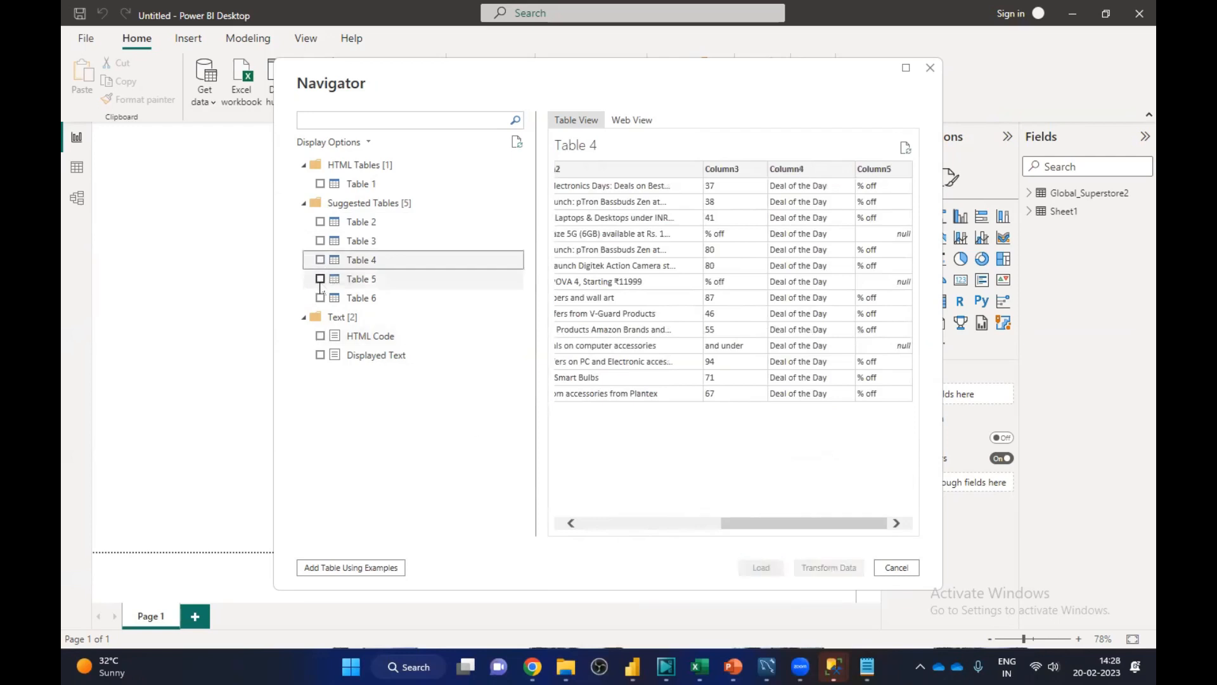
{"action": "left_click", "coordinate": [321, 280]}
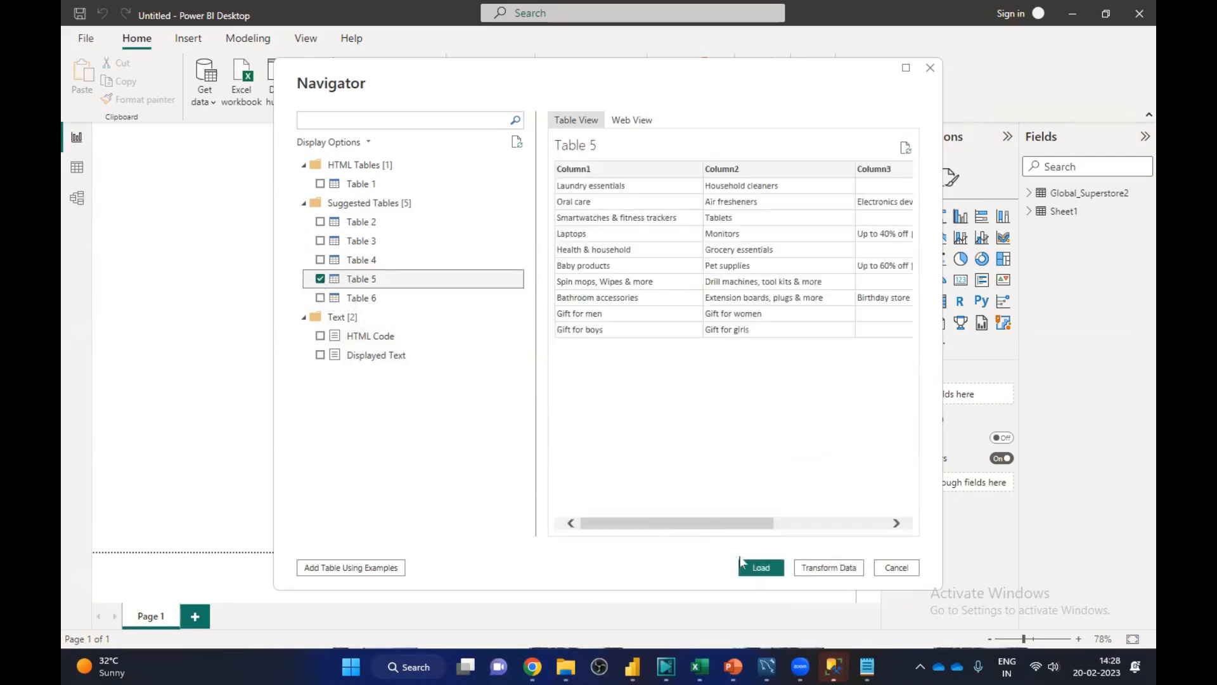
{"action": "left_click_drag", "start_coordinate": [653, 526], "coordinate": [808, 531]}
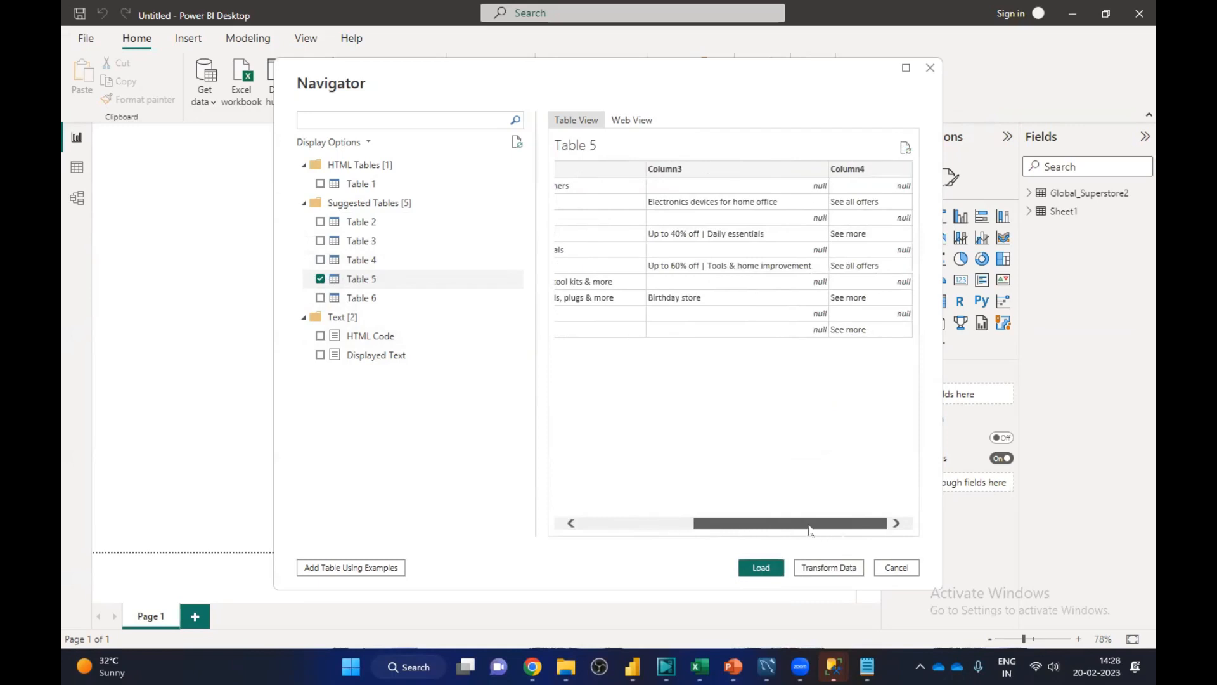
{"action": "left_click", "coordinate": [320, 280]}
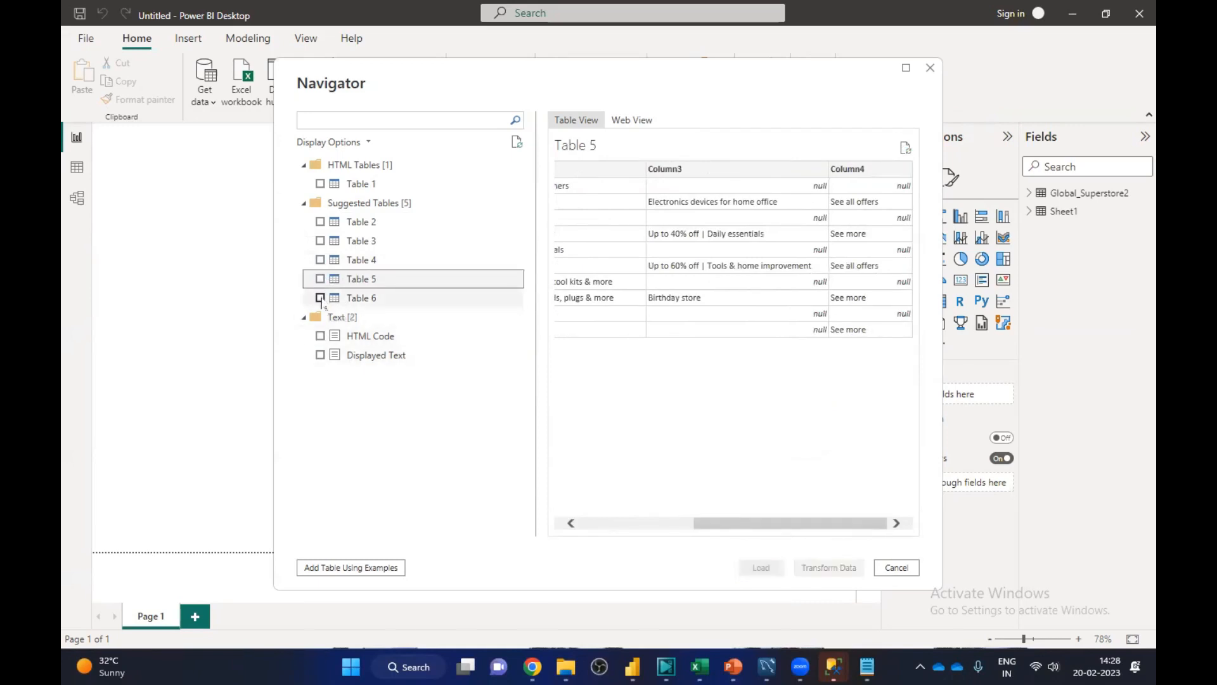
{"action": "left_click", "coordinate": [320, 298]}
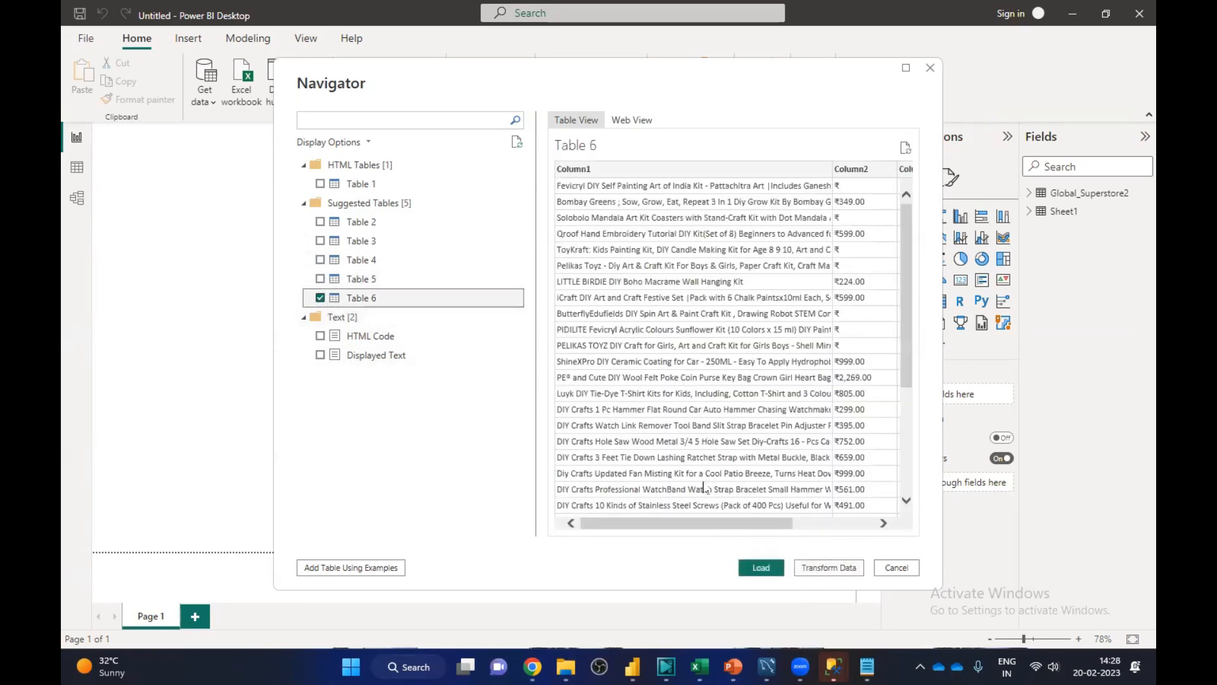
{"action": "left_click_drag", "start_coordinate": [667, 523], "coordinate": [772, 530]}
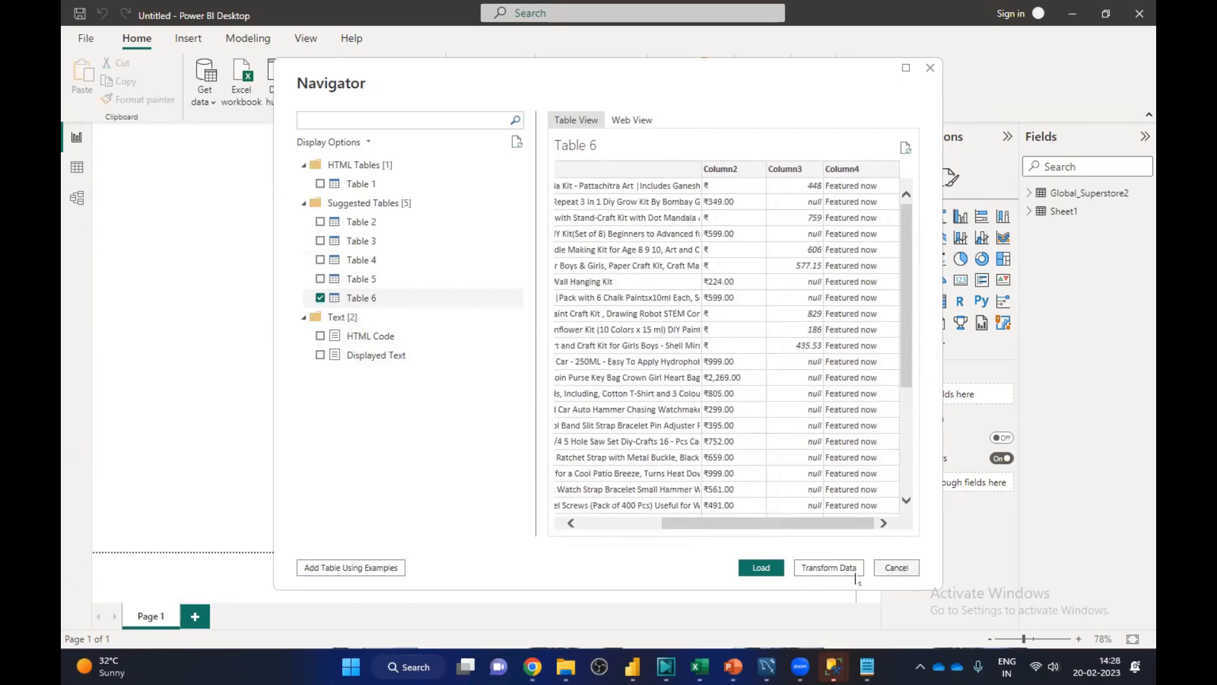
{"action": "key", "text": "Escape"}
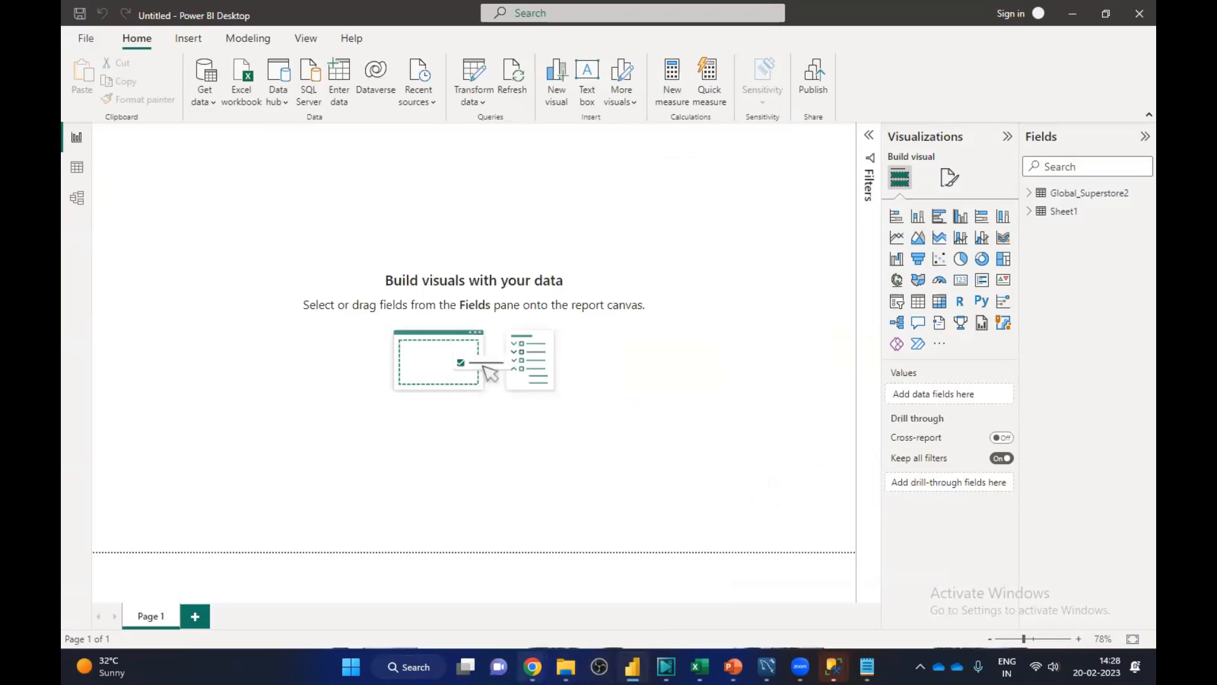
Step: Switch to the Amazon page in Chrome, open the Best Sellers page and skim its product sections
{"action": "mouse_move", "coordinate": [532, 667]}
{"action": "left_click", "coordinate": [621, 577]}
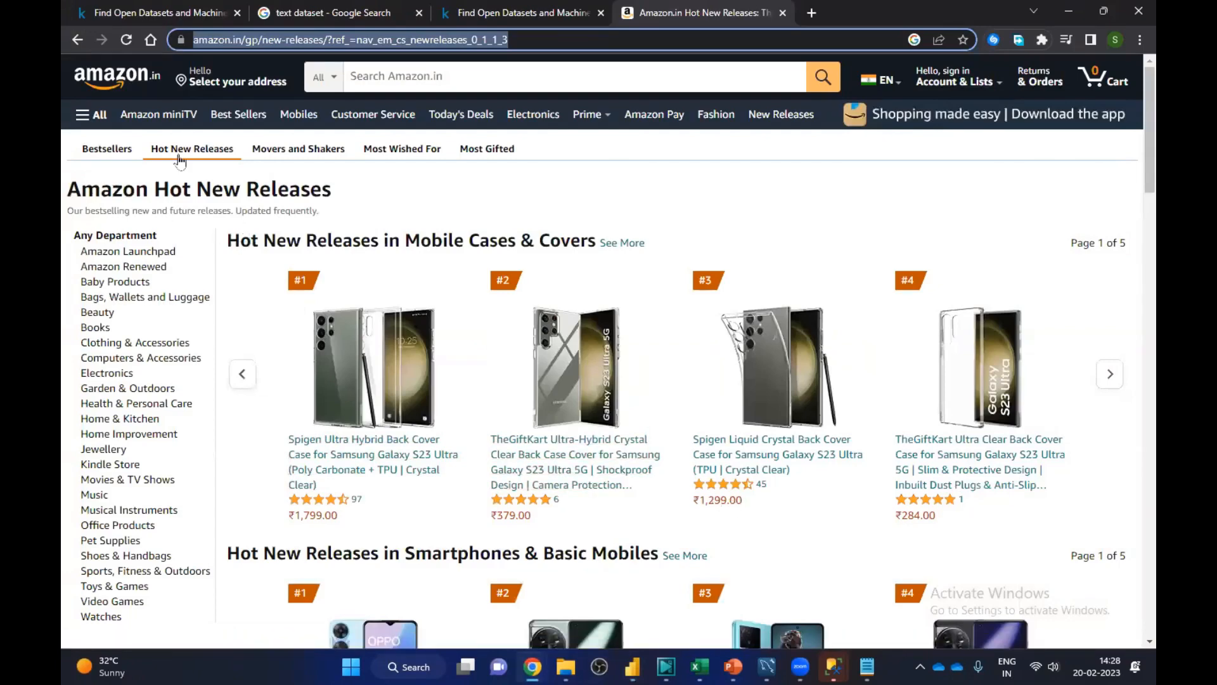
{"action": "left_click", "coordinate": [230, 124]}
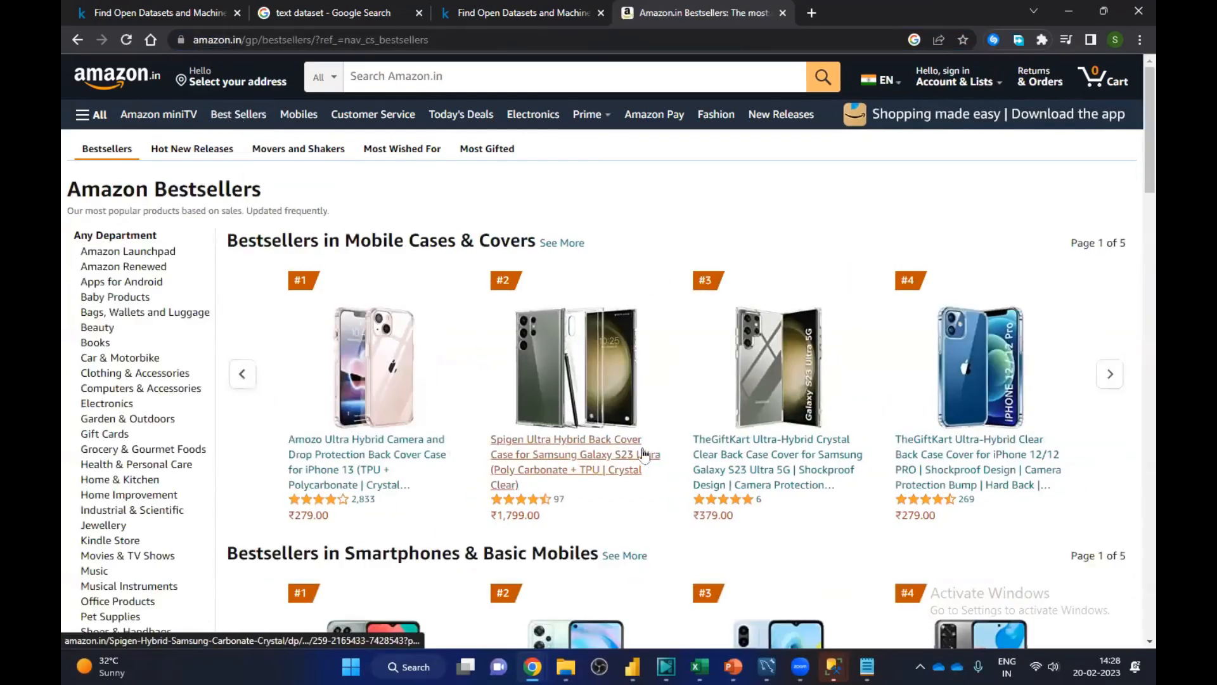
{"action": "scroll", "coordinate": [644, 452], "scroll_direction": "down", "scroll_amount": 3}
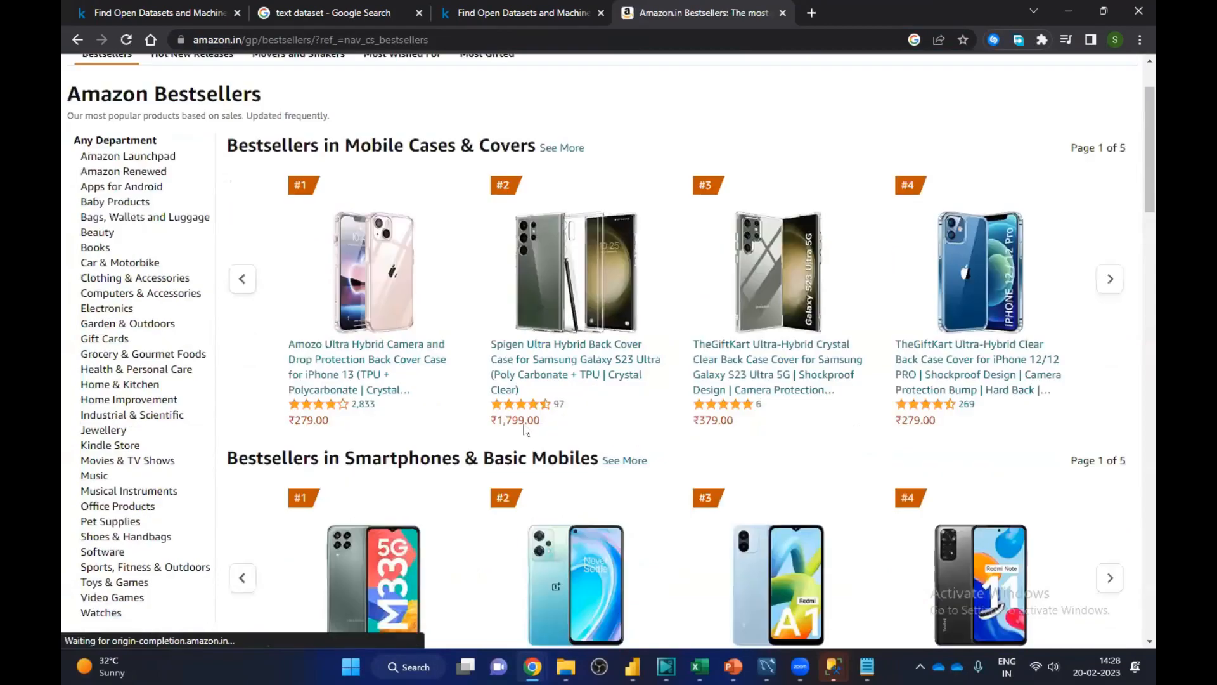
{"action": "scroll", "coordinate": [508, 420], "scroll_direction": "down", "scroll_amount": 20}
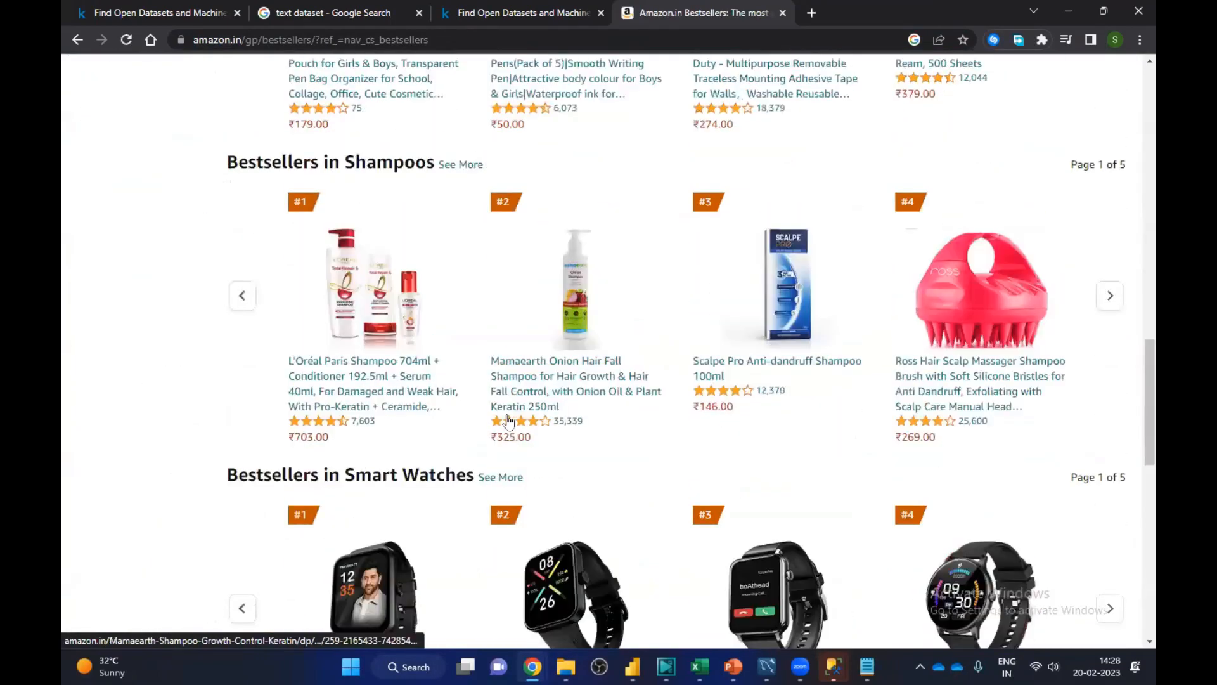
{"action": "scroll", "coordinate": [135, 261], "scroll_direction": "up", "scroll_amount": 20}
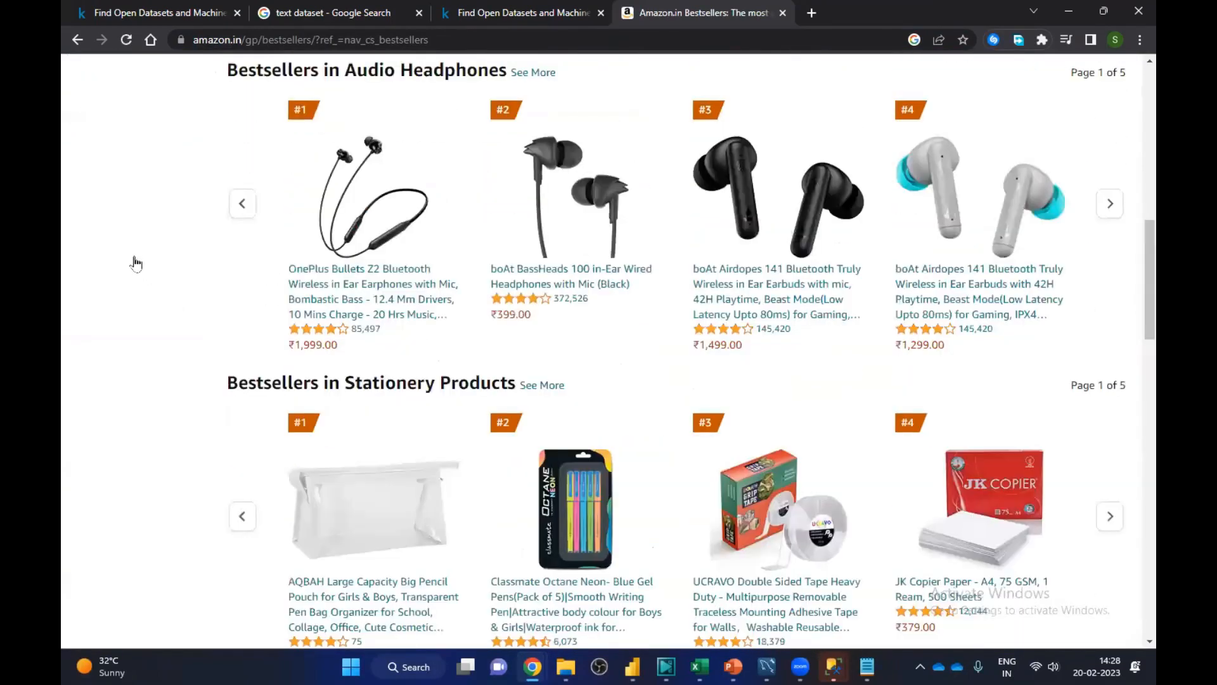
{"action": "scroll", "coordinate": [146, 261], "scroll_direction": "up", "scroll_amount": 5}
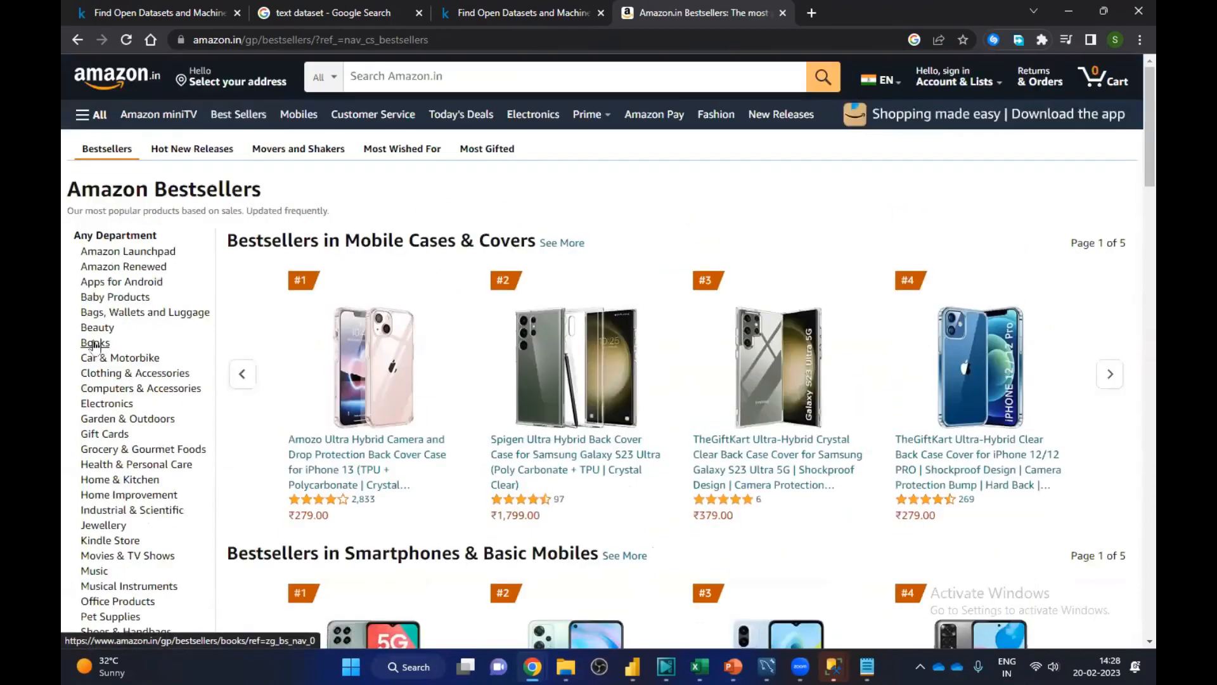
Step: Open the Books bestsellers page, copy its URL and switch back to Power BI Desktop
{"action": "left_click", "coordinate": [95, 342]}
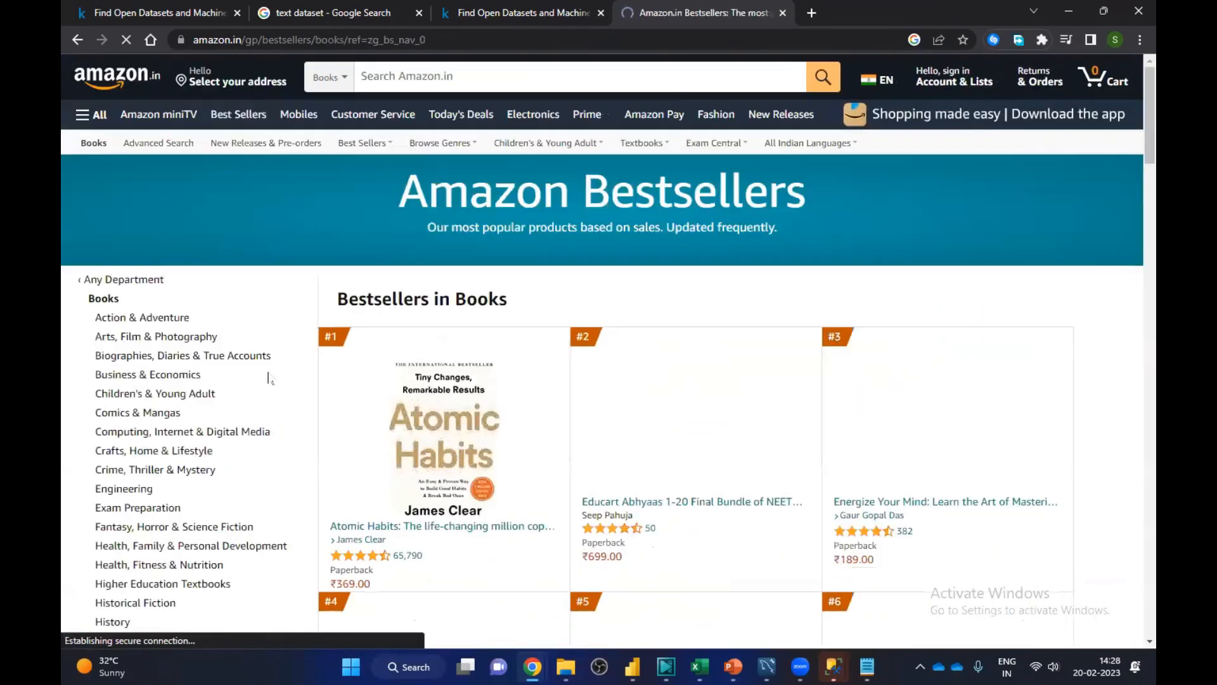
{"action": "left_click", "coordinate": [294, 41]}
{"action": "key", "text": "ctrl+c"}
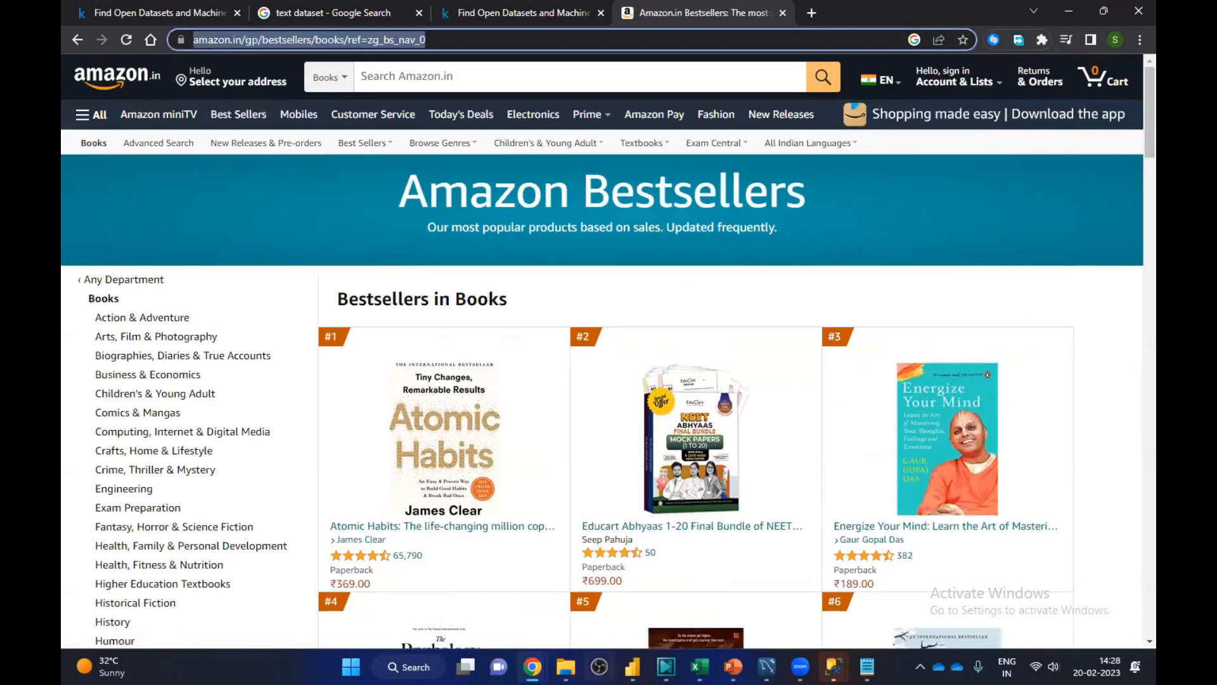
{"action": "left_click", "coordinate": [632, 666]}
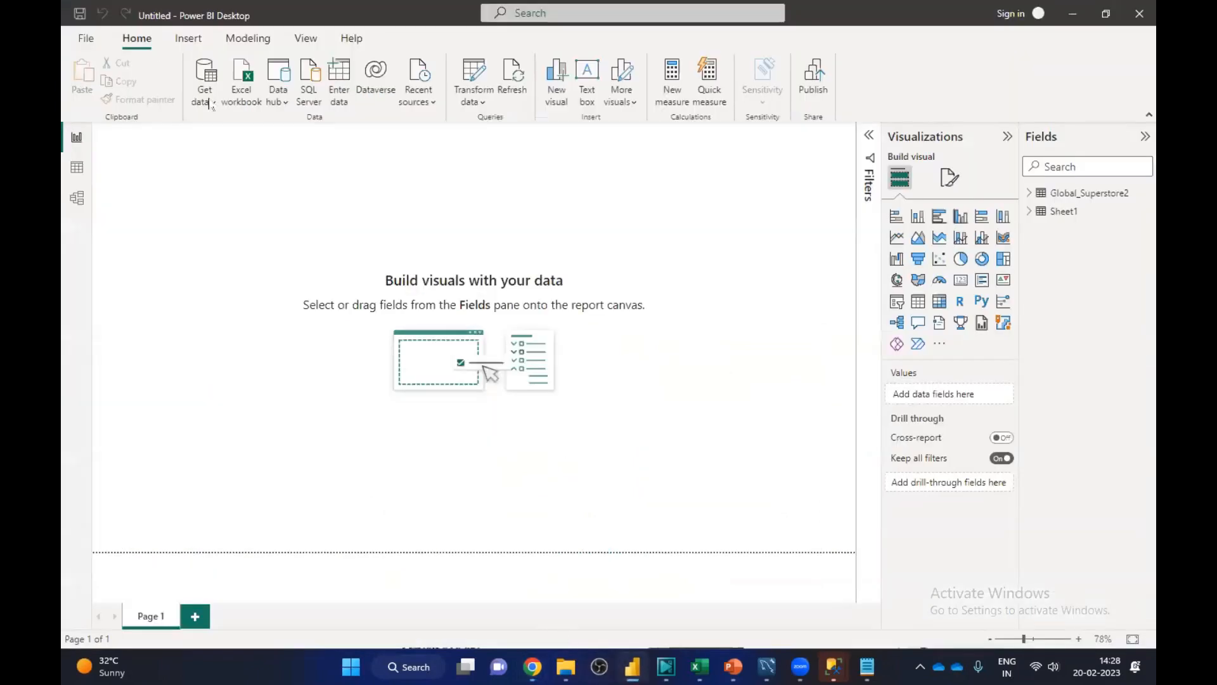
{"action": "left_click", "coordinate": [211, 103]}
{"action": "left_click", "coordinate": [231, 321]}
{"action": "key", "text": "ctrl+v"}
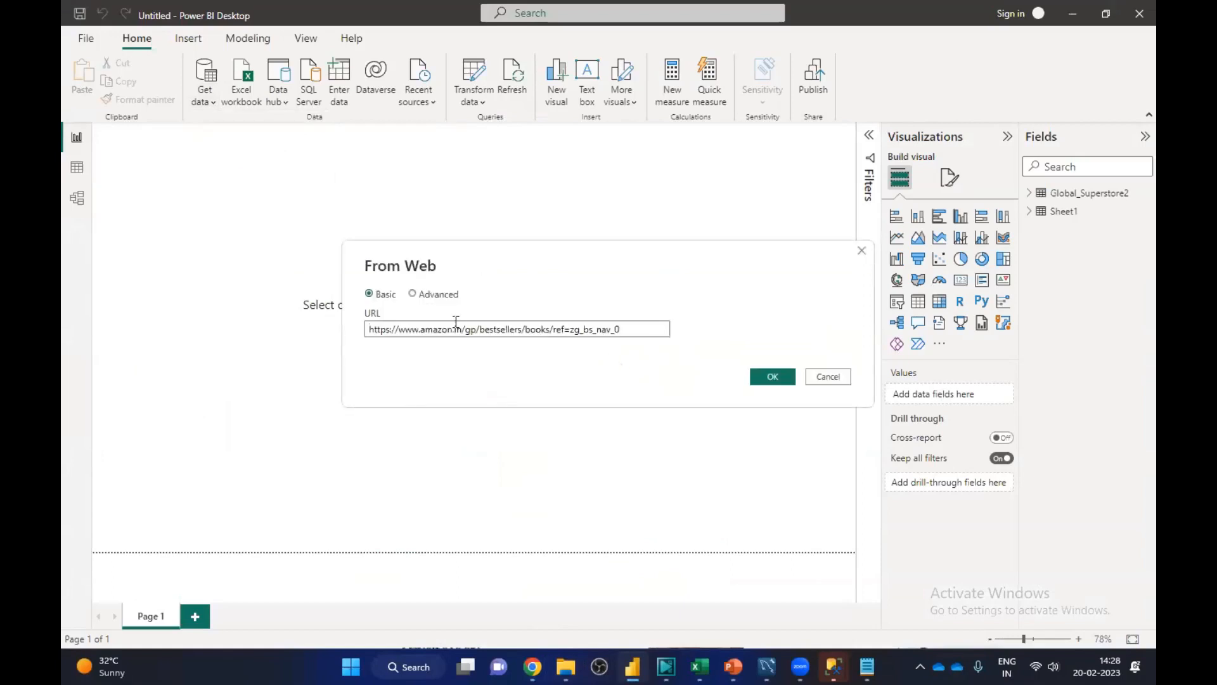
{"action": "left_click", "coordinate": [773, 376]}
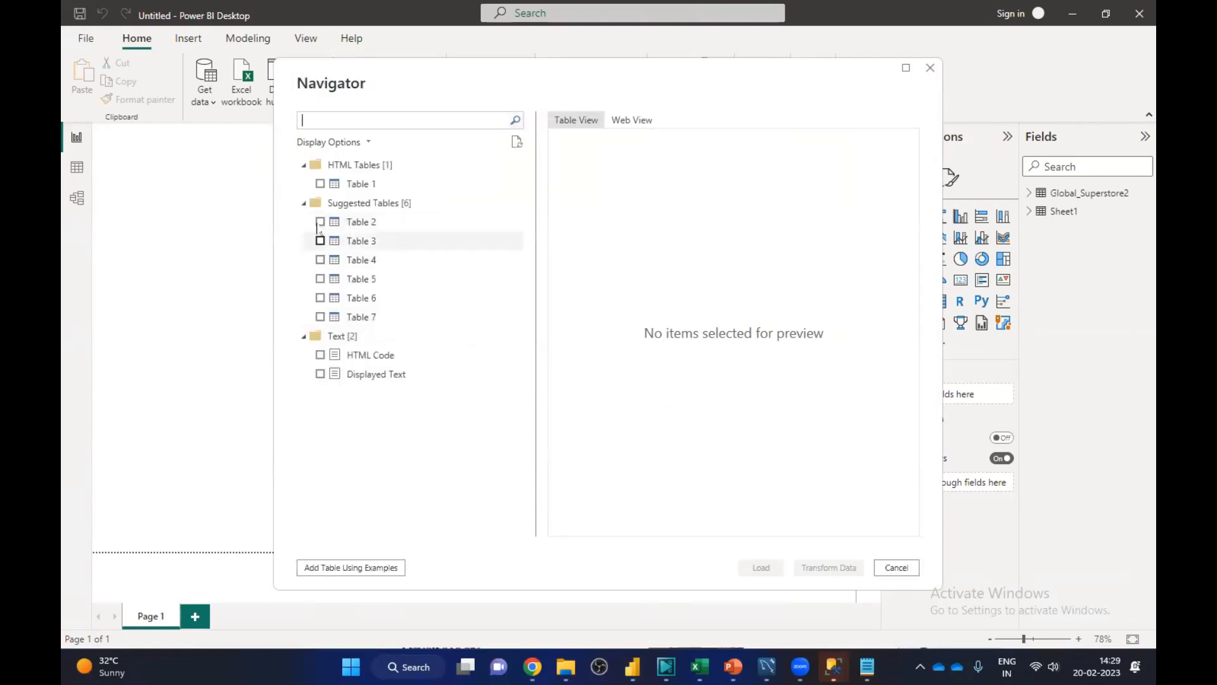
Step: Select Table 2 in the Navigator and review its preview from Column1 through Column8
{"action": "left_click", "coordinate": [320, 222]}
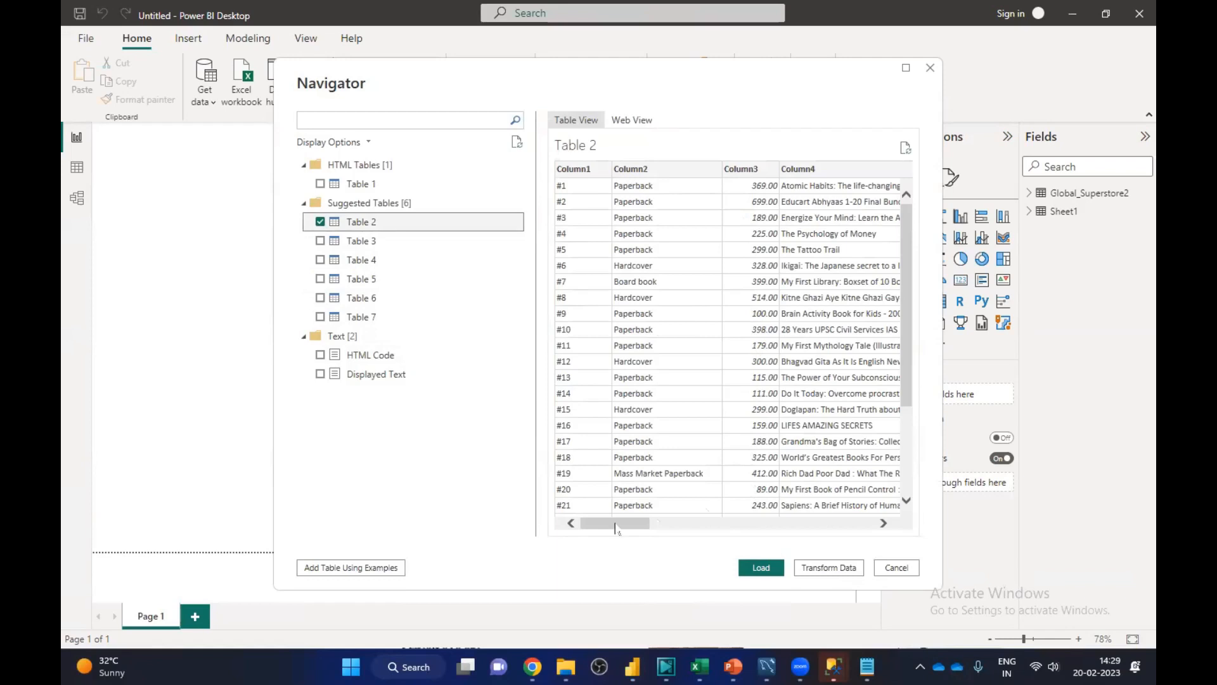
{"action": "left_click_drag", "start_coordinate": [641, 527], "coordinate": [659, 528]}
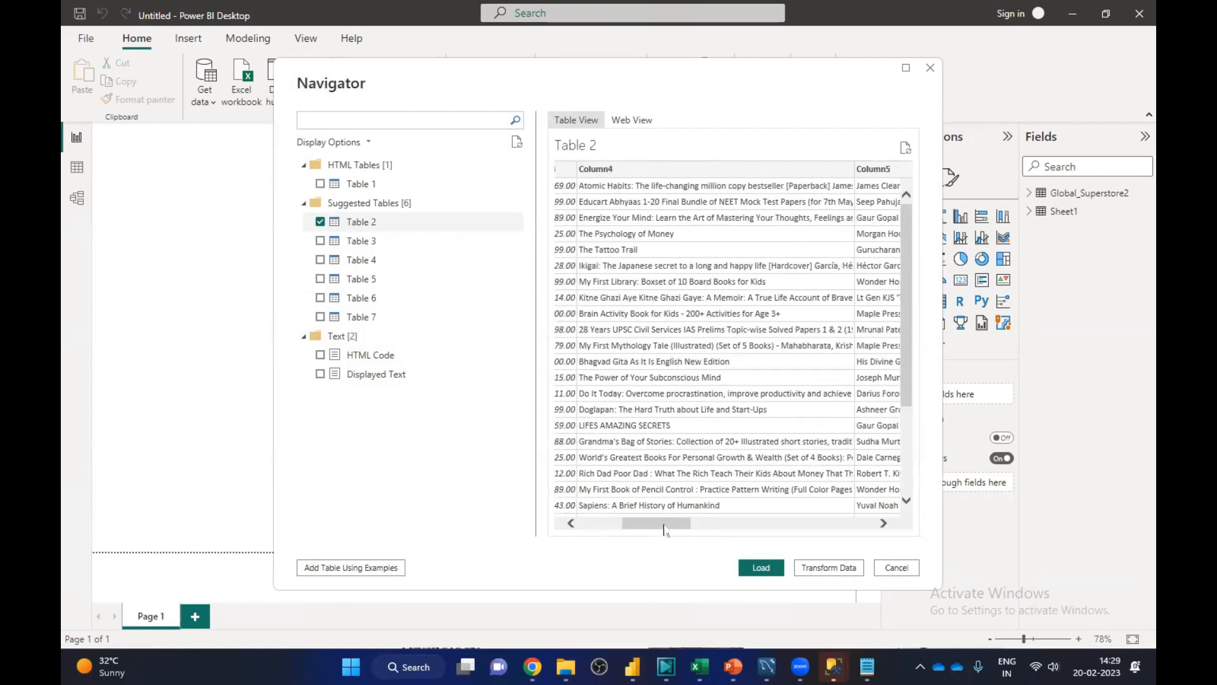
{"action": "left_click_drag", "start_coordinate": [664, 530], "coordinate": [710, 529]}
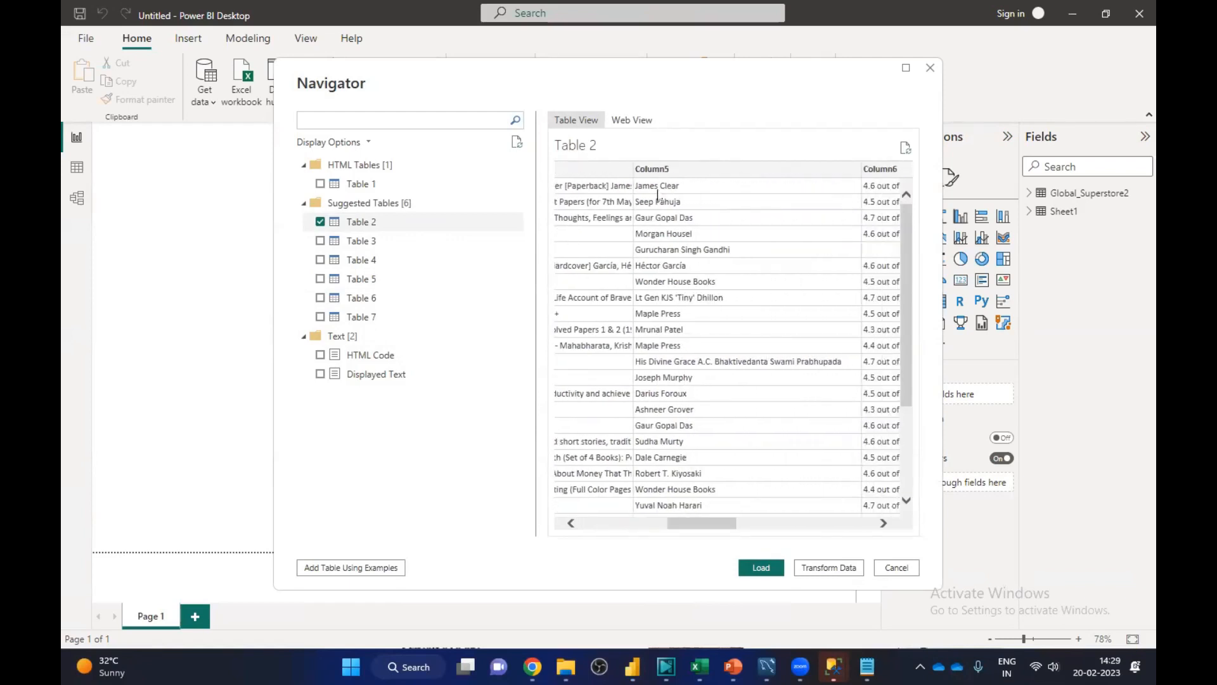
{"action": "left_click_drag", "start_coordinate": [703, 526], "coordinate": [739, 527]}
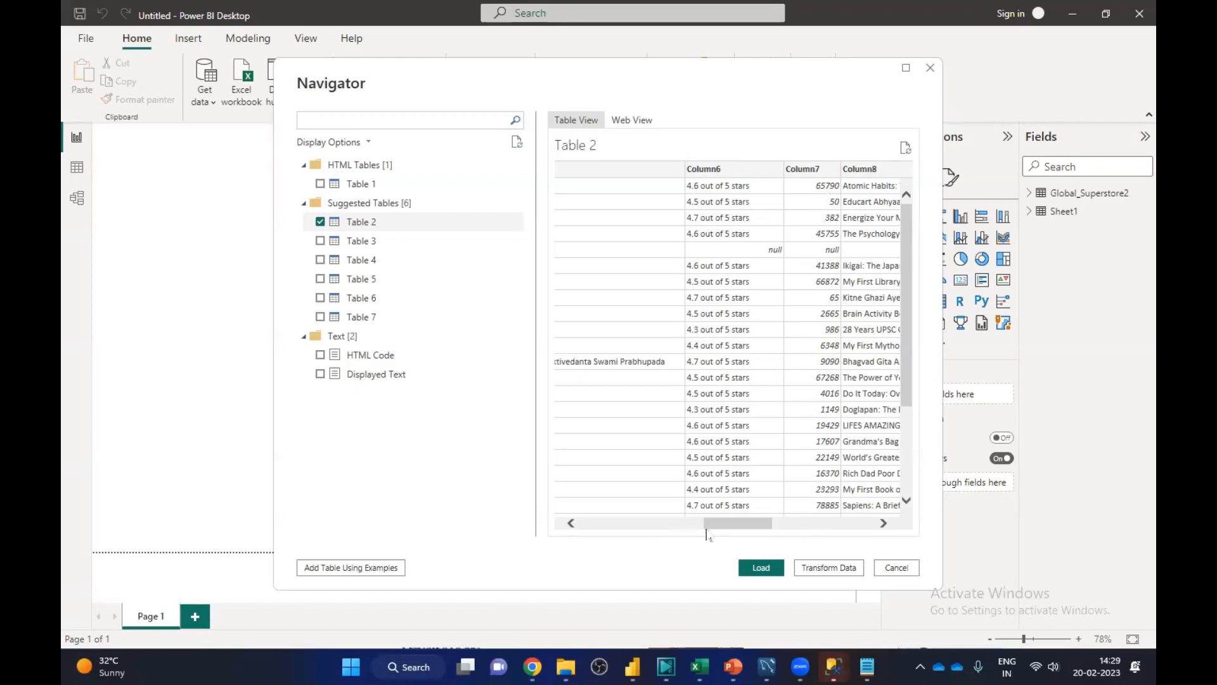
{"action": "left_click_drag", "start_coordinate": [749, 524], "coordinate": [571, 522]}
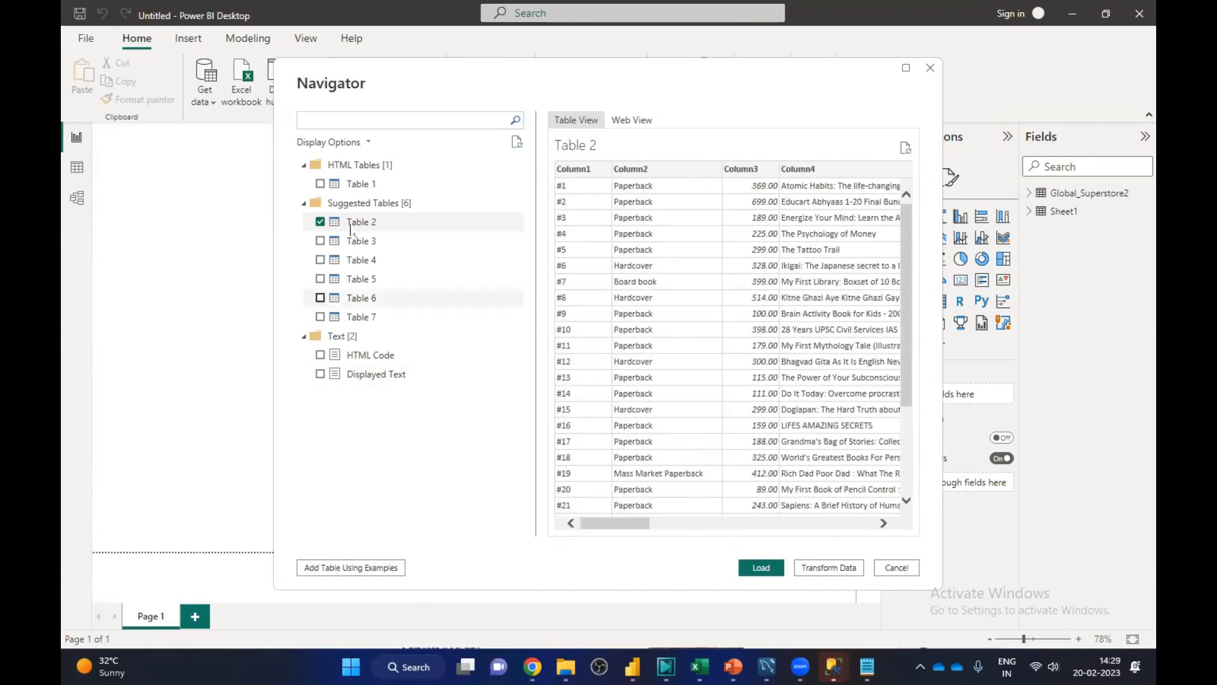
Step: Preview Table 3 and Table 4 one at a time, leaving both unselected and Table 2 selected
{"action": "left_click", "coordinate": [320, 241]}
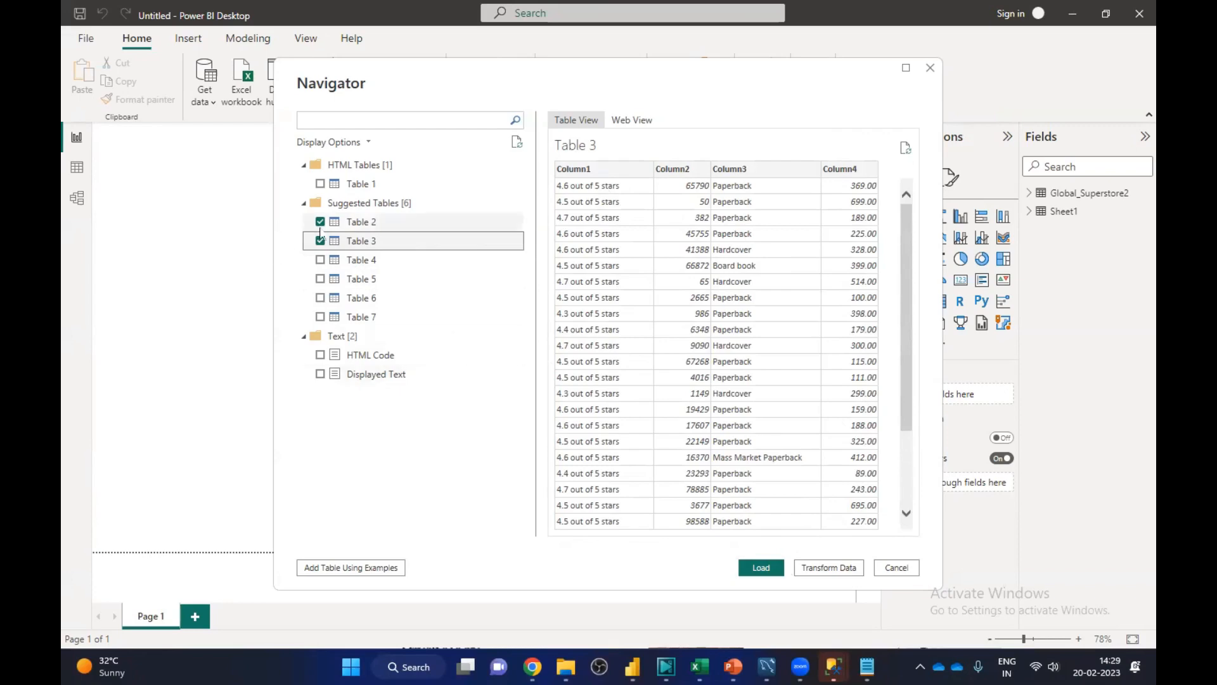
{"action": "left_click", "coordinate": [320, 241]}
{"action": "left_click", "coordinate": [320, 260]}
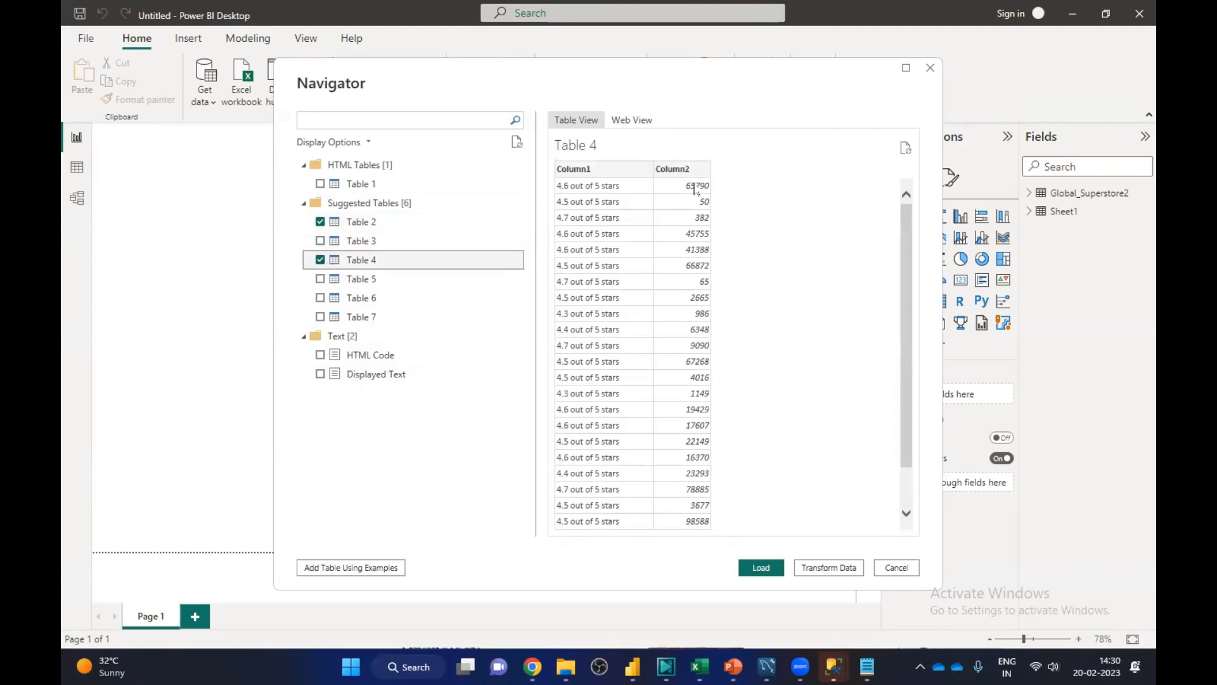
{"action": "scroll", "coordinate": [702, 488], "scroll_direction": "down", "scroll_amount": 1}
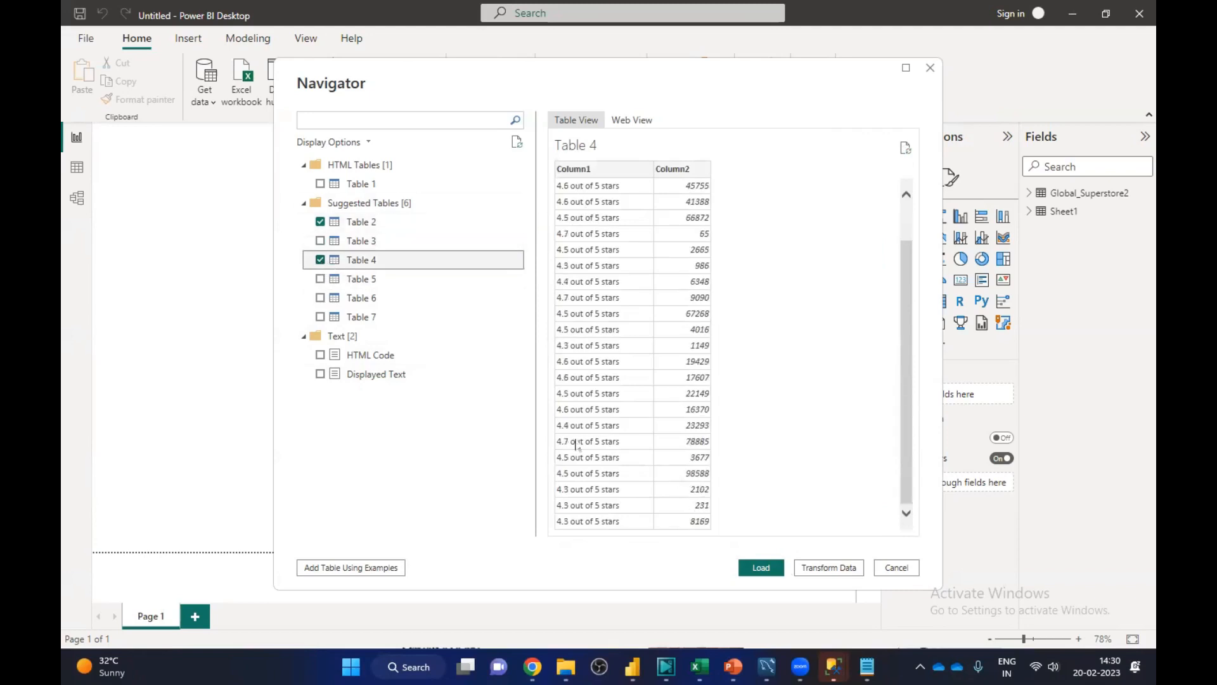
{"action": "left_click", "coordinate": [320, 260]}
Step: Preview Table 5, Table 6 and Table 7 one at a time, leave them unselected, and close the Navigator
{"action": "left_click", "coordinate": [320, 279]}
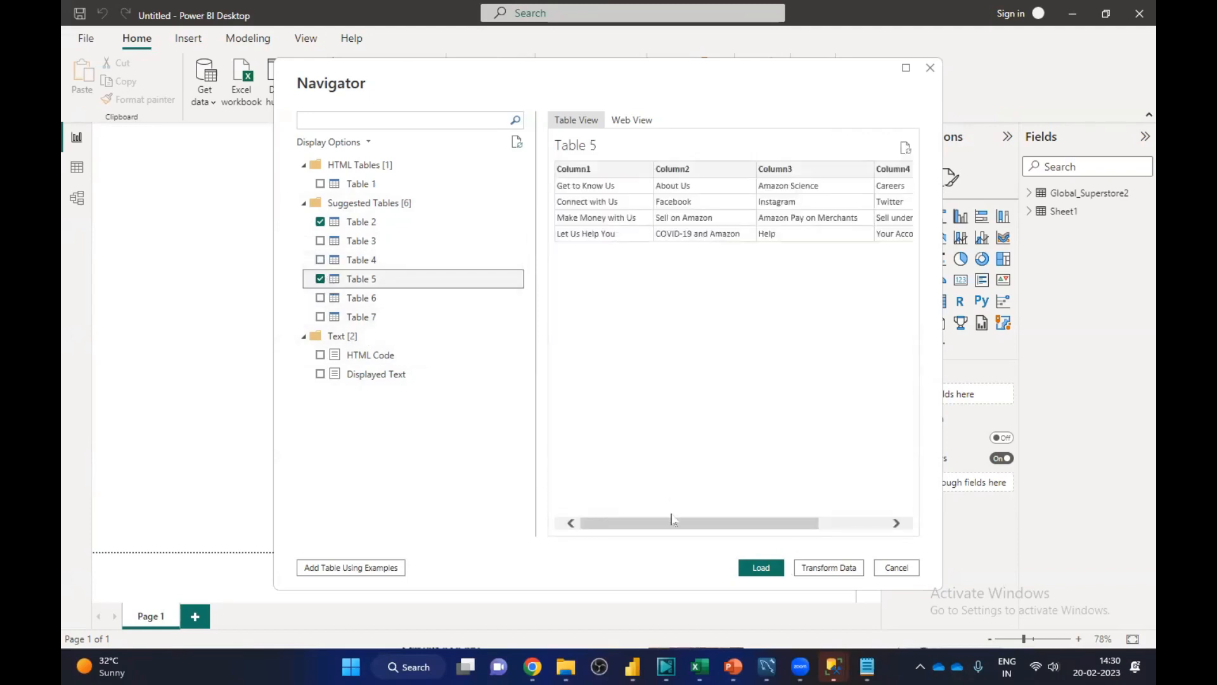
{"action": "left_click_drag", "start_coordinate": [673, 524], "coordinate": [563, 544]}
{"action": "left_click", "coordinate": [320, 279]}
{"action": "left_click", "coordinate": [321, 299]}
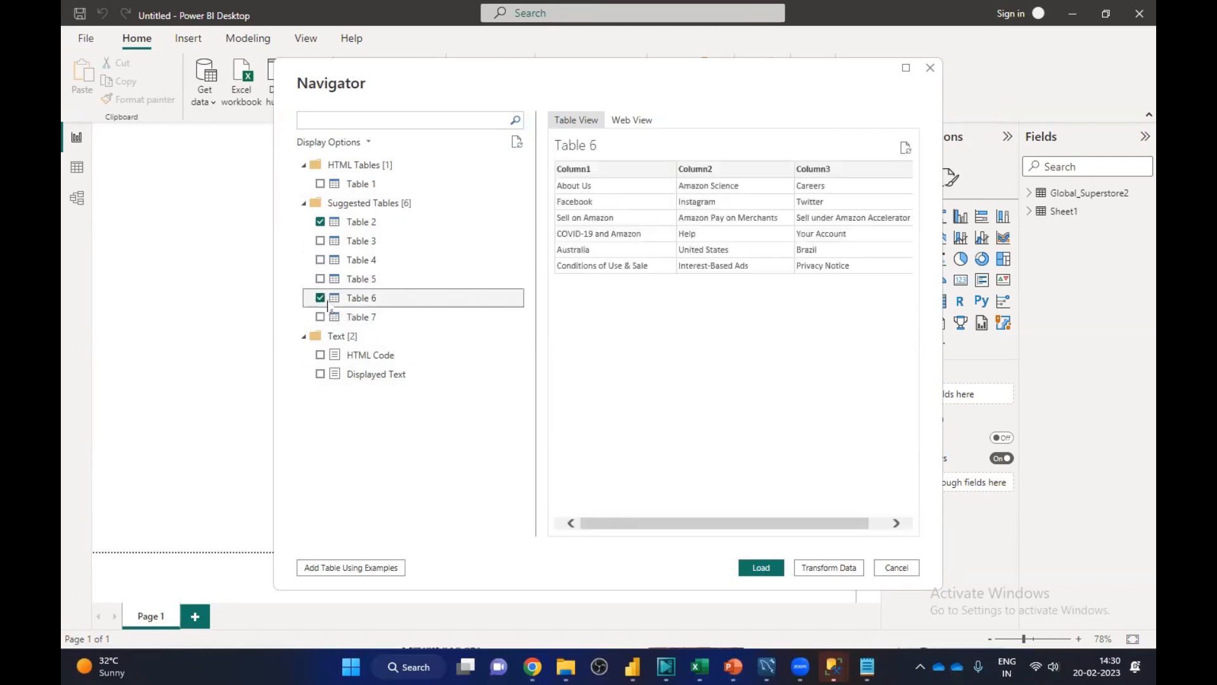
{"action": "left_click", "coordinate": [320, 298]}
{"action": "left_click", "coordinate": [320, 317]}
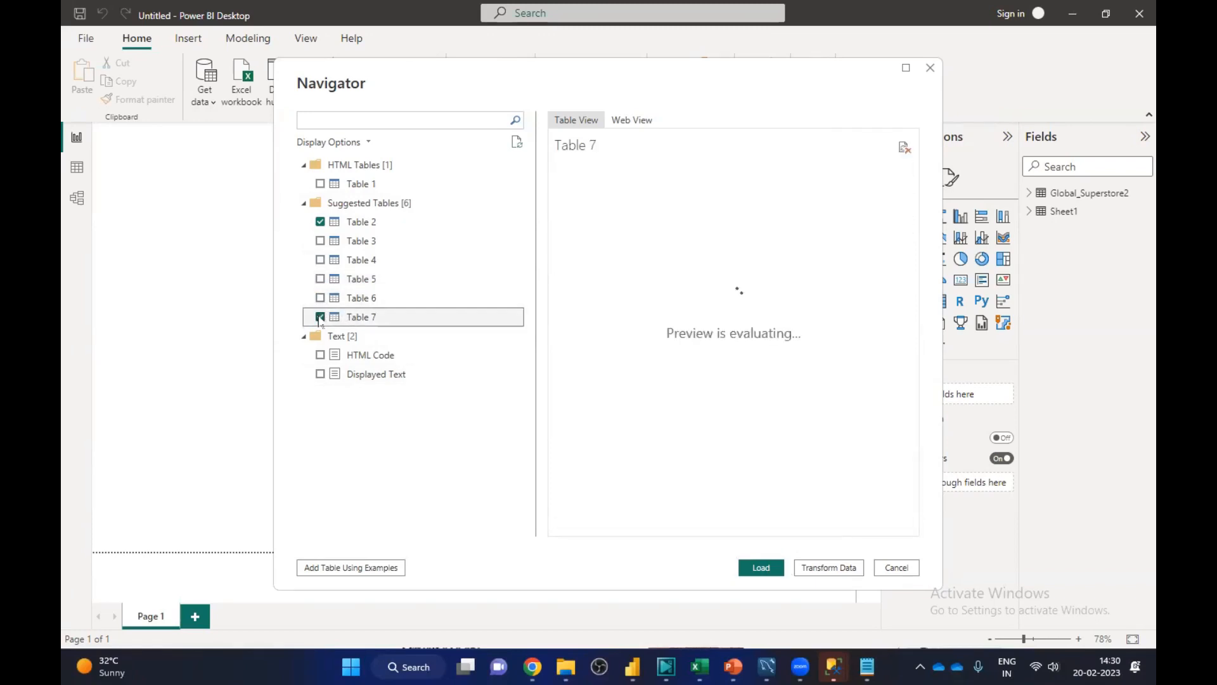
{"action": "left_click", "coordinate": [320, 317]}
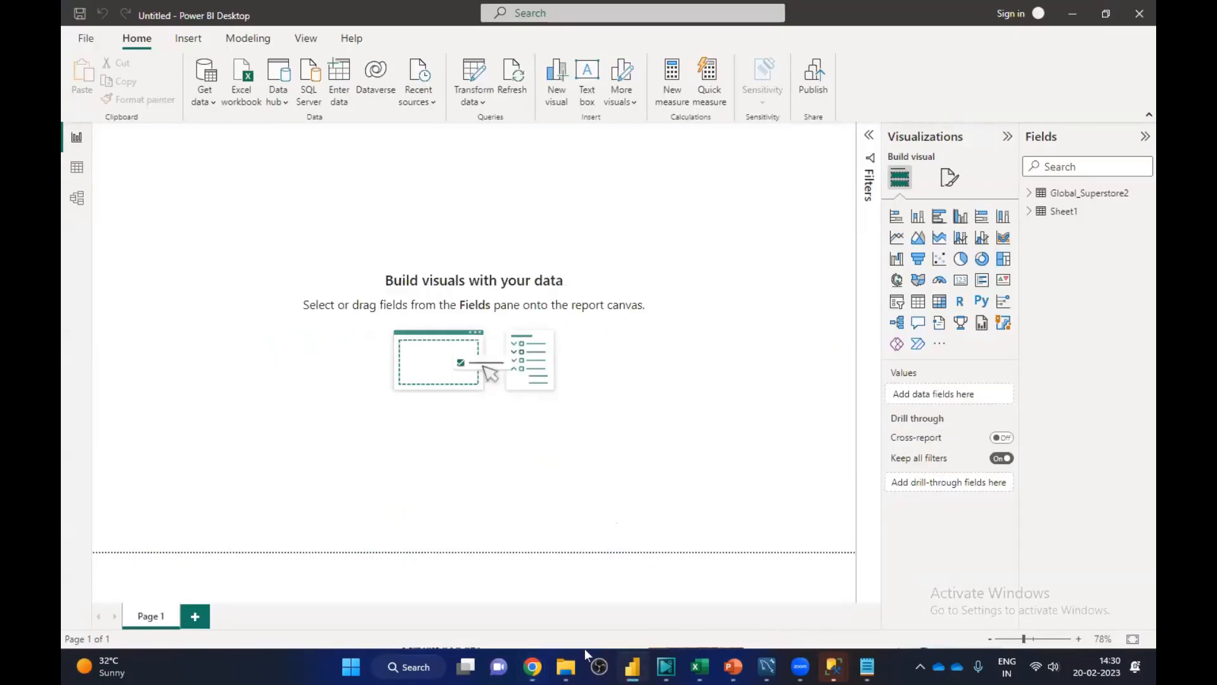
Step: Switch to the Amazon page in Chrome and search for "laptop"
{"action": "left_click", "coordinate": [534, 668]}
{"action": "left_click", "coordinate": [600, 616]}
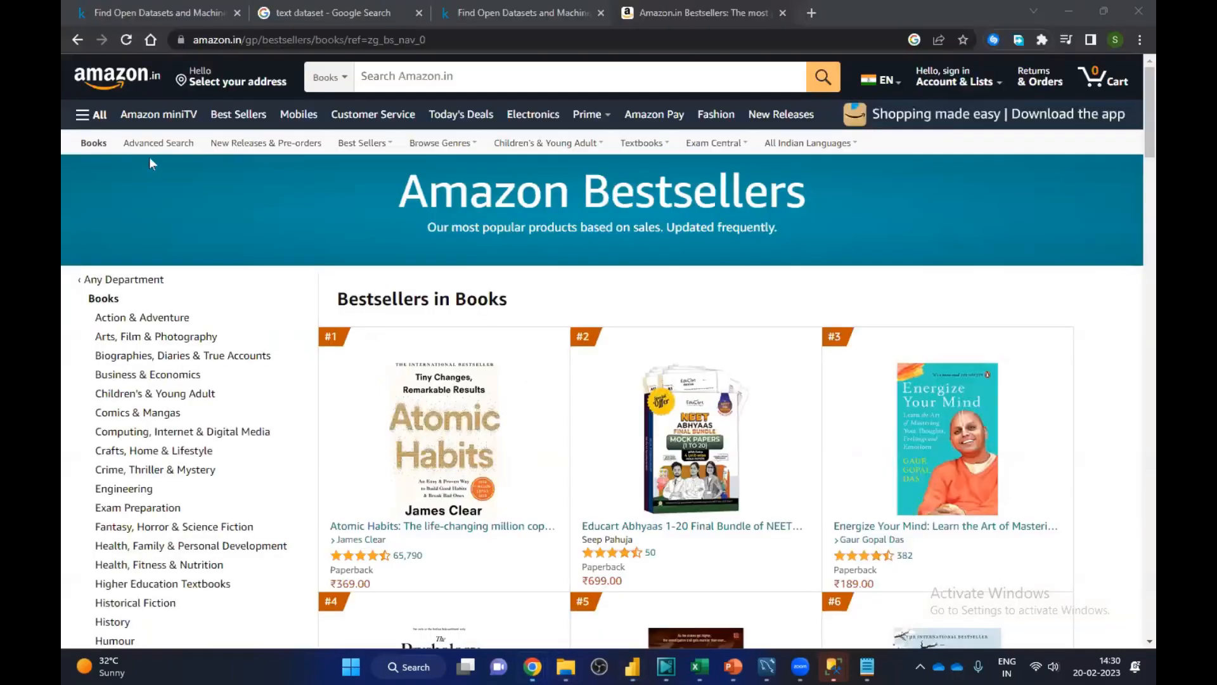
{"action": "left_click", "coordinate": [433, 73]}
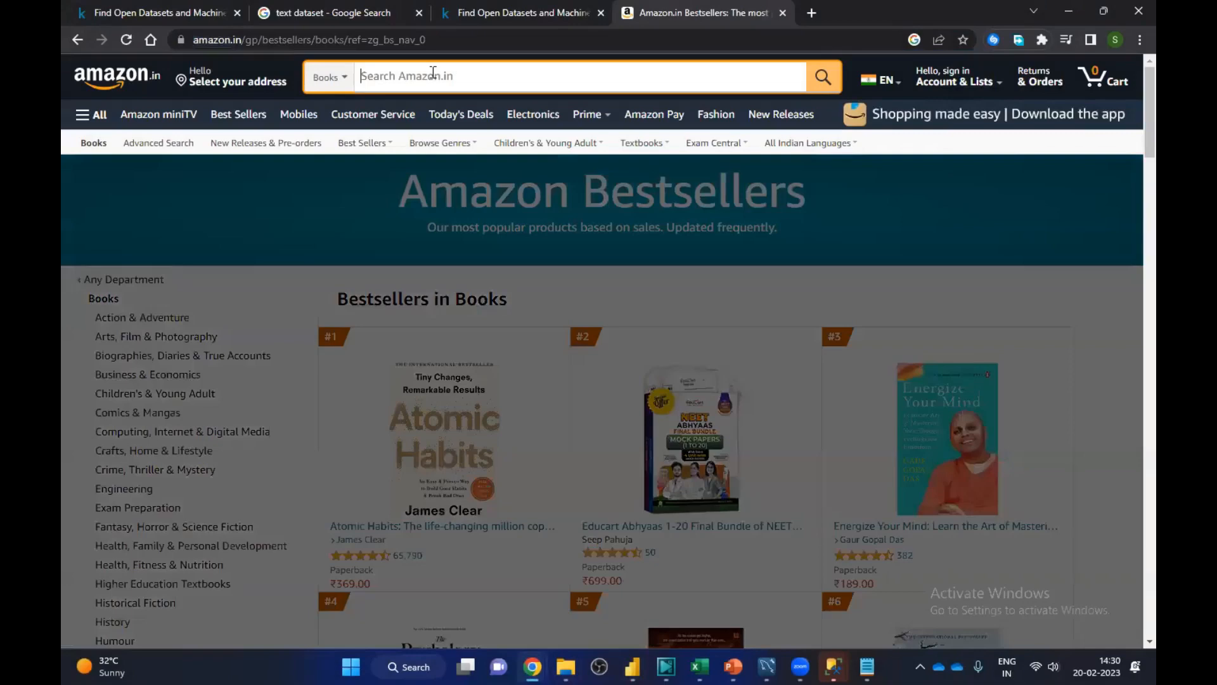
{"action": "type", "text": "laptop"}
{"action": "key", "text": "Return"}
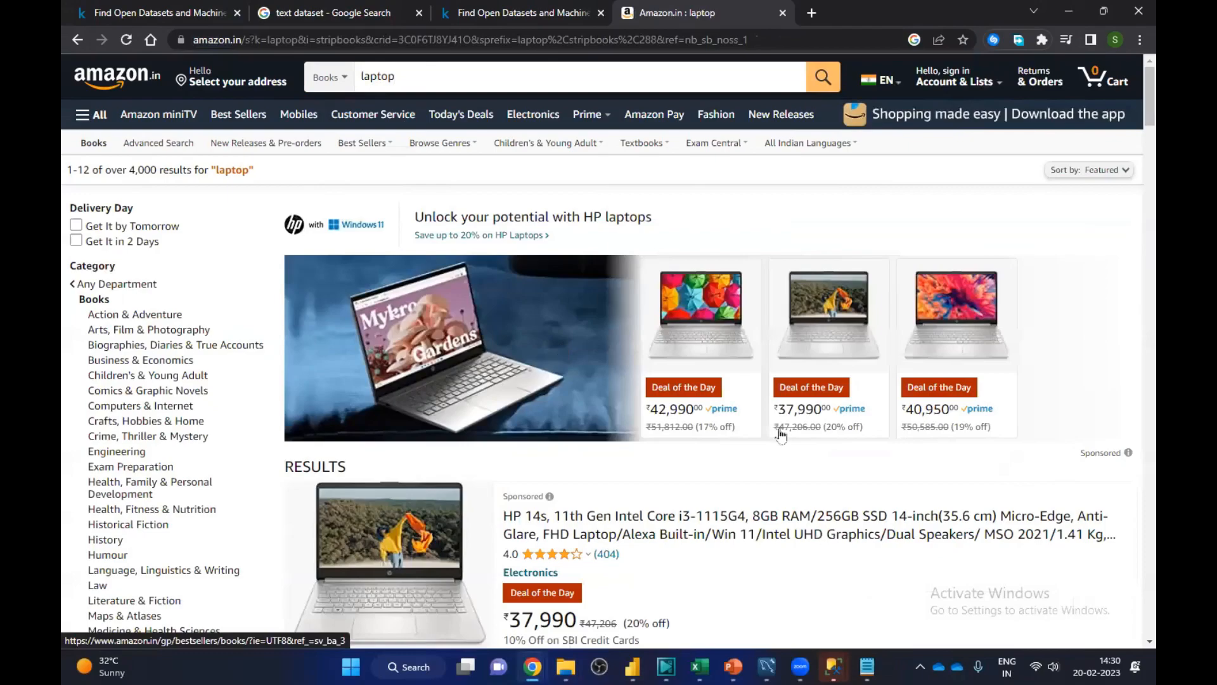
Step: Skim the laptop search results and the category, review and price filters beside them
{"action": "scroll", "coordinate": [773, 422], "scroll_direction": "down", "scroll_amount": 15}
{"action": "scroll", "coordinate": [745, 406], "scroll_direction": "down", "scroll_amount": 20}
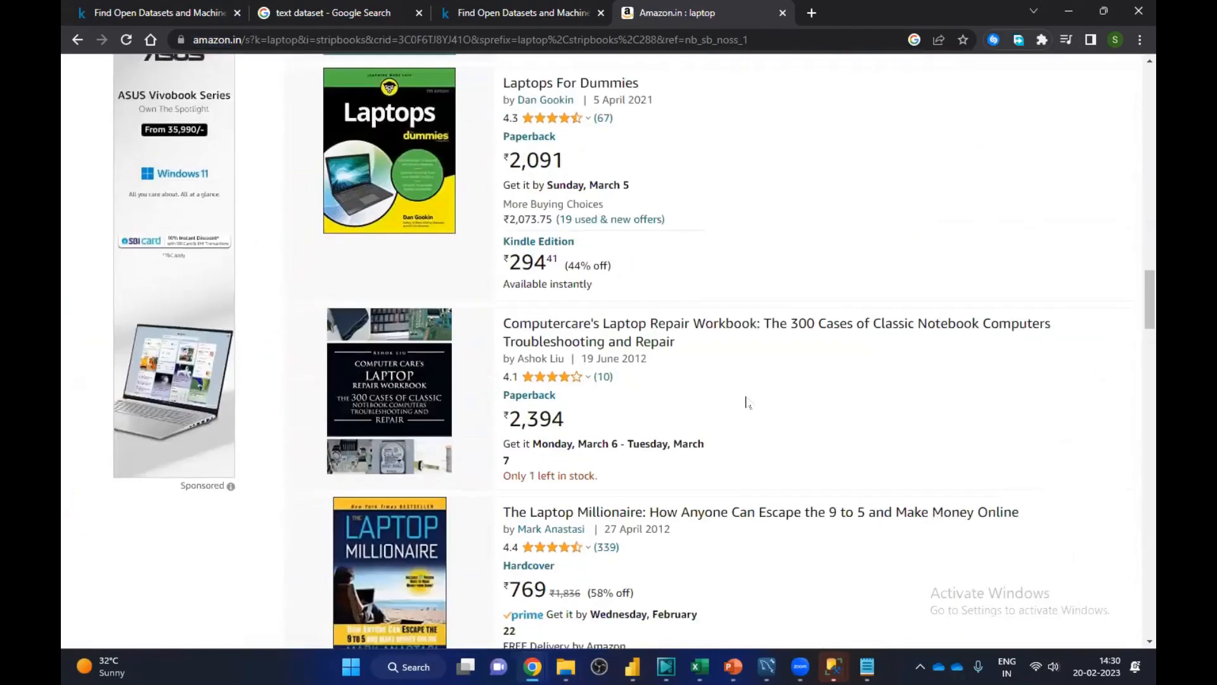
{"action": "scroll", "coordinate": [680, 402], "scroll_direction": "down", "scroll_amount": 20}
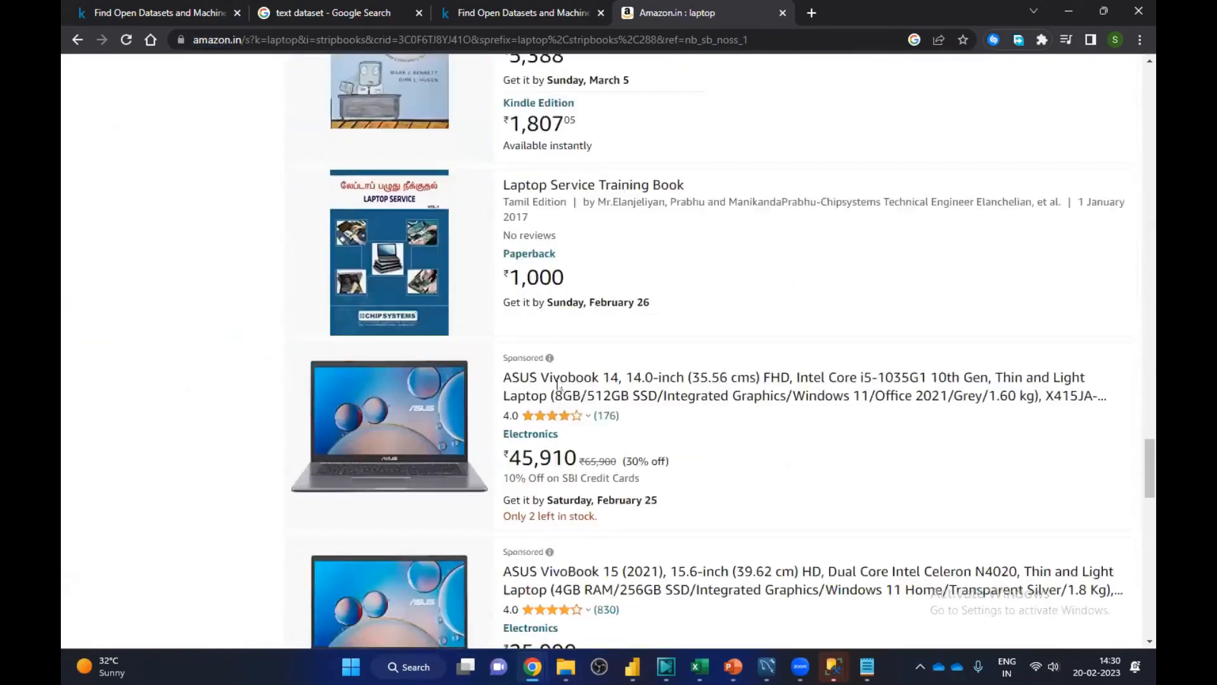
{"action": "scroll", "coordinate": [558, 384], "scroll_direction": "up", "scroll_amount": 20}
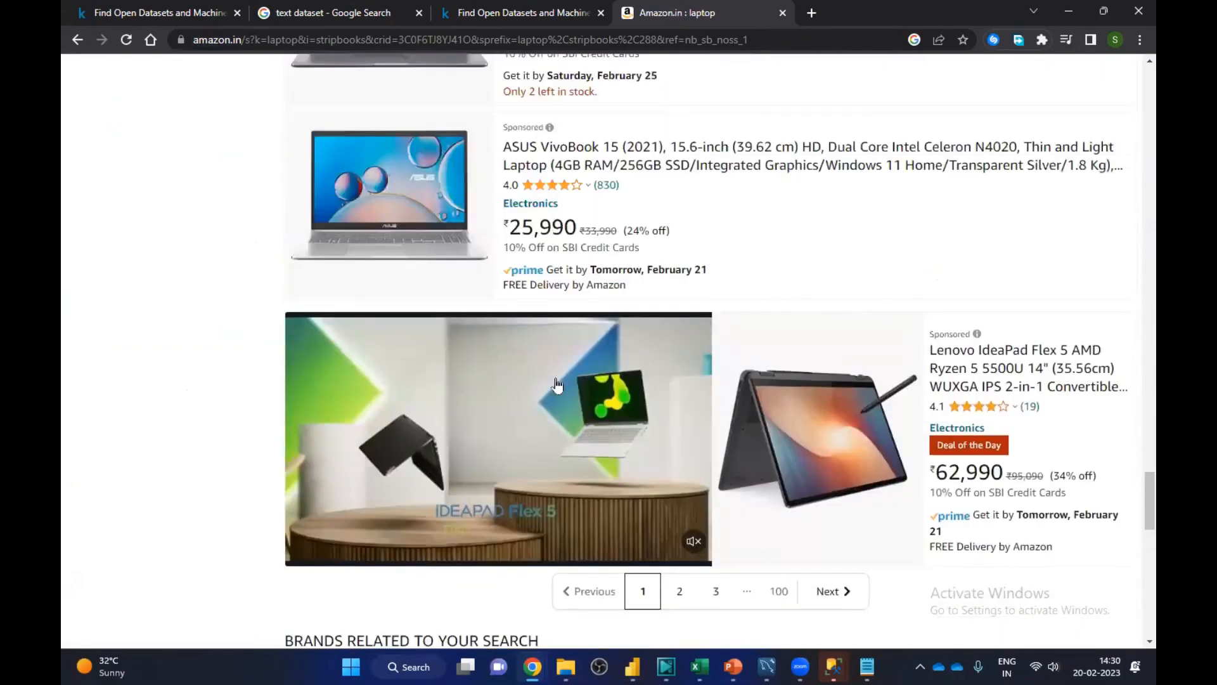
{"action": "scroll", "coordinate": [134, 299], "scroll_direction": "up", "scroll_amount": 20}
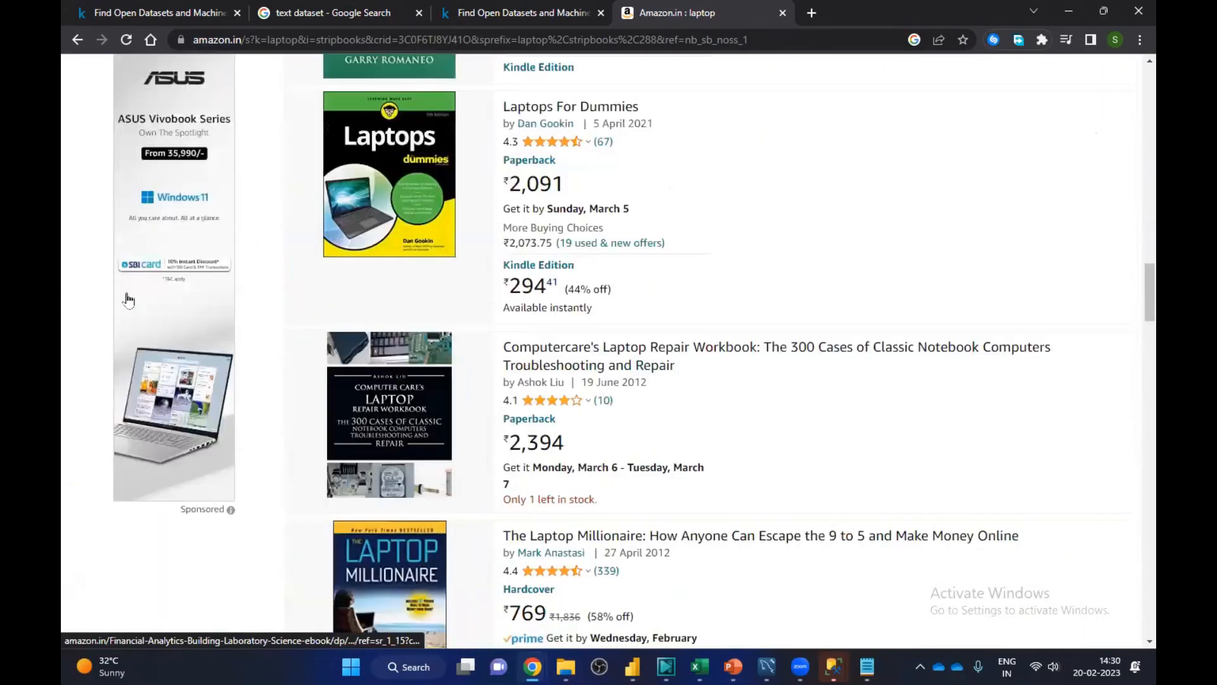
{"action": "scroll", "coordinate": [129, 300], "scroll_direction": "up", "scroll_amount": 3}
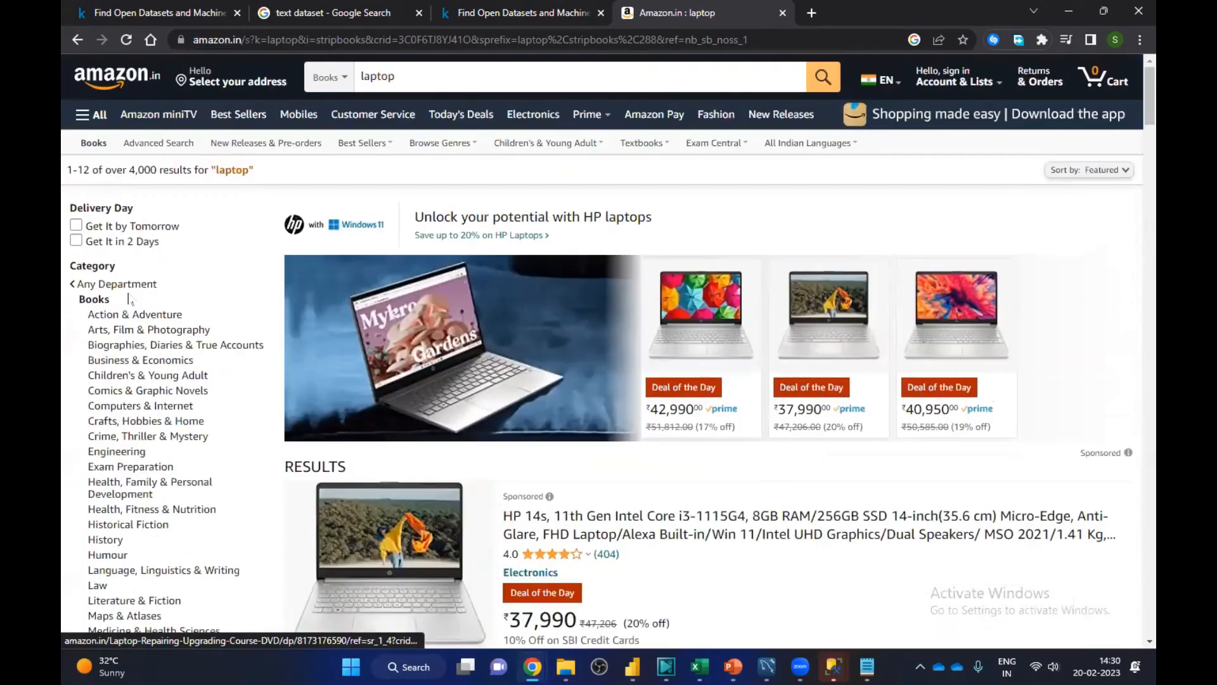
{"action": "scroll", "coordinate": [129, 301], "scroll_direction": "down", "scroll_amount": 8}
{"action": "scroll", "coordinate": [128, 303], "scroll_direction": "down", "scroll_amount": 3}
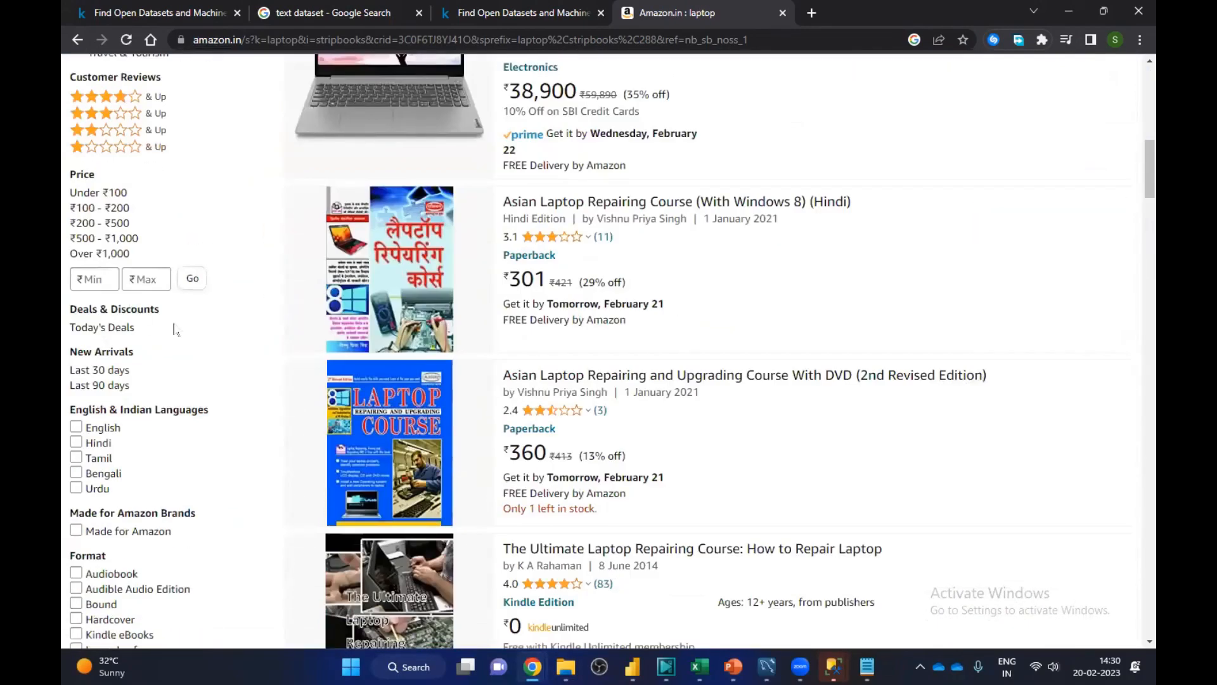
{"action": "scroll", "coordinate": [175, 329], "scroll_direction": "up", "scroll_amount": 10}
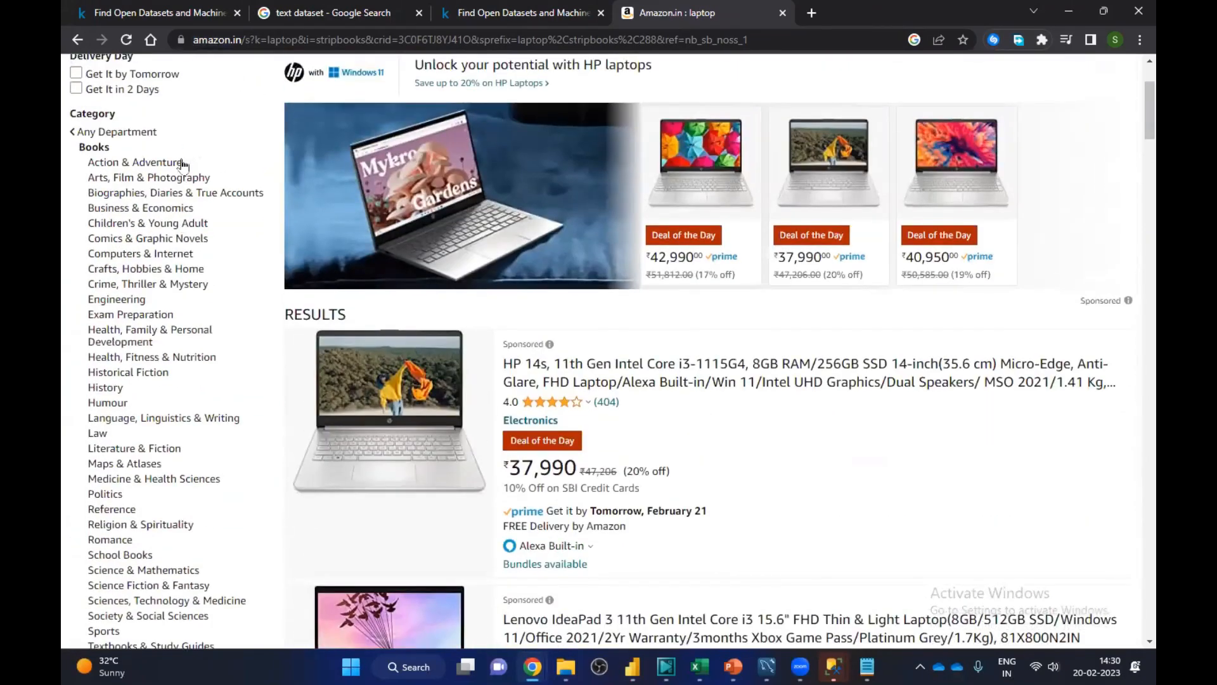
{"action": "scroll", "coordinate": [180, 168], "scroll_direction": "up", "scroll_amount": 1}
{"action": "scroll", "coordinate": [200, 183], "scroll_direction": "up", "scroll_amount": 1}
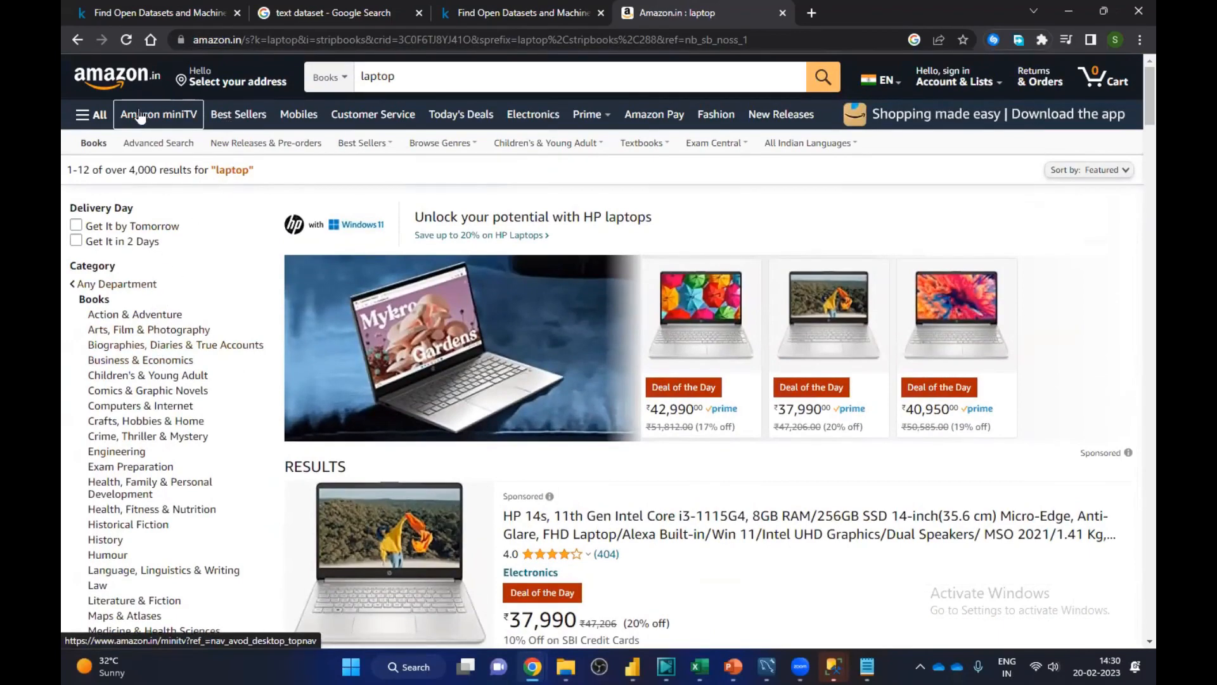
Step: Open the All Mobile Phones page from the Mobiles, Computers category and look through its sections and filters
{"action": "left_click", "coordinate": [89, 116]}
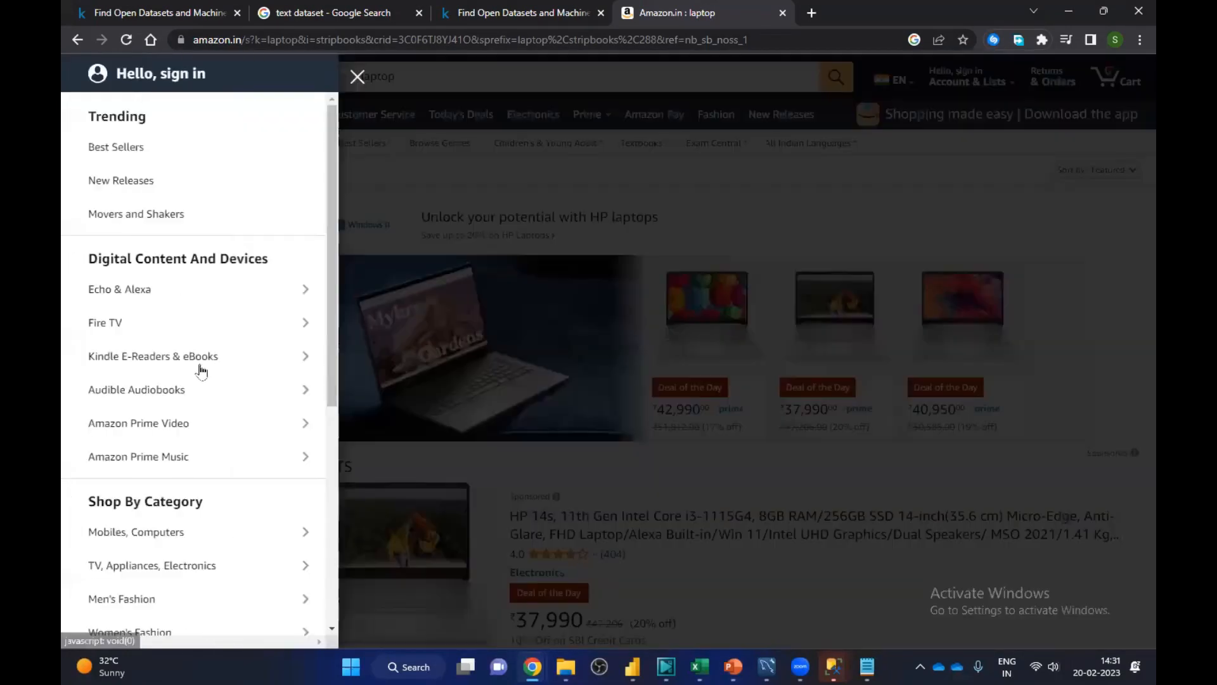
{"action": "left_click", "coordinate": [211, 533]}
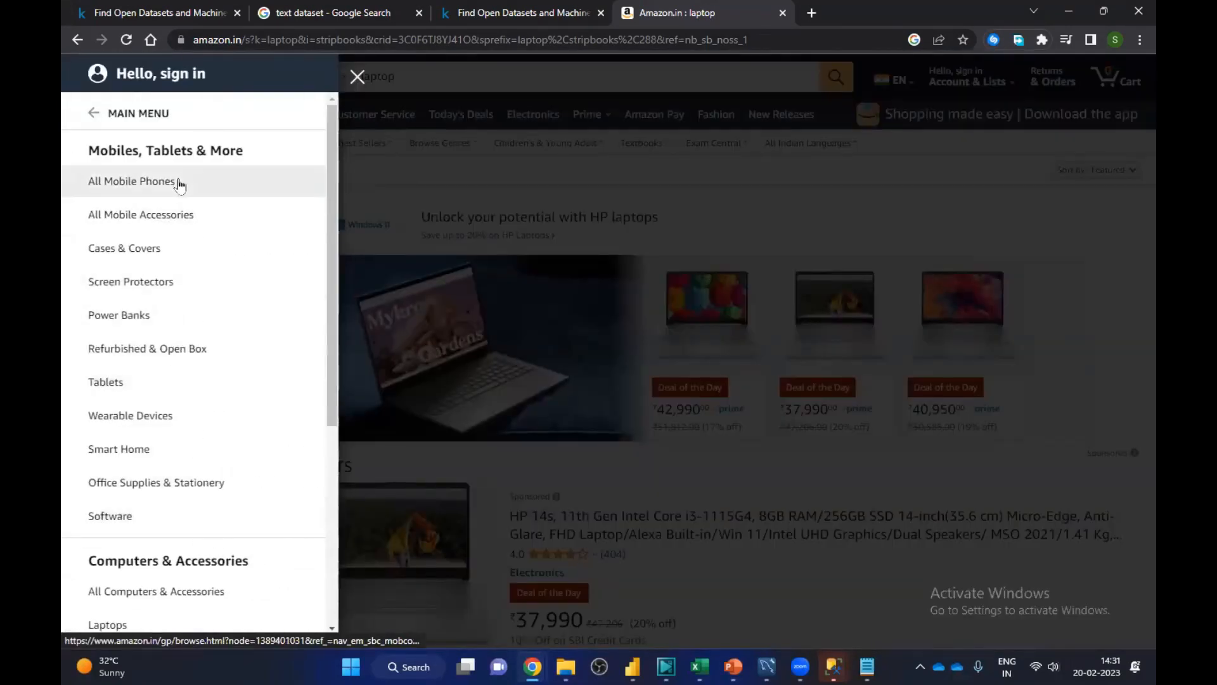
{"action": "left_click", "coordinate": [180, 184]}
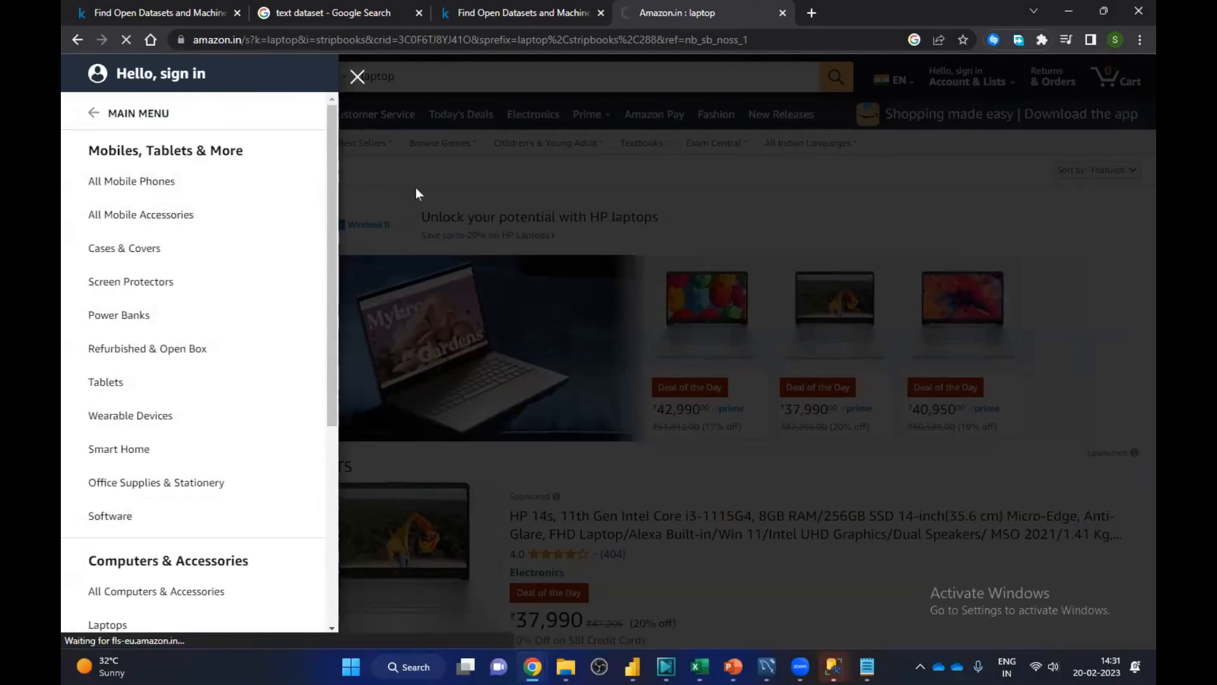
{"action": "scroll", "coordinate": [406, 271], "scroll_direction": "down", "scroll_amount": 5}
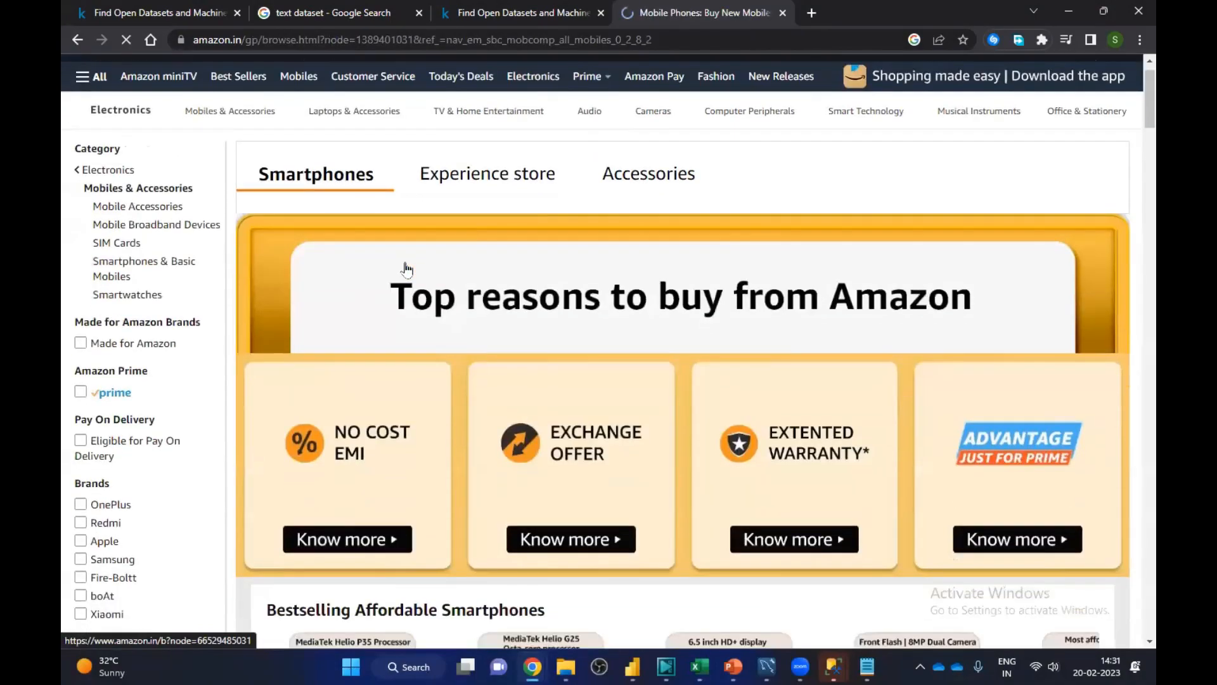
{"action": "scroll", "coordinate": [407, 271], "scroll_direction": "down", "scroll_amount": 10}
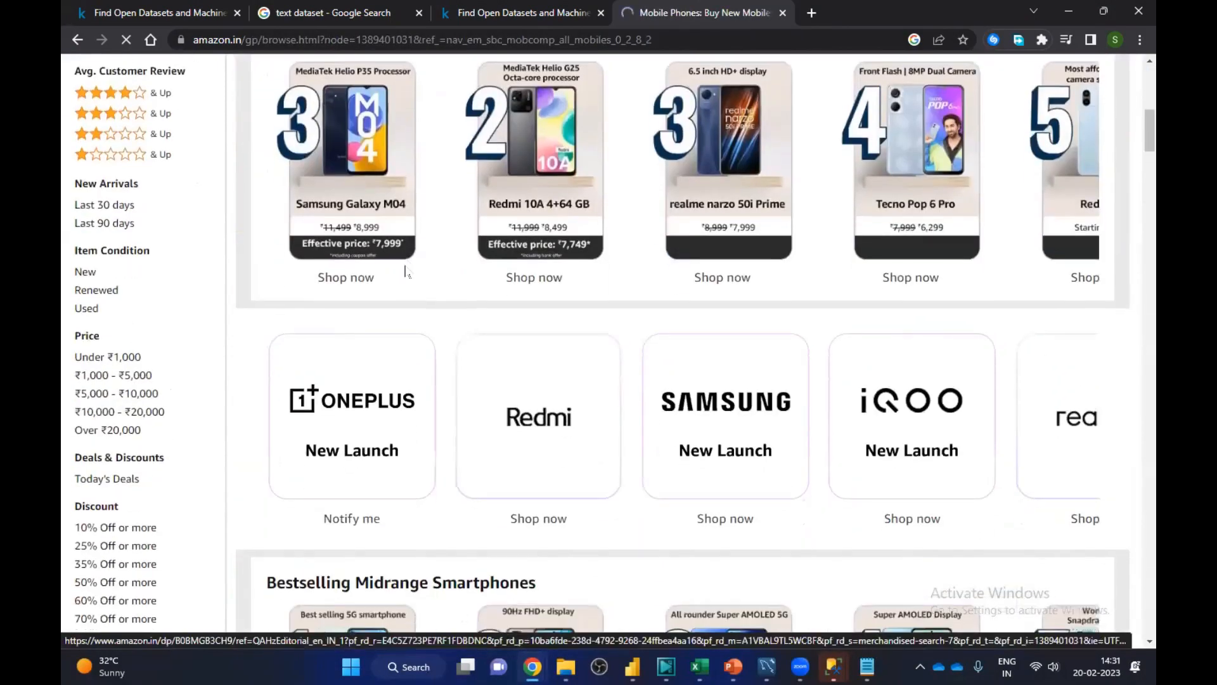
{"action": "scroll", "coordinate": [407, 270], "scroll_direction": "up", "scroll_amount": 7}
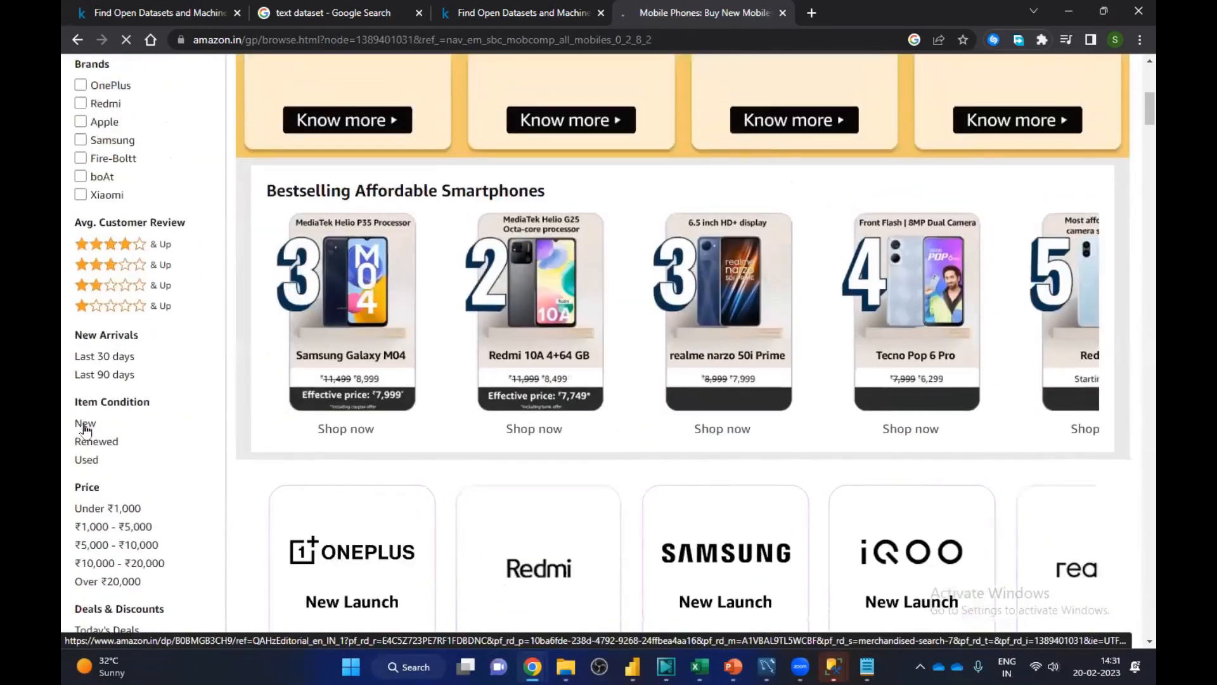
Step: Filter the mobile phones by the New item condition and look through the resulting product listings
{"action": "left_click", "coordinate": [86, 424]}
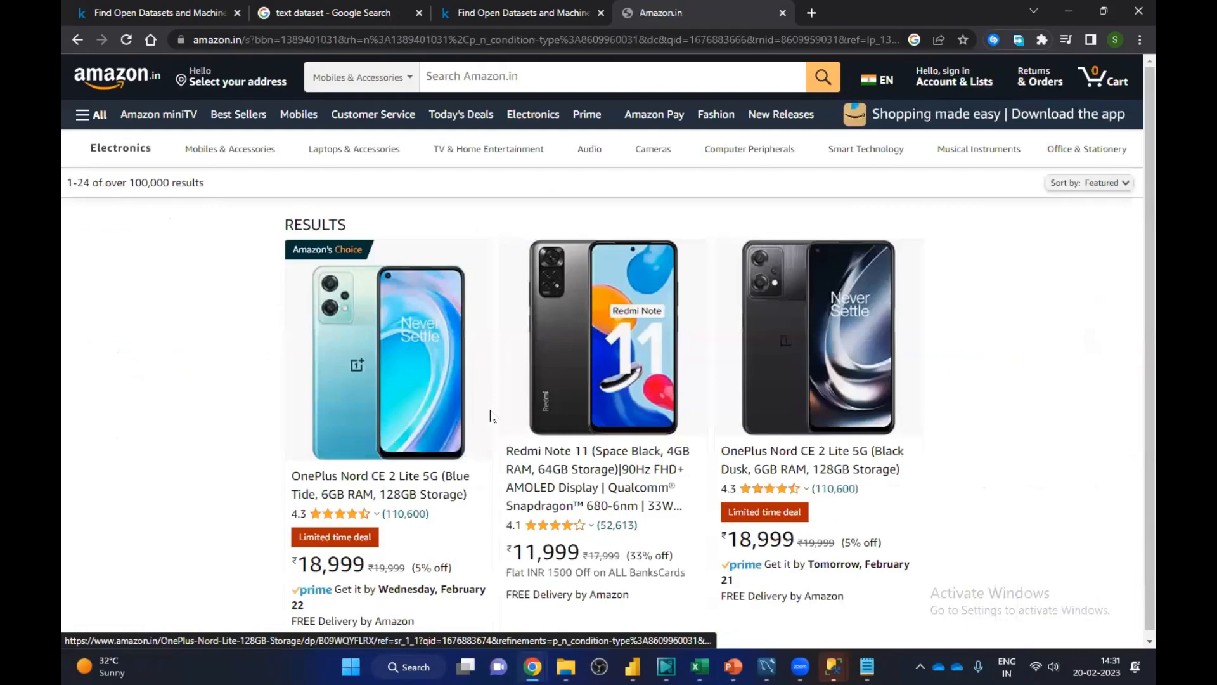
{"action": "scroll", "coordinate": [490, 415], "scroll_direction": "down", "scroll_amount": 5}
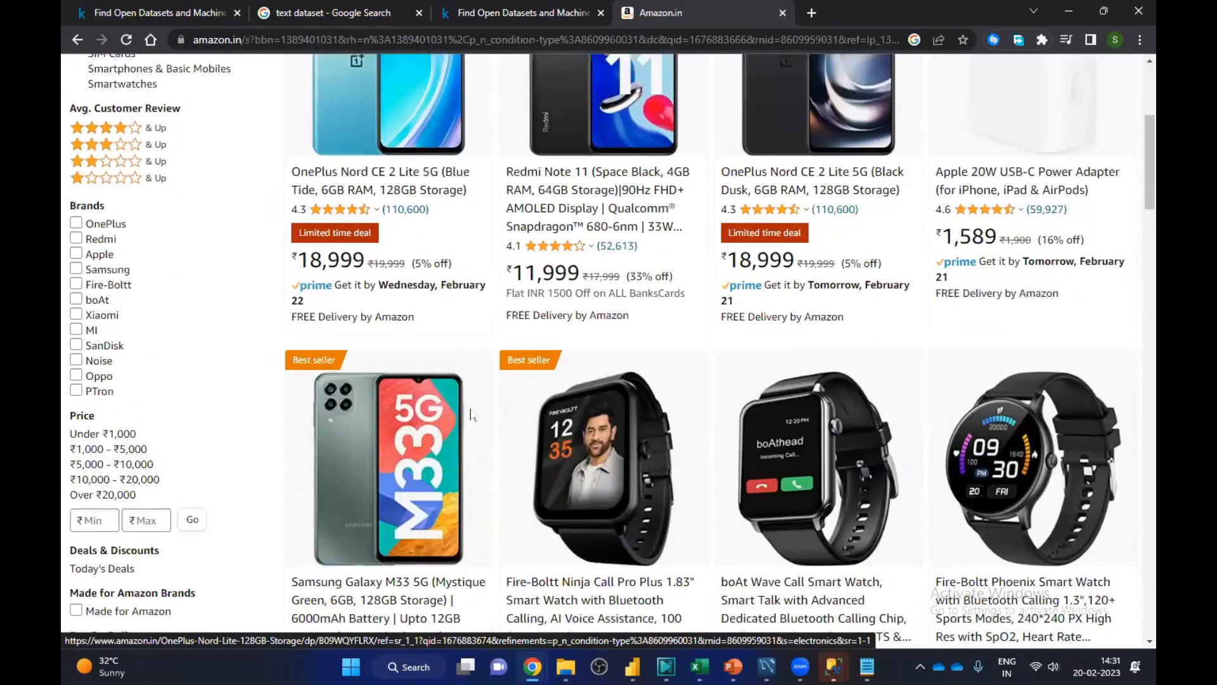
{"action": "scroll", "coordinate": [270, 60], "scroll_direction": "down", "scroll_amount": 5}
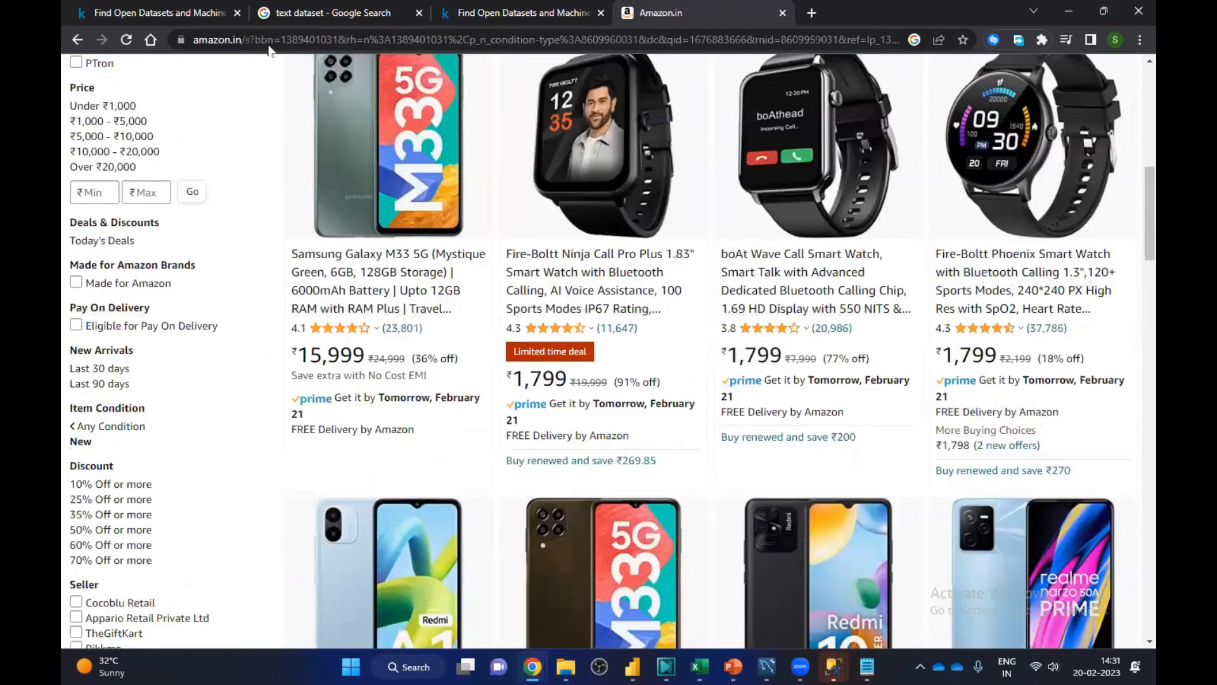
{"action": "scroll", "coordinate": [269, 51], "scroll_direction": "down", "scroll_amount": 8}
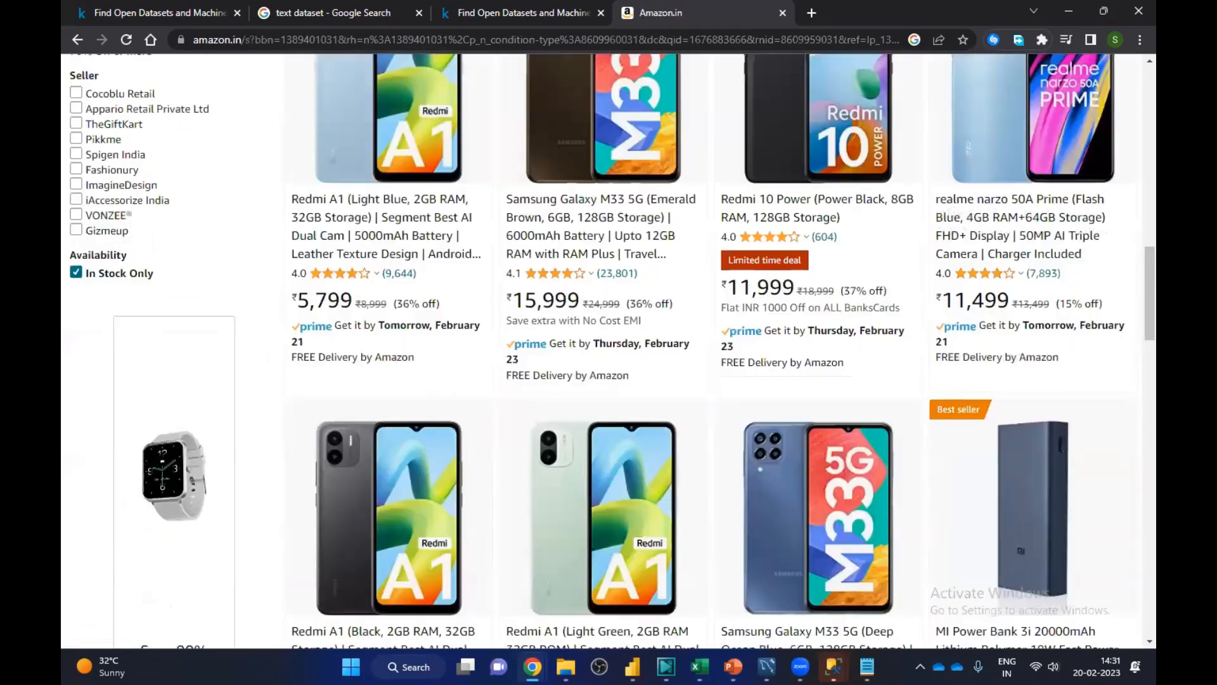
Step: Try to import tables from the filtered Amazon mobile phones page into Power BI Desktop using its URL as a web source
{"action": "scroll", "coordinate": [269, 51], "scroll_direction": "down", "scroll_amount": 6}
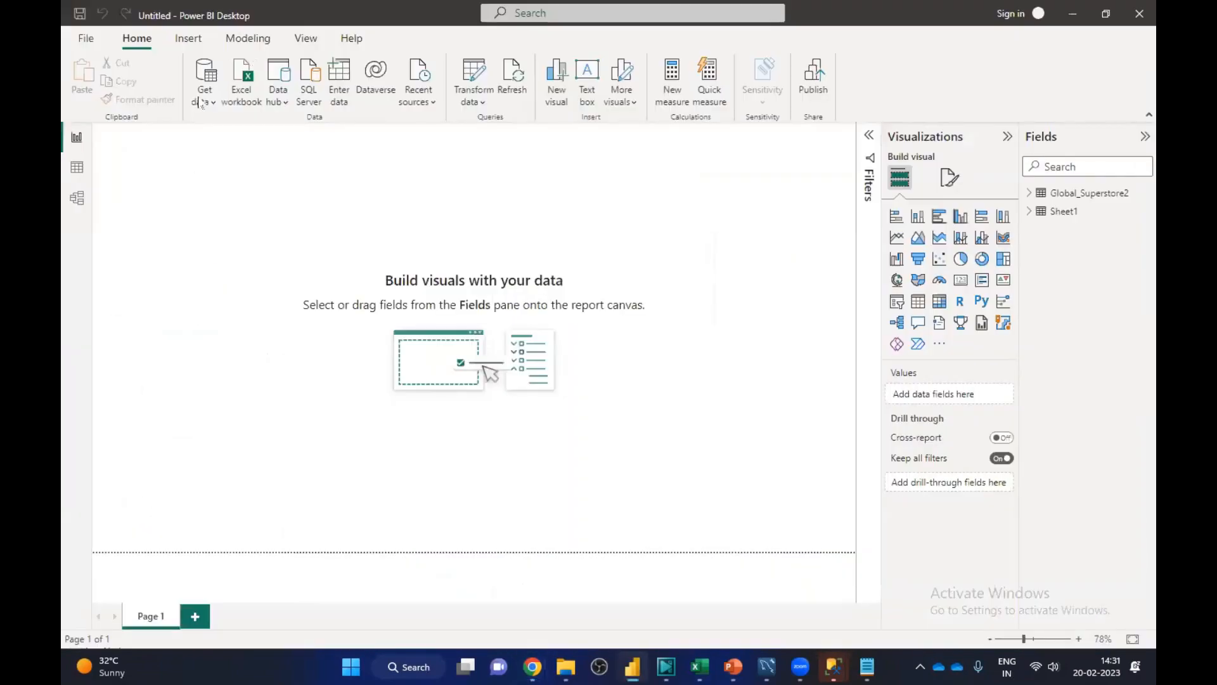
{"action": "left_click", "coordinate": [201, 102]}
{"action": "left_click", "coordinate": [229, 320]}
{"action": "key", "text": "ctrl+v"}
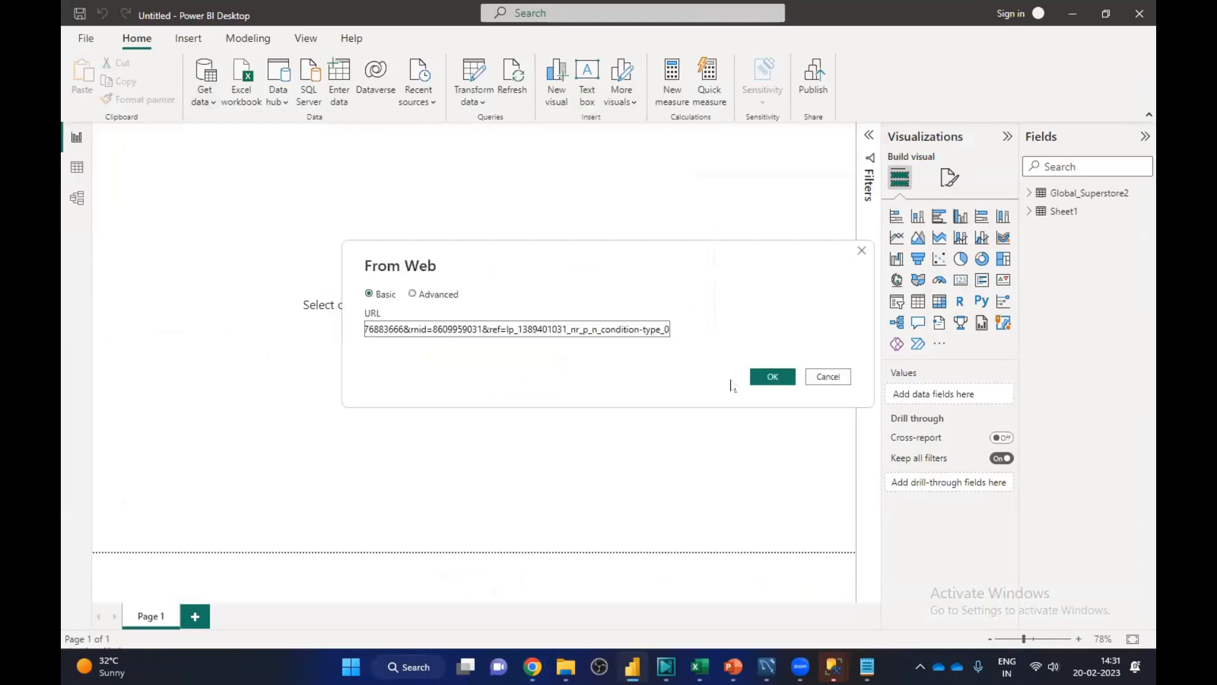
{"action": "left_click", "coordinate": [769, 381]}
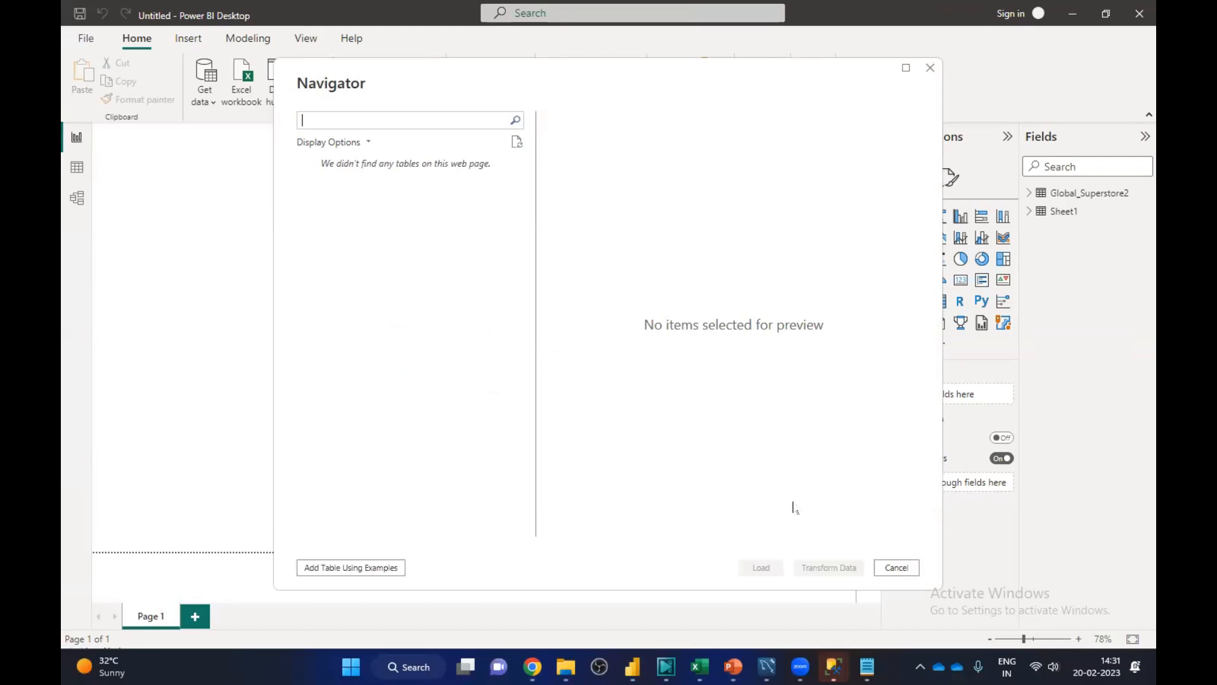
{"action": "left_click", "coordinate": [897, 567]}
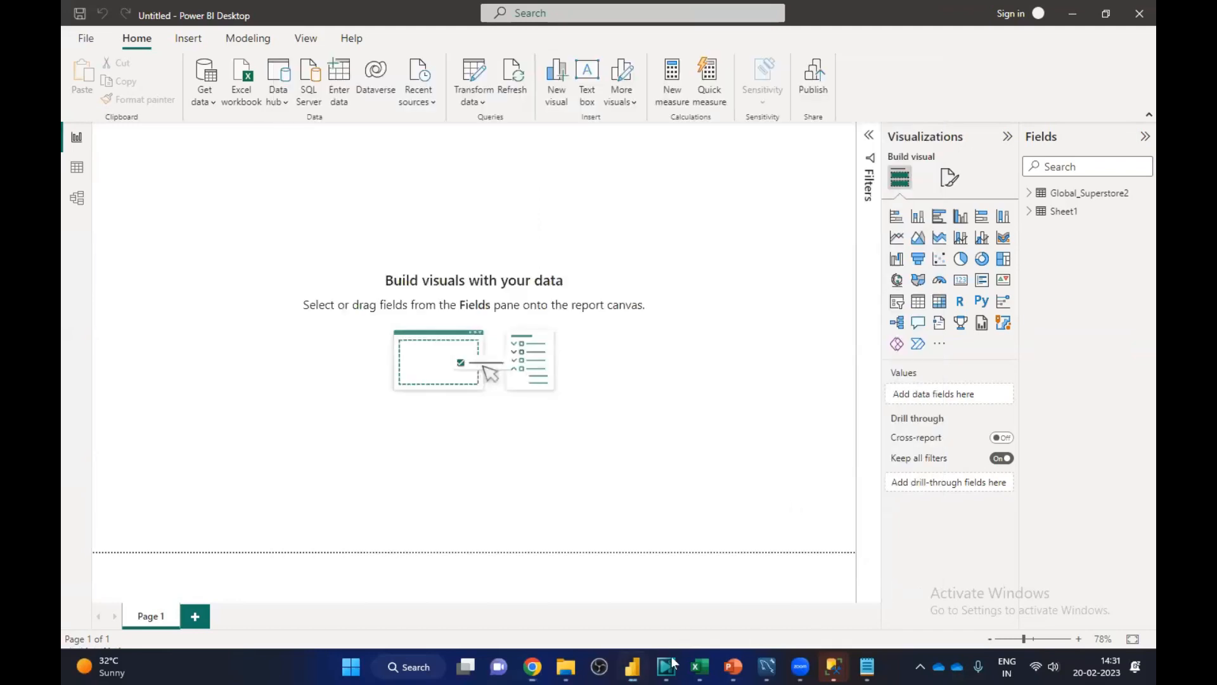
{"action": "left_click", "coordinate": [533, 667]}
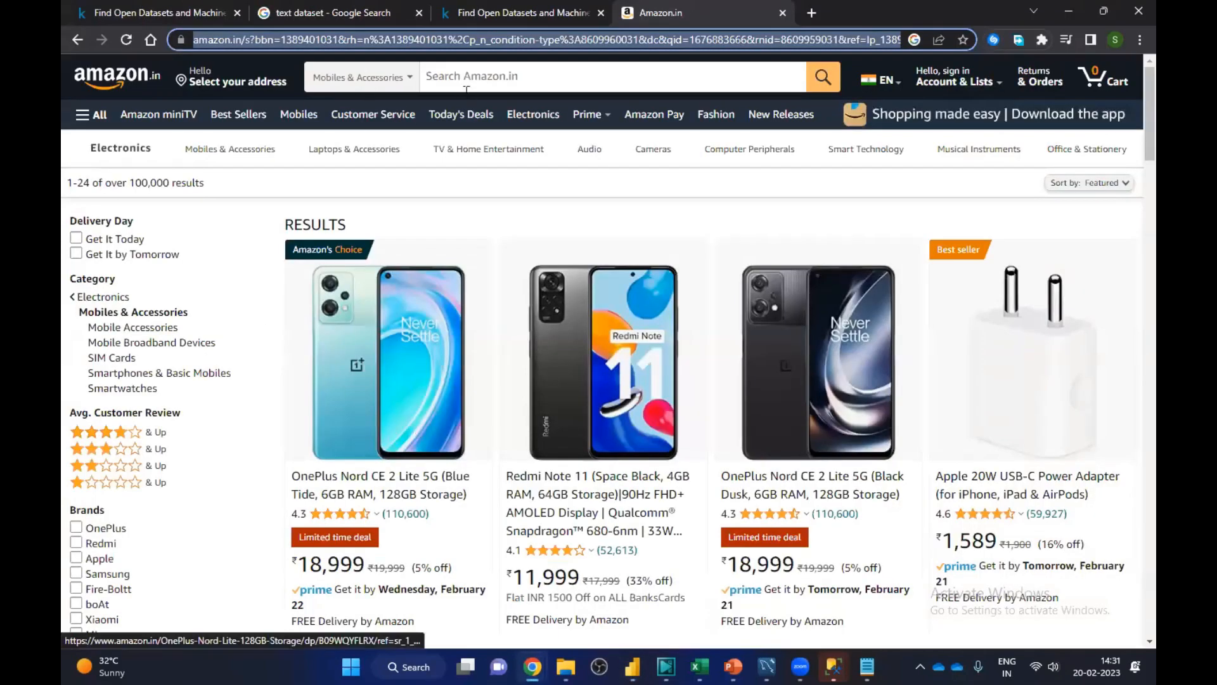
{"action": "left_click", "coordinate": [307, 114]}
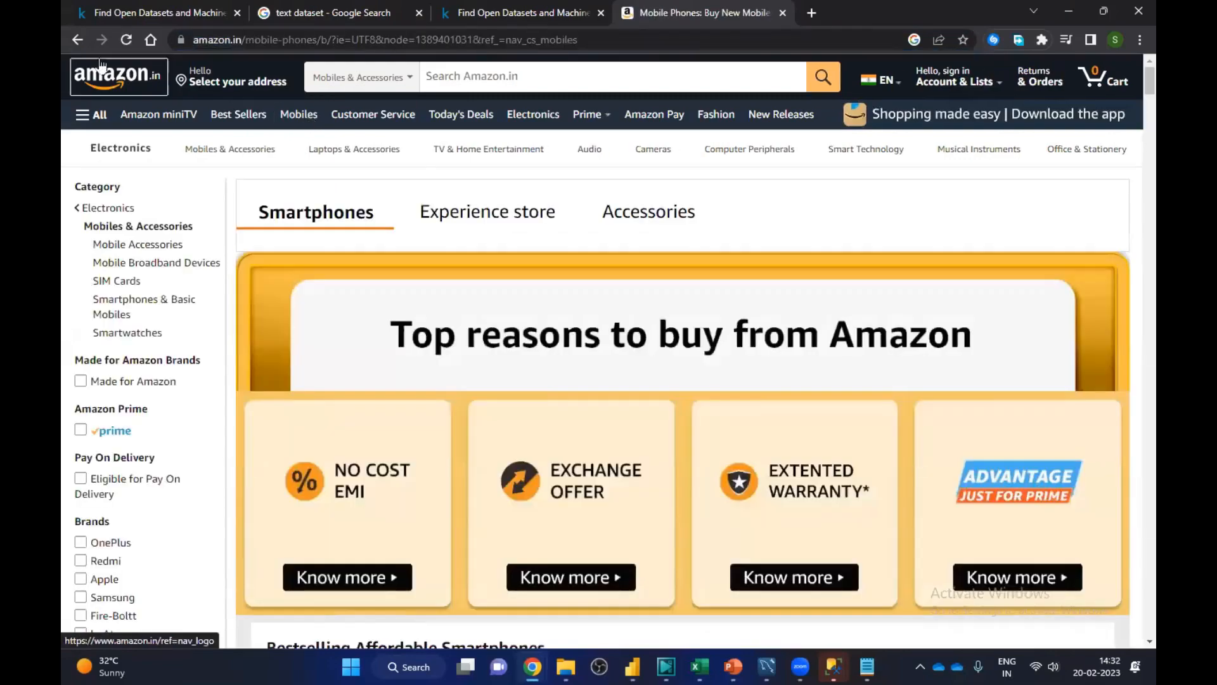
{"action": "left_click", "coordinate": [99, 64]}
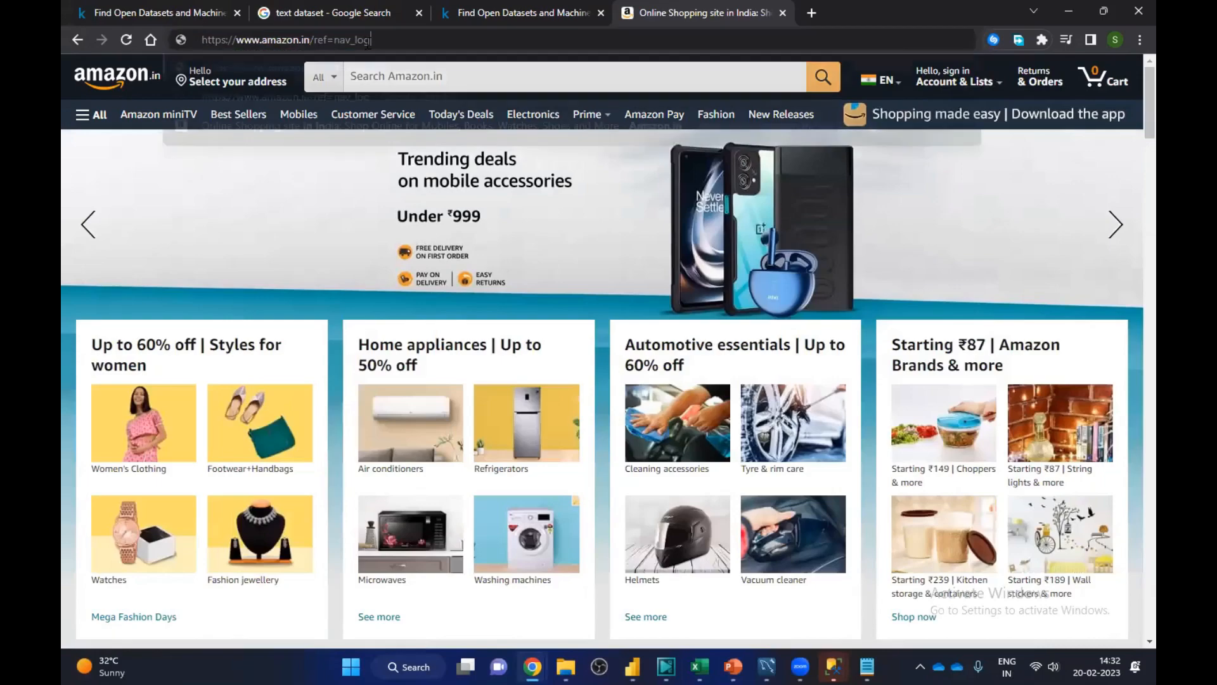
{"action": "key", "text": "BackSpace"}
{"action": "key", "text": "BackSpace"}
{"action": "key", "text": "BackSpace"}
{"action": "key", "text": "BackSpace"}
{"action": "key", "text": "BackSpace"}
{"action": "key", "text": "BackSpace"}
{"action": "key", "text": "BackSpace"}
{"action": "key", "text": "BackSpace"}
{"action": "key", "text": "BackSpace"}
{"action": "key", "text": "BackSpace"}
{"action": "key", "text": "BackSpace"}
{"action": "key", "text": "BackSpace"}
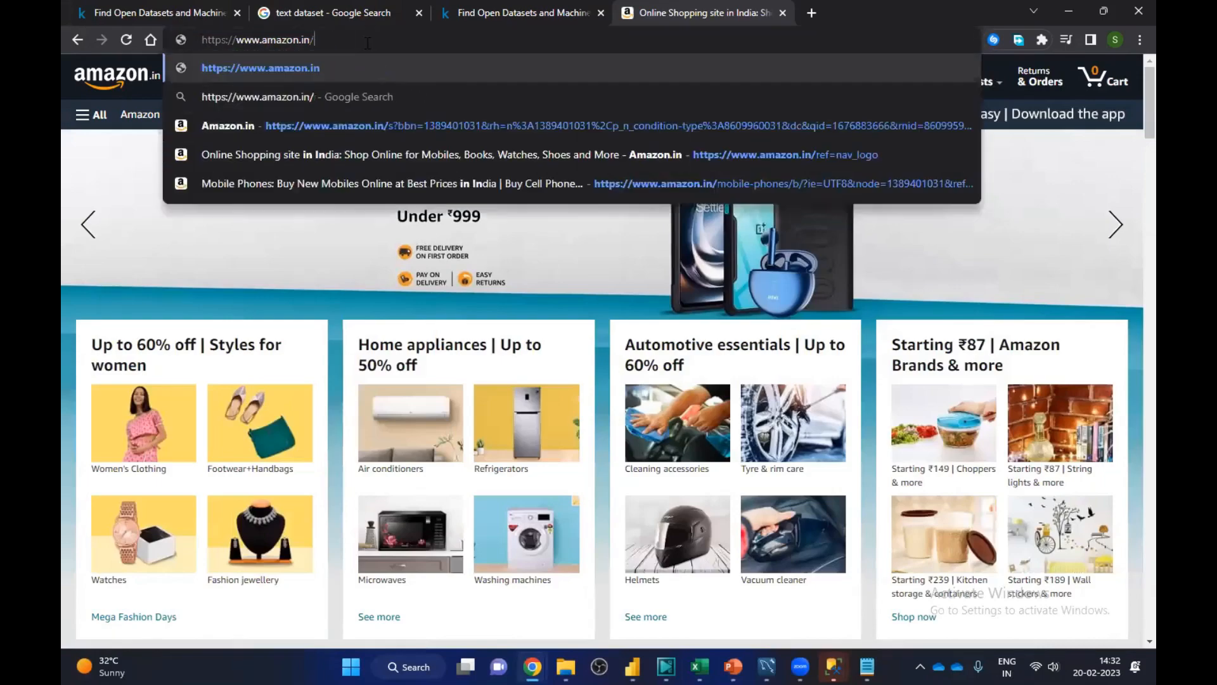
{"action": "key", "text": "Return"}
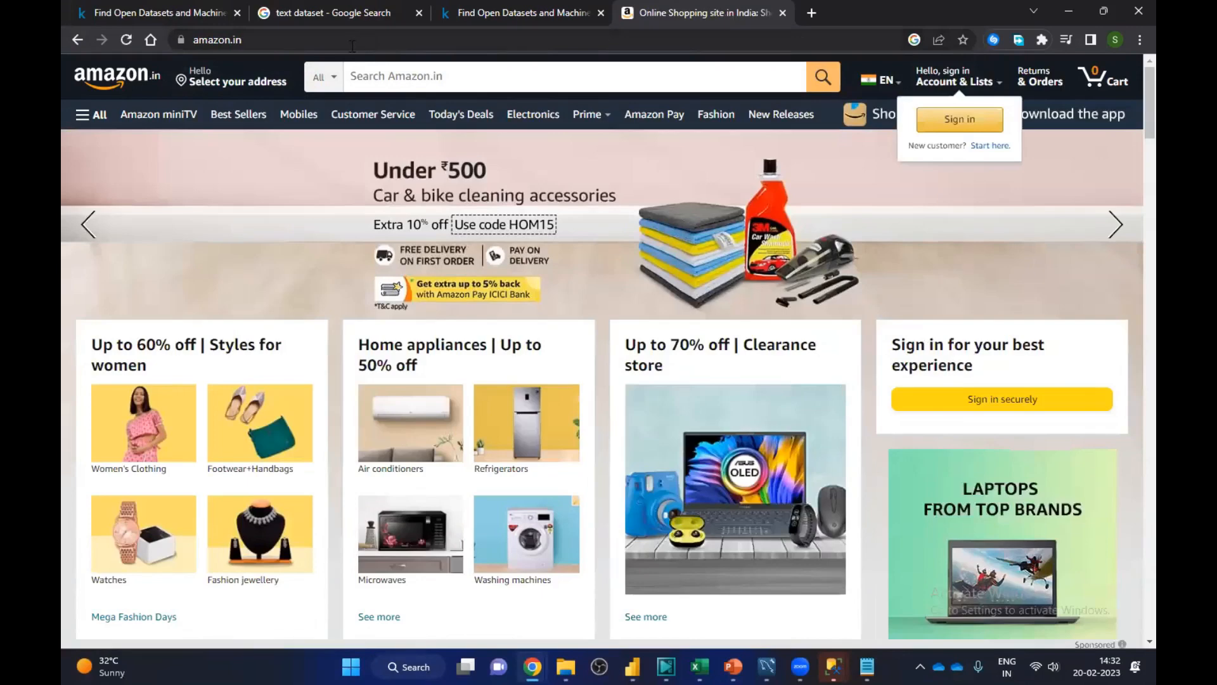
Step: Look through the sections of Amazon's Mobiles page and open the Smartphones & Basic Mobiles category
{"action": "left_click", "coordinate": [299, 115]}
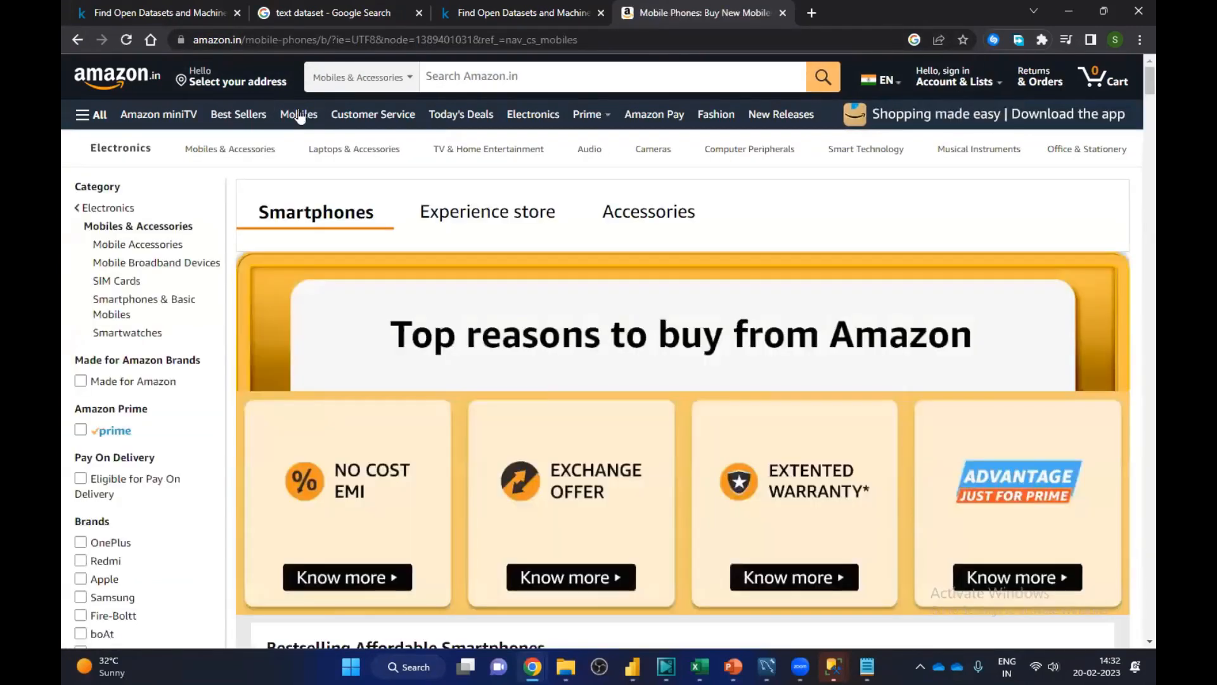
{"action": "scroll", "coordinate": [437, 379], "scroll_direction": "down", "scroll_amount": 1}
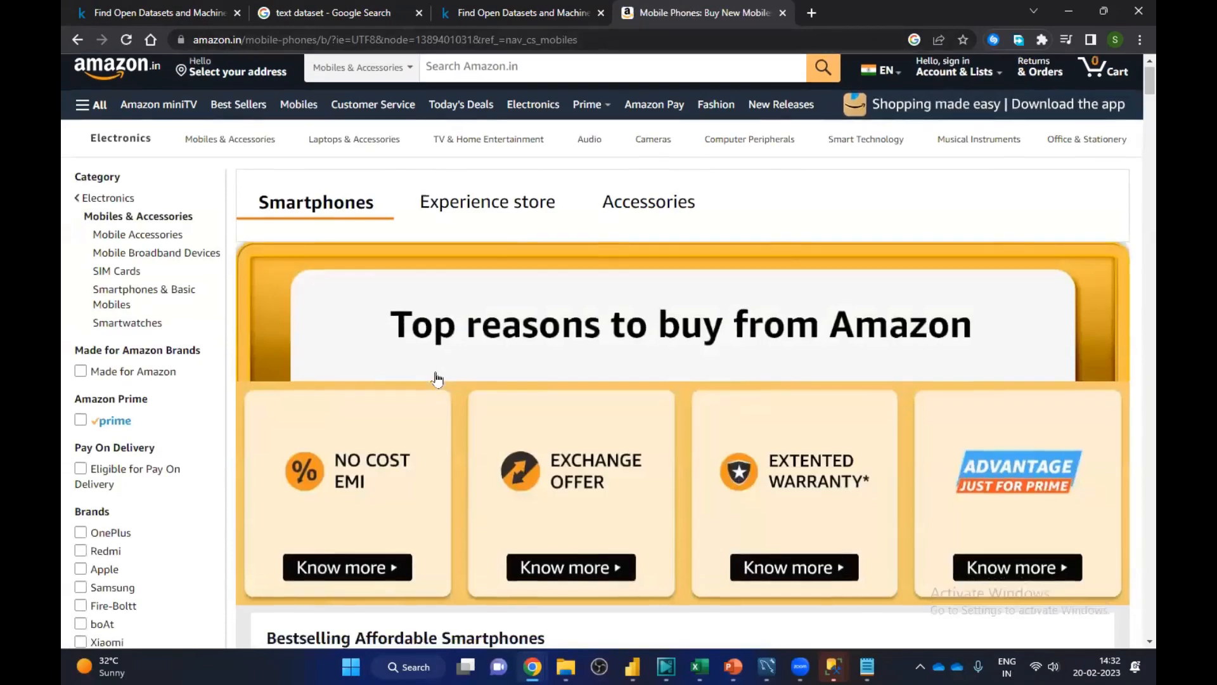
{"action": "scroll", "coordinate": [437, 379], "scroll_direction": "down", "scroll_amount": 7}
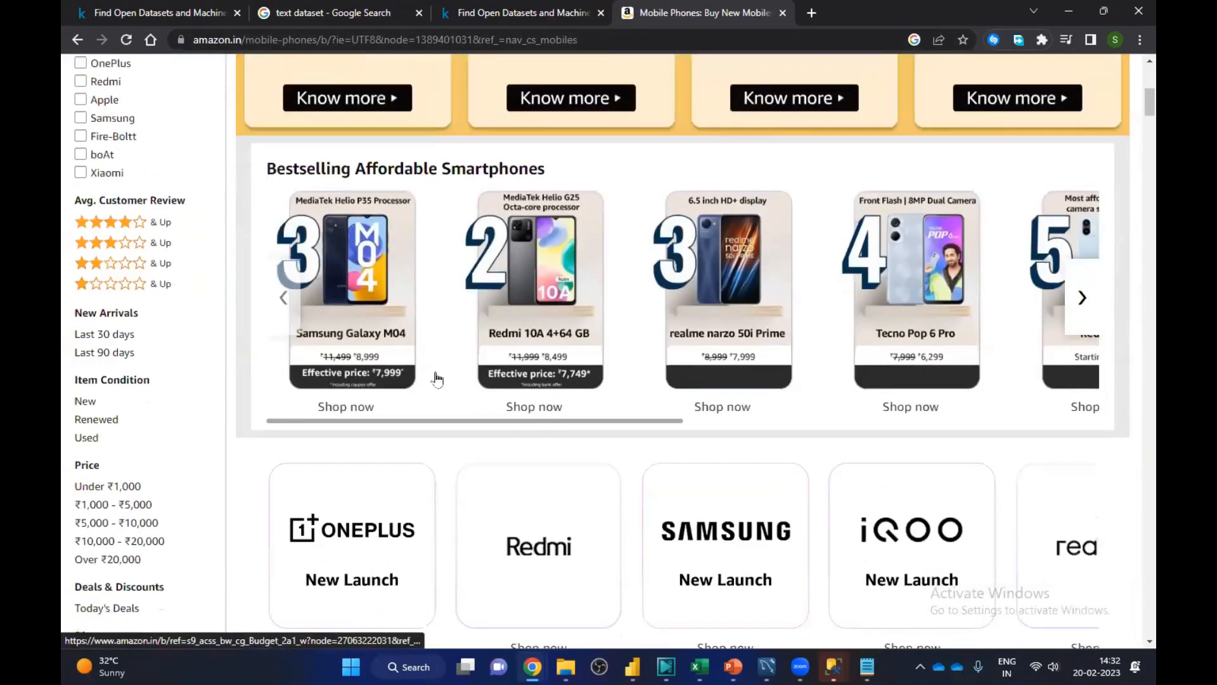
{"action": "scroll", "coordinate": [437, 378], "scroll_direction": "down", "scroll_amount": 12}
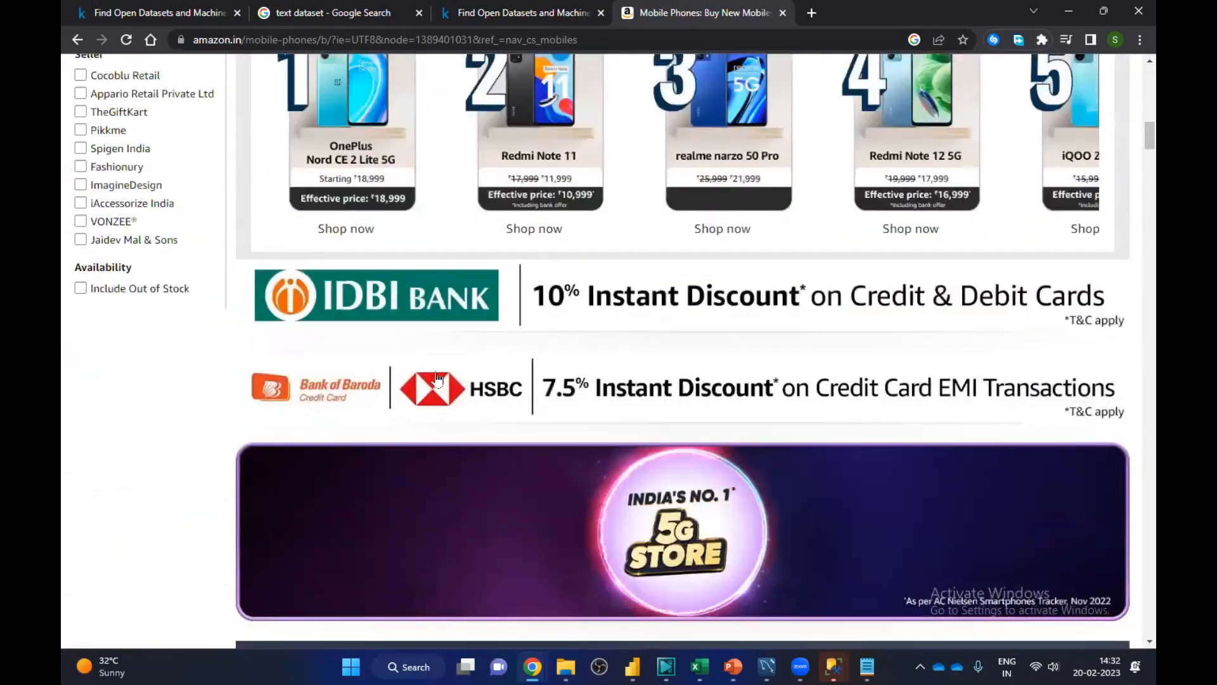
{"action": "scroll", "coordinate": [437, 378], "scroll_direction": "down", "scroll_amount": 11}
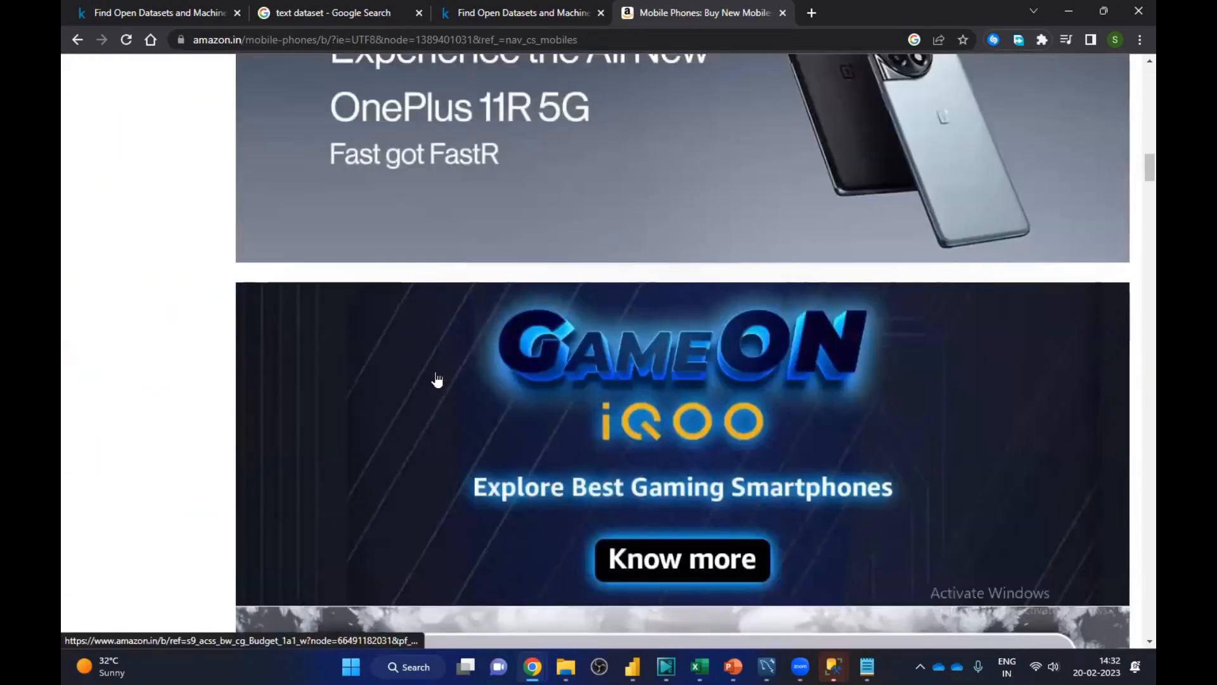
{"action": "scroll", "coordinate": [436, 378], "scroll_direction": "down", "scroll_amount": 18}
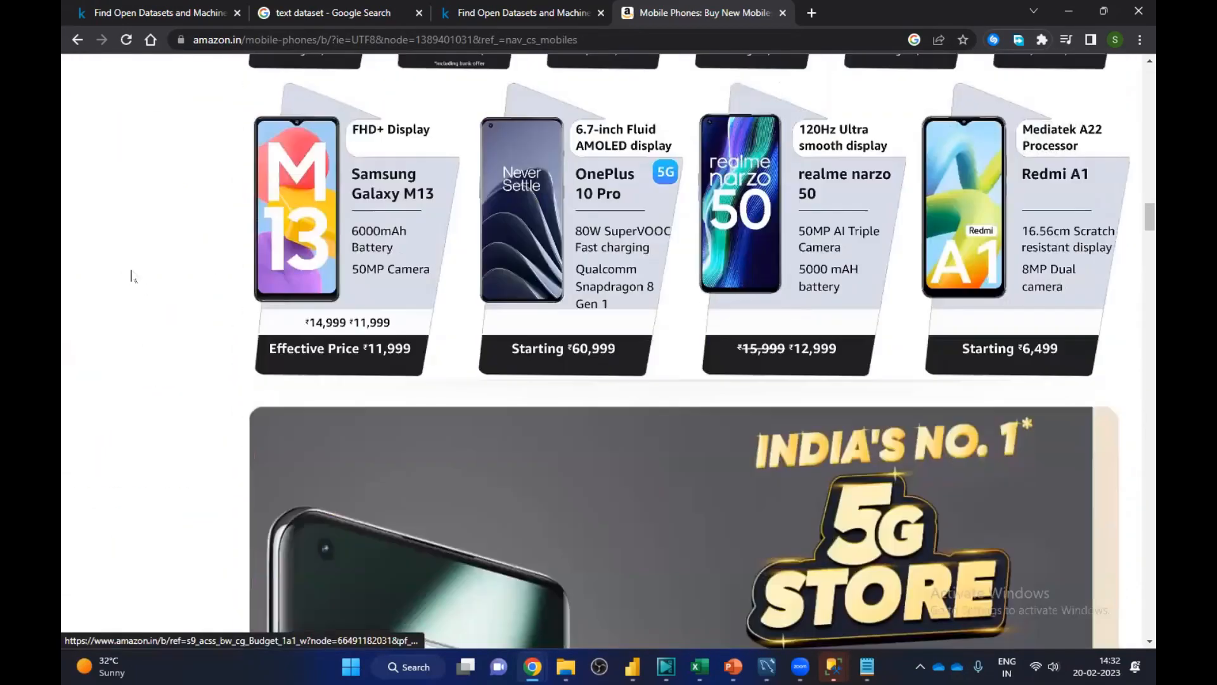
{"action": "scroll", "coordinate": [131, 304], "scroll_direction": "up", "scroll_amount": 19}
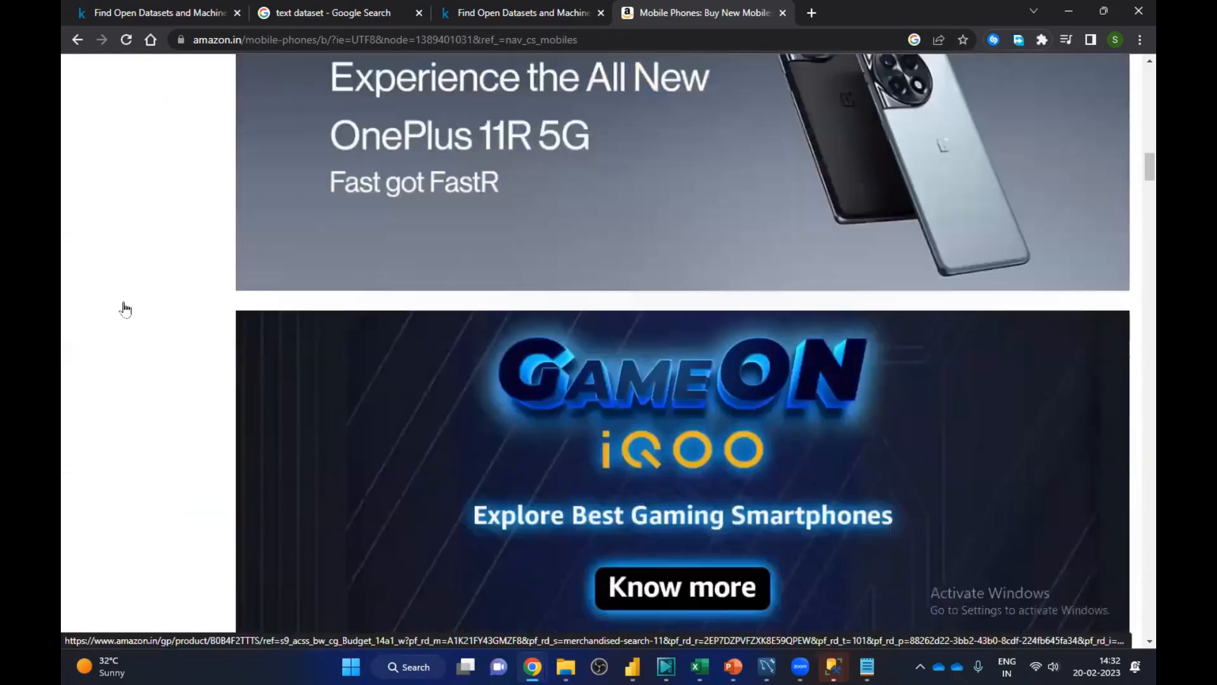
{"action": "scroll", "coordinate": [125, 309], "scroll_direction": "up", "scroll_amount": 11}
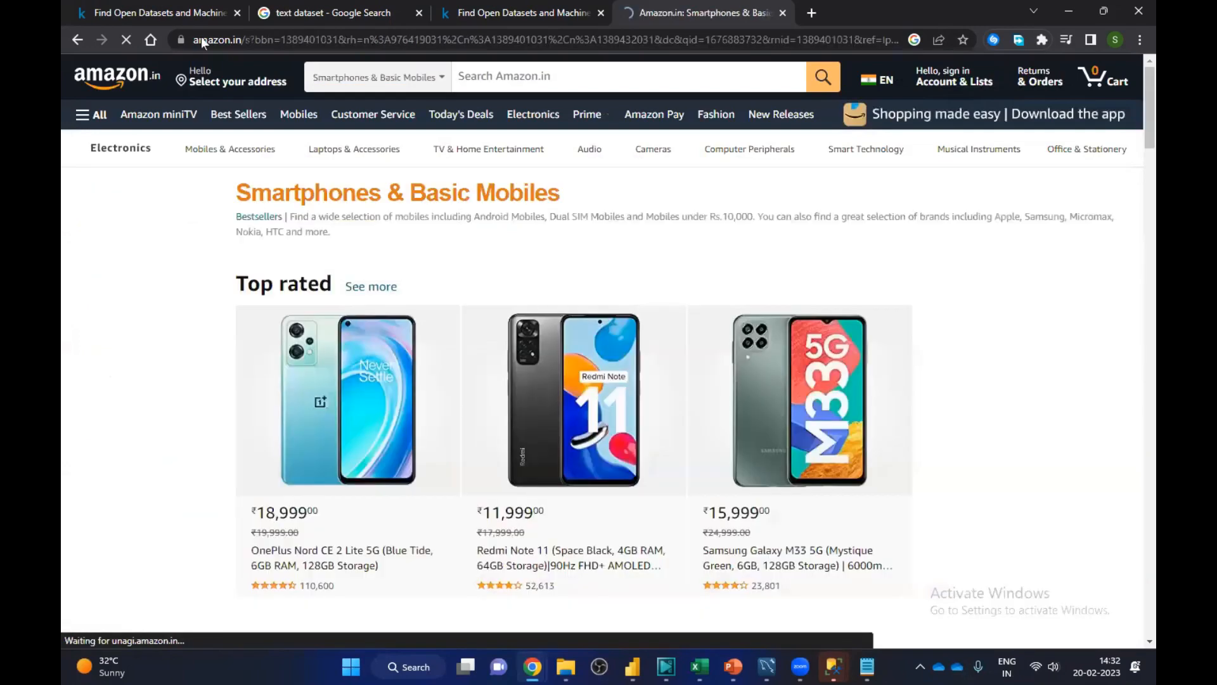
Step: Copy the Smartphones & Basic Mobiles page address and connect to it as a web source in Power BI Desktop
{"action": "left_click", "coordinate": [200, 37]}
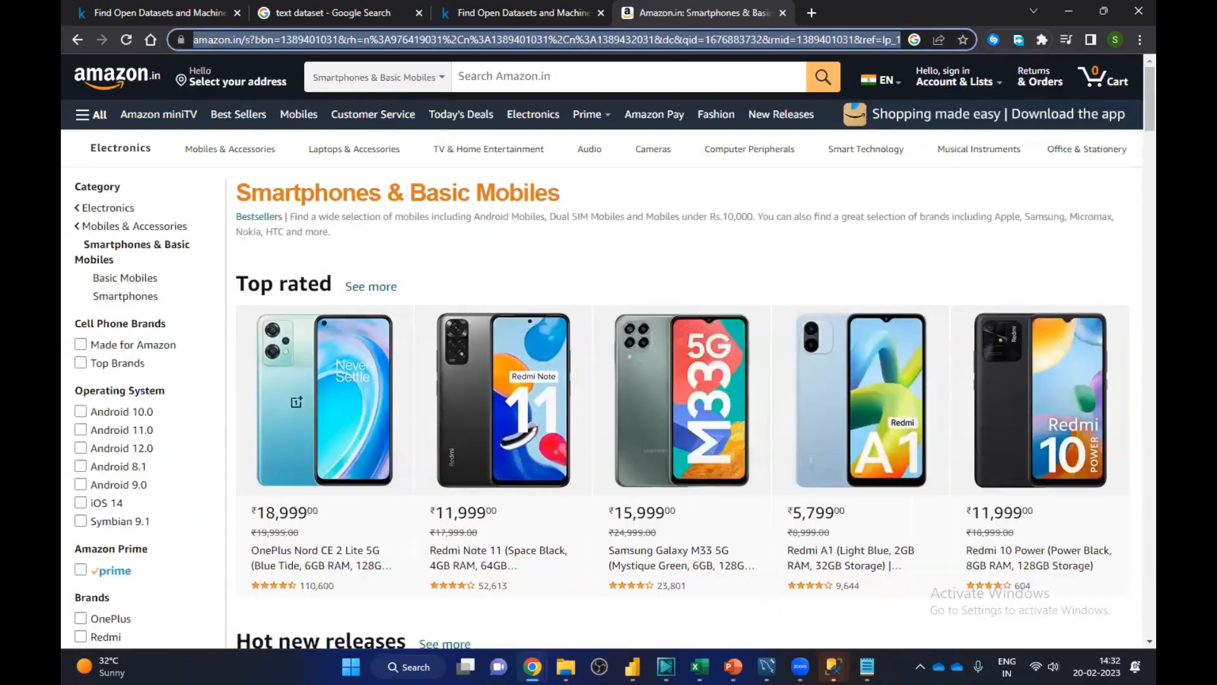
{"action": "key", "text": "alt+Tab"}
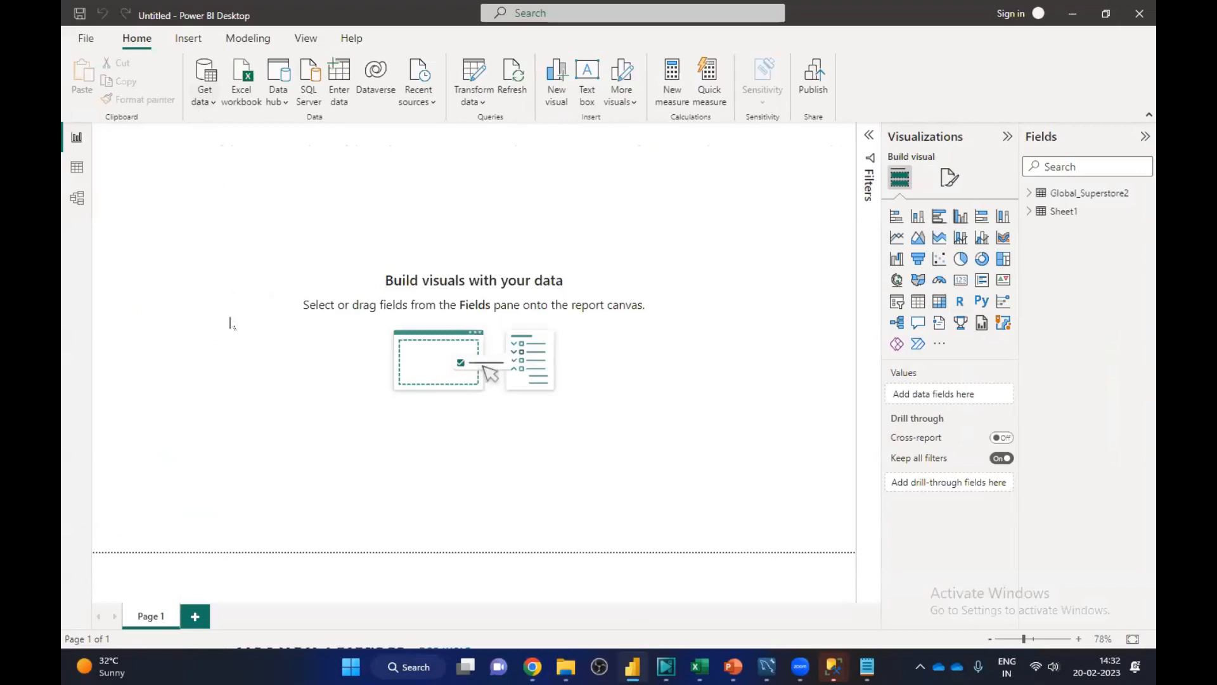
{"action": "left_click", "coordinate": [204, 95]}
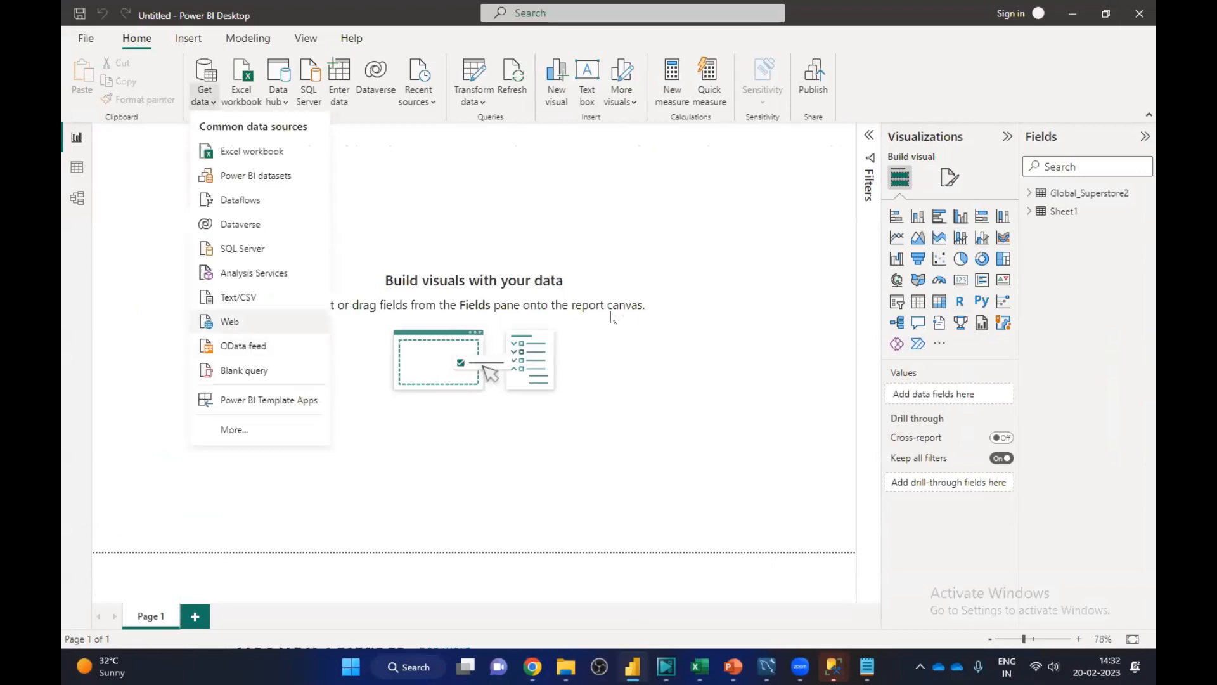
{"action": "key", "text": "ctrl+v"}
{"action": "left_click", "coordinate": [776, 381]}
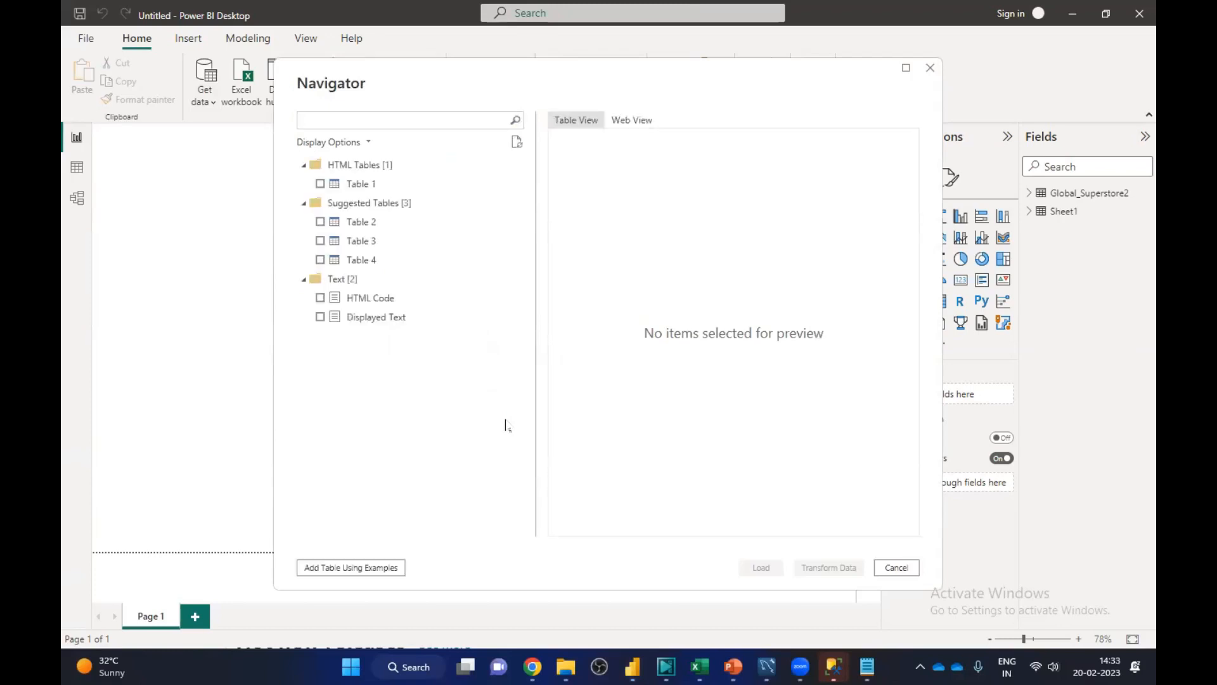
Step: Preview suggested Tables 2, 3 and 4 and HTML Table 1 from the smartphones page, and close the Navigator without loading
{"action": "left_click", "coordinate": [321, 222]}
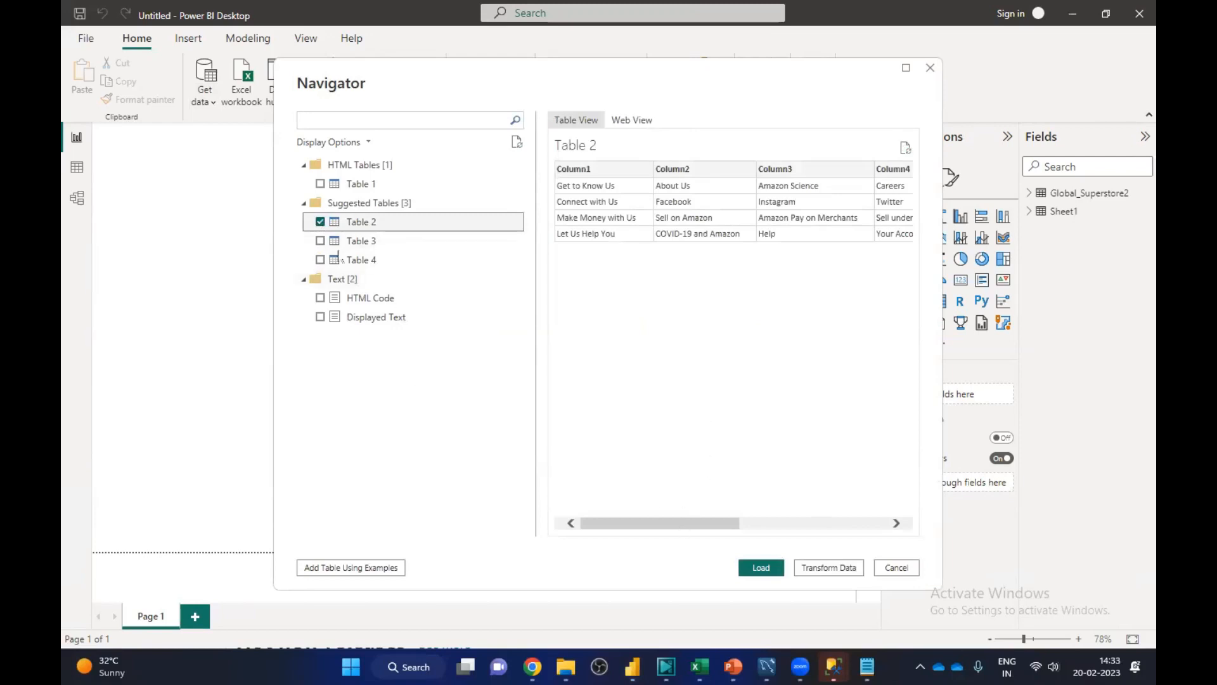
{"action": "left_click", "coordinate": [321, 222]}
{"action": "left_click", "coordinate": [321, 241]}
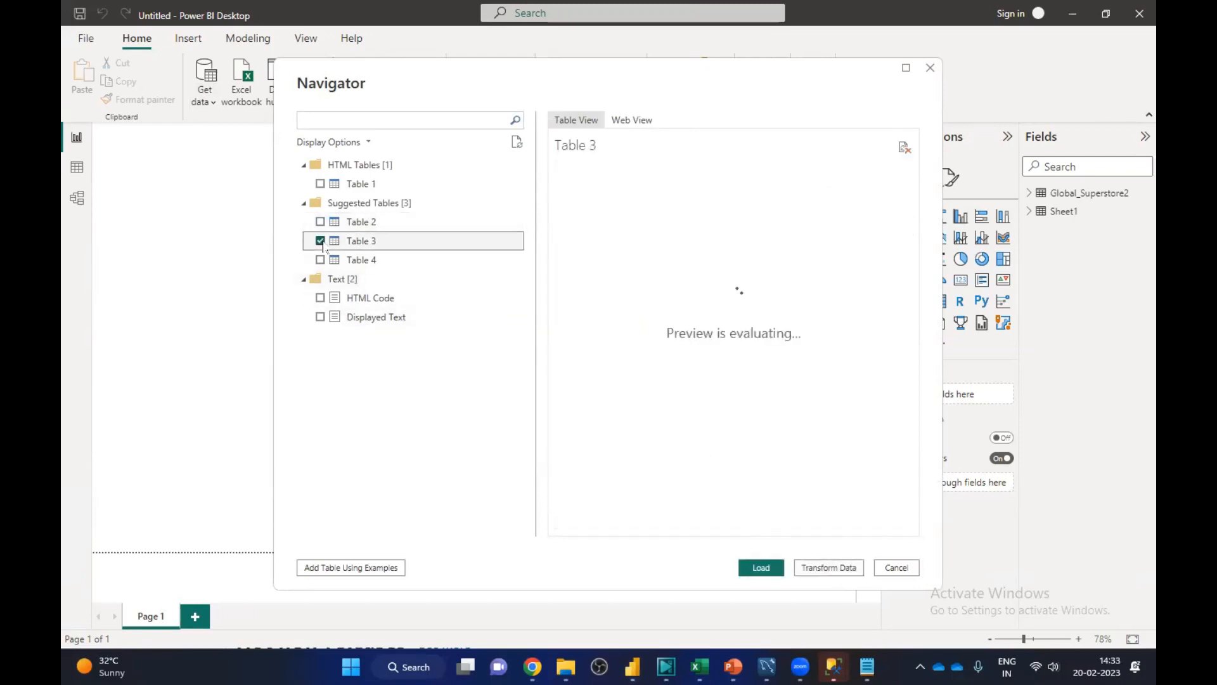
{"action": "left_click", "coordinate": [320, 241]}
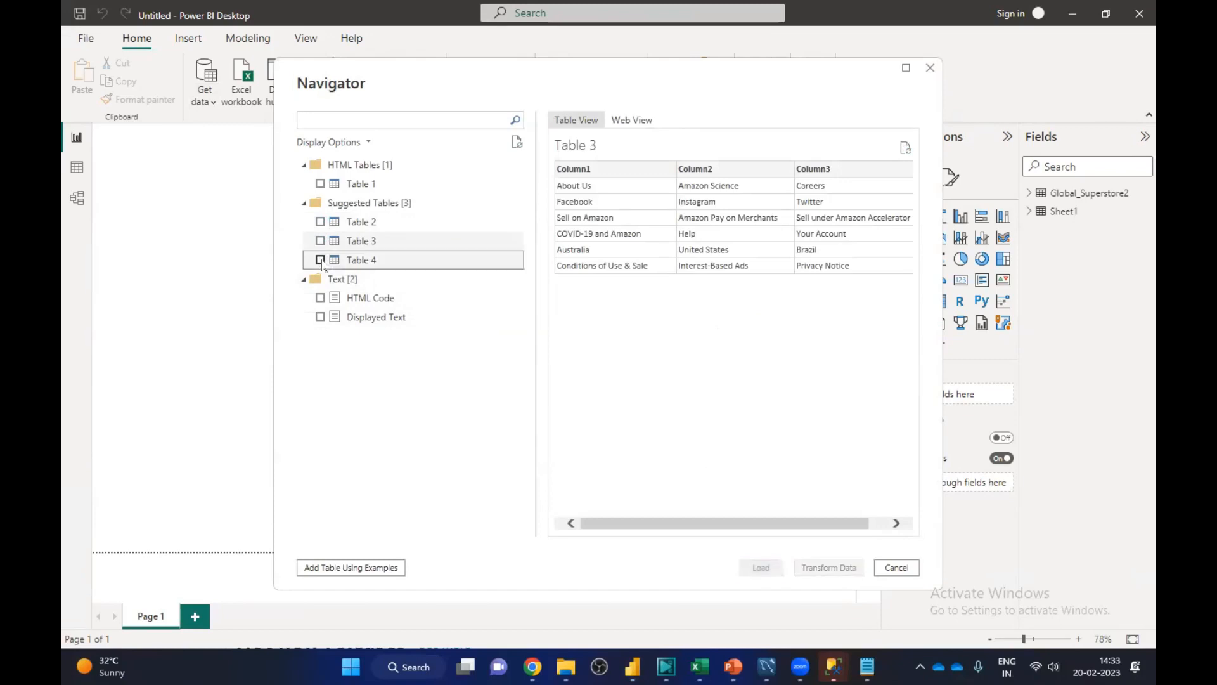
{"action": "left_click", "coordinate": [320, 260]}
{"action": "left_click_drag", "start_coordinate": [685, 525], "coordinate": [790, 534]}
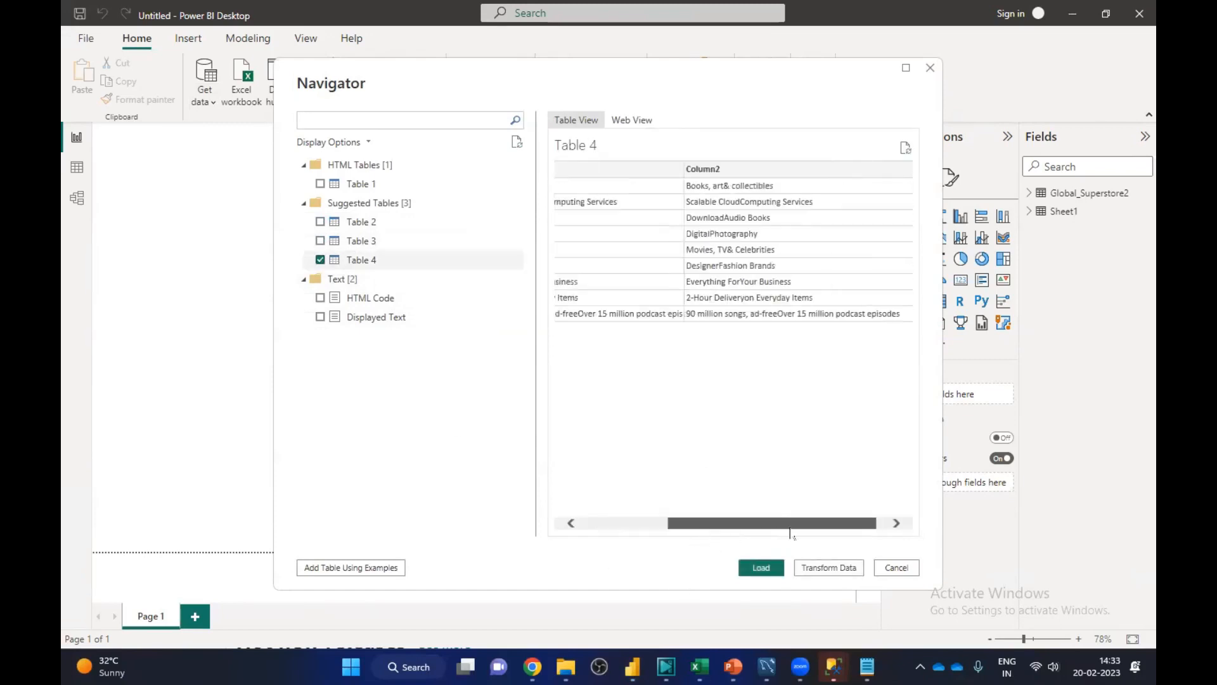
{"action": "left_click_drag", "start_coordinate": [685, 525], "coordinate": [597, 525]}
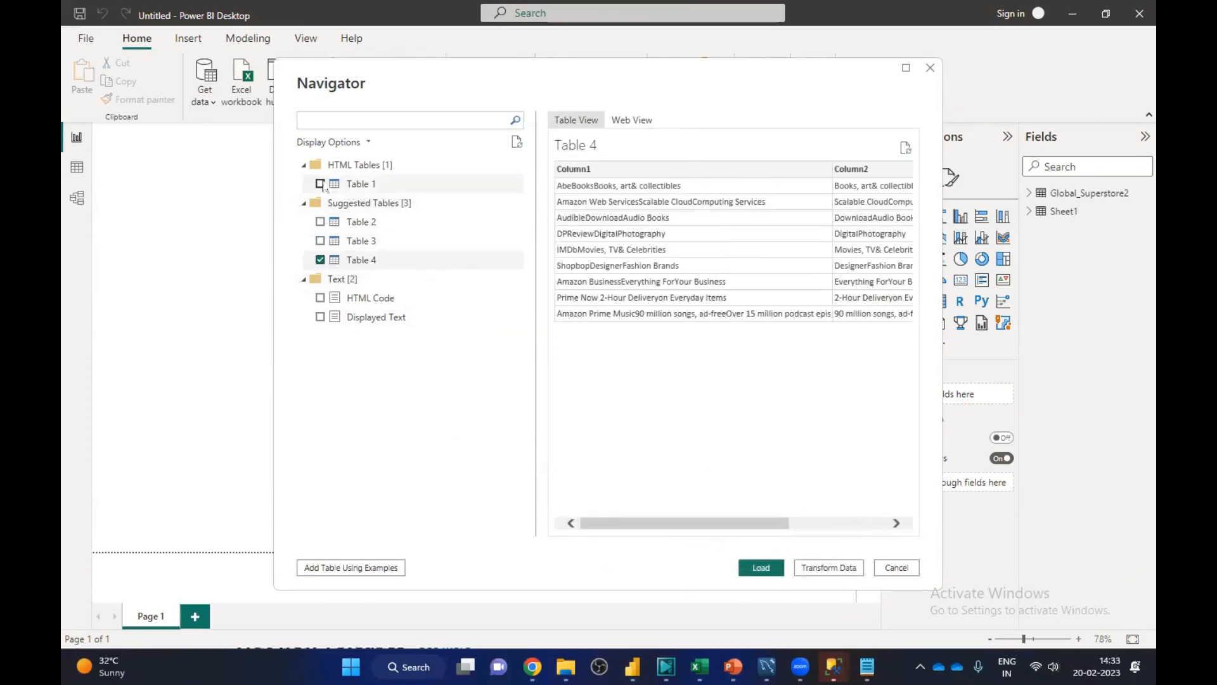
{"action": "left_click", "coordinate": [320, 184]}
{"action": "left_click", "coordinate": [320, 183]}
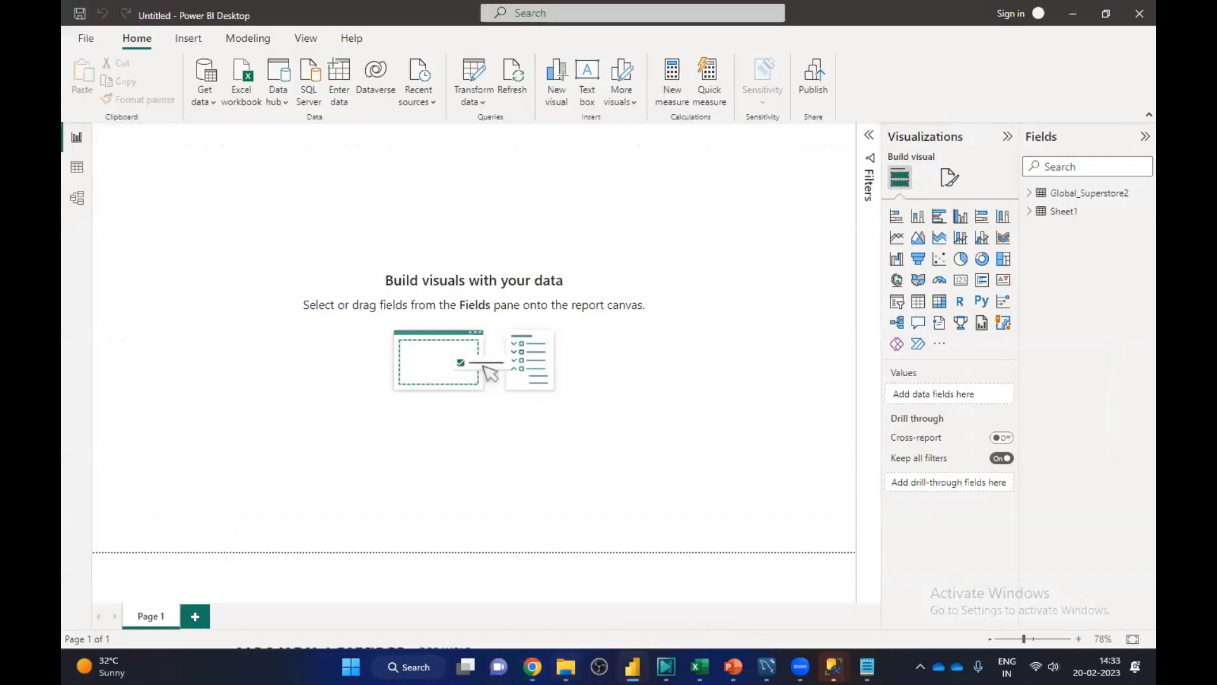
Step: Switch to Chrome, open Amazon's New Releases page from the home page and copy its address
{"action": "mouse_move", "coordinate": [533, 667]}
{"action": "left_click", "coordinate": [615, 584]}
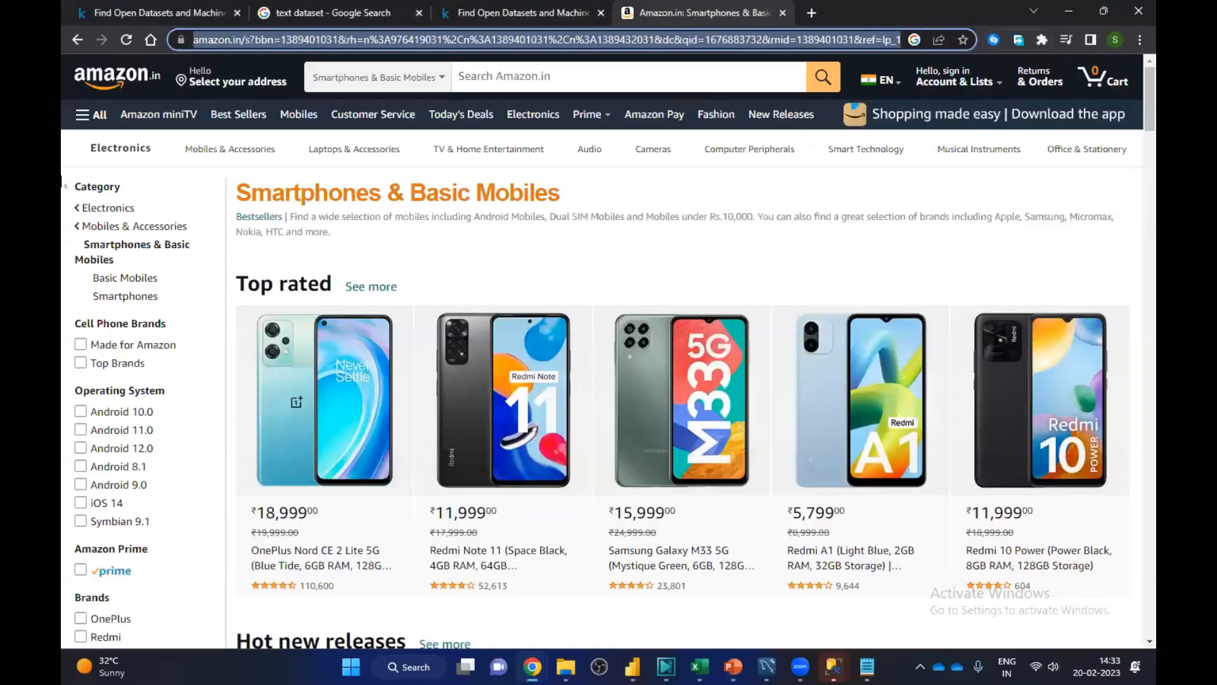
{"action": "left_click", "coordinate": [118, 84]}
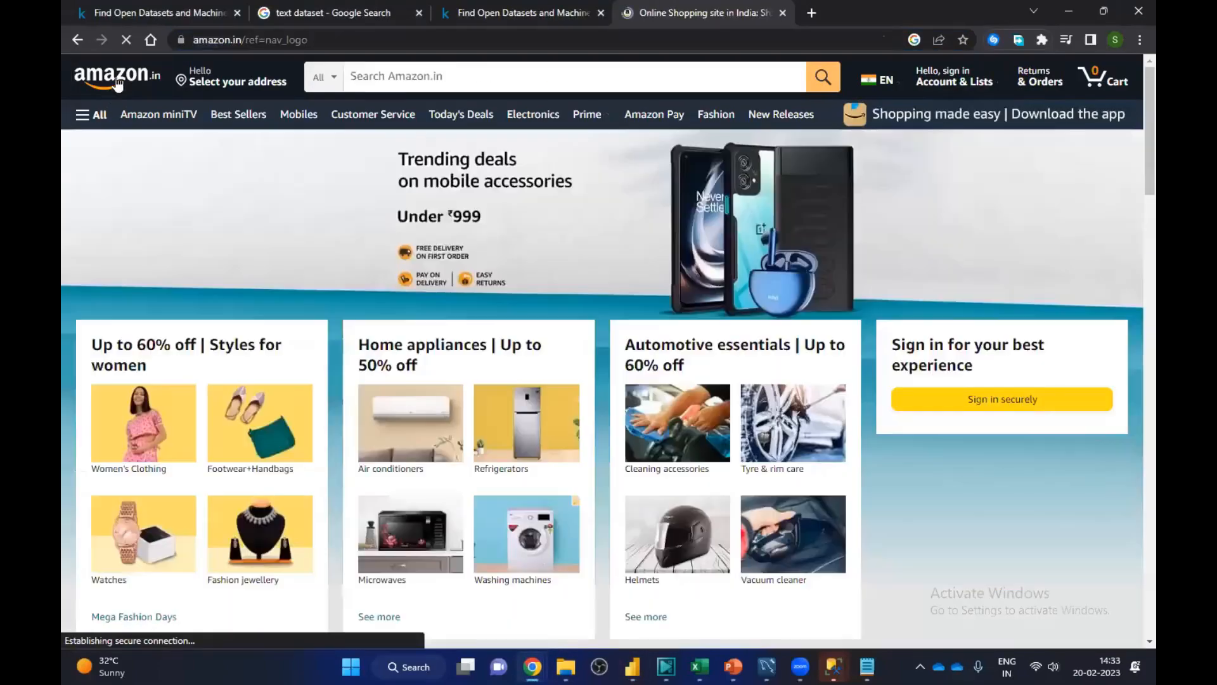
{"action": "left_click", "coordinate": [98, 115]}
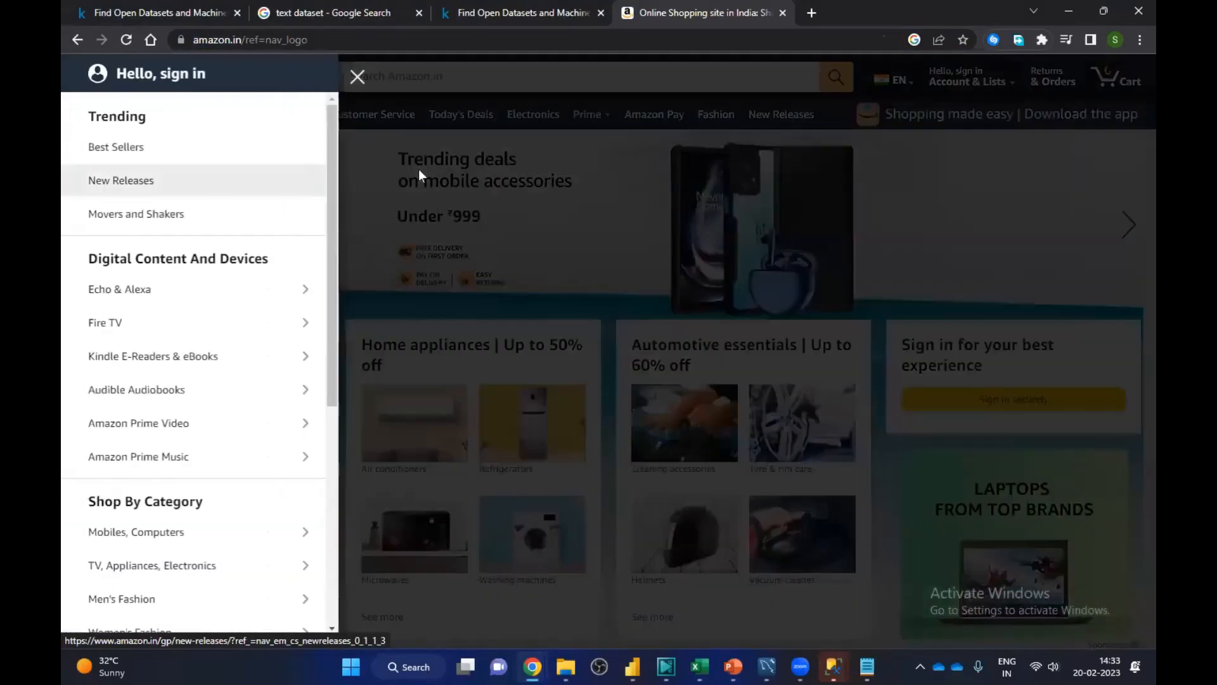
{"action": "left_click", "coordinate": [124, 174]}
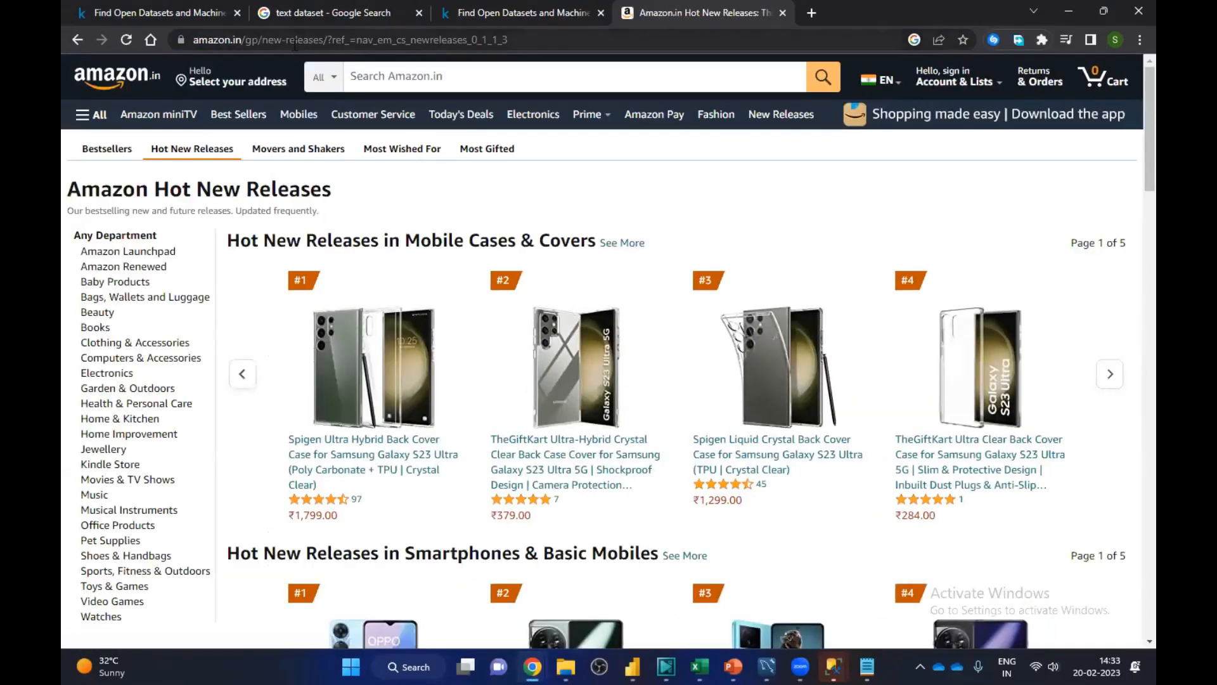
{"action": "left_click", "coordinate": [294, 44]}
{"action": "key", "text": "ctrl+c"}
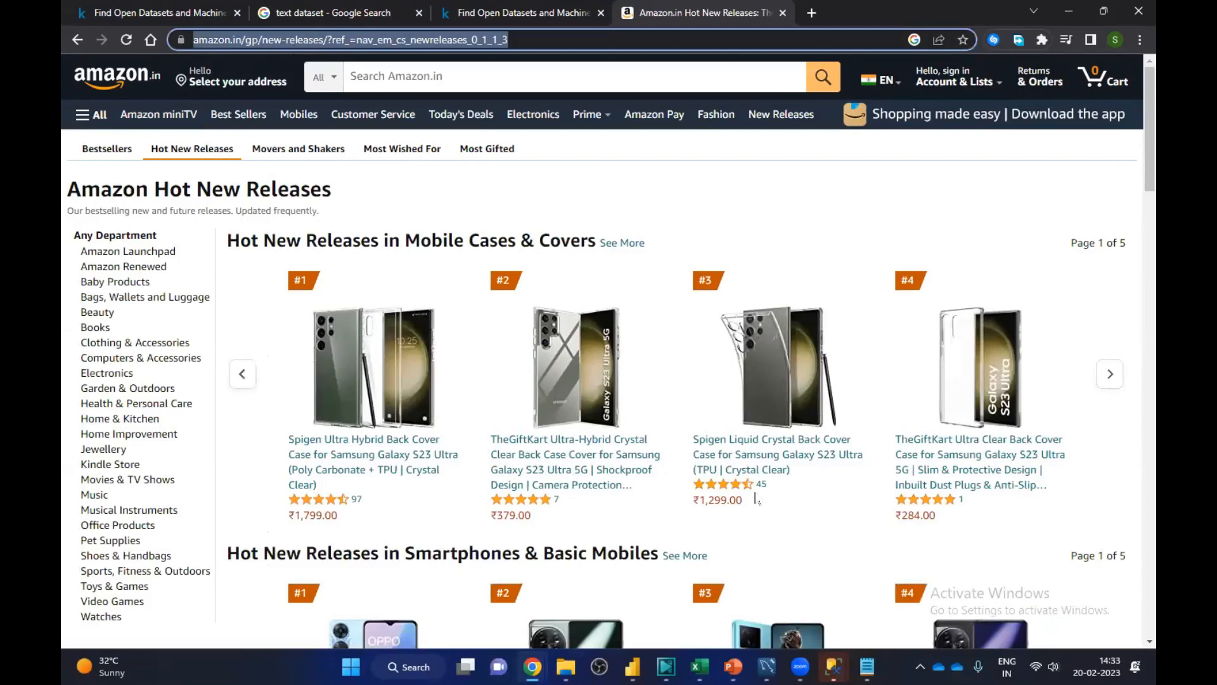
Step: Switch to Power BI Desktop and connect to the copied New Releases address as a web source
{"action": "left_click", "coordinate": [633, 666]}
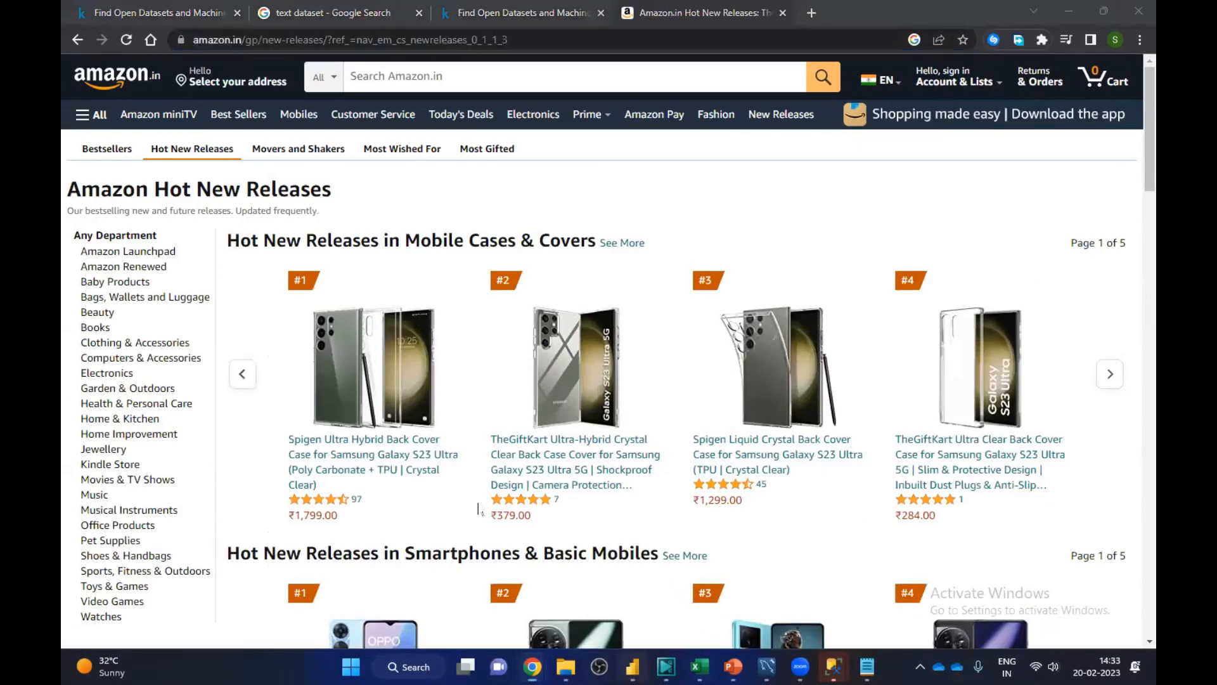
{"action": "left_click", "coordinate": [204, 95]}
{"action": "left_click", "coordinate": [229, 321]}
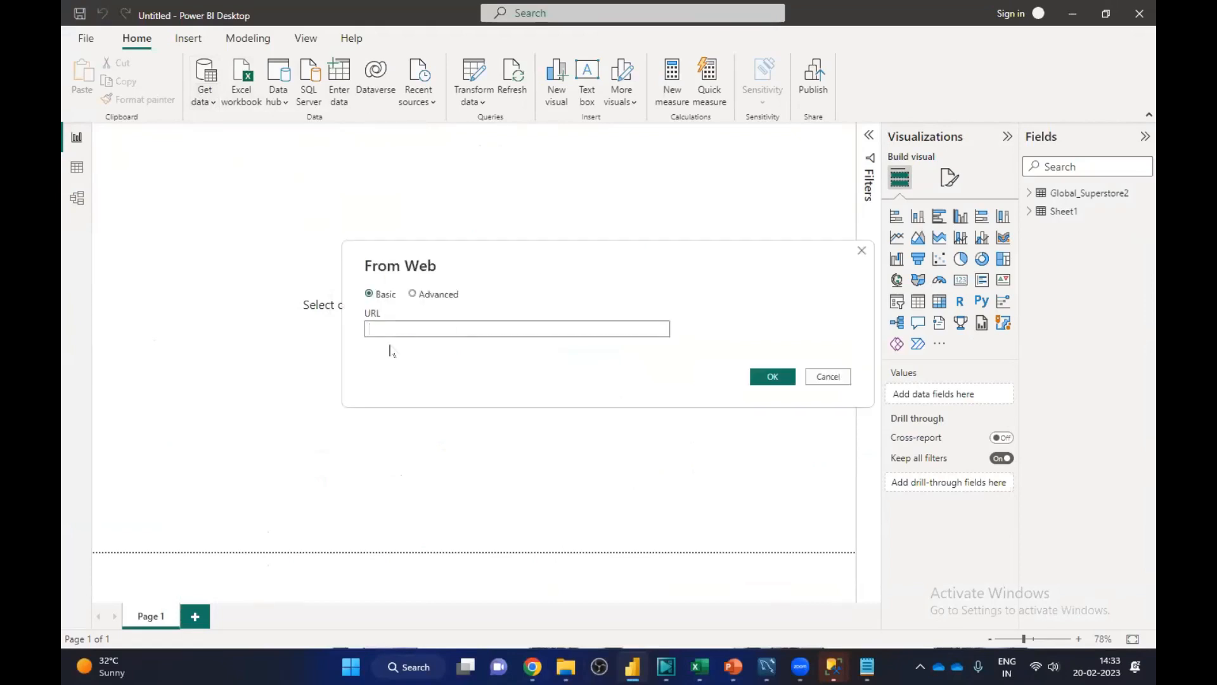
{"action": "key", "text": "ctrl+v"}
{"action": "left_click", "coordinate": [772, 375]}
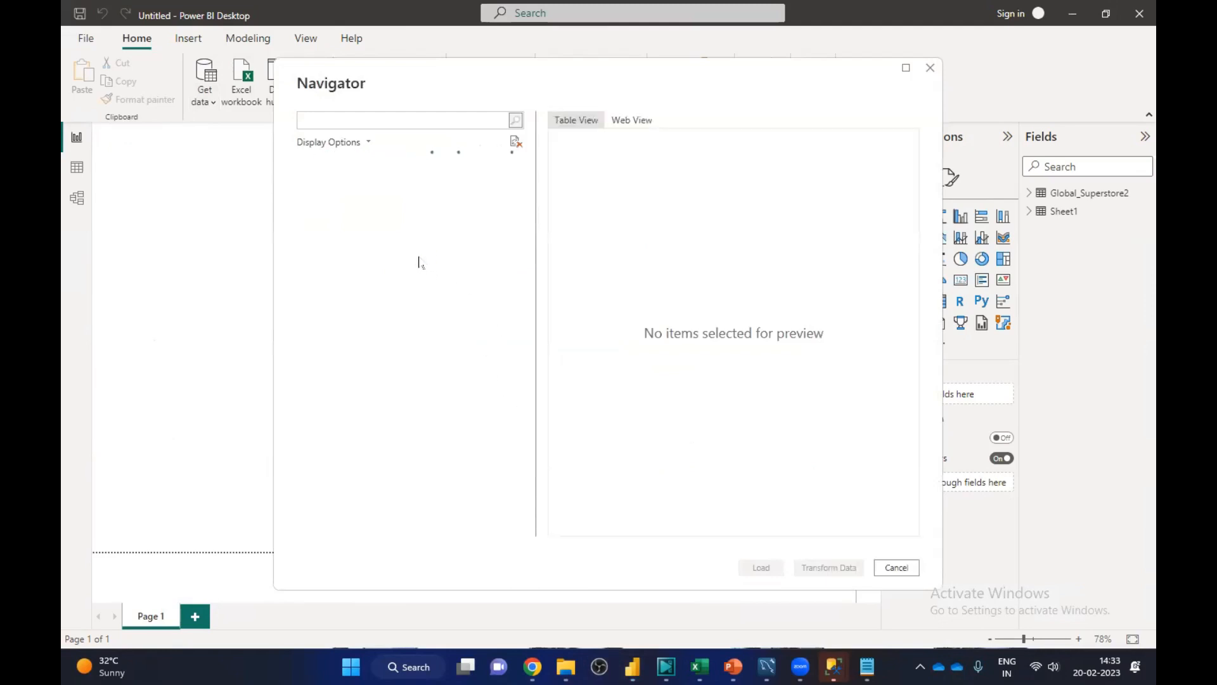
Step: Select suggested Table 3 from the New Releases page, preview its columns through to the last, and also select Table 4
{"action": "left_click", "coordinate": [320, 241]}
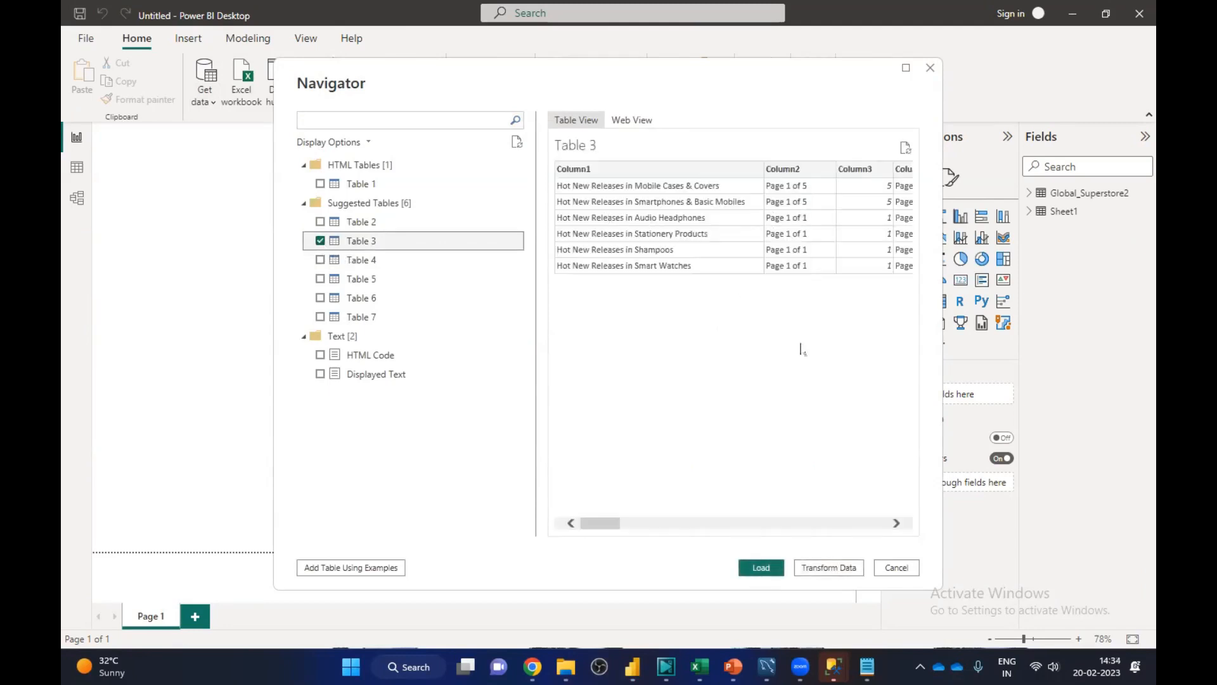
{"action": "left_click_drag", "start_coordinate": [604, 526], "coordinate": [677, 533]}
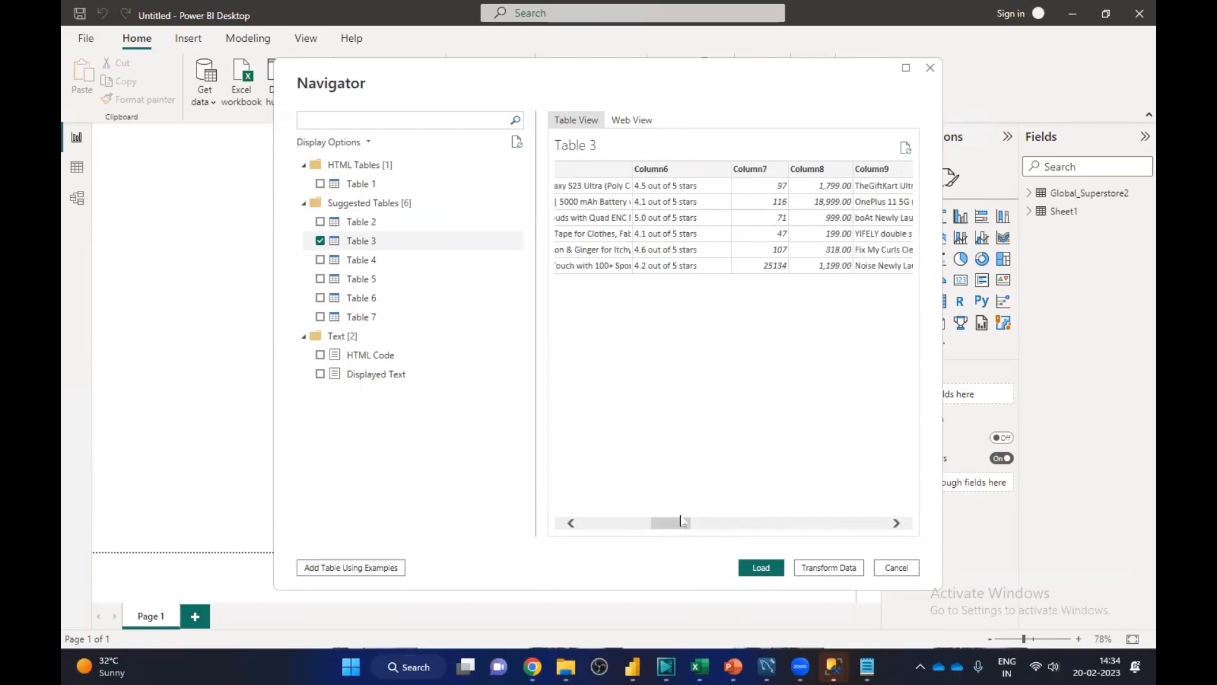
{"action": "left_click_drag", "start_coordinate": [682, 522], "coordinate": [878, 533]}
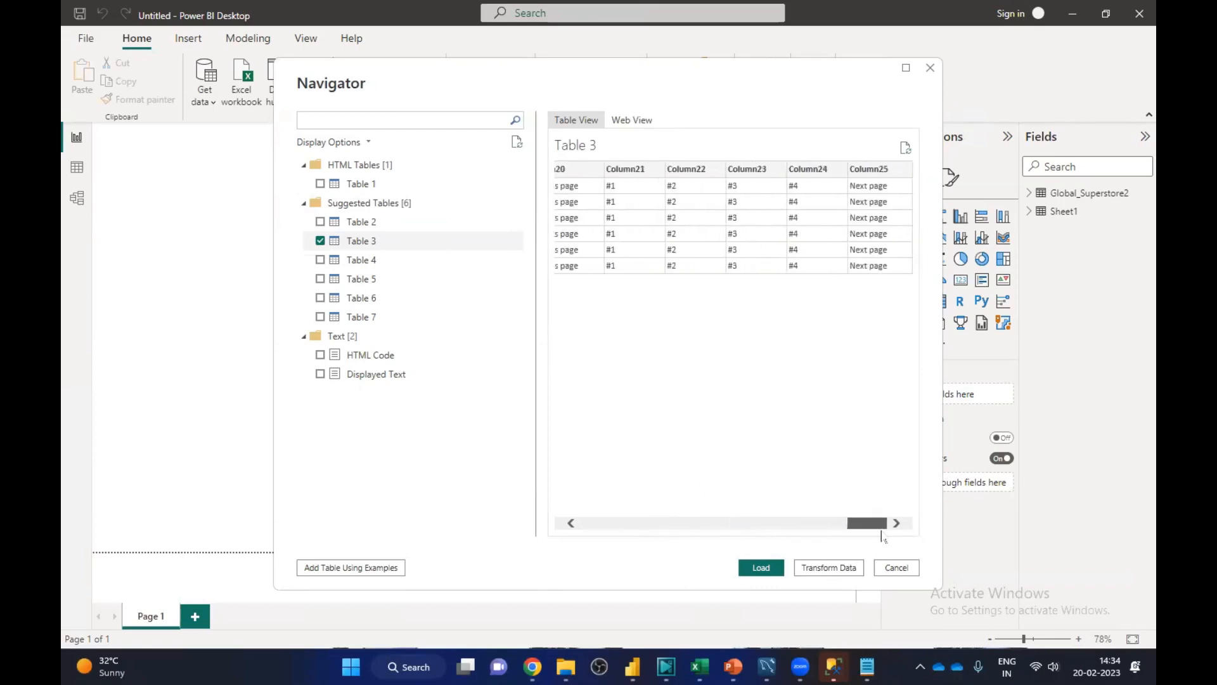
{"action": "left_click", "coordinate": [320, 260]}
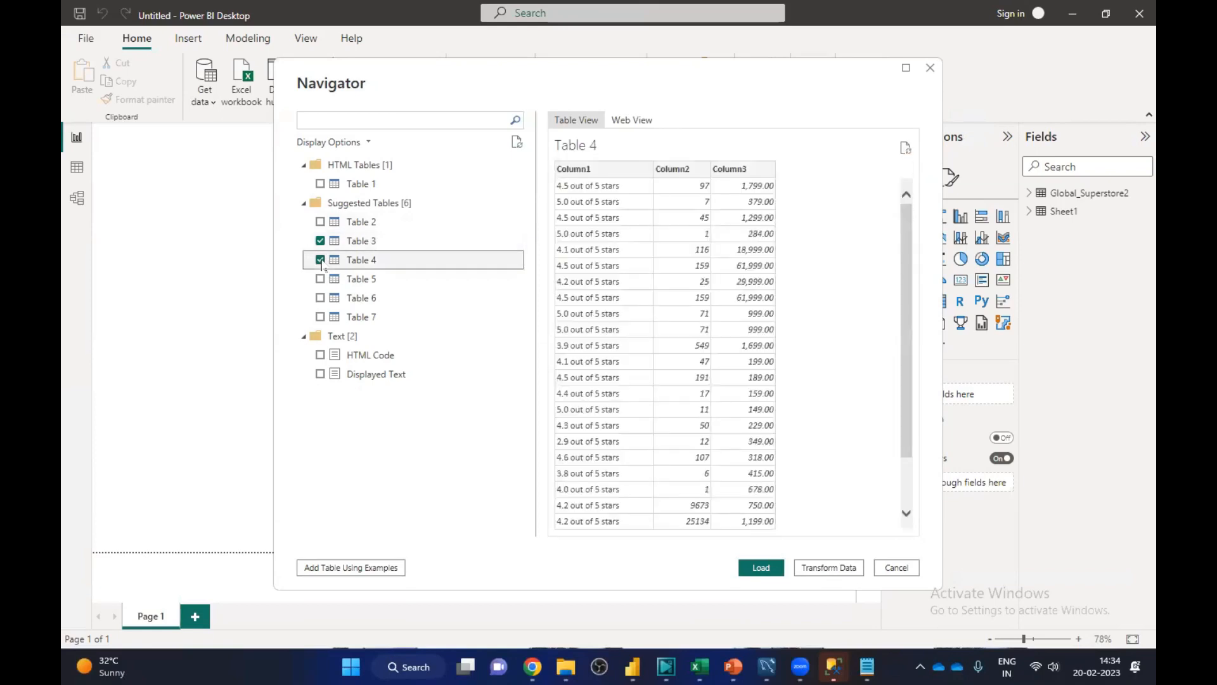
Step: Add Table 6 to the selected web tables, leaving Table 5 out, and load Tables 3, 4 and 6
{"action": "left_click", "coordinate": [320, 279]}
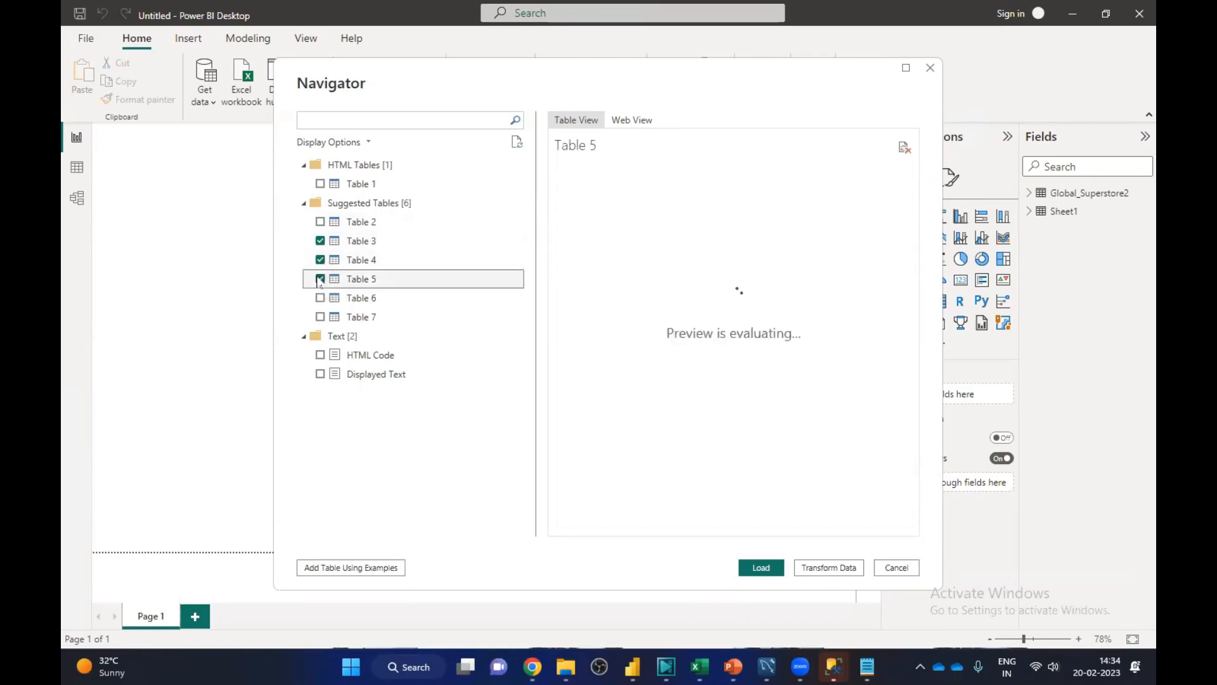
{"action": "left_click", "coordinate": [320, 279]}
{"action": "left_click", "coordinate": [321, 298]}
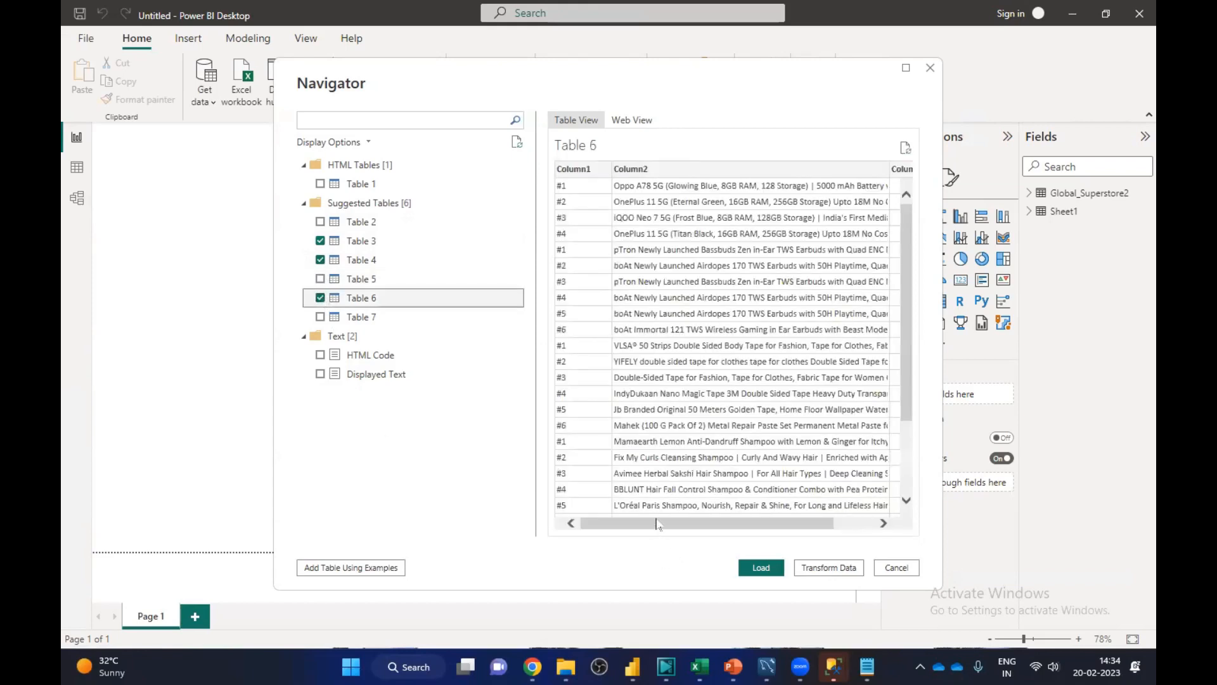
{"action": "left_click_drag", "start_coordinate": [659, 523], "coordinate": [776, 520]}
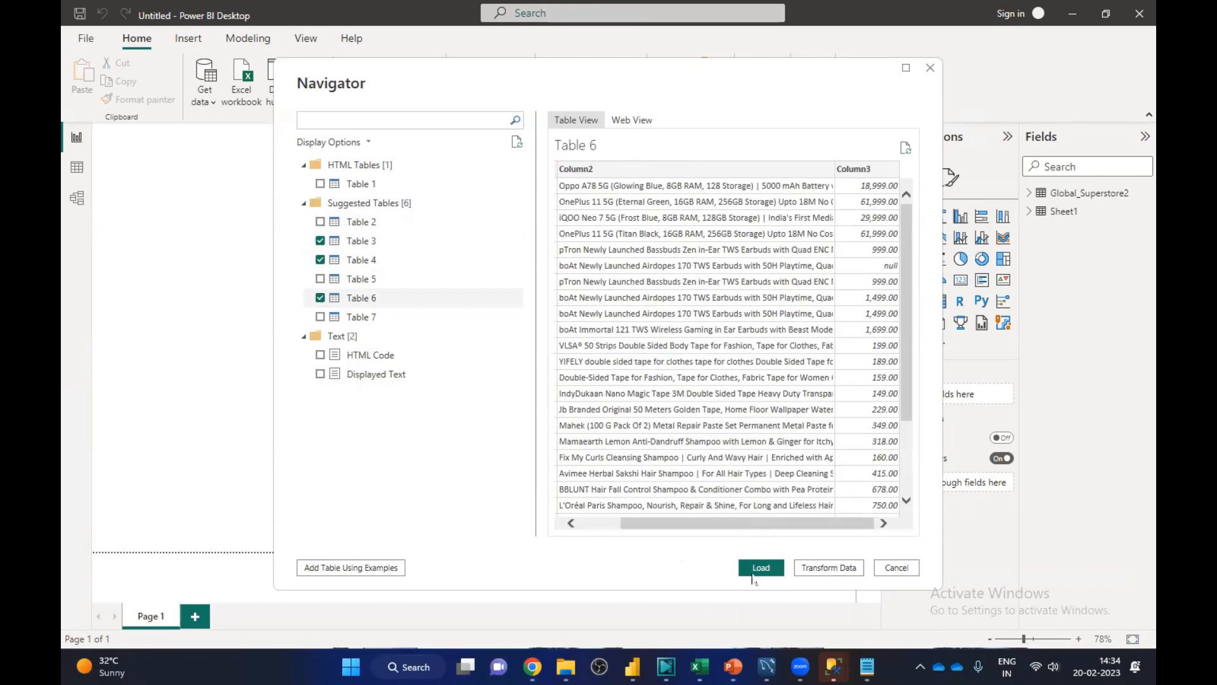
{"action": "left_click", "coordinate": [771, 567]}
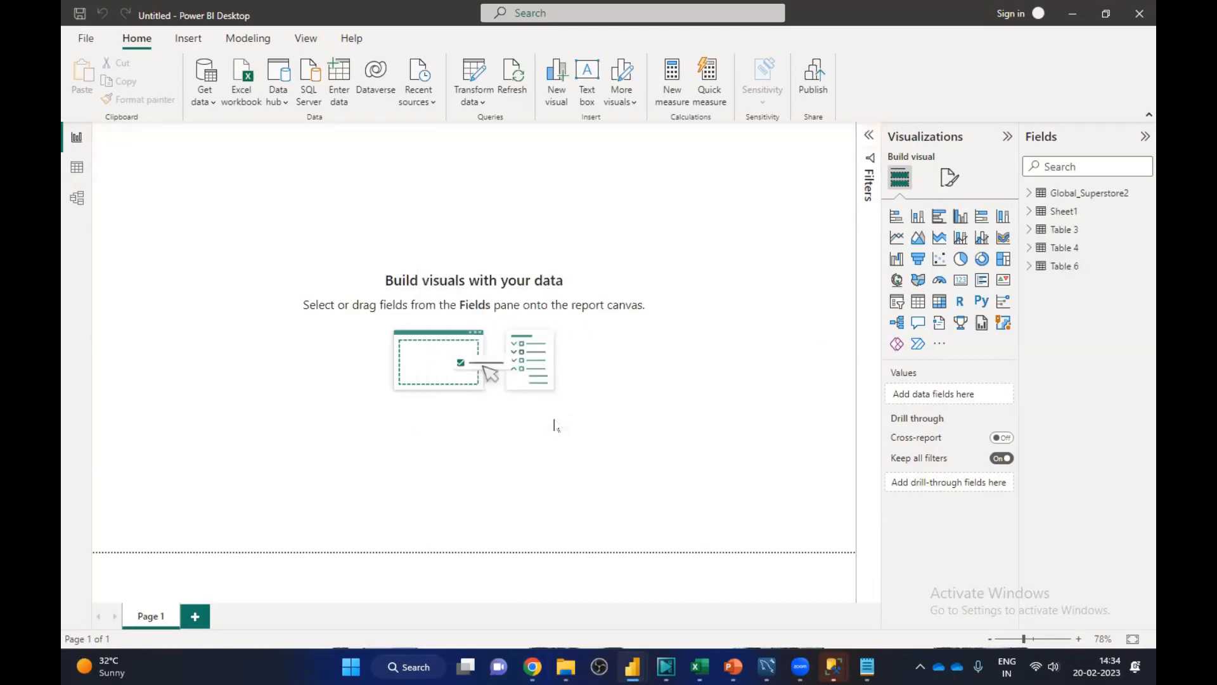
Step: Examine the rows and columns of Sheet1, Table 3 and Table 4 in the data view
{"action": "left_click", "coordinate": [1067, 229]}
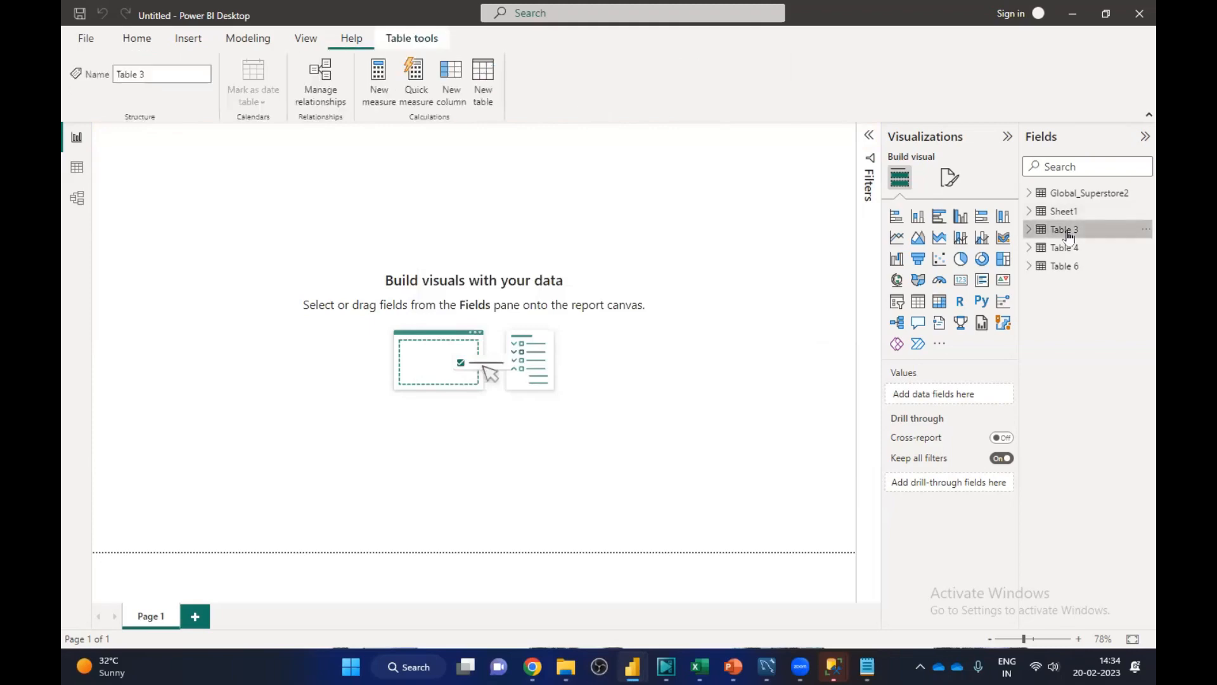
{"action": "left_click", "coordinate": [76, 167]}
{"action": "left_click", "coordinate": [1065, 211]}
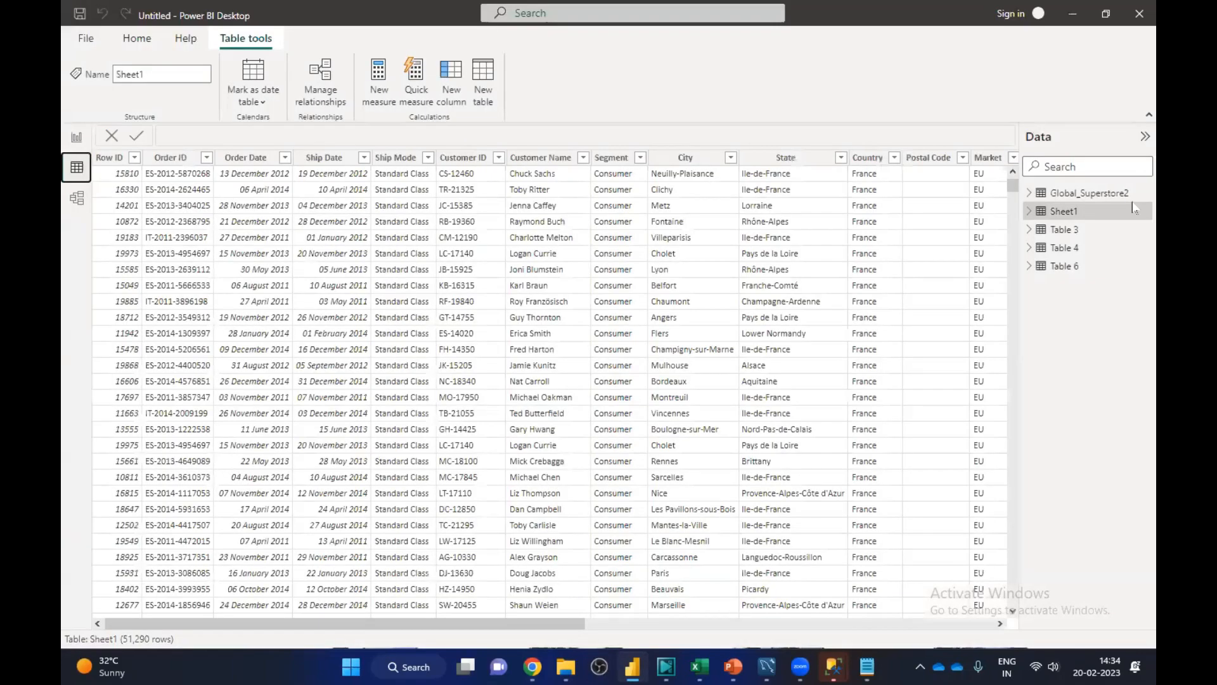
{"action": "left_click", "coordinate": [1063, 229]}
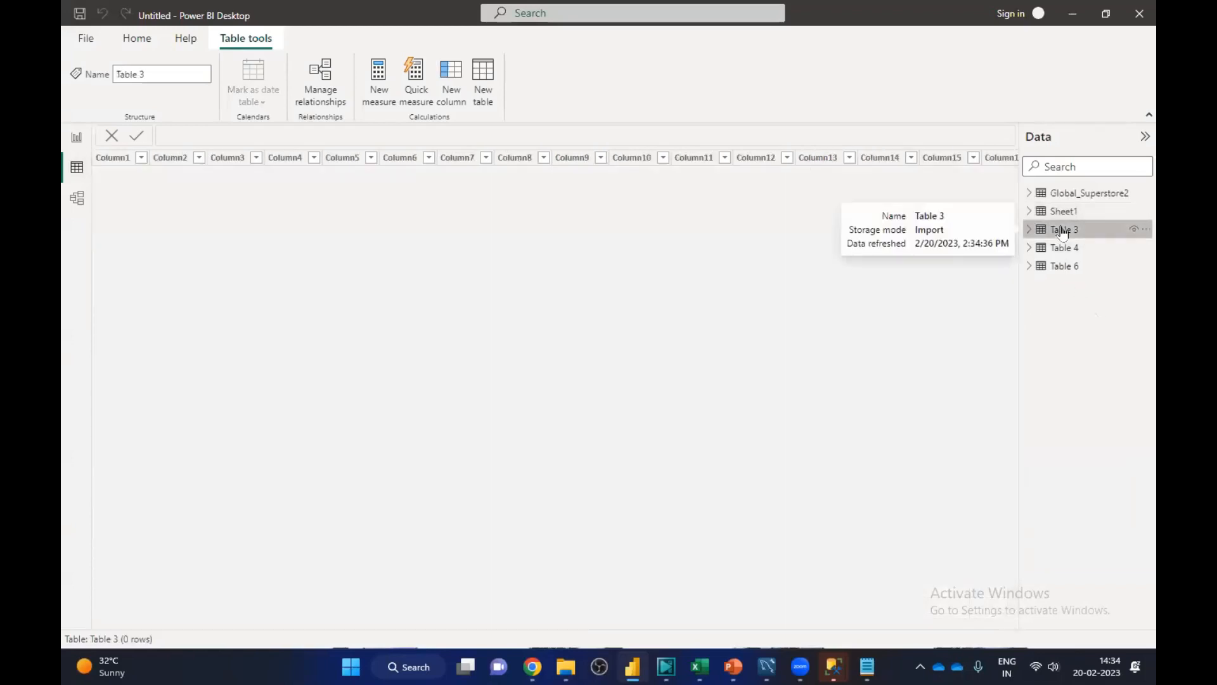
{"action": "left_click", "coordinate": [1030, 229]}
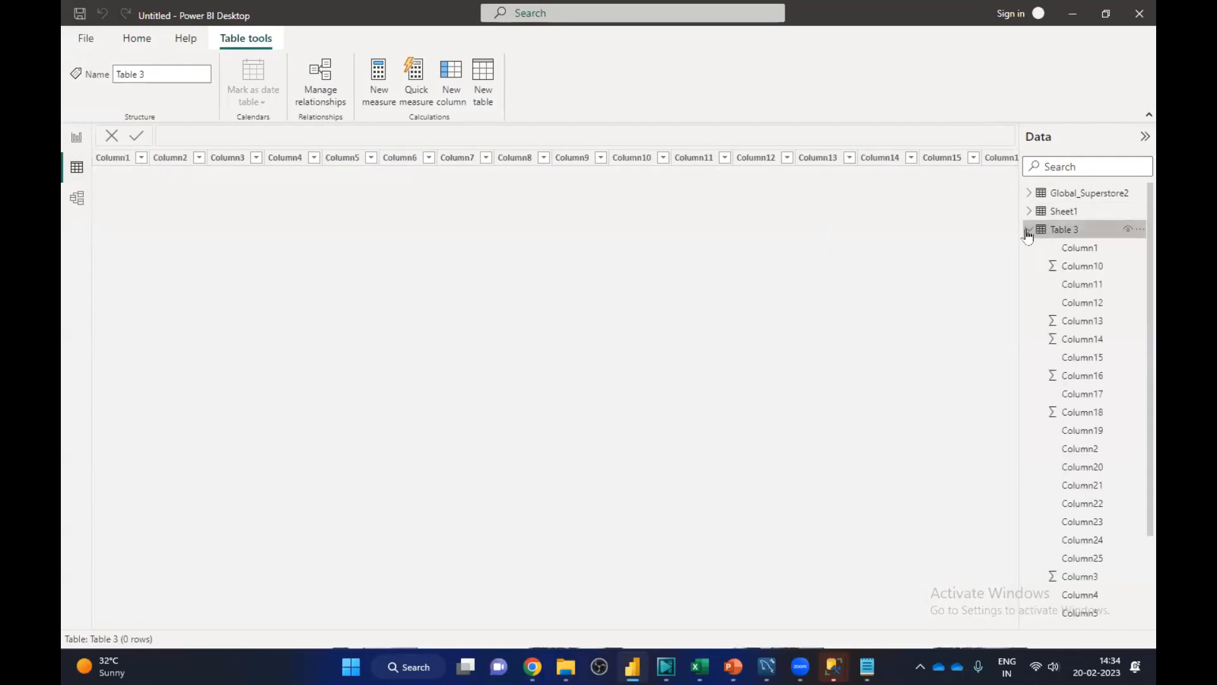
{"action": "left_click", "coordinate": [1028, 232]}
{"action": "left_click", "coordinate": [1044, 248]}
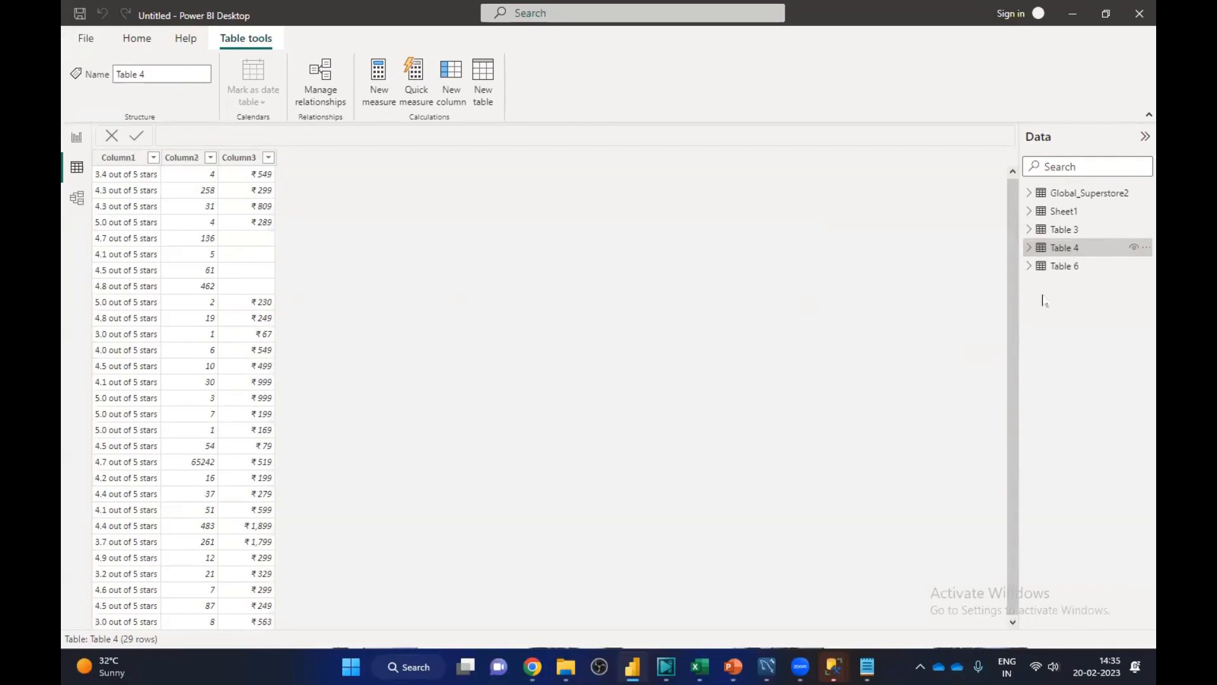
Step: Open Table 4's query for editing and rename Column1 as Rating
{"action": "right_click", "coordinate": [1052, 252]}
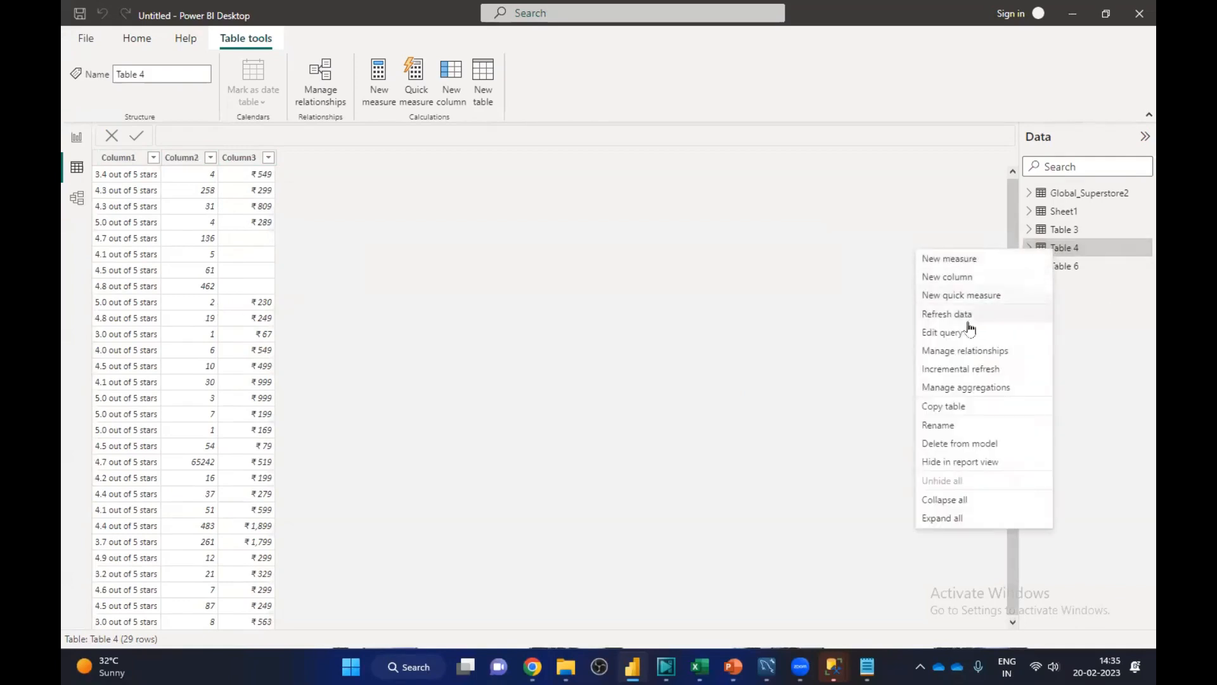
{"action": "left_click", "coordinate": [950, 335]}
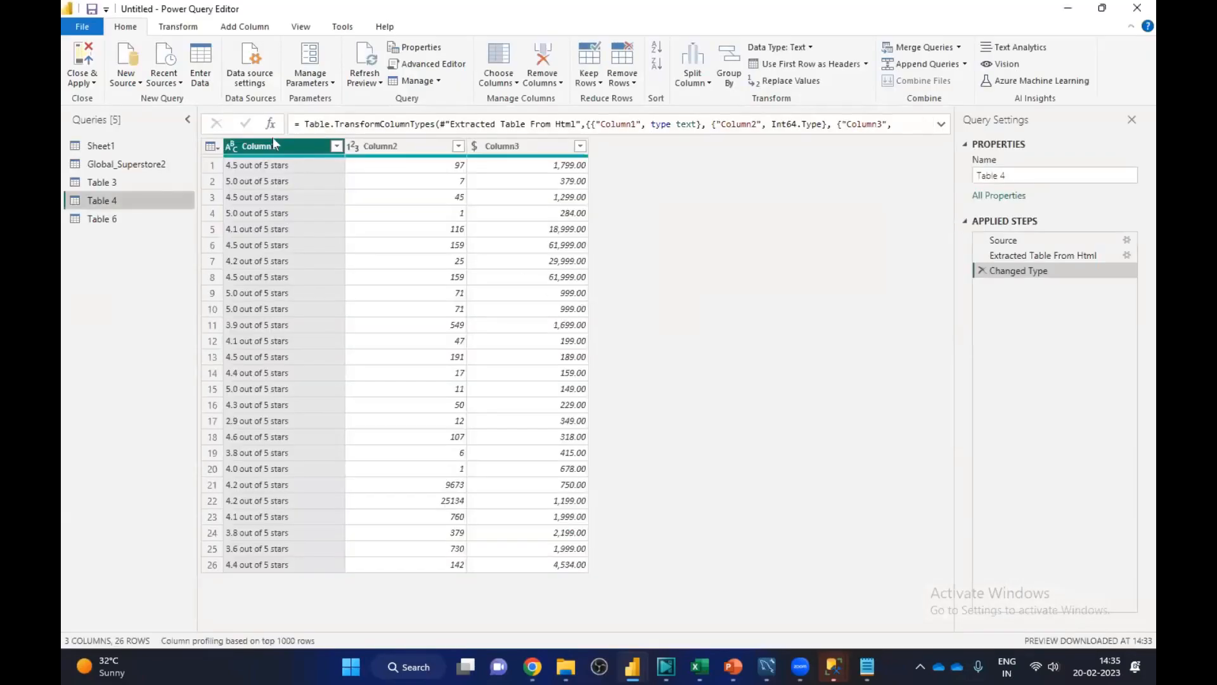
{"action": "left_click", "coordinate": [277, 147]}
{"action": "double_click", "coordinate": [279, 148]}
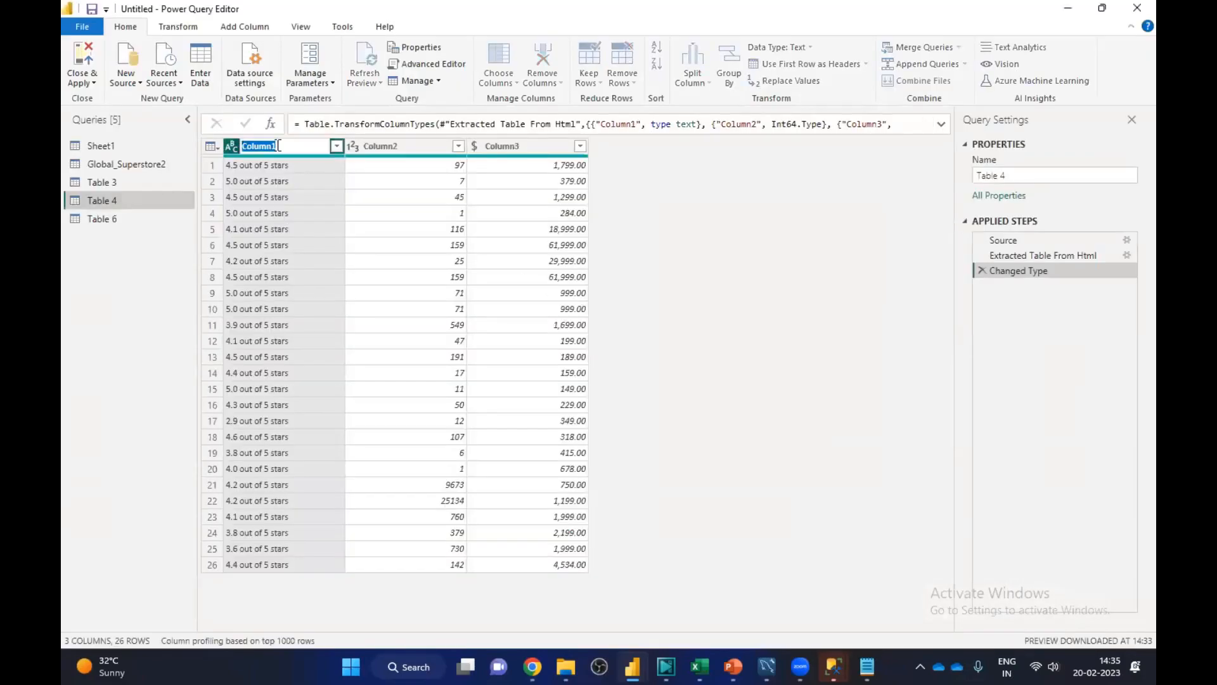
{"action": "type", "text": "Rating"}
{"action": "key", "text": "Return"}
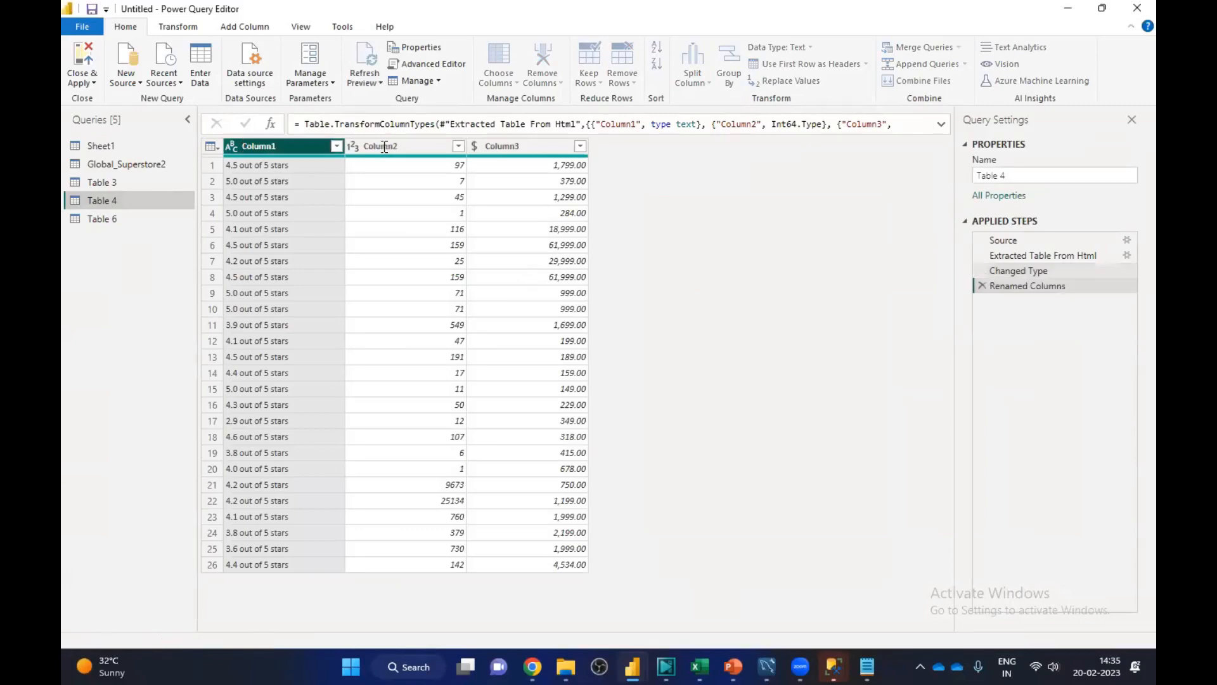
Step: Rename Column2 as Reviews and Column3 as Price in Table 4, and apply the query changes to the model
{"action": "double_click", "coordinate": [385, 147]}
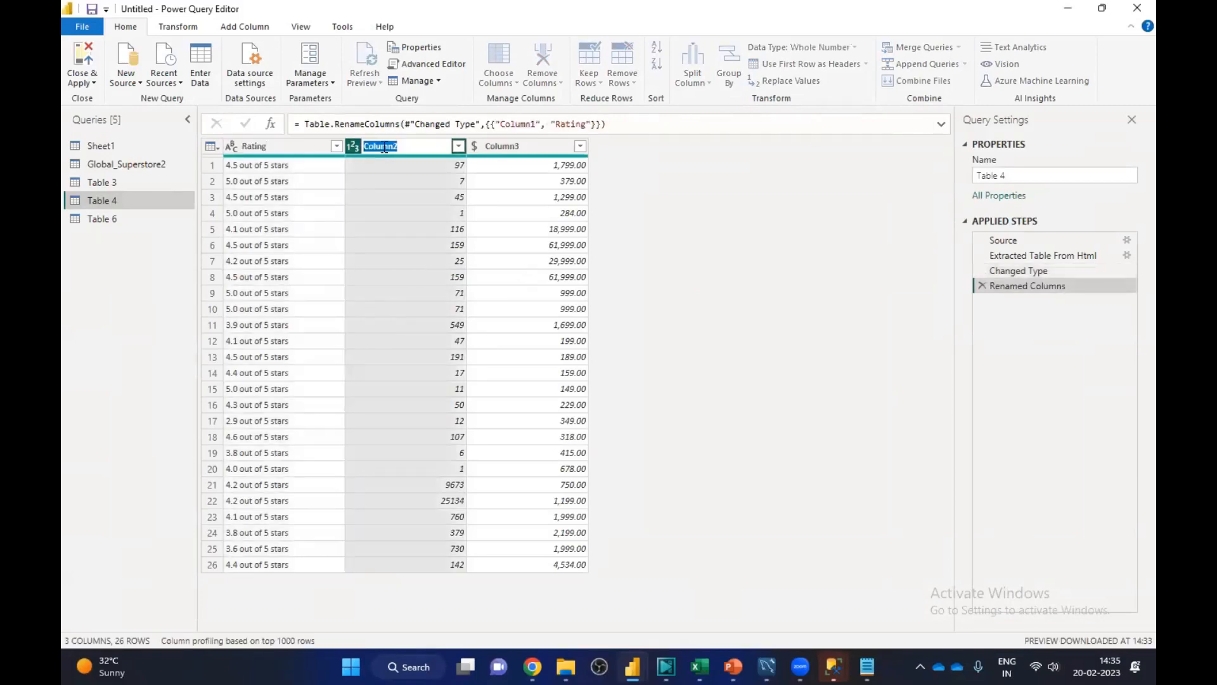
{"action": "type", "text": "Reviews"}
{"action": "key", "text": "Escape"}
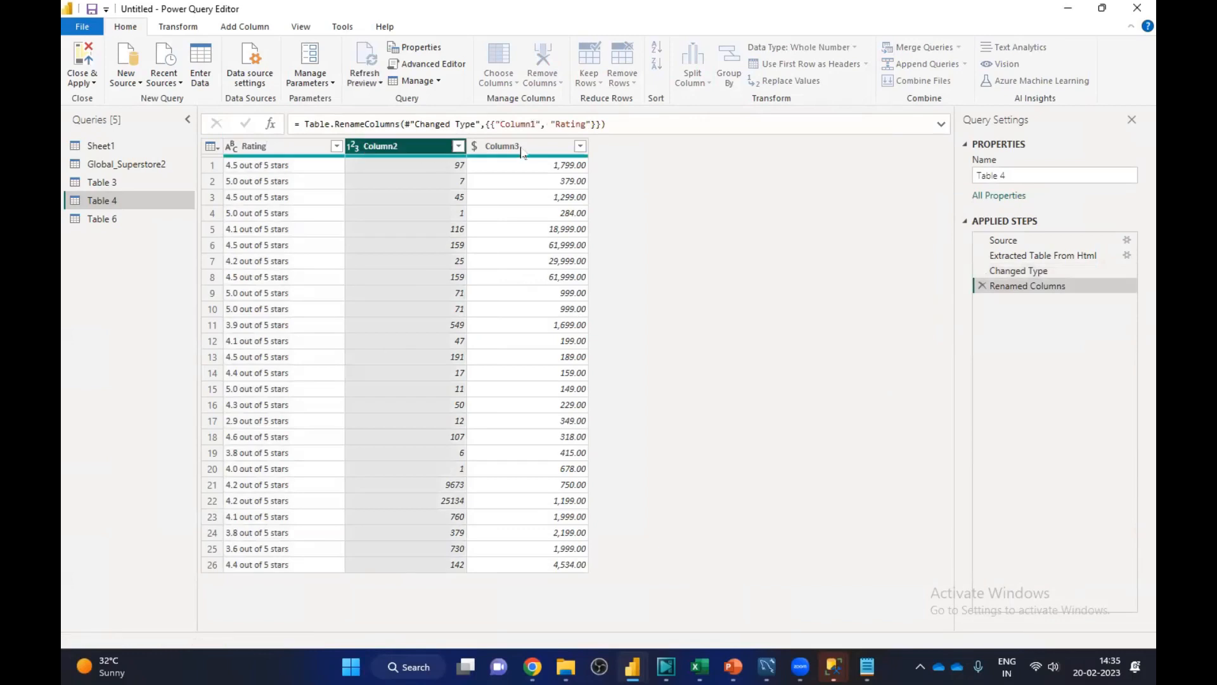
{"action": "double_click", "coordinate": [521, 149]}
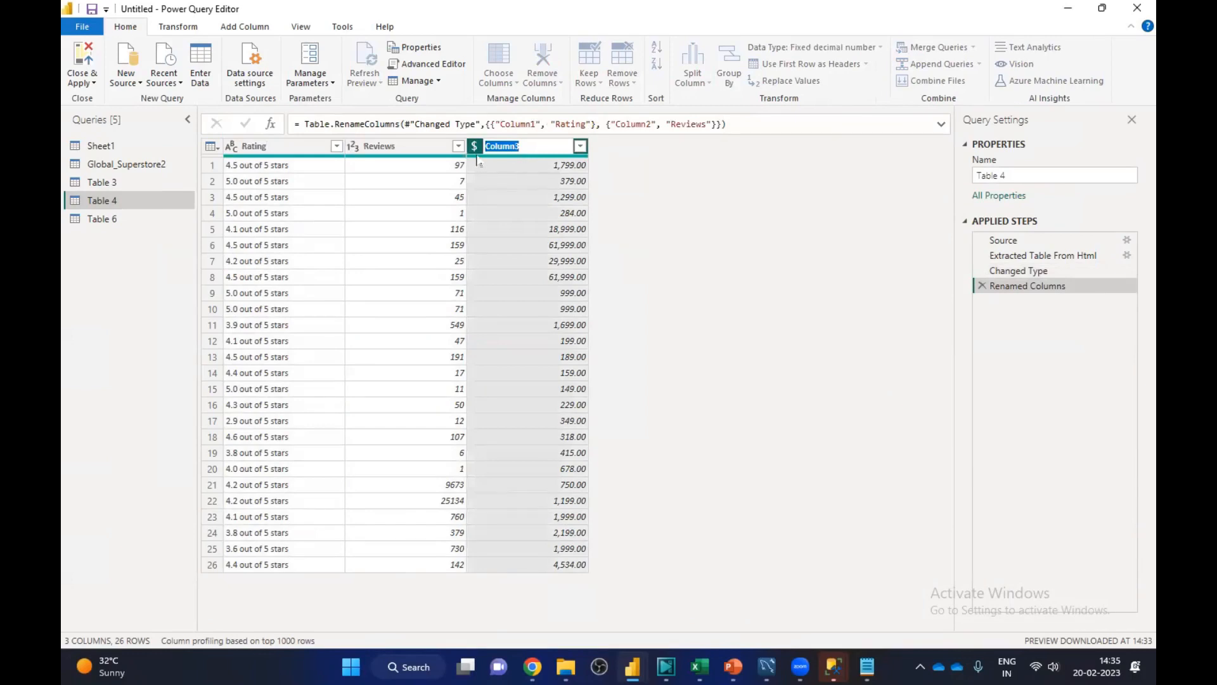
{"action": "type", "text": "Price"}
{"action": "left_click", "coordinate": [669, 292]}
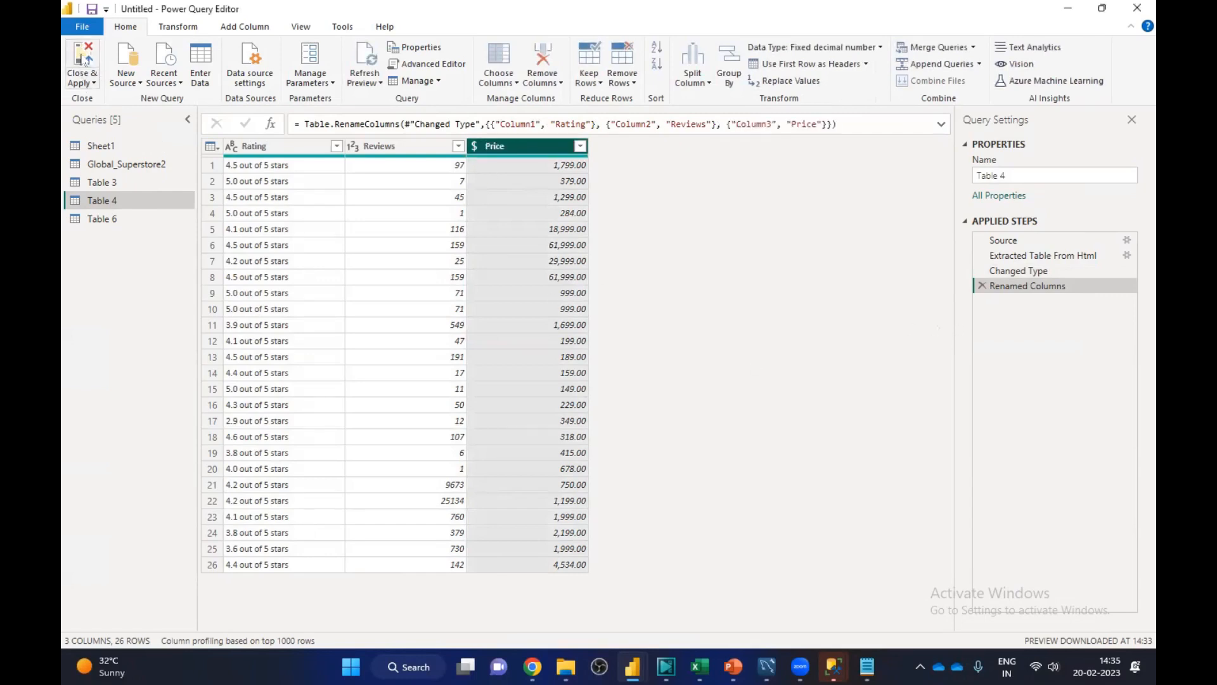
{"action": "left_click", "coordinate": [83, 64]}
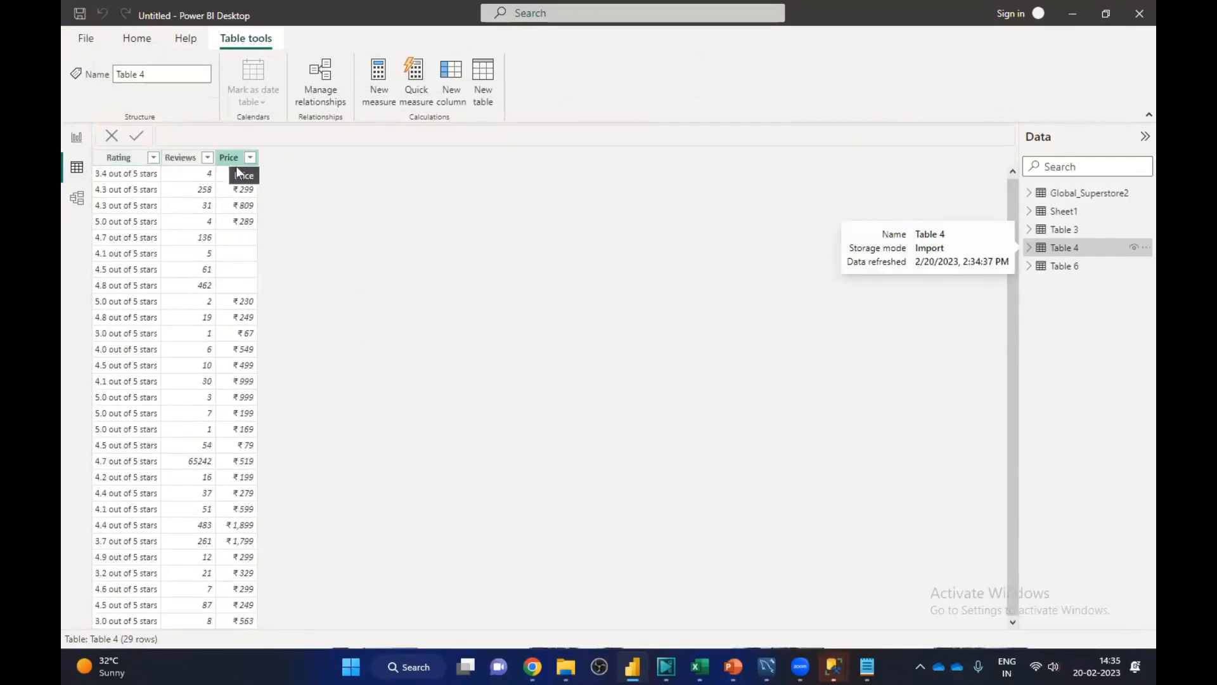
Step: Review Table 6's columns and Table 4's renamed columns, and return to the report view
{"action": "left_click", "coordinate": [1056, 267]}
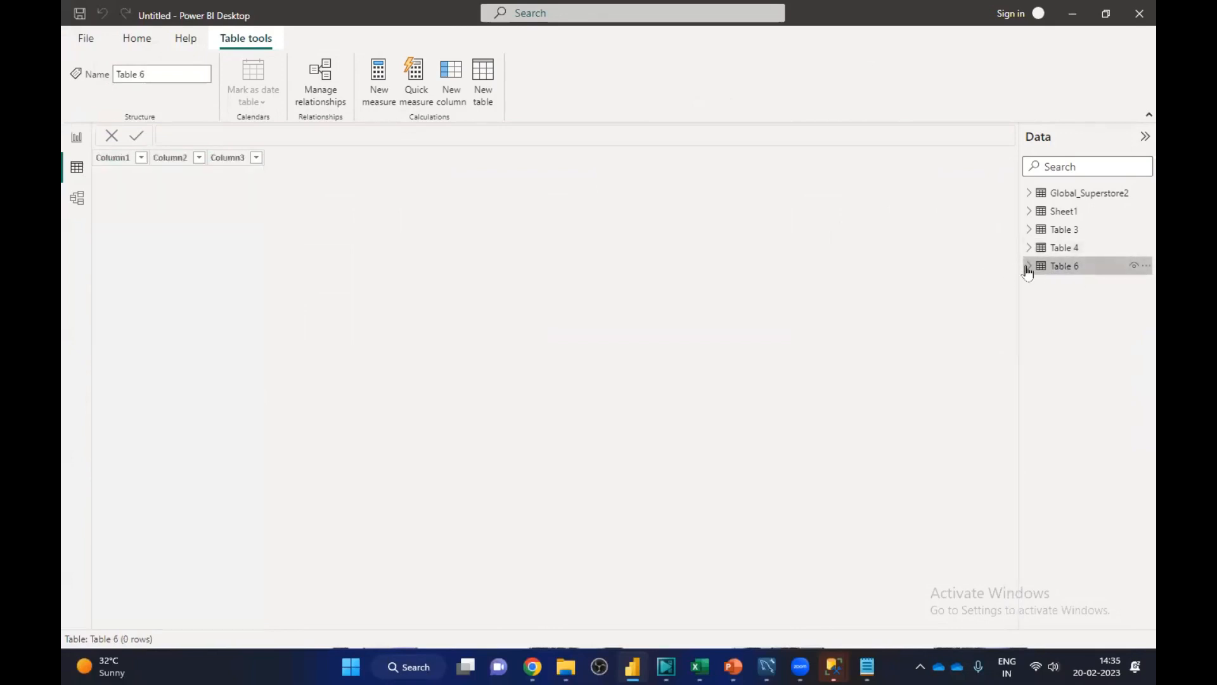
{"action": "left_click", "coordinate": [1029, 266]}
{"action": "left_click", "coordinate": [1076, 284]}
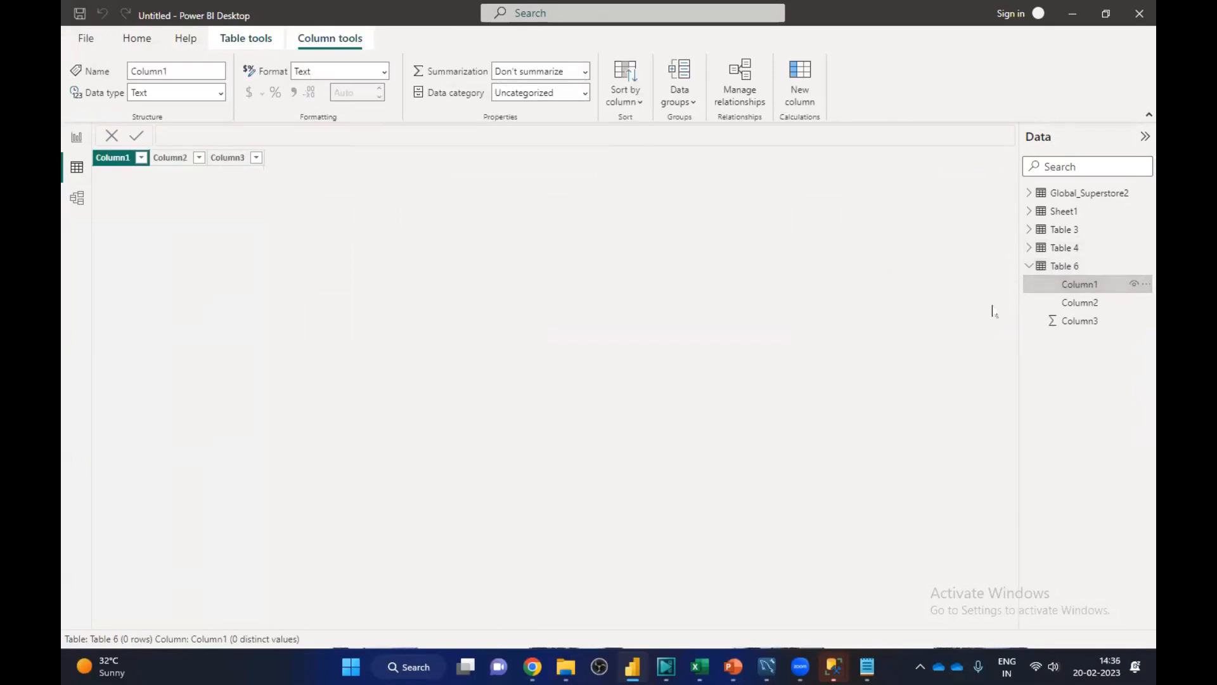
{"action": "left_click", "coordinate": [1063, 267]}
{"action": "left_click", "coordinate": [1064, 248]}
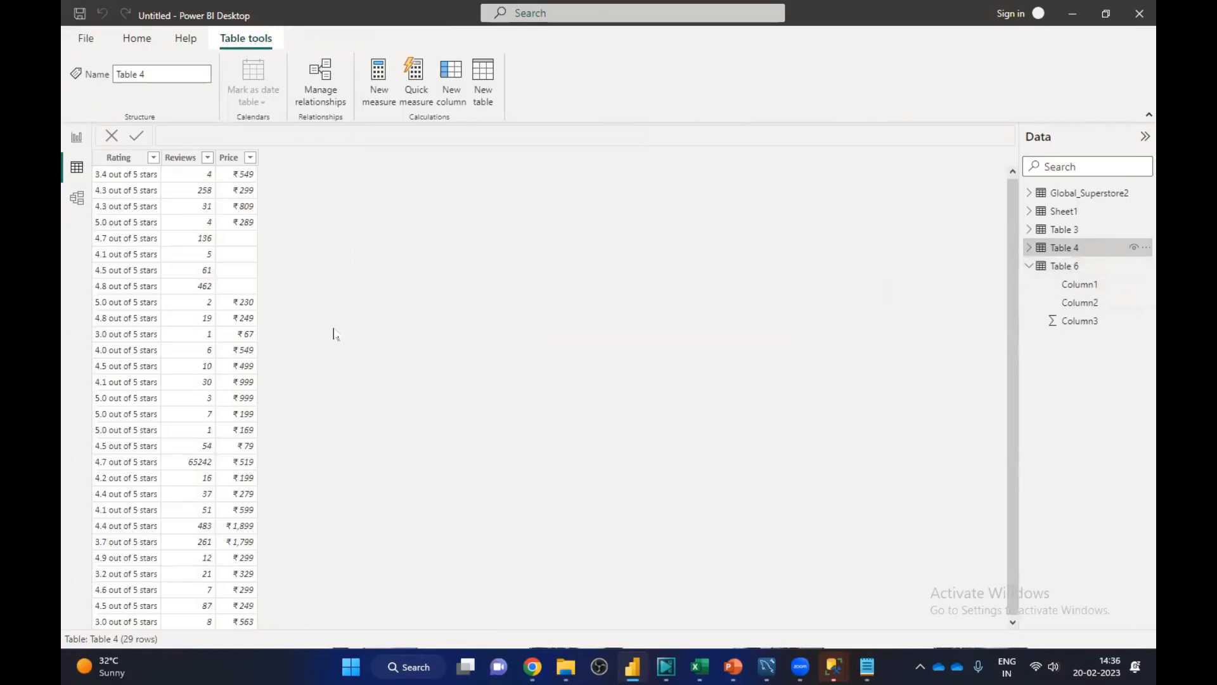
{"action": "left_click", "coordinate": [76, 136]}
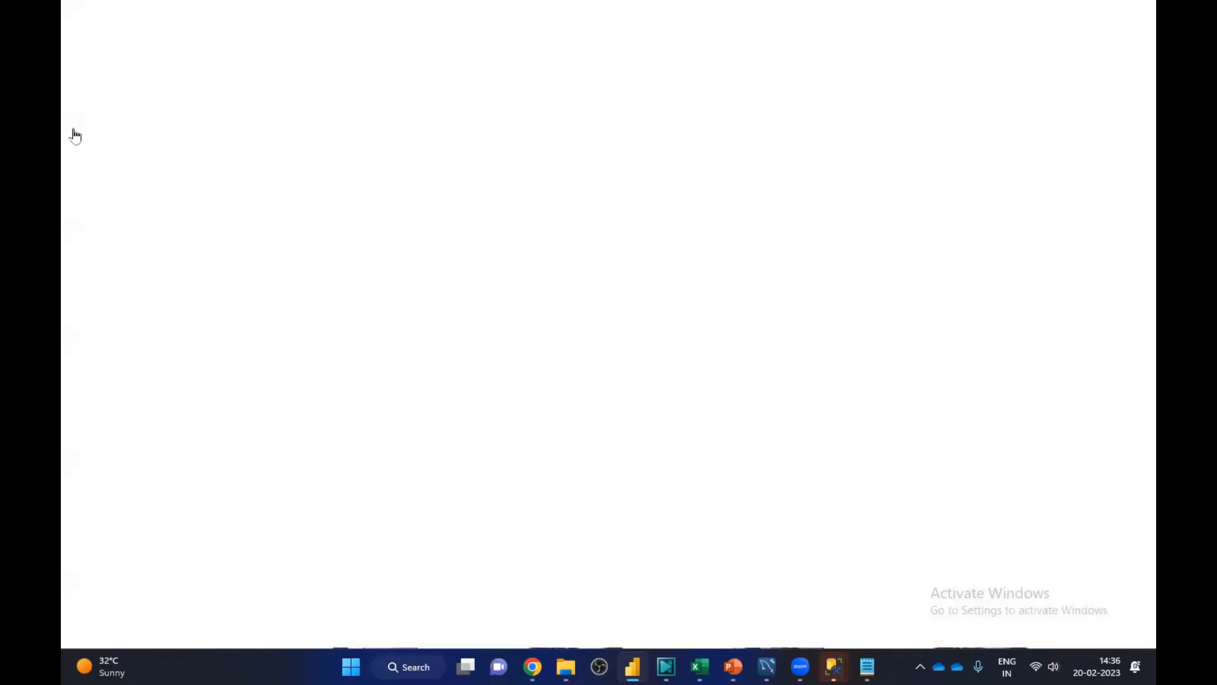
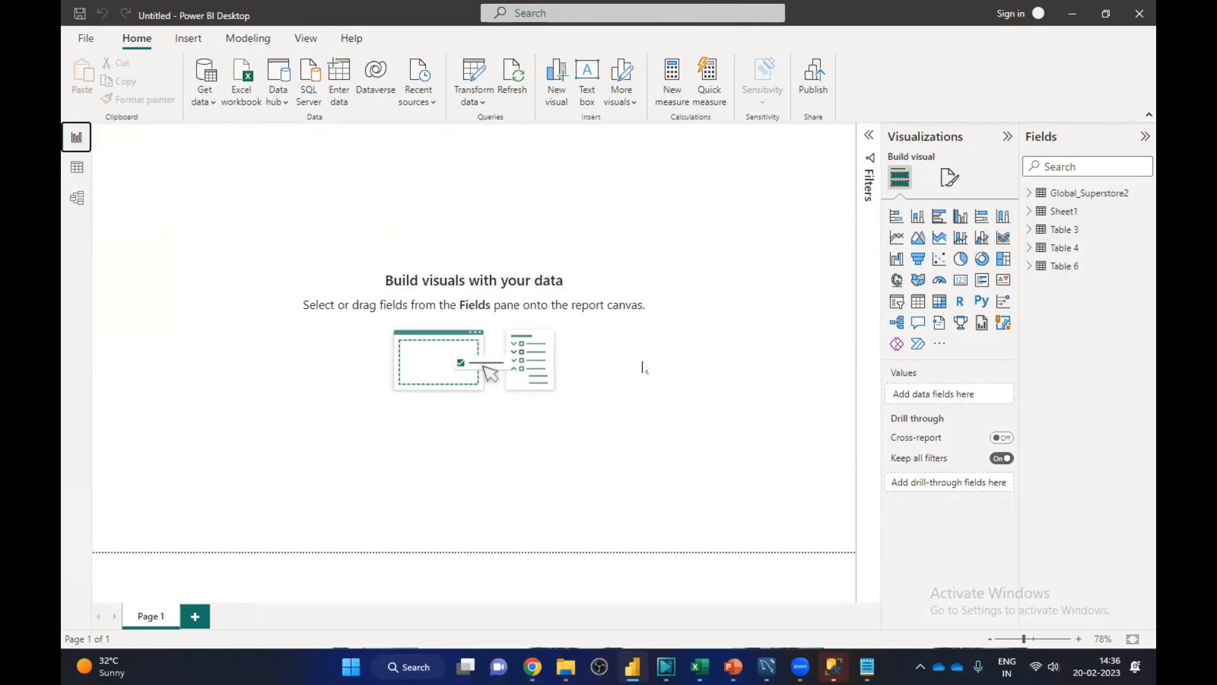
Step: Start an OData feed connection and switch to Chrome to bring up the page showing the Northwind OData service
{"action": "left_click", "coordinate": [202, 98]}
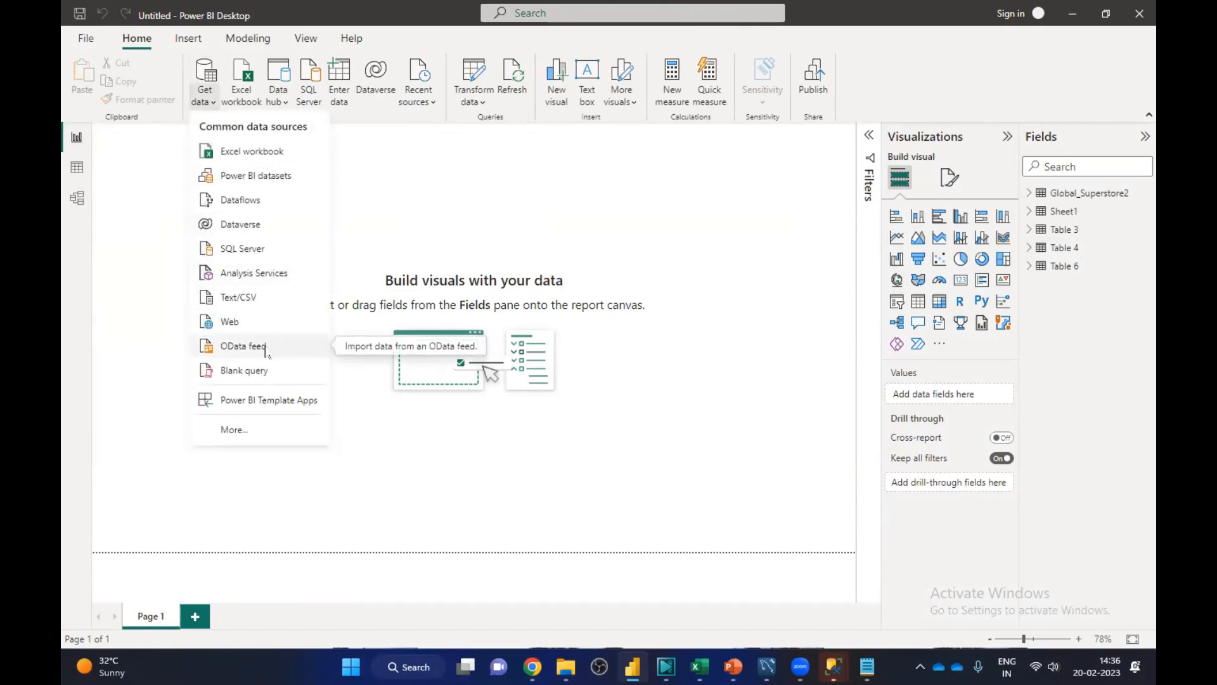
{"action": "left_click", "coordinate": [243, 345]}
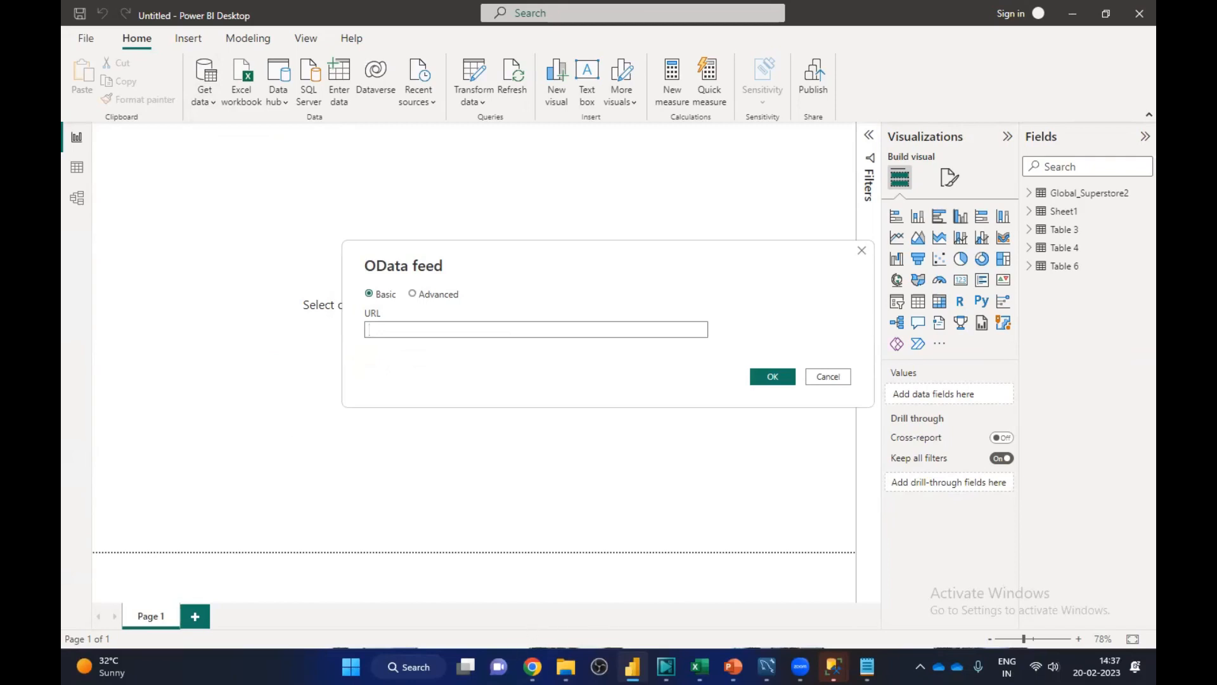
{"action": "mouse_move", "coordinate": [533, 666]}
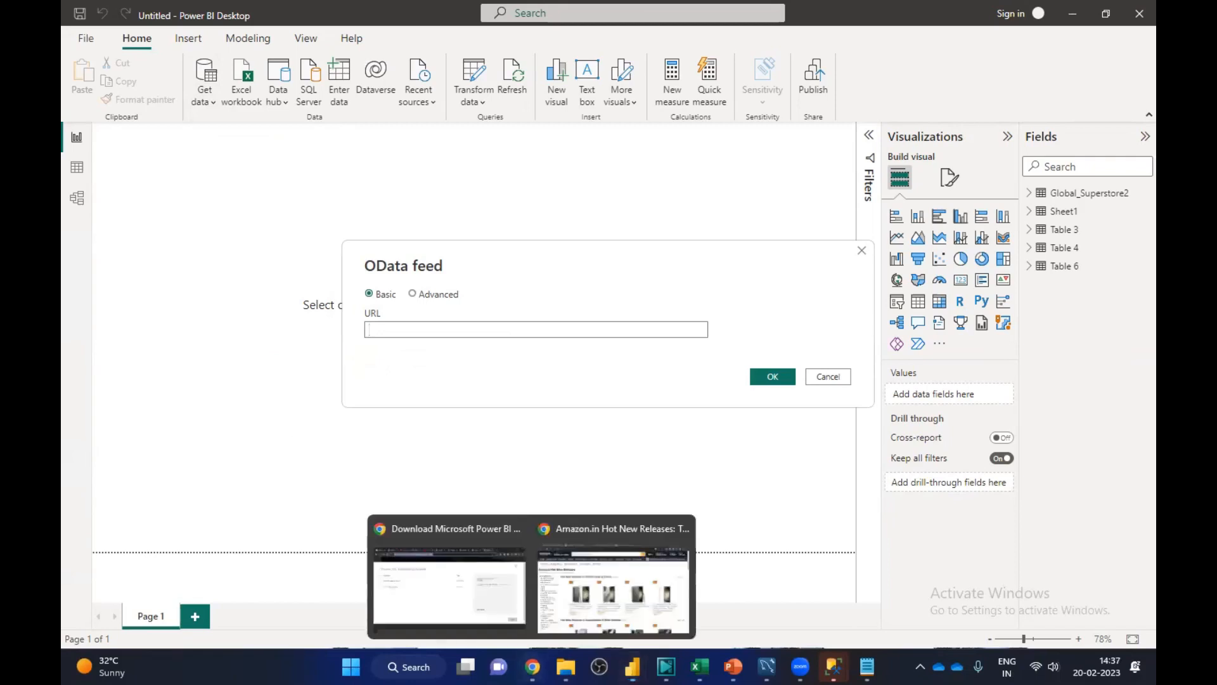
{"action": "left_click", "coordinate": [618, 599]}
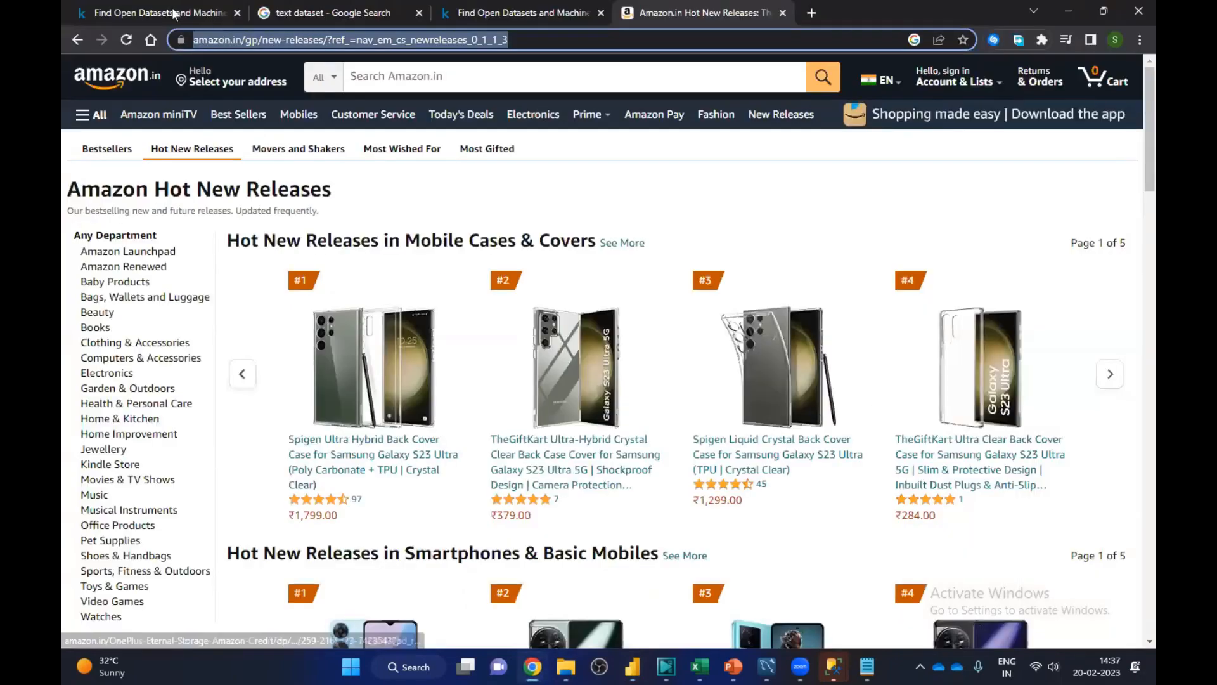
{"action": "left_click", "coordinate": [205, 9]}
{"action": "key", "text": "ctrl+Tab"}
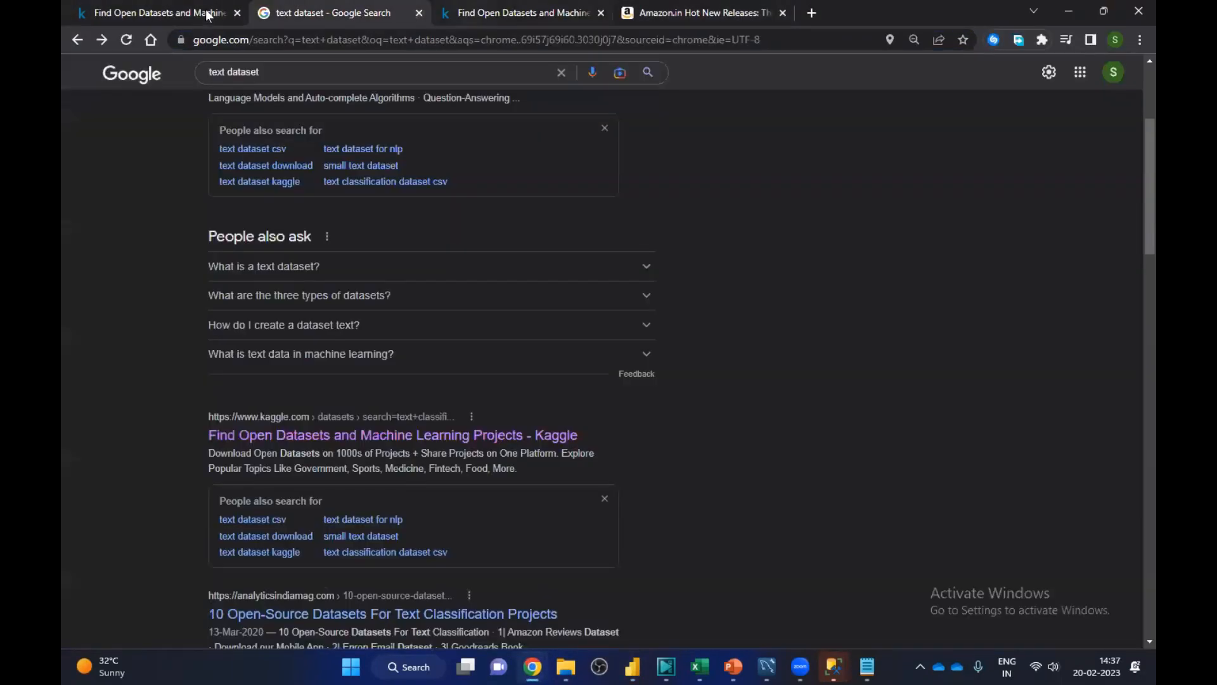
{"action": "key", "text": "ctrl+Tab"}
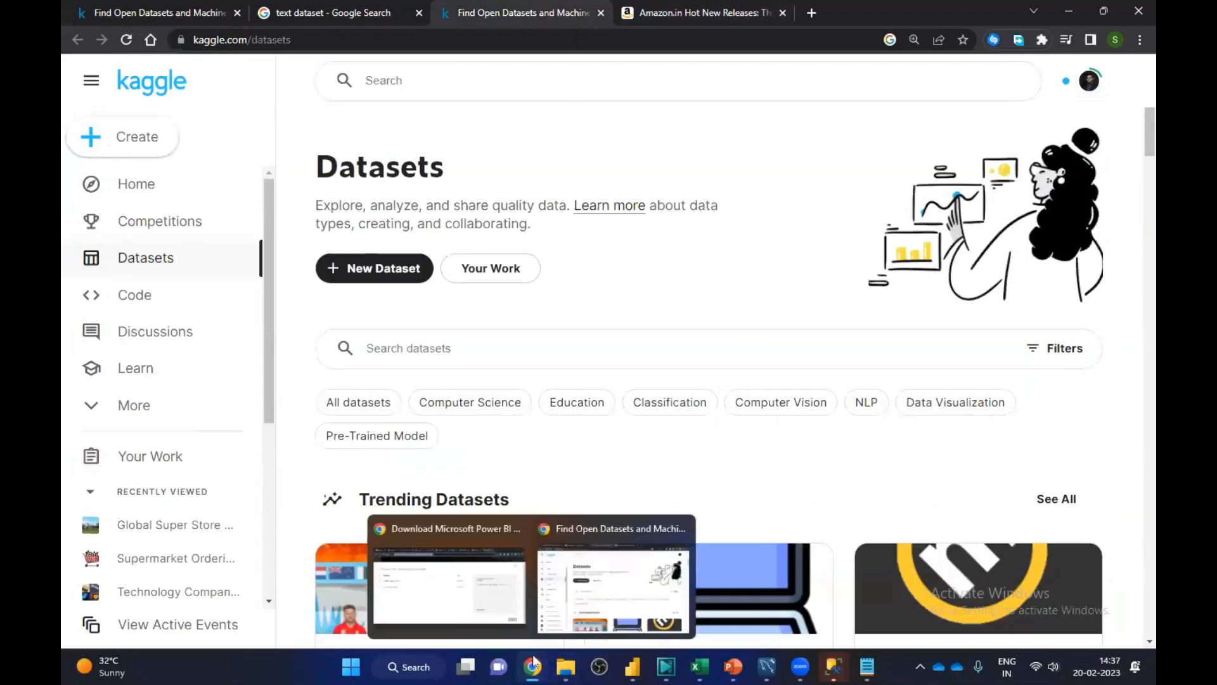
{"action": "left_click", "coordinate": [432, 616]}
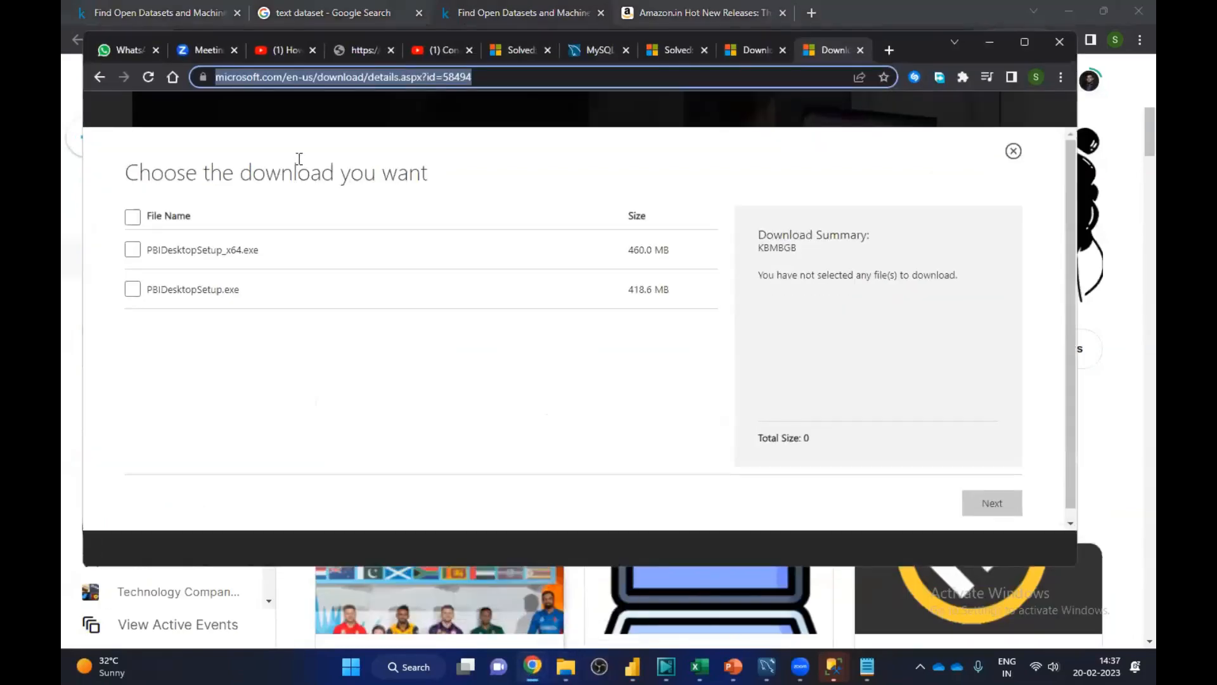
{"action": "left_click", "coordinate": [364, 51]}
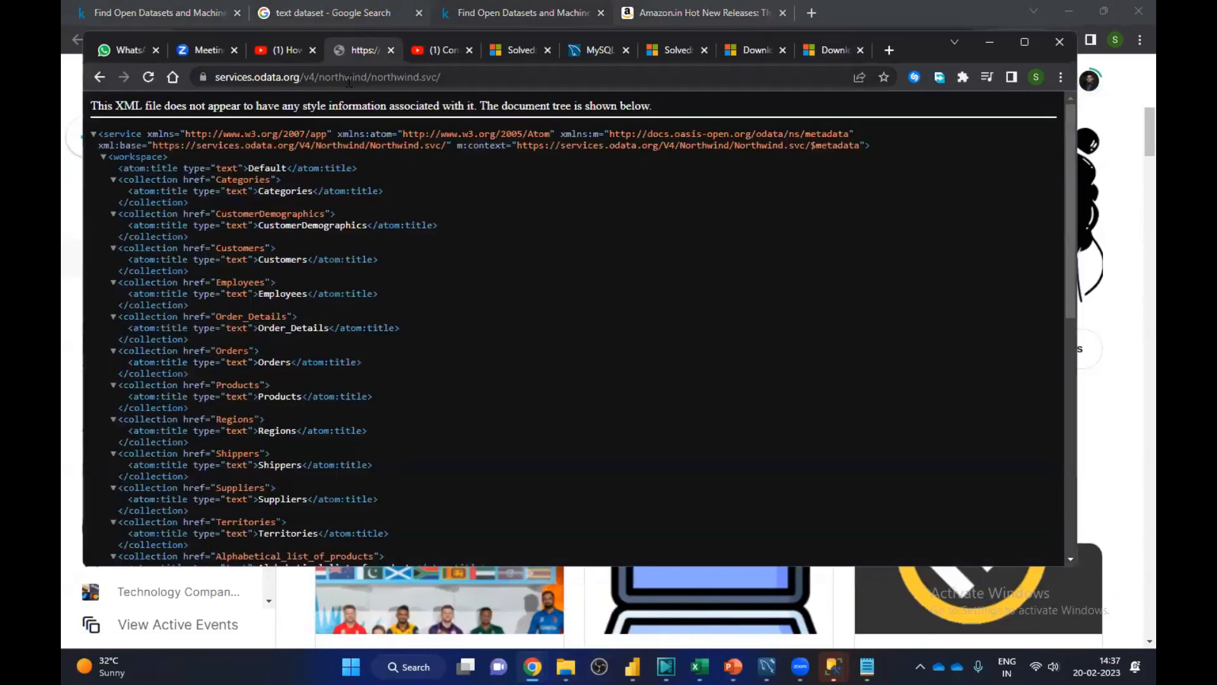
{"action": "left_click", "coordinate": [349, 81]}
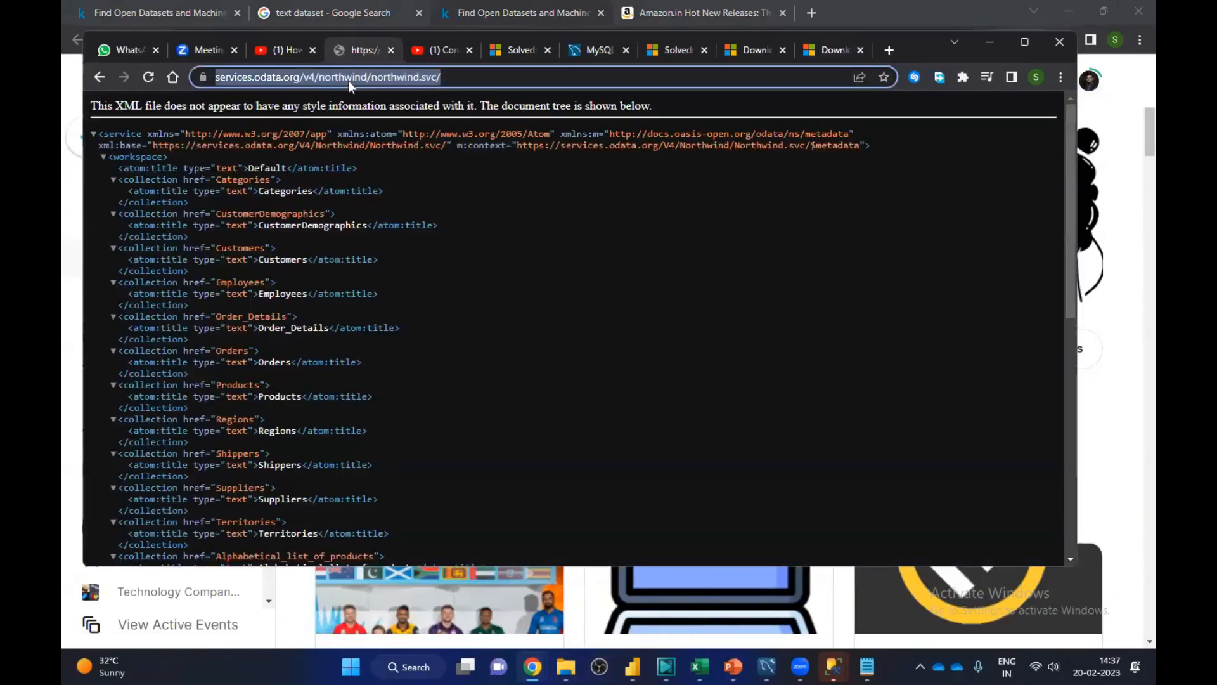
{"action": "left_click", "coordinate": [582, 26]}
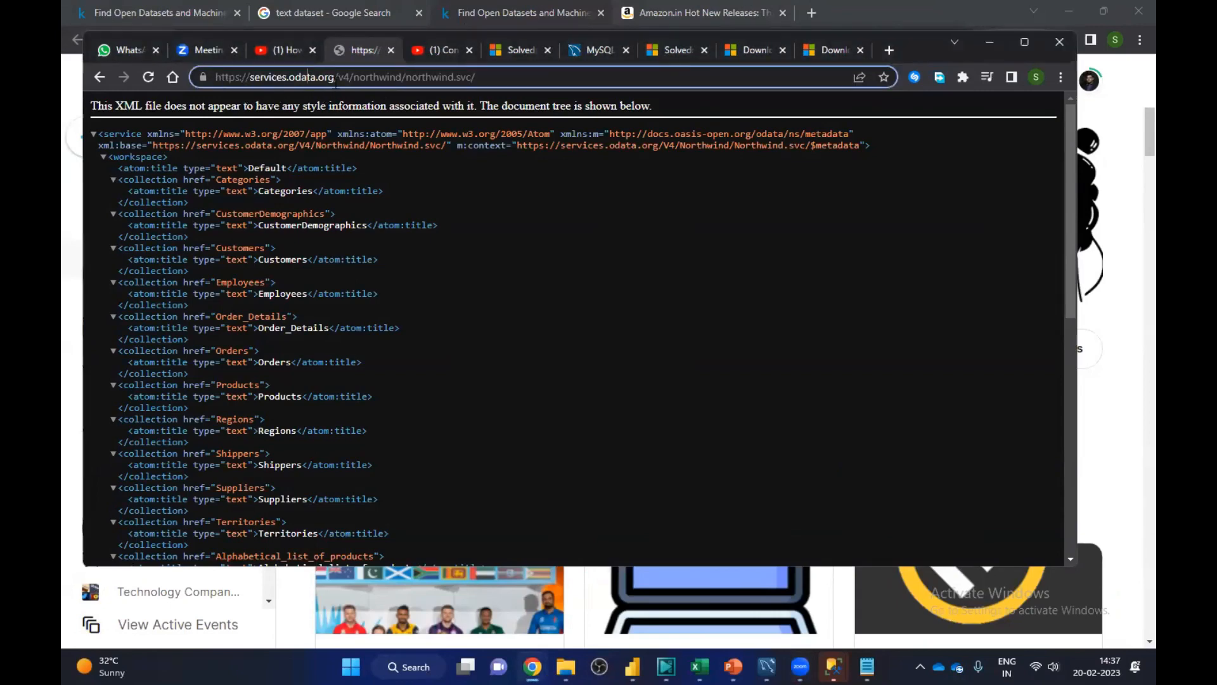
{"action": "left_click_drag", "start_coordinate": [334, 76], "coordinate": [193, 80]}
{"action": "key", "text": "ctrl+c"}
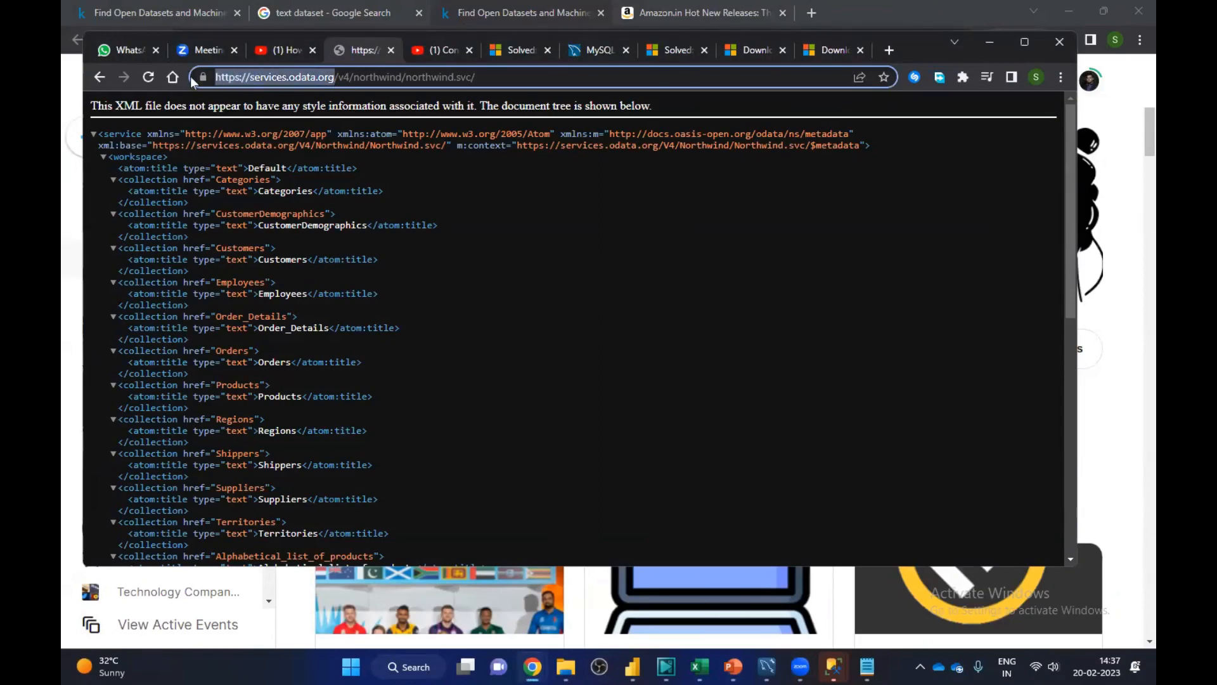
{"action": "left_click", "coordinate": [632, 667]}
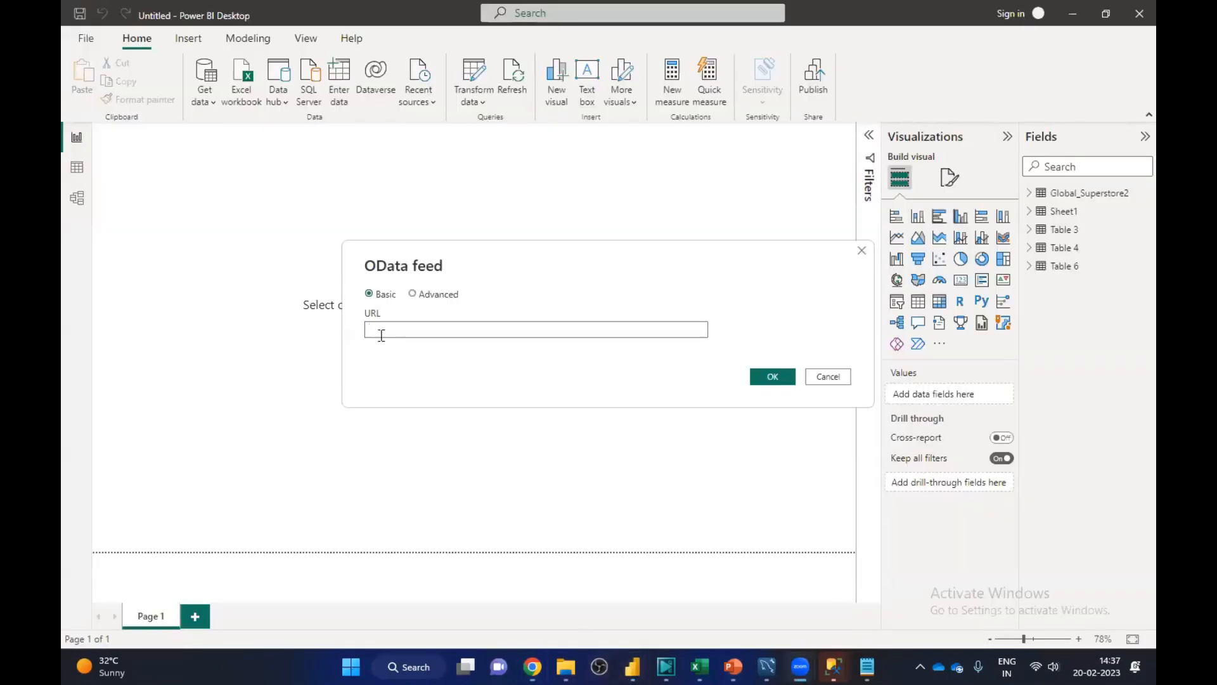
{"action": "left_click", "coordinate": [381, 329]}
{"action": "key", "text": "ctrl+v"}
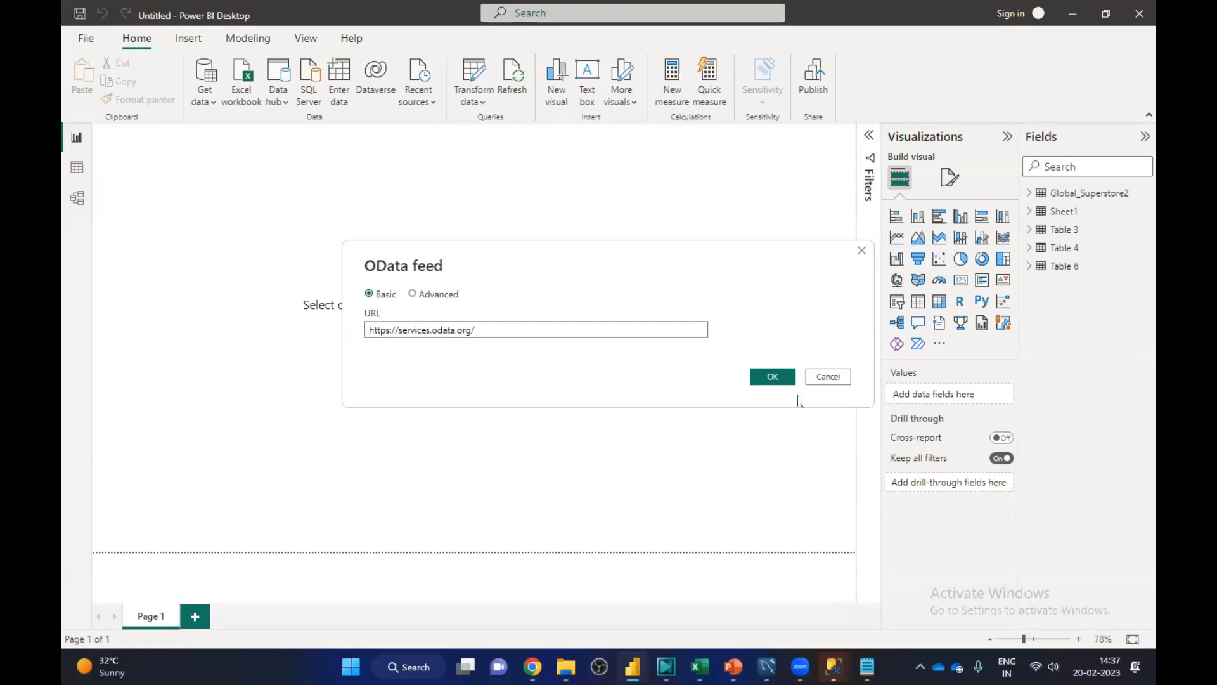
{"action": "left_click", "coordinate": [760, 377]}
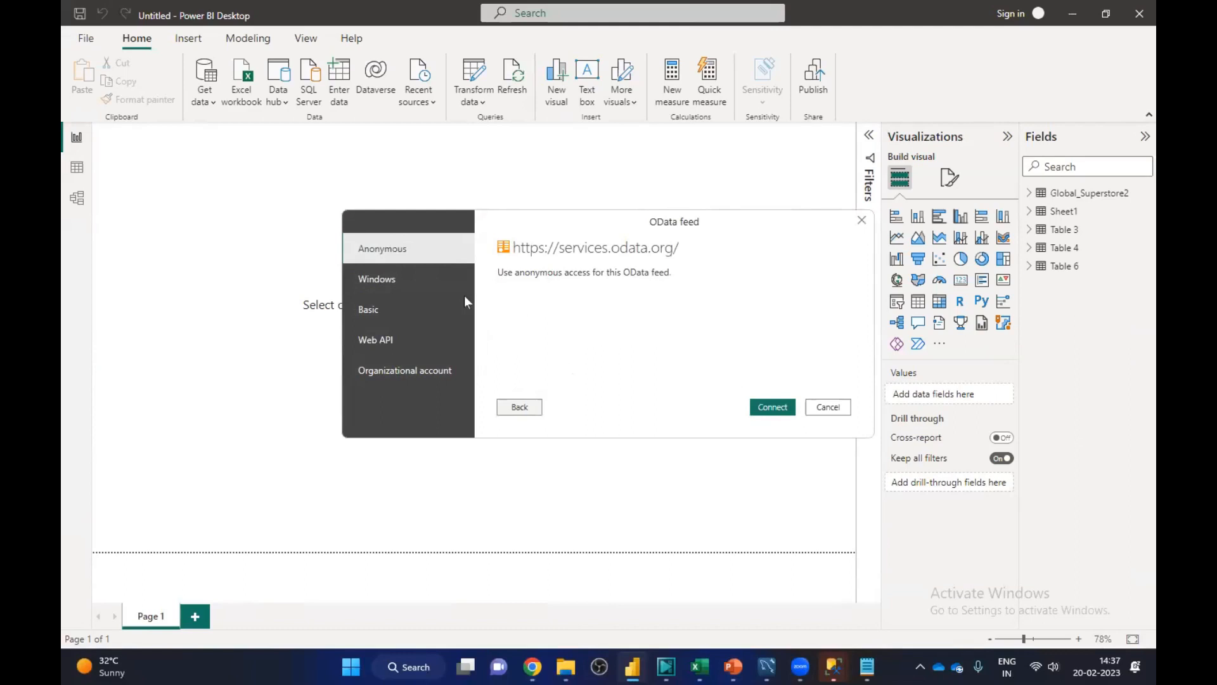
Step: Look through the Windows, Basic, Web API and Organizational account sign-in options, try connecting with Anonymous access, and return to editing the feed URL
{"action": "left_click", "coordinate": [376, 281]}
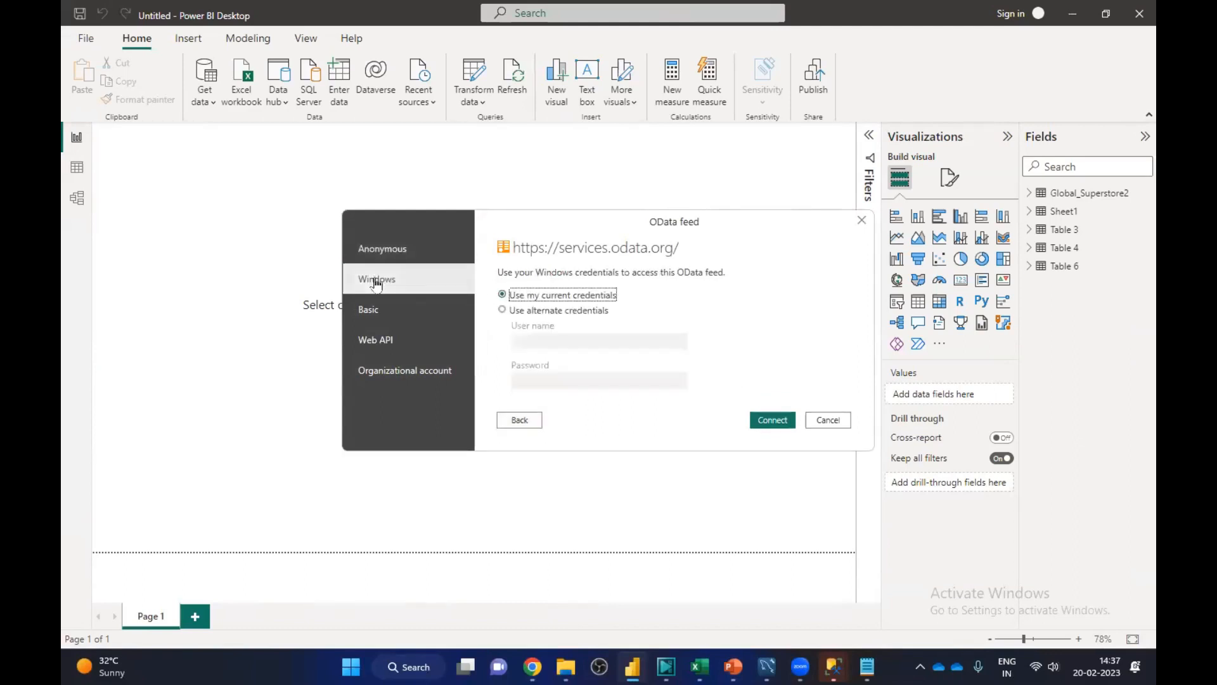
{"action": "left_click", "coordinate": [375, 311]}
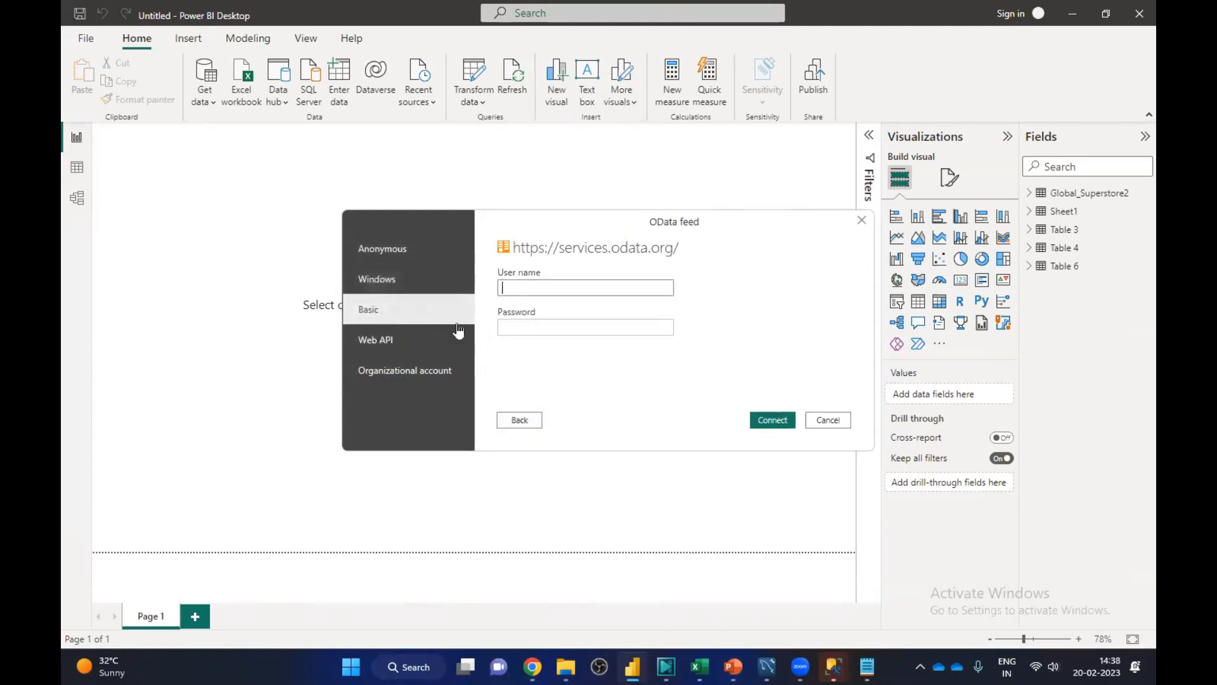
{"action": "left_click", "coordinate": [390, 343]}
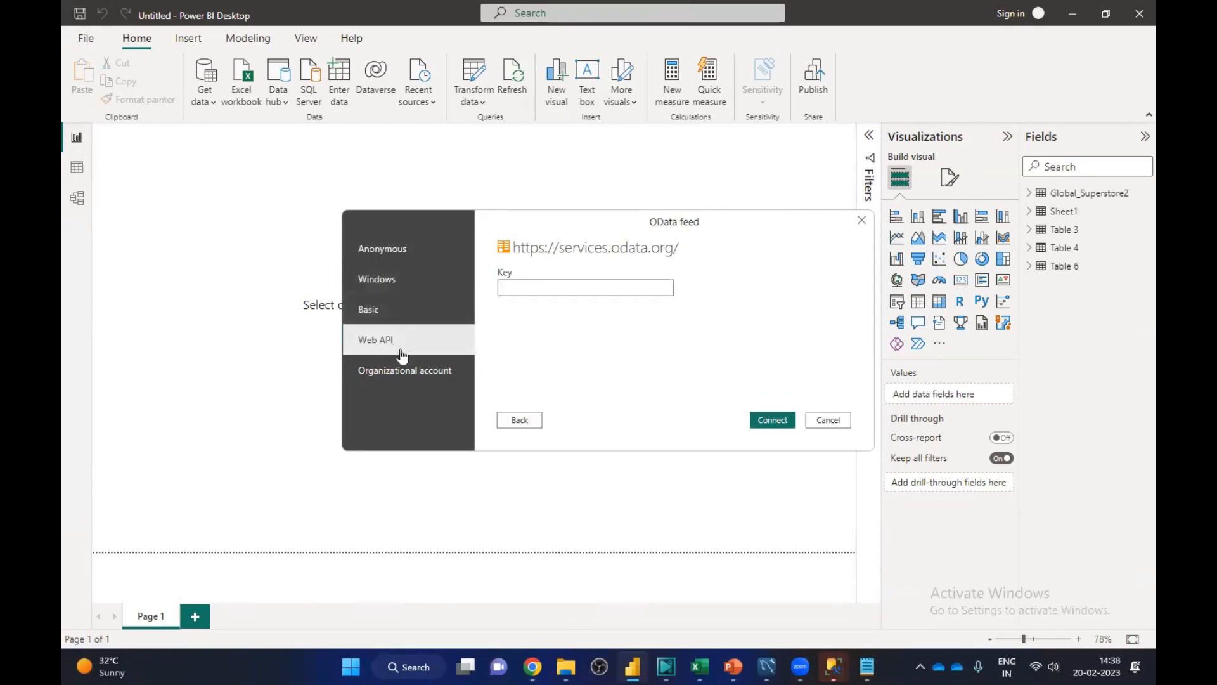
{"action": "left_click", "coordinate": [404, 373]}
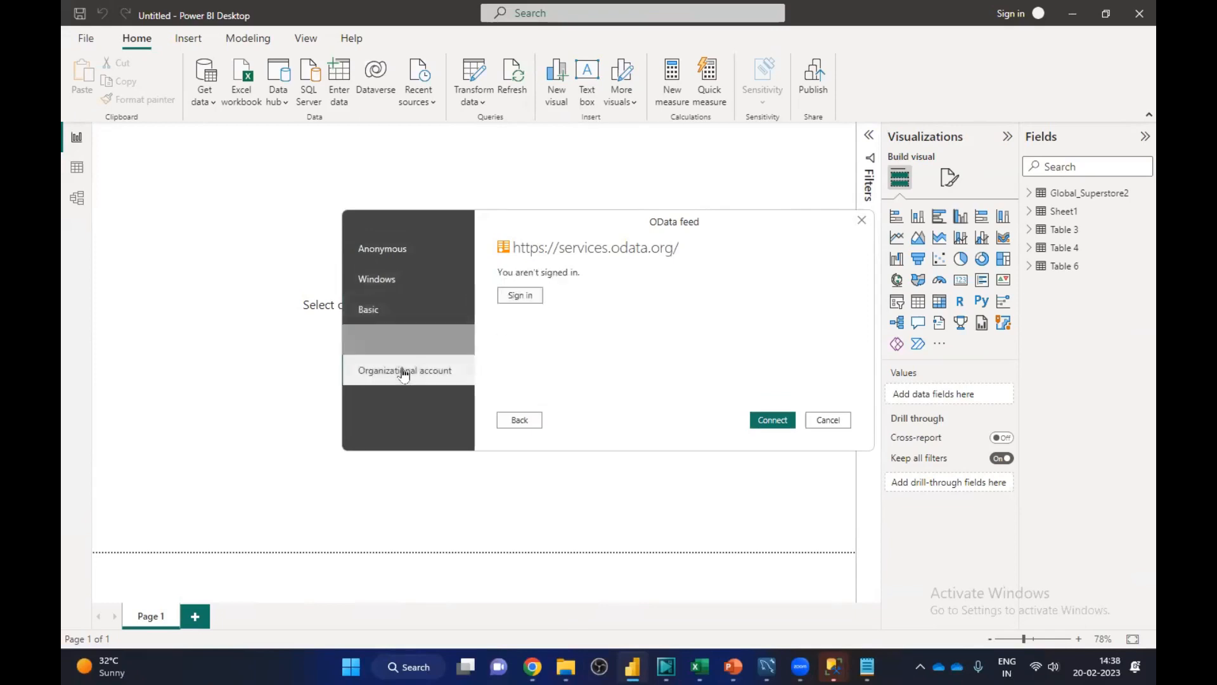
{"action": "left_click", "coordinate": [379, 251]}
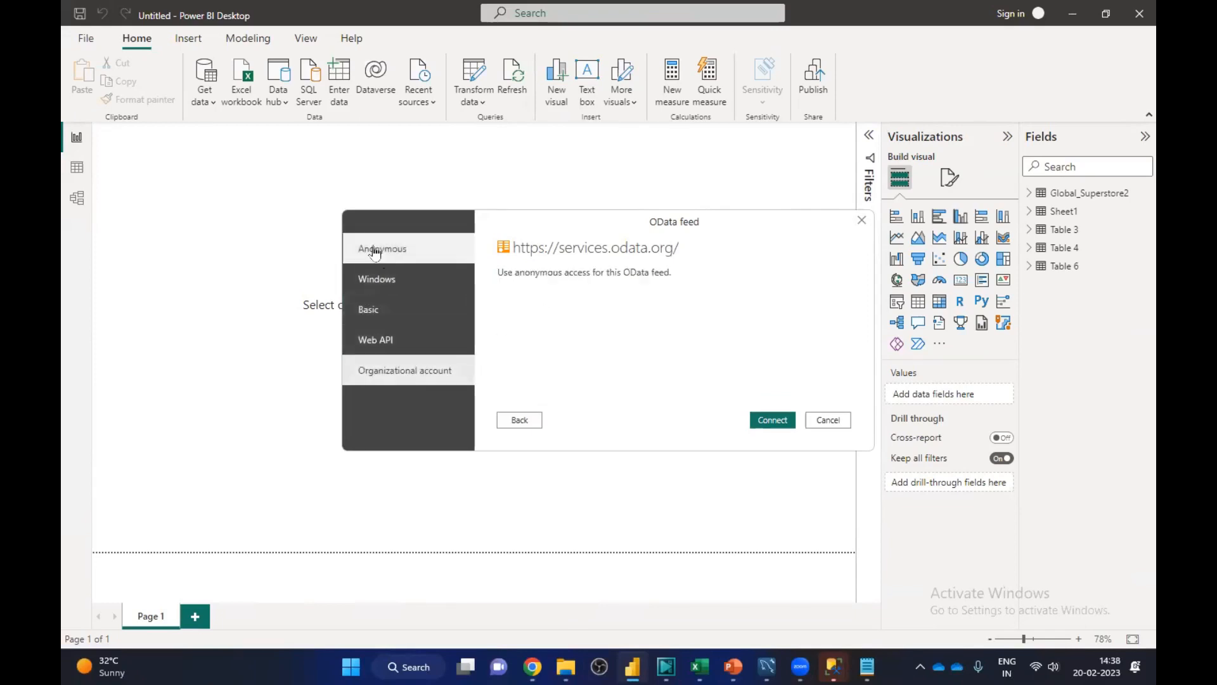
{"action": "left_click", "coordinate": [767, 419]}
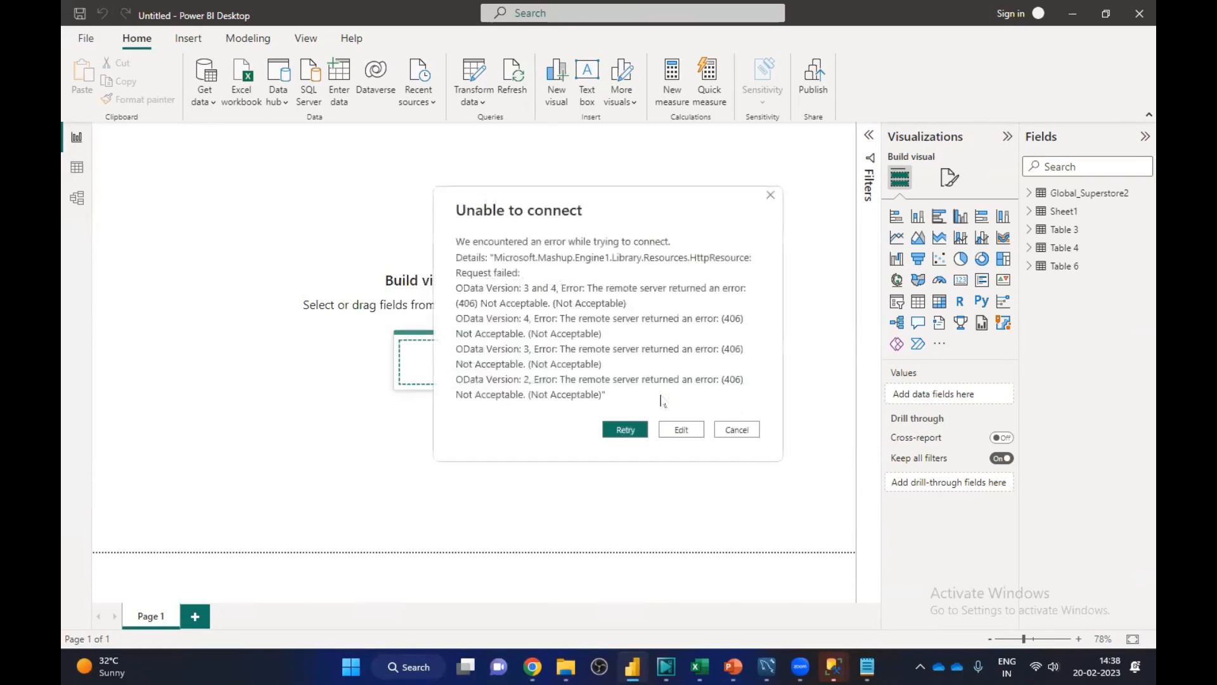
{"action": "left_click", "coordinate": [682, 430]}
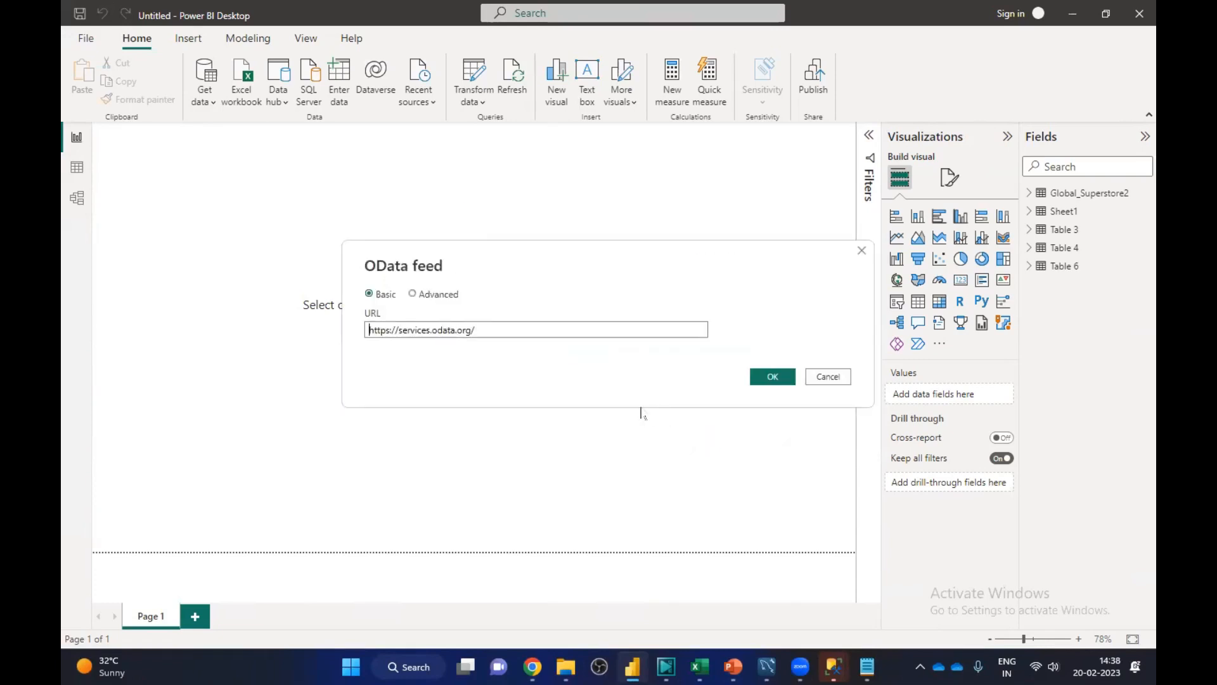
{"action": "mouse_move", "coordinate": [532, 667]}
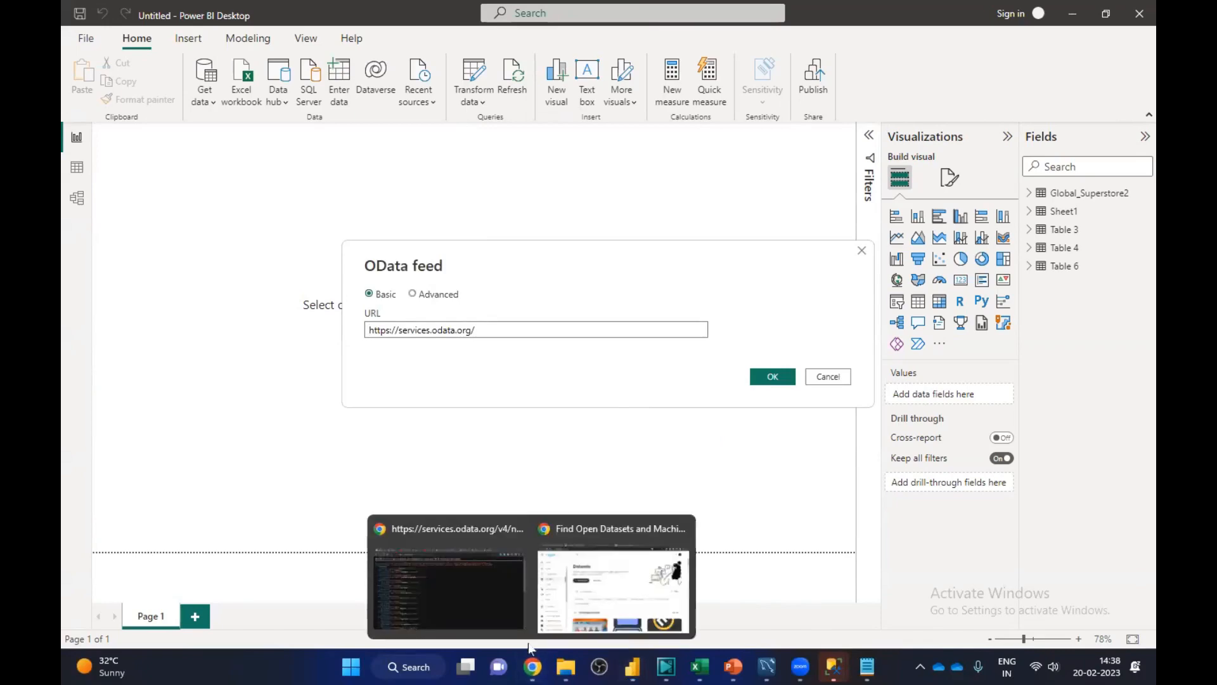
{"action": "left_click", "coordinate": [449, 590]}
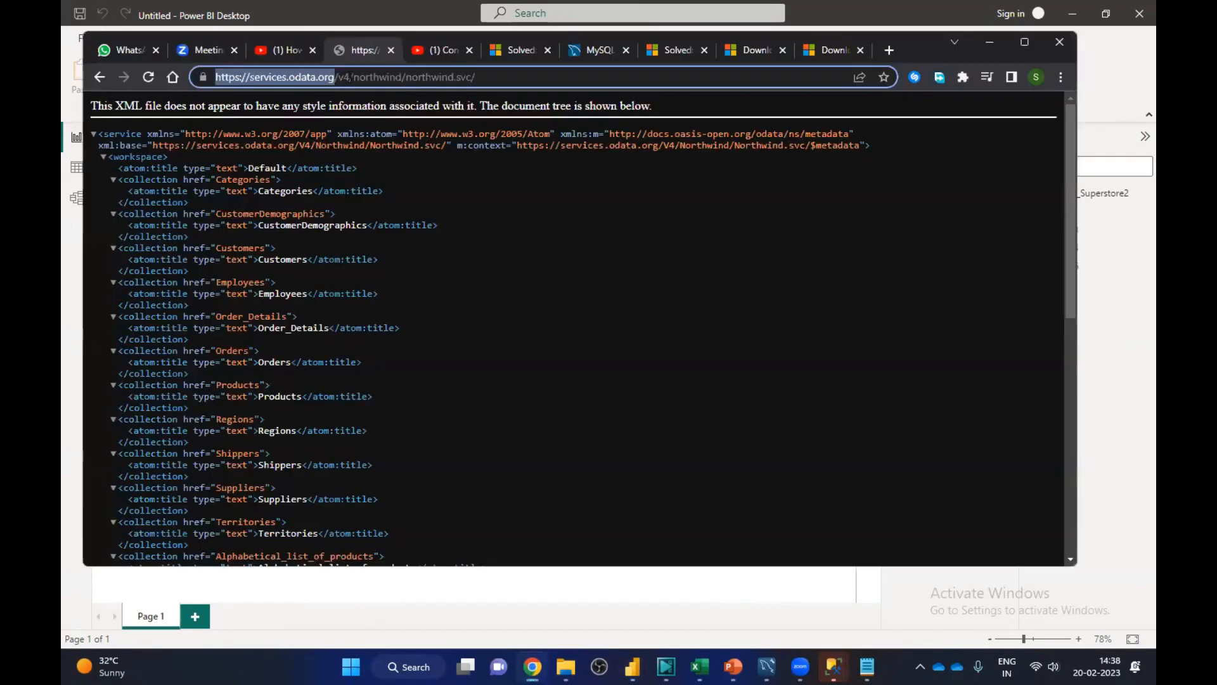
{"action": "left_click_drag", "start_coordinate": [350, 77], "coordinate": [223, 80]}
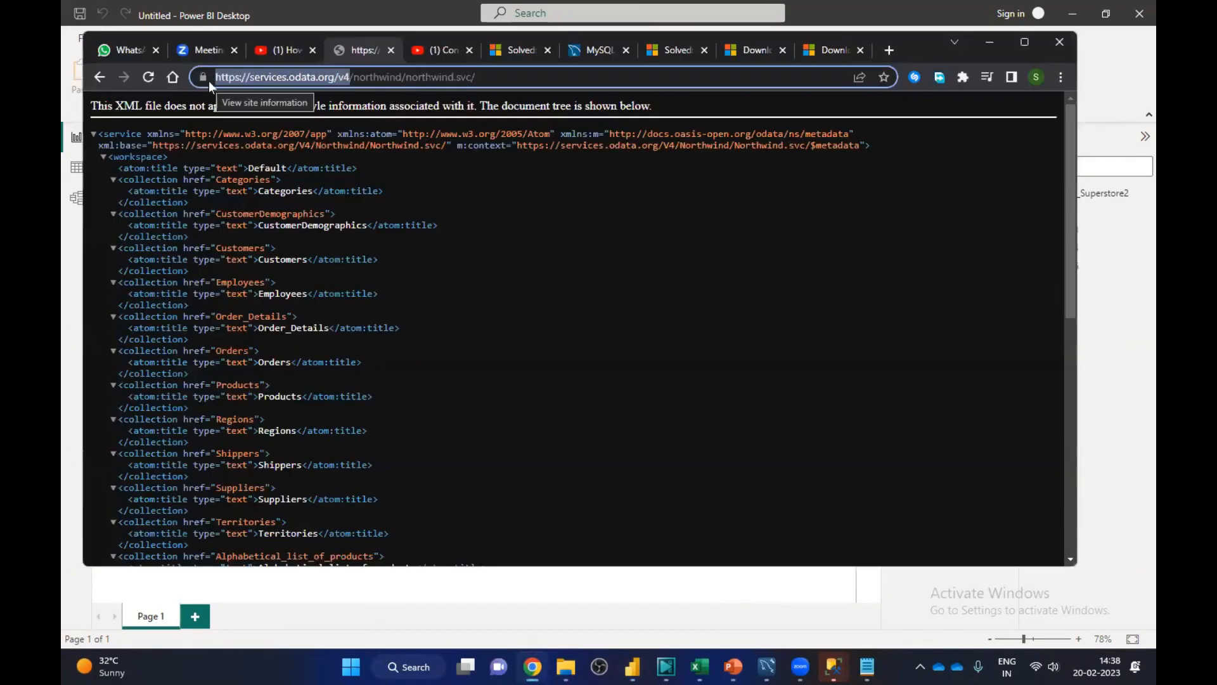
{"action": "mouse_move", "coordinate": [632, 667]}
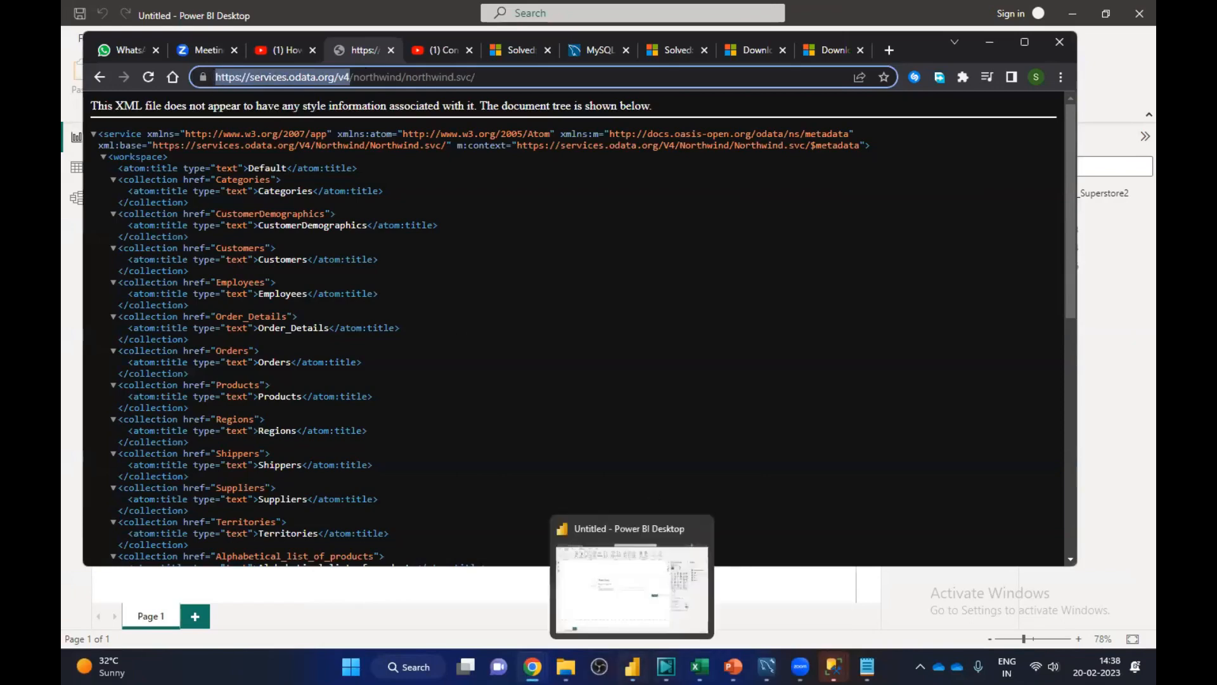
{"action": "left_click", "coordinate": [659, 587]}
{"action": "left_click_drag", "start_coordinate": [498, 330], "coordinate": [256, 329]}
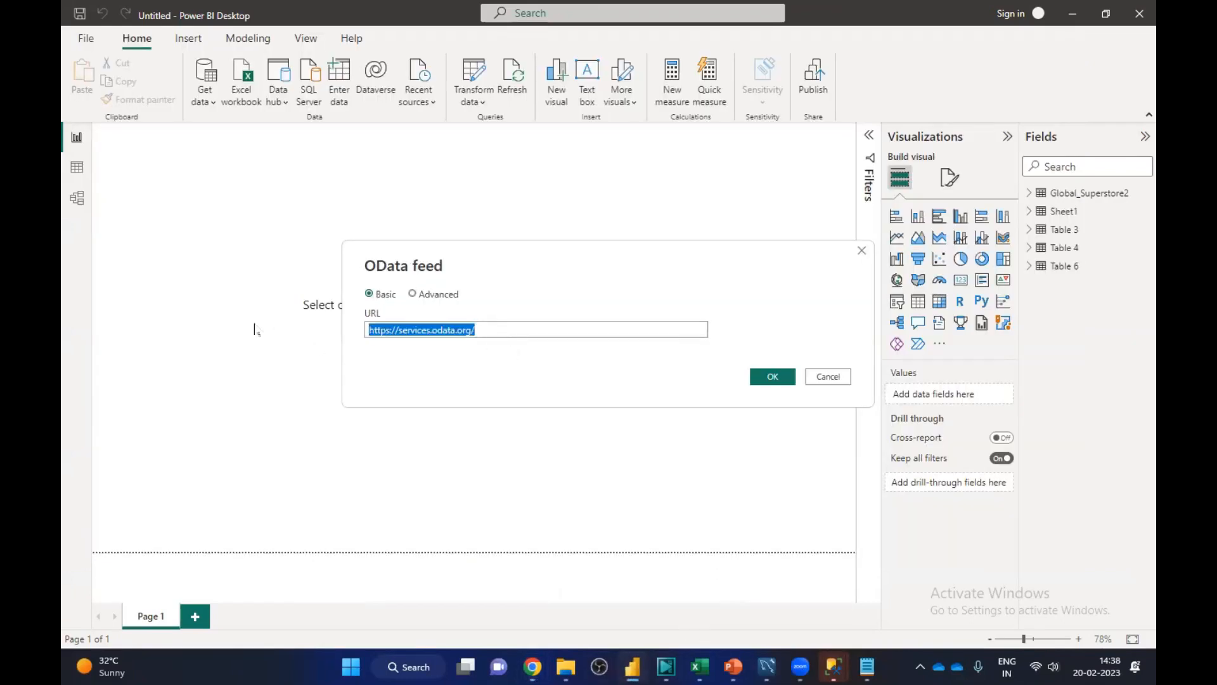
{"action": "type", "text": "https://services.odata.org/v4"}
{"action": "left_click", "coordinate": [775, 377]}
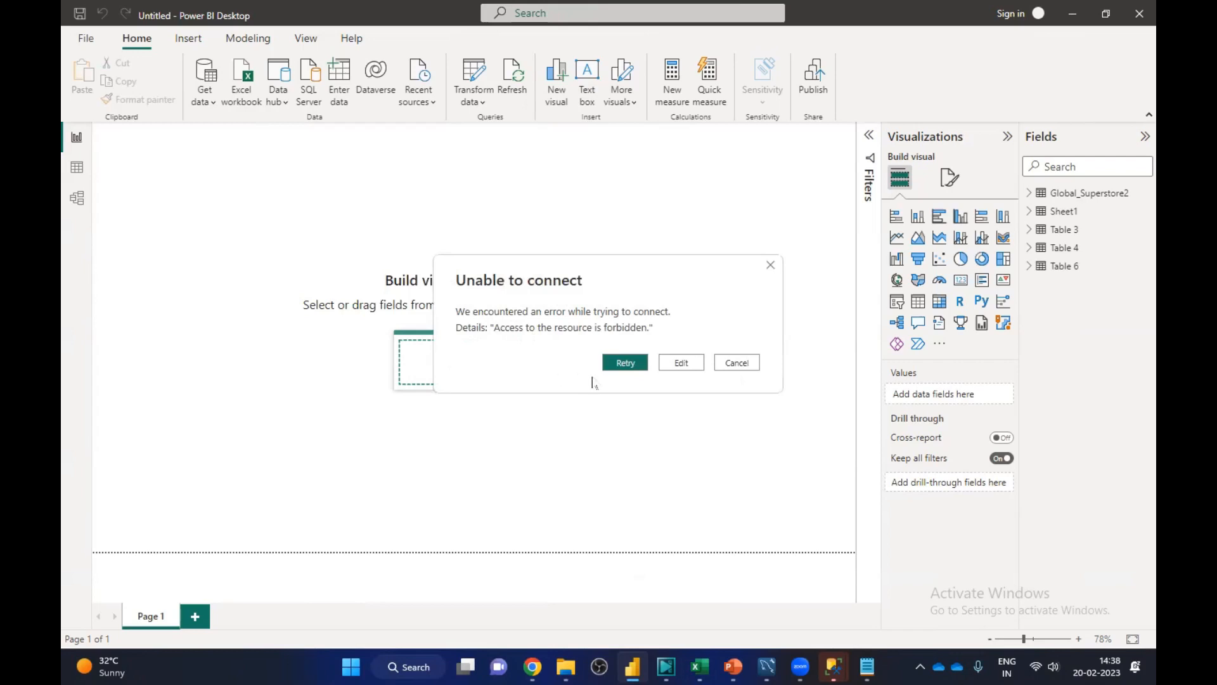
{"action": "left_click", "coordinate": [679, 363]}
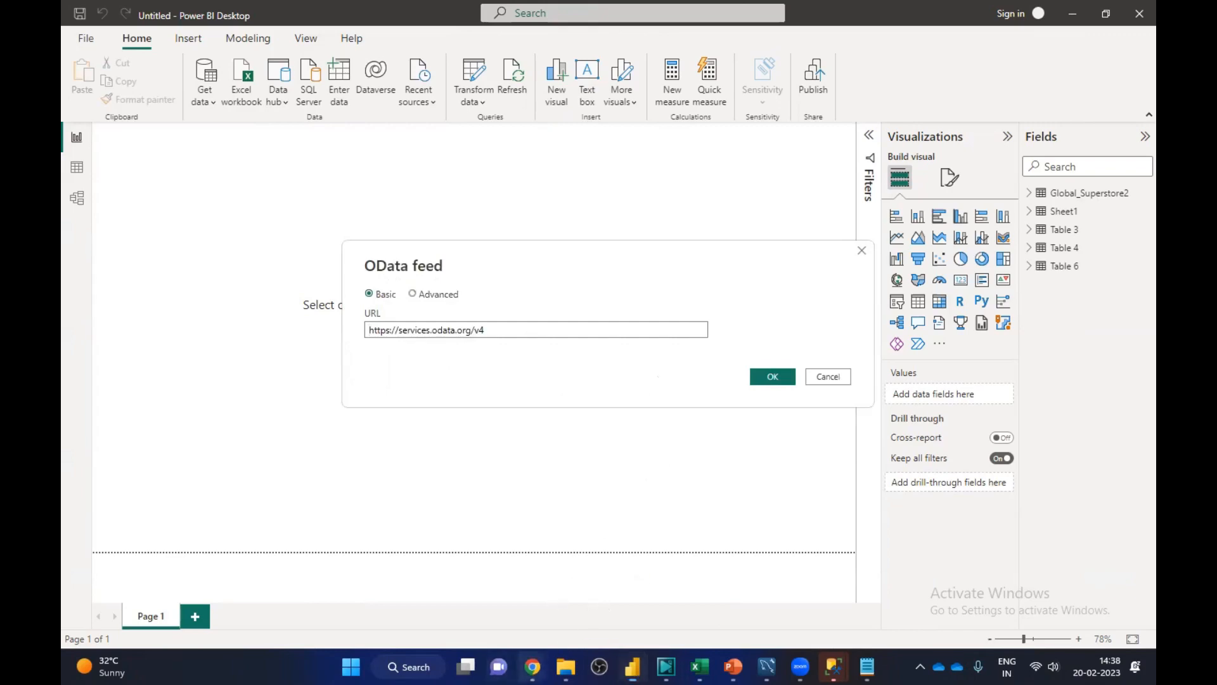
{"action": "mouse_move", "coordinate": [532, 666]}
{"action": "left_click", "coordinate": [455, 608]}
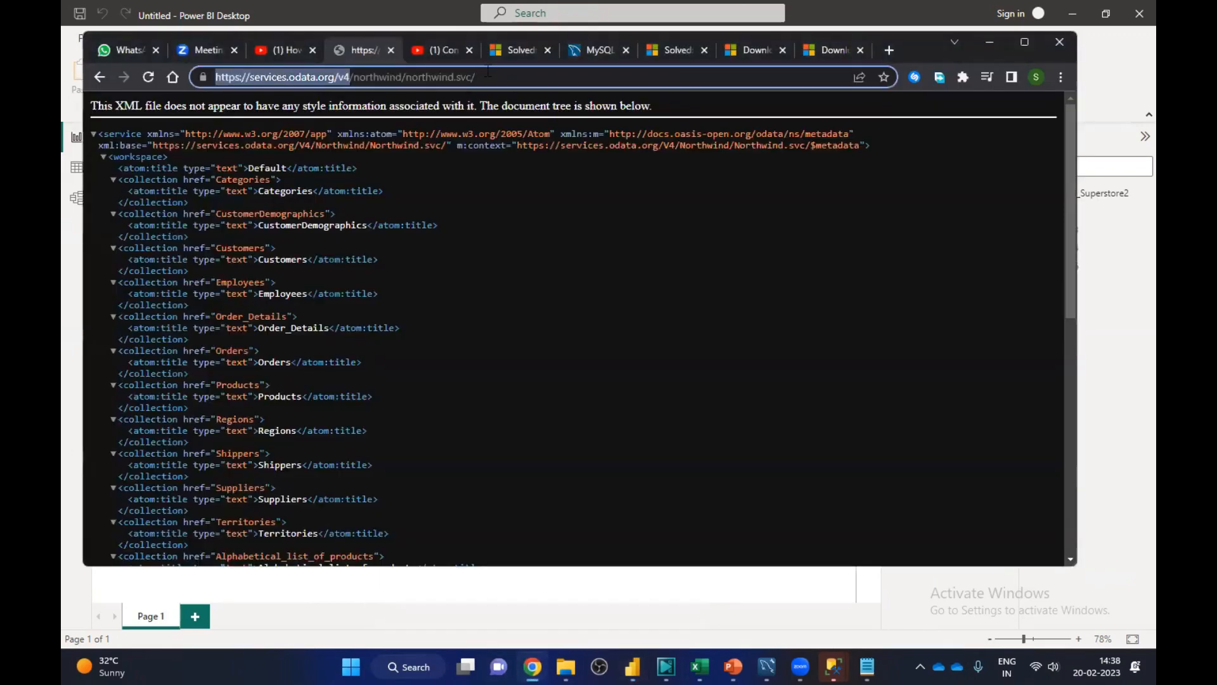
{"action": "left_click_drag", "start_coordinate": [475, 77], "coordinate": [172, 63]}
{"action": "key", "text": "ctrl+c"}
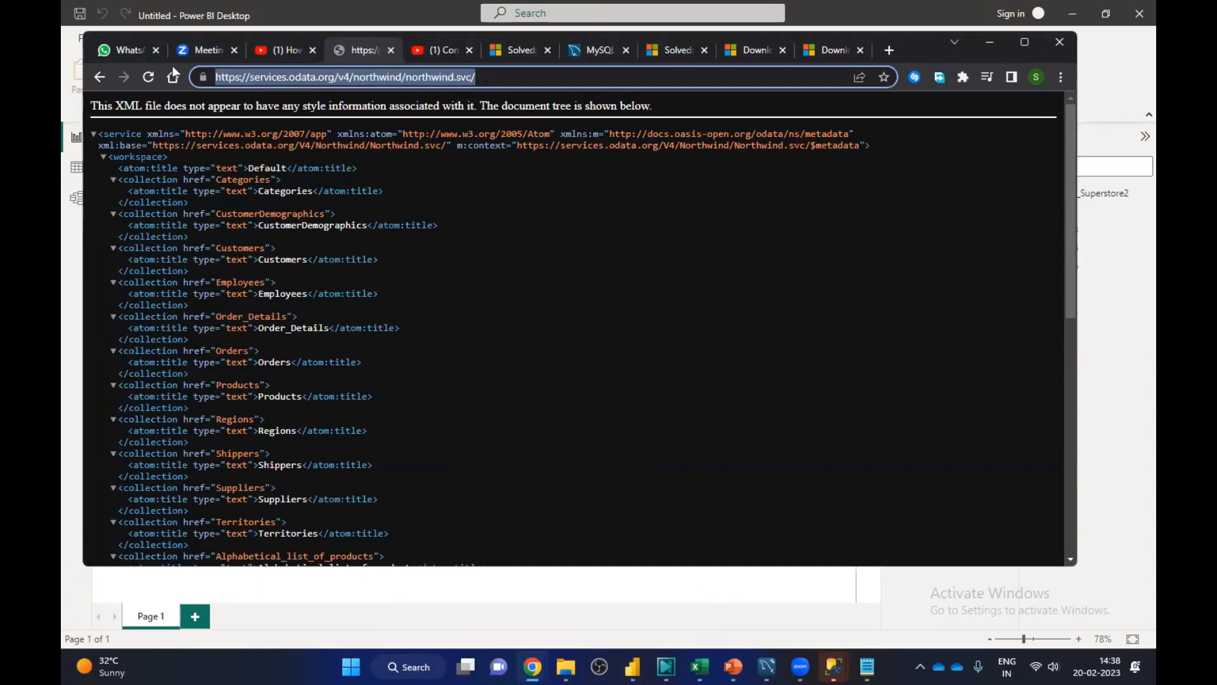
{"action": "mouse_move", "coordinate": [632, 665]}
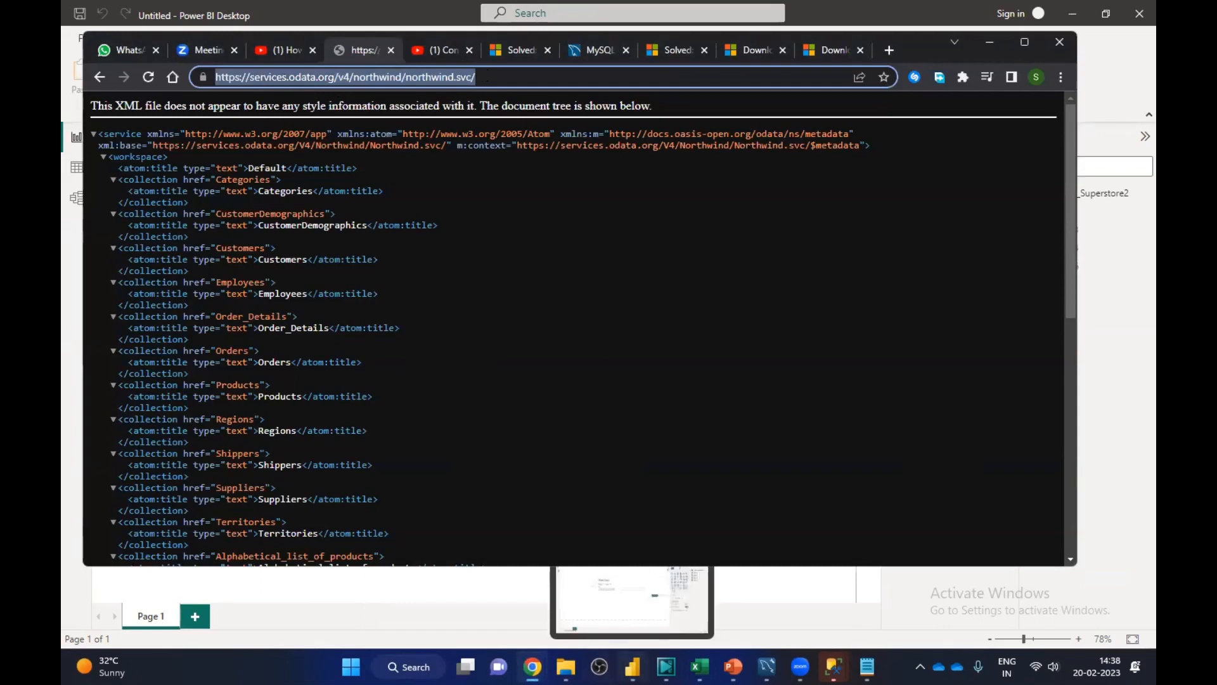
{"action": "left_click", "coordinate": [632, 602]}
{"action": "left_click_drag", "start_coordinate": [500, 329], "coordinate": [248, 321]}
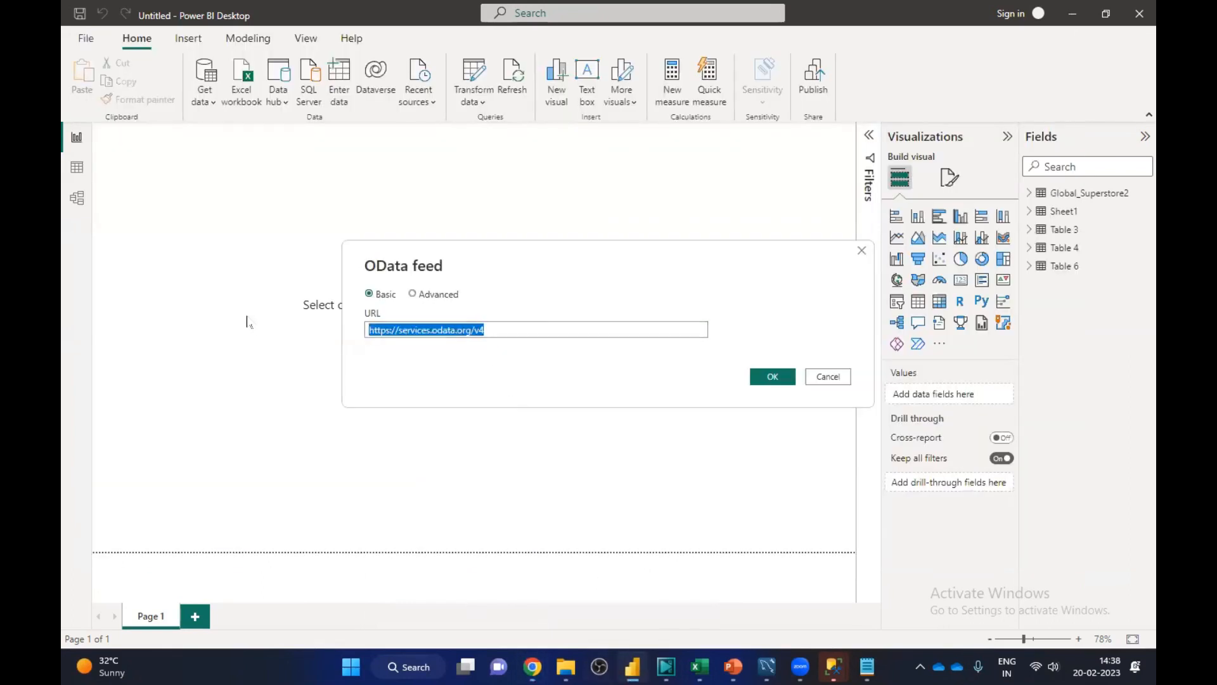
{"action": "key", "text": "ctrl+v"}
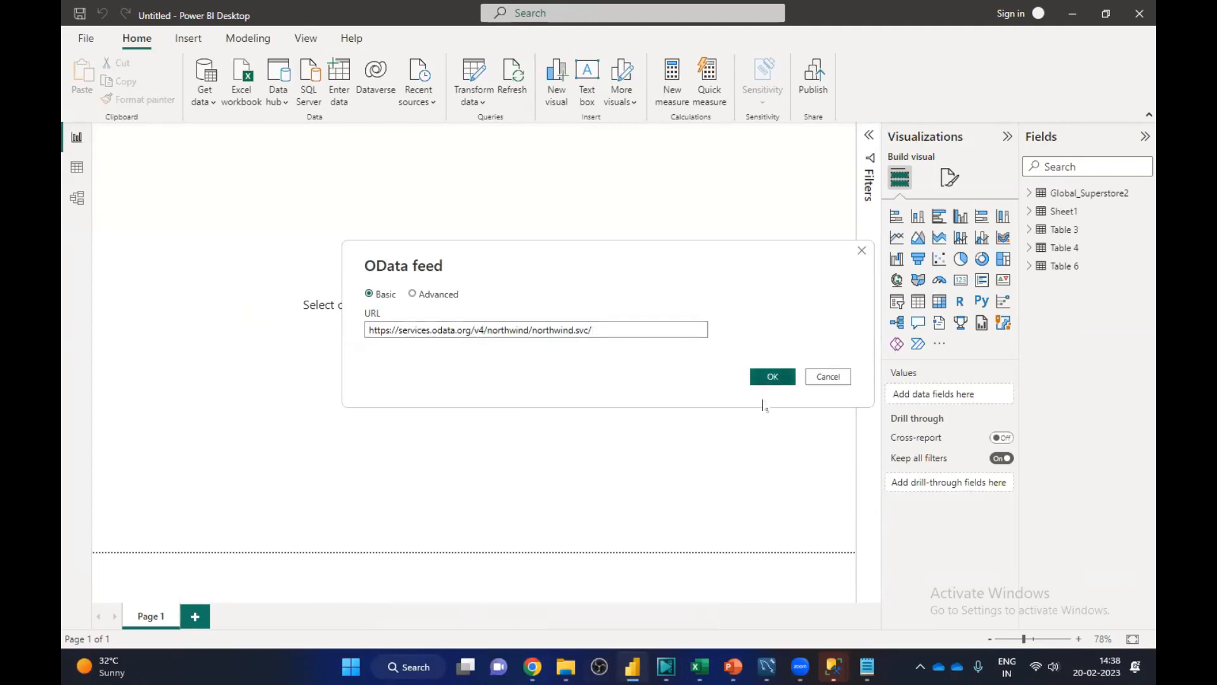
{"action": "key", "text": "Return"}
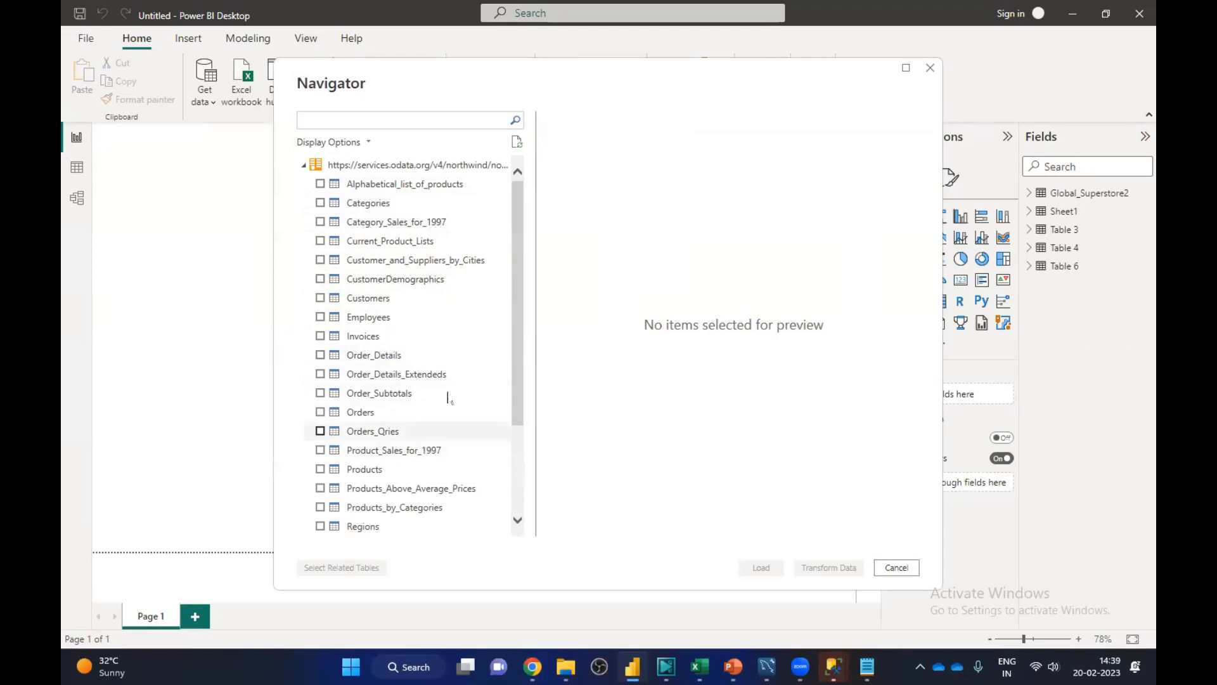
Step: Widen the Navigator's table list and select the Categories, Customers, Employees, Order_Details and Products tables for import
{"action": "left_click_drag", "start_coordinate": [532, 367], "coordinate": [668, 367]}
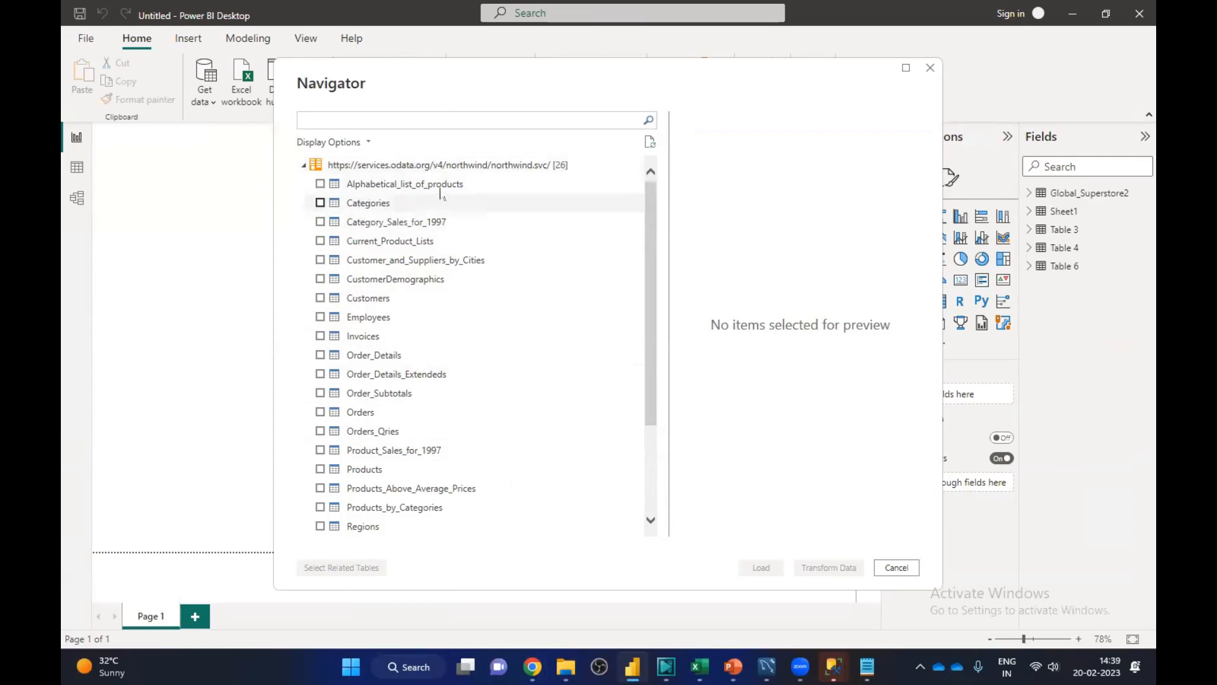
{"action": "left_click", "coordinate": [320, 203]}
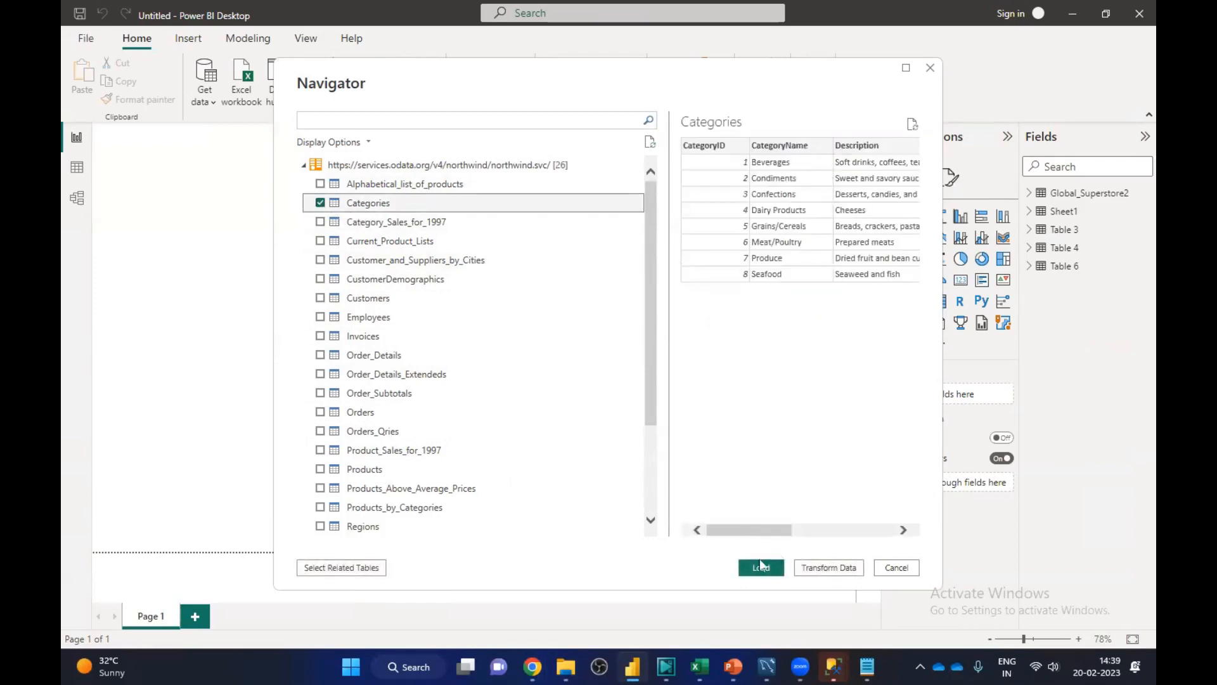
{"action": "mouse_move", "coordinate": [753, 535]}
{"action": "left_mouse_down"}
{"action": "mouse_move", "coordinate": [859, 535]}
{"action": "mouse_move", "coordinate": [753, 535]}
{"action": "left_mouse_up"}
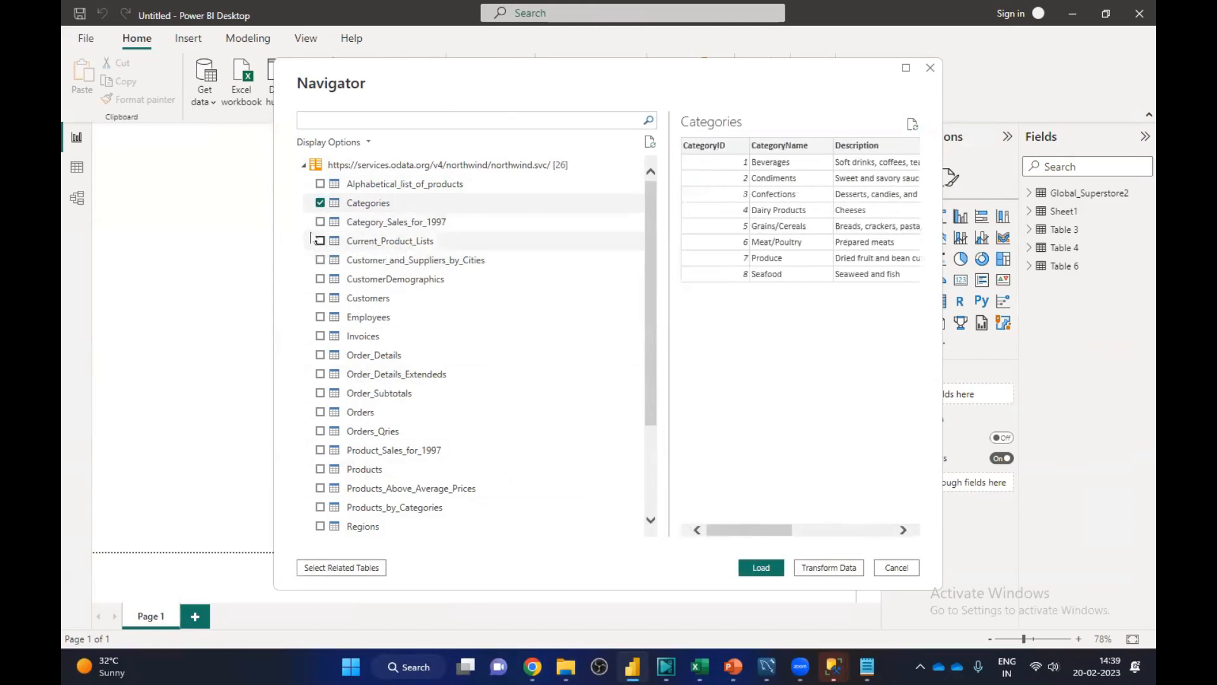
{"action": "left_click", "coordinate": [321, 298]}
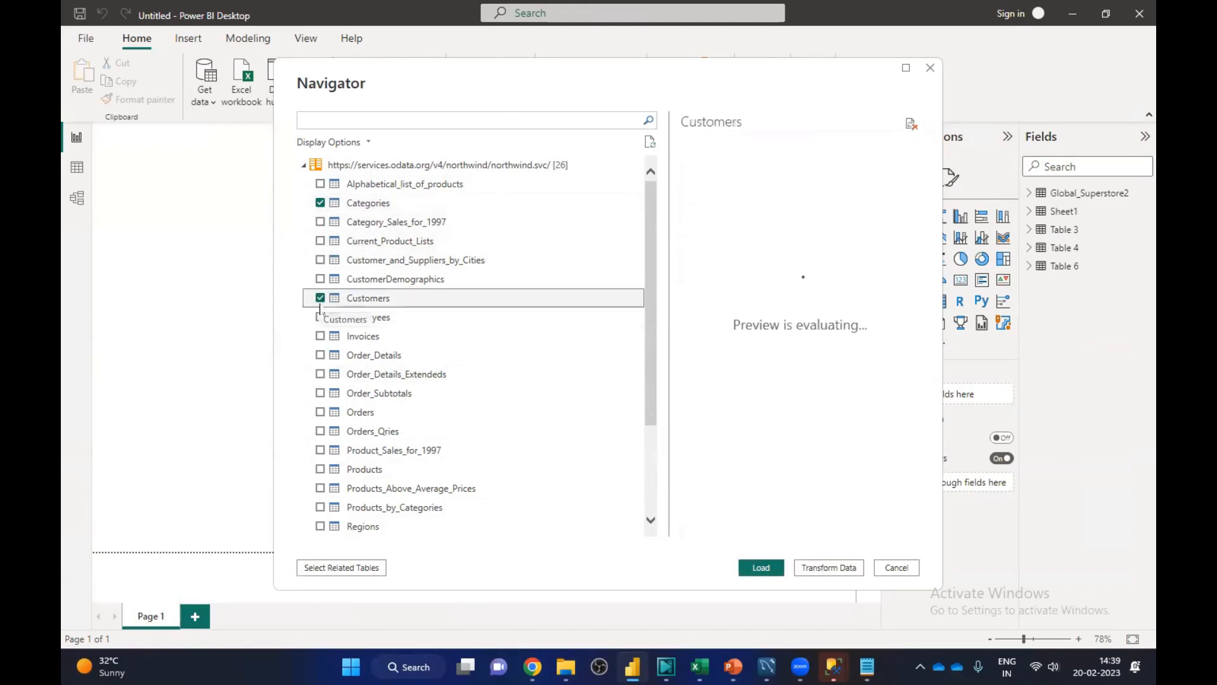
{"action": "left_click", "coordinate": [320, 317]}
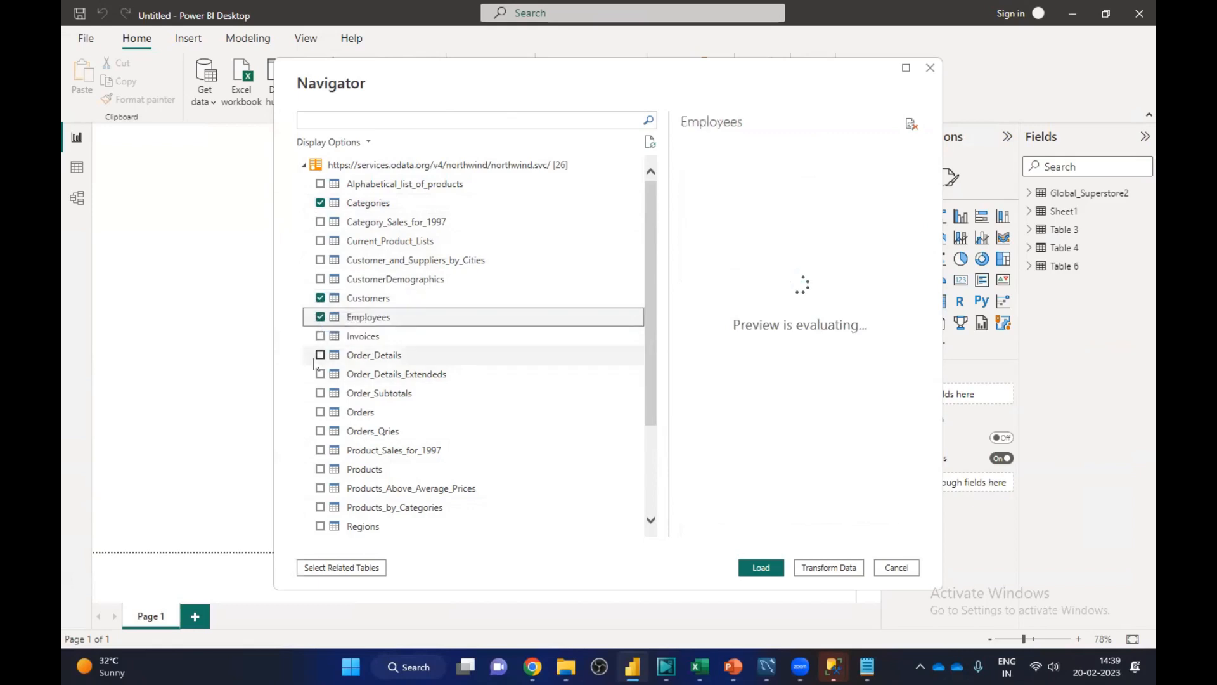
{"action": "left_click", "coordinate": [320, 355]}
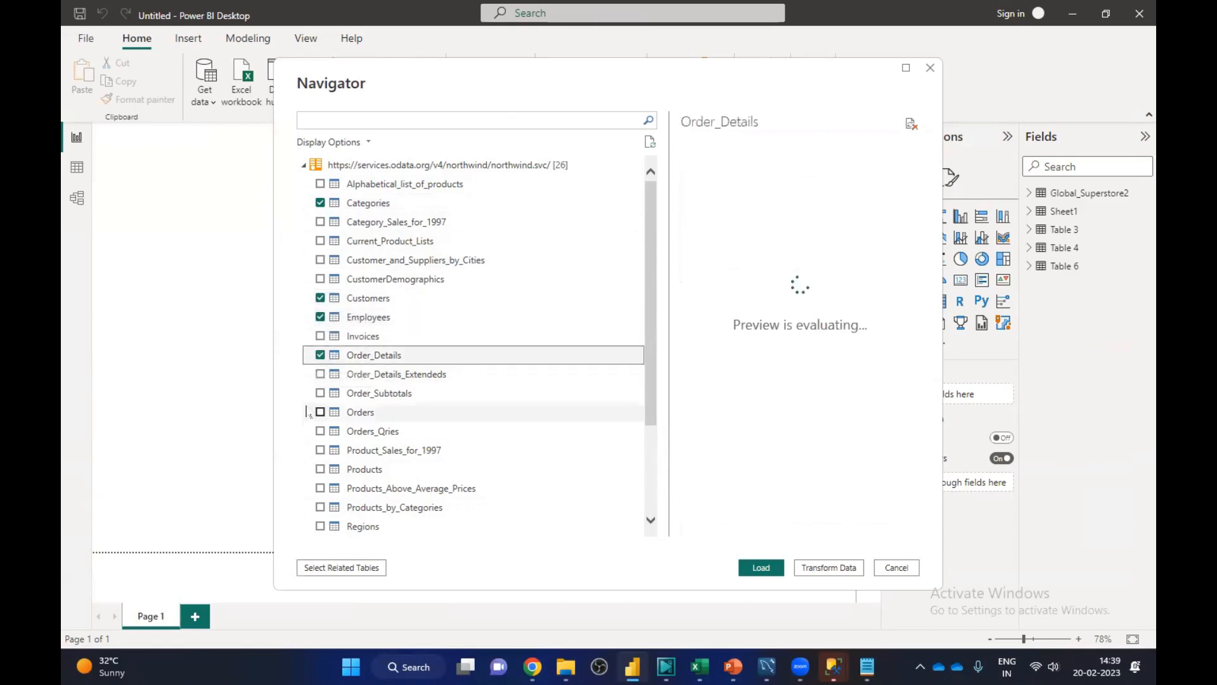
{"action": "left_click", "coordinate": [320, 469]}
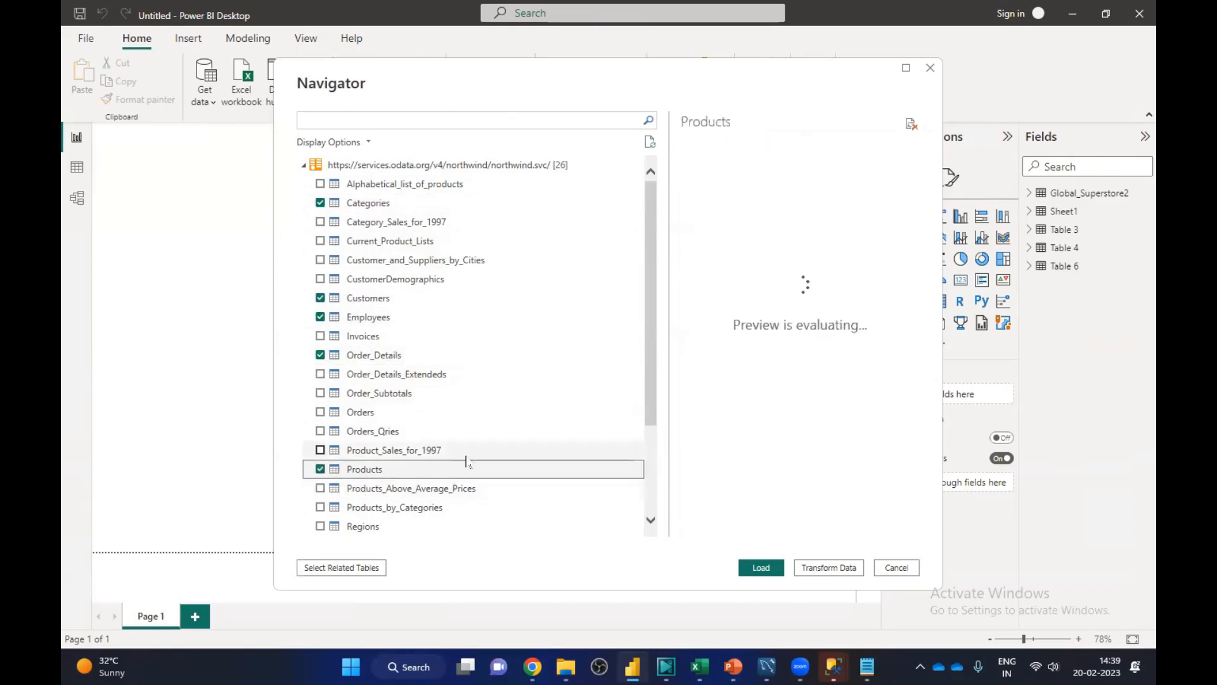
Step: Add the Regions, Shippers, Suppliers and Sales_by_Categories tables to the selection and load all selected tables into the model
{"action": "scroll", "coordinate": [466, 461], "scroll_direction": "down", "scroll_amount": 3}
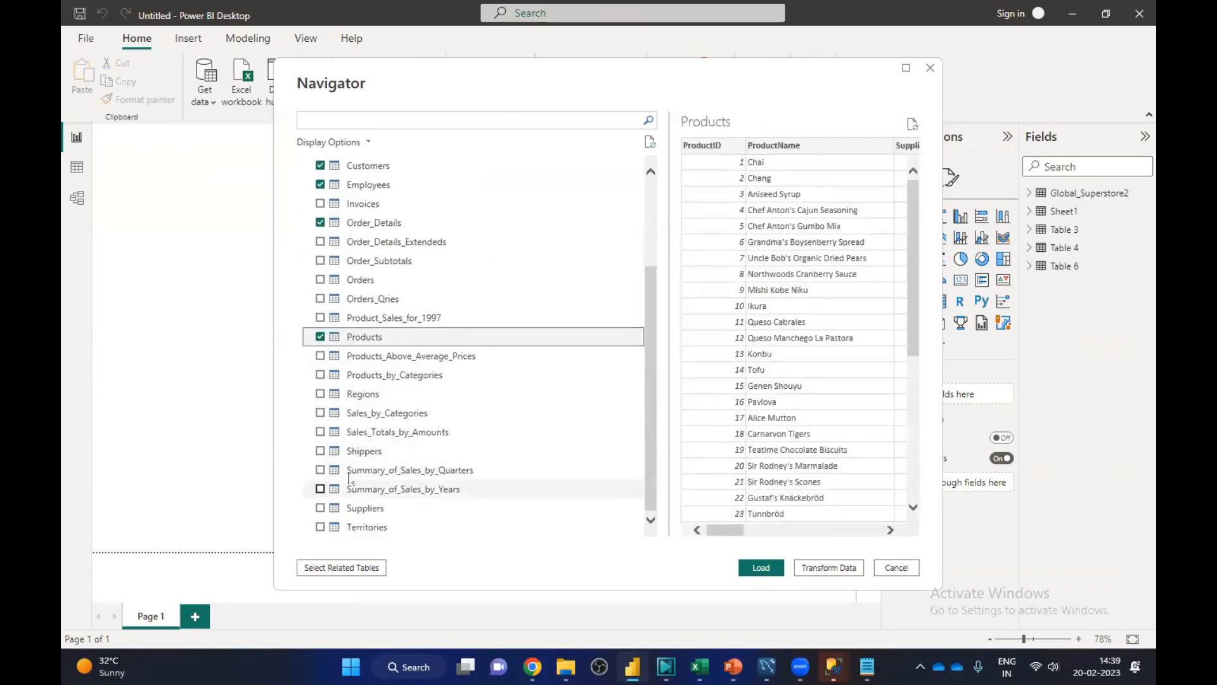
{"action": "left_click", "coordinate": [320, 394]}
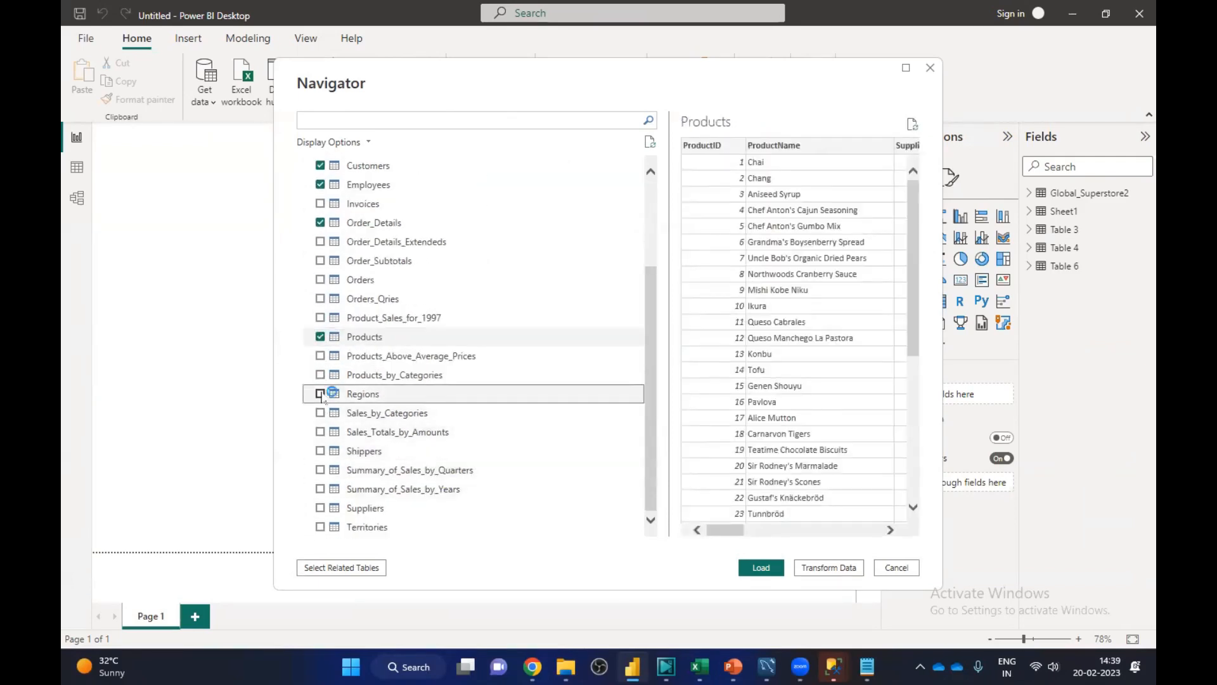
{"action": "left_click", "coordinate": [320, 450]}
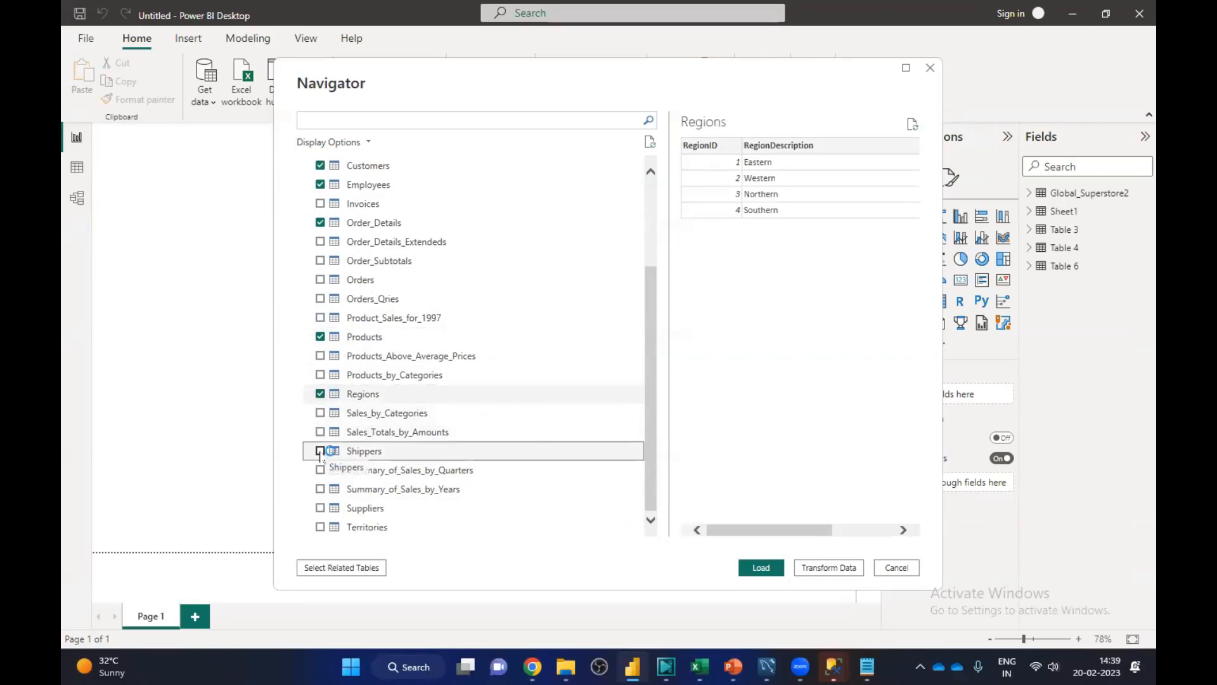
{"action": "left_click", "coordinate": [321, 507]}
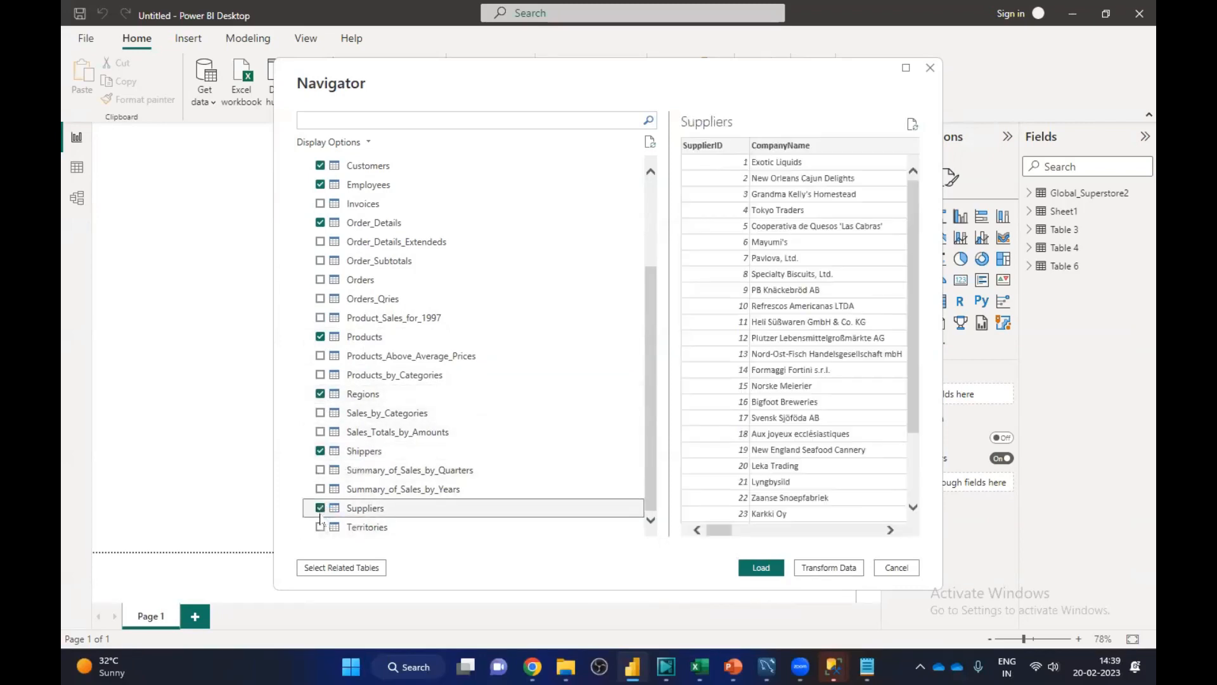
{"action": "left_click", "coordinate": [321, 413]}
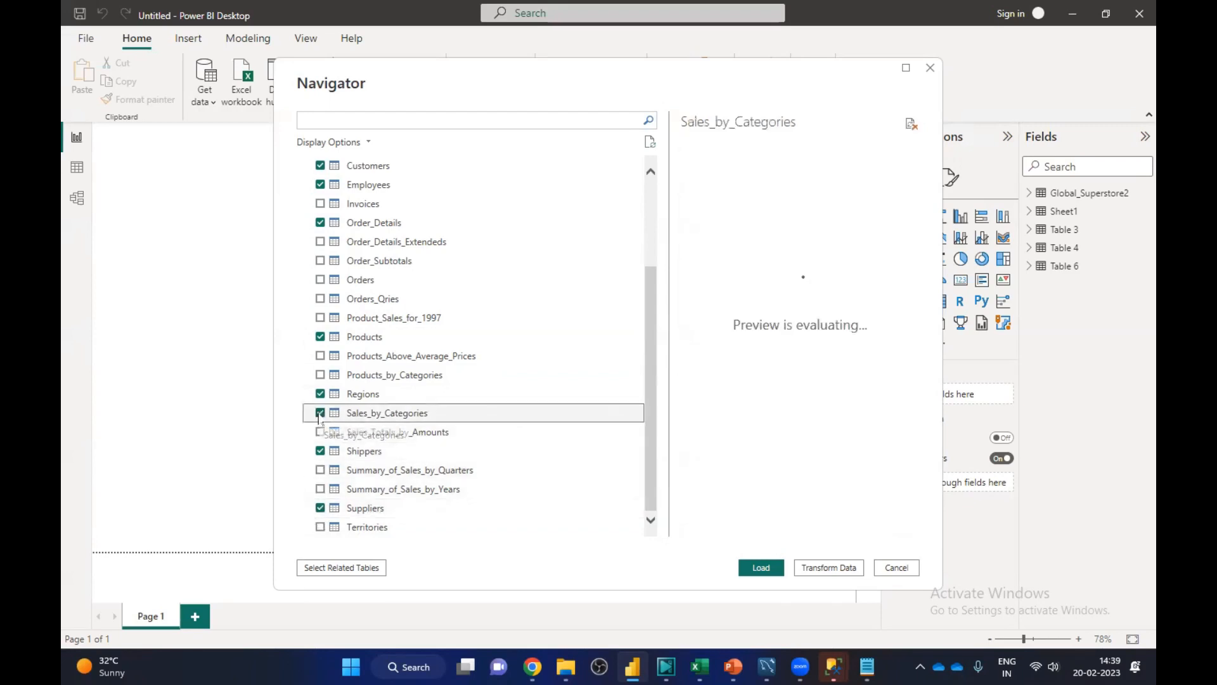
{"action": "left_click", "coordinate": [754, 567]}
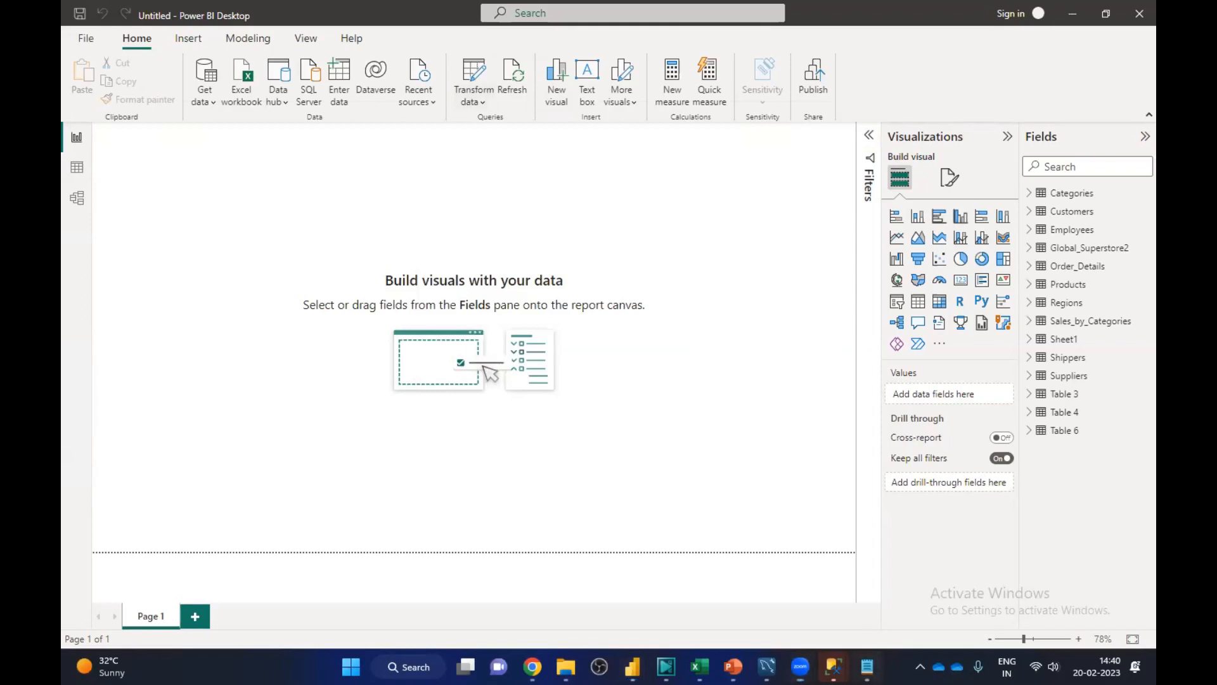
Step: Switch to Notepad and extend the data source list with "3. WEb", "4. OData Feed" and a new line numbered 5
{"action": "left_click", "coordinate": [868, 666]}
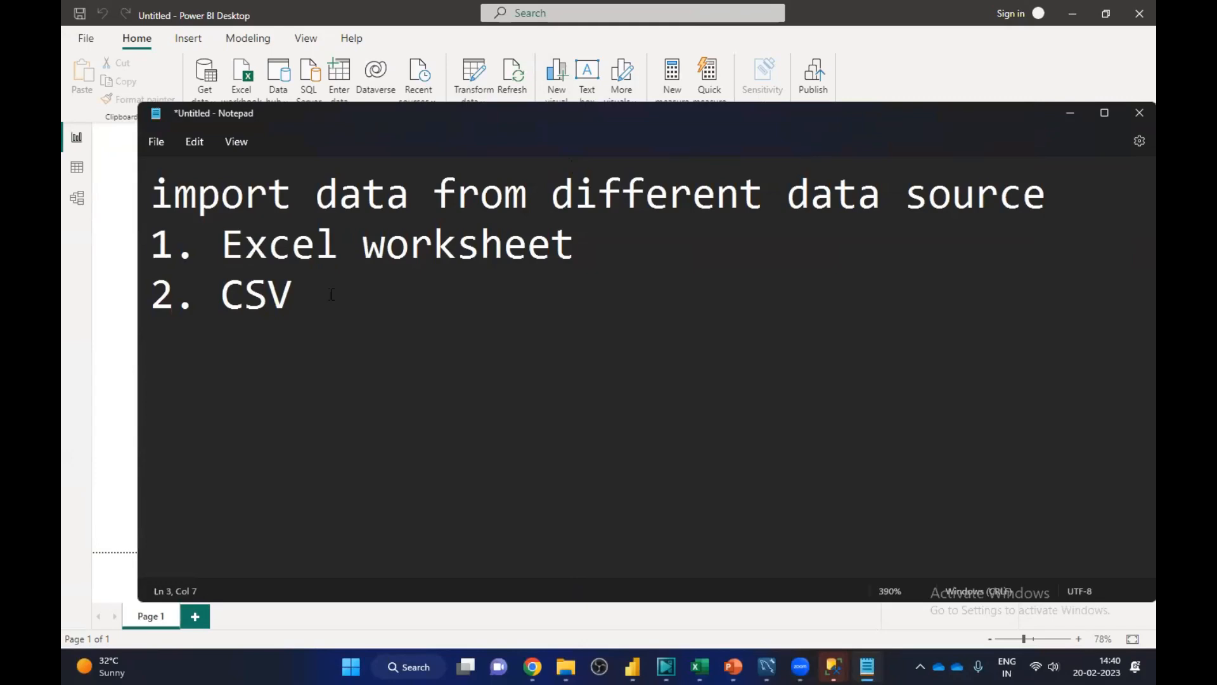
{"action": "key", "text": "Return"}
{"action": "type", "text": "3."}
{"action": "type", "text": "WEb"}
{"action": "key", "text": "Return"}
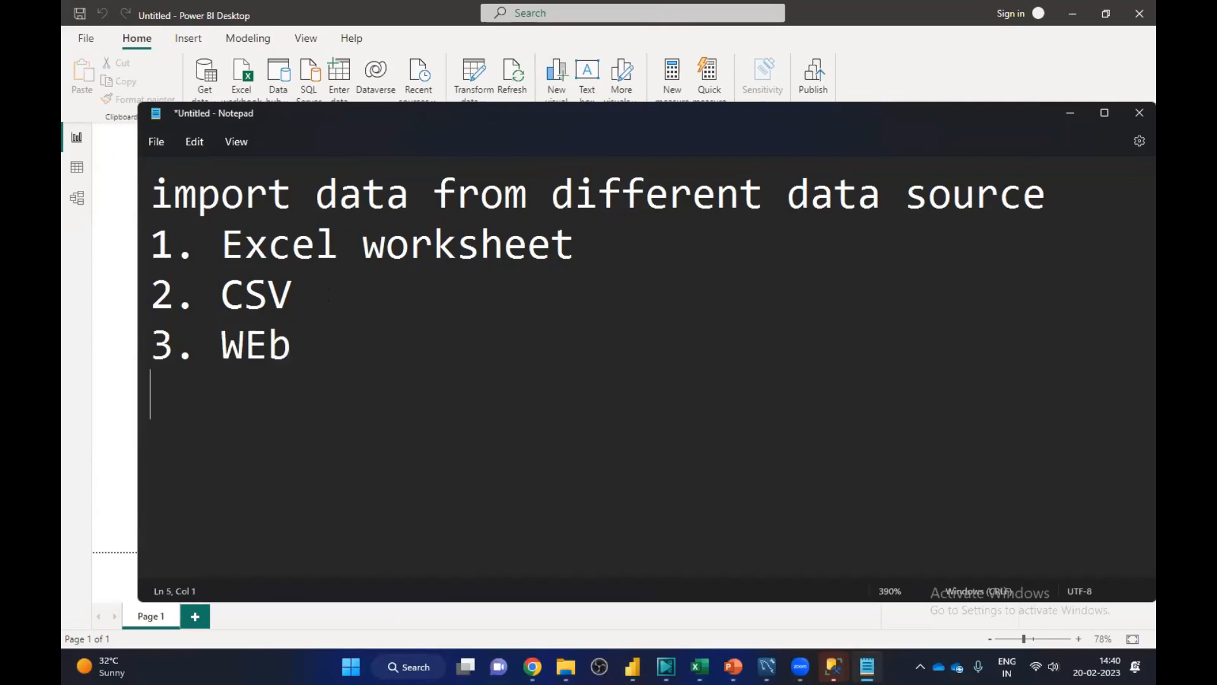
{"action": "type", "text": "4. OData "}
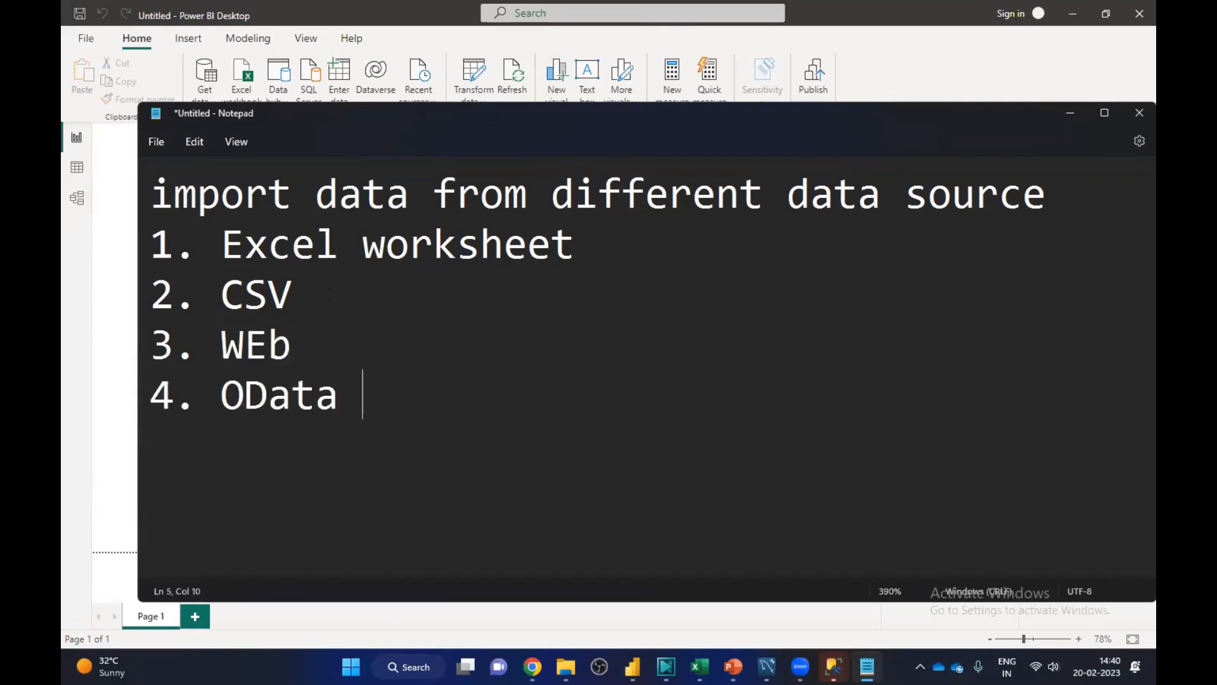
{"action": "type", "text": "Feed"}
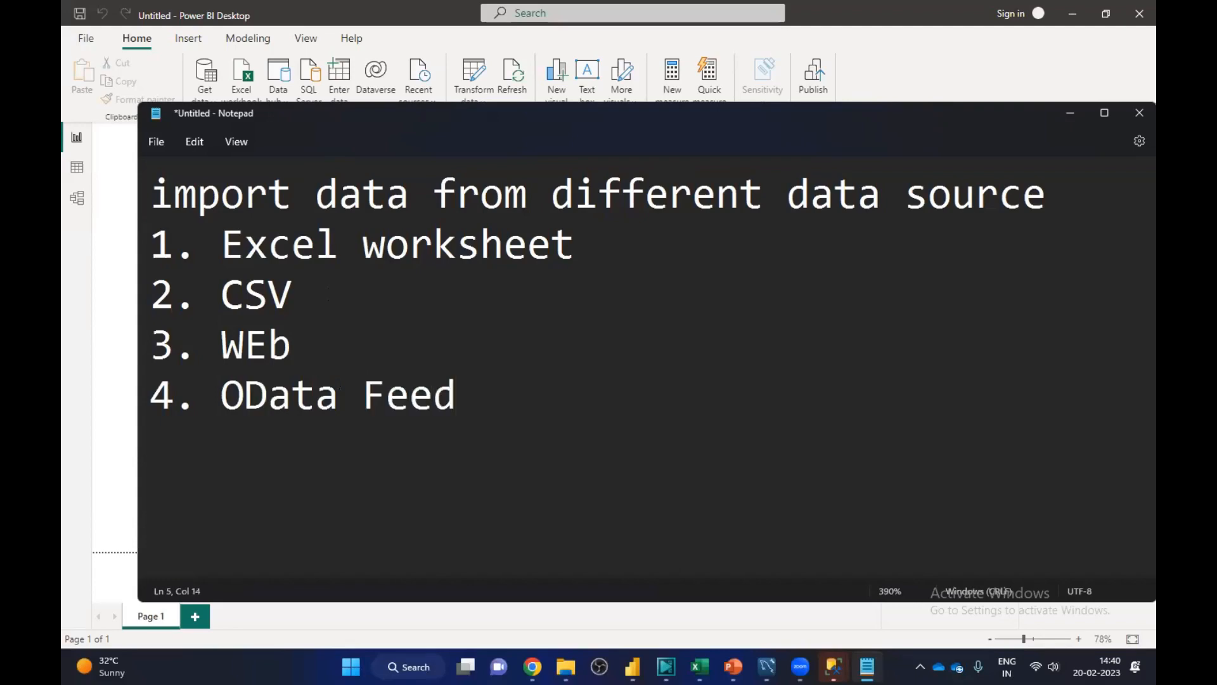
{"action": "key", "text": "Return"}
{"action": "type", "text": "5."}
Step: Switch to Power BI Desktop, view the complete list of Get Data sources, and close it without connecting
{"action": "left_click", "coordinate": [396, 41]}
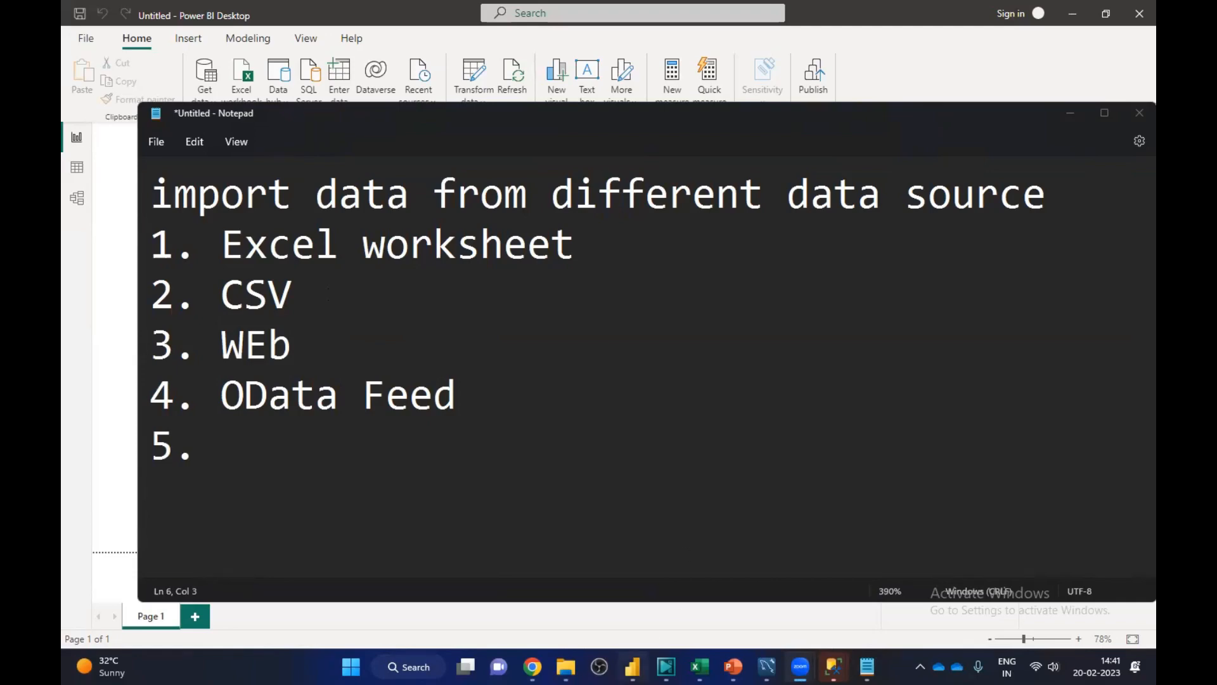
{"action": "left_click", "coordinate": [632, 666]}
{"action": "left_click", "coordinate": [210, 101]}
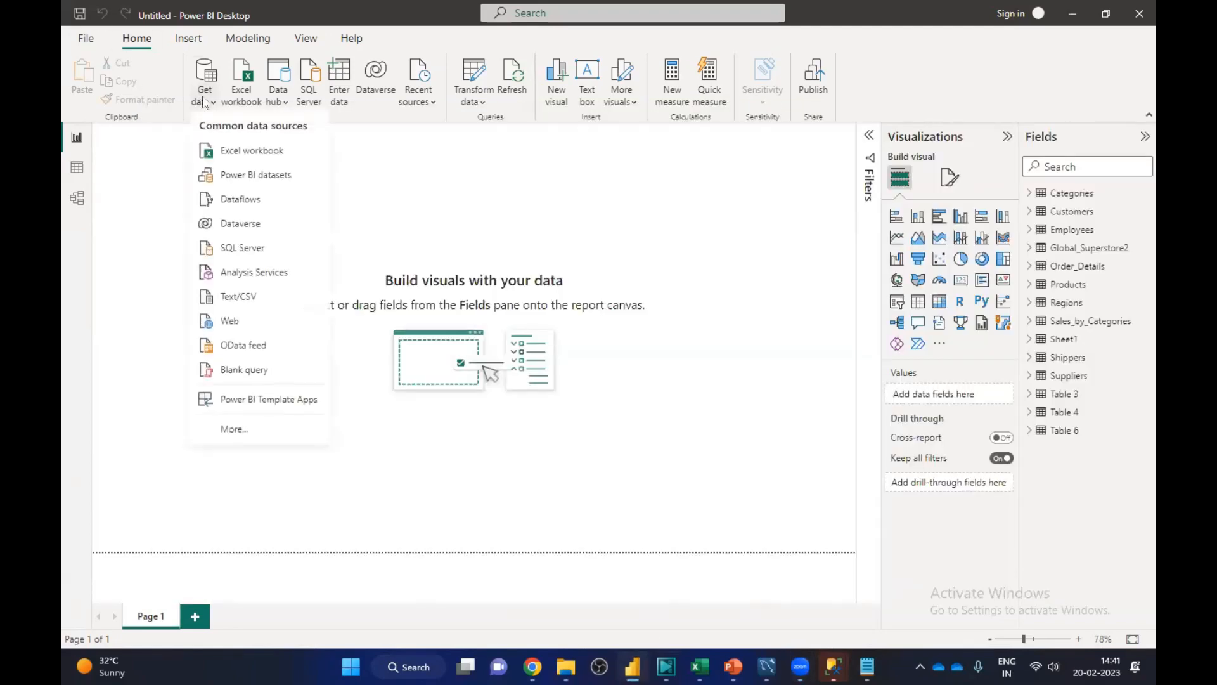
{"action": "left_click", "coordinate": [234, 429]}
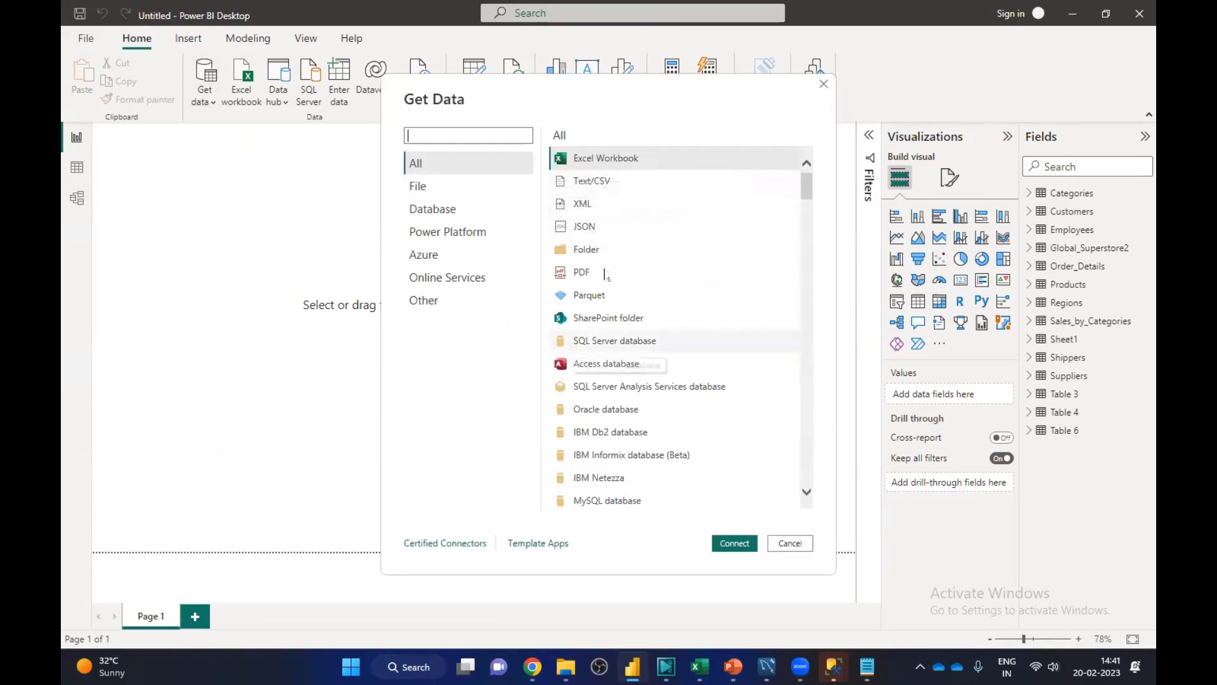
{"action": "left_click", "coordinate": [791, 543]}
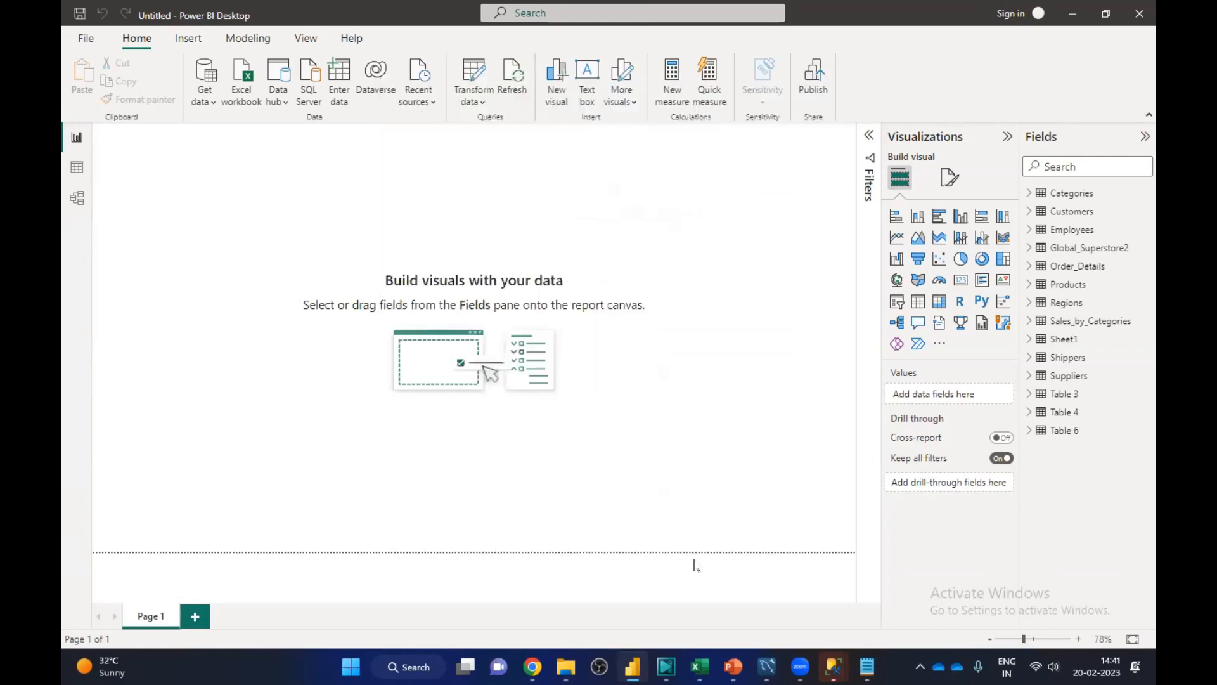
Step: Return to Notepad, complete item 5 as "SQL server" with a space after the number, and highlight the CSV entry
{"action": "left_click", "coordinate": [867, 666]}
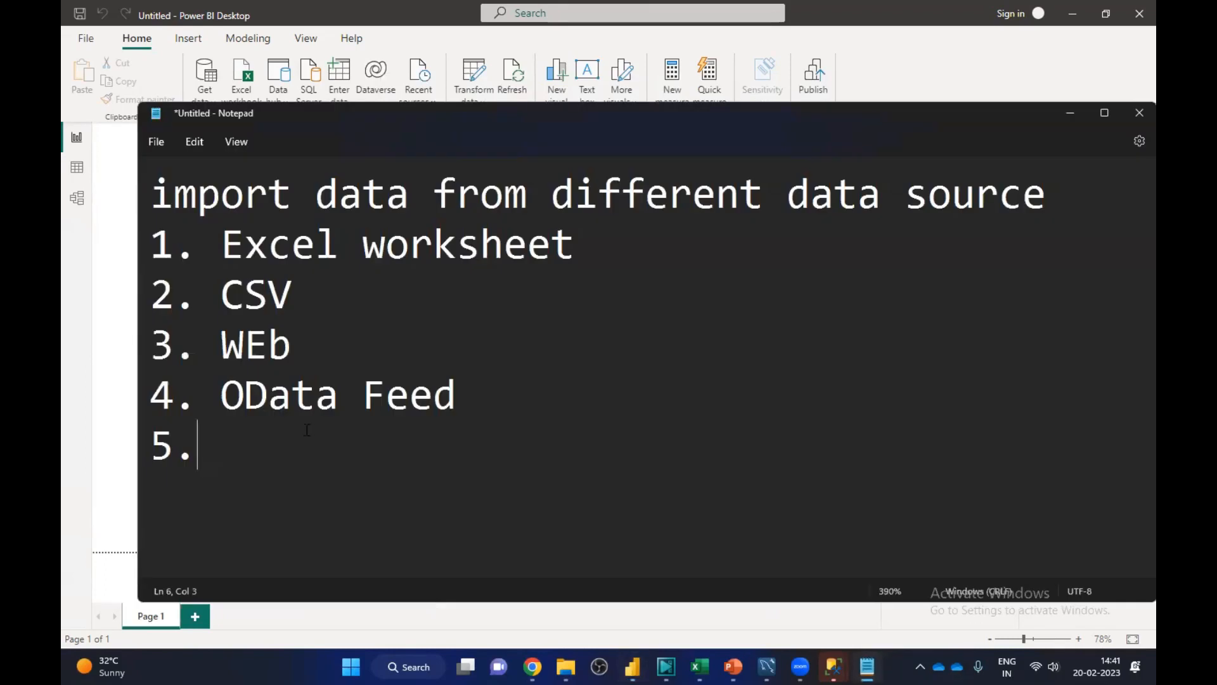
{"action": "type", "text": "SQL se"}
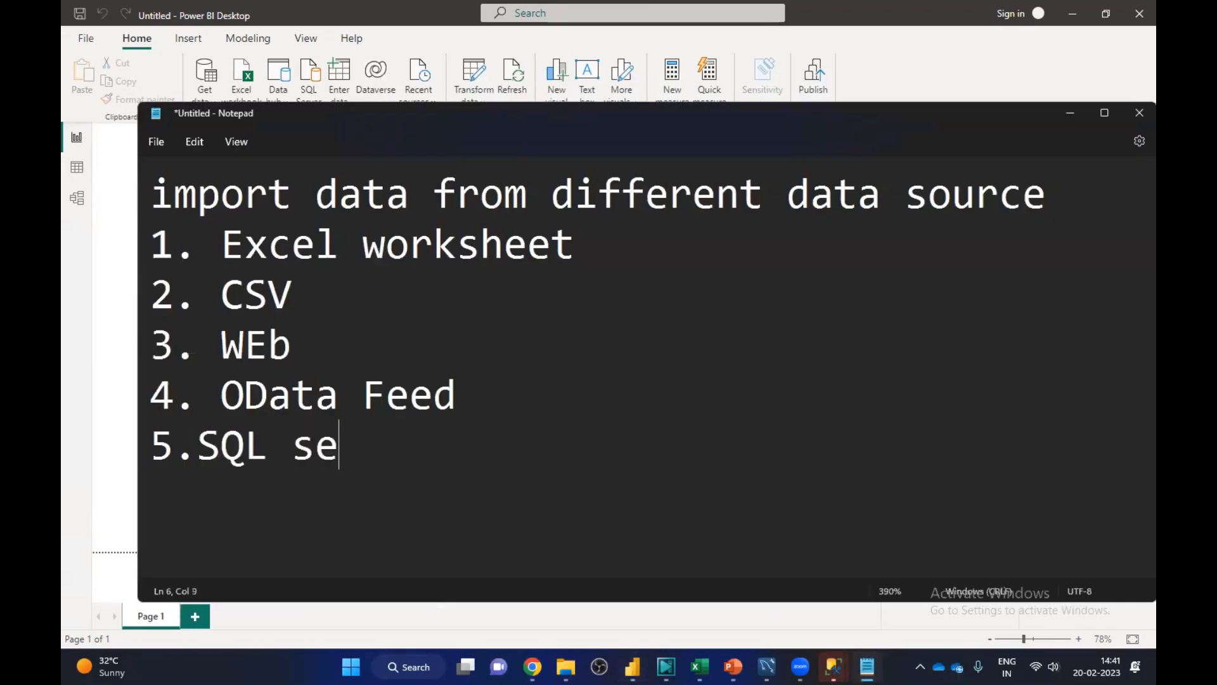
{"action": "type", "text": "rver"}
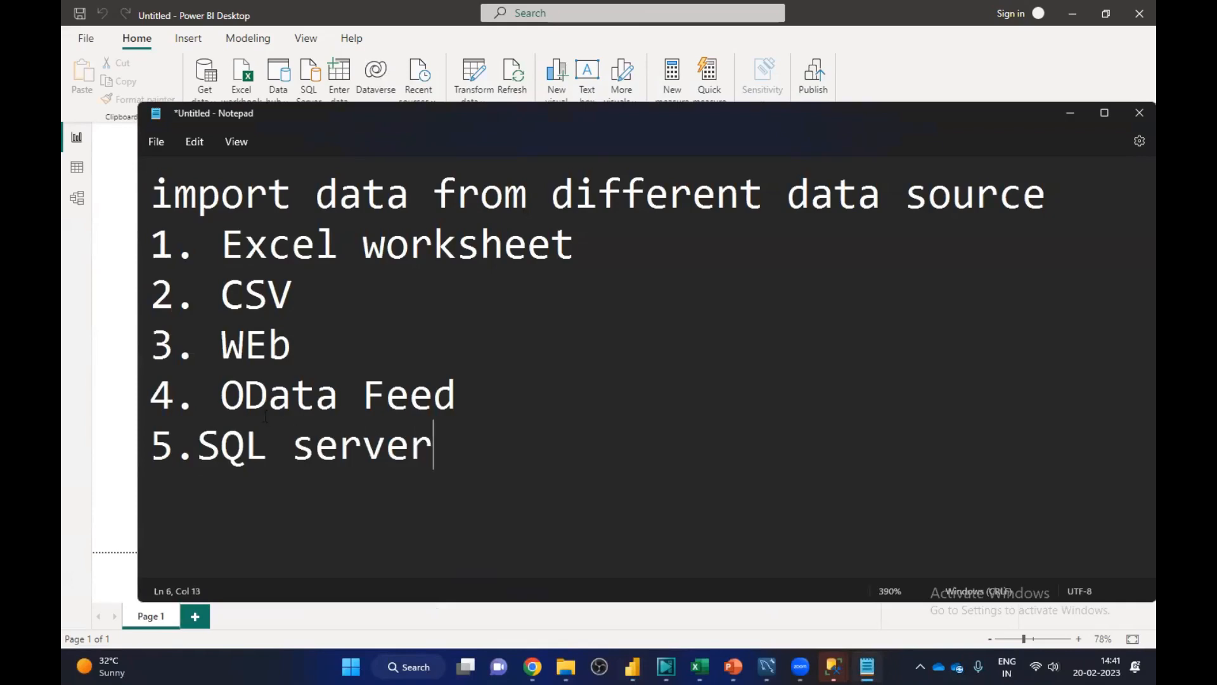
{"action": "key", "text": "ctrl+Left"}
{"action": "key", "text": "ctrl+Left"}
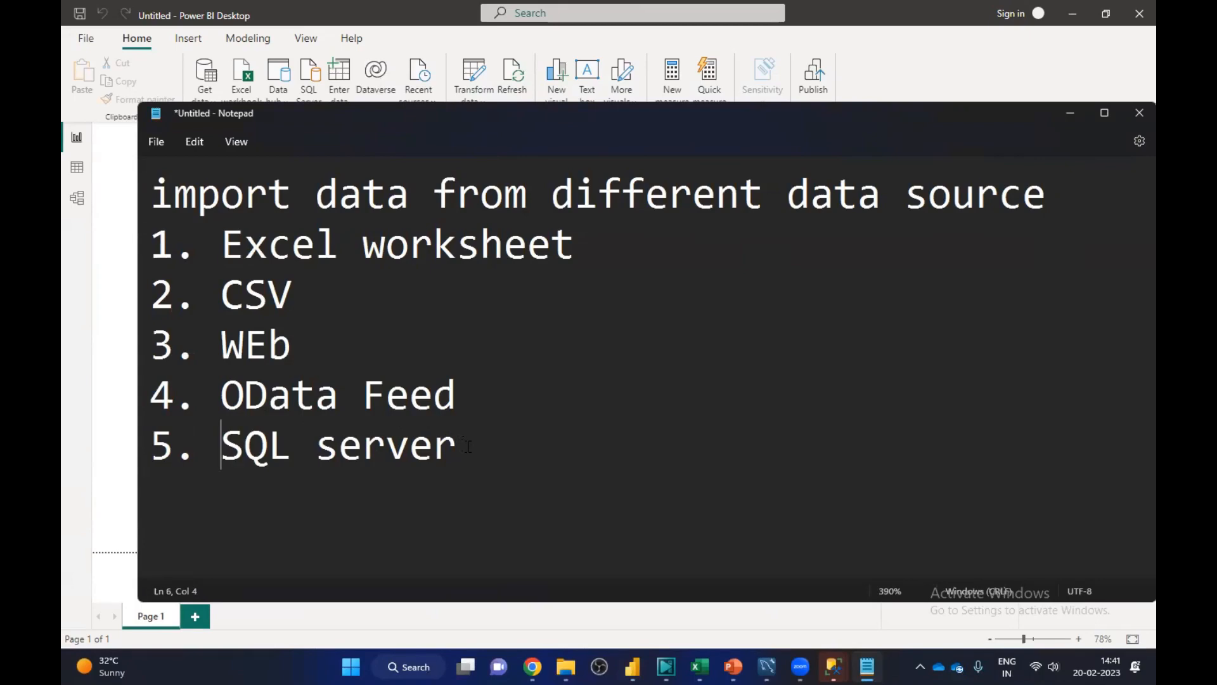
{"action": "left_click_drag", "start_coordinate": [224, 244], "coordinate": [438, 246]}
{"action": "left_click_drag", "start_coordinate": [222, 293], "coordinate": [293, 296]}
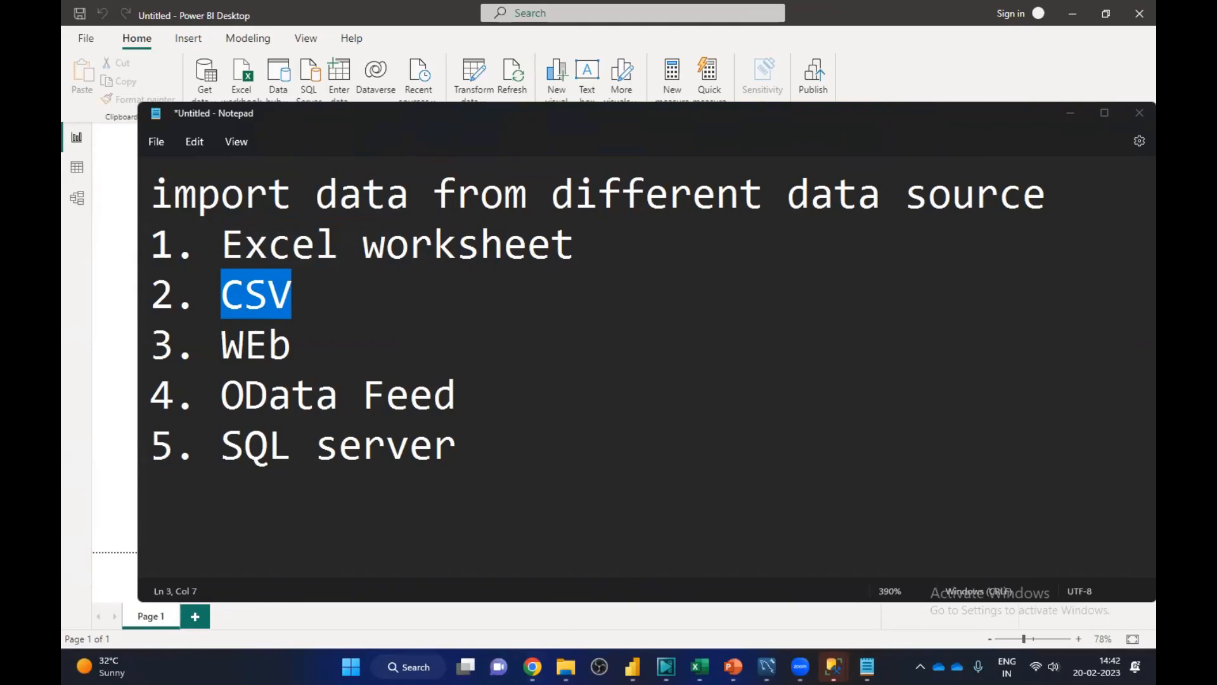
Step: Switch to the Northwind service page in Chrome and examine the collections it lists
{"action": "mouse_move", "coordinate": [533, 667]}
{"action": "left_click", "coordinate": [451, 615]}
{"action": "left_click", "coordinate": [345, 77]}
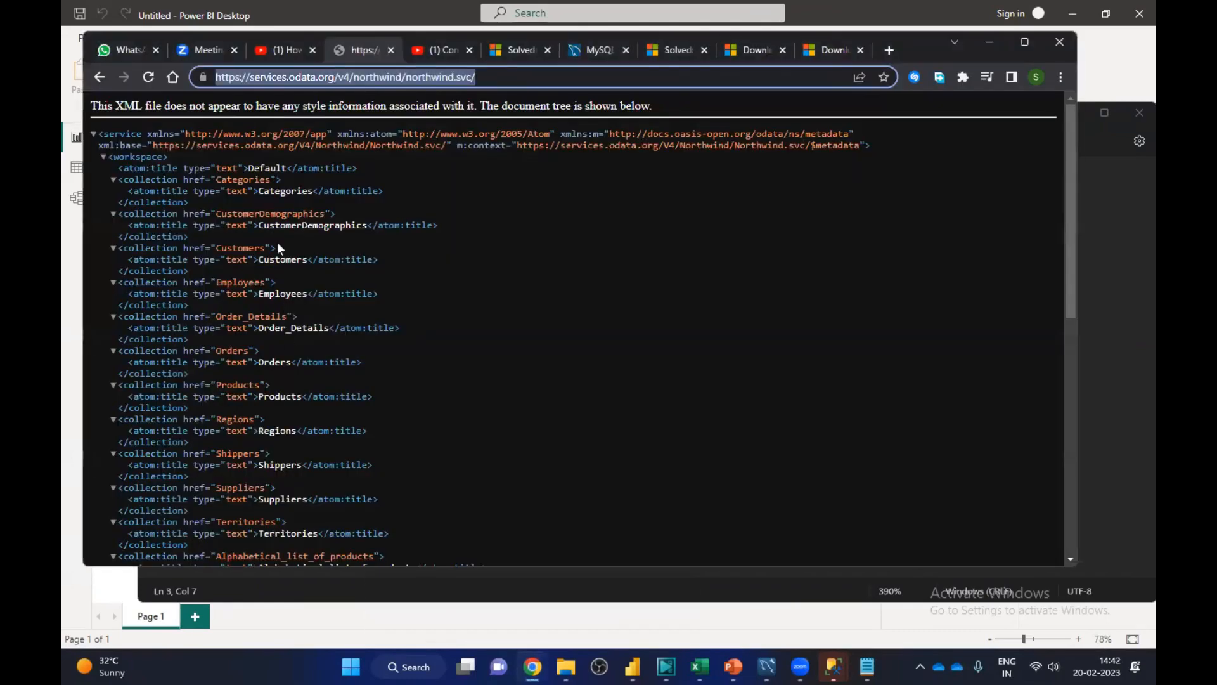
{"action": "scroll", "coordinate": [579, 330], "scroll_direction": "down", "scroll_amount": 1}
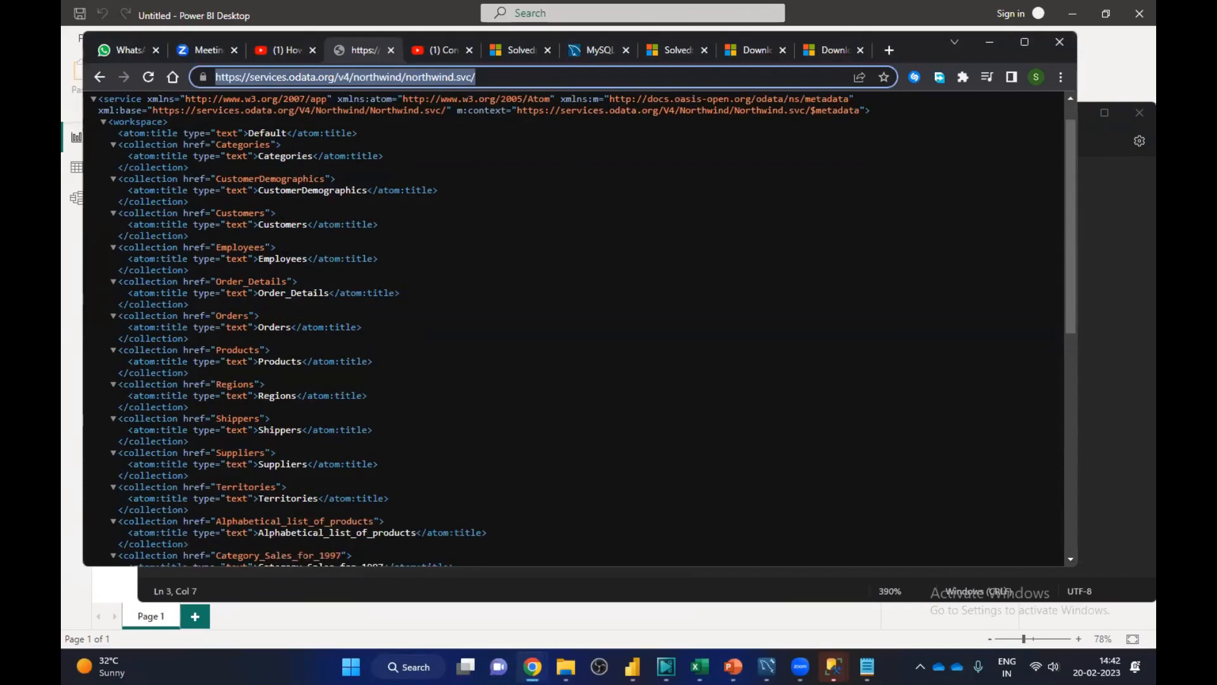
{"action": "scroll", "coordinate": [580, 330], "scroll_direction": "down", "scroll_amount": 14}
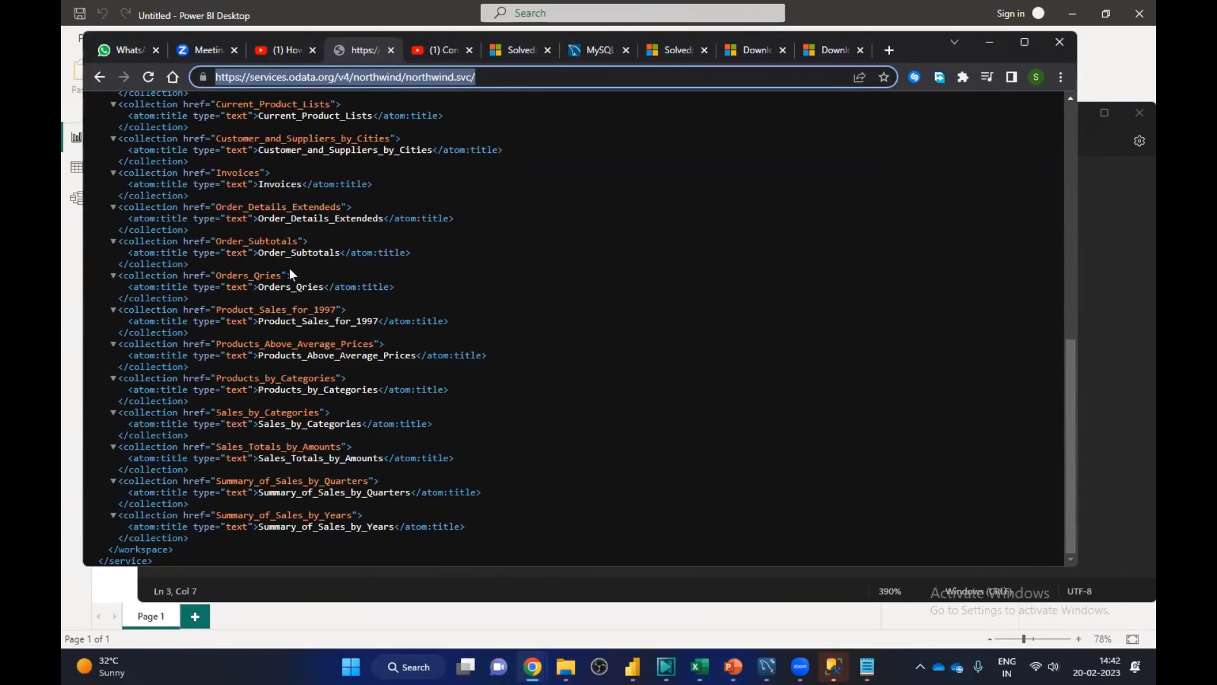
{"action": "scroll", "coordinate": [439, 98], "scroll_direction": "up", "scroll_amount": 7}
{"action": "left_click", "coordinate": [502, 78]}
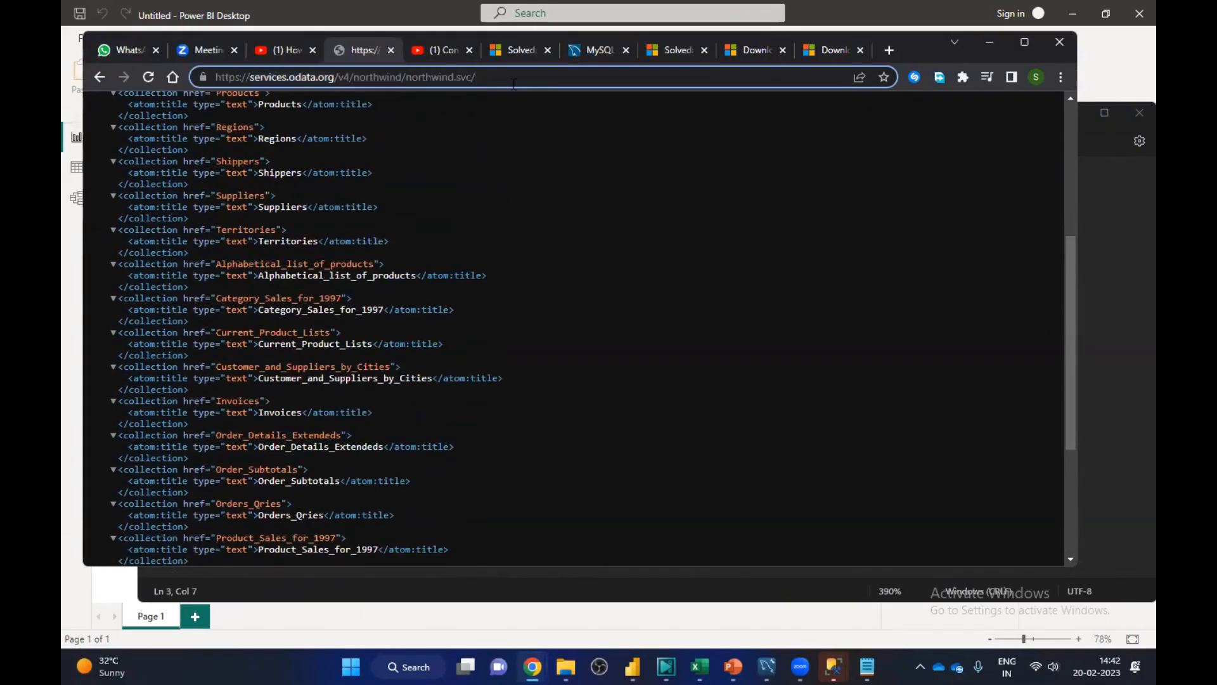
{"action": "key", "text": "BackSpace"}
{"action": "key", "text": "BackSpace"}
{"action": "key", "text": "BackSpace"}
{"action": "key", "text": "BackSpace"}
{"action": "key", "text": "BackSpace"}
{"action": "key", "text": "BackSpace"}
{"action": "key", "text": "BackSpace"}
{"action": "key", "text": "BackSpace"}
{"action": "key", "text": "BackSpace"}
{"action": "key", "text": "BackSpace"}
{"action": "key", "text": "BackSpace"}
{"action": "key", "text": "BackSpace"}
{"action": "key", "text": "BackSpace"}
{"action": "key", "text": "BackSpace"}
{"action": "key", "text": "BackSpace"}
{"action": "key", "text": "BackSpace"}
{"action": "key", "text": "BackSpace"}
{"action": "key", "text": "BackSpace"}
{"action": "key", "text": "BackSpace"}
{"action": "key", "text": "BackSpace"}
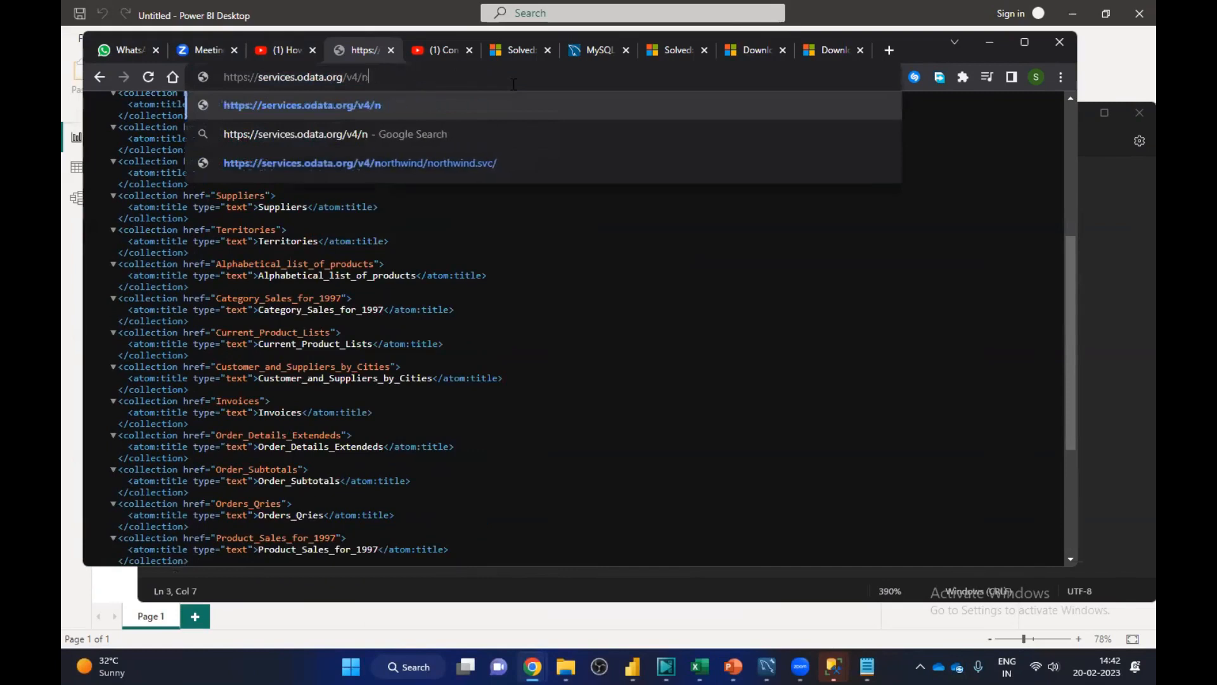
{"action": "key", "text": "BackSpace"}
{"action": "key", "text": "Return"}
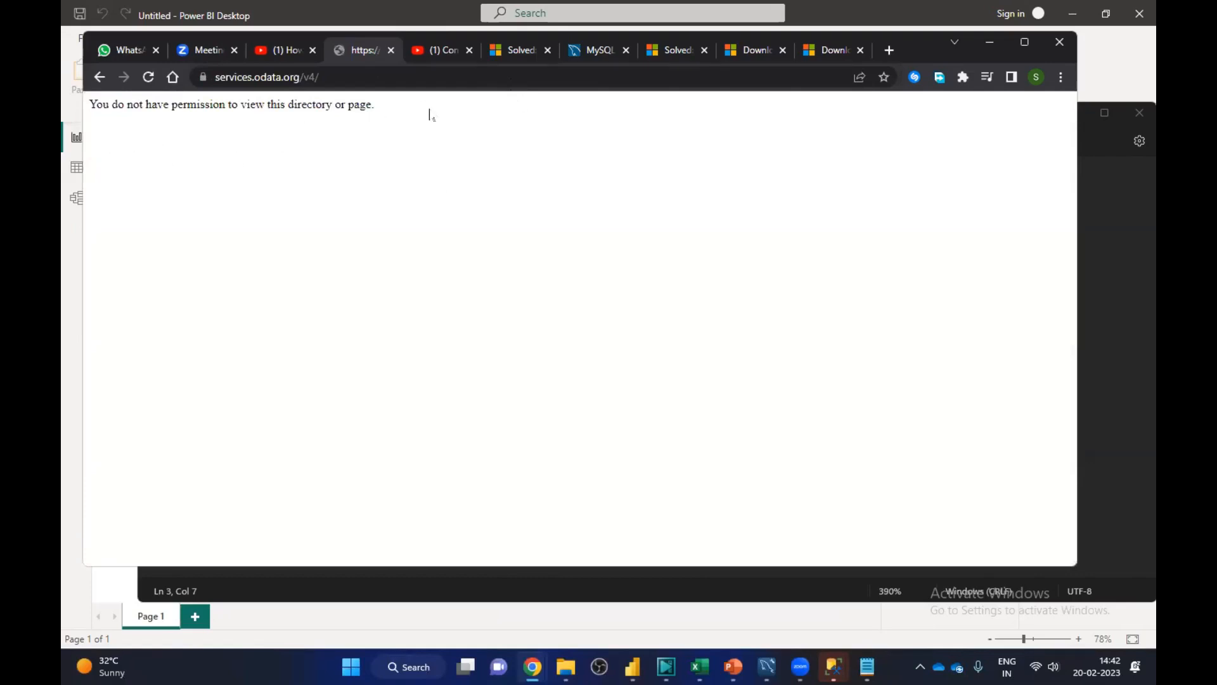
{"action": "left_click", "coordinate": [373, 78]}
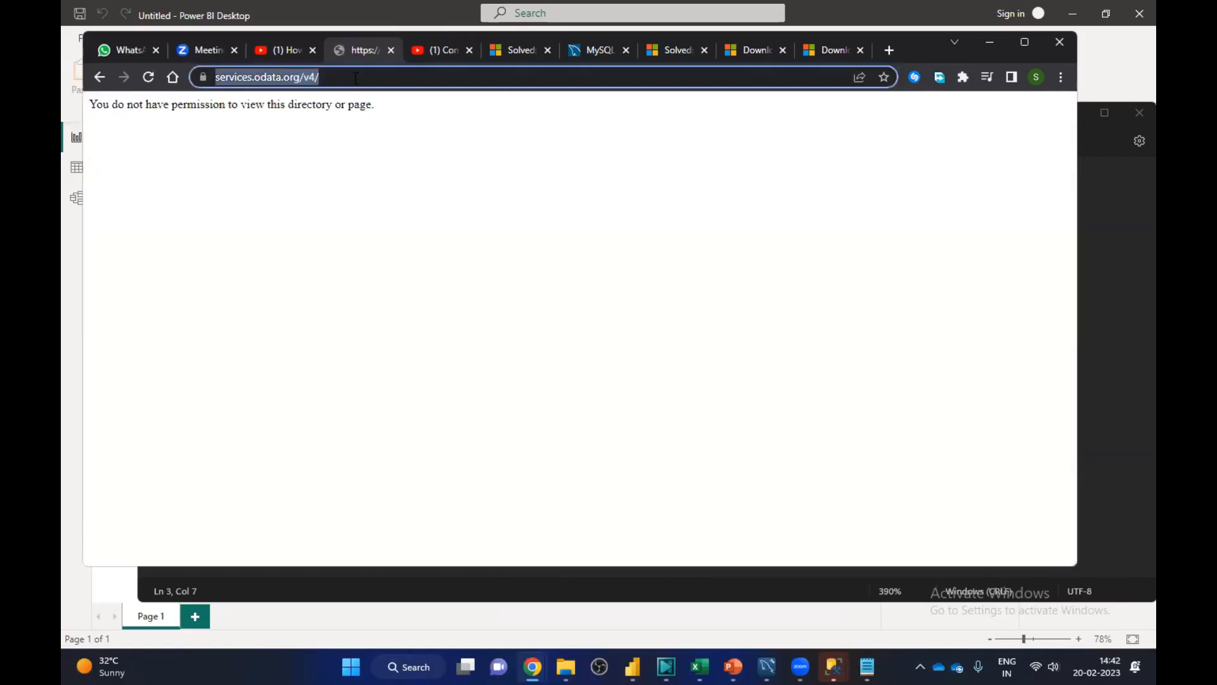
{"action": "left_click", "coordinate": [373, 78]}
{"action": "key", "text": "BackSpace"}
{"action": "key", "text": "BackSpace"}
{"action": "key", "text": "BackSpace"}
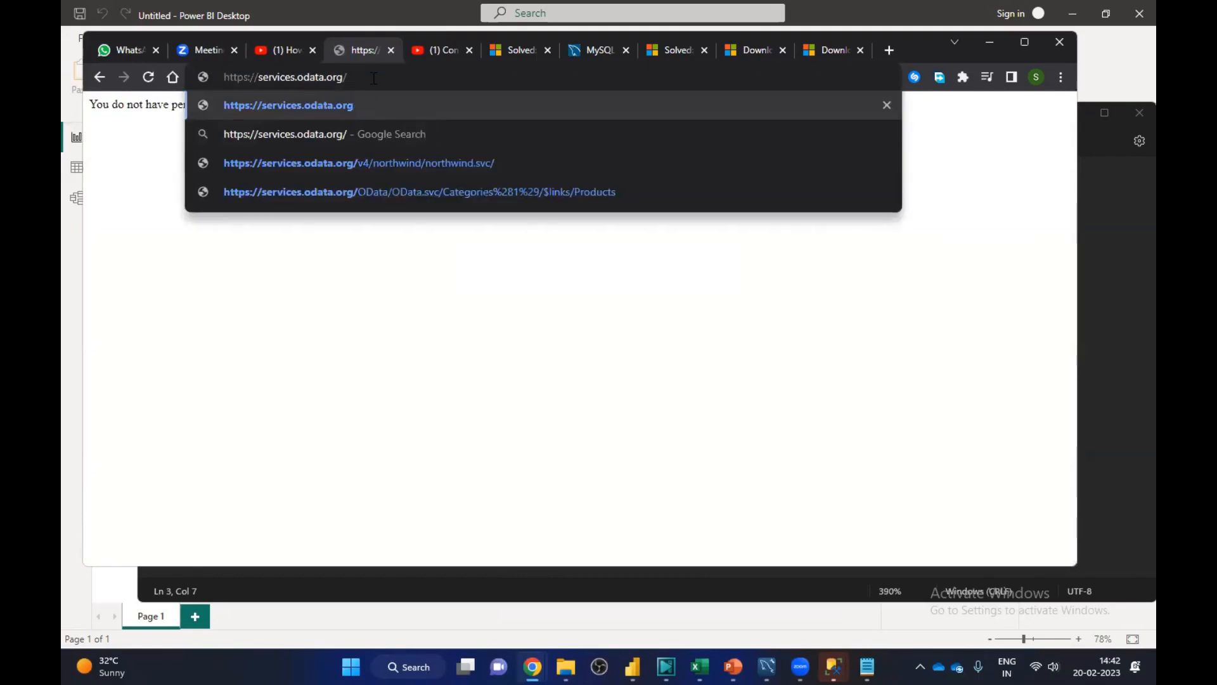
{"action": "key", "text": "Down"}
{"action": "key", "text": "Down"}
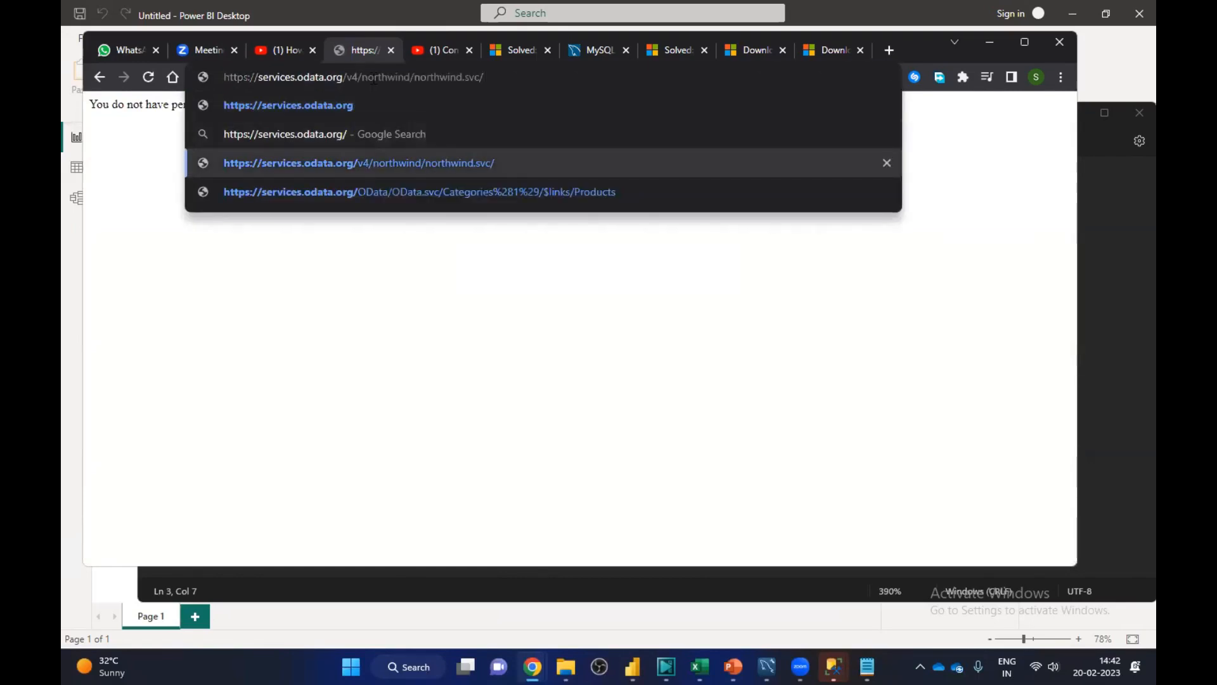
{"action": "key", "text": "BackSpace"}
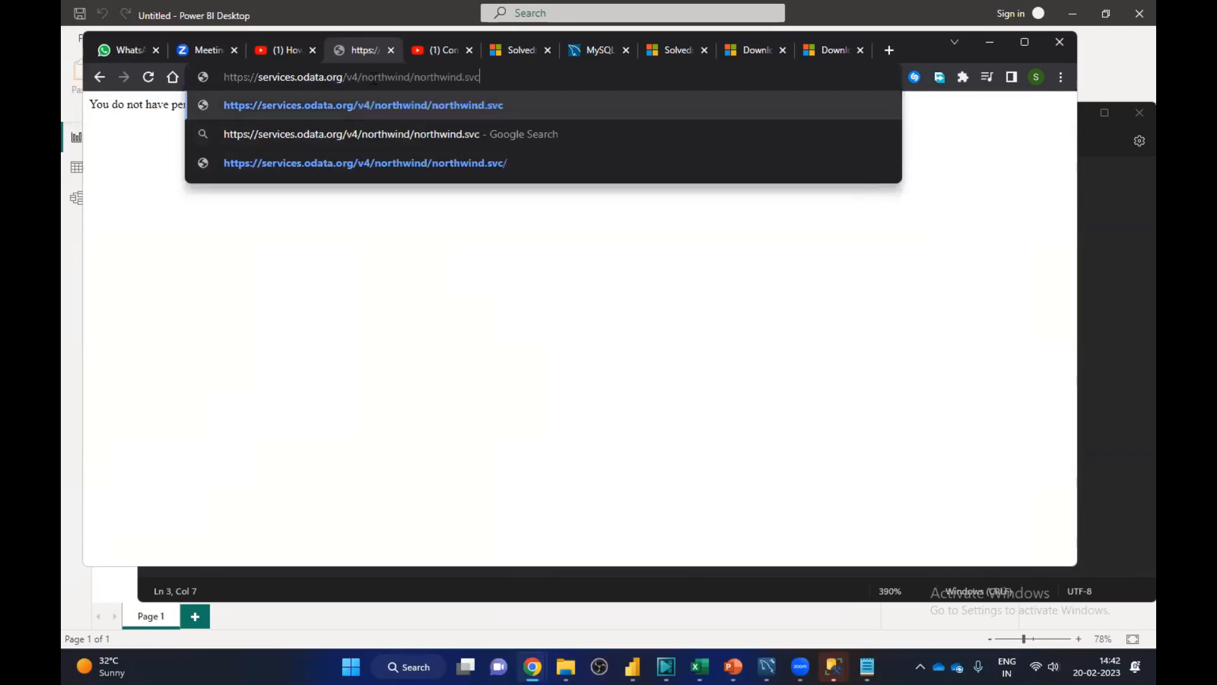
{"action": "key", "text": "BackSpace"}
{"action": "key", "text": "BackSpace"}
{"action": "key", "text": "BackSpace"}
{"action": "key", "text": "BackSpace"}
{"action": "key", "text": "BackSpace"}
{"action": "key", "text": "BackSpace"}
{"action": "key", "text": "BackSpace"}
{"action": "key", "text": "BackSpace"}
{"action": "key", "text": "BackSpace"}
{"action": "key", "text": "BackSpace"}
{"action": "key", "text": "BackSpace"}
{"action": "key", "text": "BackSpace"}
{"action": "key", "text": "BackSpace"}
{"action": "key", "text": "Return"}
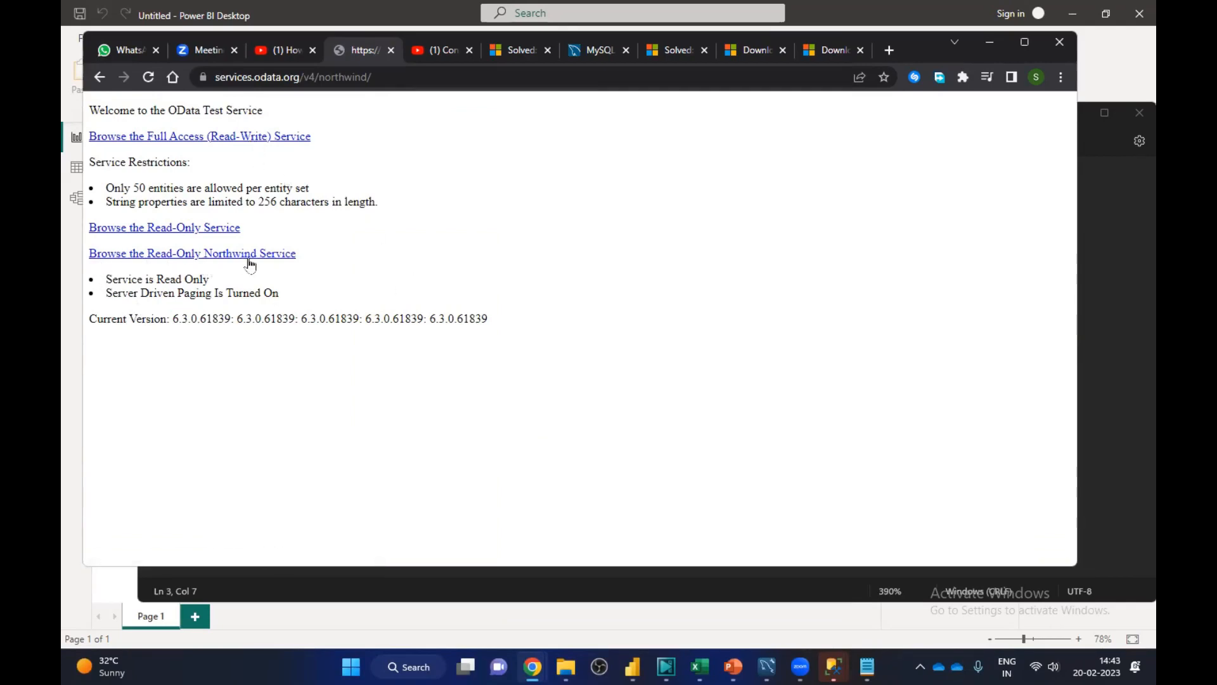
Step: Open the Read-Only Northwind Service, examine its collections from start to end, and minimize Chrome
{"action": "left_click", "coordinate": [155, 255]}
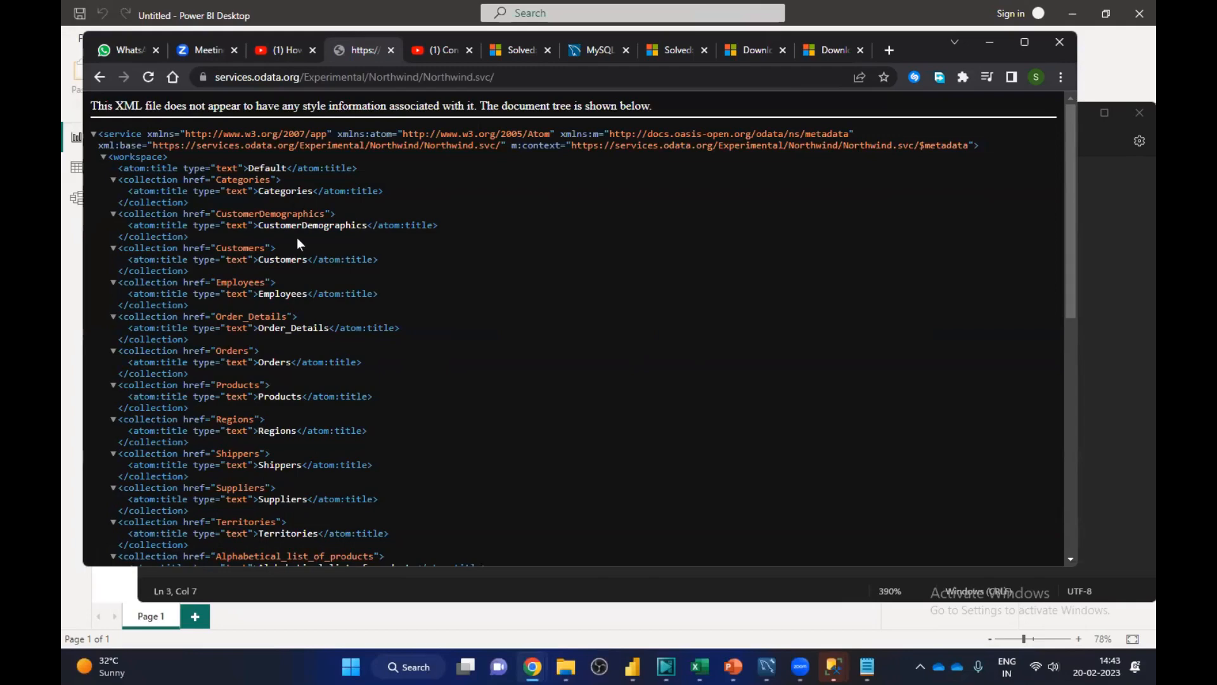
{"action": "scroll", "coordinate": [302, 243], "scroll_direction": "down", "scroll_amount": 8}
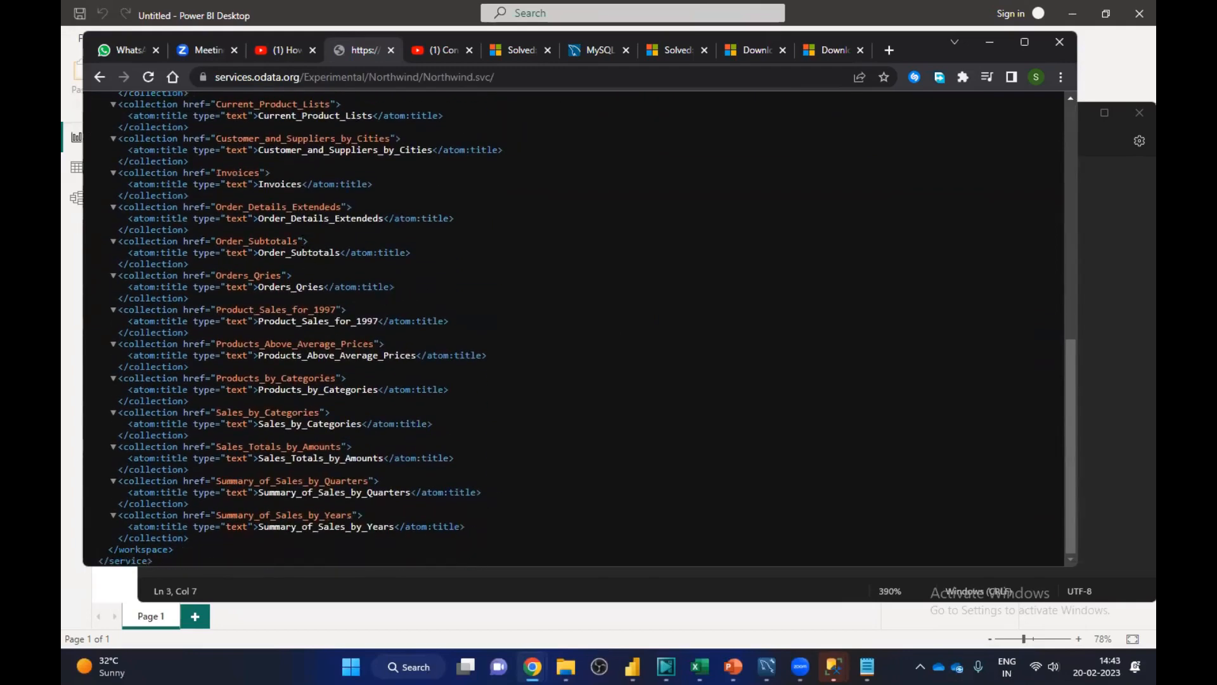
{"action": "scroll", "coordinate": [279, 350], "scroll_direction": "up", "scroll_amount": 10}
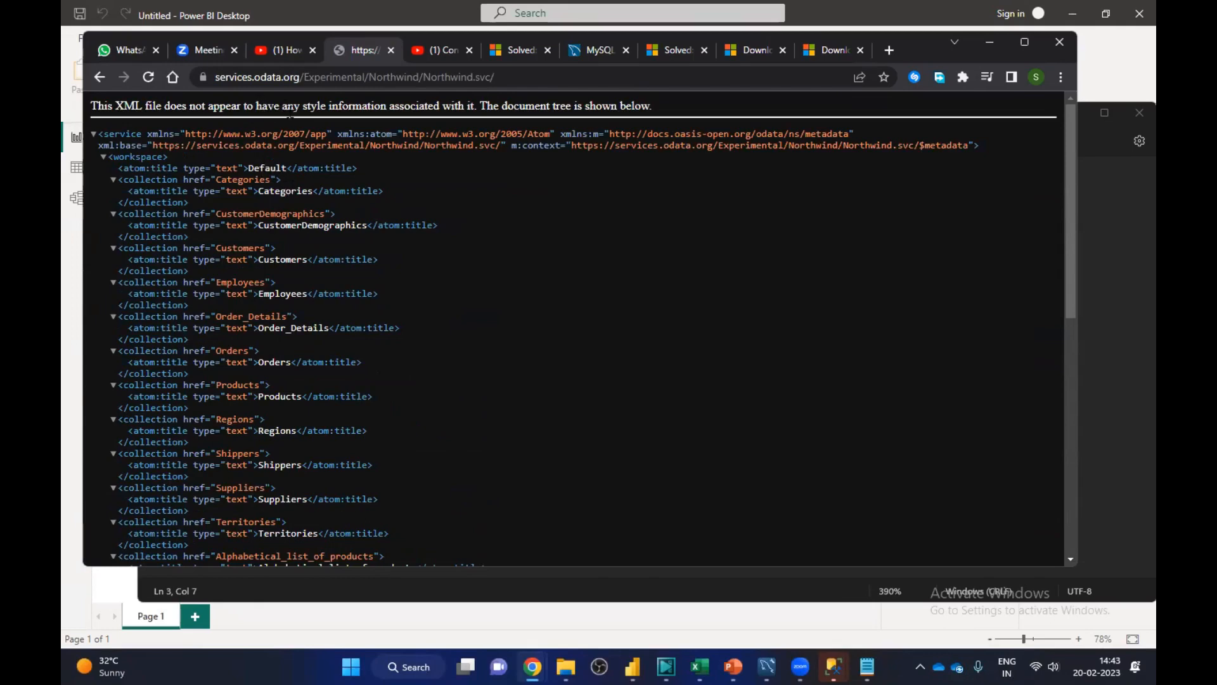
{"action": "left_click", "coordinate": [986, 44]}
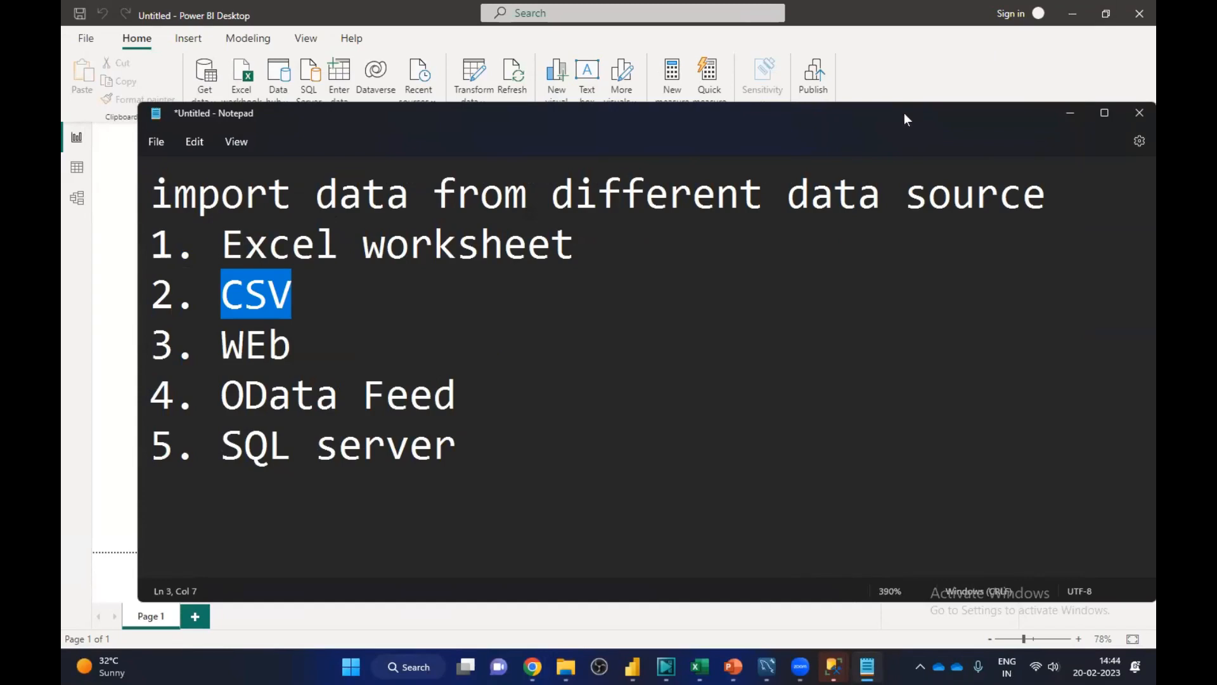
Step: Return to Power BI Desktop, open the full list of data connectors and examine the ones in the Database category
{"action": "left_click", "coordinate": [956, 125]}
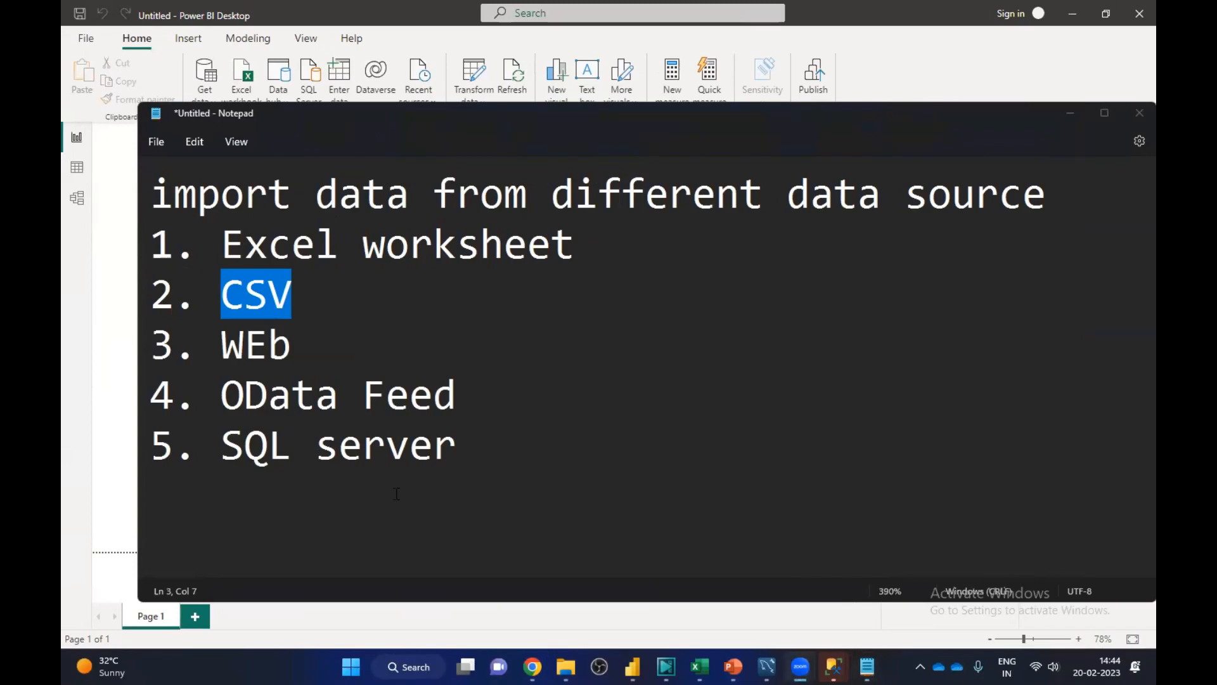
{"action": "left_click", "coordinate": [129, 345]}
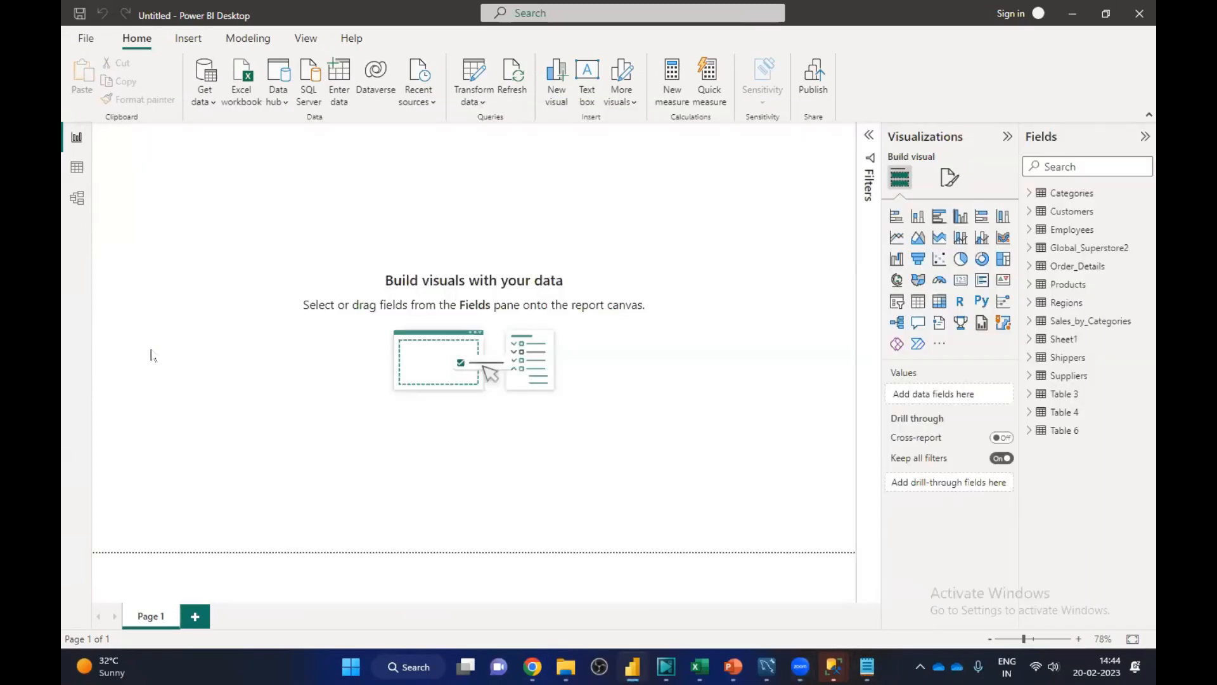
{"action": "left_click", "coordinate": [199, 107]}
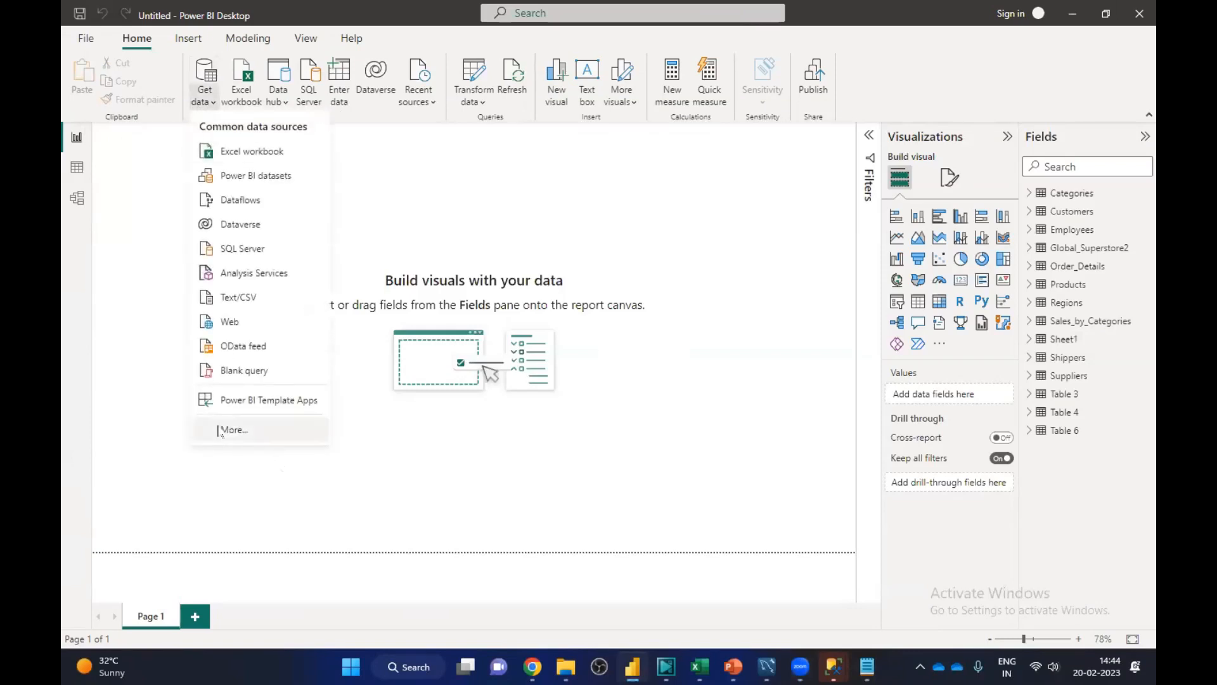
{"action": "left_click", "coordinate": [279, 430]}
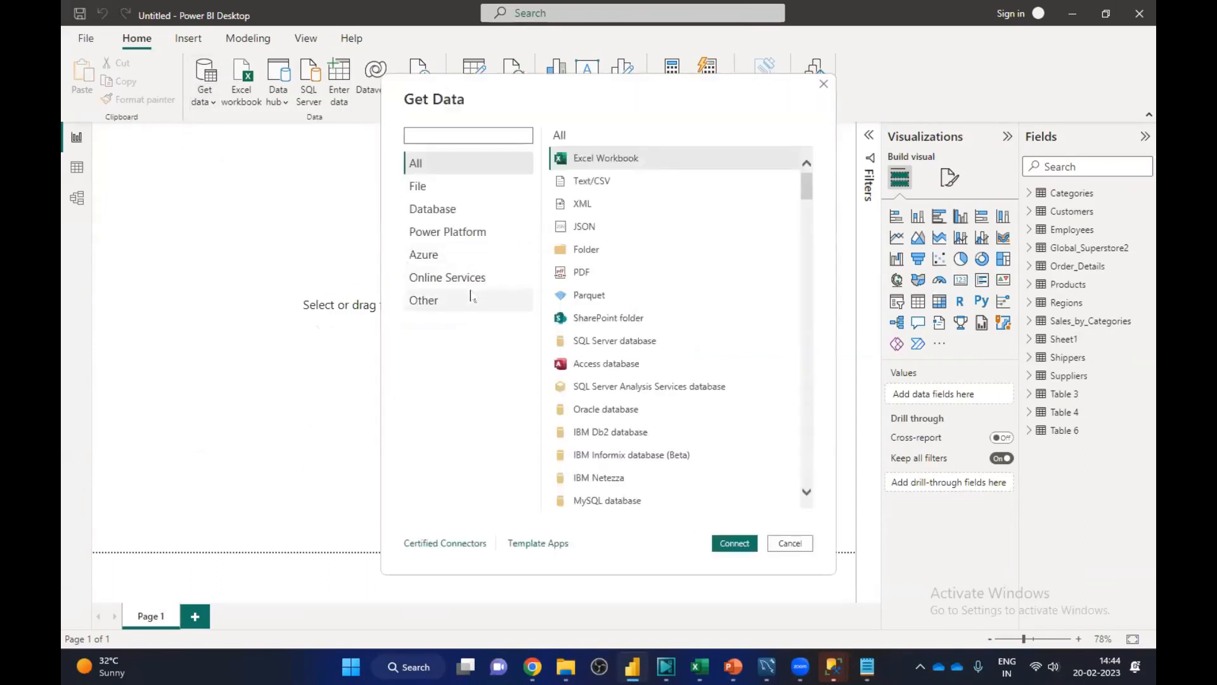
{"action": "left_click", "coordinate": [433, 210]}
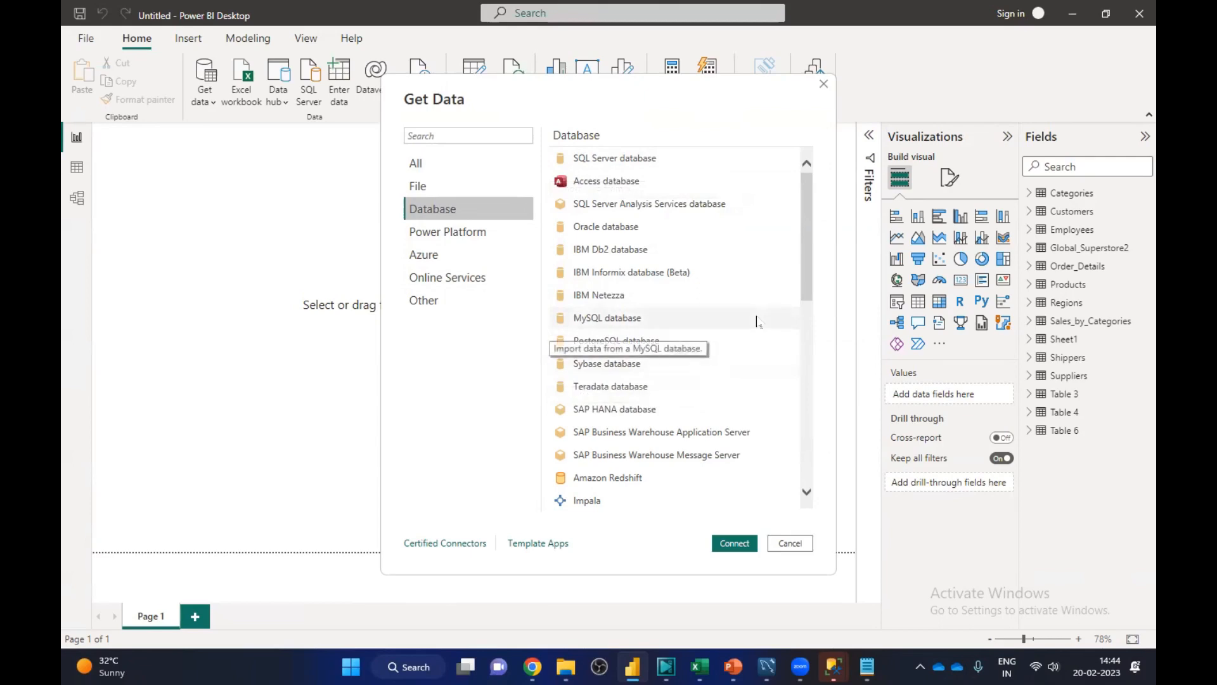
{"action": "scroll", "coordinate": [757, 322], "scroll_direction": "down", "scroll_amount": 10}
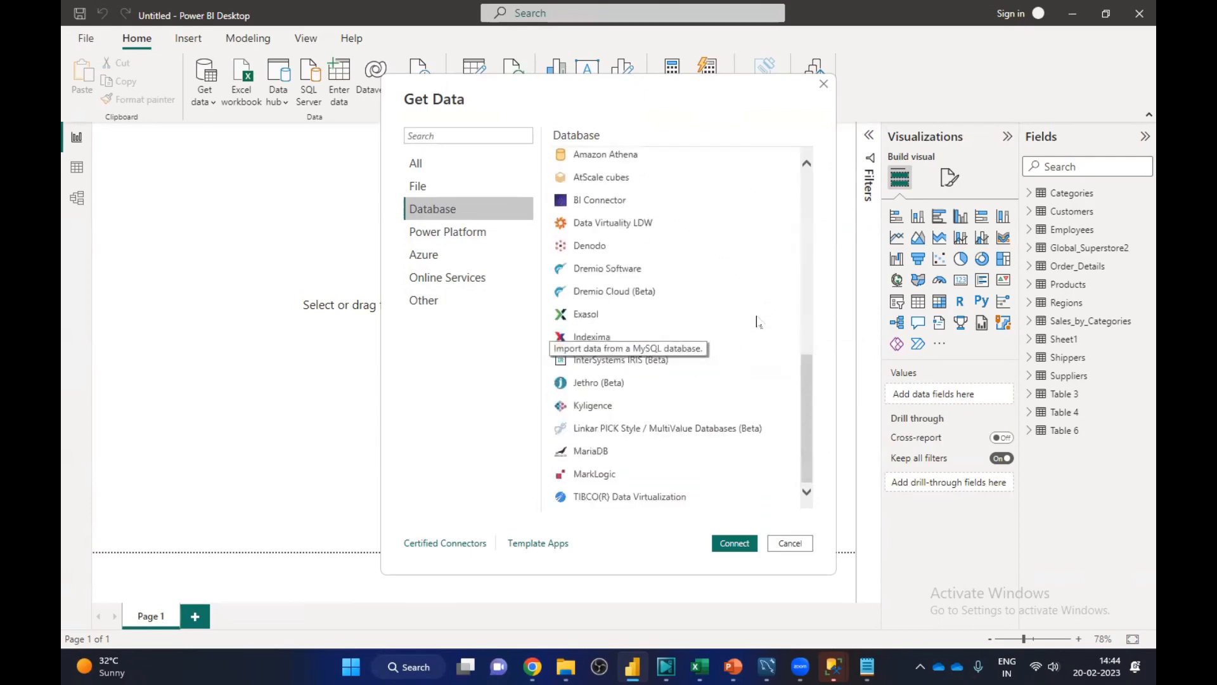
{"action": "scroll", "coordinate": [704, 388], "scroll_direction": "up", "scroll_amount": 1}
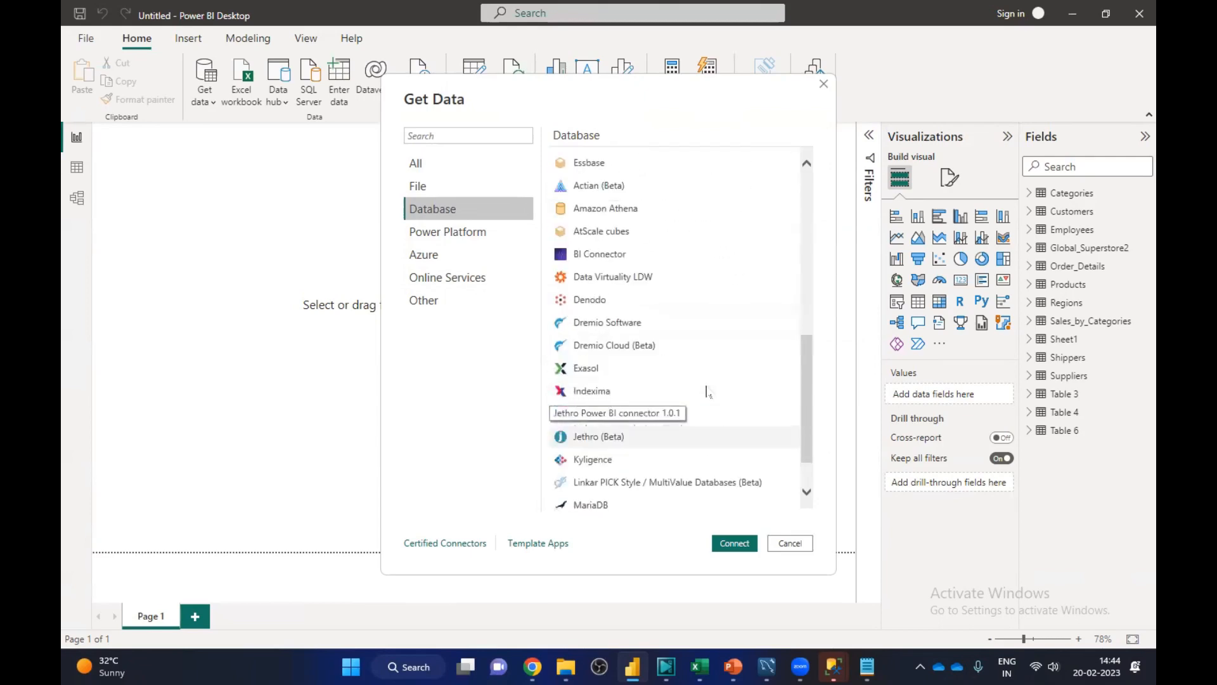
{"action": "scroll", "coordinate": [706, 391], "scroll_direction": "up", "scroll_amount": 3}
{"action": "scroll", "coordinate": [704, 391], "scroll_direction": "up", "scroll_amount": 3}
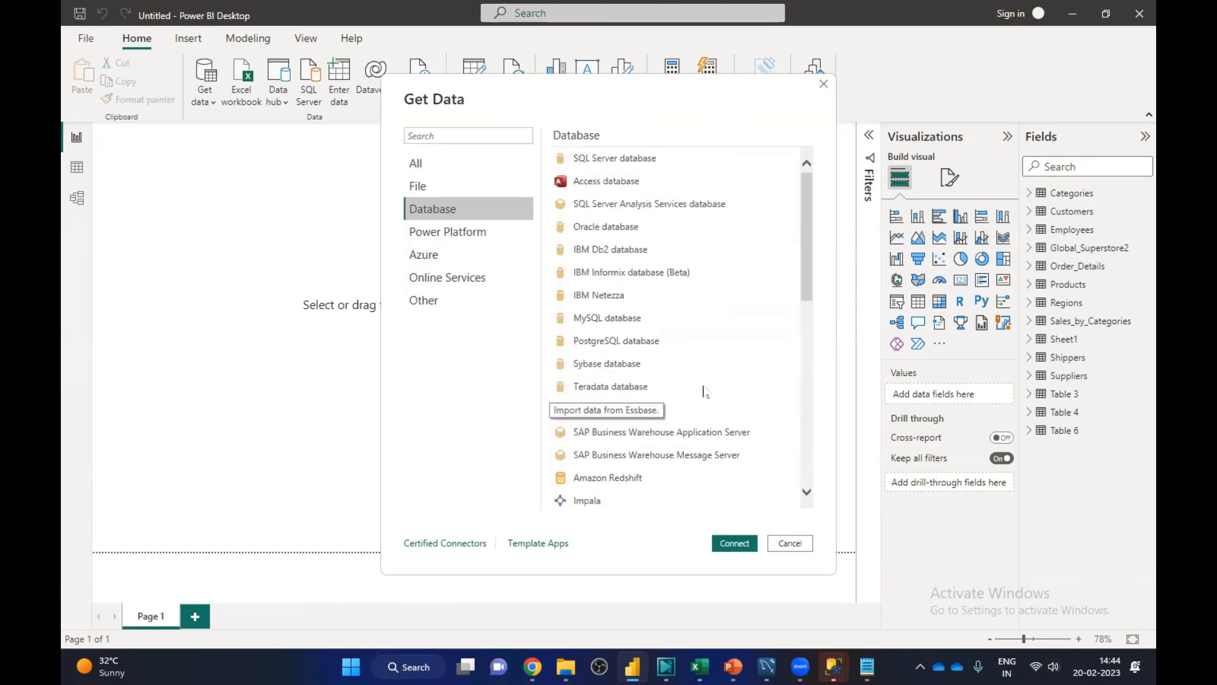
Step: Start a connection with the SQL Server database connector
{"action": "left_click", "coordinate": [599, 163]}
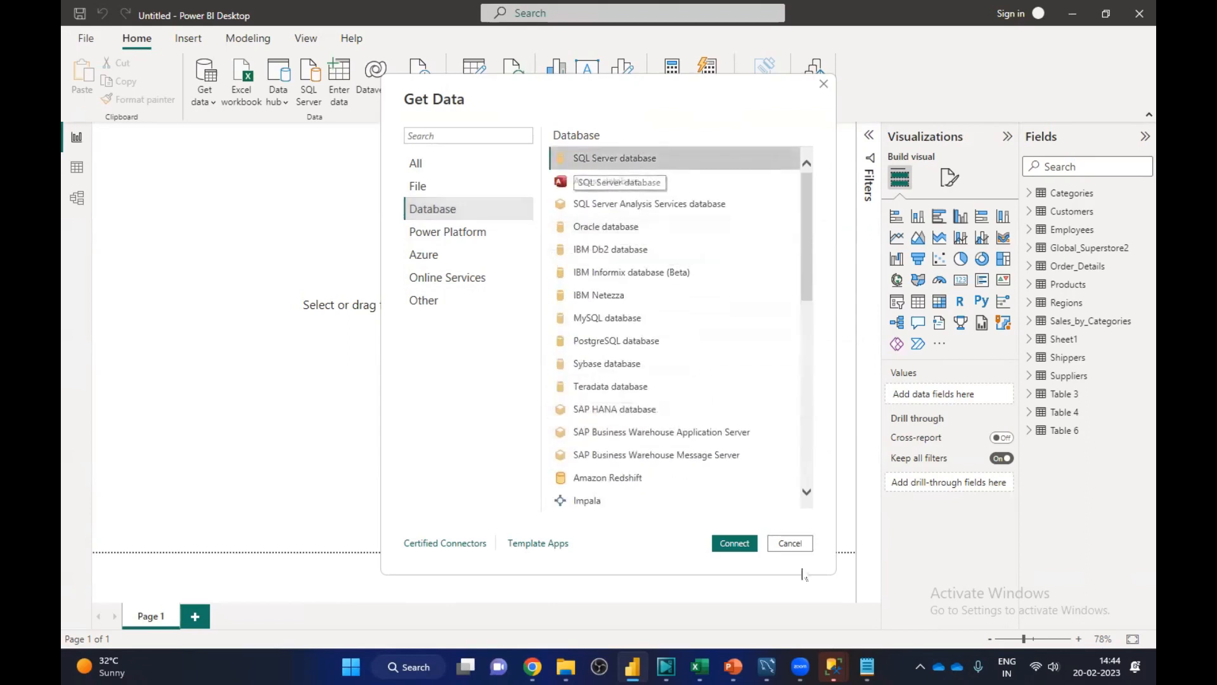
{"action": "left_click", "coordinate": [734, 546]}
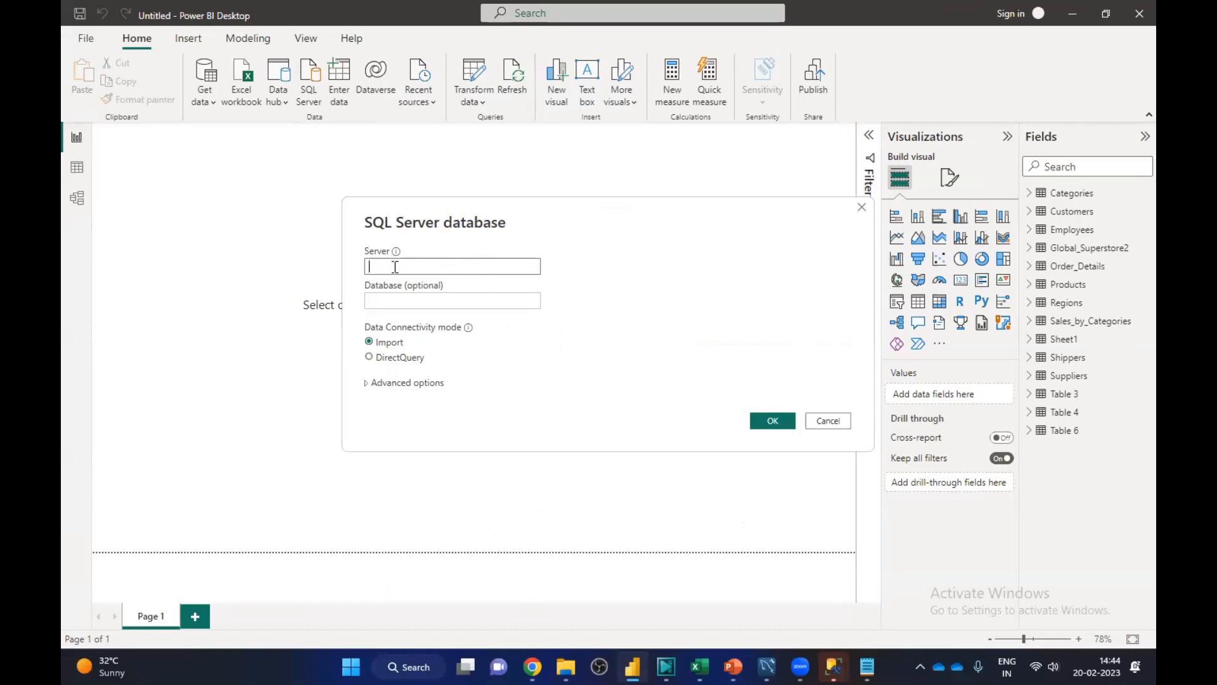
{"action": "left_click", "coordinate": [458, 297]}
Step: Switch to SQL Server Management Studio and copy the server name from the Connect to Server dialog
{"action": "mouse_move", "coordinate": [834, 665]}
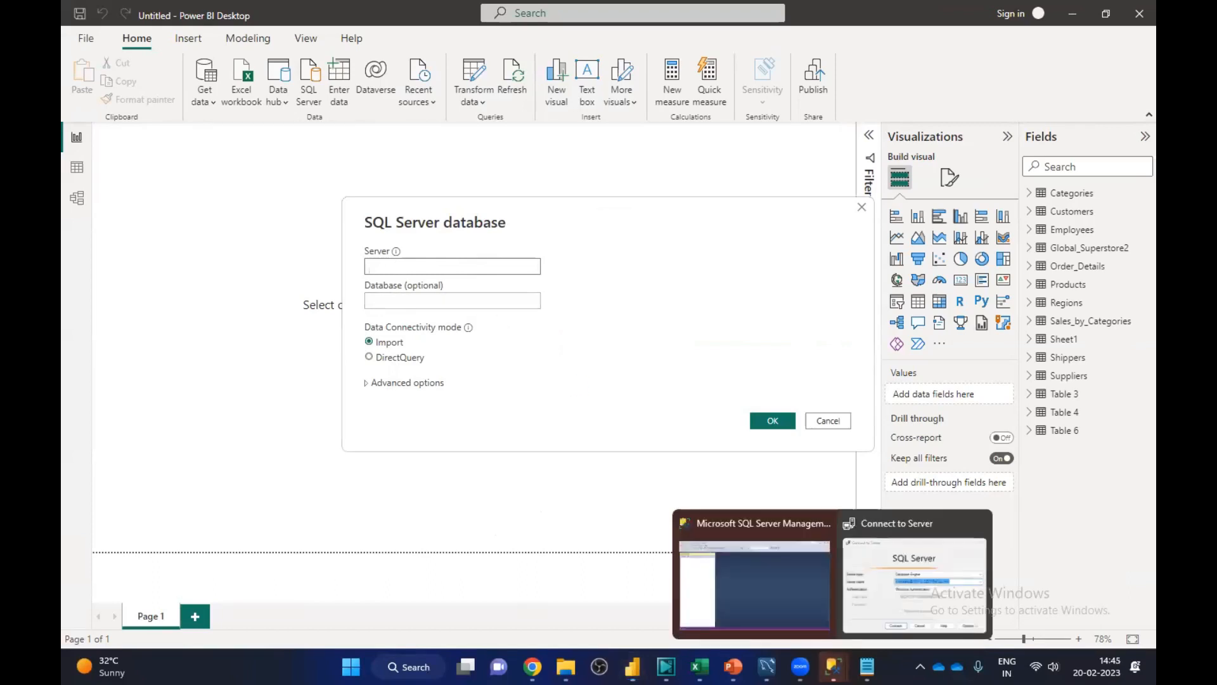
{"action": "left_click", "coordinate": [794, 623]}
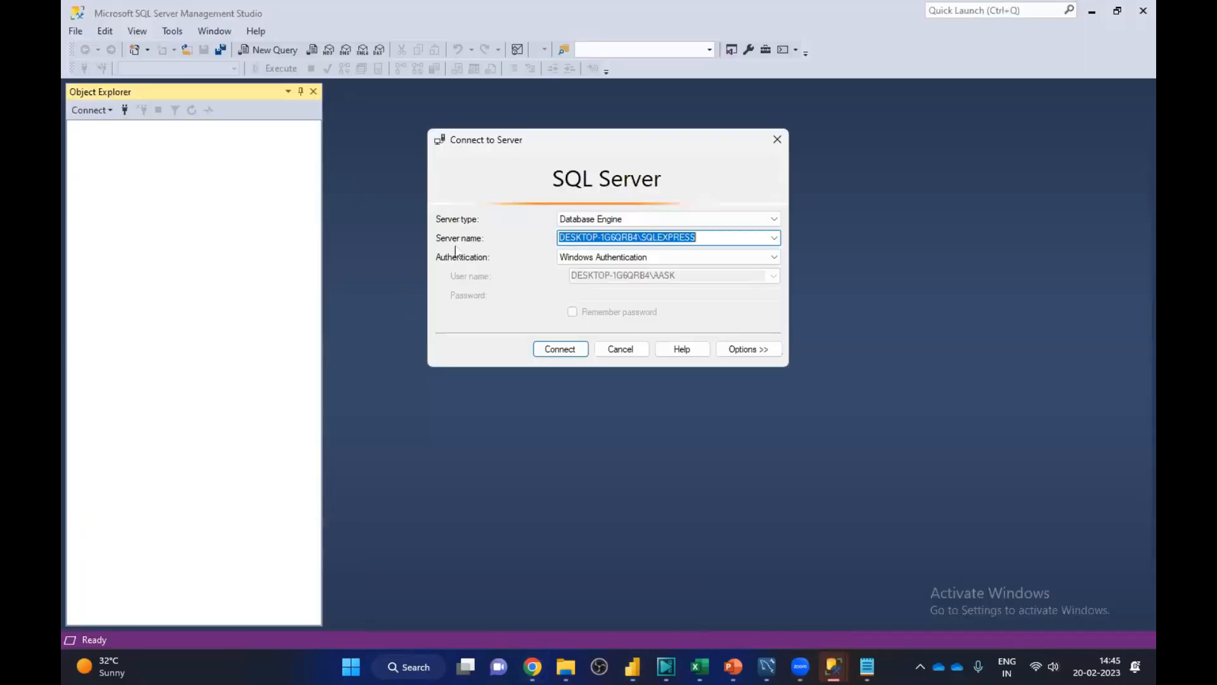
{"action": "left_click", "coordinate": [718, 237]}
{"action": "left_click_drag", "start_coordinate": [718, 237], "coordinate": [536, 238]}
{"action": "key", "text": "ctrl+c"}
Step: Connect to the DESKTOP-1G6QRB4\SQLEXPRESS server and expand its Databases folder
{"action": "left_click", "coordinate": [560, 349]}
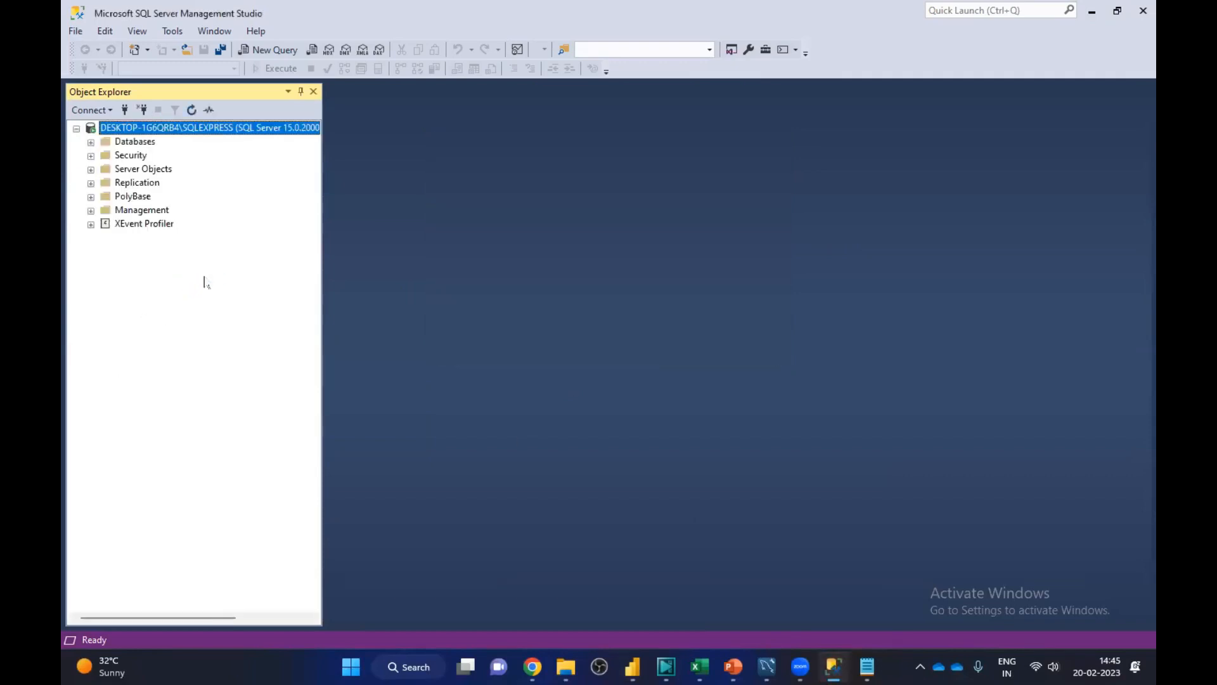
{"action": "left_click", "coordinate": [91, 142]}
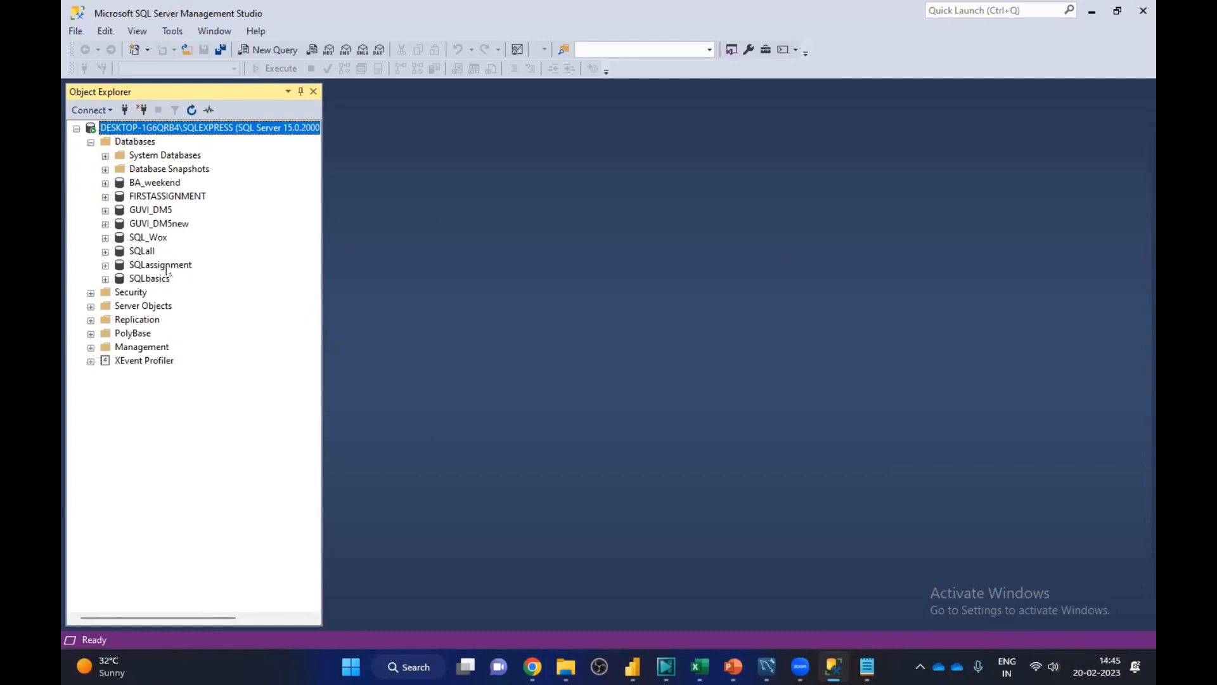
{"action": "left_click", "coordinate": [76, 32]}
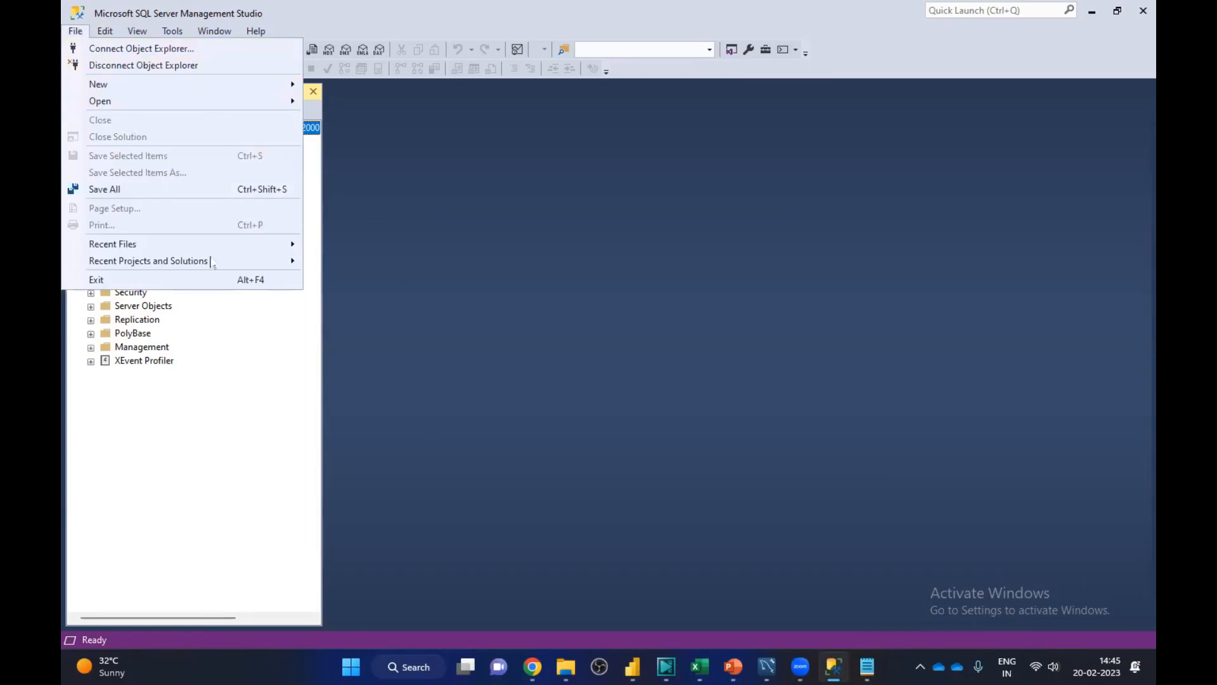
{"action": "left_click", "coordinate": [227, 420]}
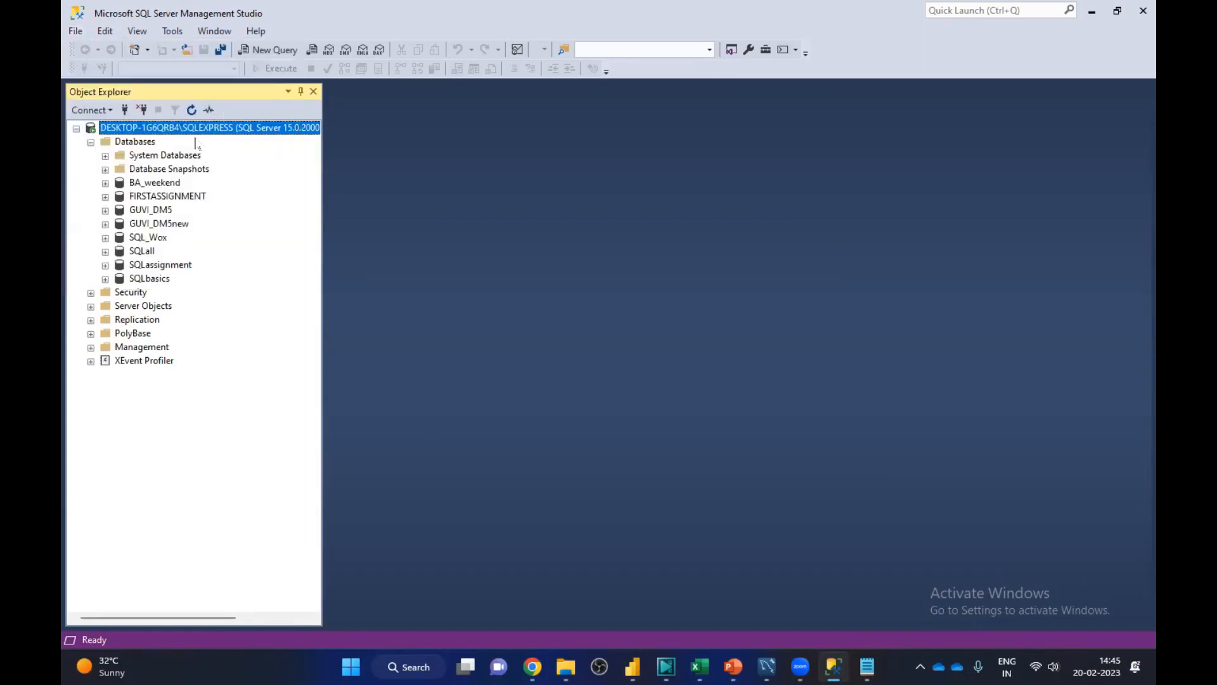
Step: Reopen the Database Engine connection dialog to view the server name, and cancel it
{"action": "left_click", "coordinate": [86, 111]}
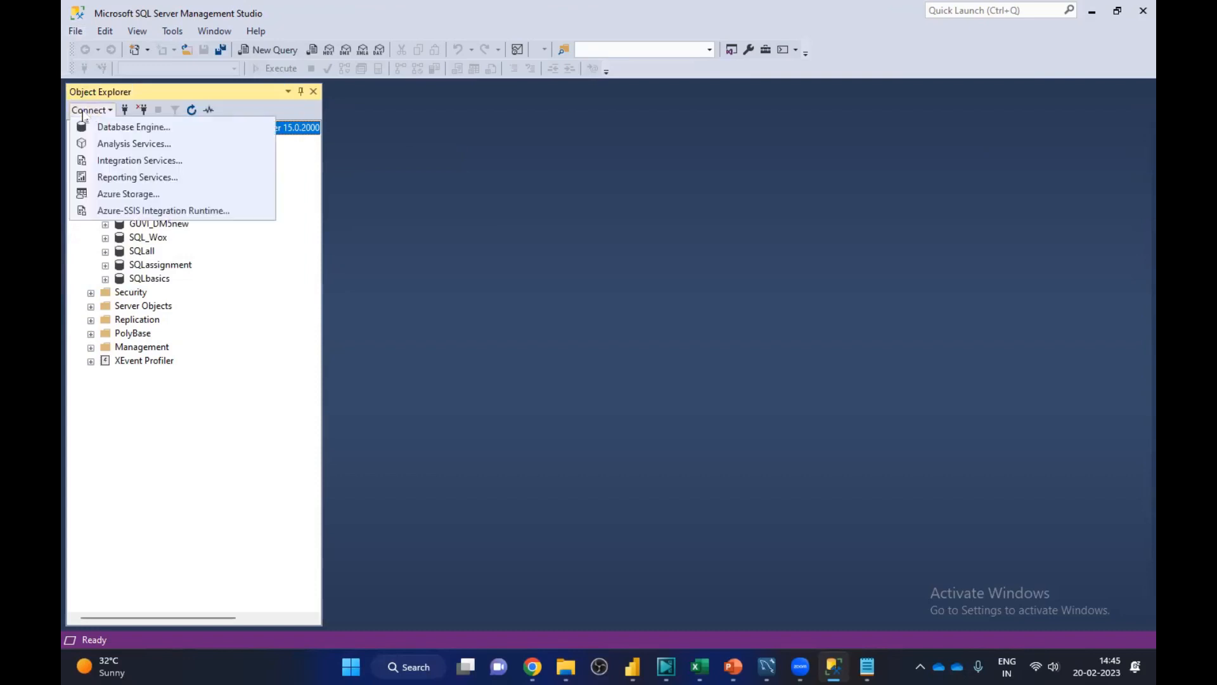
{"action": "left_click", "coordinate": [134, 128]}
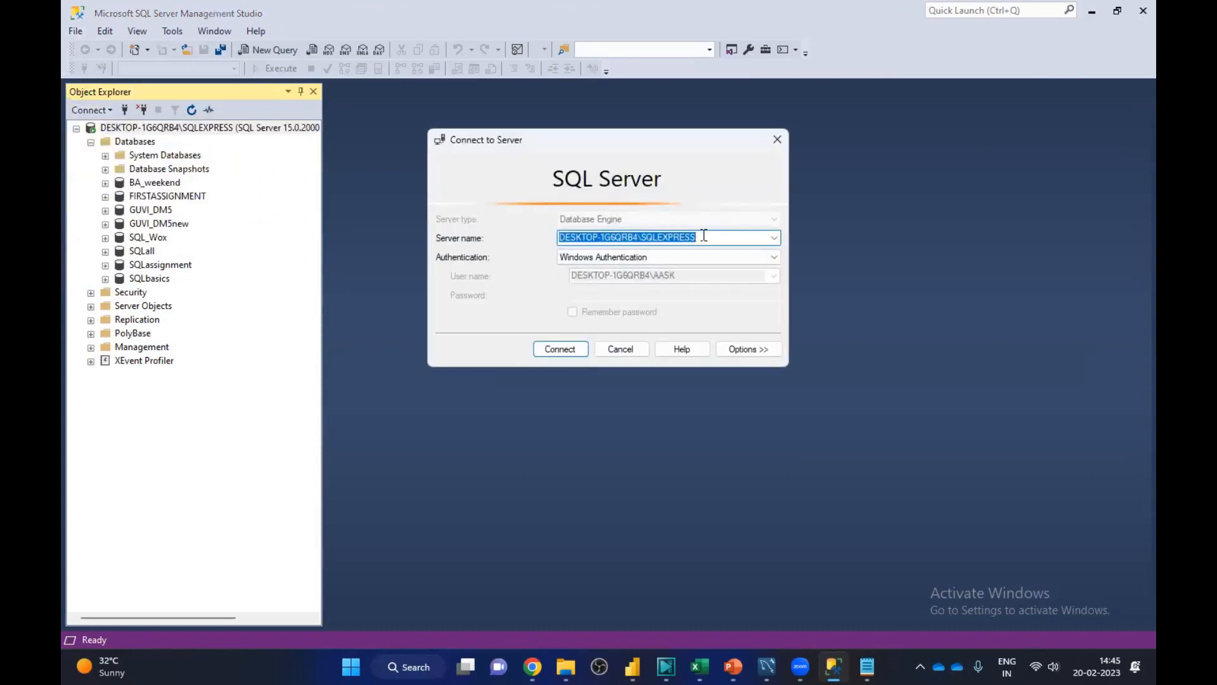
{"action": "left_click", "coordinate": [620, 349]}
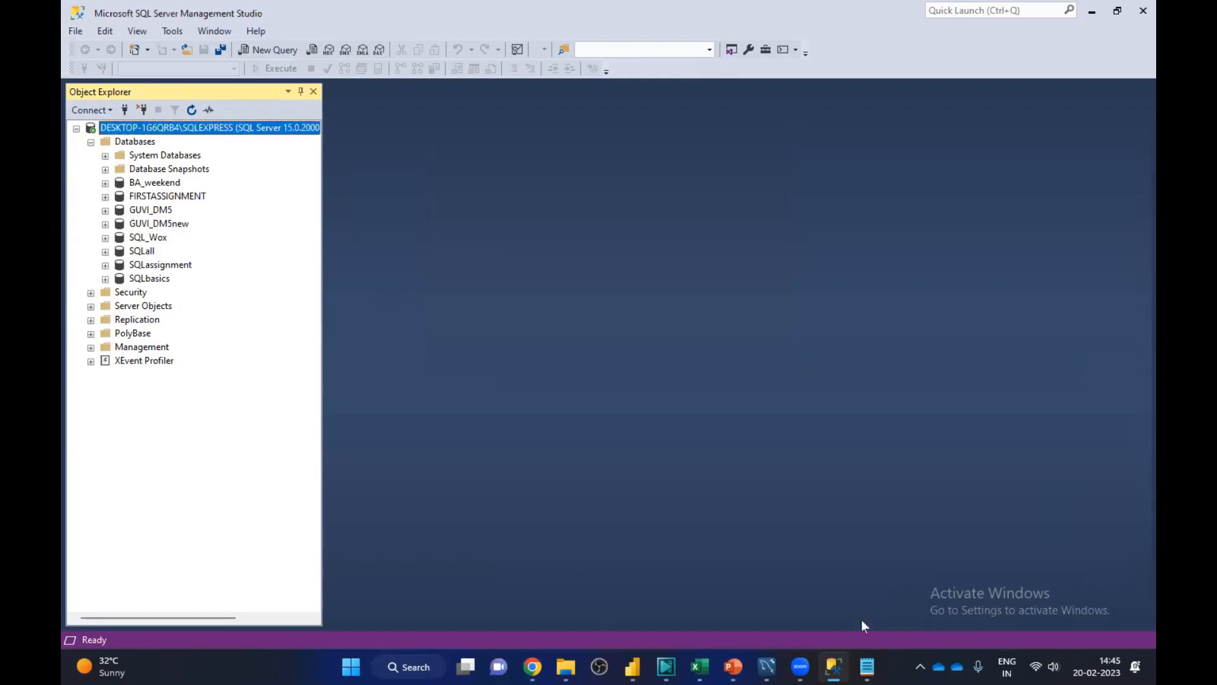
Step: Switch to Power BI Desktop and enter DESKTOP-1G6QRB4\SQLEXPRESS as the server for the SQL Server connection, leaving the database name empty
{"action": "left_click", "coordinate": [632, 667]}
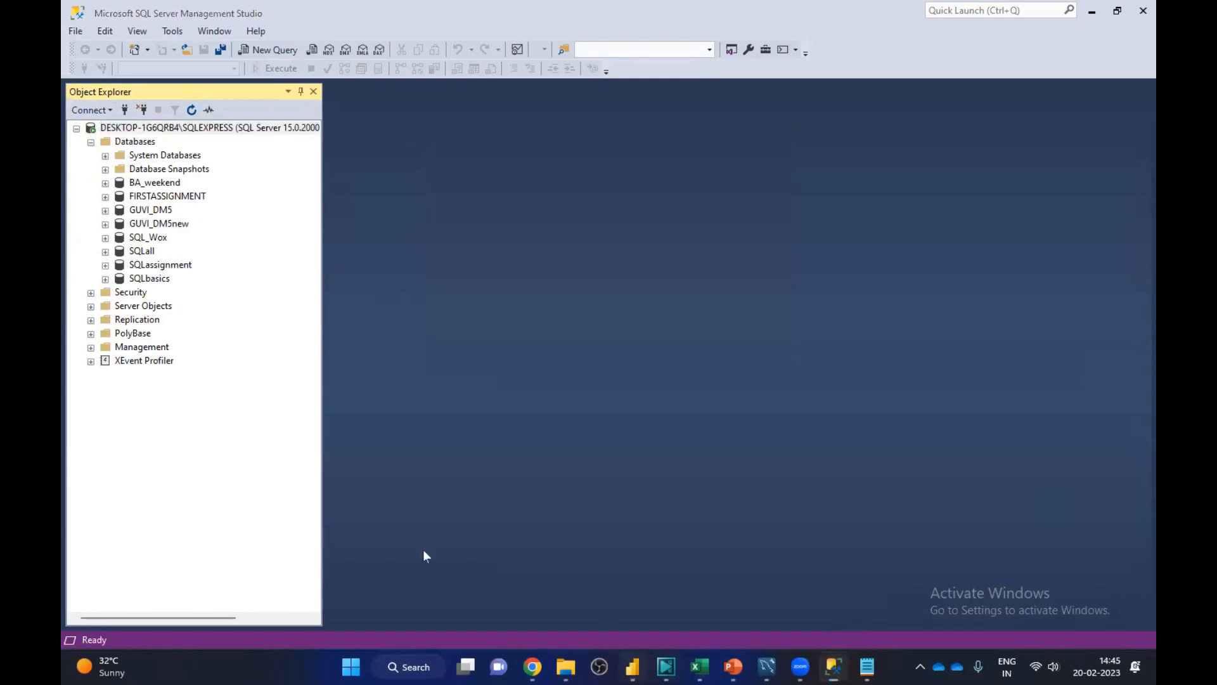
{"action": "key", "text": "ctrl+v"}
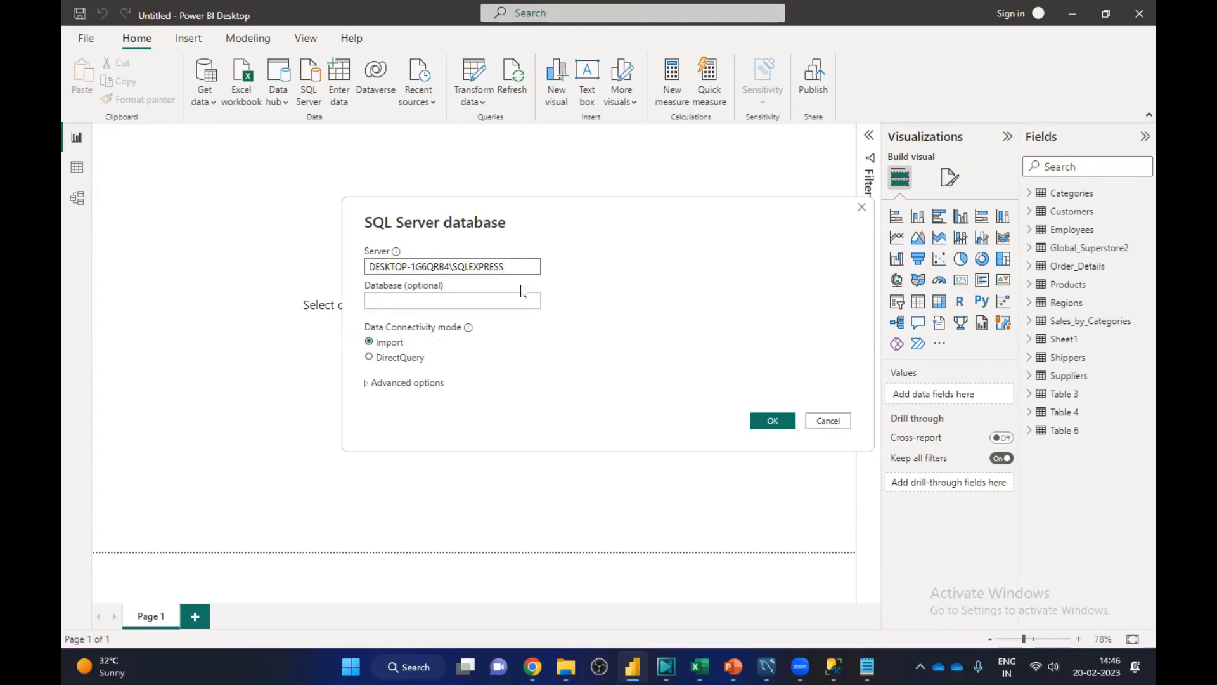
{"action": "left_click", "coordinate": [407, 298]}
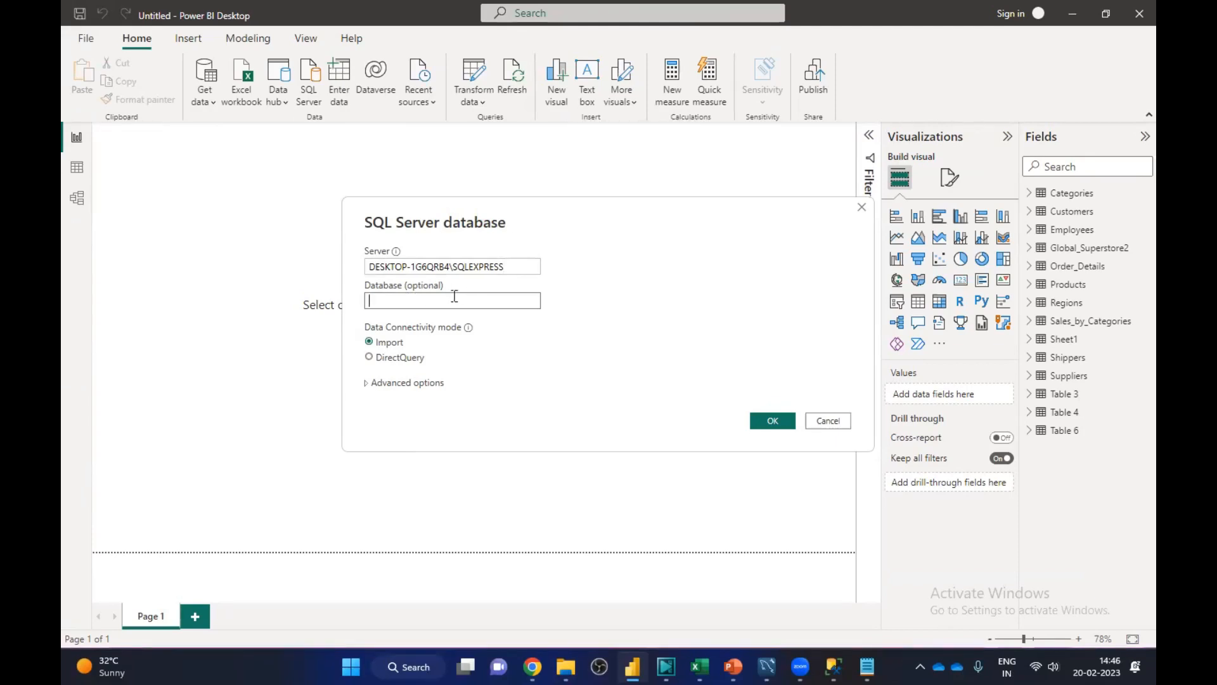
Step: Switch to SQL Server Management Studio, look through the databases on the server from BA_weekend to SQLbasics, and minimize it
{"action": "left_click", "coordinate": [834, 665]}
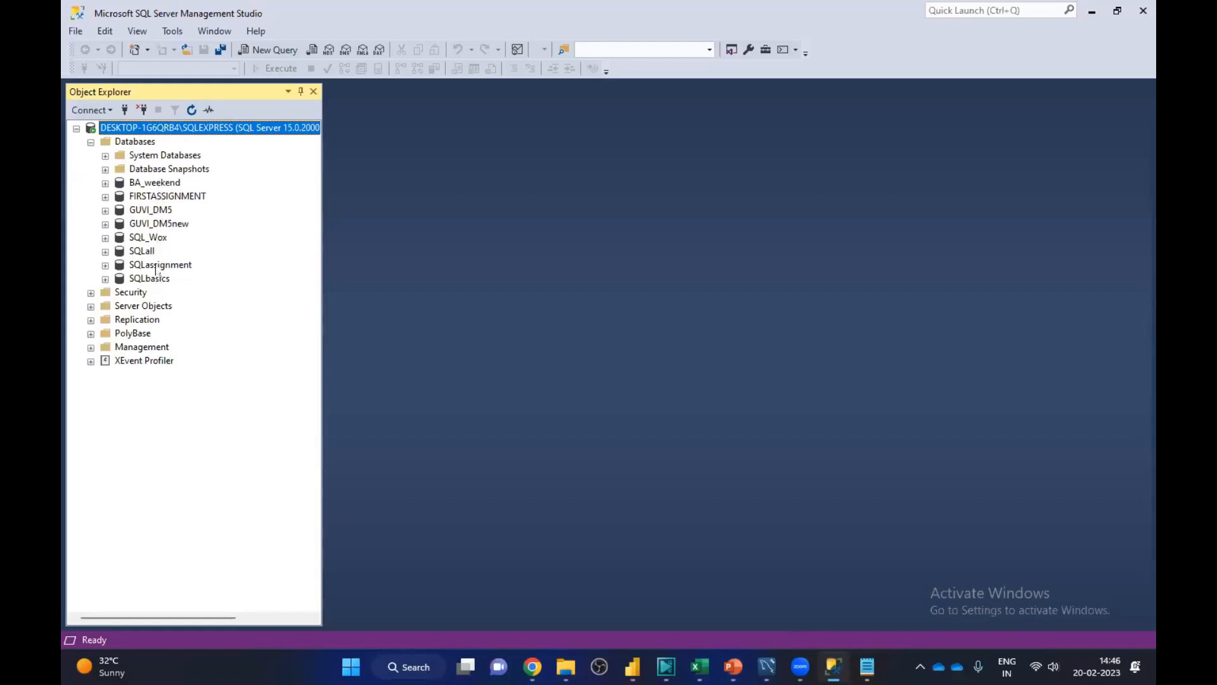
{"action": "left_click", "coordinate": [162, 185]}
{"action": "left_click", "coordinate": [198, 198]}
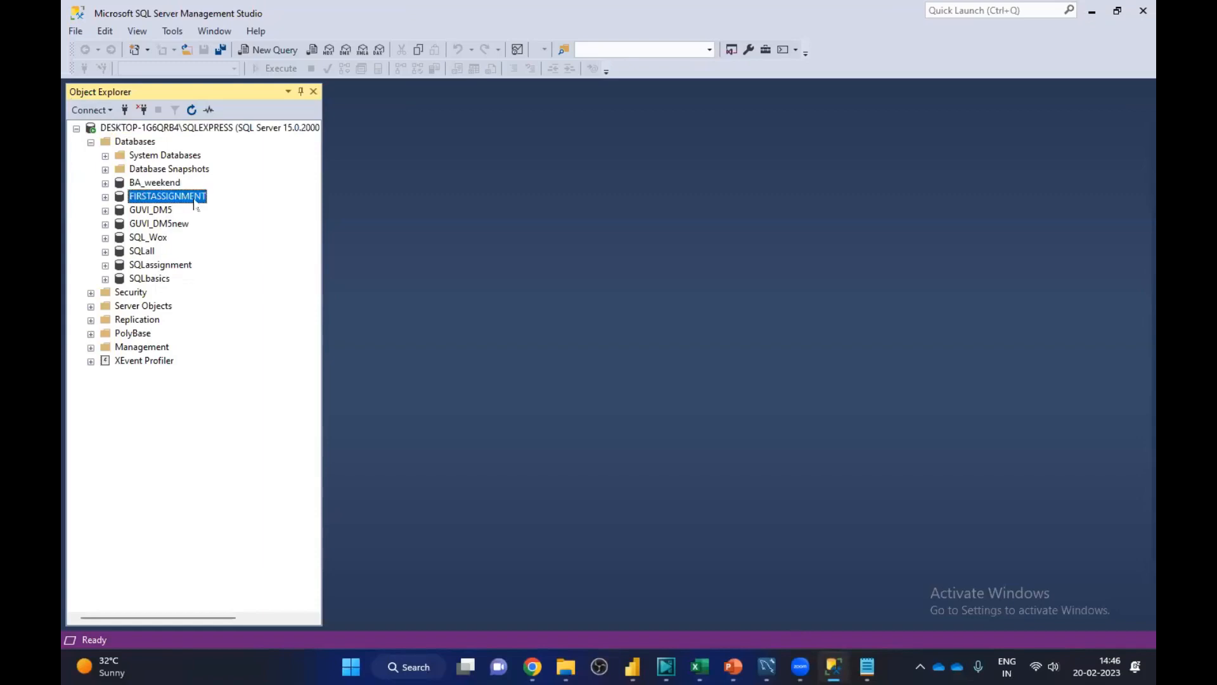
{"action": "left_click", "coordinate": [173, 212]}
{"action": "left_click", "coordinate": [160, 239]}
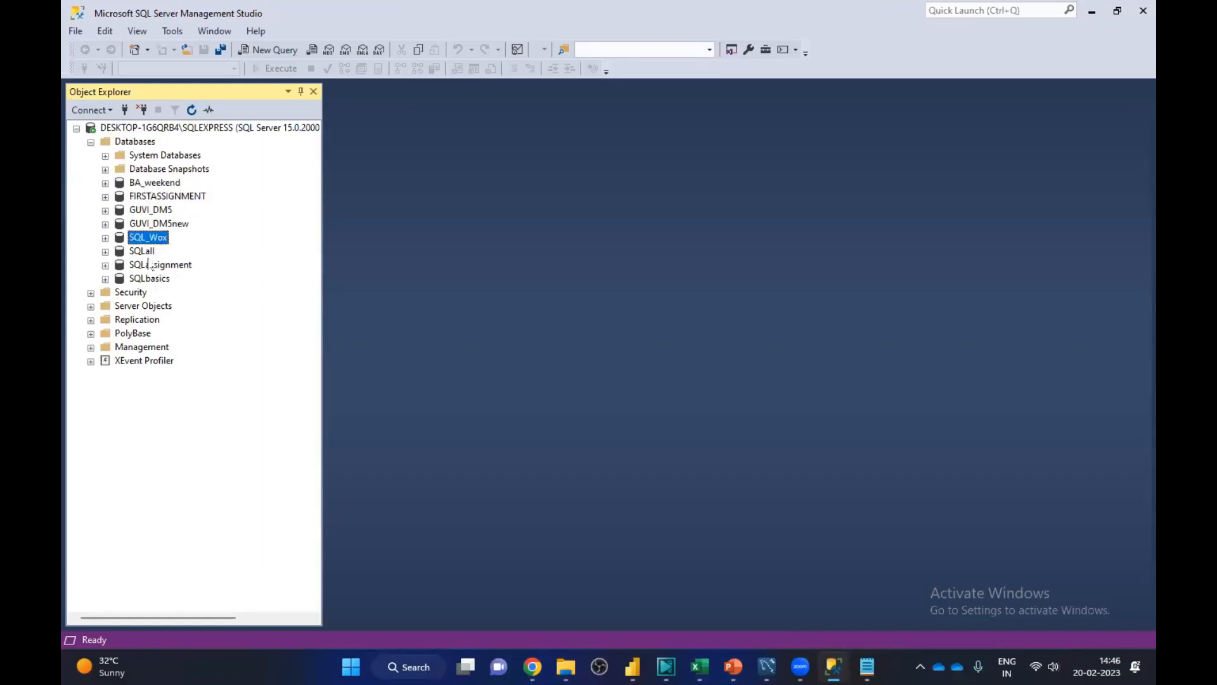
{"action": "left_click", "coordinate": [150, 253]}
{"action": "left_click", "coordinate": [179, 269]}
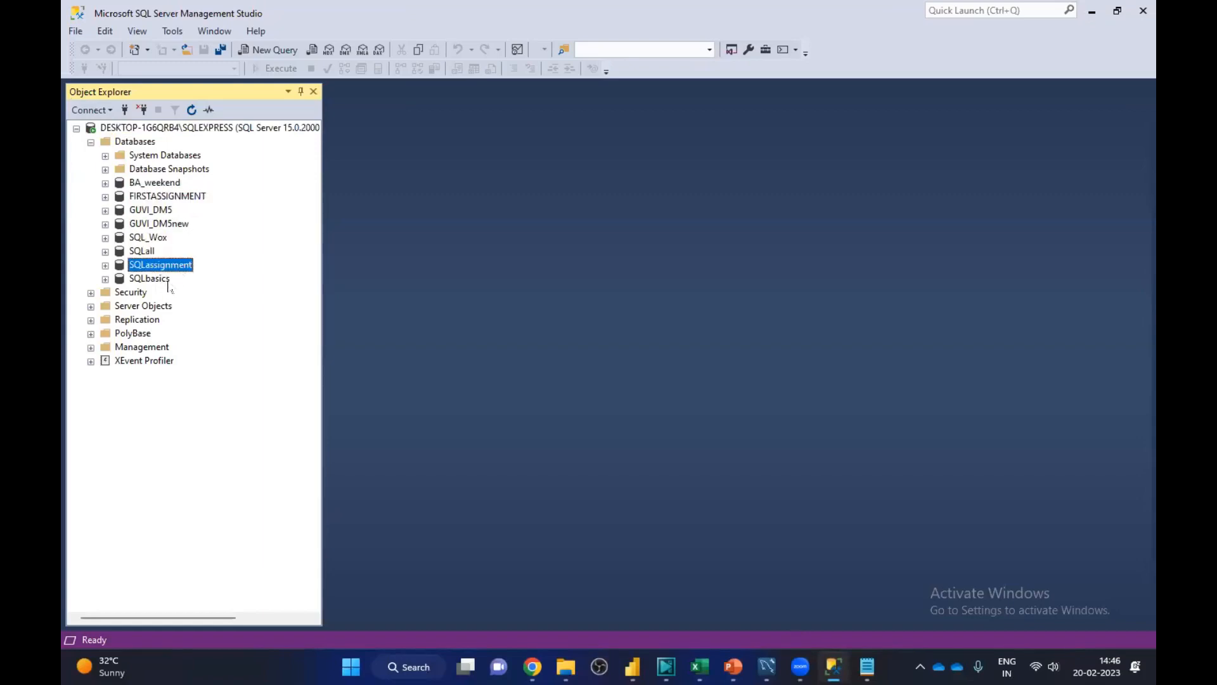
{"action": "left_click", "coordinate": [172, 282]}
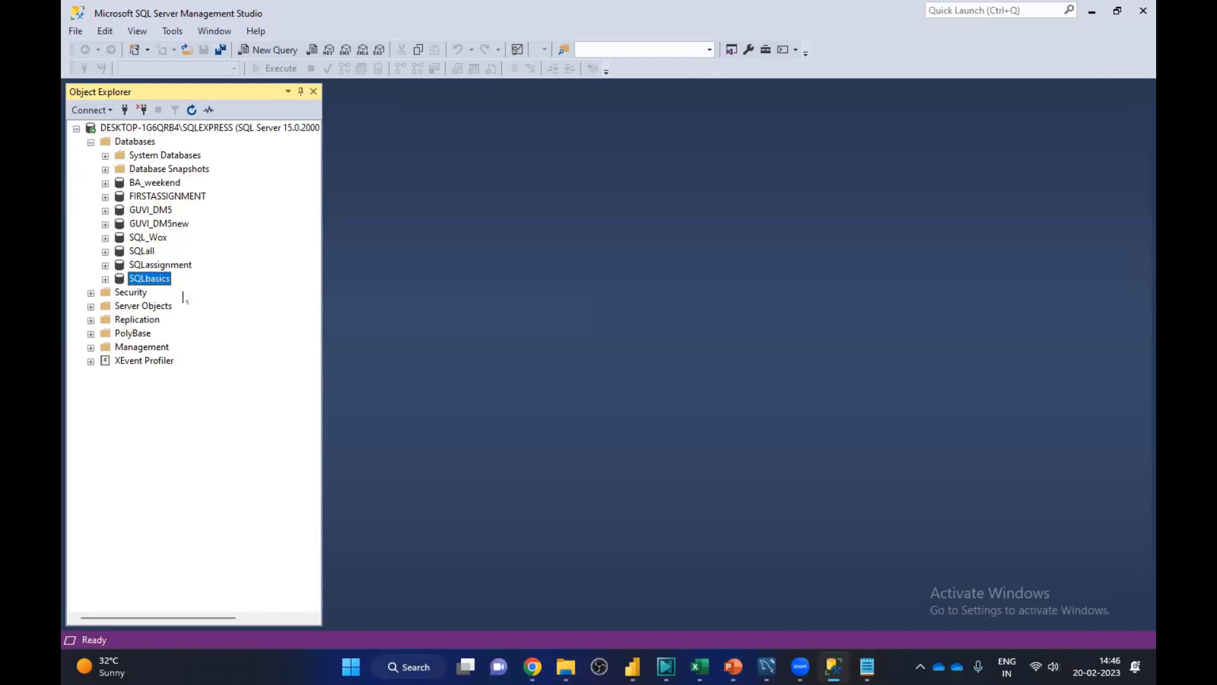
{"action": "left_click", "coordinate": [1091, 11]}
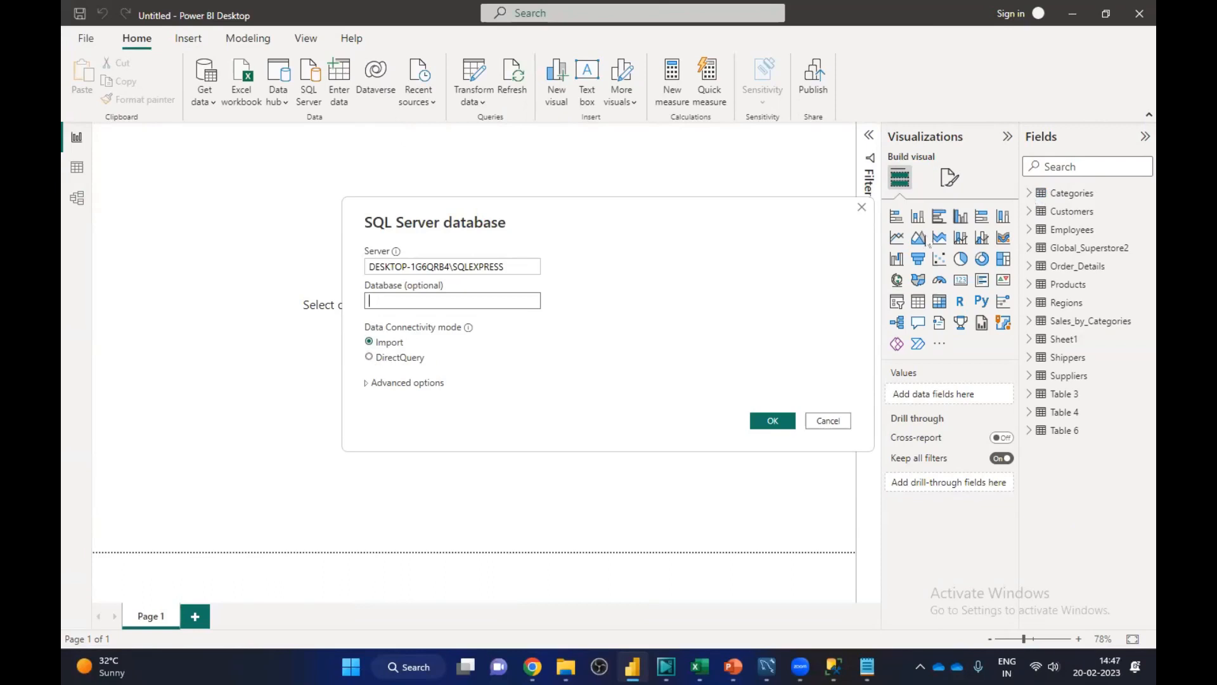
Step: Cancel the SQL Server connection and expand the Categories table to view its fields
{"action": "left_click", "coordinate": [824, 422]}
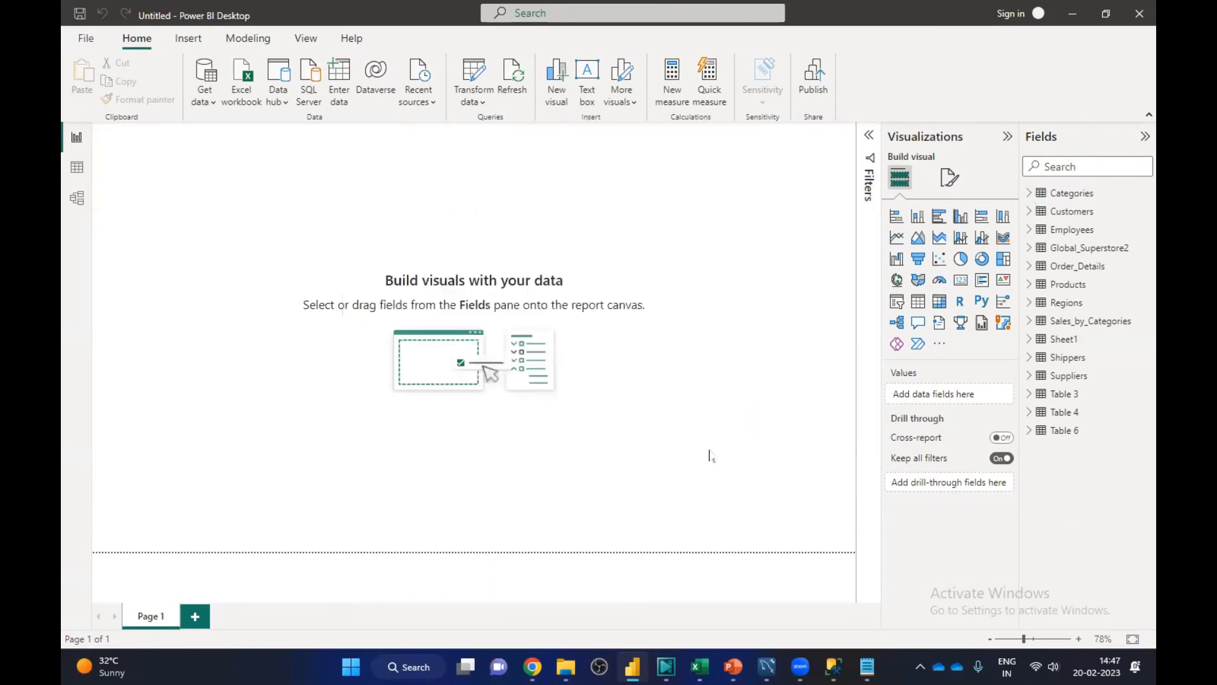
{"action": "left_click", "coordinate": [1029, 195]}
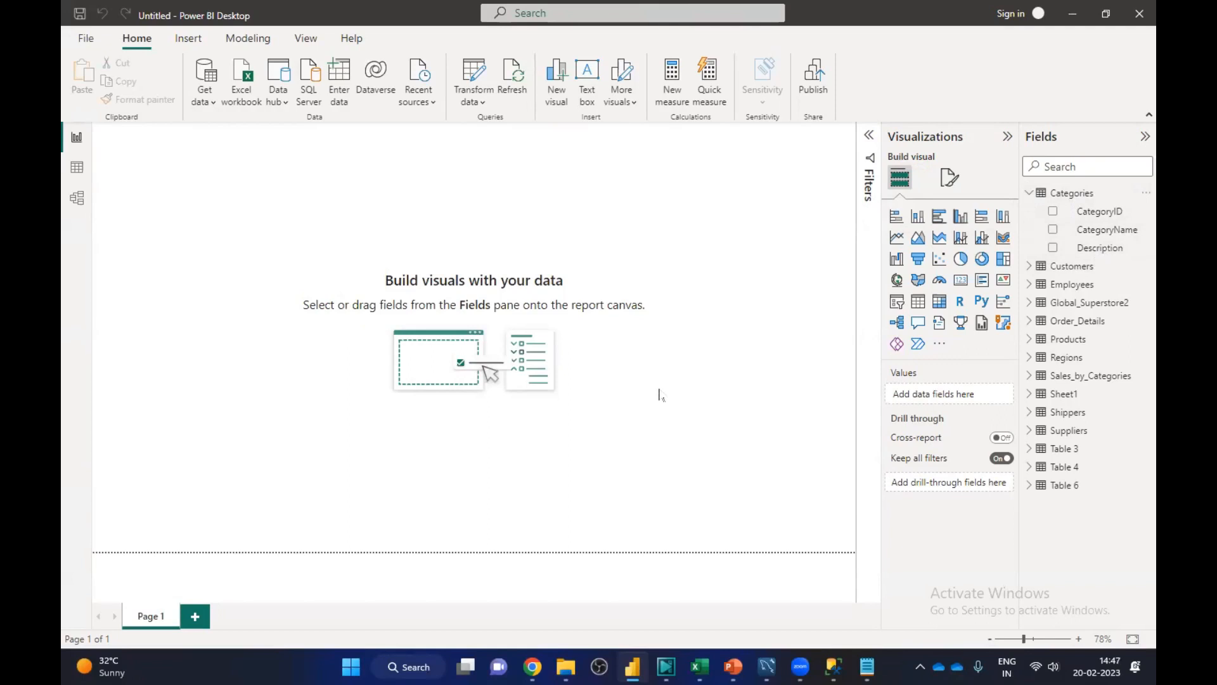
Step: Start a new SQL Server database connection in Import mode with DESKTOP-1G6QRB4\SQLEXPRESS as the server
{"action": "left_click", "coordinate": [205, 100]}
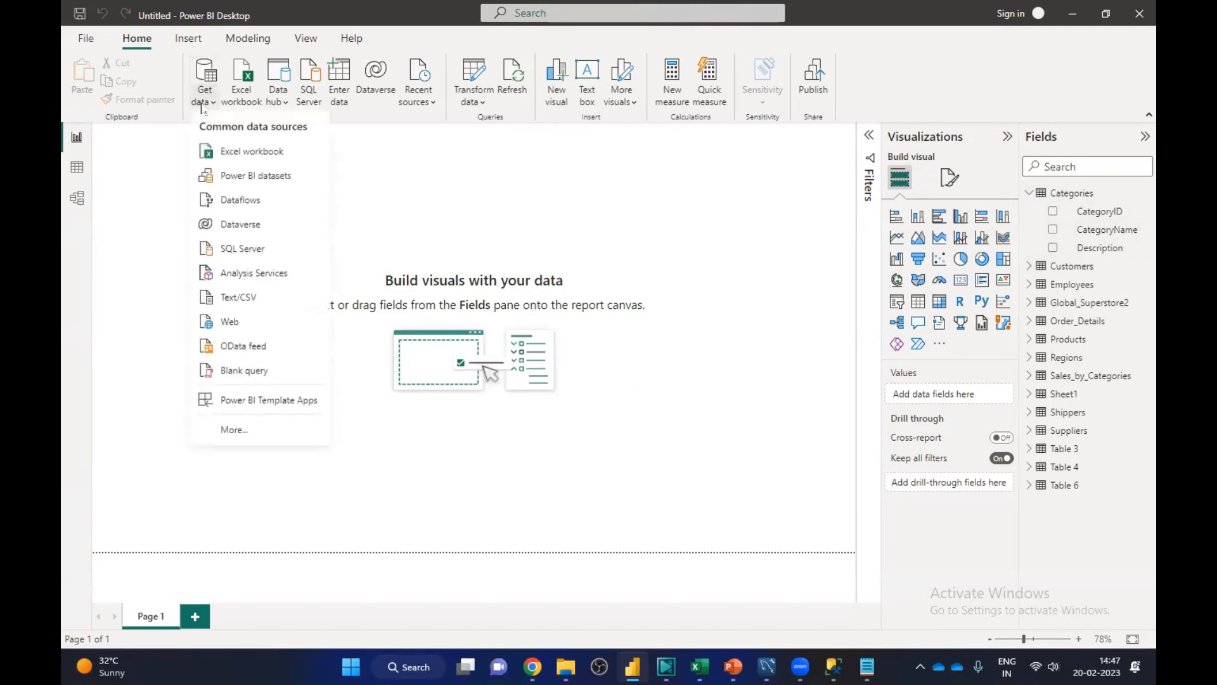
{"action": "left_click", "coordinate": [236, 429]}
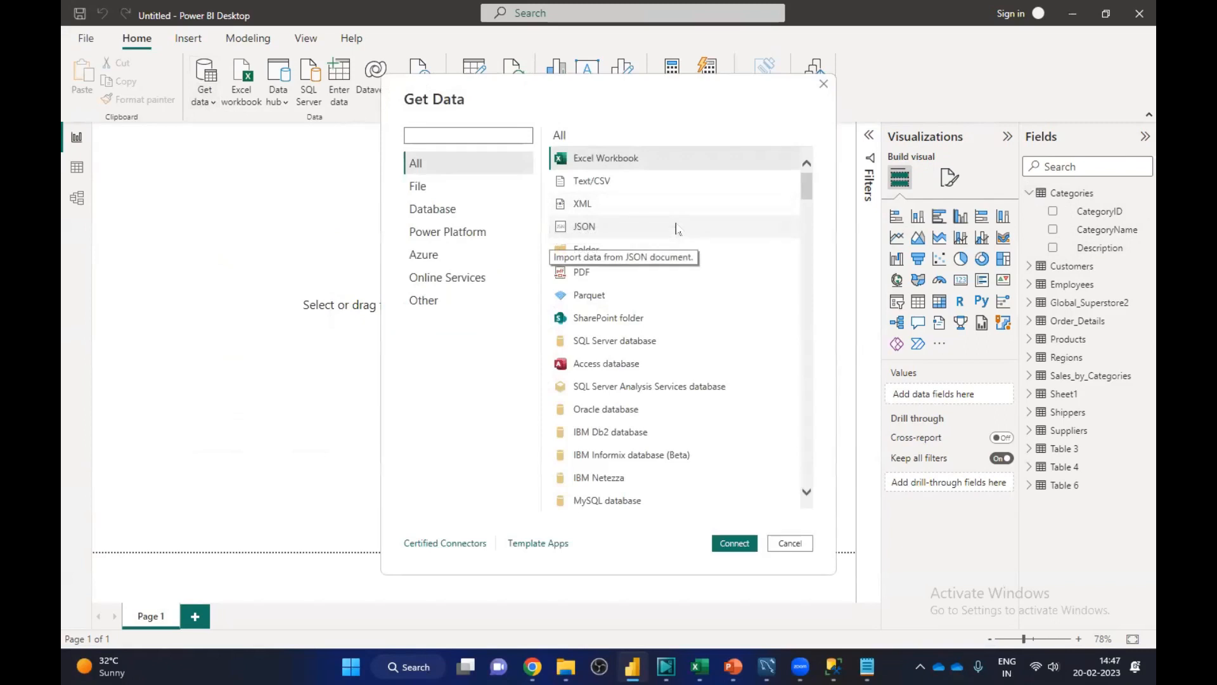
{"action": "left_click", "coordinate": [618, 341]}
{"action": "left_click", "coordinate": [729, 545]}
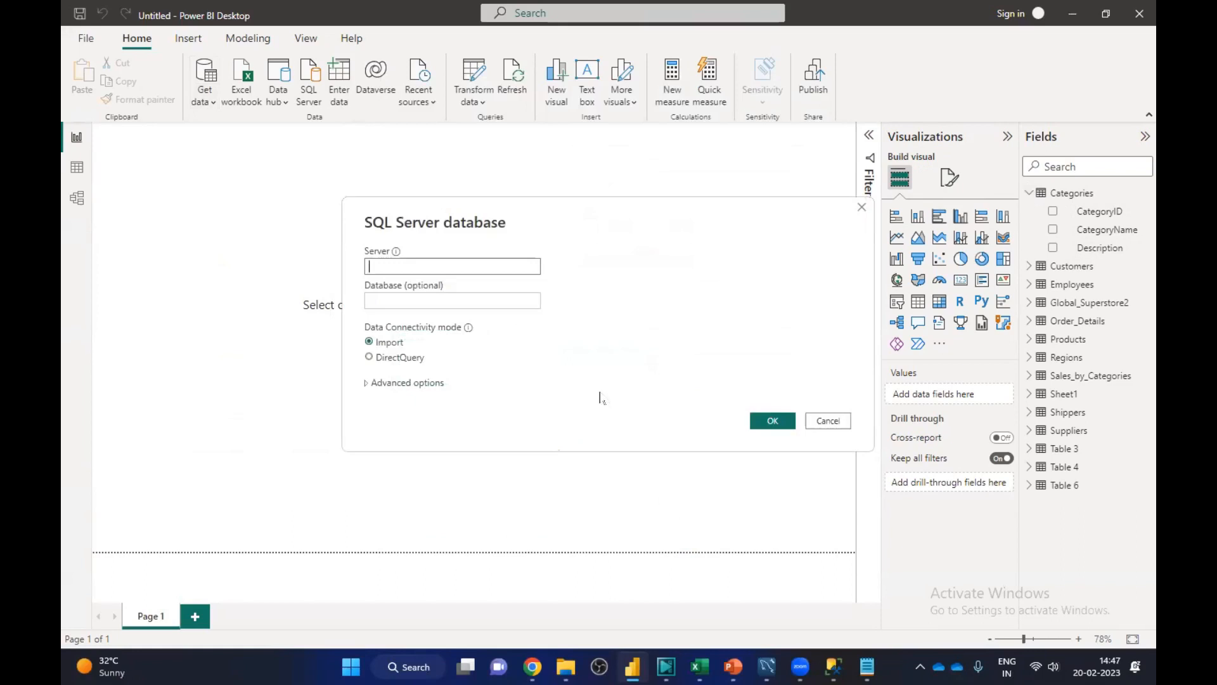
{"action": "type", "text": "DESKTOP-1G6QRB4\\SQLEXPRESS"}
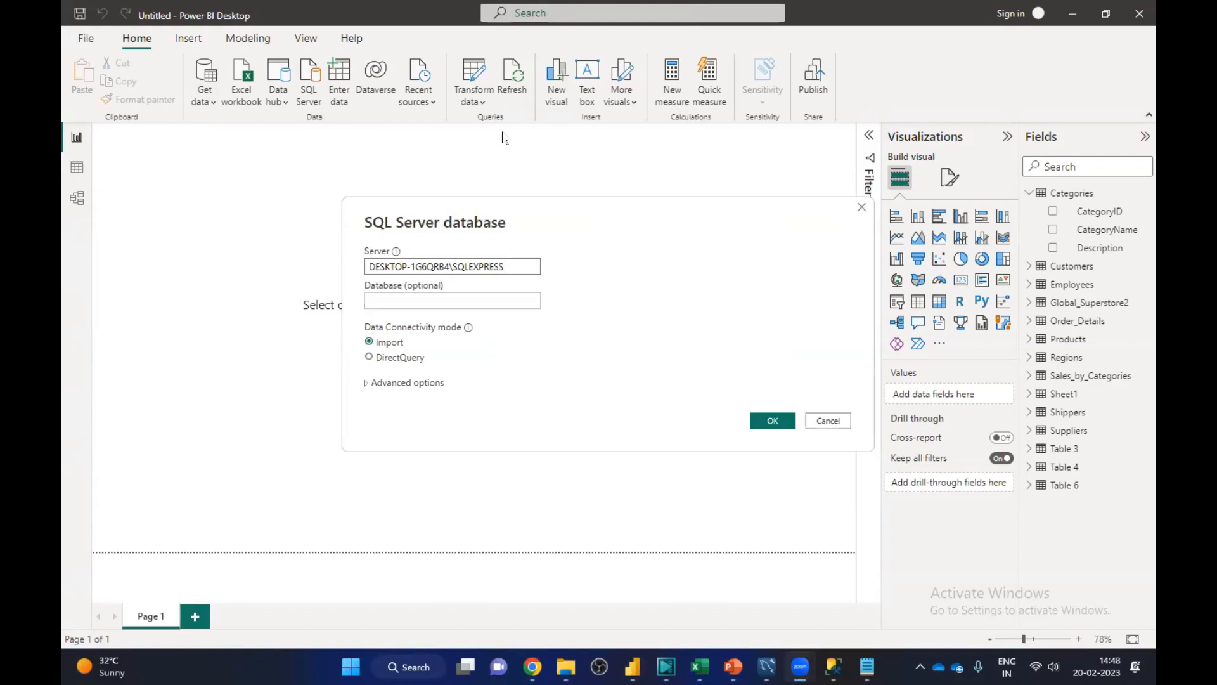
Step: Switch to SQL Server Management Studio and expand the BA_weekend and FIRSTASSIGNMENT databases and their Tables folders to inspect their contents
{"action": "left_click", "coordinate": [834, 667]}
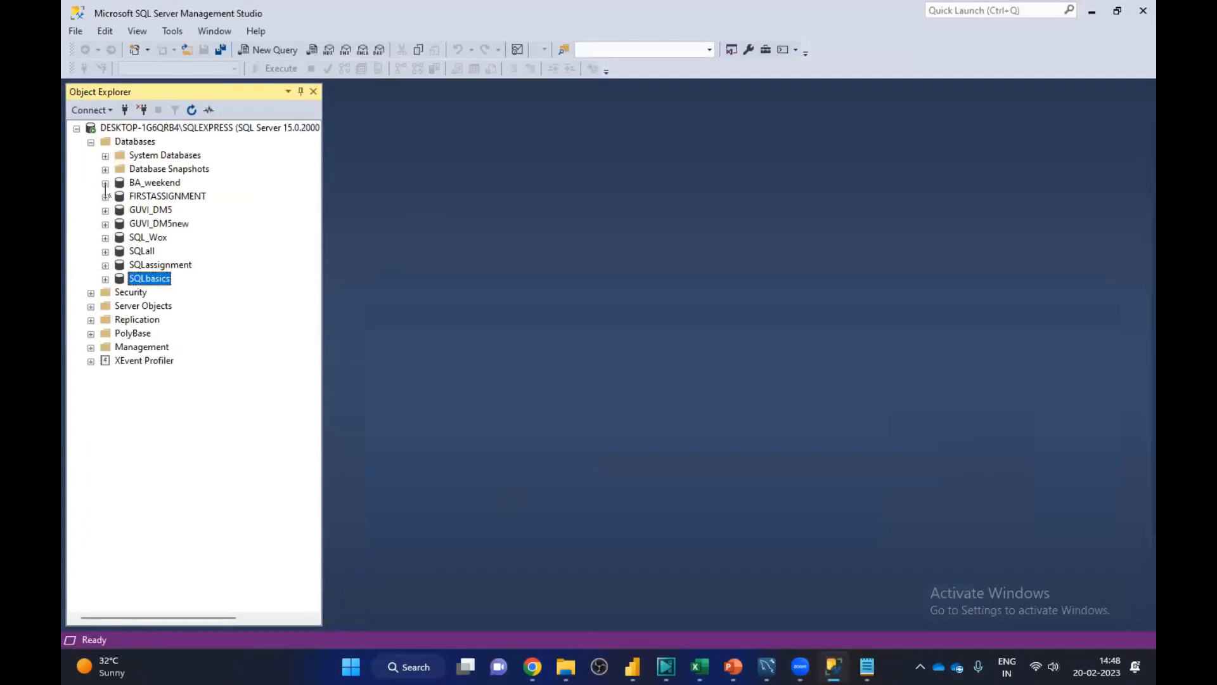
{"action": "left_click", "coordinate": [105, 183]}
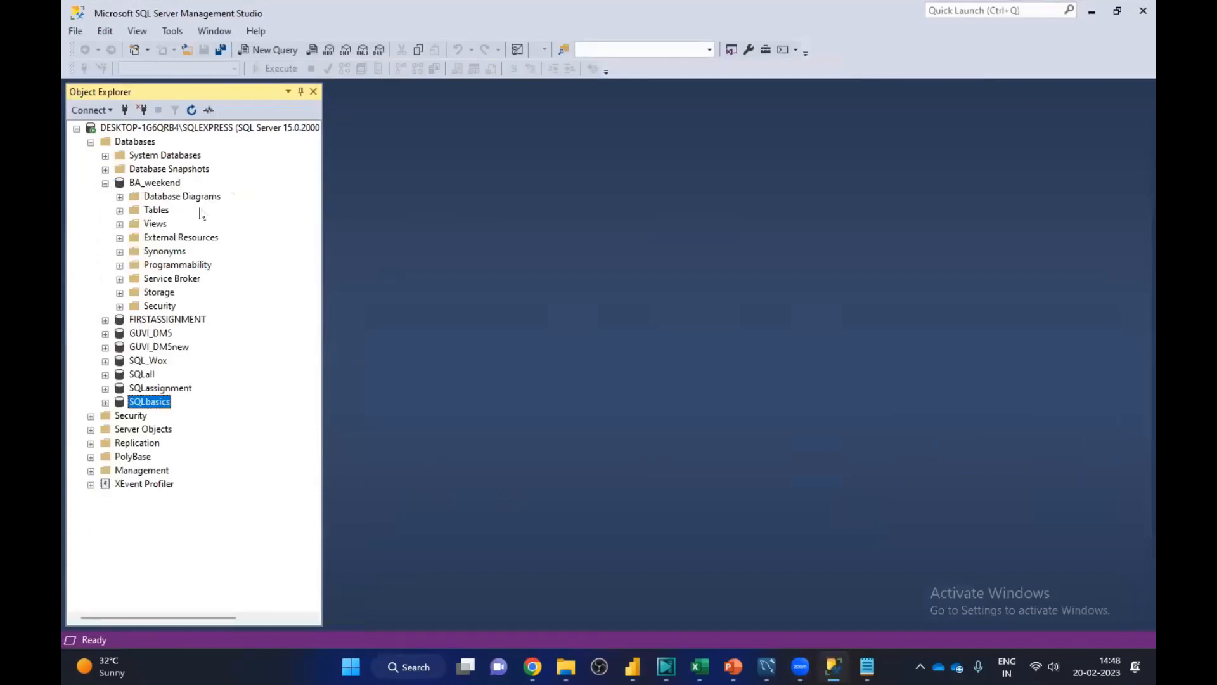
{"action": "left_click", "coordinate": [120, 197]}
{"action": "left_click", "coordinate": [794, 354]}
{"action": "left_click", "coordinate": [119, 210]}
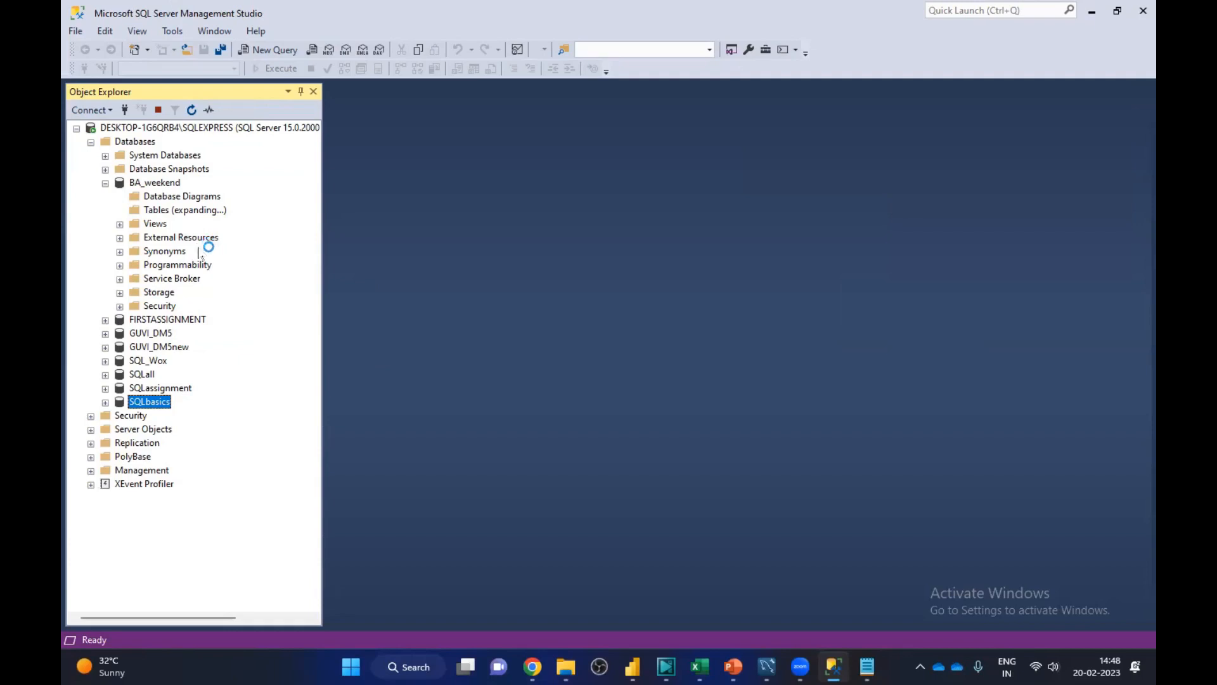
{"action": "left_click", "coordinate": [105, 320]}
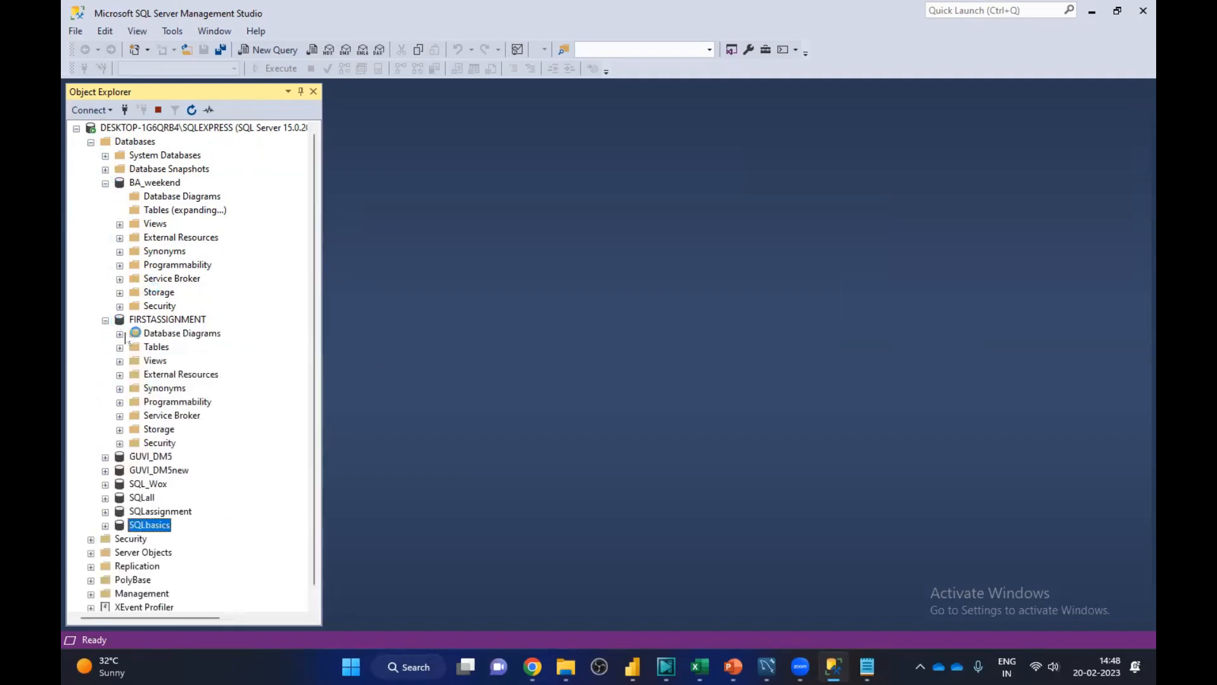
{"action": "left_click", "coordinate": [120, 348]}
{"action": "left_click", "coordinate": [295, 58]}
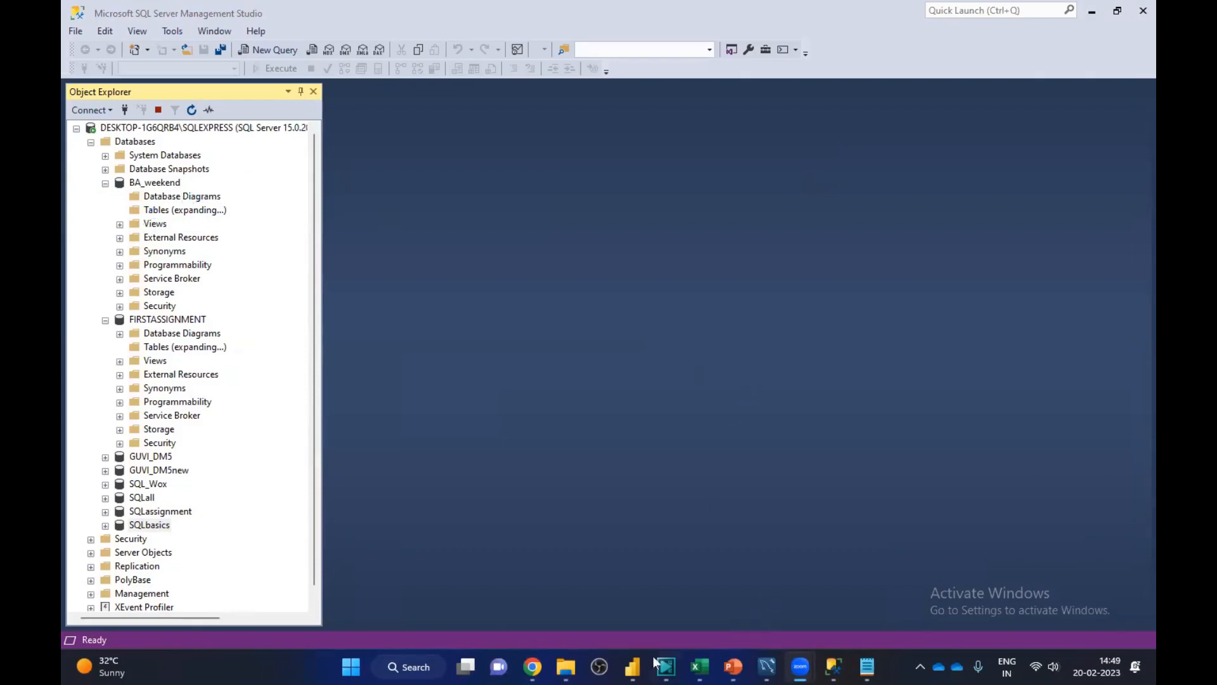
Step: Switch back to Power BI Desktop, cancel the SQL Server connection and look through the fields of the Global_Superstore2 table
{"action": "left_click", "coordinate": [633, 666]}
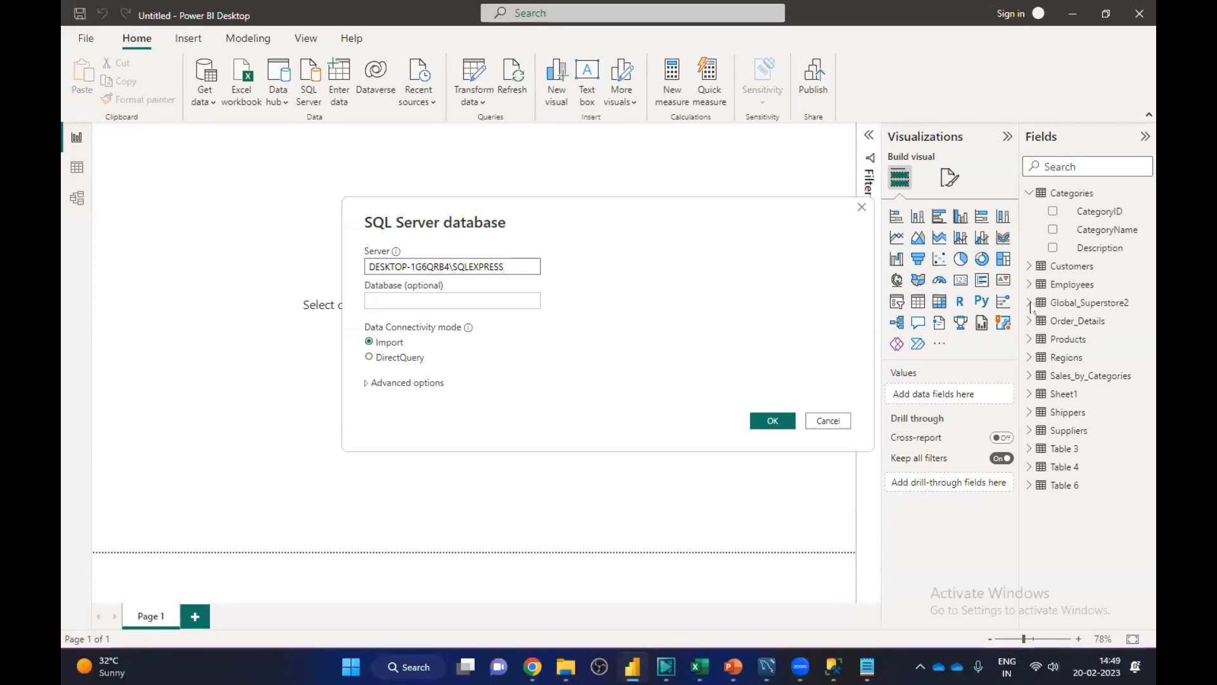
{"action": "left_click", "coordinate": [828, 421]}
{"action": "left_click", "coordinate": [1029, 302]}
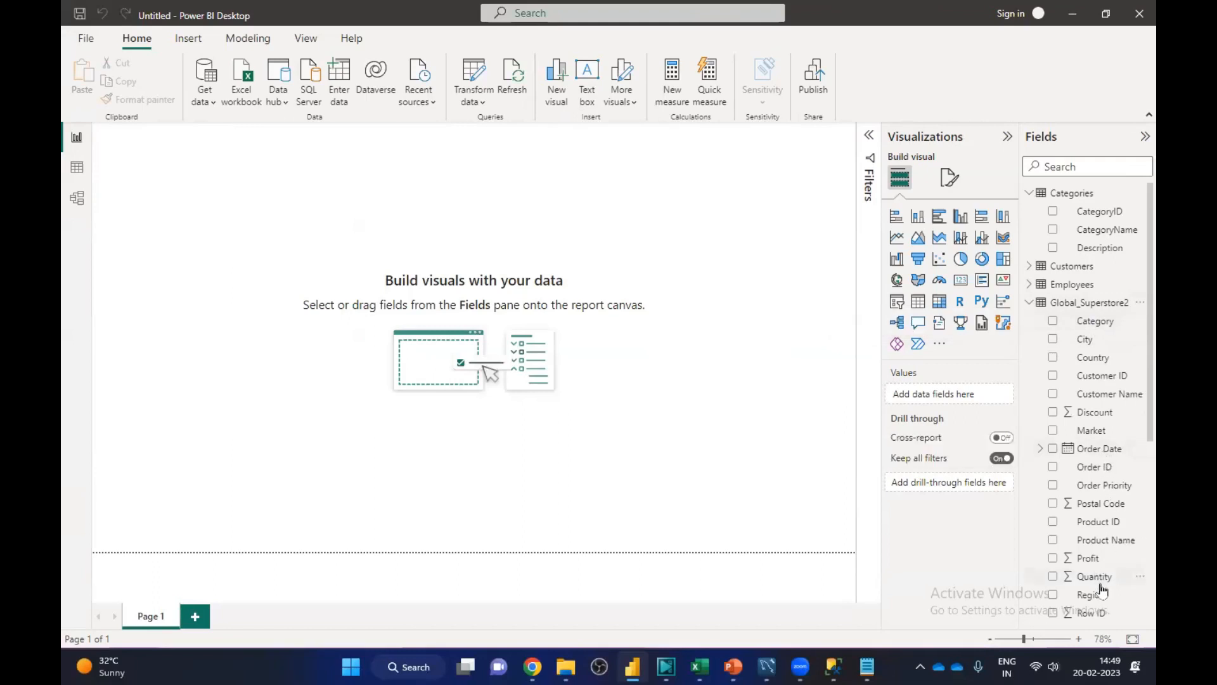
{"action": "scroll", "coordinate": [1119, 526], "scroll_direction": "down", "scroll_amount": 1}
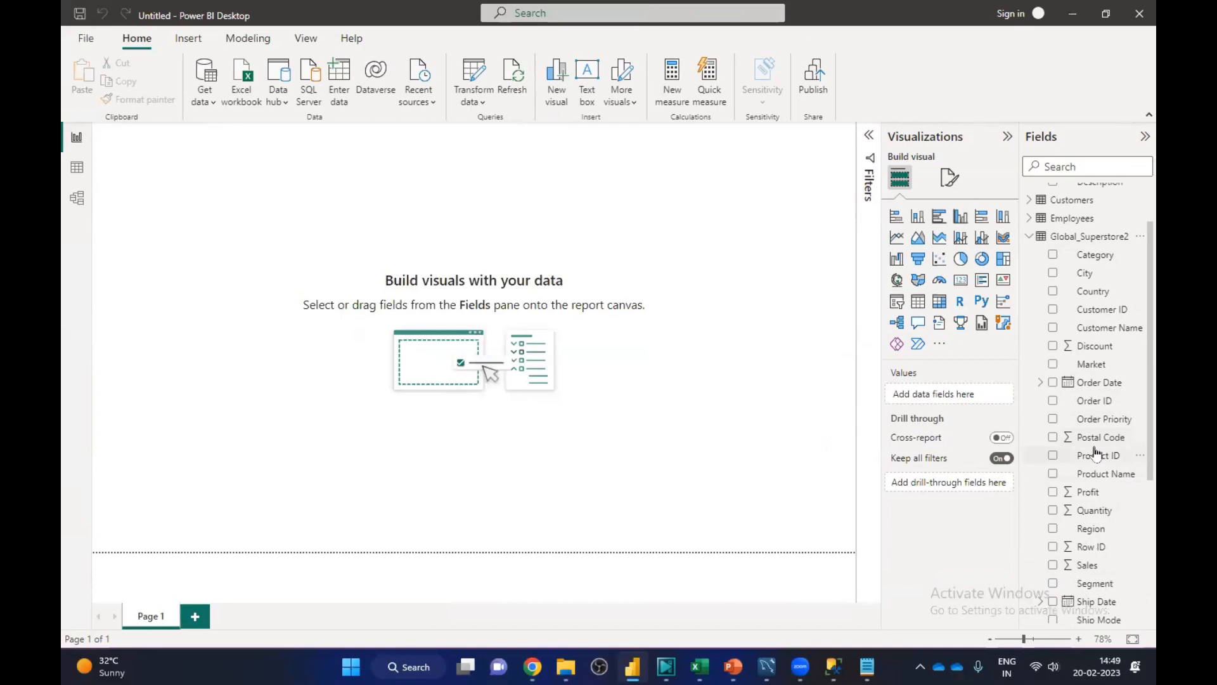
{"action": "scroll", "coordinate": [1095, 453], "scroll_direction": "down", "scroll_amount": 3}
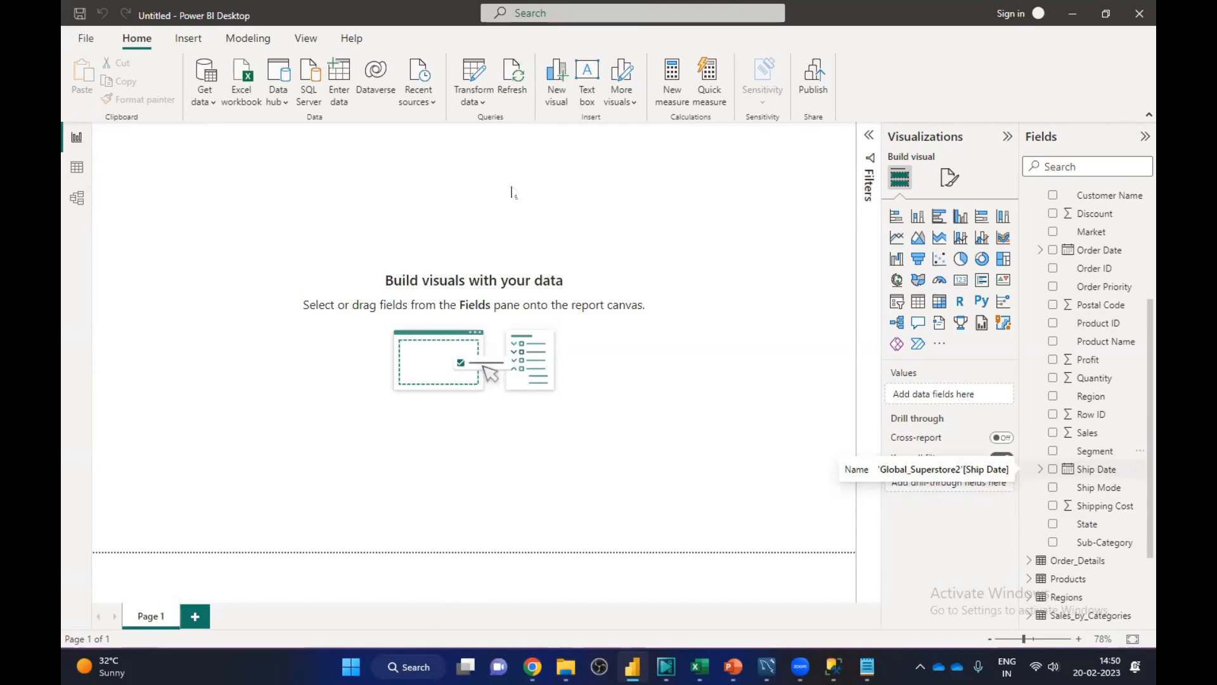
Step: Connect to the SQL Server DESKTOP-1G6QRB4\SQLEXPRESS in Import mode, using the current Windows credentials and accepting an unencrypted connection
{"action": "left_click", "coordinate": [204, 100]}
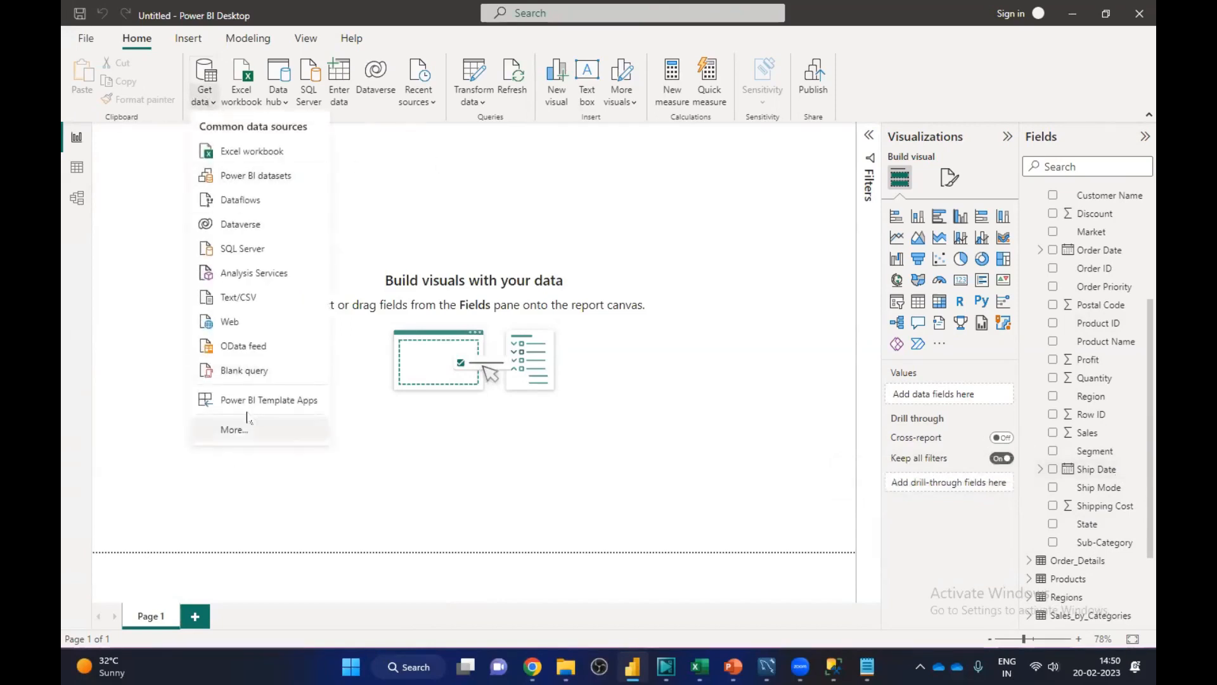
{"action": "left_click", "coordinate": [242, 249]}
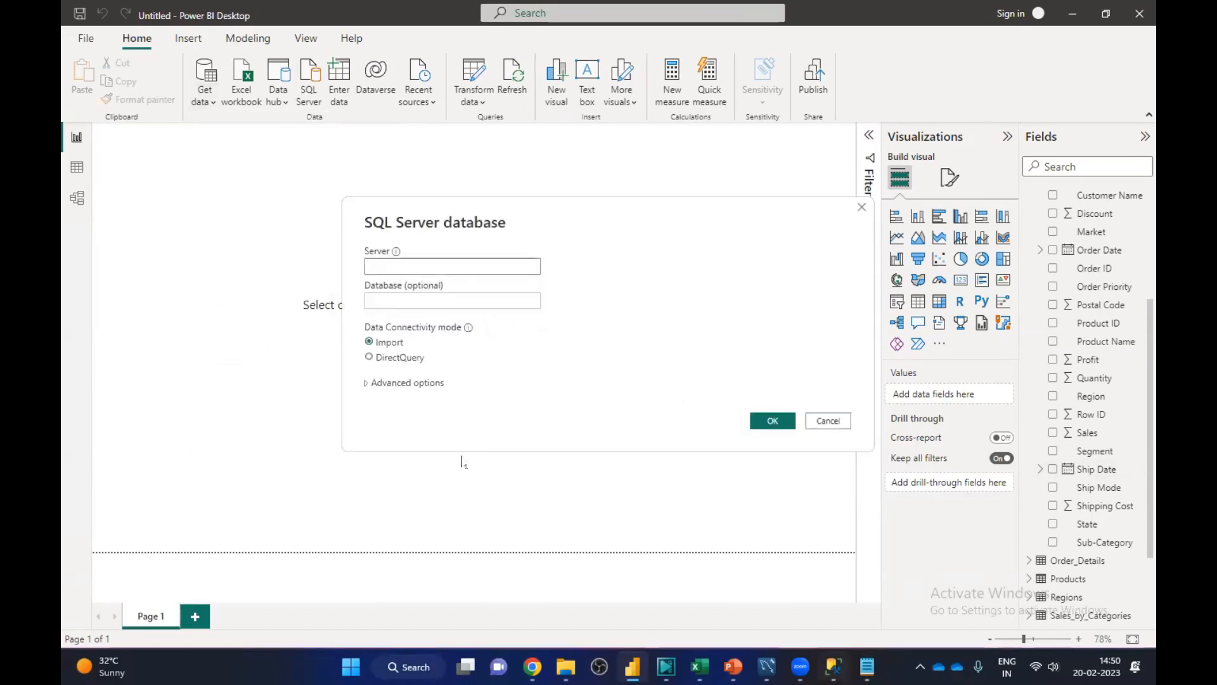
{"action": "type", "text": "DESKTOP-1G6QRB4\\SQLEXPRESS"}
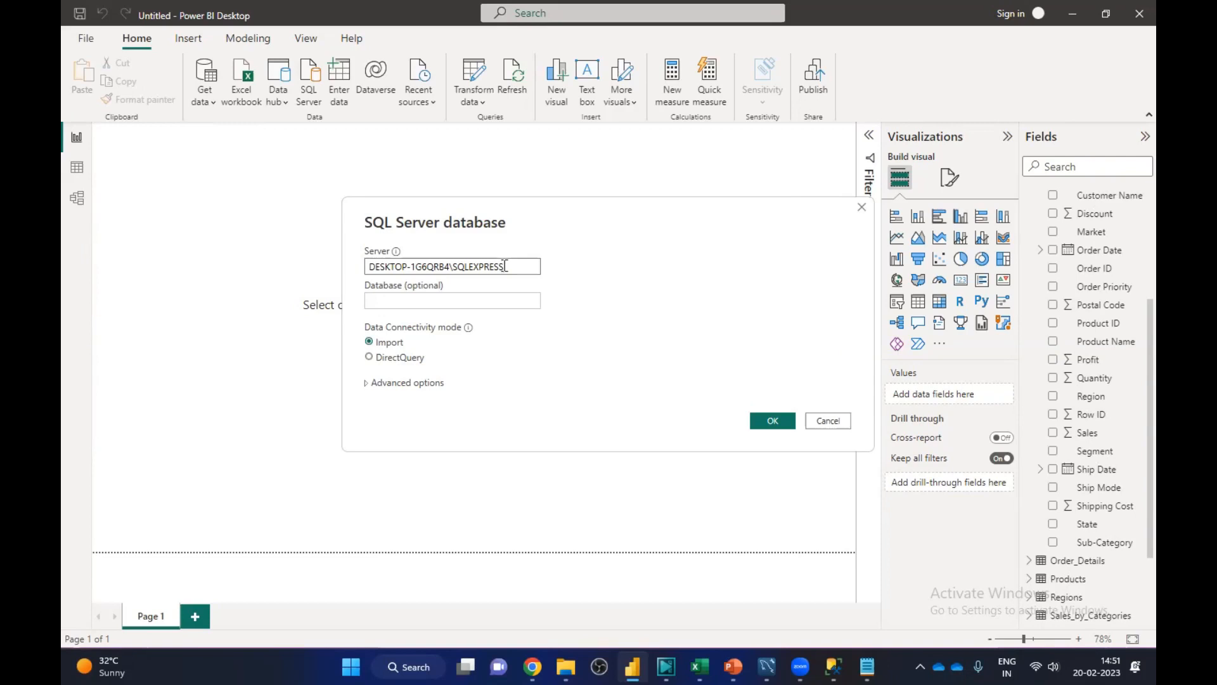
{"action": "left_click", "coordinate": [776, 423]}
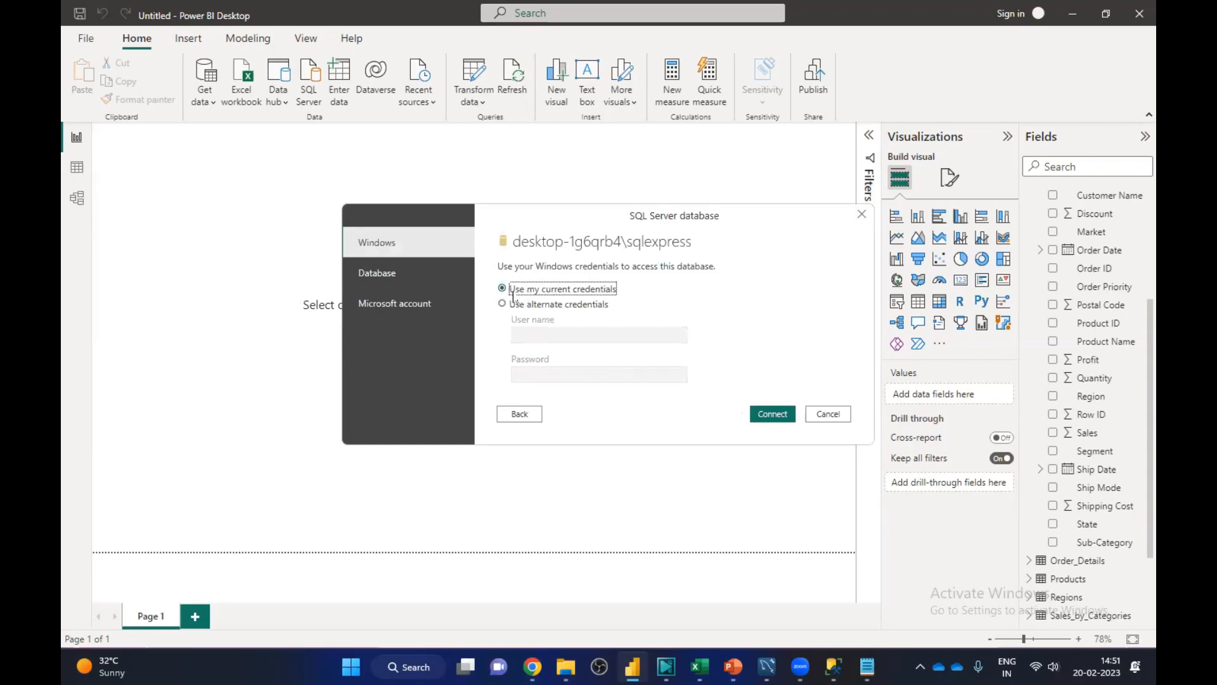
{"action": "left_click", "coordinate": [771, 415]}
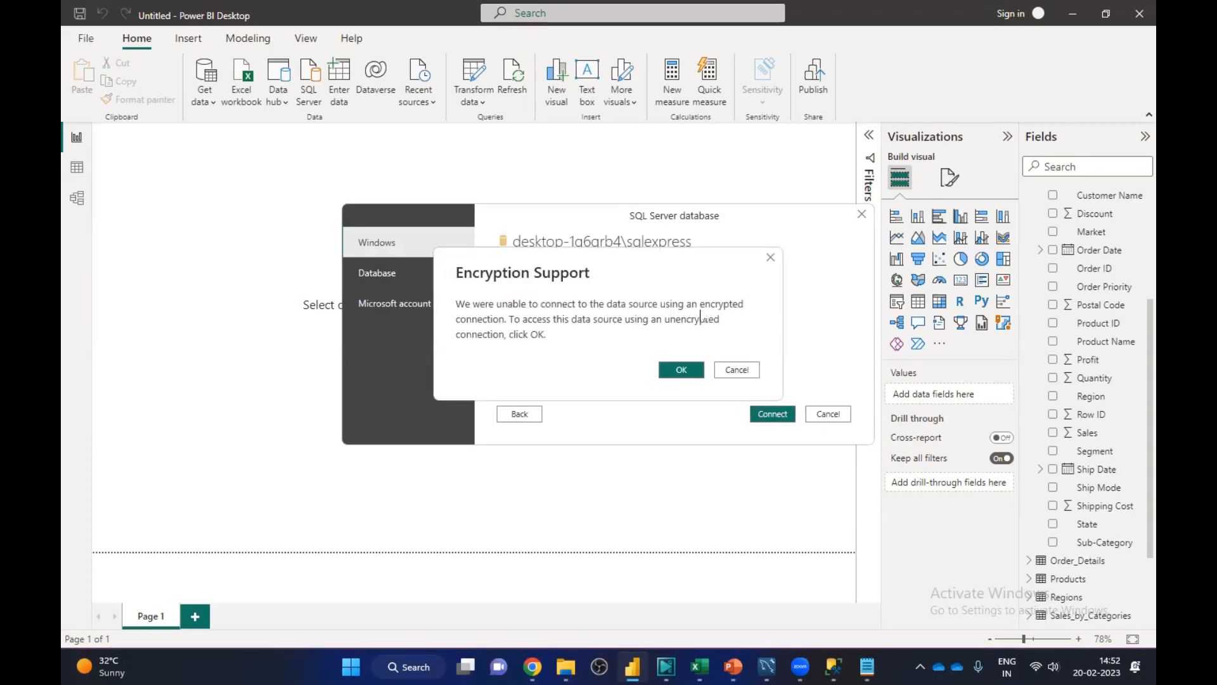
{"action": "left_click", "coordinate": [673, 368]}
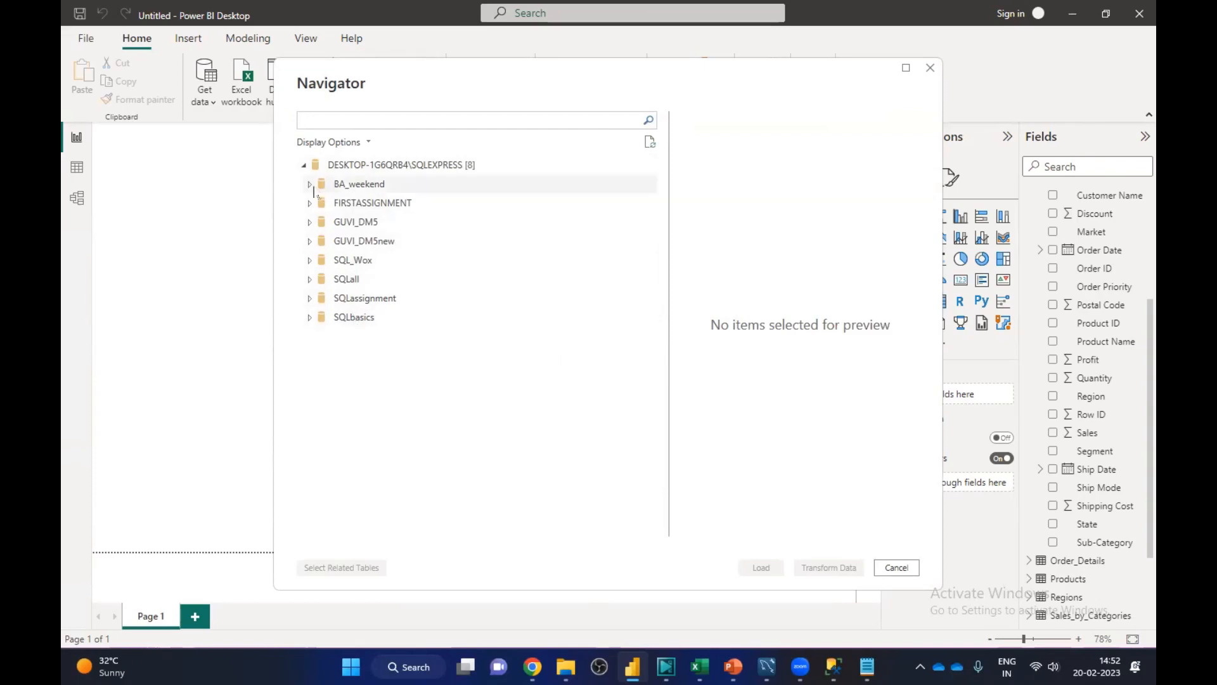
Step: Load the Empdemographics, HRempdemographics and EmpSalary tables from the BA_weekend database
{"action": "left_click", "coordinate": [310, 185]}
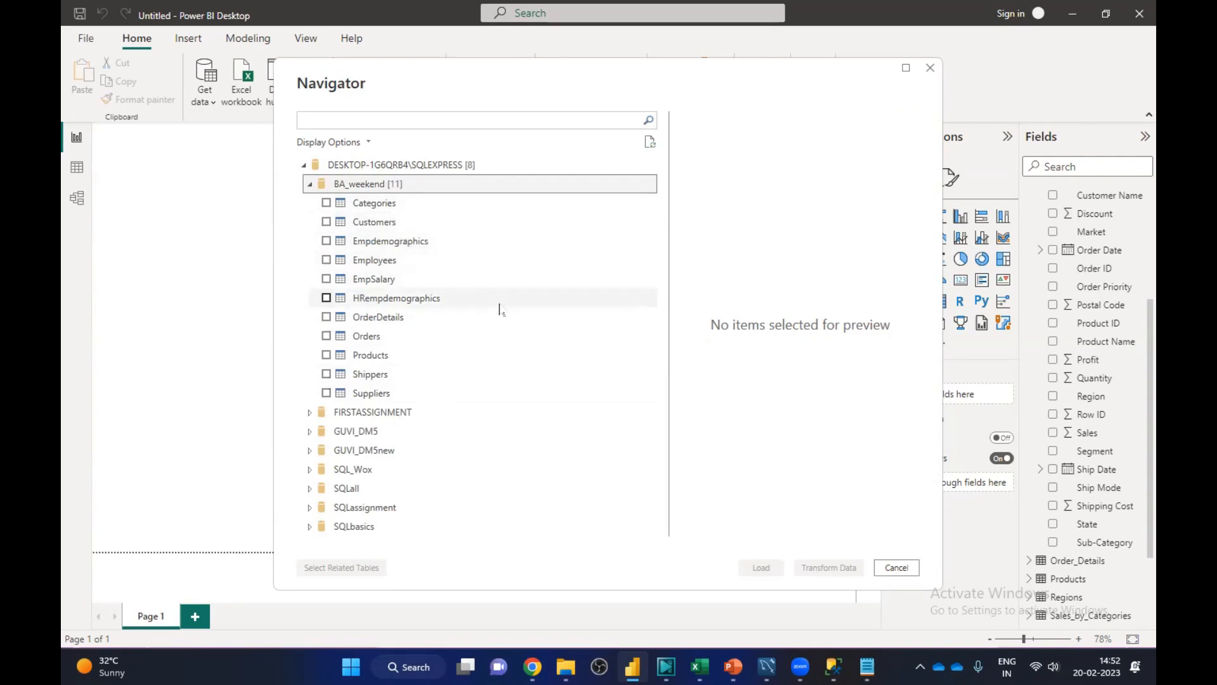
{"action": "left_click", "coordinate": [325, 241]}
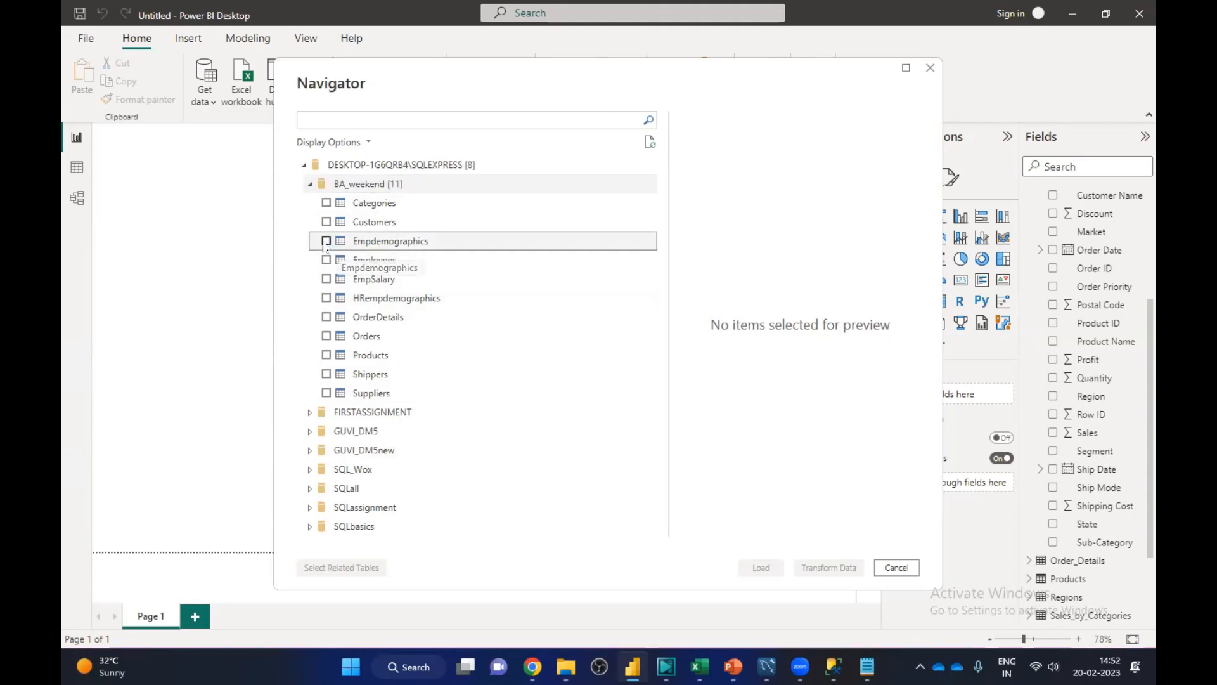
{"action": "left_click", "coordinate": [326, 298]}
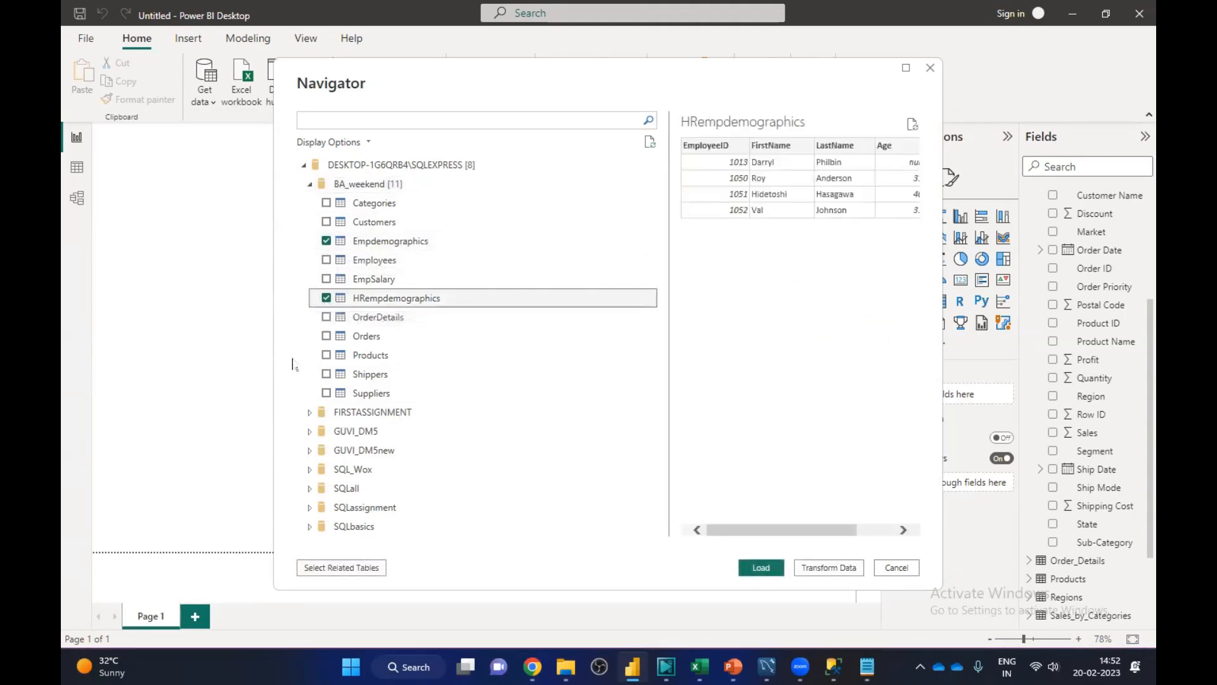
{"action": "left_click", "coordinate": [326, 279]}
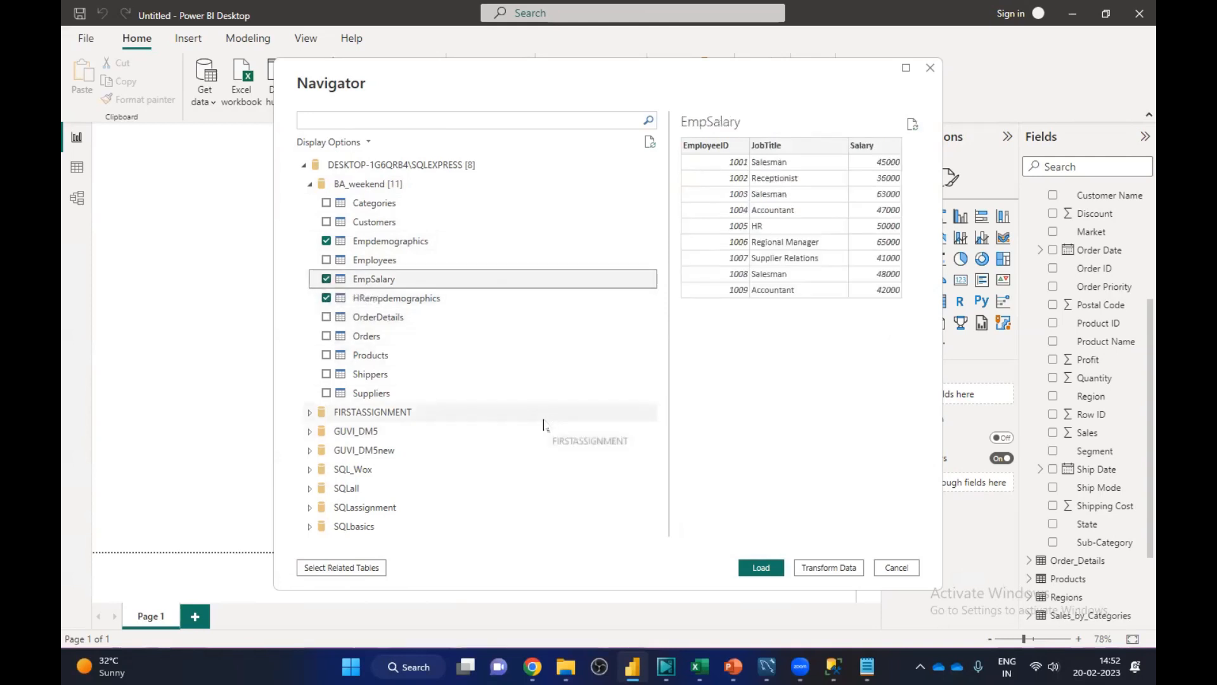
{"action": "left_click", "coordinate": [762, 568]}
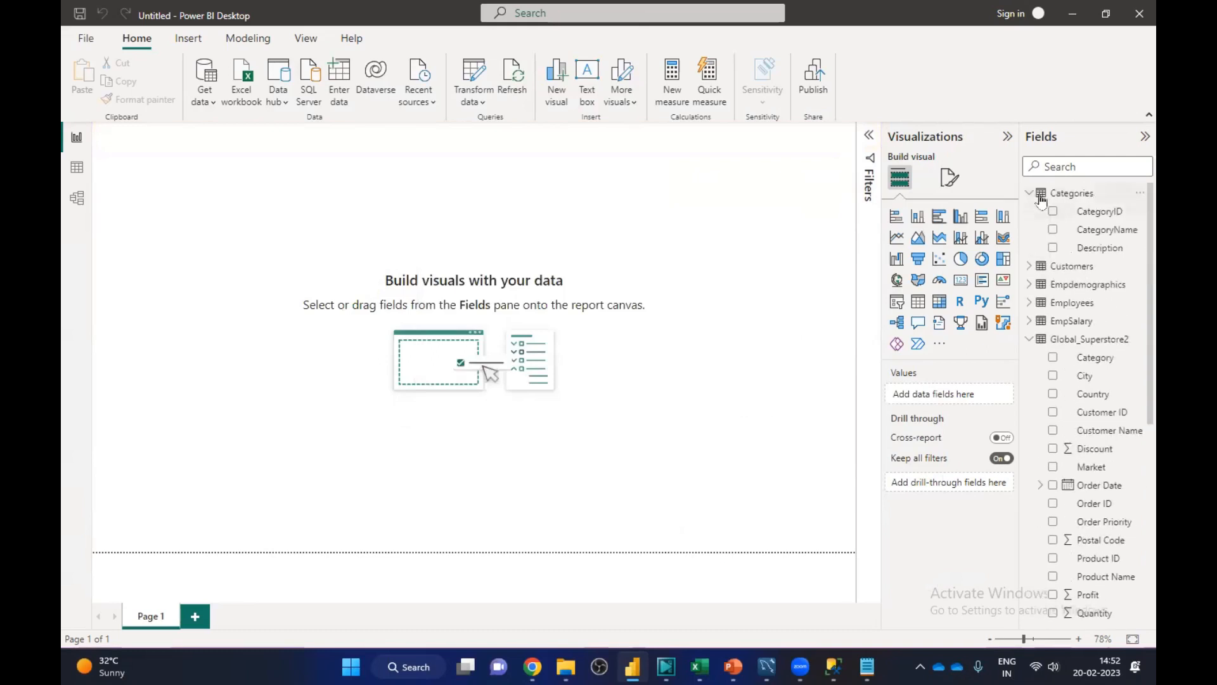
Step: Collapse the field lists of Categories and Global_Superstore2, and open the Model view
{"action": "left_click", "coordinate": [1029, 192]}
{"action": "left_click", "coordinate": [1029, 284]}
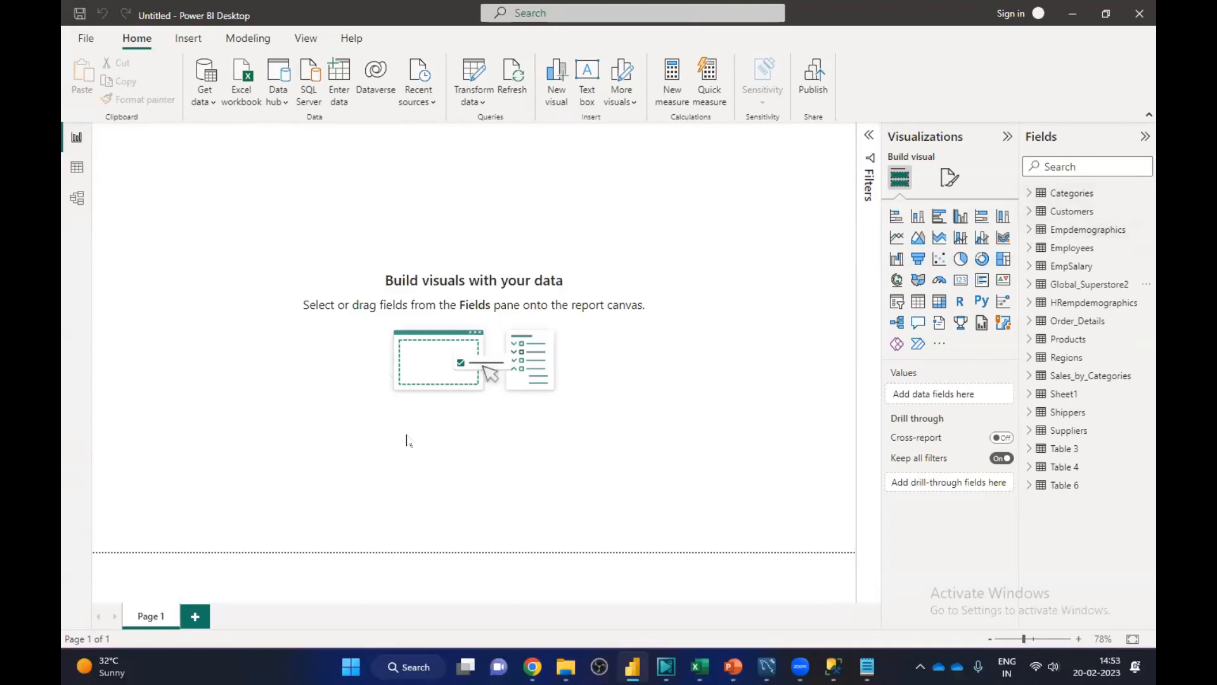
{"action": "left_click", "coordinate": [77, 211]}
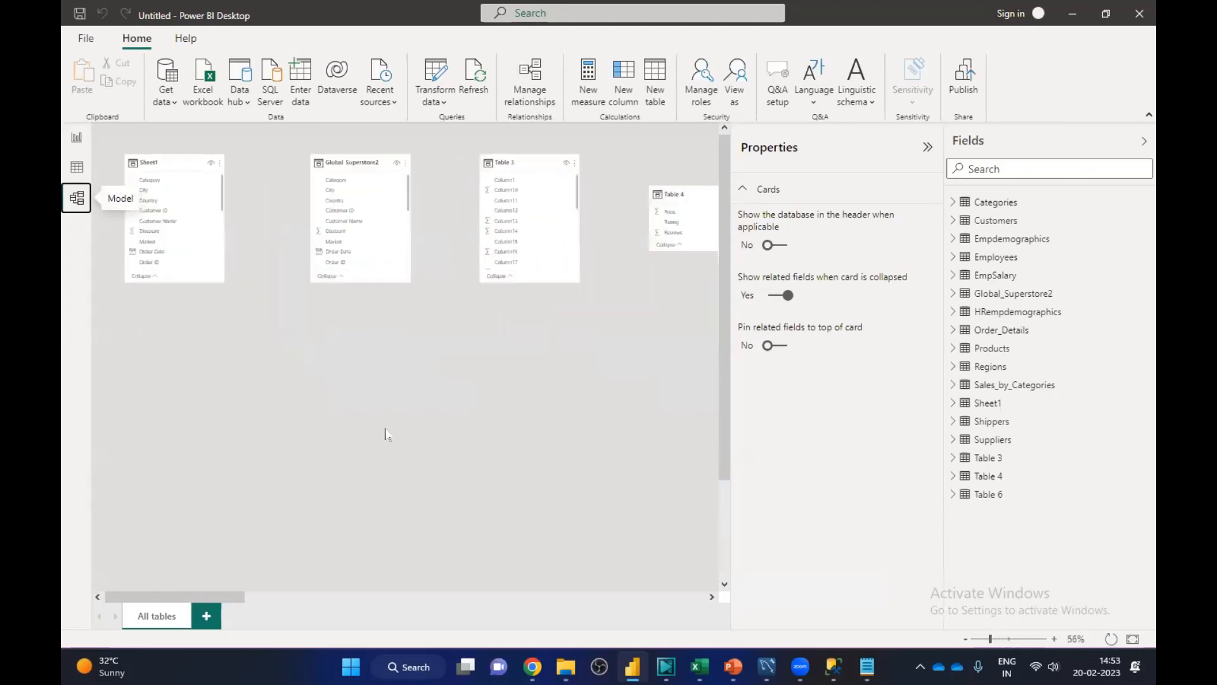
Step: Move the HRempdemographics and EmpSalary table cards from the far end of the diagram to the empty area below Sheet1 and Global_Superstore2
{"action": "scroll", "coordinate": [387, 434], "scroll_direction": "down", "scroll_amount": 6}
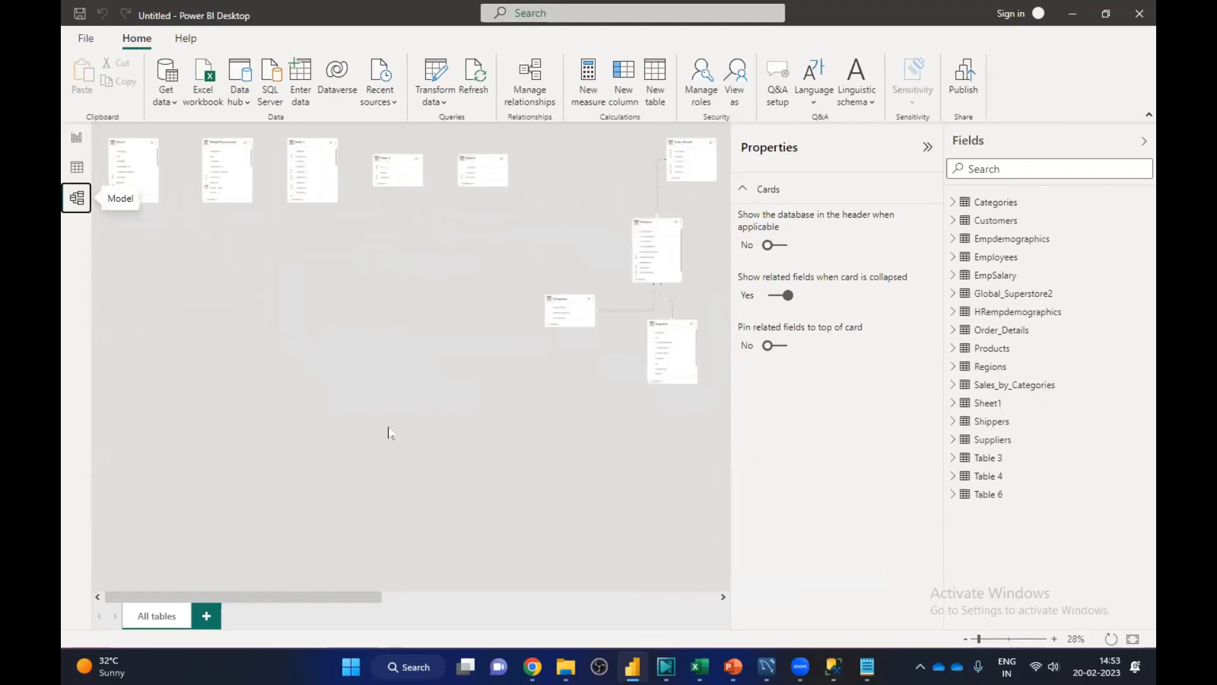
{"action": "scroll", "coordinate": [516, 394], "scroll_direction": "down", "scroll_amount": 3}
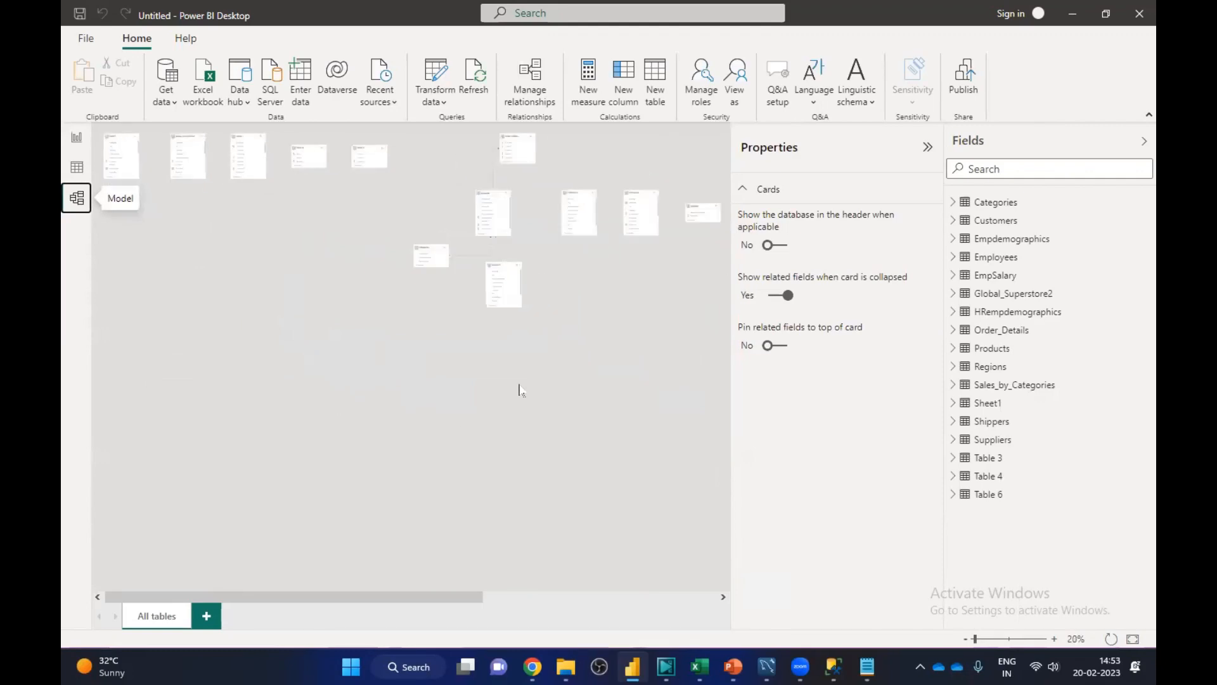
{"action": "scroll", "coordinate": [516, 373], "scroll_direction": "down", "scroll_amount": 2}
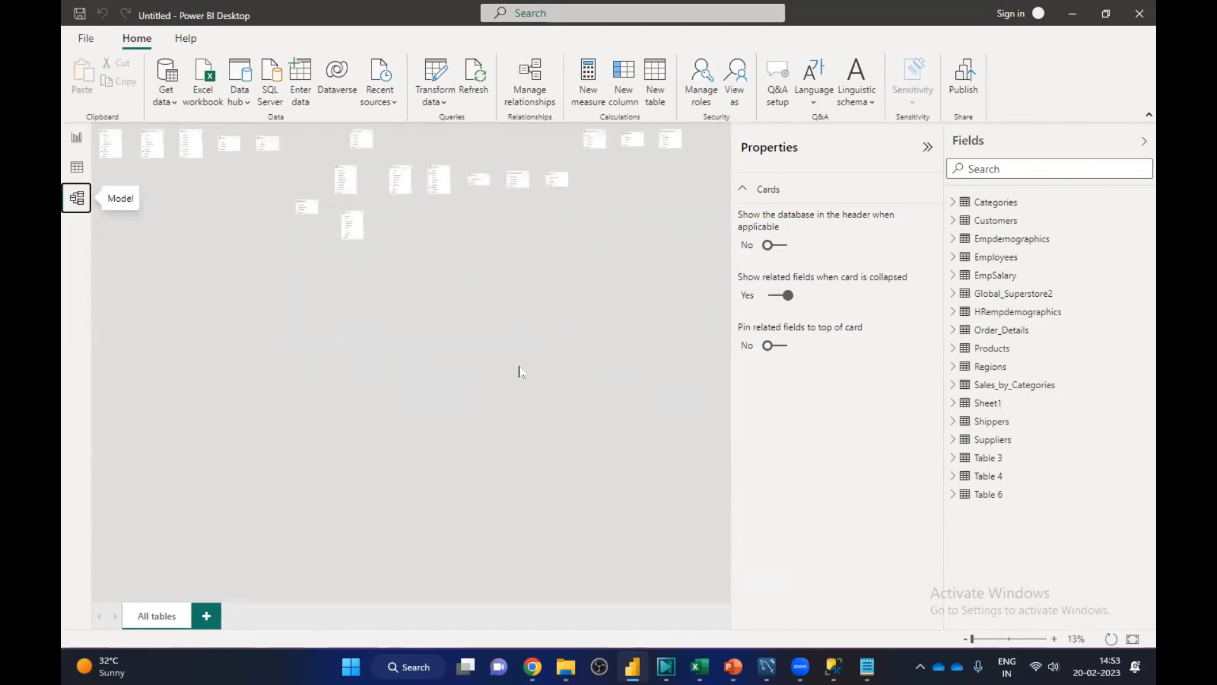
{"action": "scroll", "coordinate": [517, 372], "scroll_direction": "down", "scroll_amount": 1}
{"action": "scroll", "coordinate": [516, 373], "scroll_direction": "up", "scroll_amount": 1}
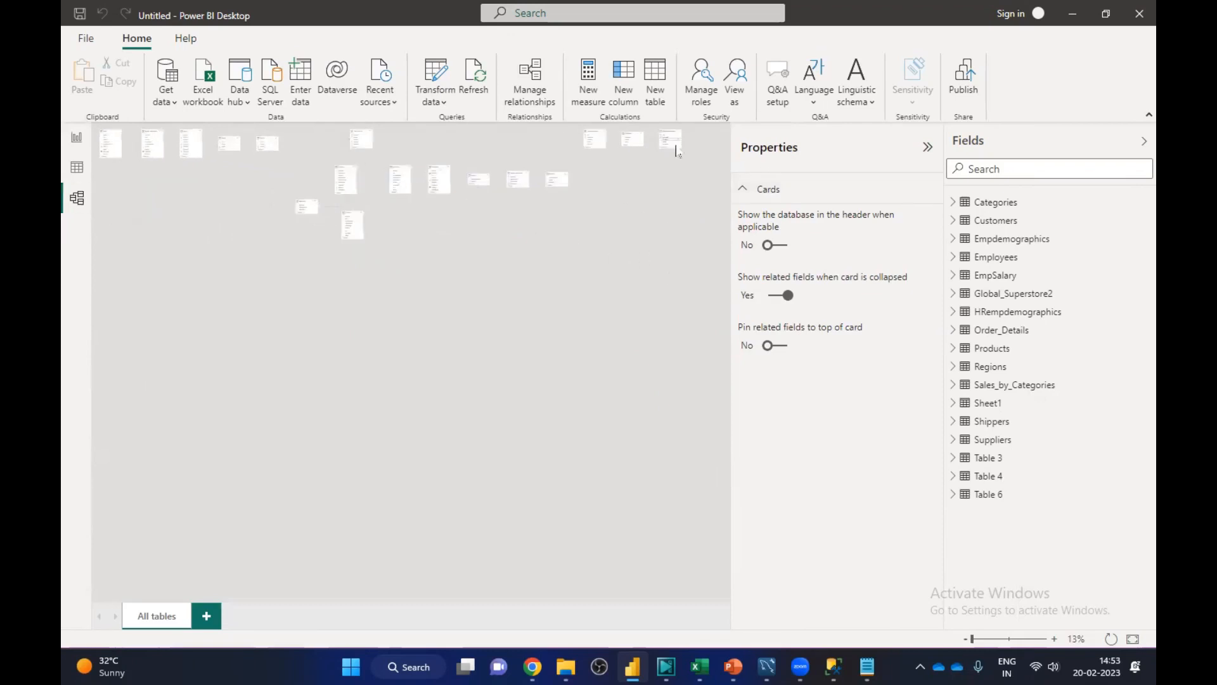
{"action": "left_click_drag", "start_coordinate": [670, 134], "coordinate": [118, 215]}
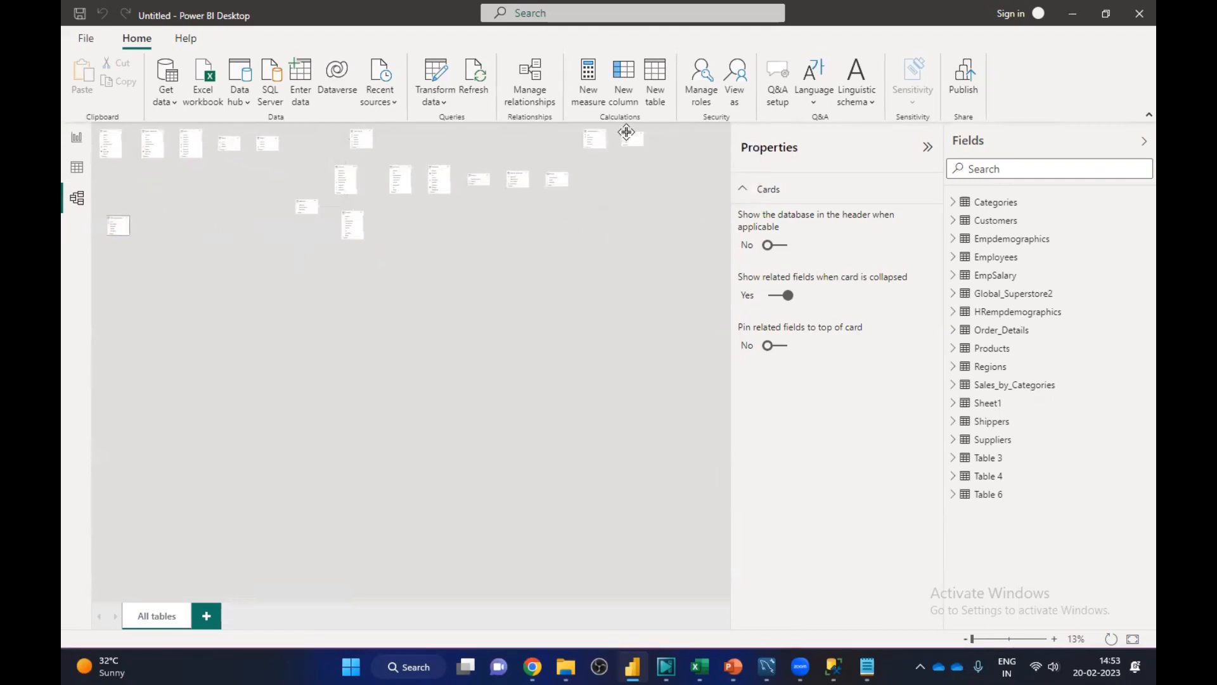
{"action": "left_click_drag", "start_coordinate": [626, 130], "coordinate": [160, 189]}
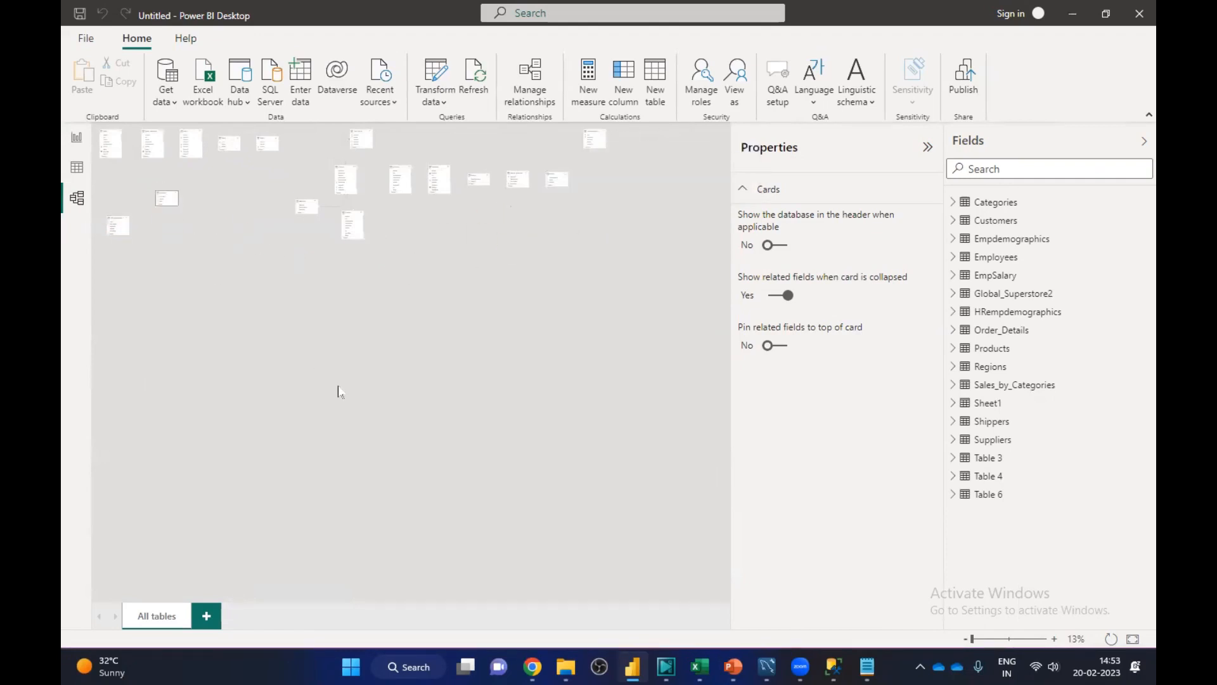
Step: Collapse the Properties pane and move the Empdemographics, Shippers, Sales_by_Categories, Regions and Employees cards beside the relocated EmpSalary and HRempdemographics cards
{"action": "left_click", "coordinate": [927, 148]}
{"action": "scroll", "coordinate": [435, 414], "scroll_direction": "up", "scroll_amount": 4}
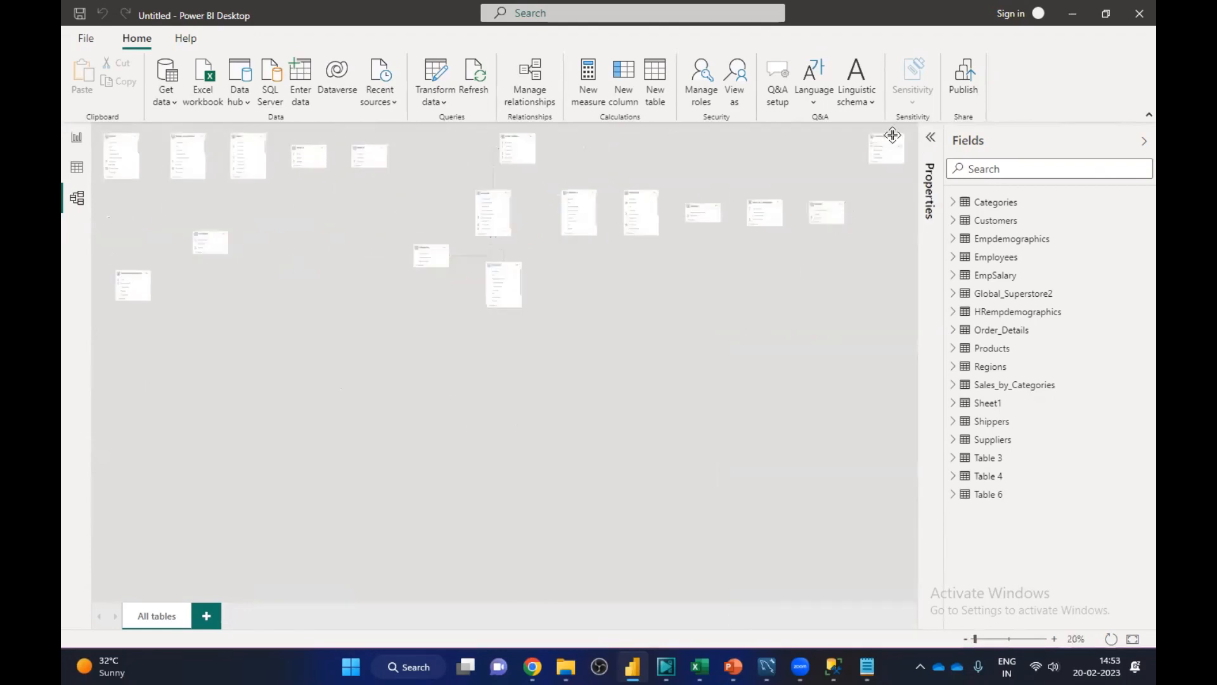
{"action": "left_click_drag", "start_coordinate": [891, 136], "coordinate": [287, 212]}
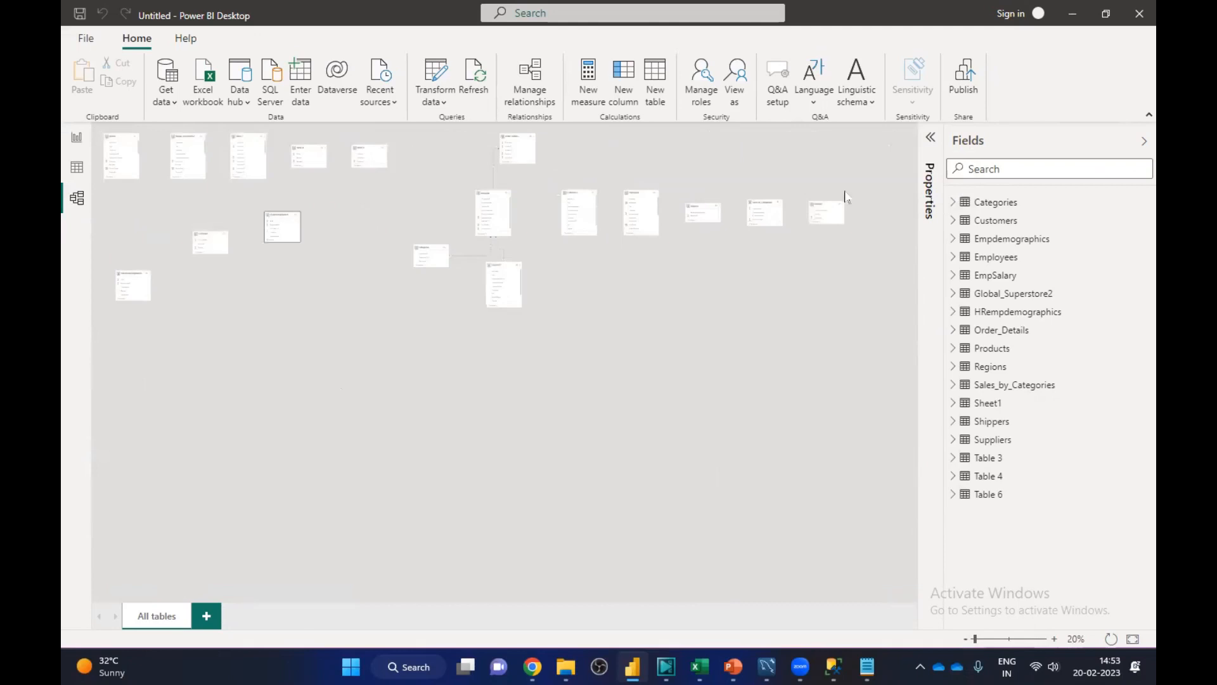
{"action": "left_click_drag", "start_coordinate": [817, 201], "coordinate": [257, 280]}
{"action": "left_click_drag", "start_coordinate": [826, 209], "coordinate": [273, 279]}
{"action": "left_click_drag", "start_coordinate": [756, 203], "coordinate": [186, 305]}
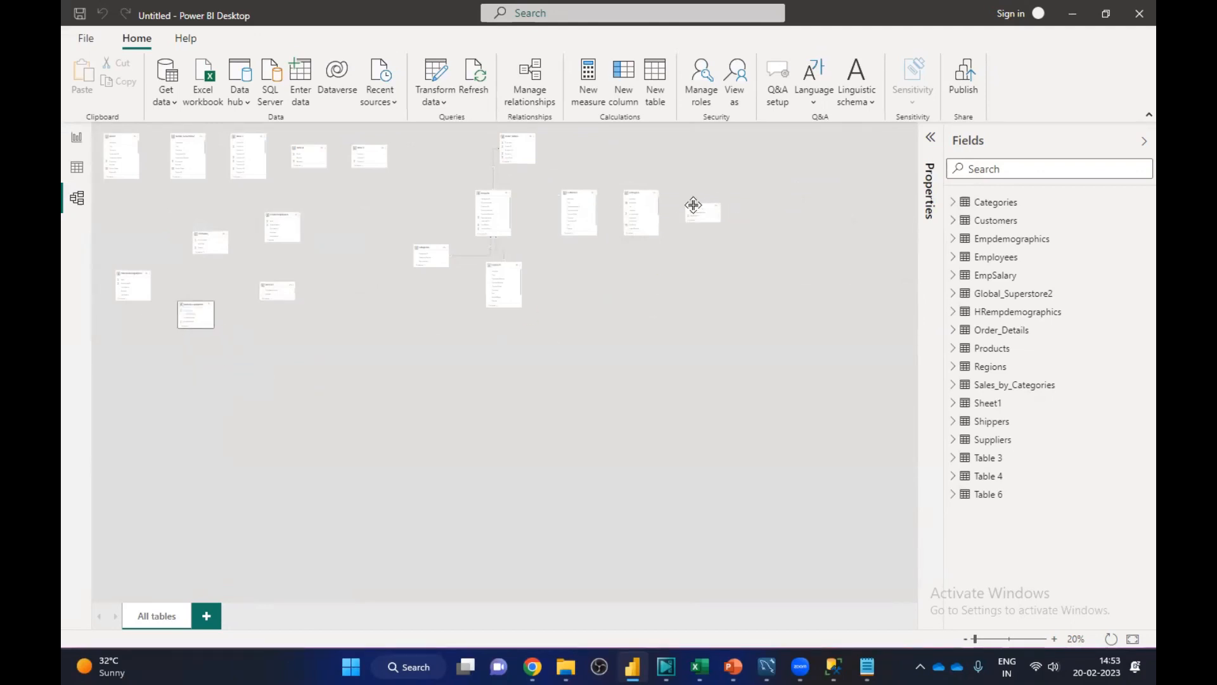
{"action": "left_click_drag", "start_coordinate": [694, 207], "coordinate": [247, 346]}
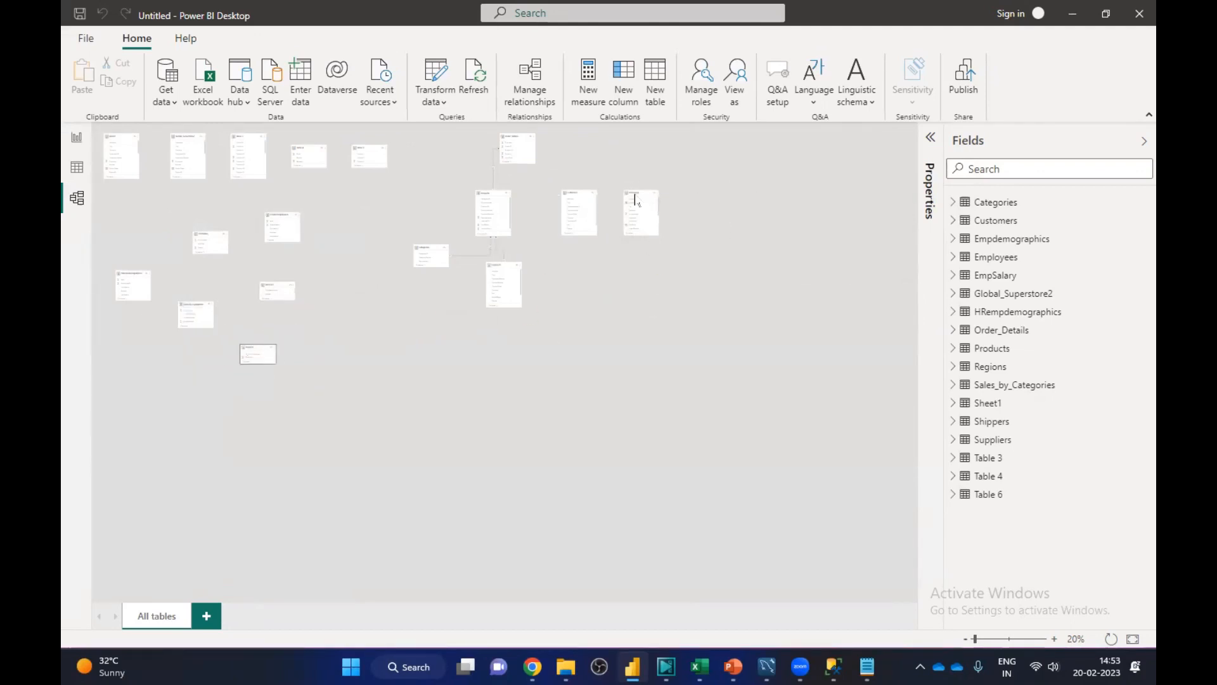
{"action": "left_click_drag", "start_coordinate": [631, 193], "coordinate": [335, 235]}
Step: Examine the relationships linking Order_Details, Products, Categories and Suppliers in the model diagram, and return to the Report view
{"action": "scroll", "coordinate": [447, 402], "scroll_direction": "up", "scroll_amount": 4}
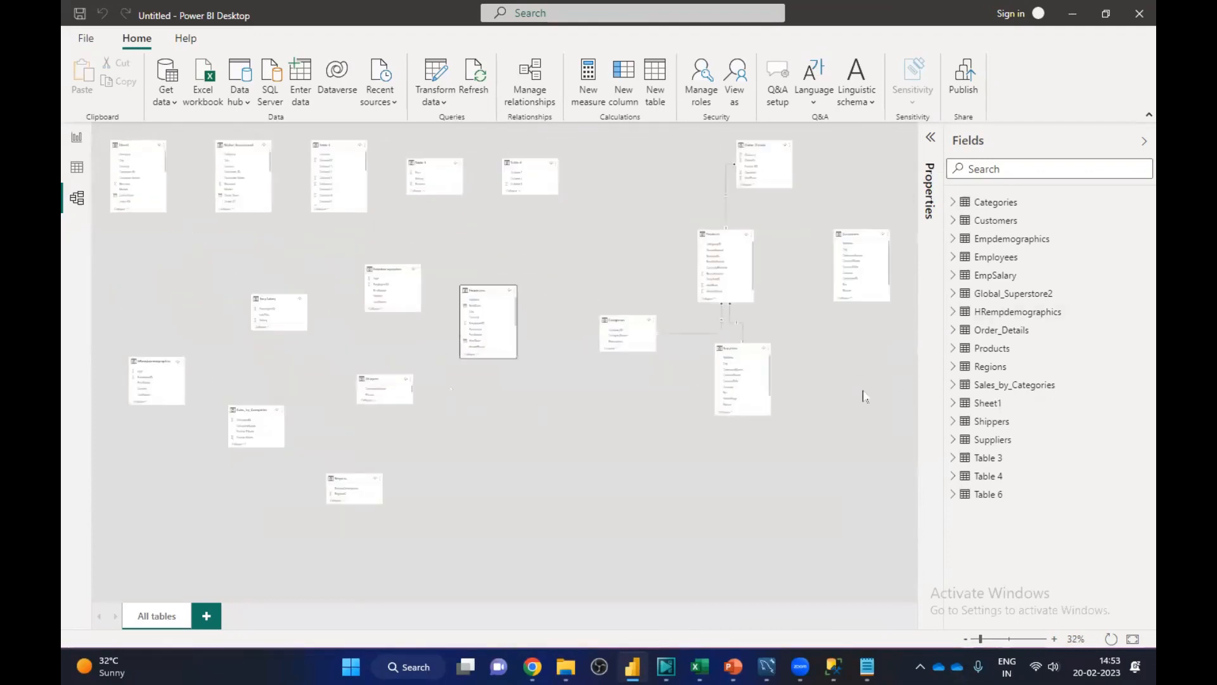
{"action": "scroll", "coordinate": [880, 402], "scroll_direction": "up", "scroll_amount": 4}
{"action": "scroll", "coordinate": [797, 424], "scroll_direction": "up", "scroll_amount": 3}
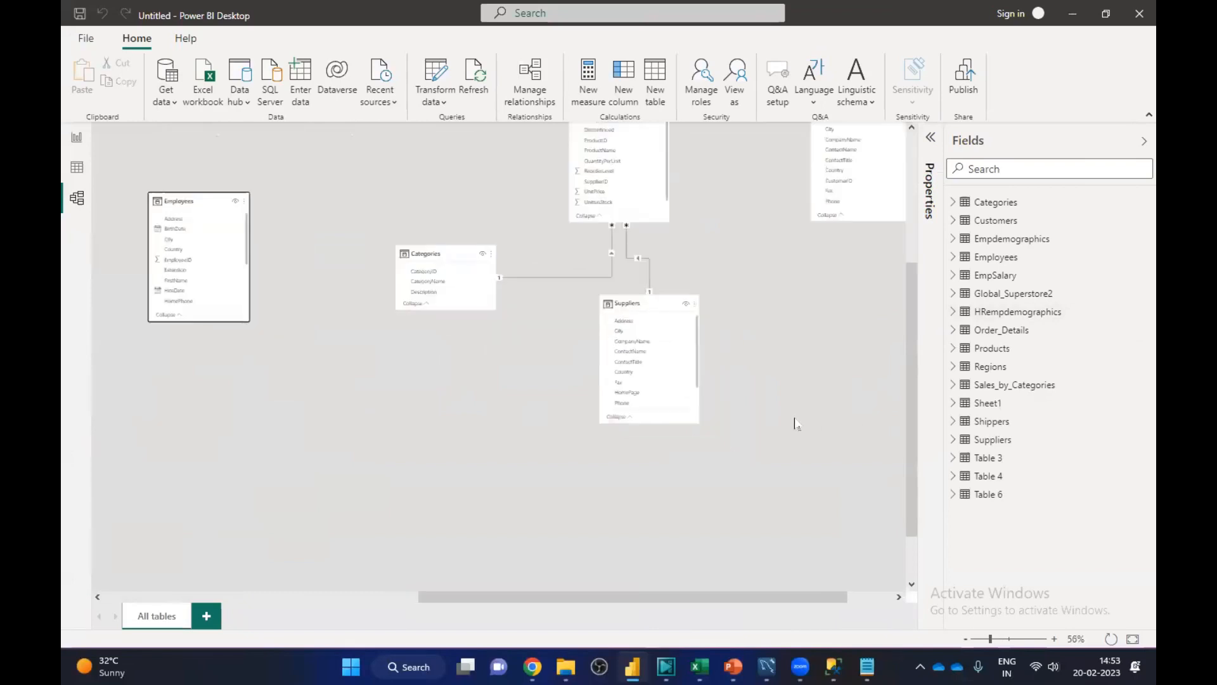
{"action": "scroll", "coordinate": [745, 389], "scroll_direction": "up", "scroll_amount": 2}
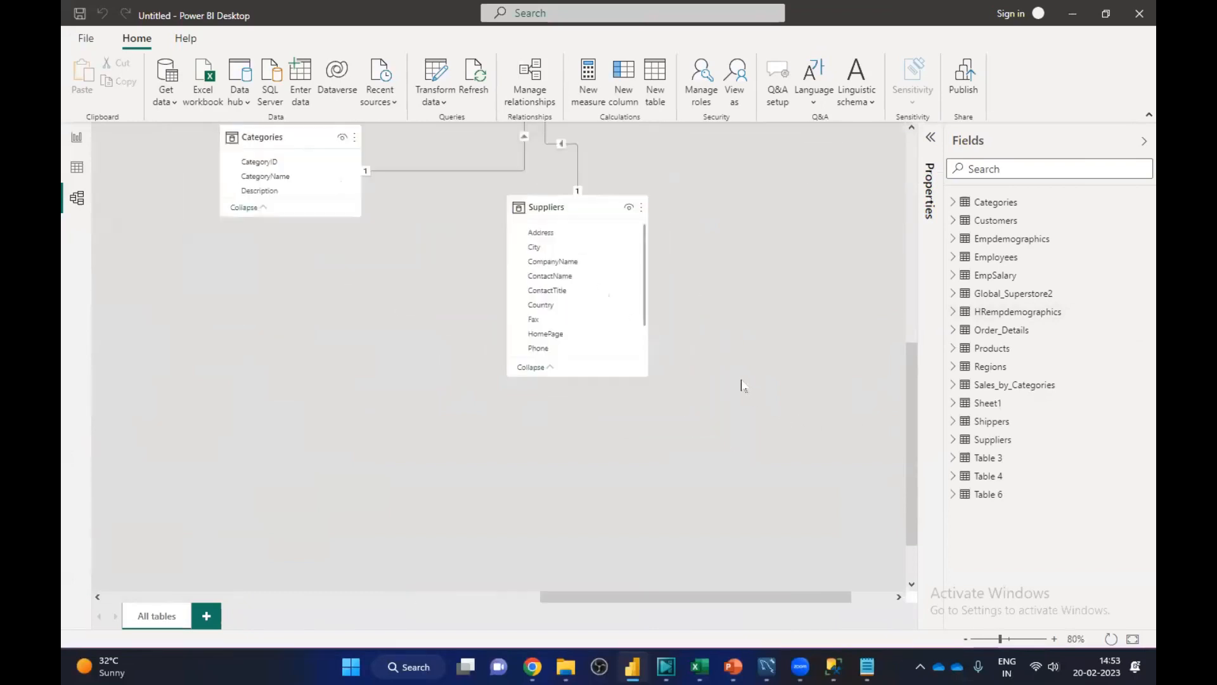
{"action": "scroll", "coordinate": [745, 389], "scroll_direction": "up", "scroll_amount": 5}
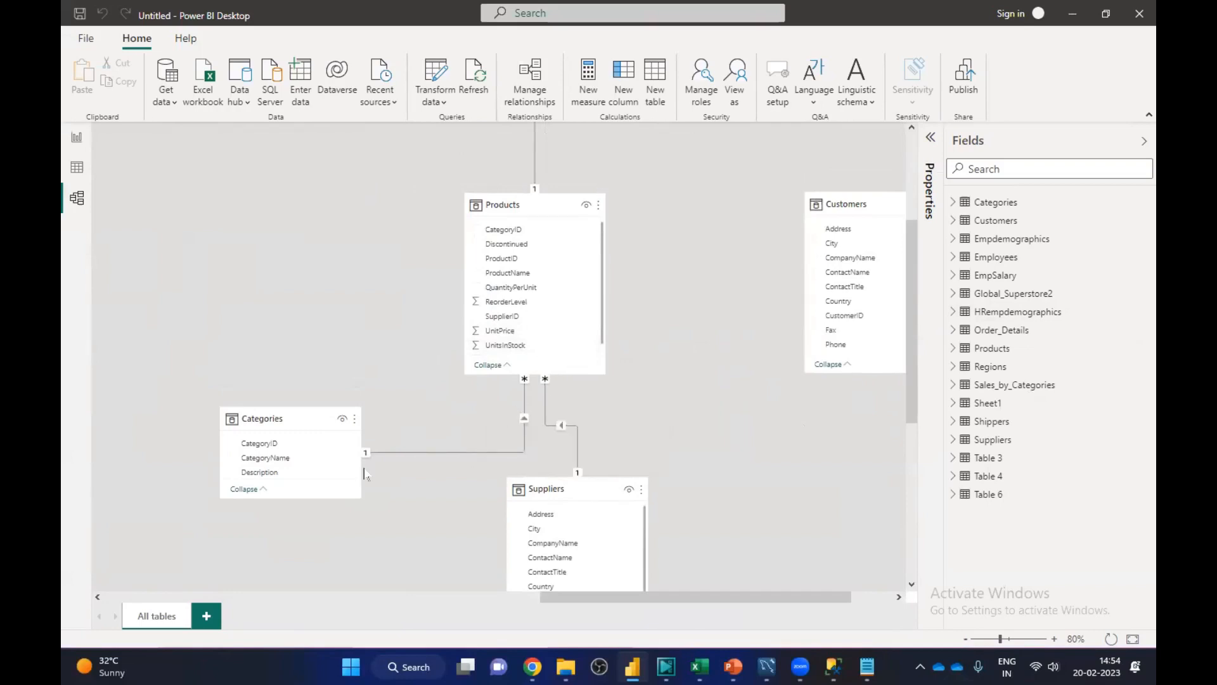
{"action": "scroll", "coordinate": [561, 336], "scroll_direction": "up", "scroll_amount": 3}
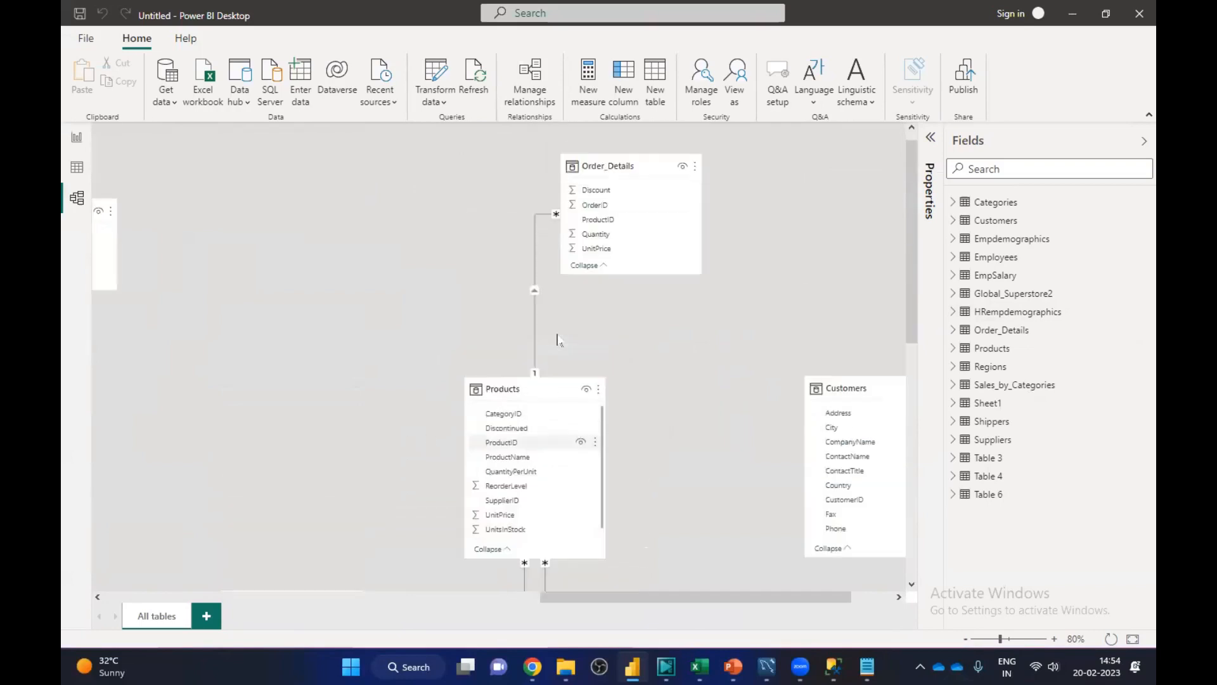
{"action": "scroll", "coordinate": [568, 344], "scroll_direction": "down", "scroll_amount": 3}
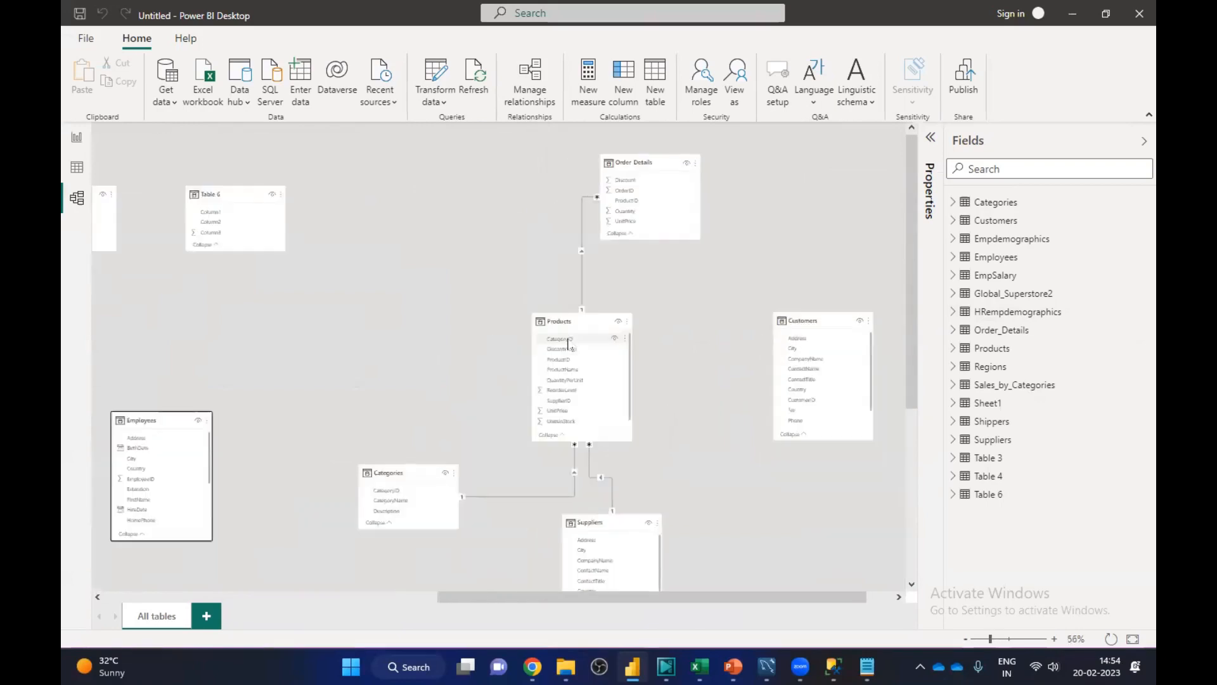
{"action": "scroll", "coordinate": [293, 373], "scroll_direction": "down", "scroll_amount": 1}
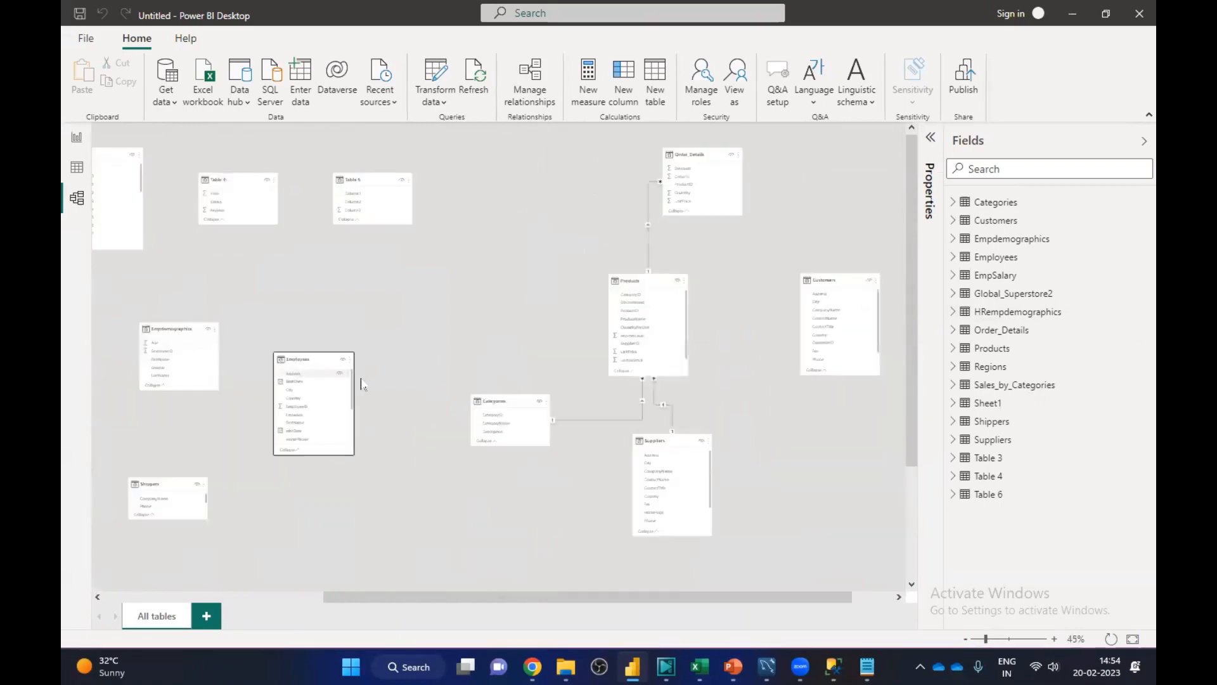
{"action": "scroll", "coordinate": [377, 376], "scroll_direction": "down", "scroll_amount": 1}
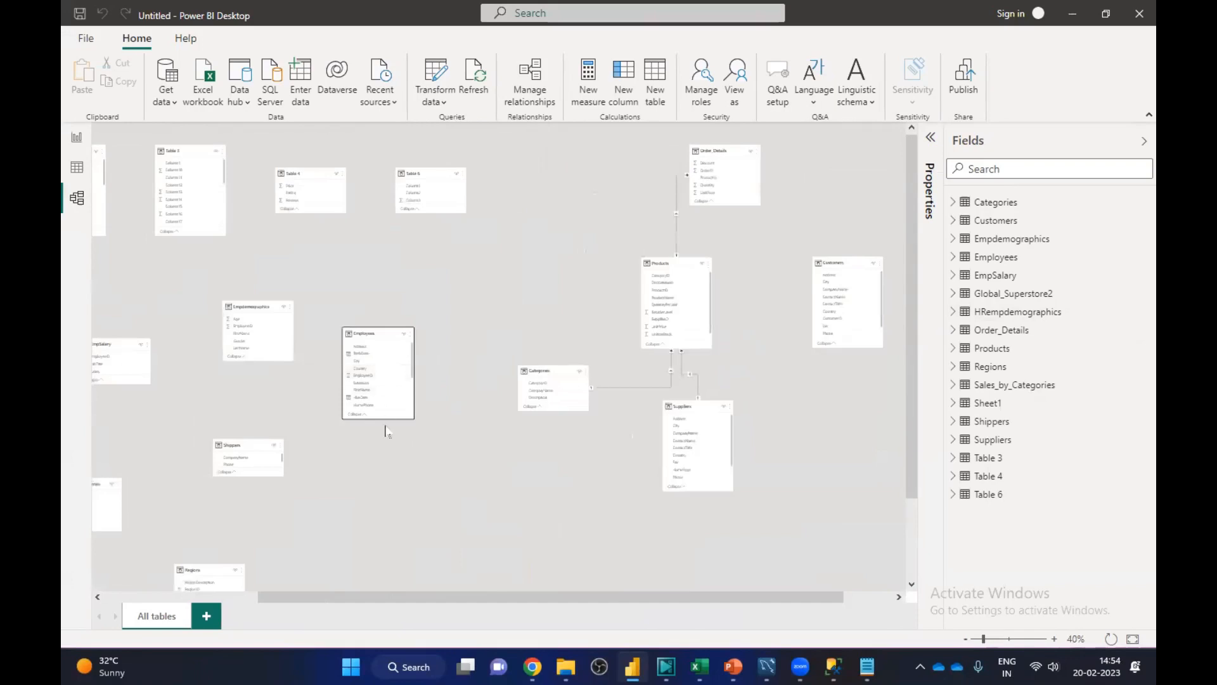
{"action": "scroll", "coordinate": [408, 429], "scroll_direction": "down", "scroll_amount": 2}
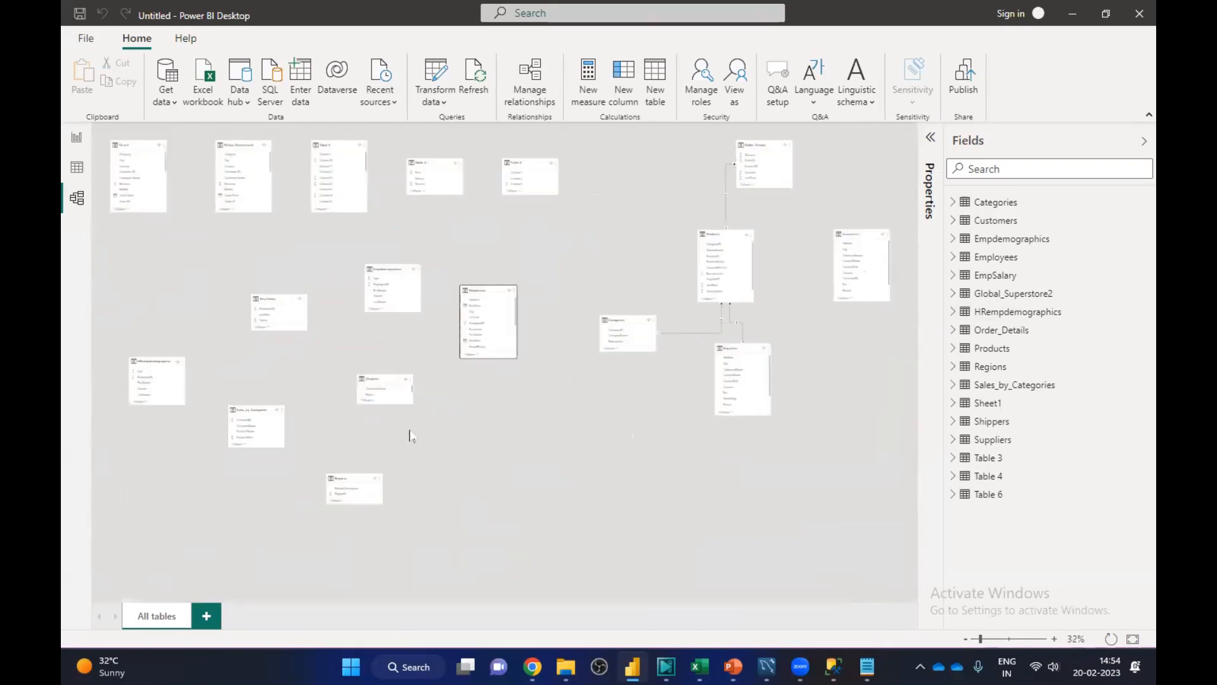
{"action": "left_click", "coordinate": [77, 137]}
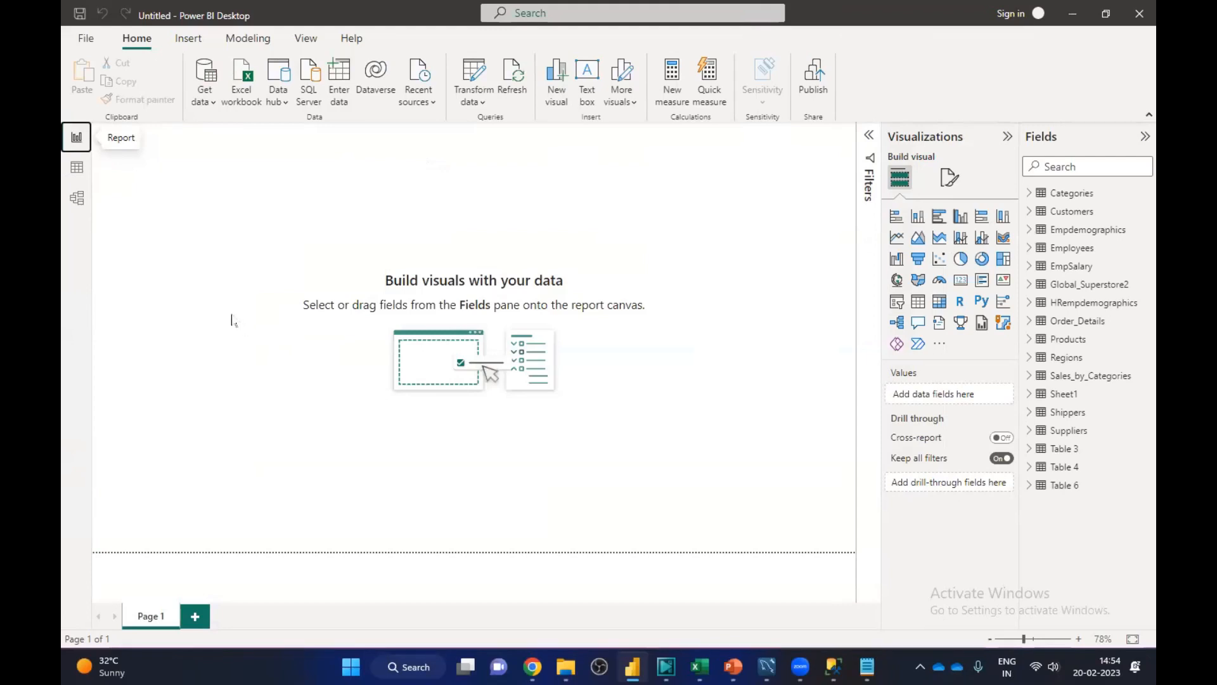
{"action": "left_click", "coordinate": [305, 120]}
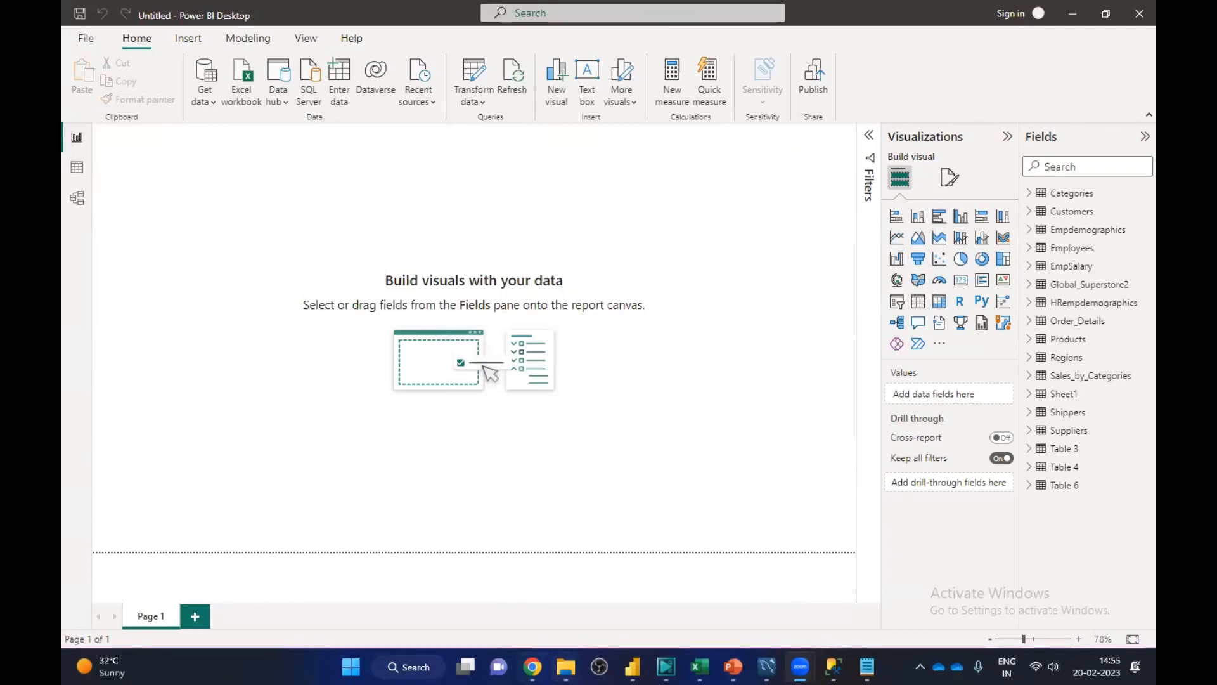
Step: Switch to Chrome and open the Netflix India website in a new tab
{"action": "mouse_move", "coordinate": [532, 667]}
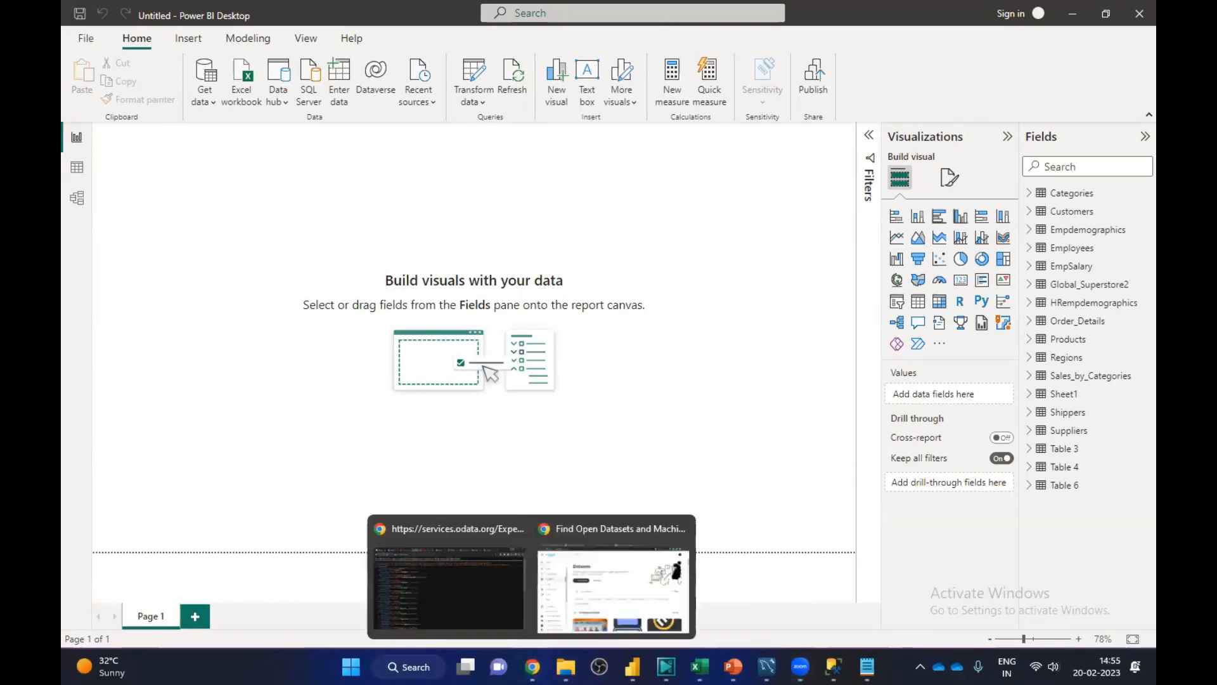
{"action": "left_click", "coordinate": [657, 601]}
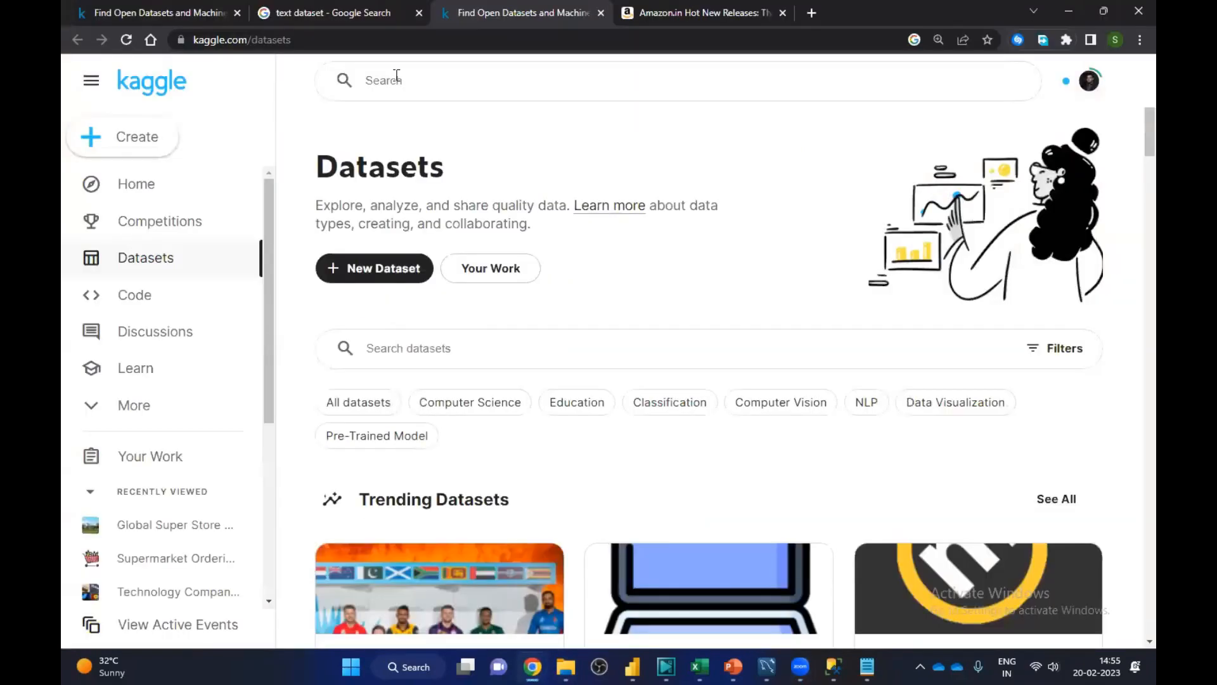
{"action": "left_click_drag", "start_coordinate": [881, 13], "coordinate": [801, 120]}
{"action": "left_click", "coordinate": [802, 120]}
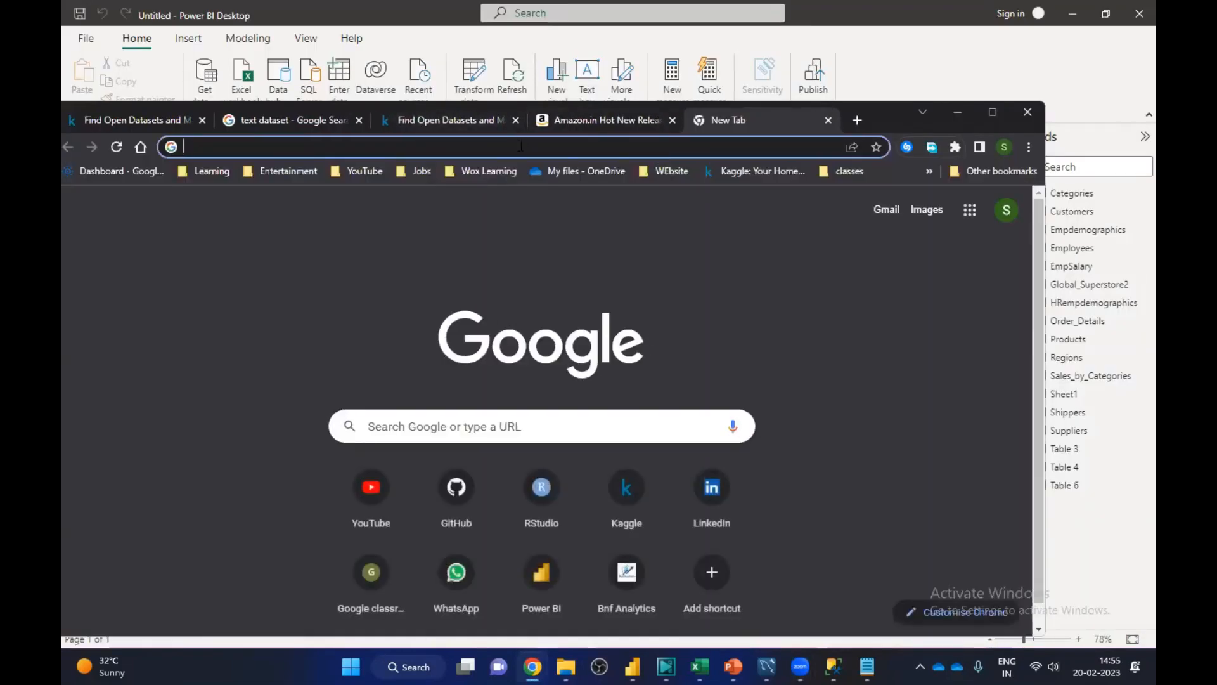
{"action": "type", "text": "netfli"}
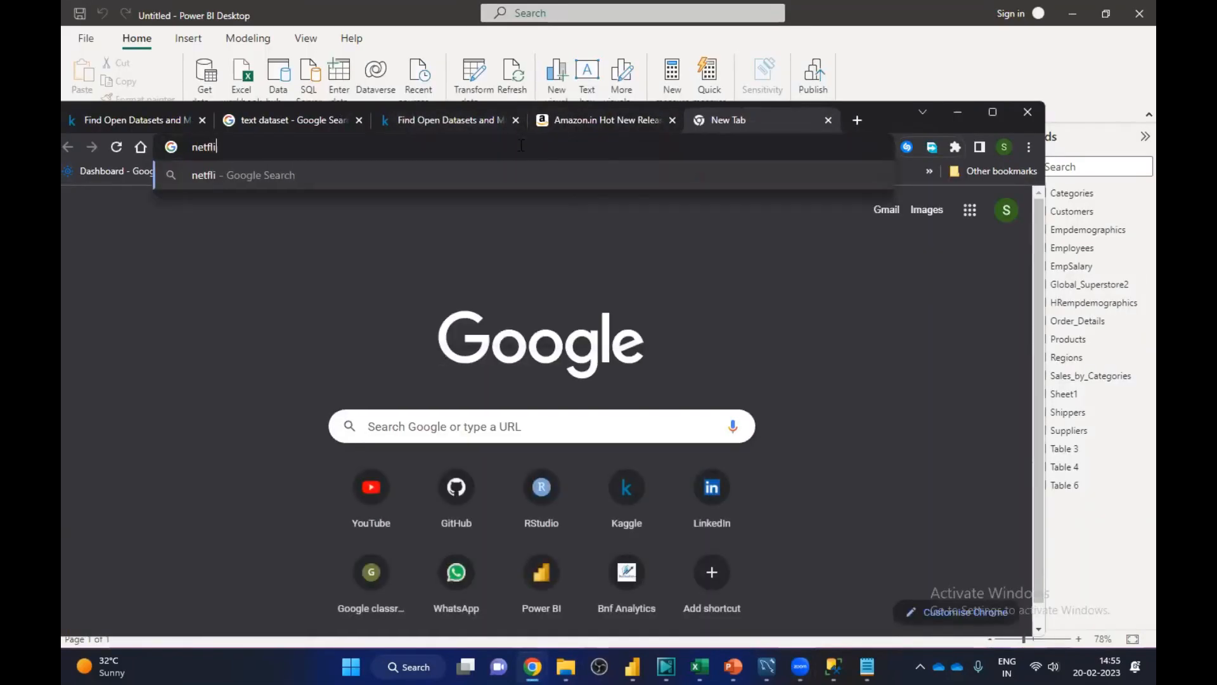
{"action": "type", "text": "x"}
{"action": "key", "text": "Return"}
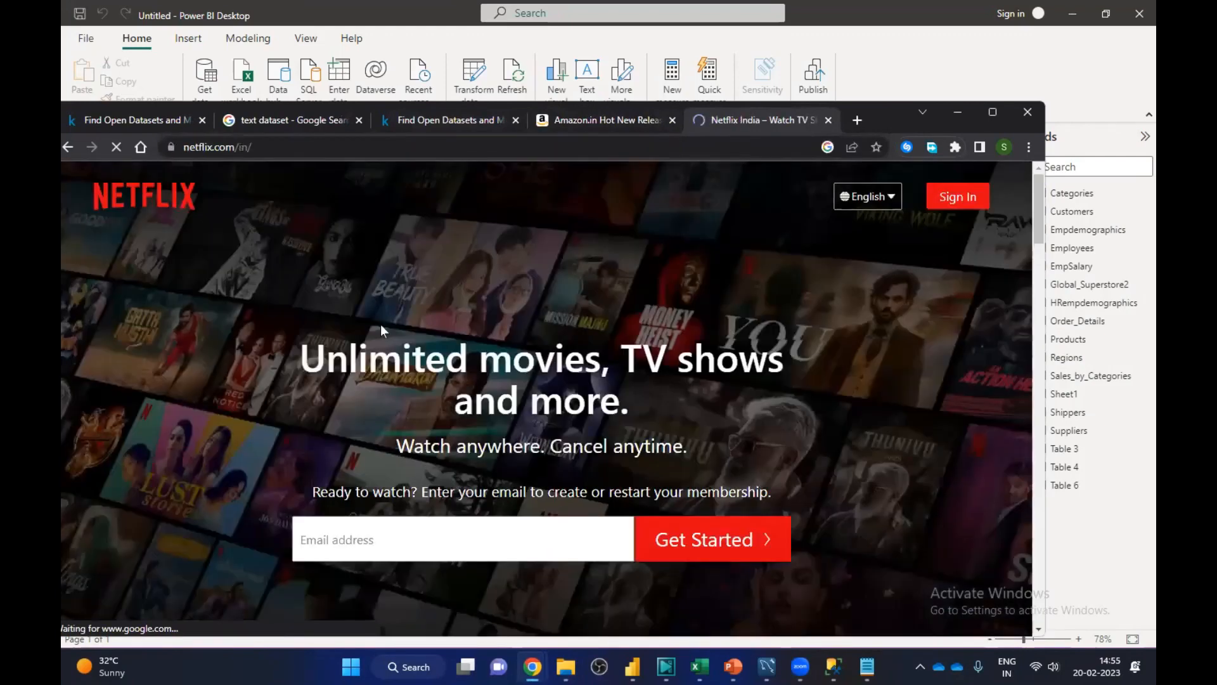
Step: Look through the Netflix home page down to its footer and copy the page's address
{"action": "scroll", "coordinate": [782, 357], "scroll_direction": "down", "scroll_amount": 3}
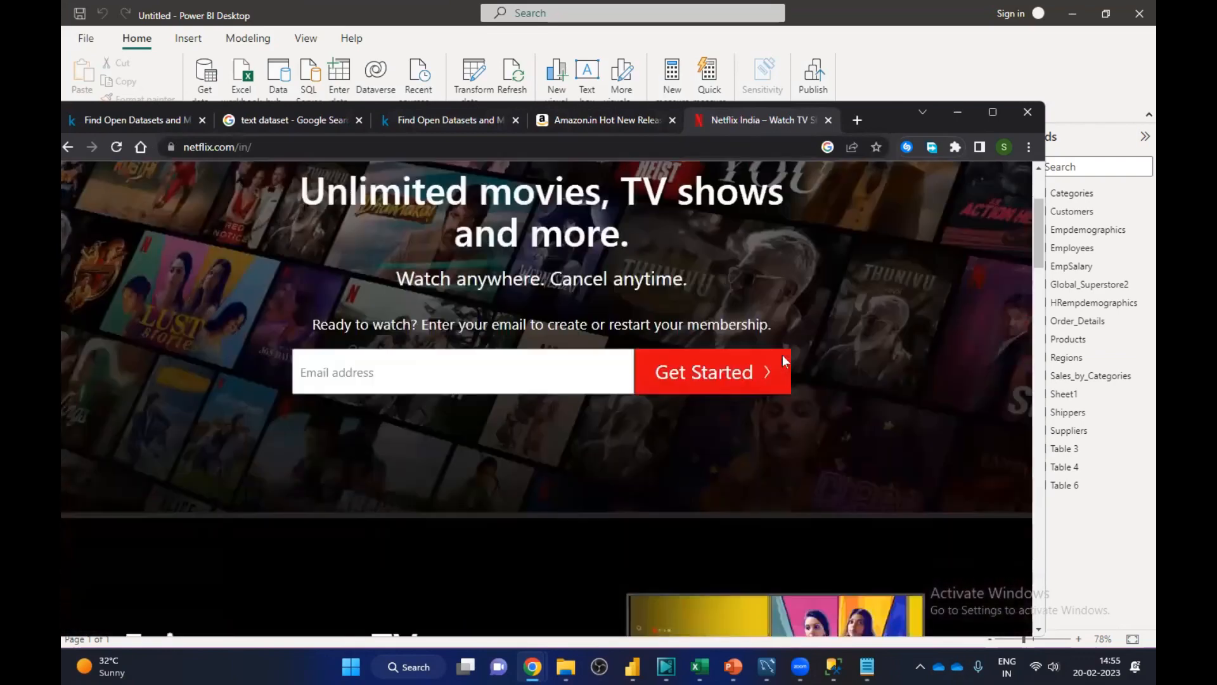
{"action": "scroll", "coordinate": [782, 359], "scroll_direction": "down", "scroll_amount": 10}
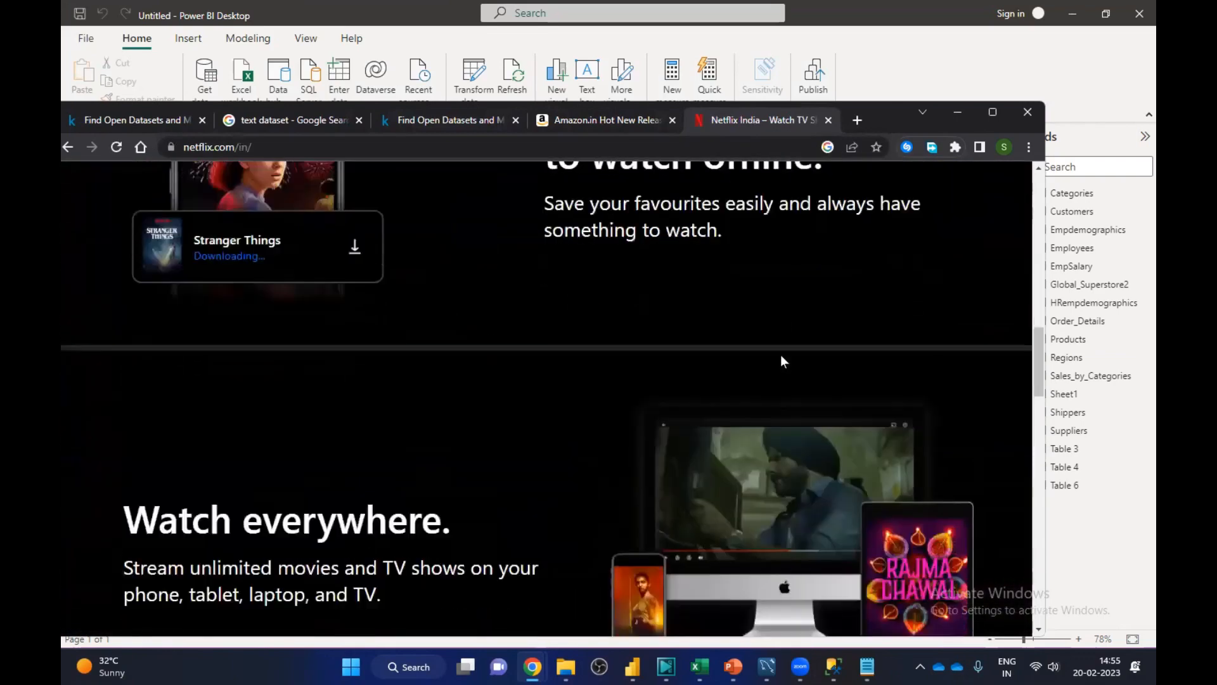
{"action": "scroll", "coordinate": [781, 359], "scroll_direction": "down", "scroll_amount": 15}
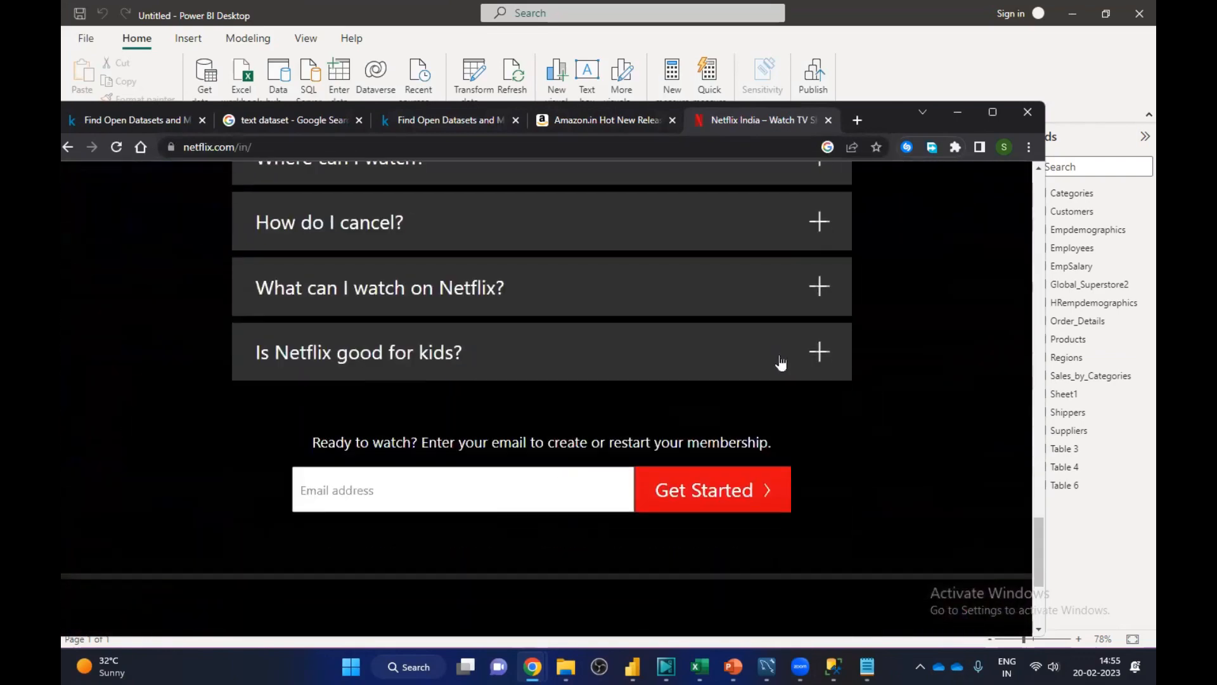
{"action": "scroll", "coordinate": [781, 362], "scroll_direction": "down", "scroll_amount": 4}
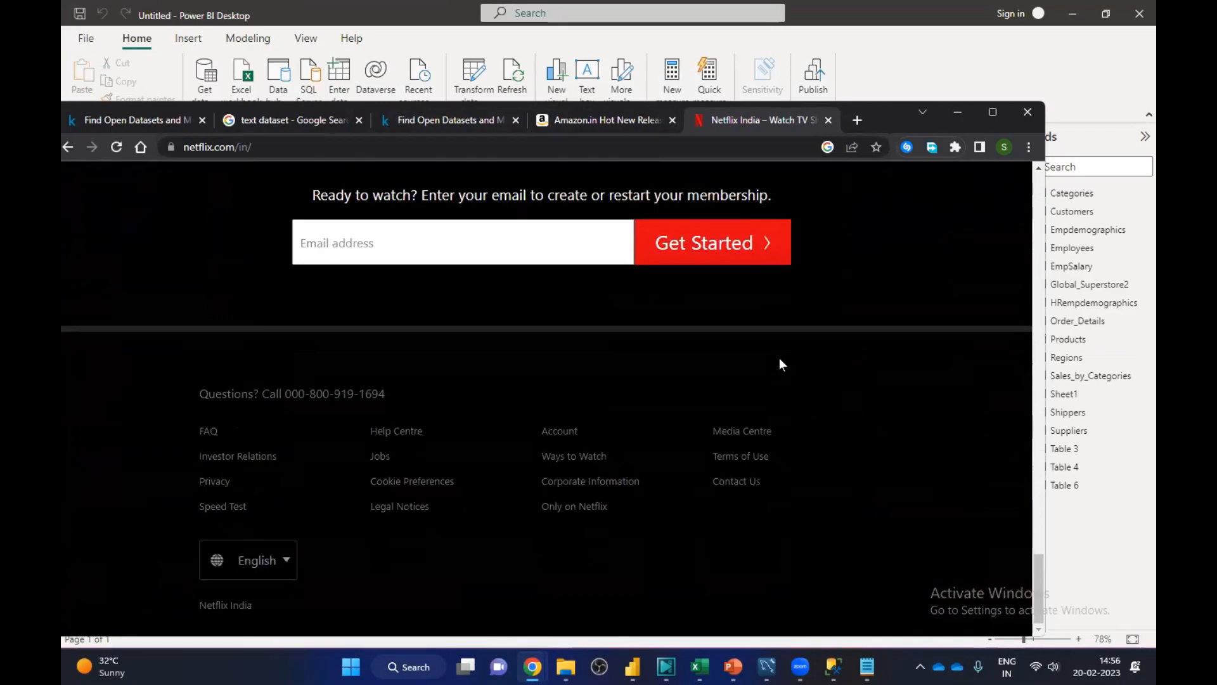
{"action": "scroll", "coordinate": [780, 361], "scroll_direction": "up", "scroll_amount": 15}
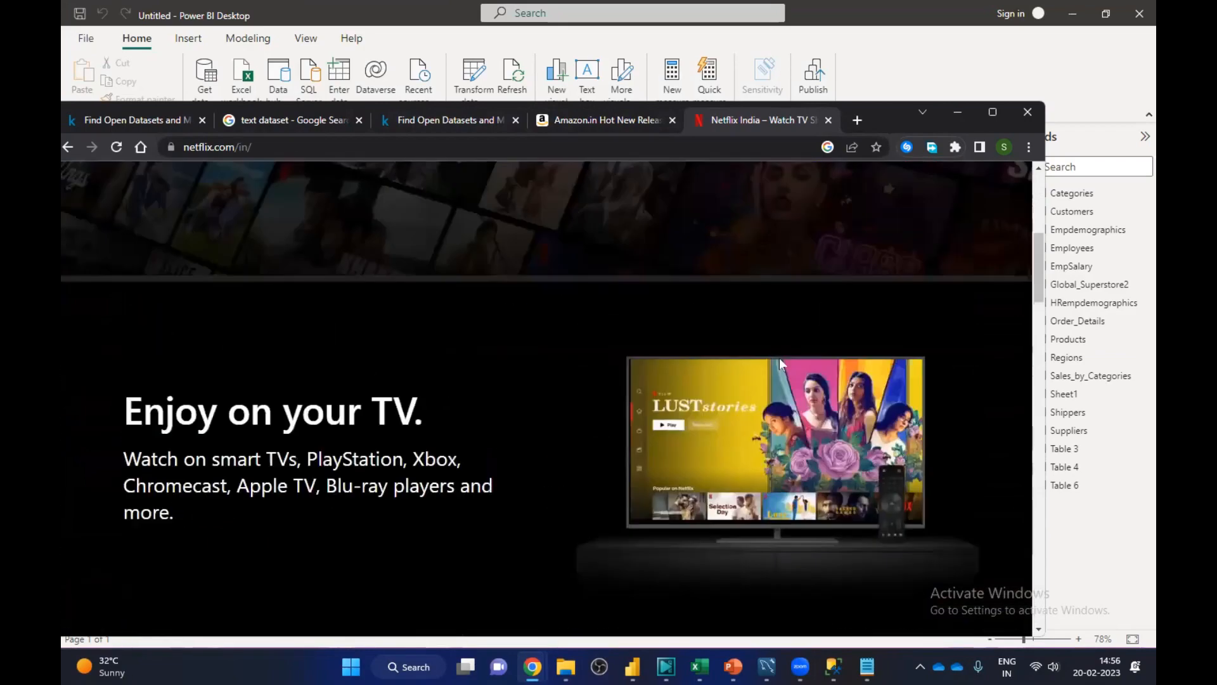
{"action": "scroll", "coordinate": [778, 358], "scroll_direction": "up", "scroll_amount": 5}
{"action": "left_click", "coordinate": [259, 144]}
{"action": "key", "text": "ctrl+c"}
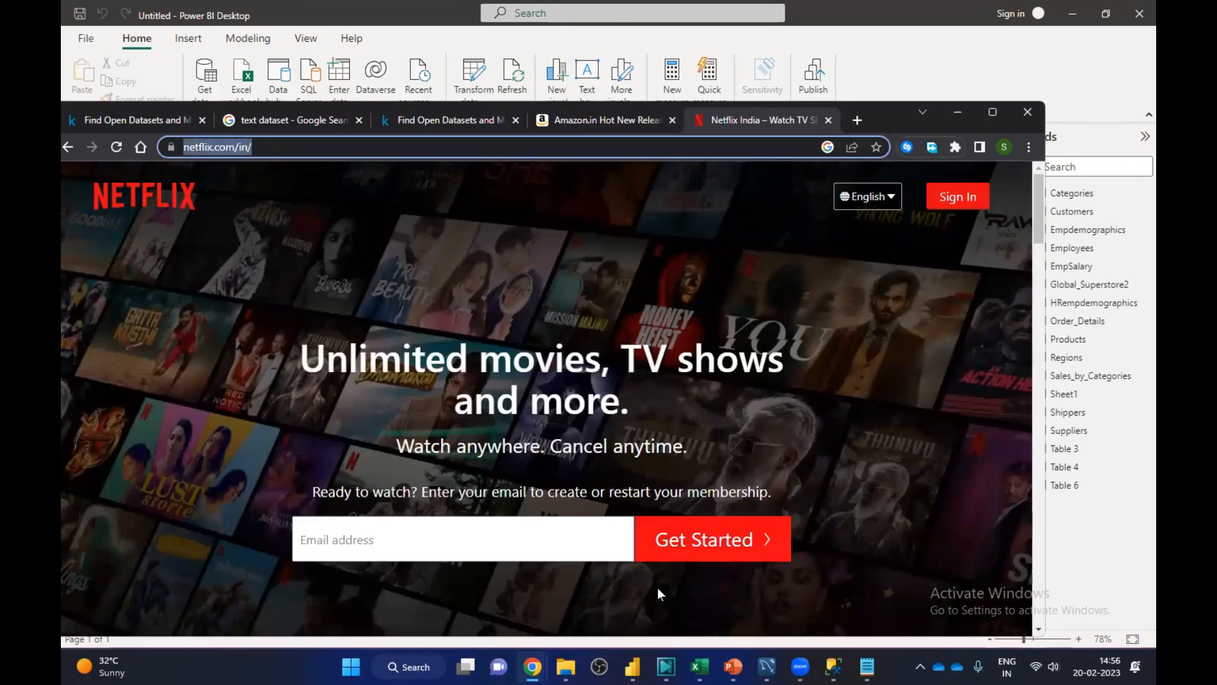
Step: Switch back to Power BI Desktop and connect to the copied Netflix address as a Web source with anonymous access
{"action": "left_click", "coordinate": [632, 666]}
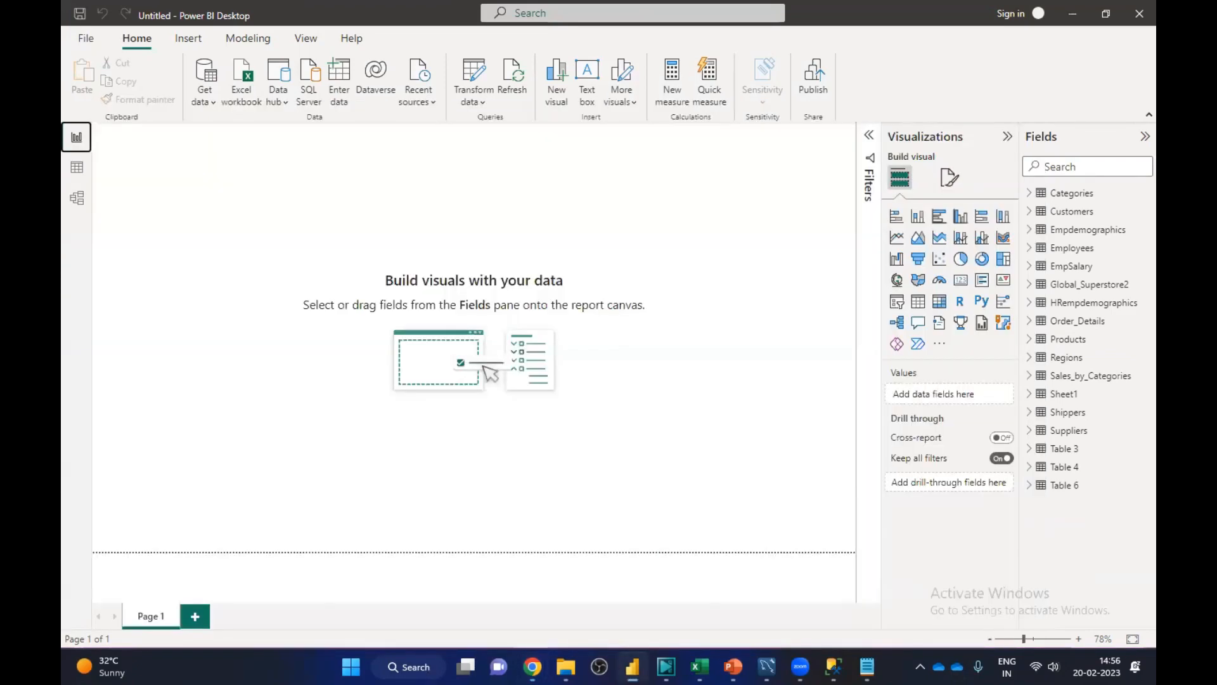
{"action": "left_click", "coordinate": [197, 105]}
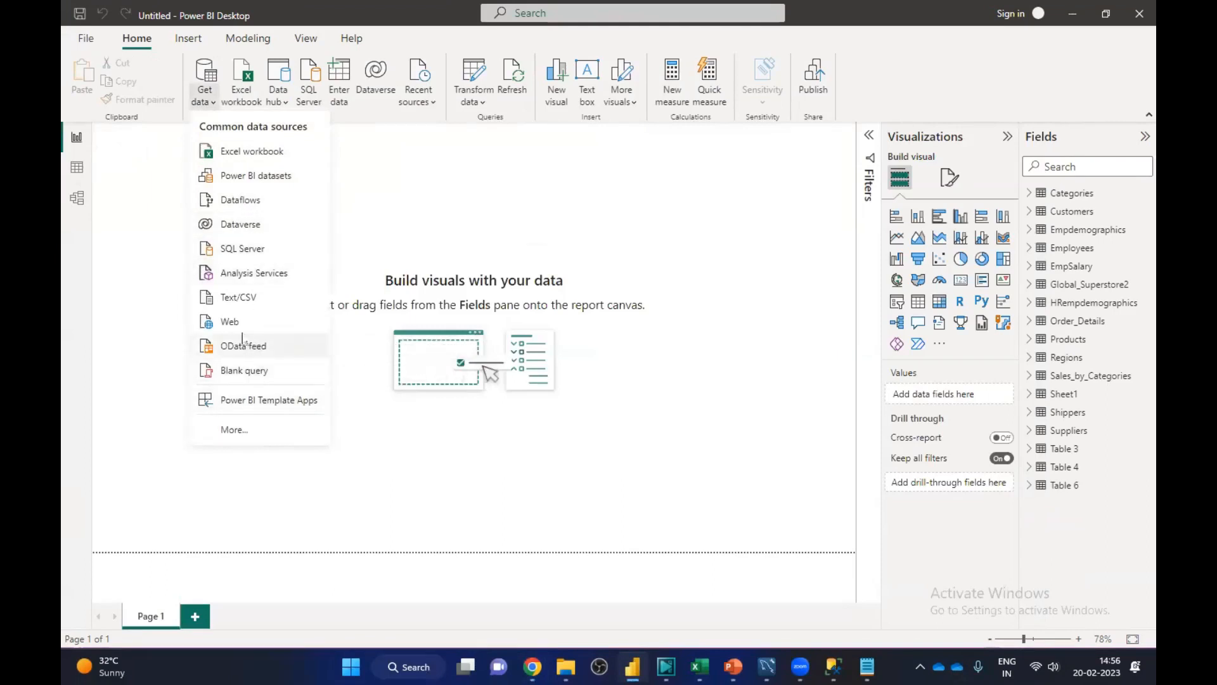
{"action": "left_click", "coordinate": [230, 321]}
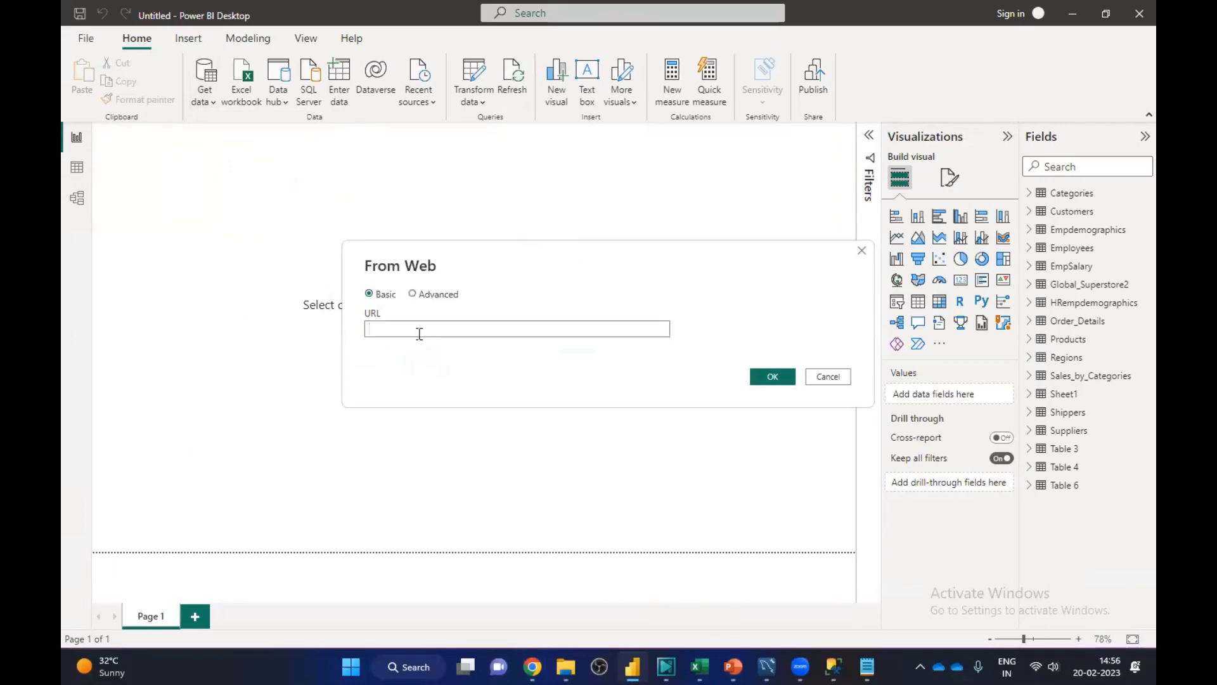
{"action": "key", "text": "ctrl+v"}
{"action": "left_click", "coordinate": [768, 378]}
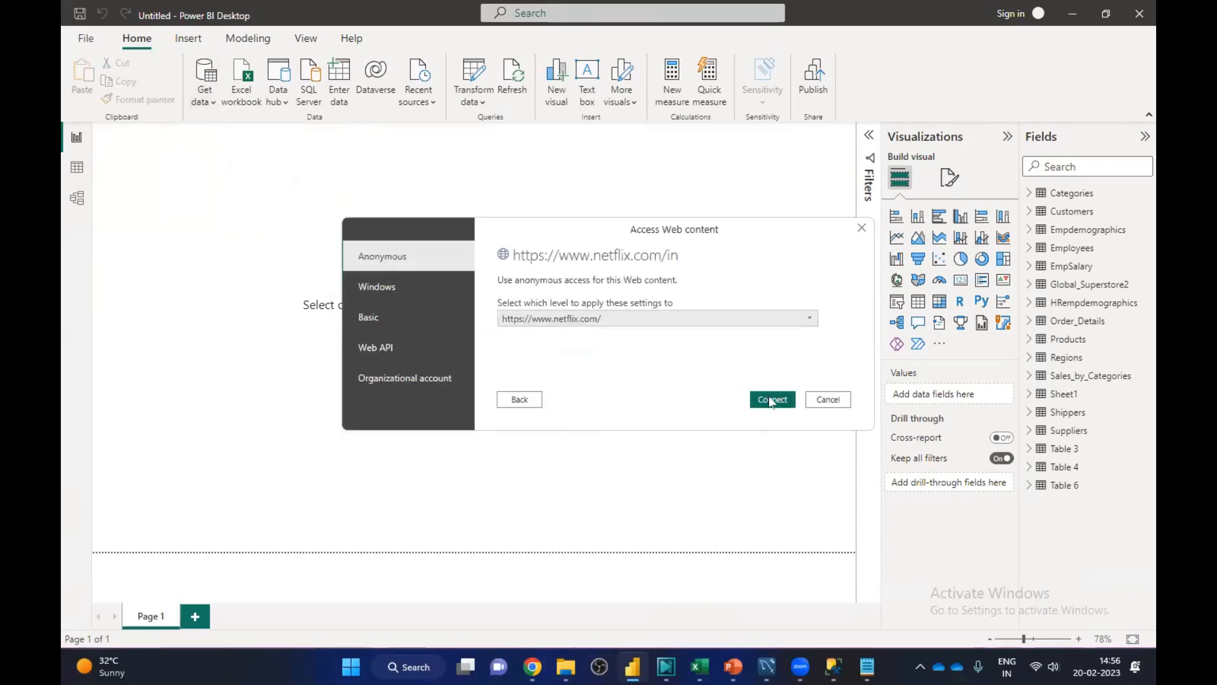
{"action": "left_click", "coordinate": [771, 401]}
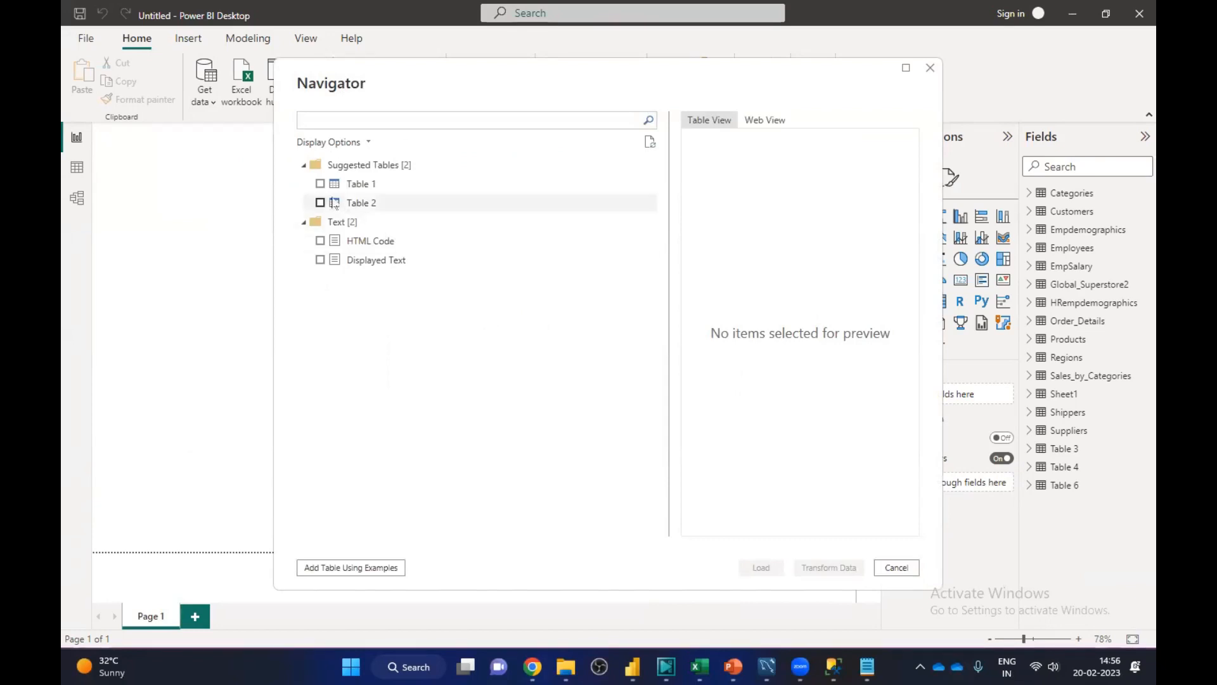
Step: Preview the suggested Table 1 and Table 2 from the Netflix page and close the Navigator without loading them
{"action": "left_click", "coordinate": [320, 184]}
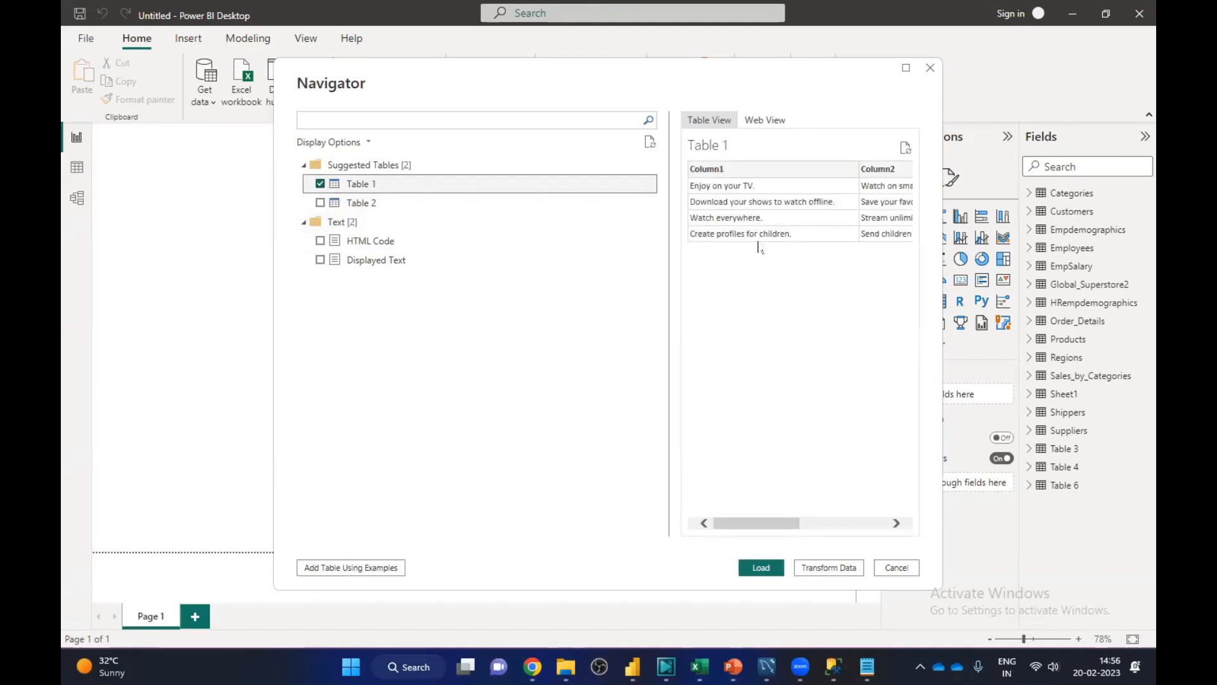
{"action": "left_click_drag", "start_coordinate": [754, 528], "coordinate": [884, 519]}
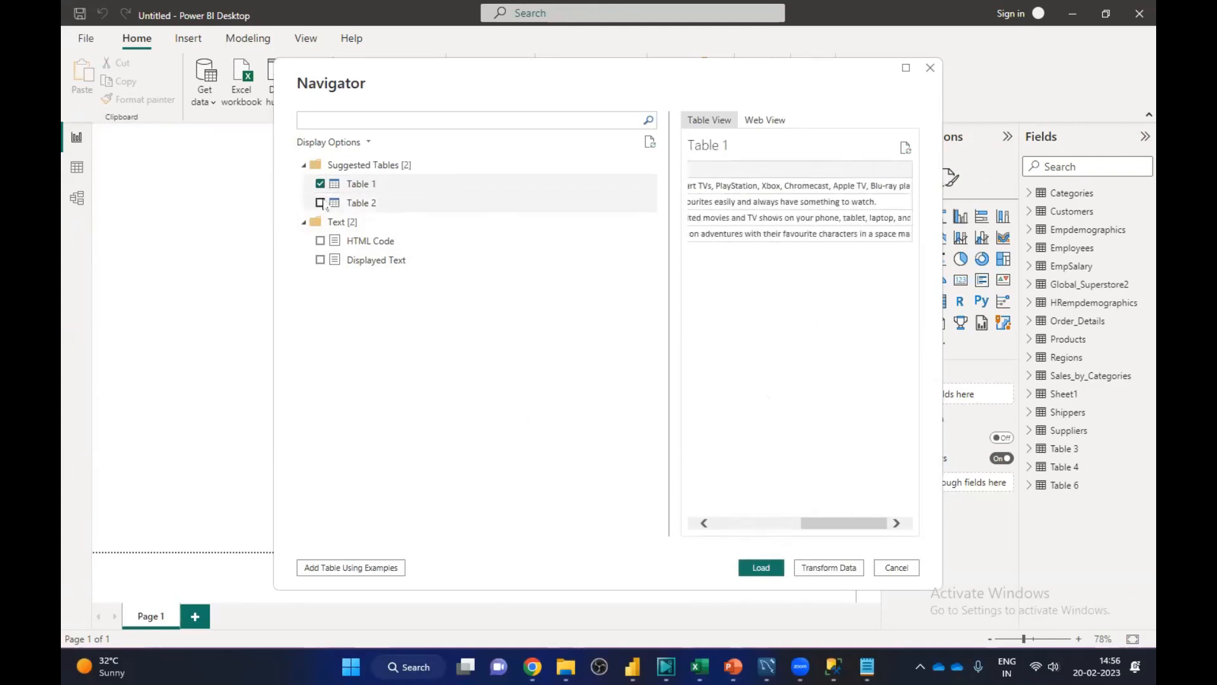
{"action": "left_click", "coordinate": [321, 203]}
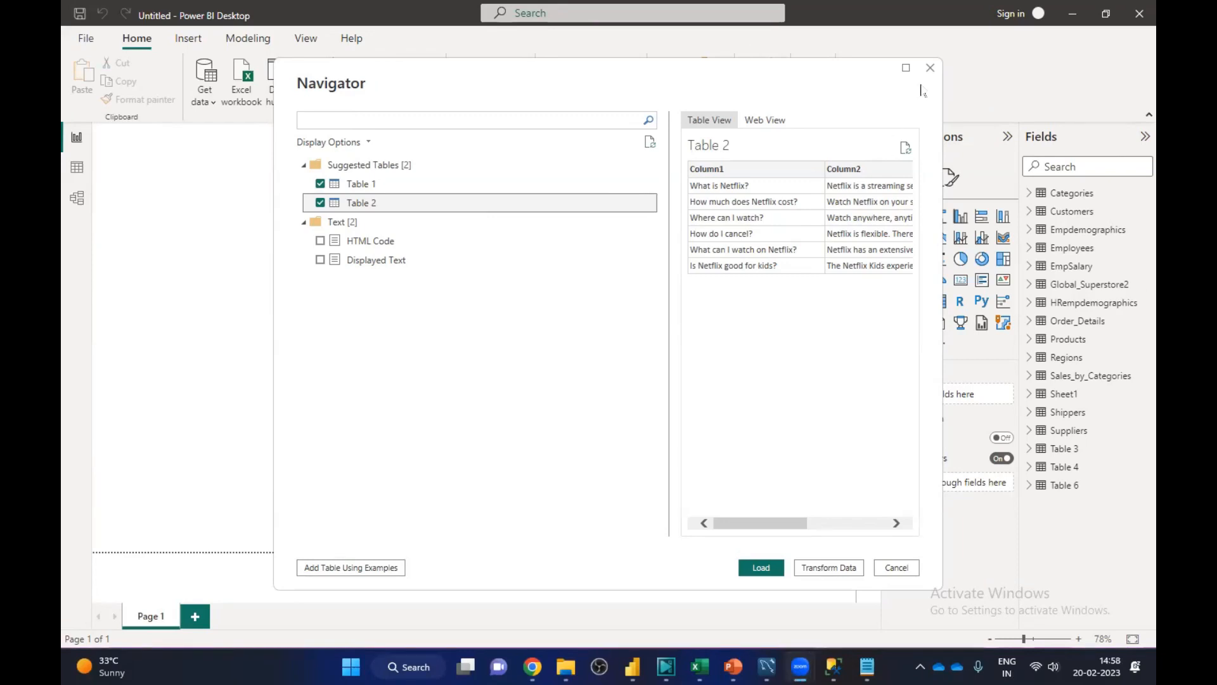
{"action": "left_click", "coordinate": [930, 68]}
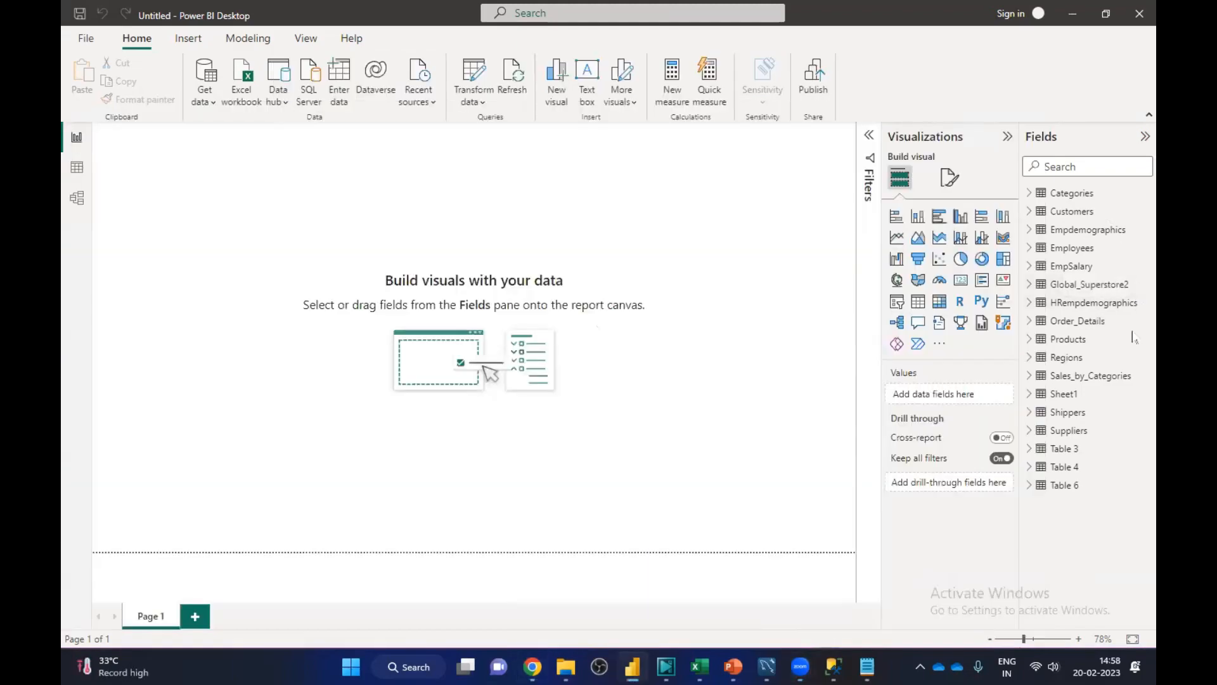
Step: Inspect the rating, review and price rows of Table 4 in the Data view and return to the Report view
{"action": "left_click", "coordinate": [1061, 449]}
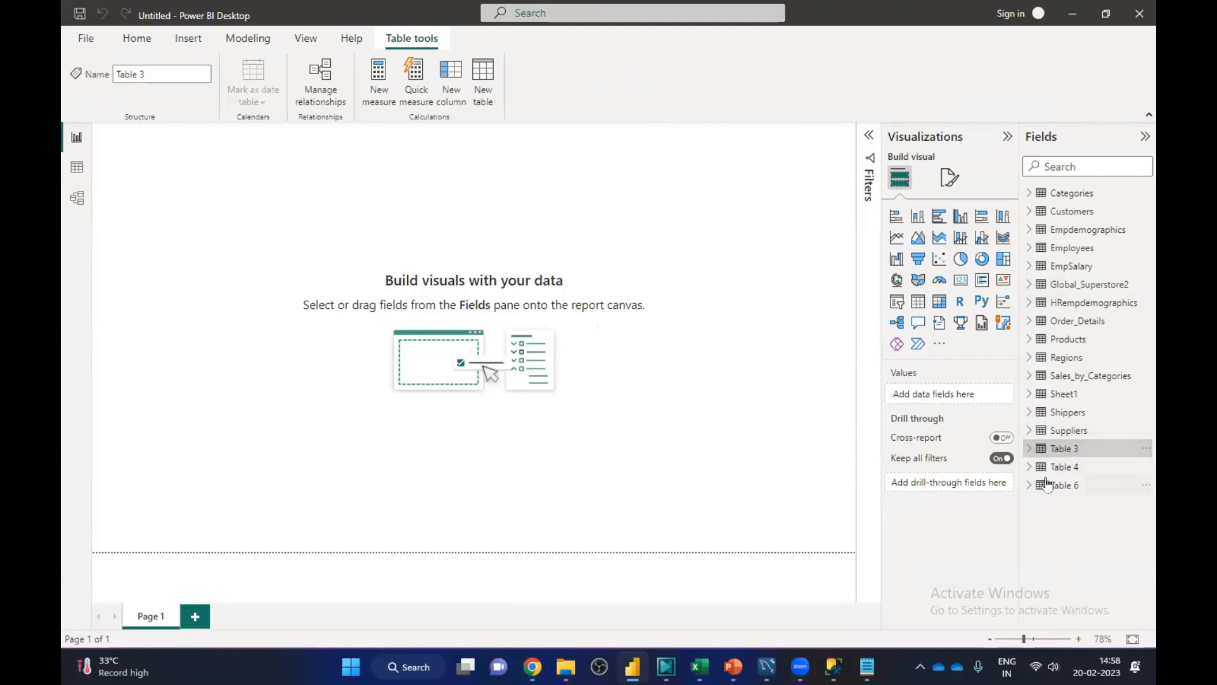
{"action": "left_click", "coordinate": [76, 169]}
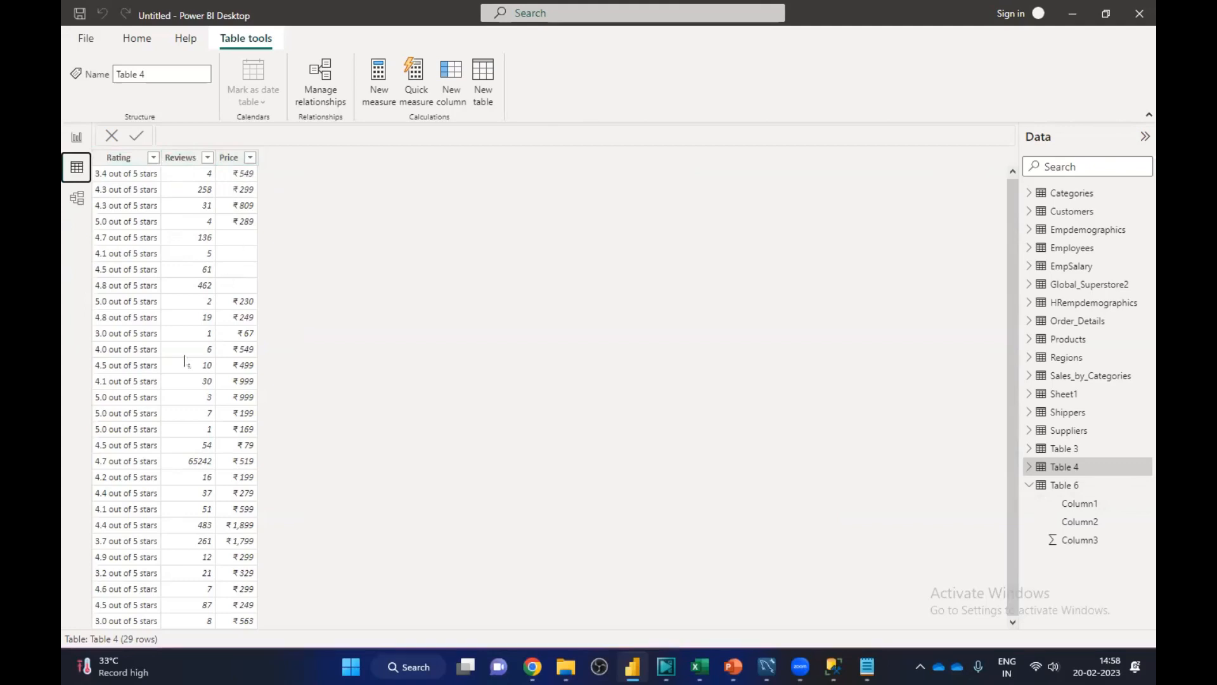
{"action": "scroll", "coordinate": [183, 358], "scroll_direction": "down", "scroll_amount": 1}
{"action": "scroll", "coordinate": [180, 350], "scroll_direction": "up", "scroll_amount": 1}
{"action": "left_click", "coordinate": [76, 139]}
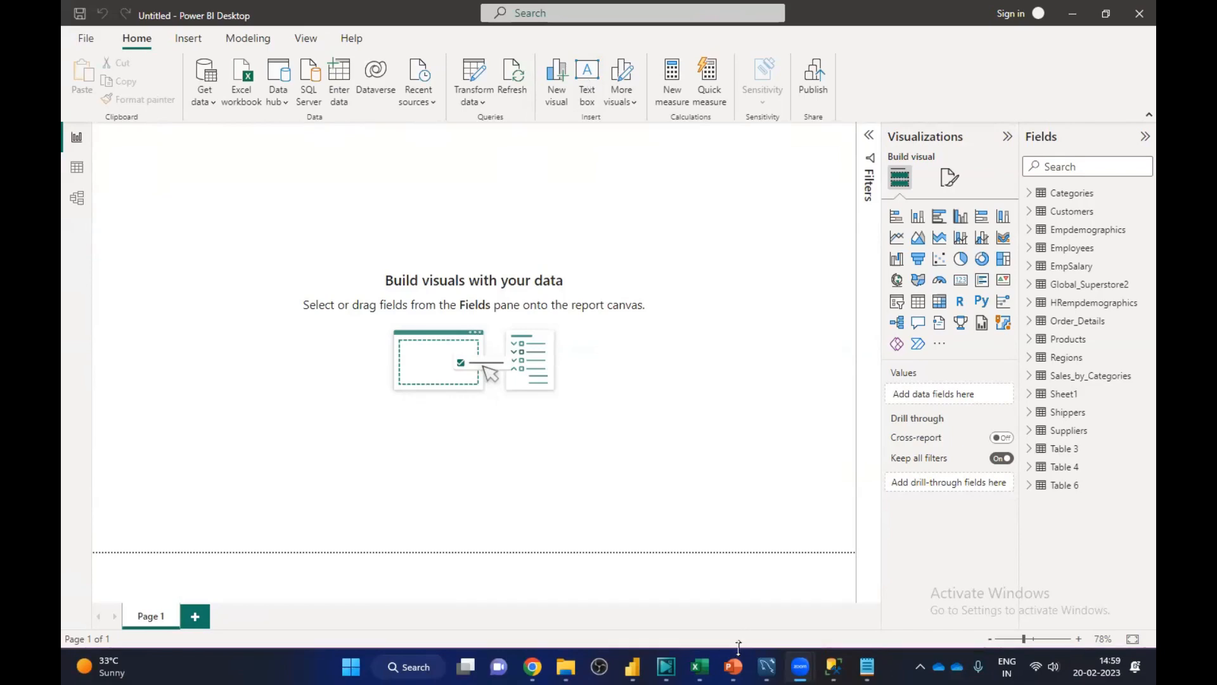
Step: Switch to the Power BI training module workbook in Excel and look through the Domain 2 and Domain 3 topics
{"action": "left_click", "coordinate": [699, 666]}
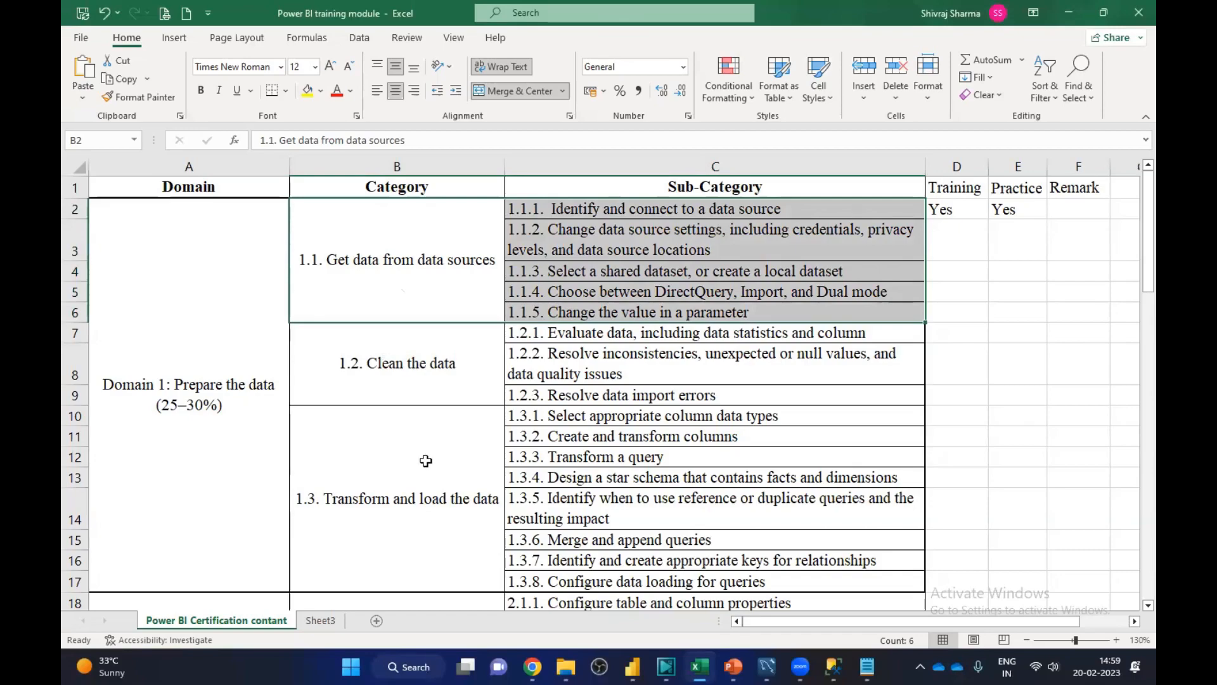
{"action": "scroll", "coordinate": [425, 461], "scroll_direction": "down", "scroll_amount": 4}
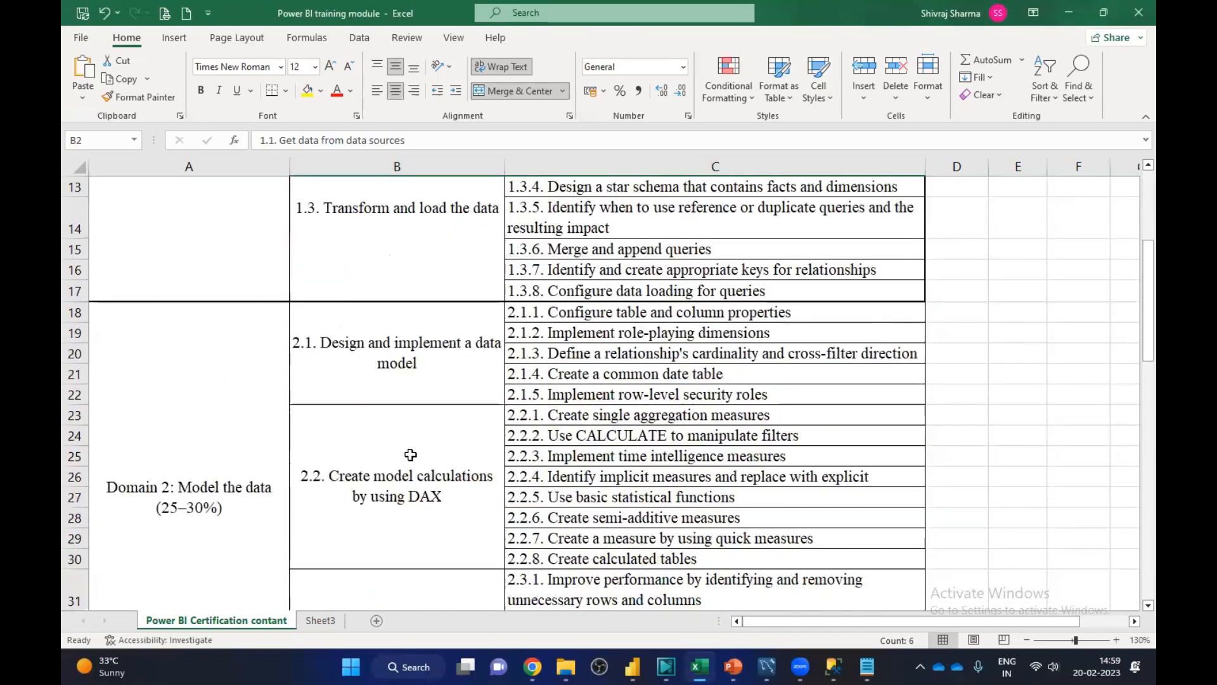
{"action": "left_click", "coordinate": [188, 461]}
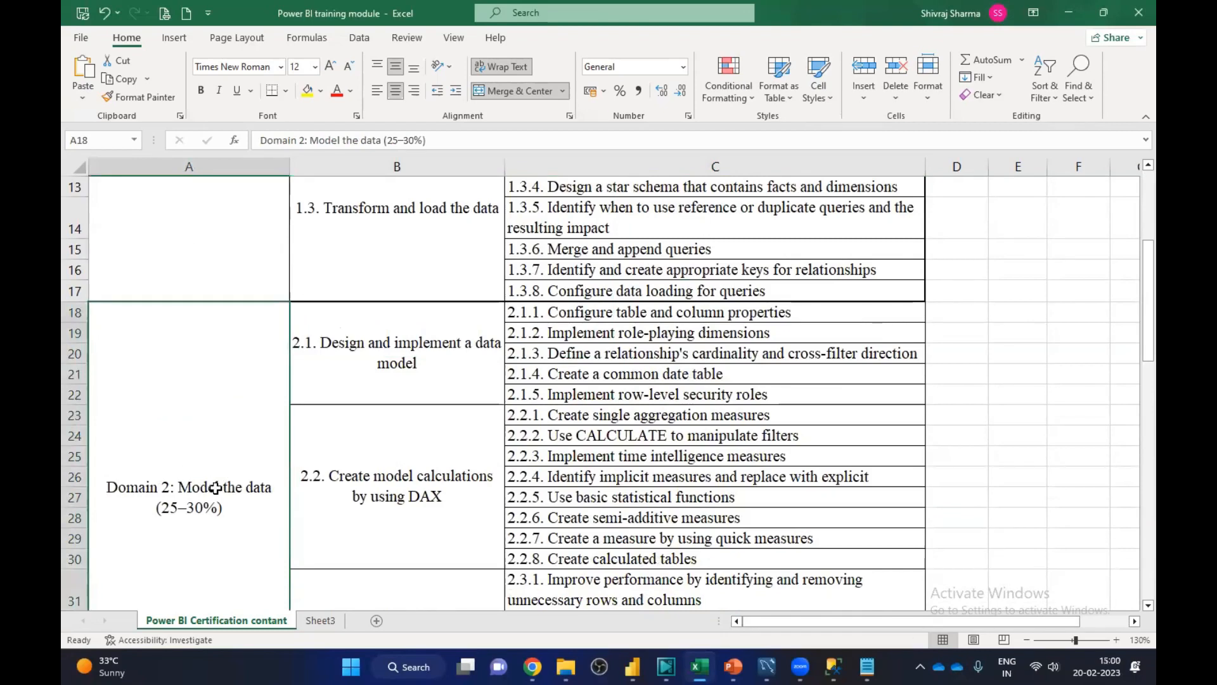
{"action": "left_click", "coordinate": [423, 515]}
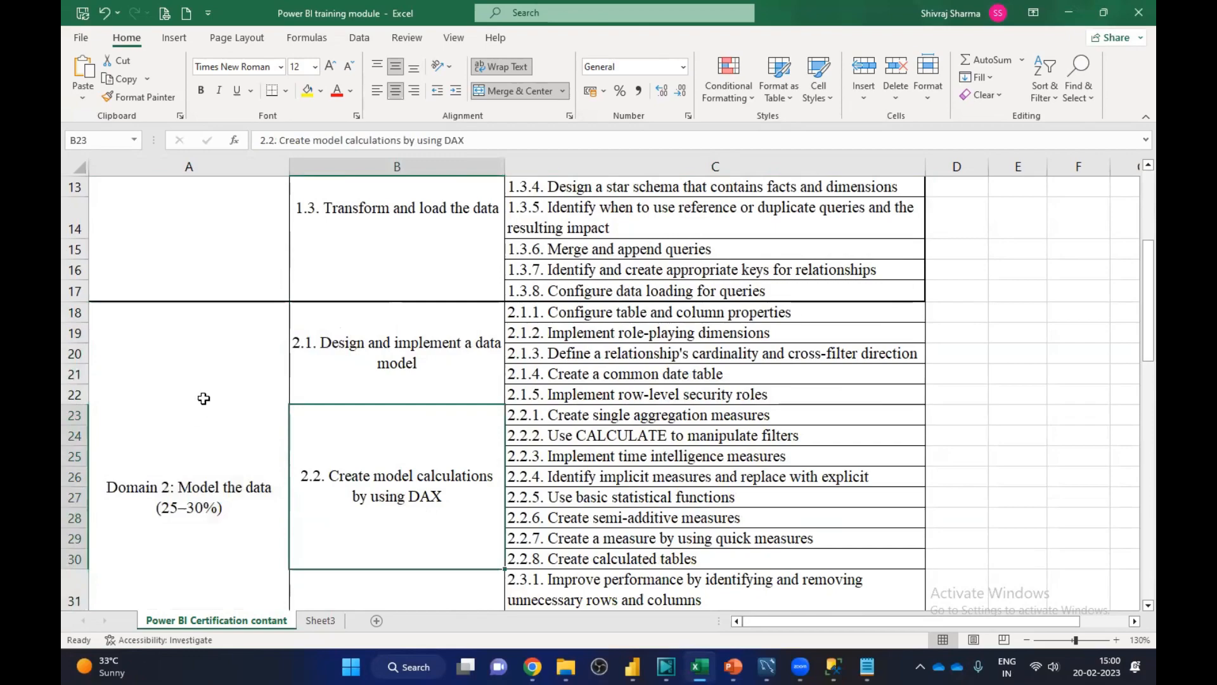
{"action": "scroll", "coordinate": [203, 400], "scroll_direction": "down", "scroll_amount": 6}
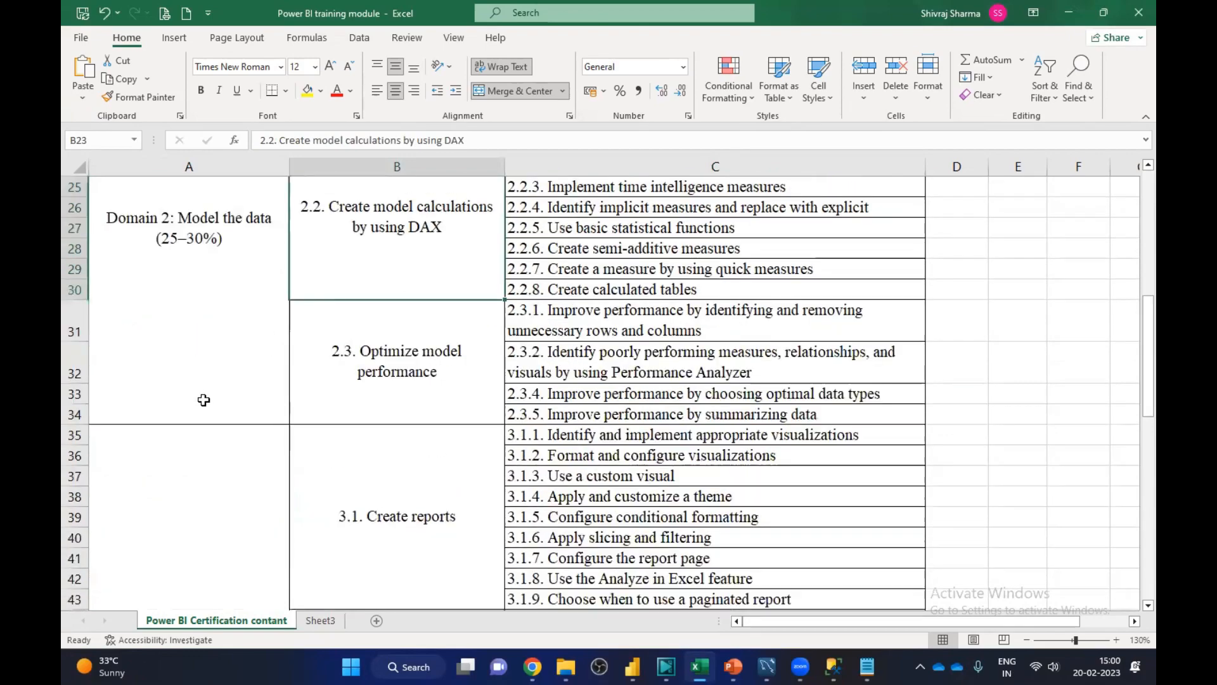
{"action": "scroll", "coordinate": [201, 429], "scroll_direction": "down", "scroll_amount": 2}
{"action": "left_click", "coordinate": [198, 433]}
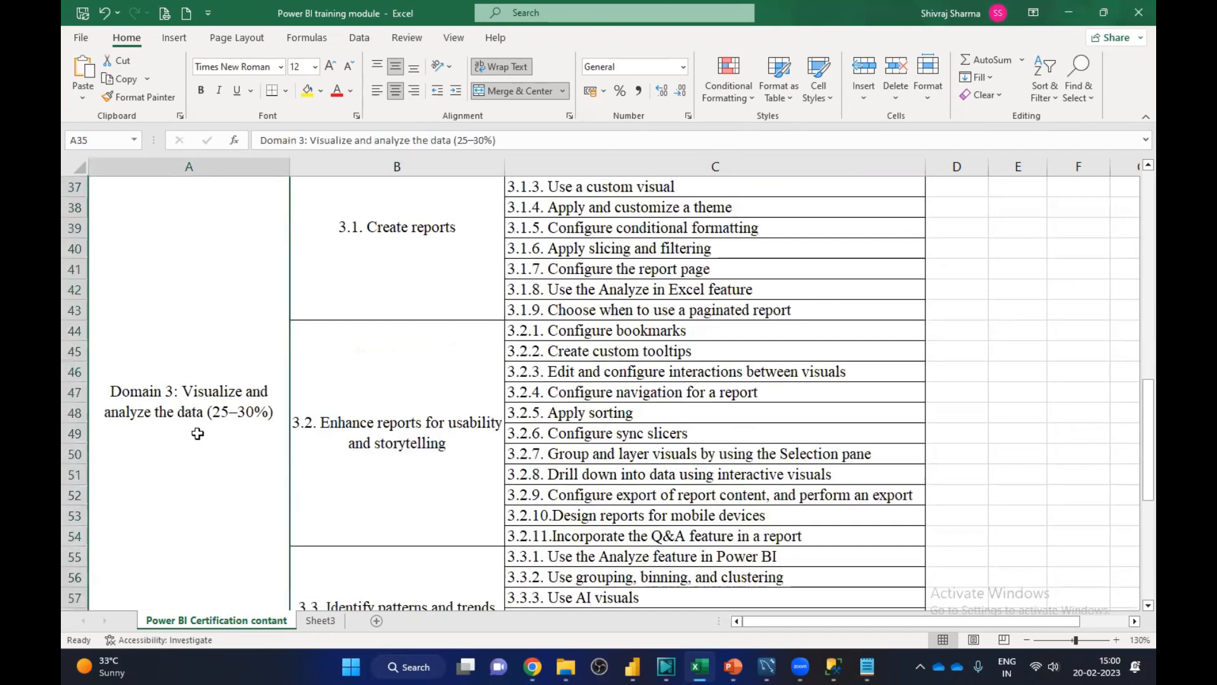
{"action": "left_click_drag", "start_coordinate": [181, 459], "coordinate": [636, 460]}
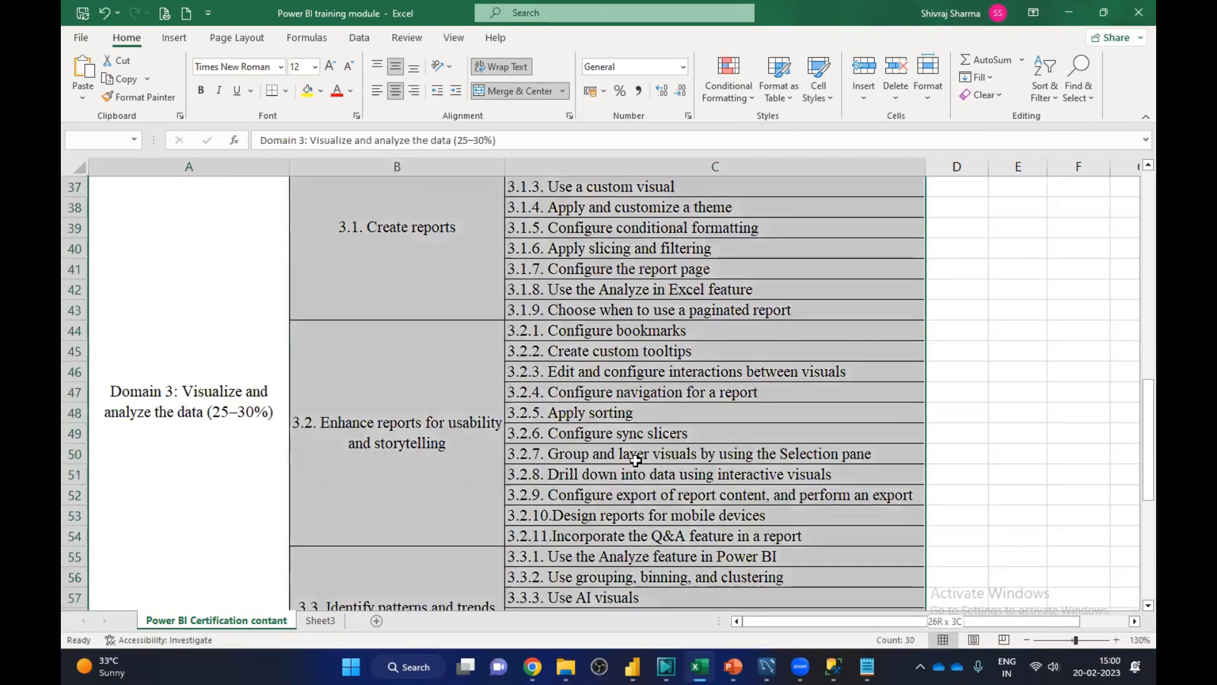
Step: Look through the remaining topics down to Domain 4, go back to the list's beginning, and return to Power BI Desktop
{"action": "scroll", "coordinate": [357, 449], "scroll_direction": "up", "scroll_amount": 1}
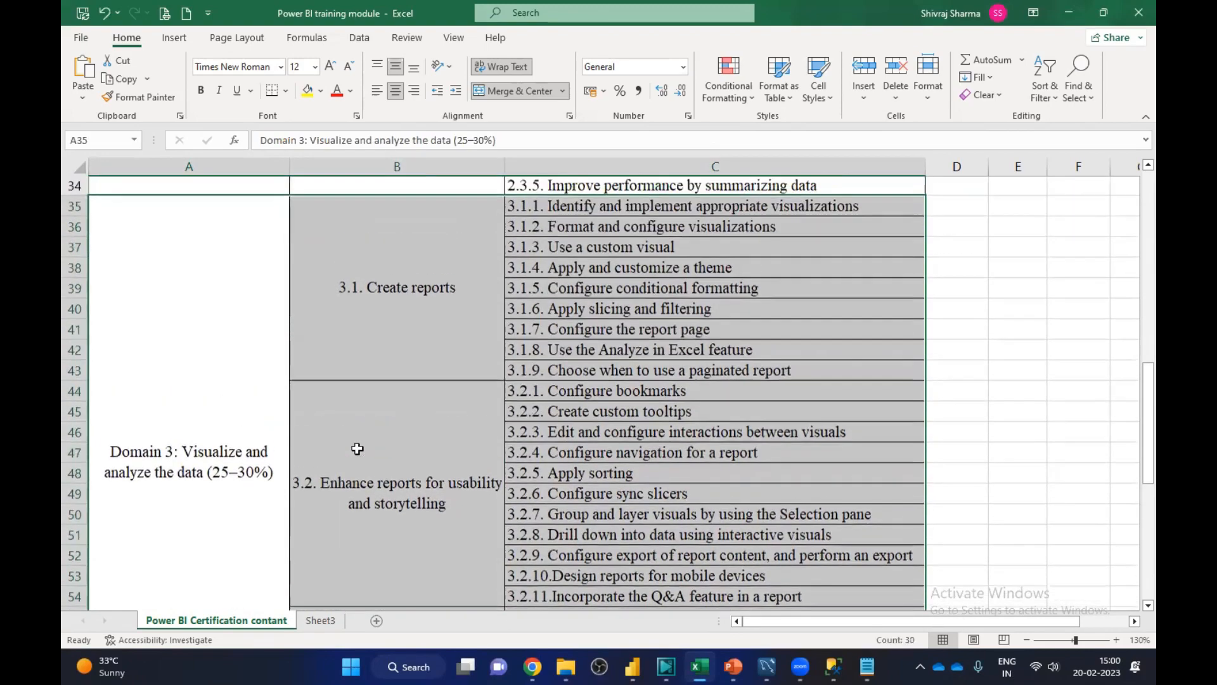
{"action": "scroll", "coordinate": [357, 449], "scroll_direction": "up", "scroll_amount": 4}
{"action": "scroll", "coordinate": [359, 447], "scroll_direction": "down", "scroll_amount": 9}
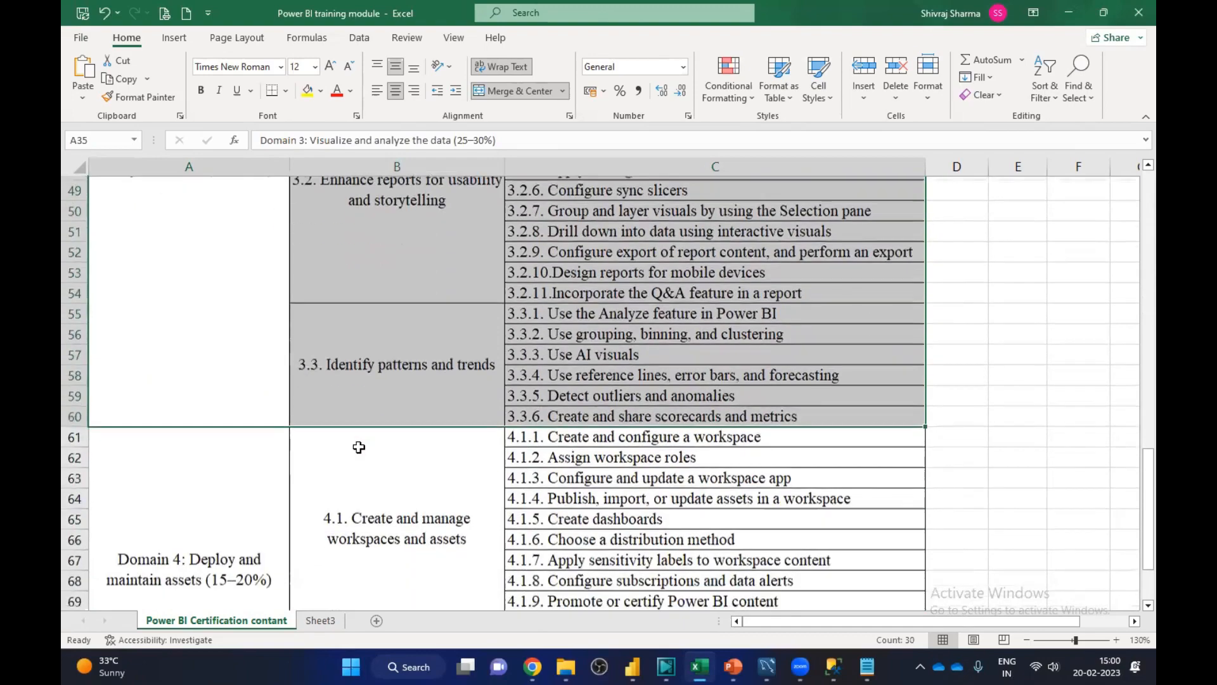
{"action": "scroll", "coordinate": [359, 448], "scroll_direction": "down", "scroll_amount": 2}
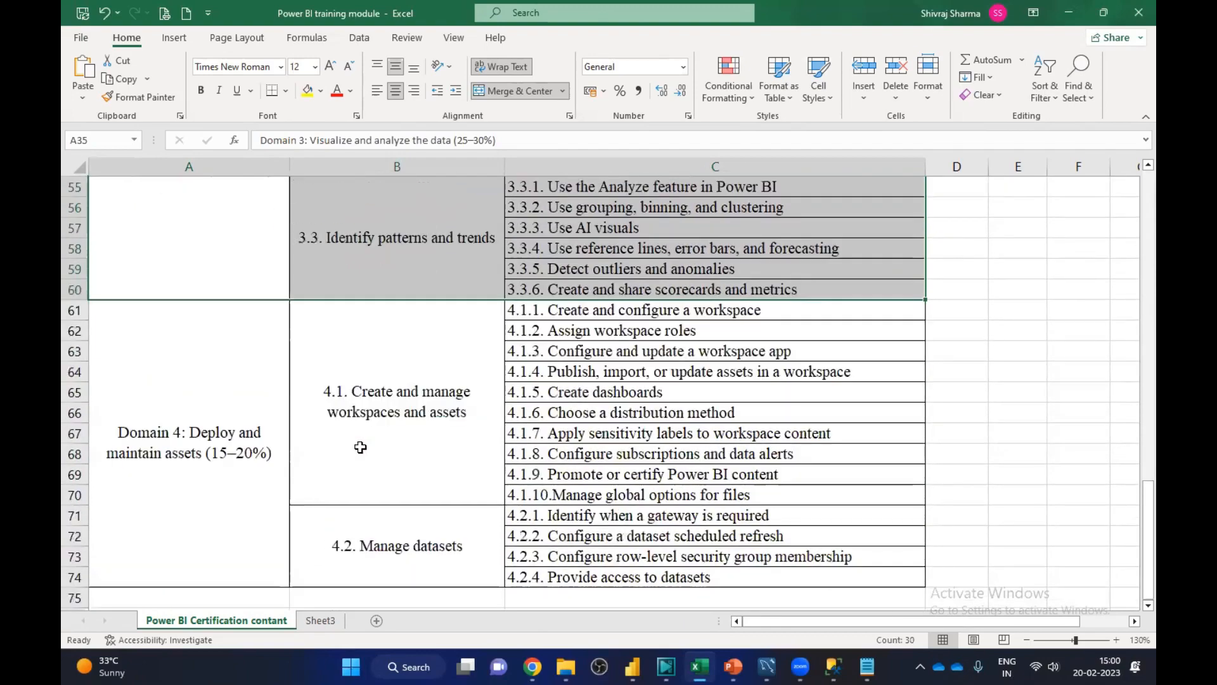
{"action": "scroll", "coordinate": [360, 448], "scroll_direction": "up", "scroll_amount": 15}
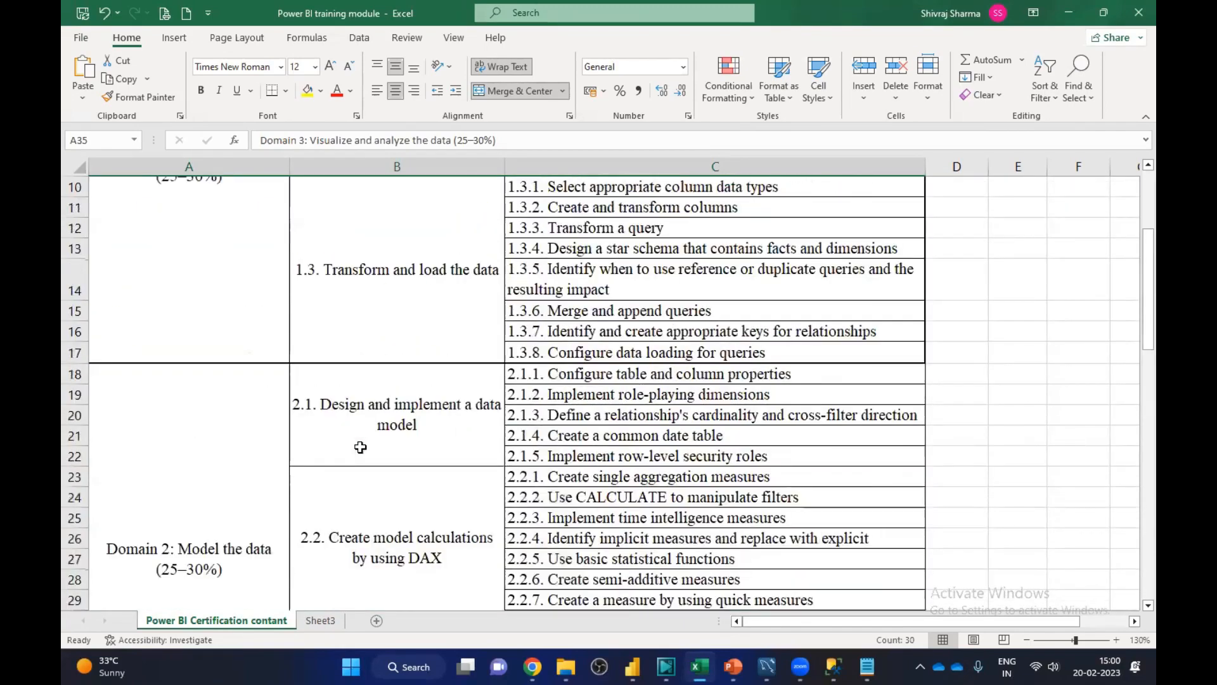
{"action": "scroll", "coordinate": [360, 448], "scroll_direction": "up", "scroll_amount": 3}
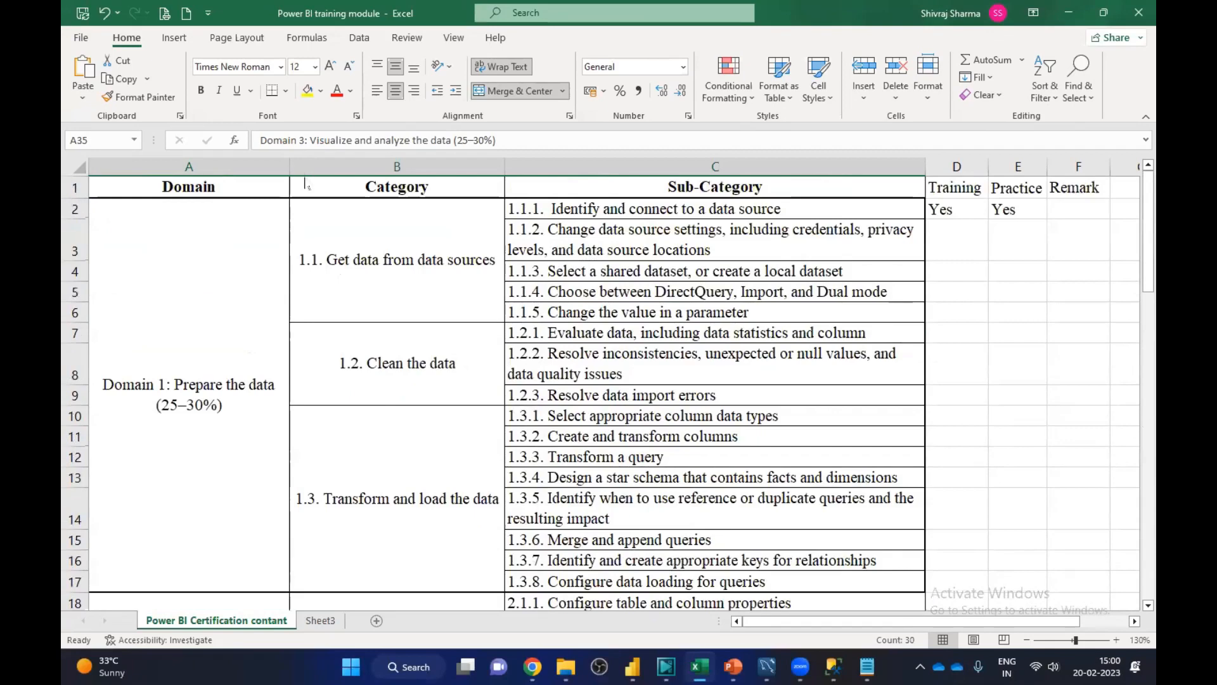
{"action": "left_click", "coordinate": [1069, 12]}
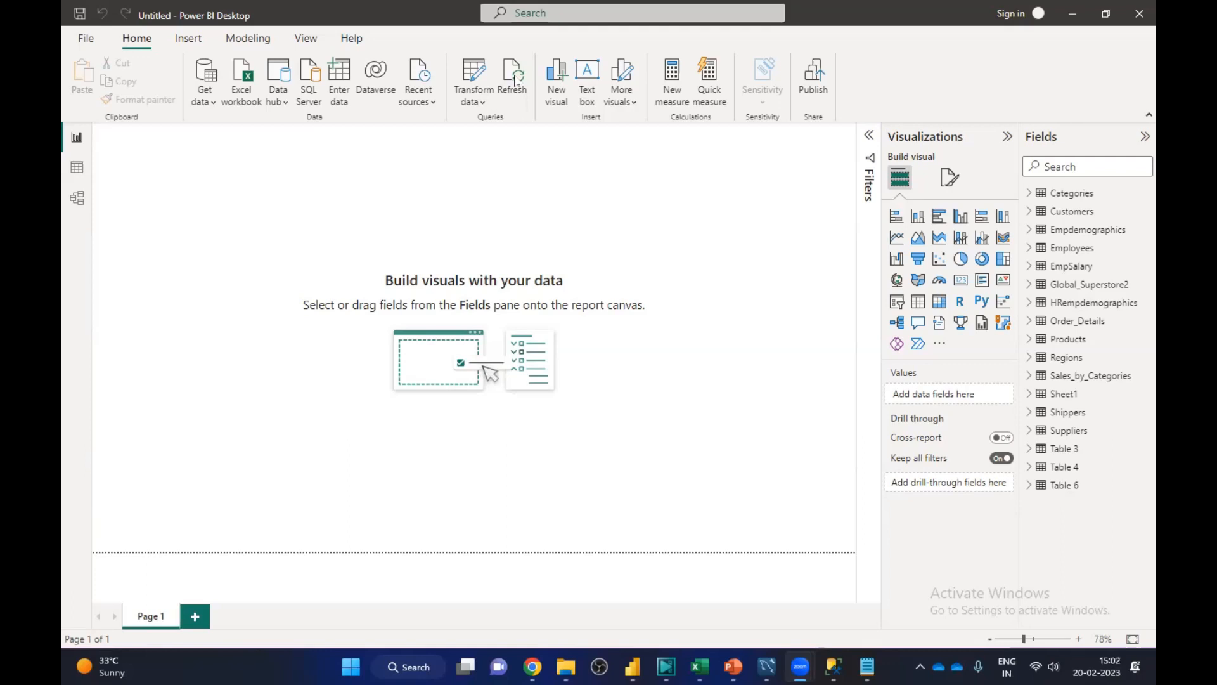
Step: Switch back to Excel and review the Domain 1 categories and sub-categories 1.1.1 to 1.1.5
{"action": "left_click", "coordinate": [699, 667]}
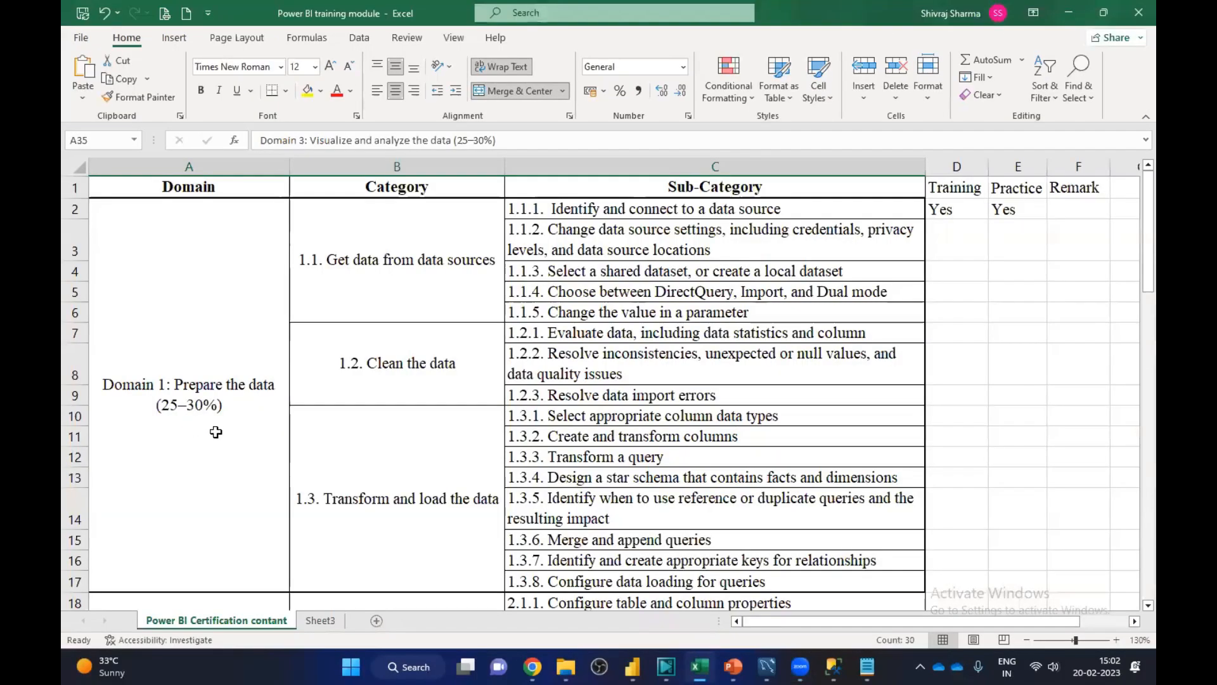
{"action": "left_click", "coordinate": [215, 432]}
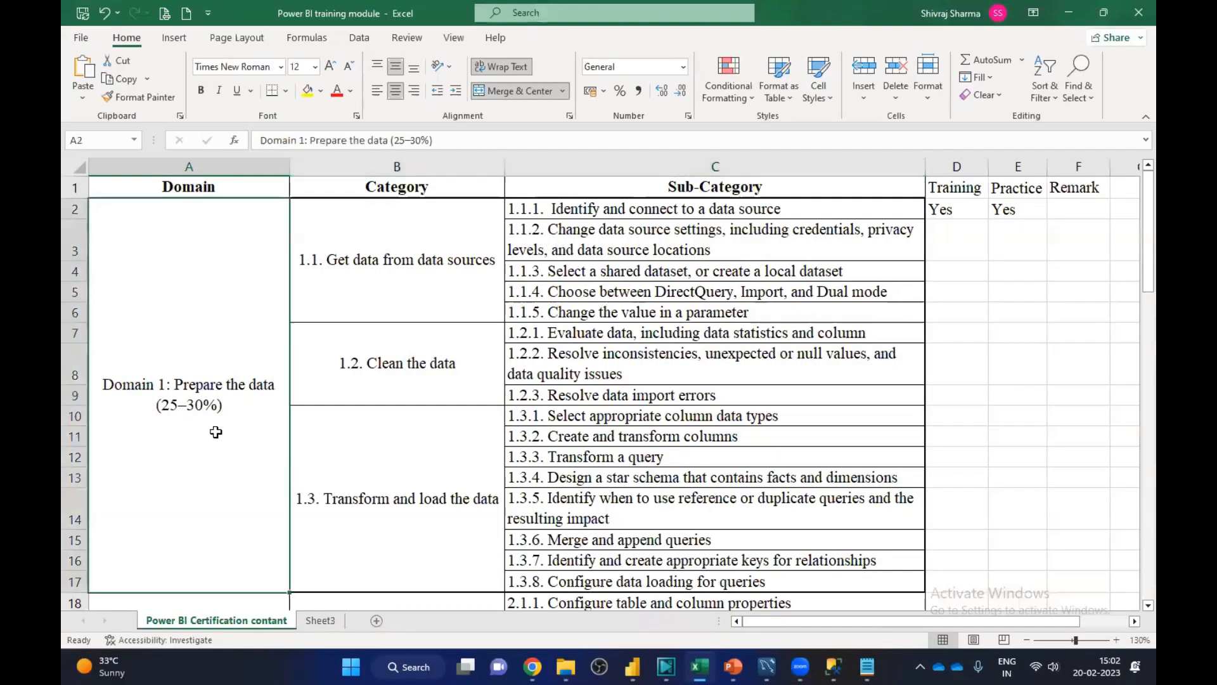
{"action": "left_click", "coordinate": [437, 394]}
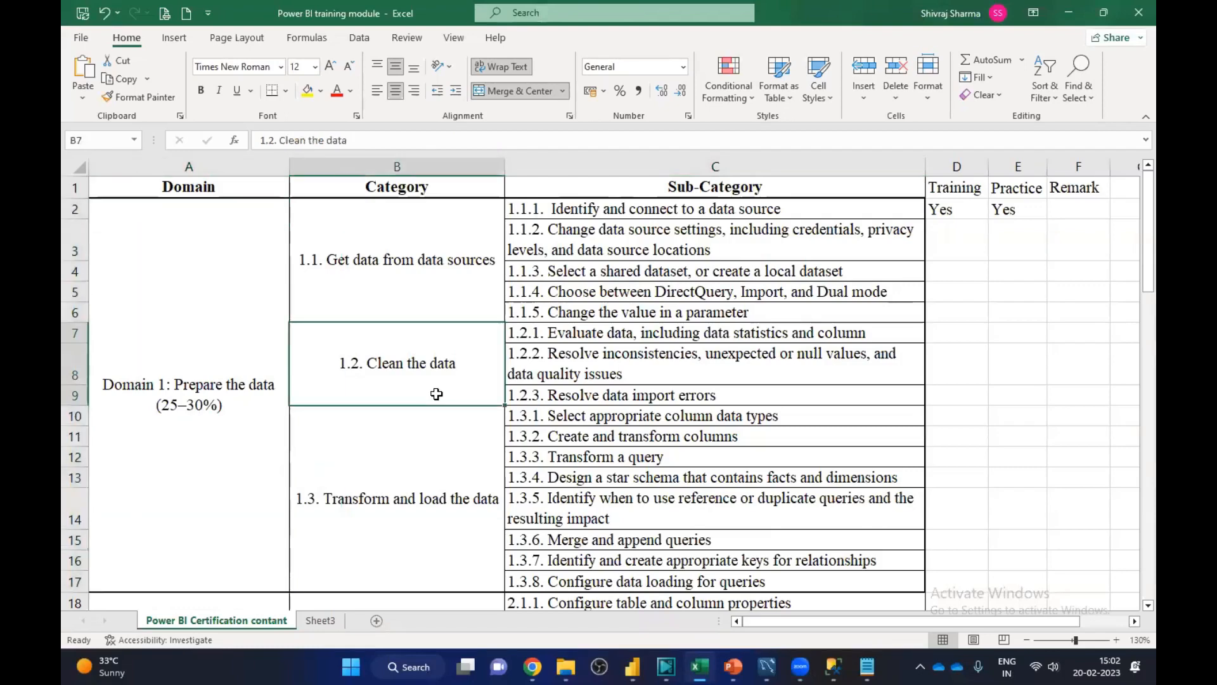
{"action": "left_click_drag", "start_coordinate": [546, 205], "coordinate": [544, 311]}
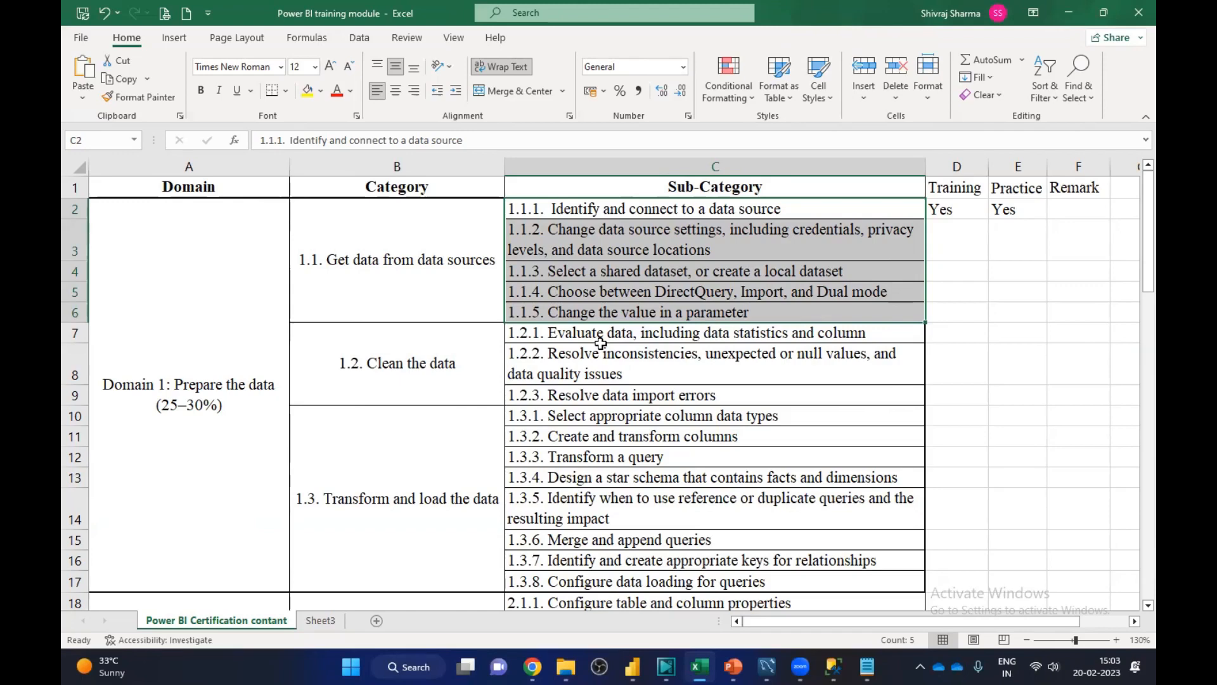
{"action": "left_click", "coordinate": [1133, 152]}
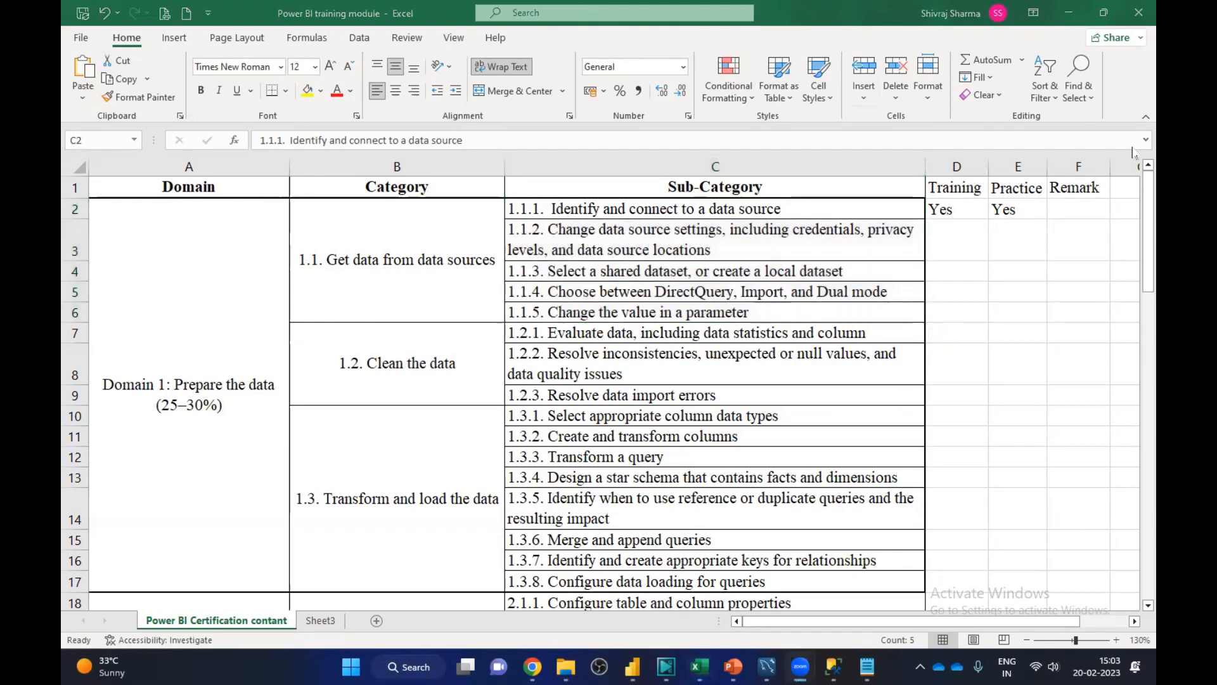
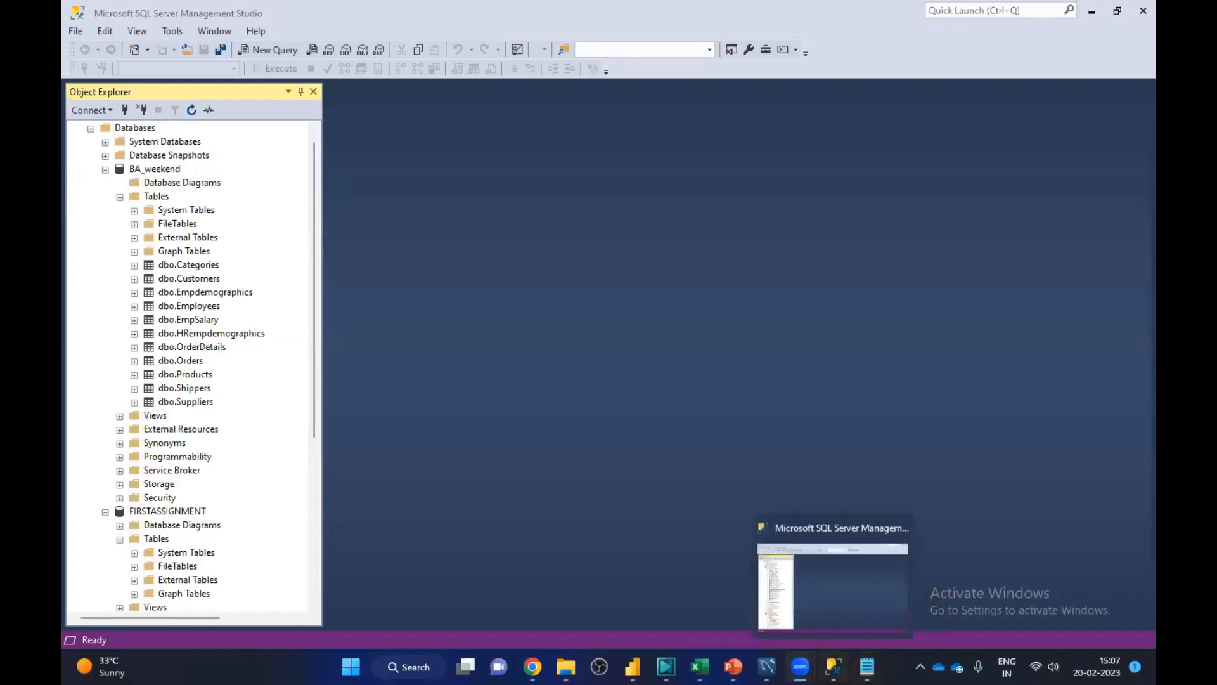
Step: Switch to SQL Server Management Studio and inspect the columns, keys, indexes and statistics of dbo.Categories in the BA_weekend database
{"action": "left_click", "coordinate": [832, 586]}
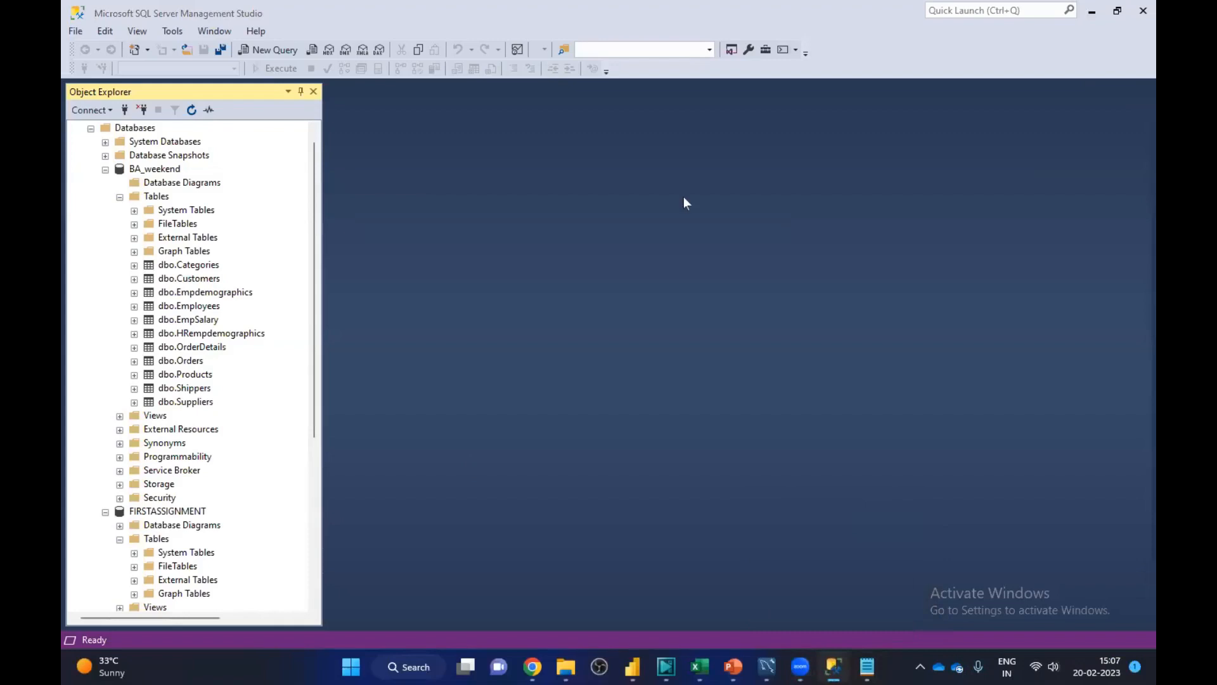
{"action": "left_click", "coordinate": [134, 266]}
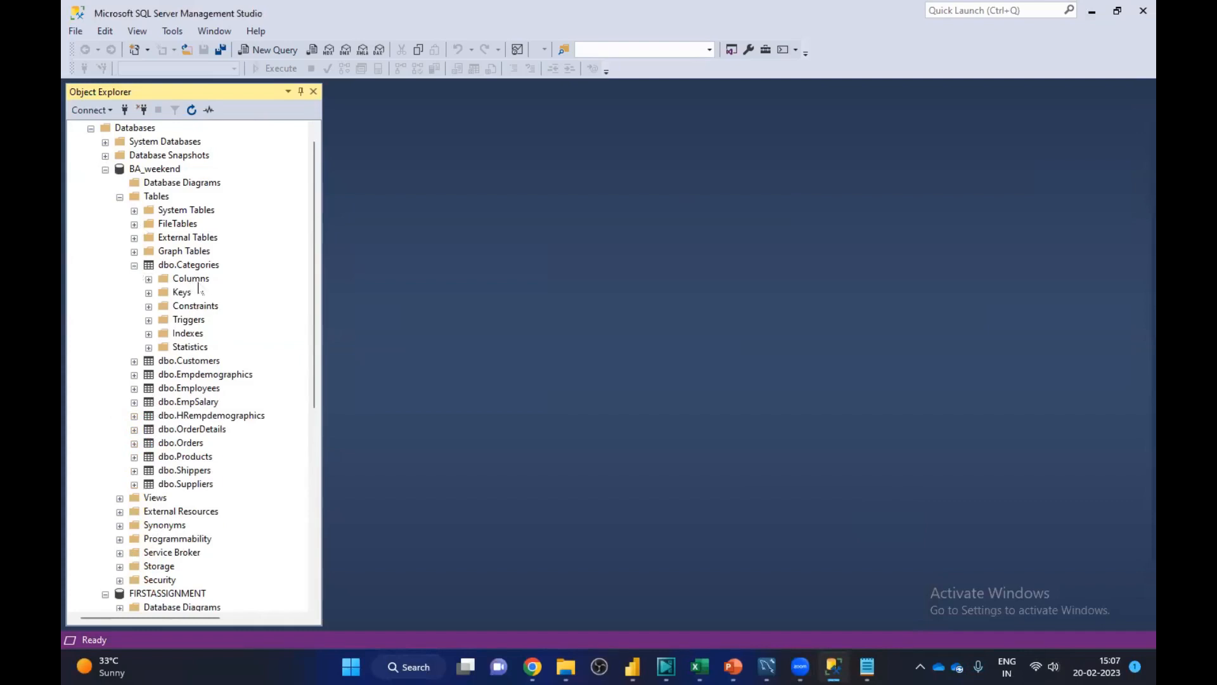
{"action": "left_click", "coordinate": [149, 281]}
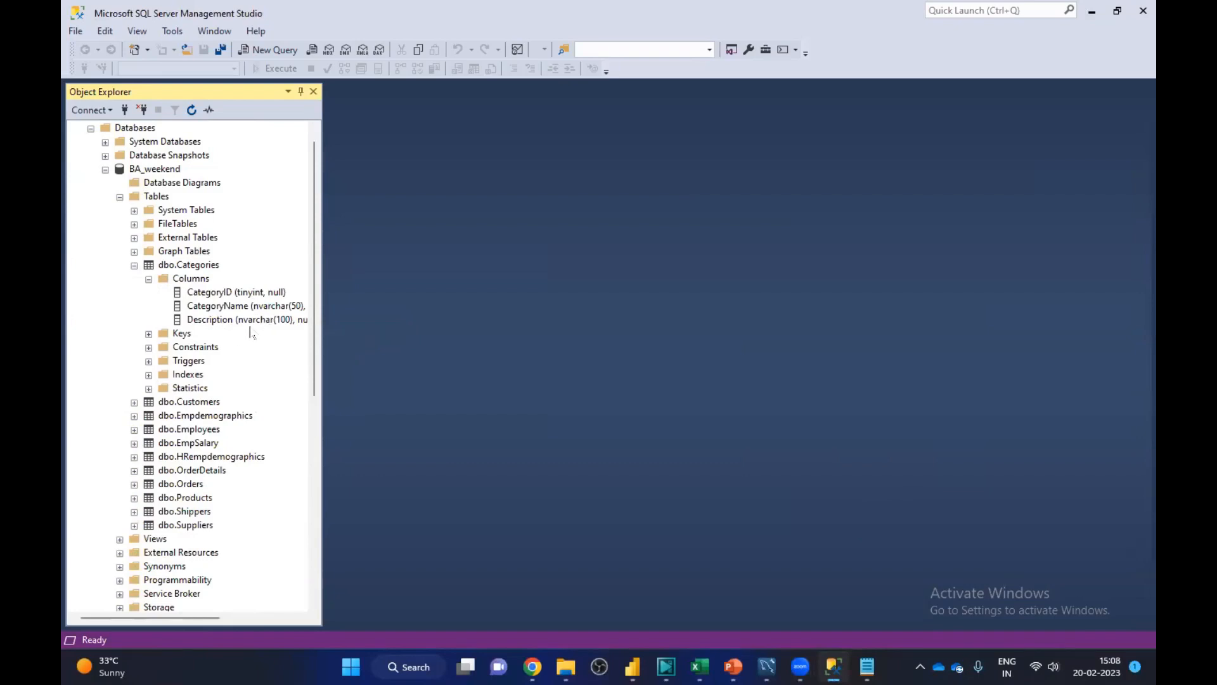
{"action": "left_click", "coordinate": [148, 335]}
{"action": "left_click", "coordinate": [148, 374]}
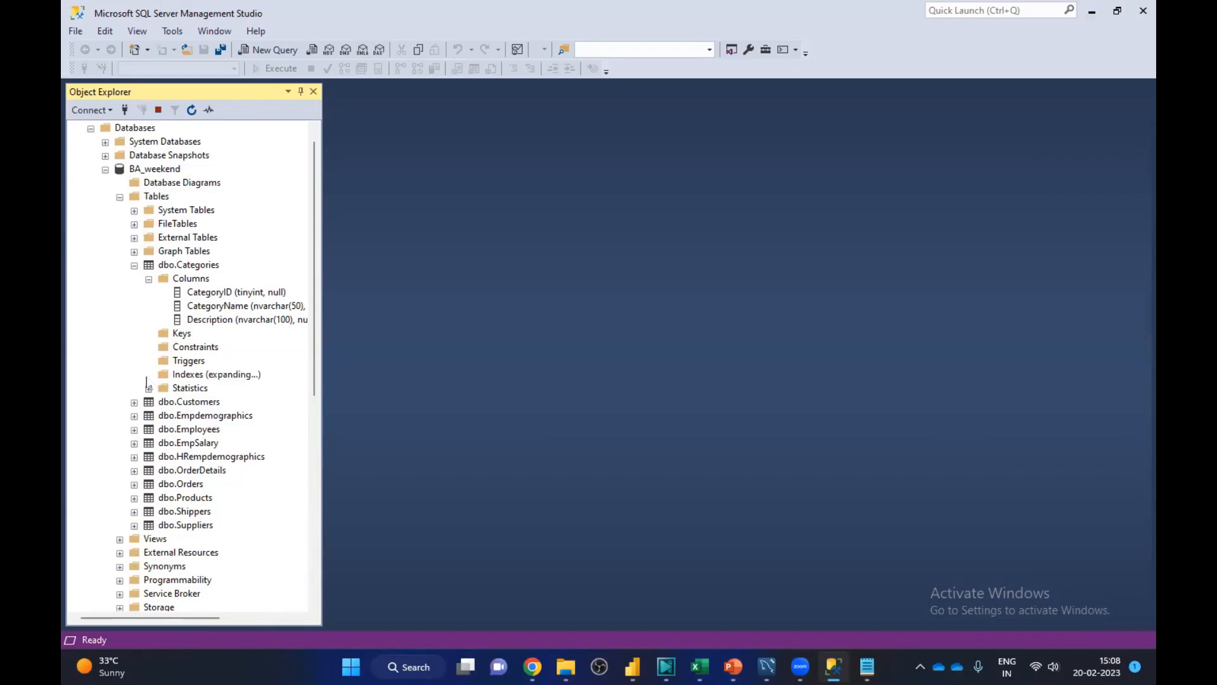
{"action": "left_click", "coordinate": [148, 388]}
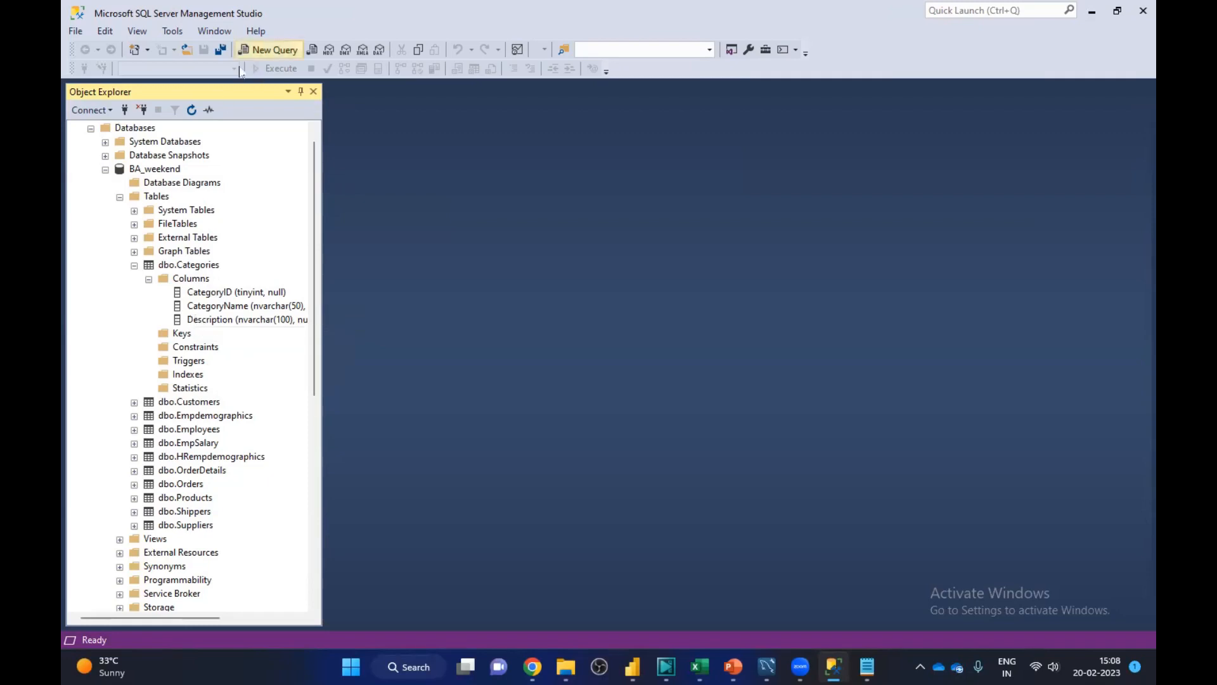
Step: Create a new query, enlarge its text to 285 %, and set BA_weekend as its database
{"action": "left_click", "coordinate": [270, 50]}
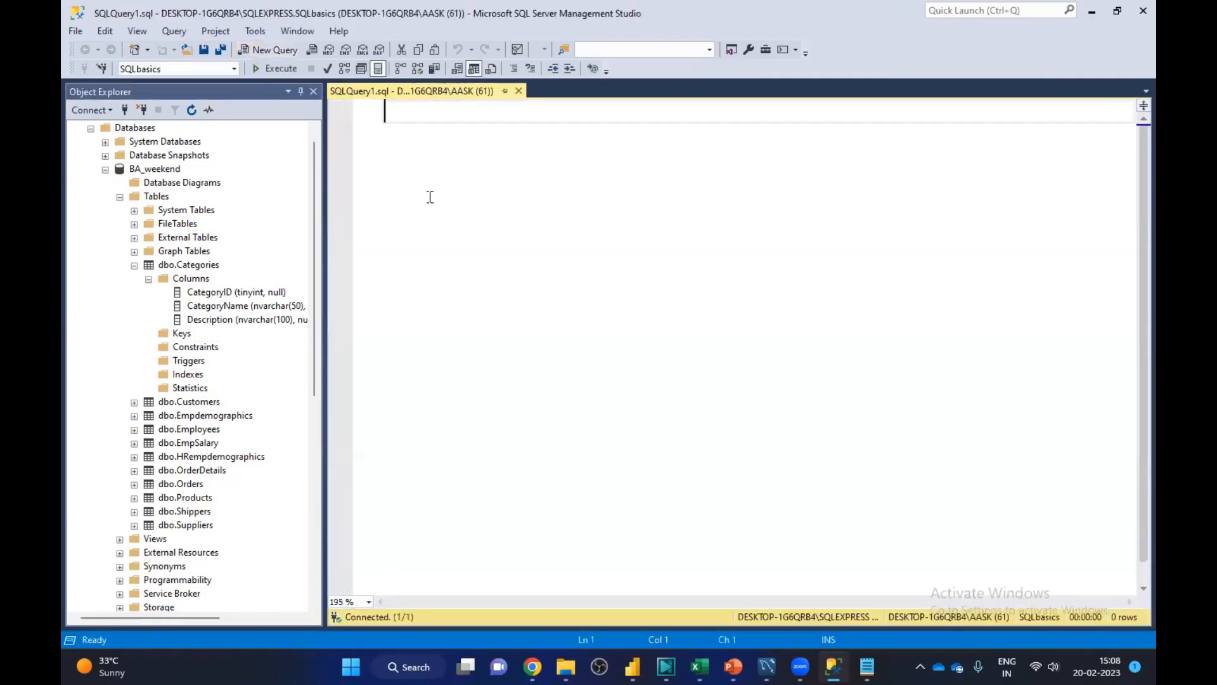
{"action": "scroll", "coordinate": [430, 196], "scroll_direction": "up", "scroll_amount": 8}
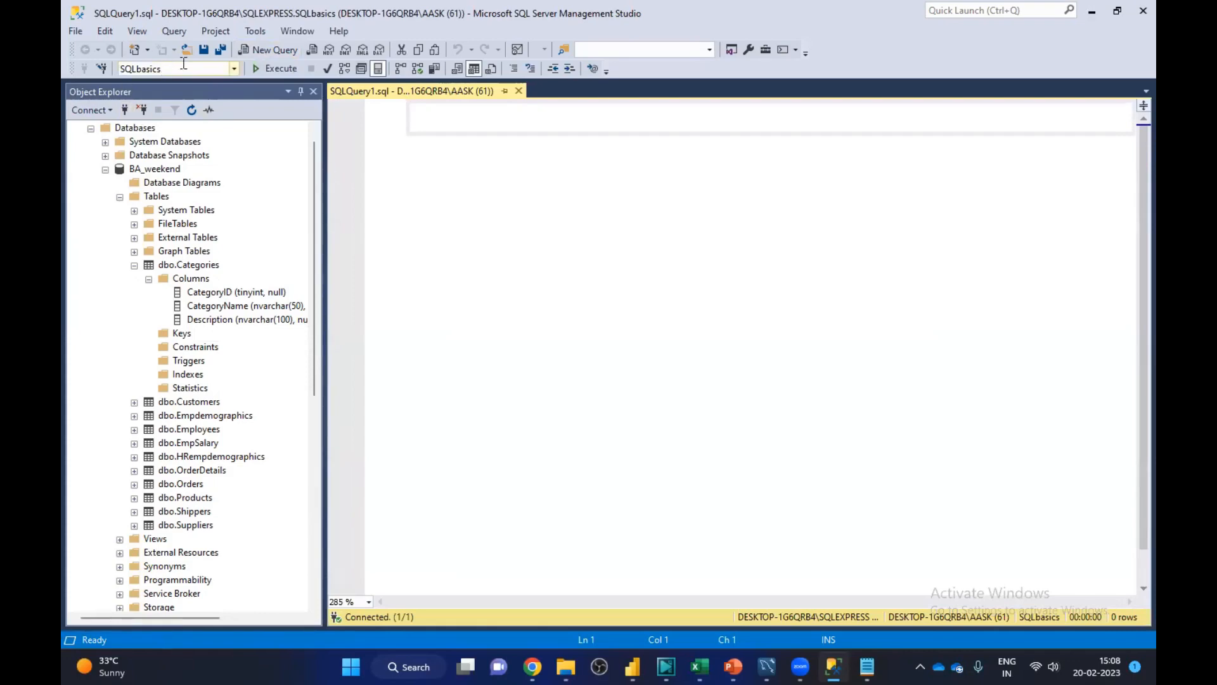
{"action": "left_click", "coordinate": [234, 67]}
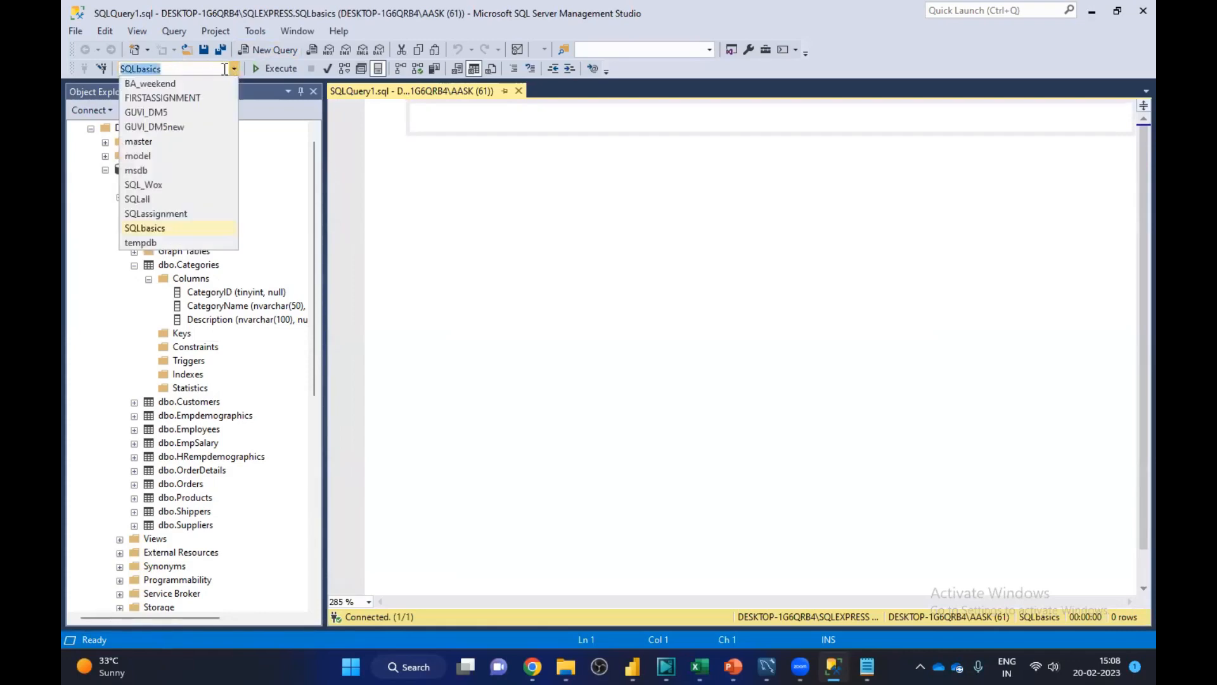
{"action": "left_click", "coordinate": [171, 81]}
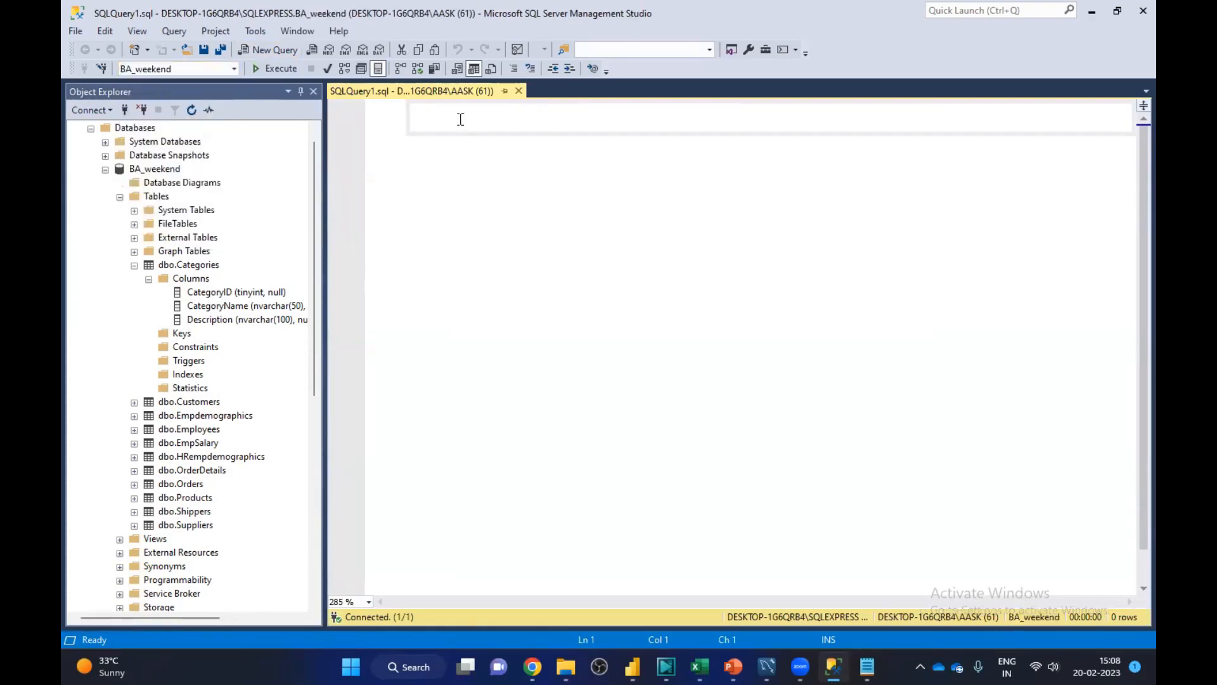
Step: Write the query "select* from BA_weekend;" and try to execute it
{"action": "left_click", "coordinate": [461, 119]}
{"action": "type", "text": "select*"}
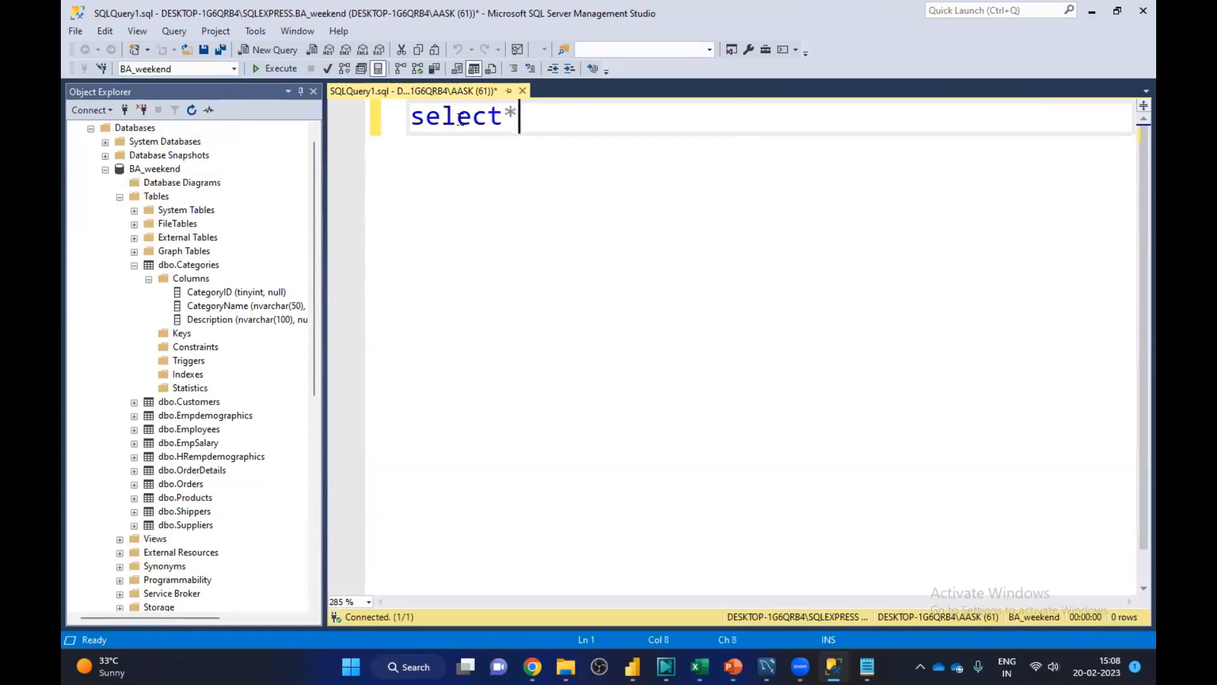
{"action": "type", "text": " from "}
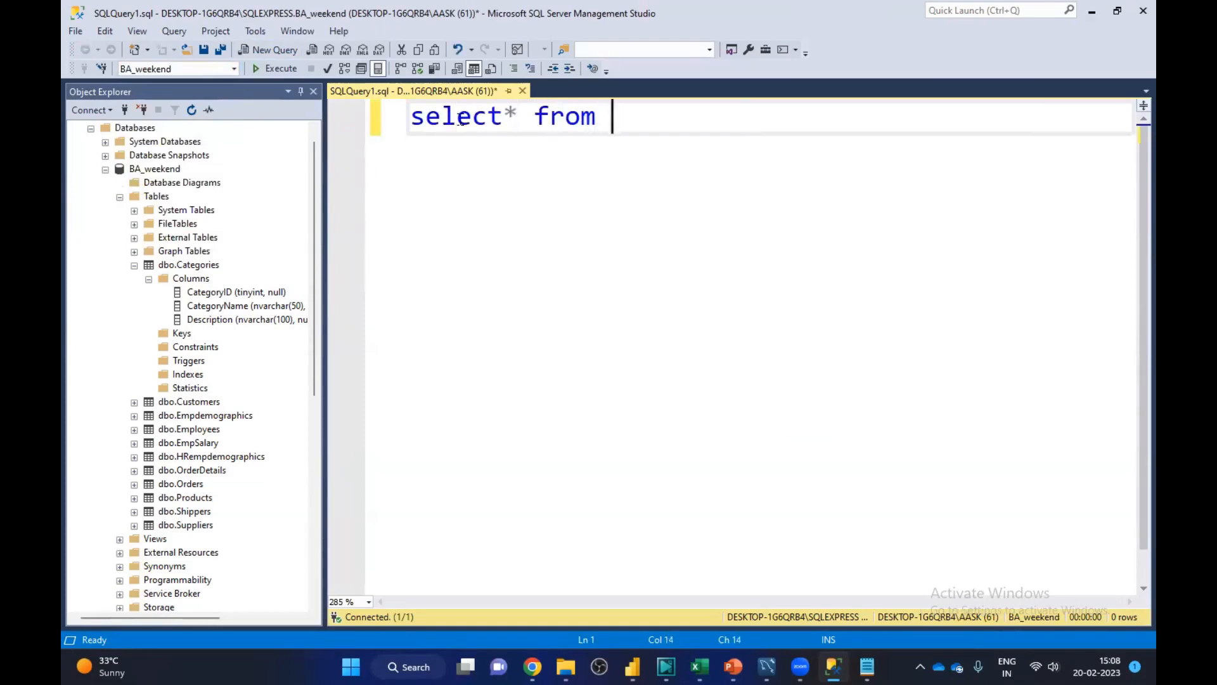
{"action": "type", "text": "BA_weekend"}
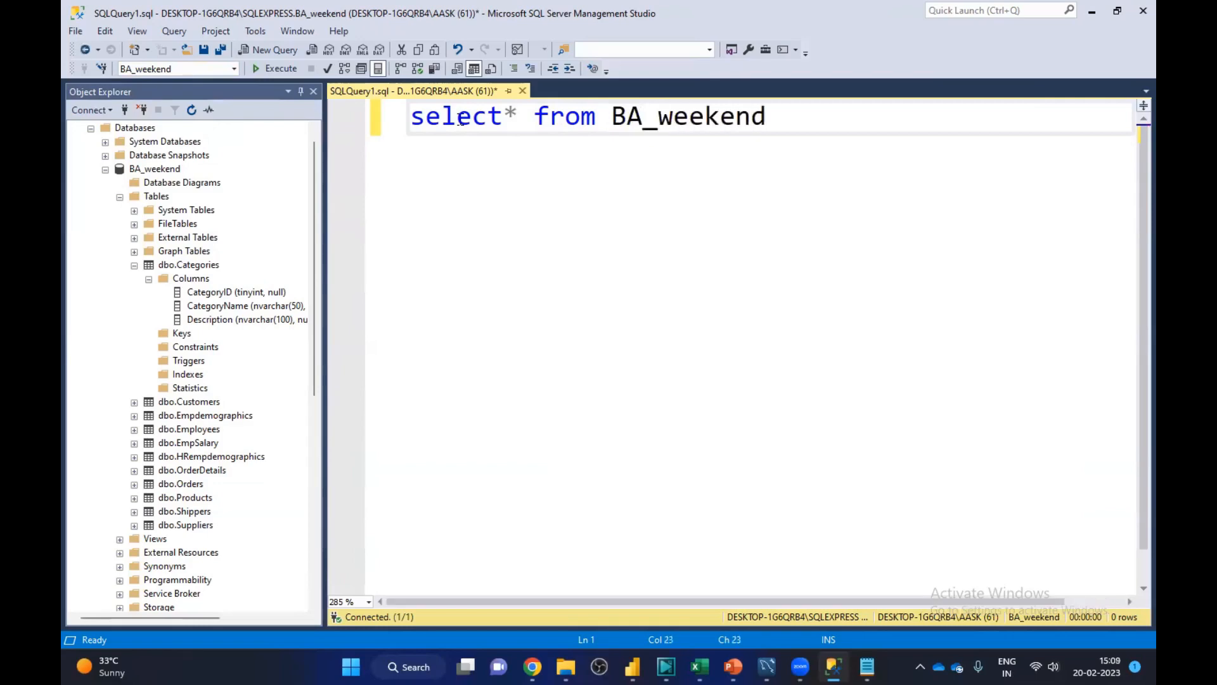
{"action": "type", "text": ";"}
{"action": "left_click_drag", "start_coordinate": [612, 117], "coordinate": [766, 117]}
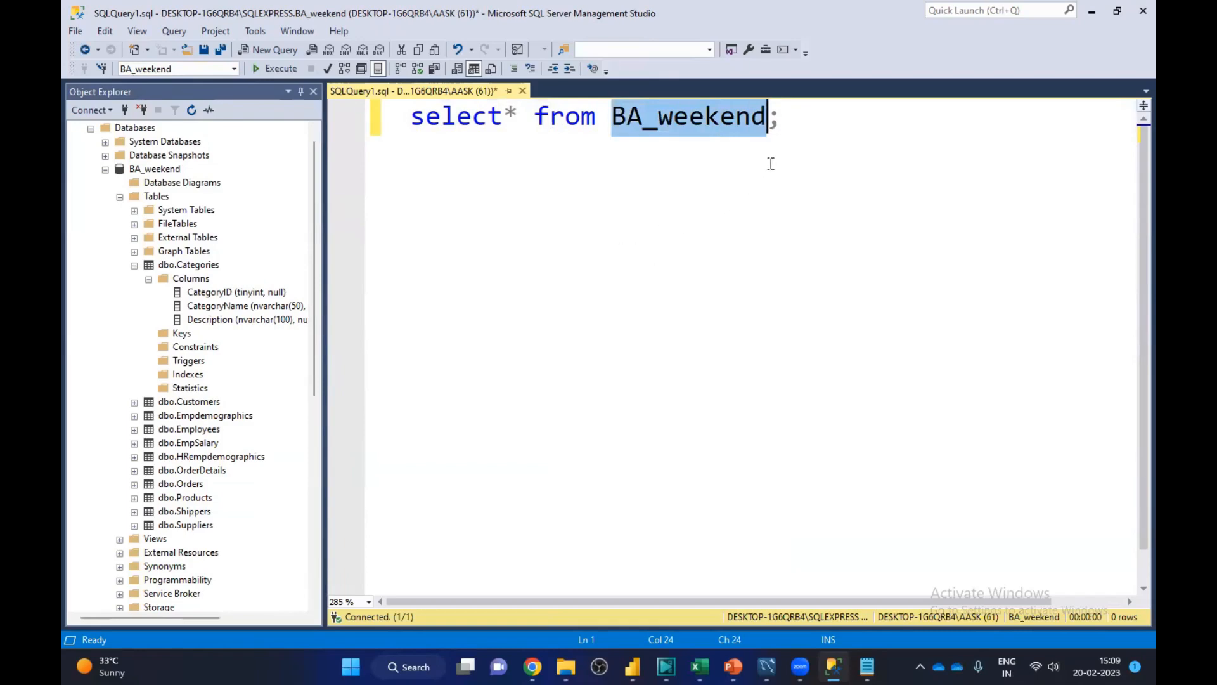
{"action": "left_click_drag", "start_coordinate": [781, 117], "coordinate": [411, 118]}
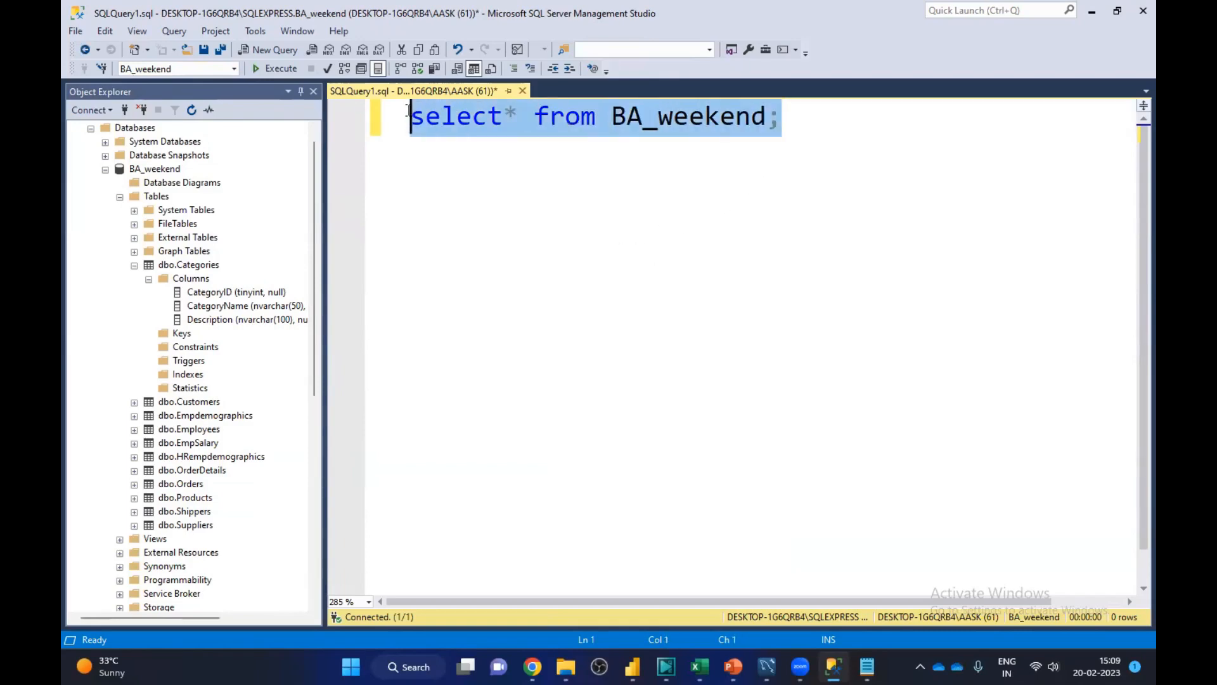
{"action": "left_click", "coordinate": [256, 69]}
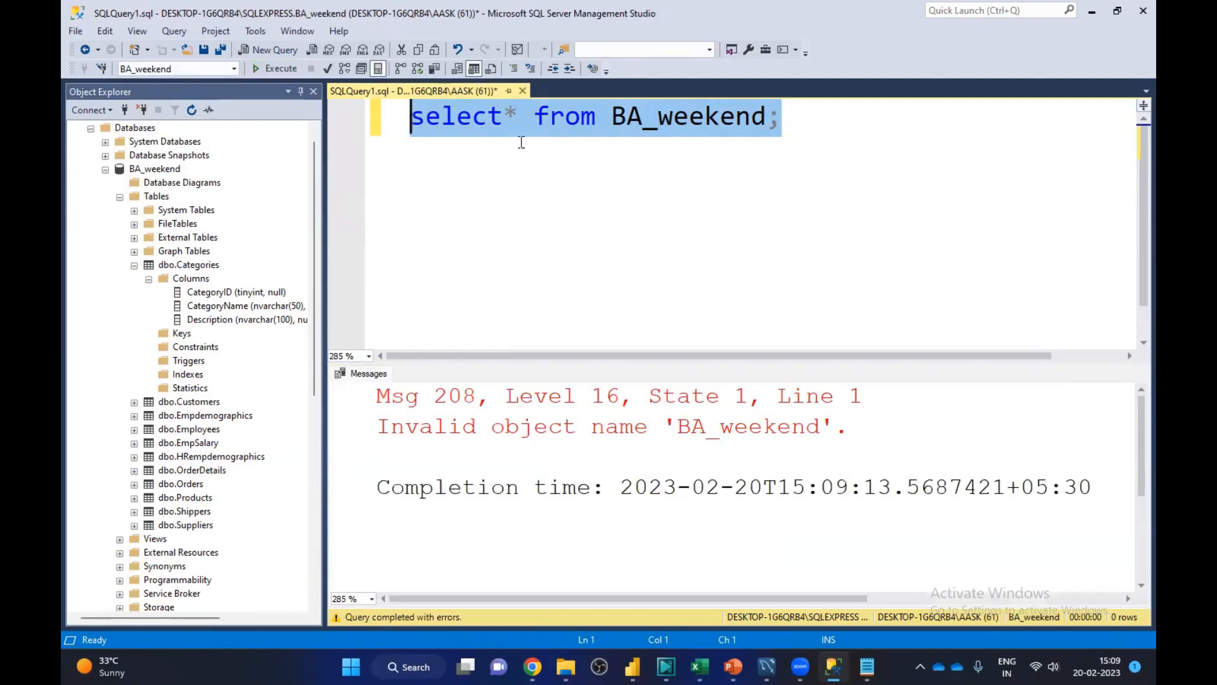
{"action": "left_click", "coordinate": [767, 120]}
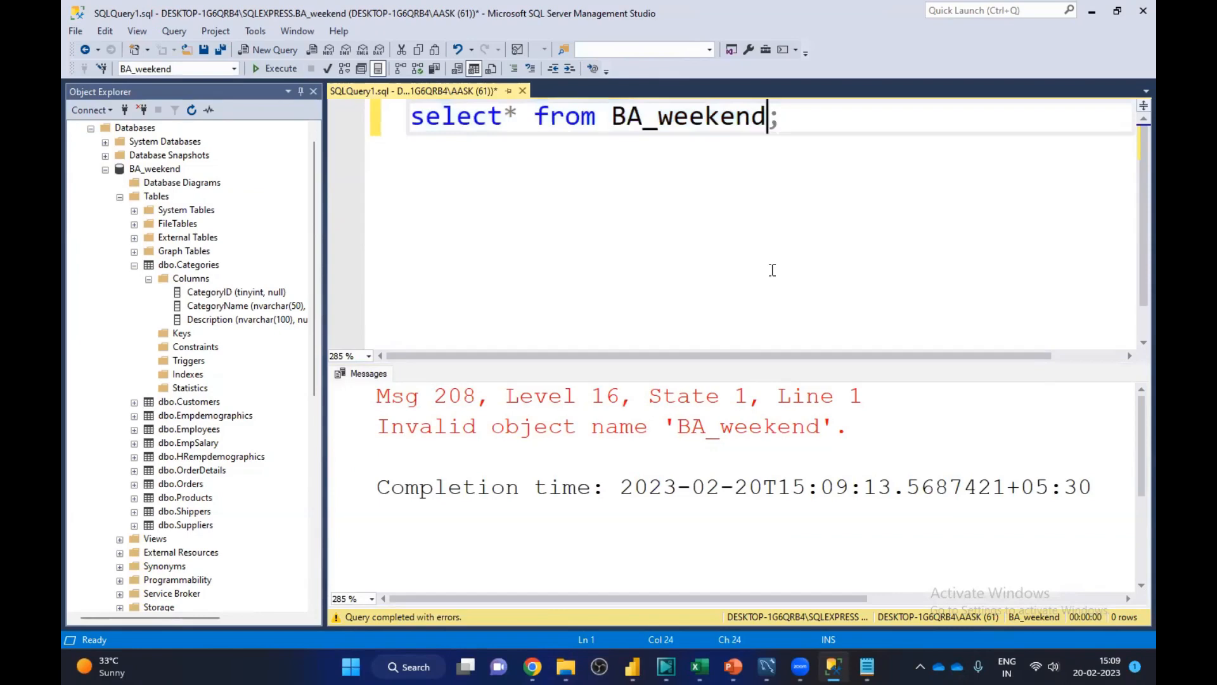
Step: Replace BA_weekend with the Categories table so the query reads "select* from Categories;", and execute it
{"action": "key", "text": "BackSpace"}
{"action": "key", "text": "BackSpace"}
{"action": "key", "text": "BackSpace"}
{"action": "key", "text": "BackSpace"}
{"action": "key", "text": "BackSpace"}
{"action": "key", "text": "BackSpace"}
{"action": "key", "text": "BackSpace"}
{"action": "key", "text": "BackSpace"}
{"action": "key", "text": "BackSpace"}
{"action": "key", "text": "BackSpace"}
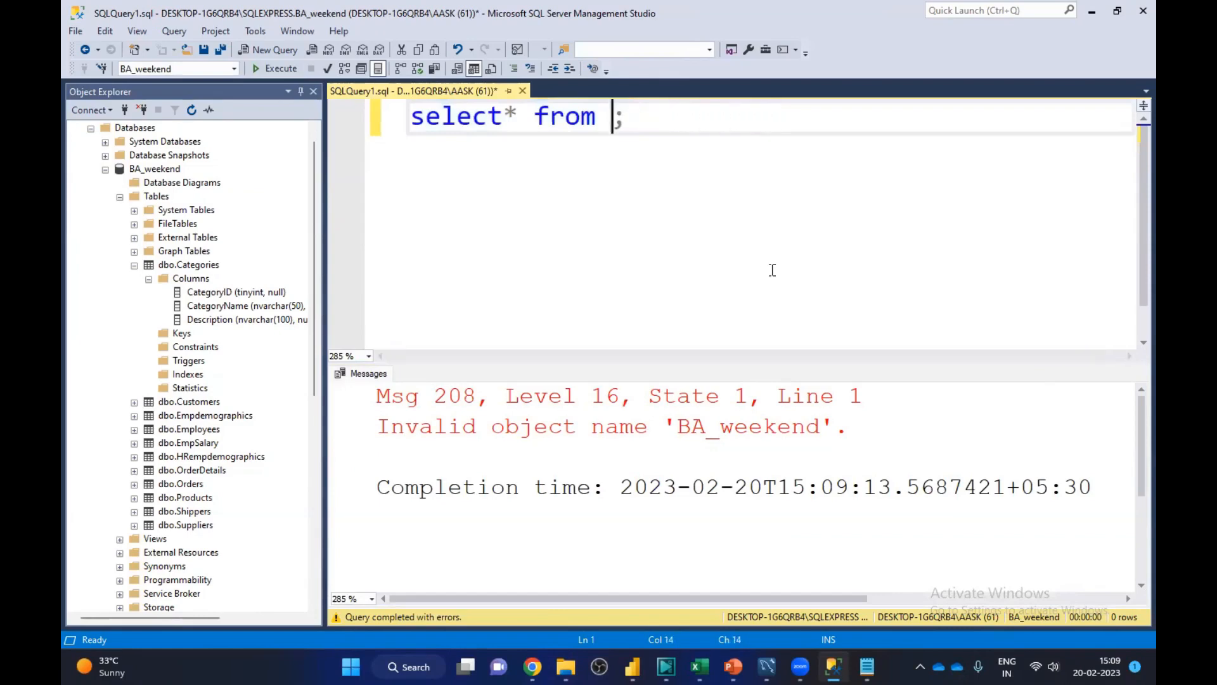
{"action": "type", "text": "cat"}
{"action": "key", "text": "Delete"}
{"action": "key", "text": "BackSpace"}
{"action": "key", "text": "BackSpace"}
{"action": "key", "text": "BackSpace"}
{"action": "type", "text": "Categories;"}
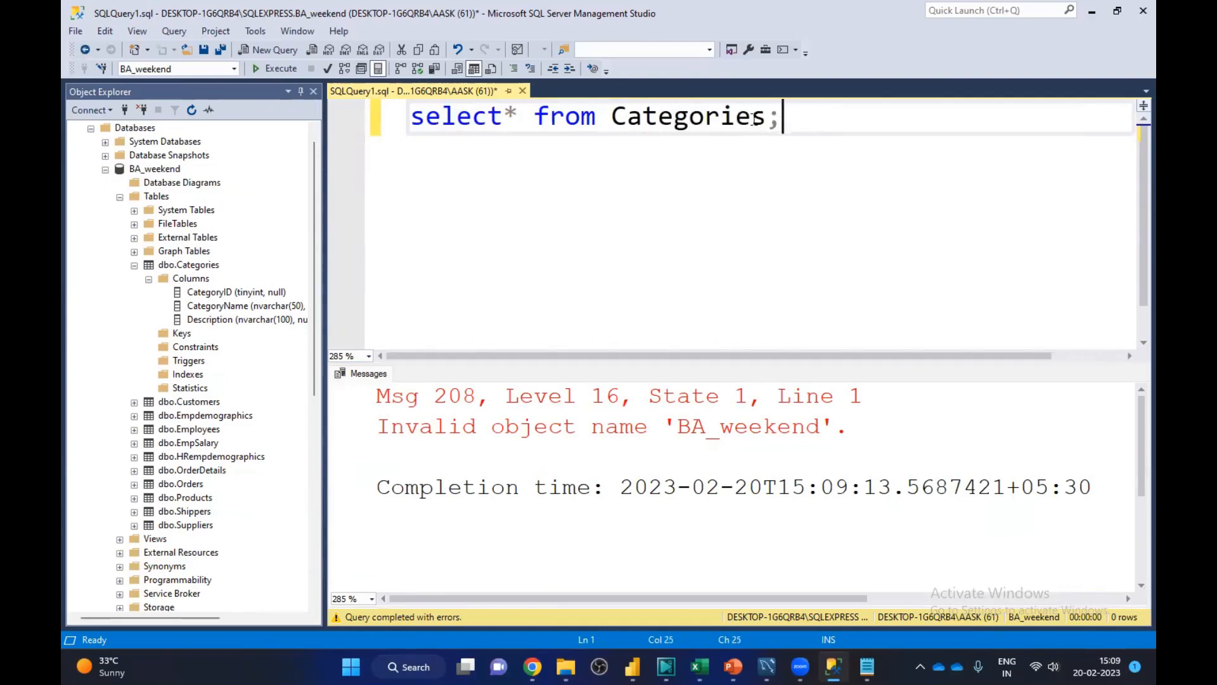
{"action": "left_click_drag", "start_coordinate": [781, 121], "coordinate": [410, 118]}
{"action": "key", "text": "F5"}
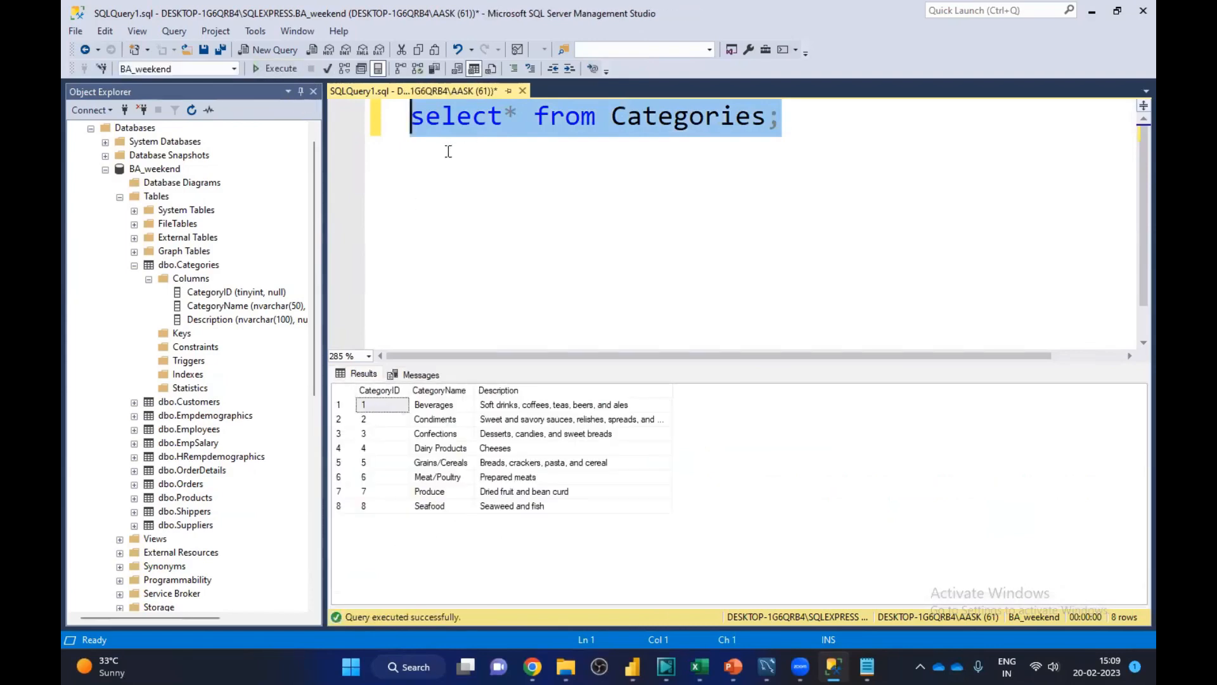
{"action": "left_click", "coordinate": [768, 119]}
{"action": "left_click_drag", "start_coordinate": [768, 120], "coordinate": [613, 119]}
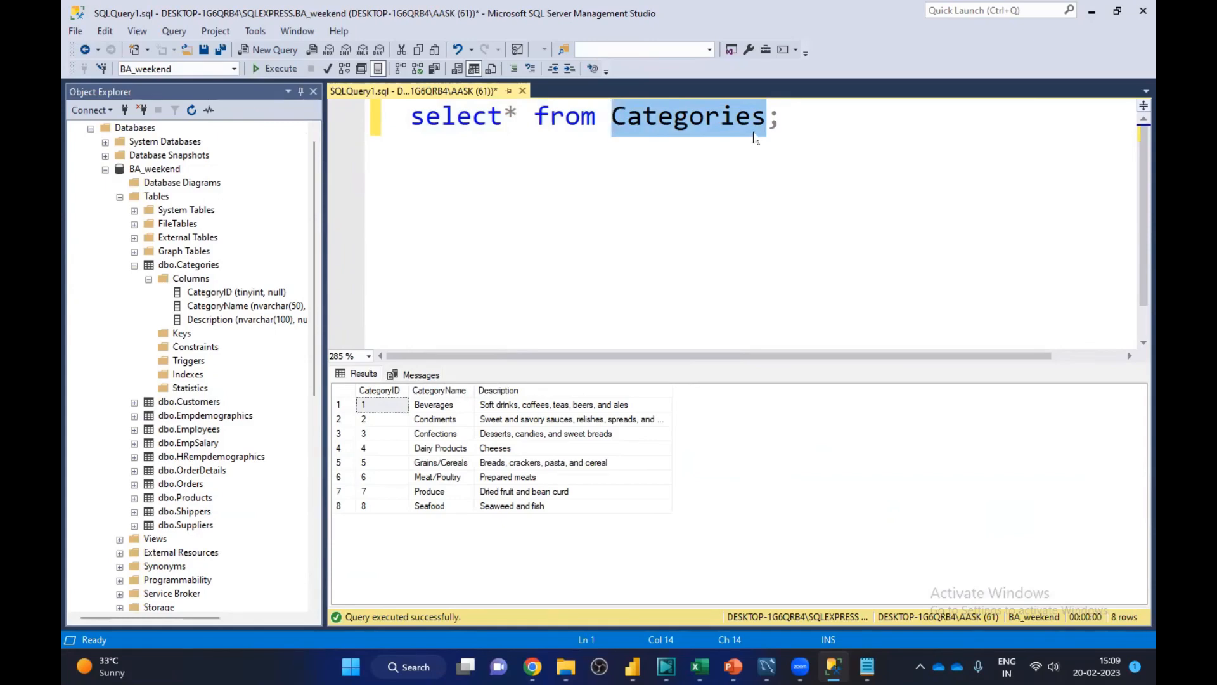
Step: Replace the asterisk with the CategoryID column so the query reads "select CategoryID from Categories;", and execute it
{"action": "left_click", "coordinate": [515, 106]}
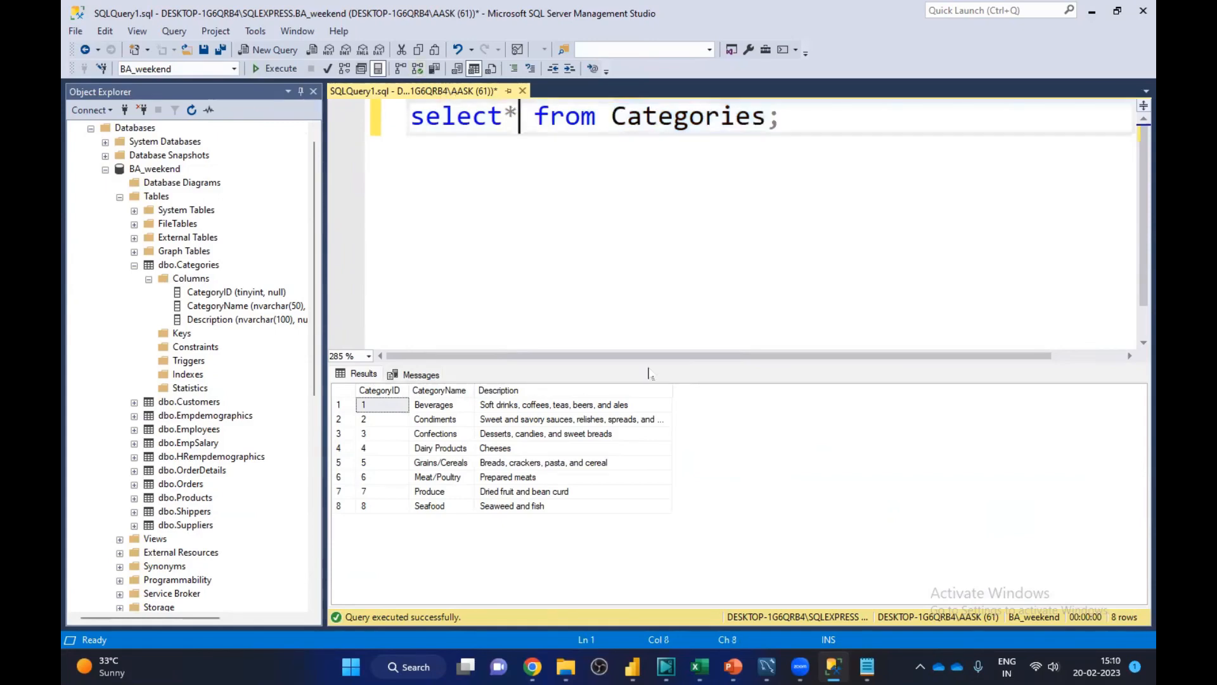
{"action": "key", "text": "BackSpace"}
{"action": "type", "text": "Cate"}
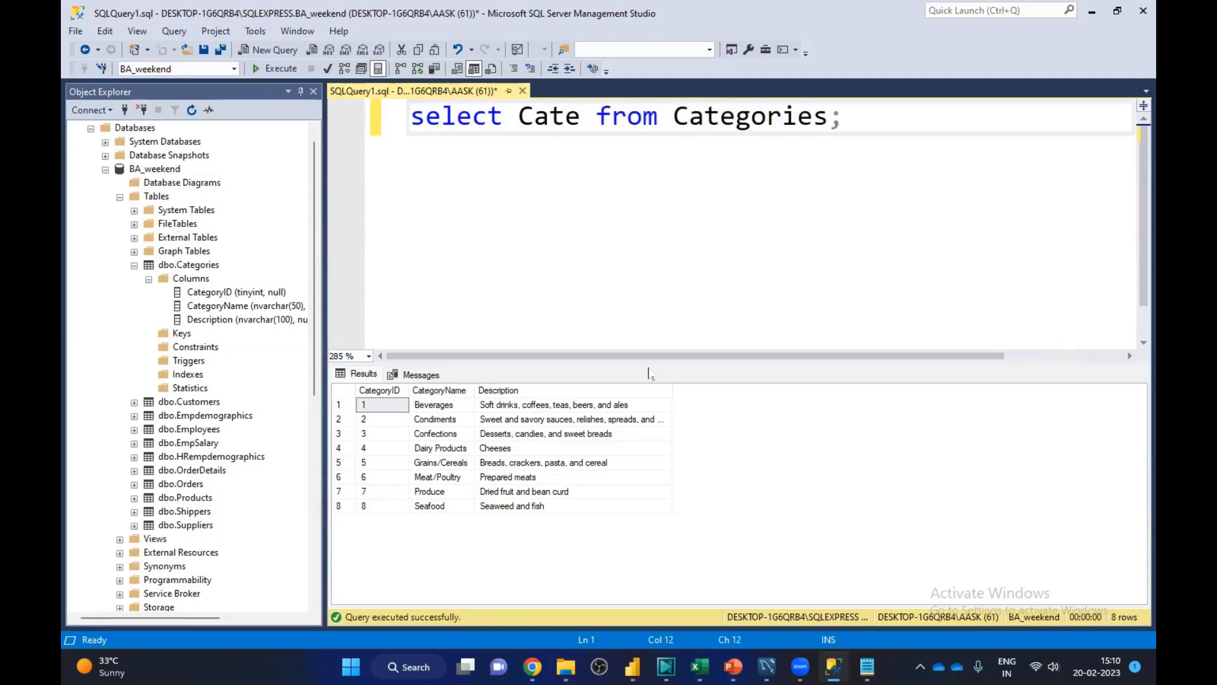
{"action": "type", "text": "g"}
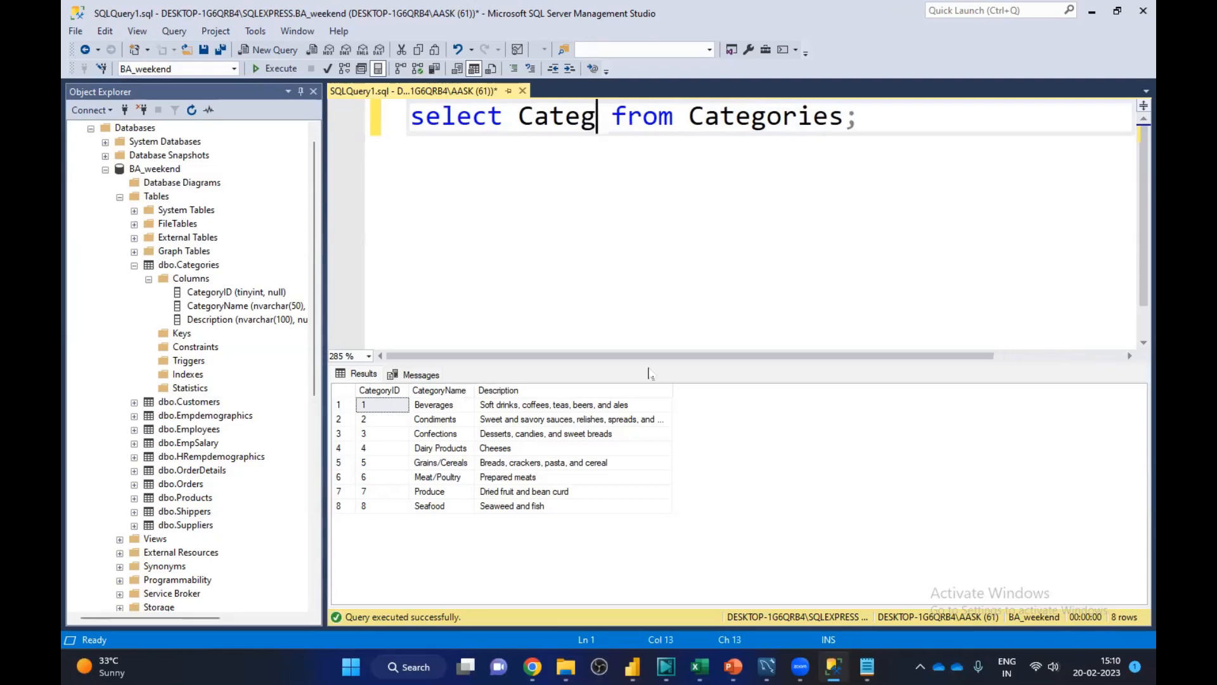
{"action": "type", "text": "ory"}
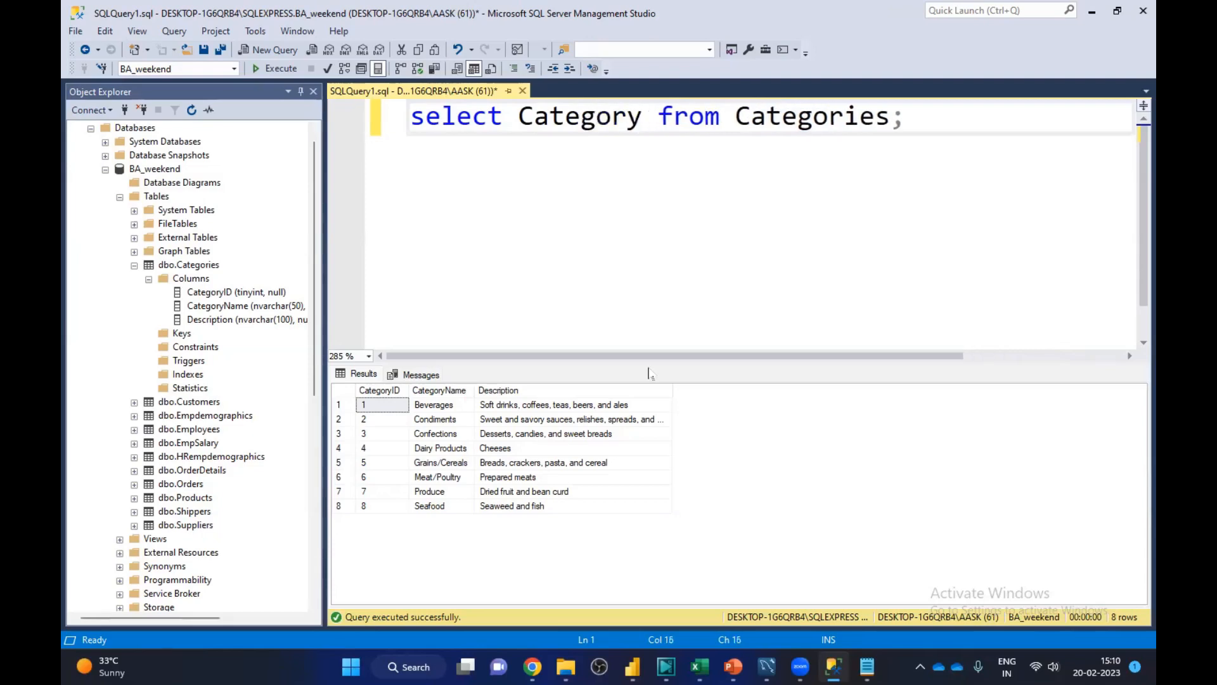
{"action": "type", "text": "ID"}
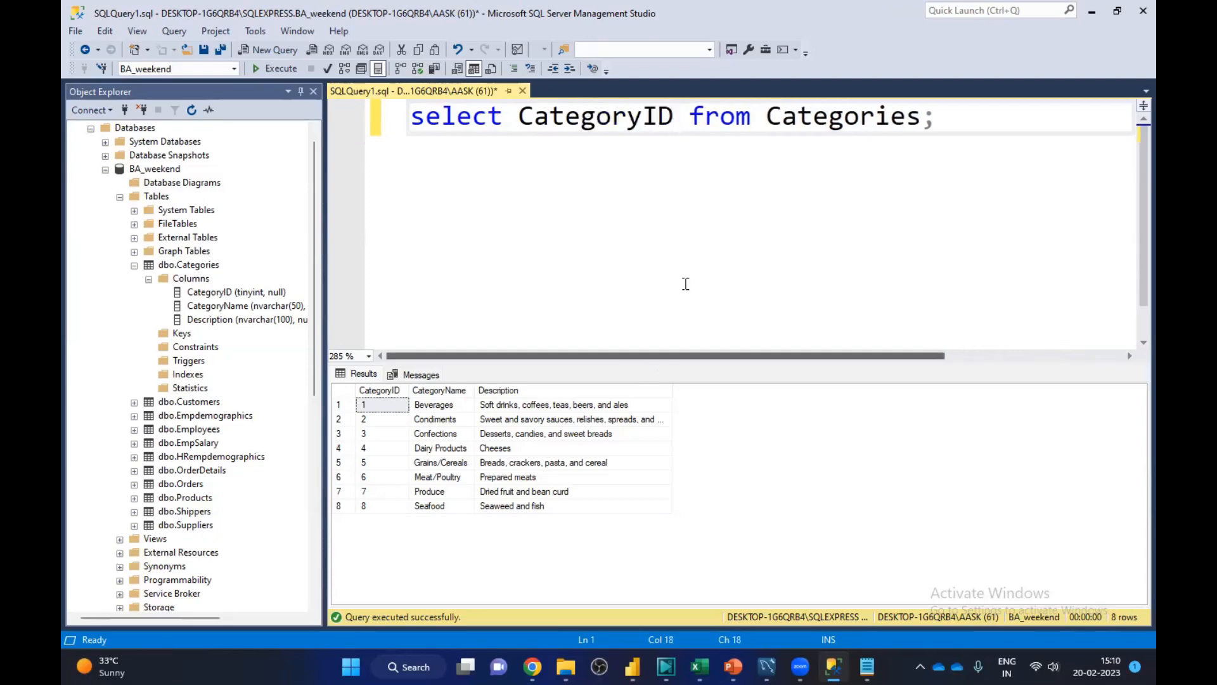
{"action": "left_click_drag", "start_coordinate": [945, 118], "coordinate": [337, 122]}
{"action": "left_click", "coordinate": [277, 69]}
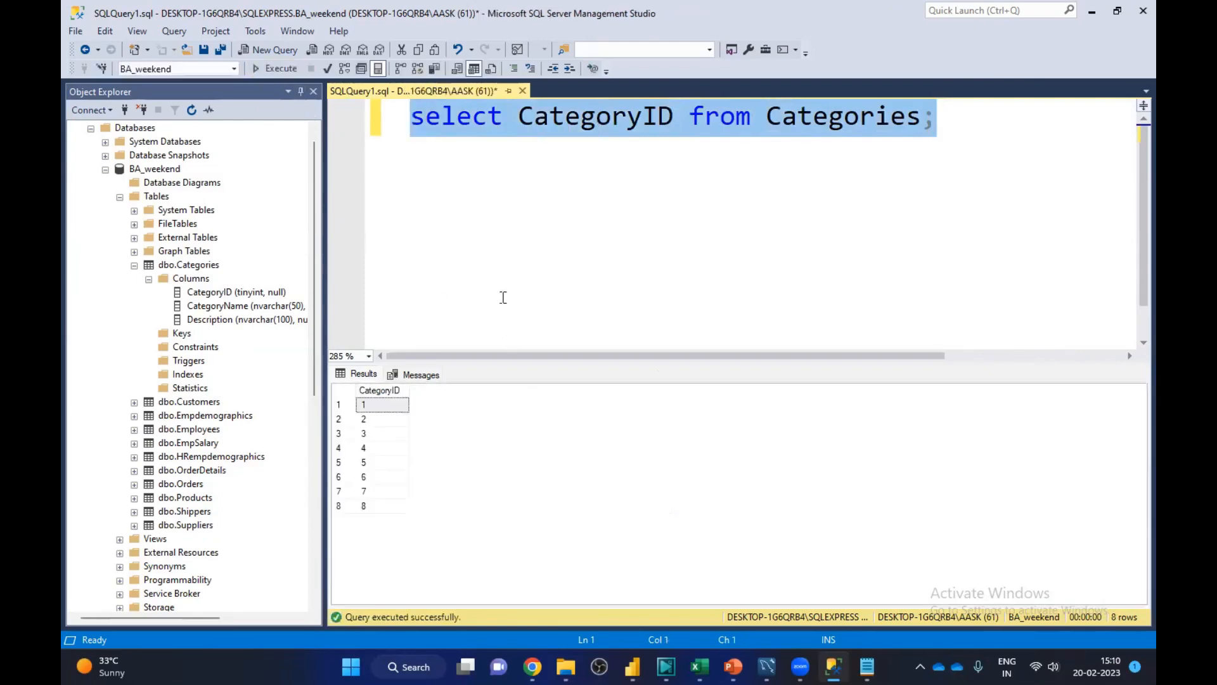
{"action": "left_click", "coordinate": [526, 121]}
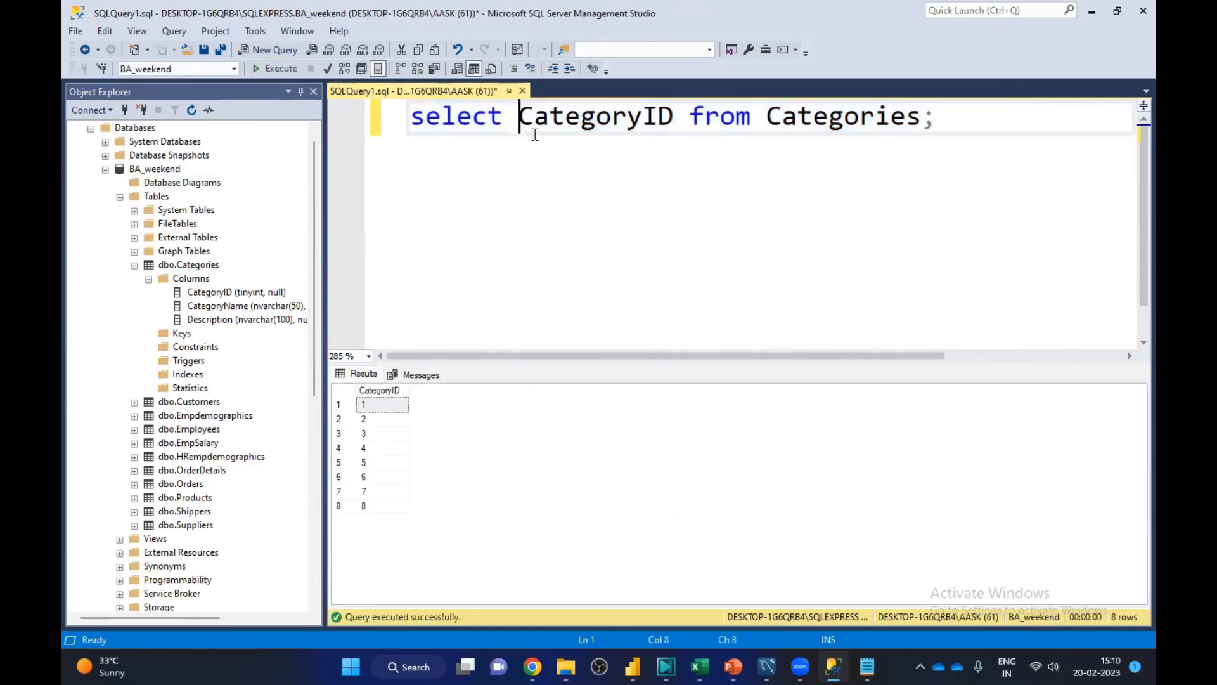
{"action": "left_click", "coordinate": [845, 117]}
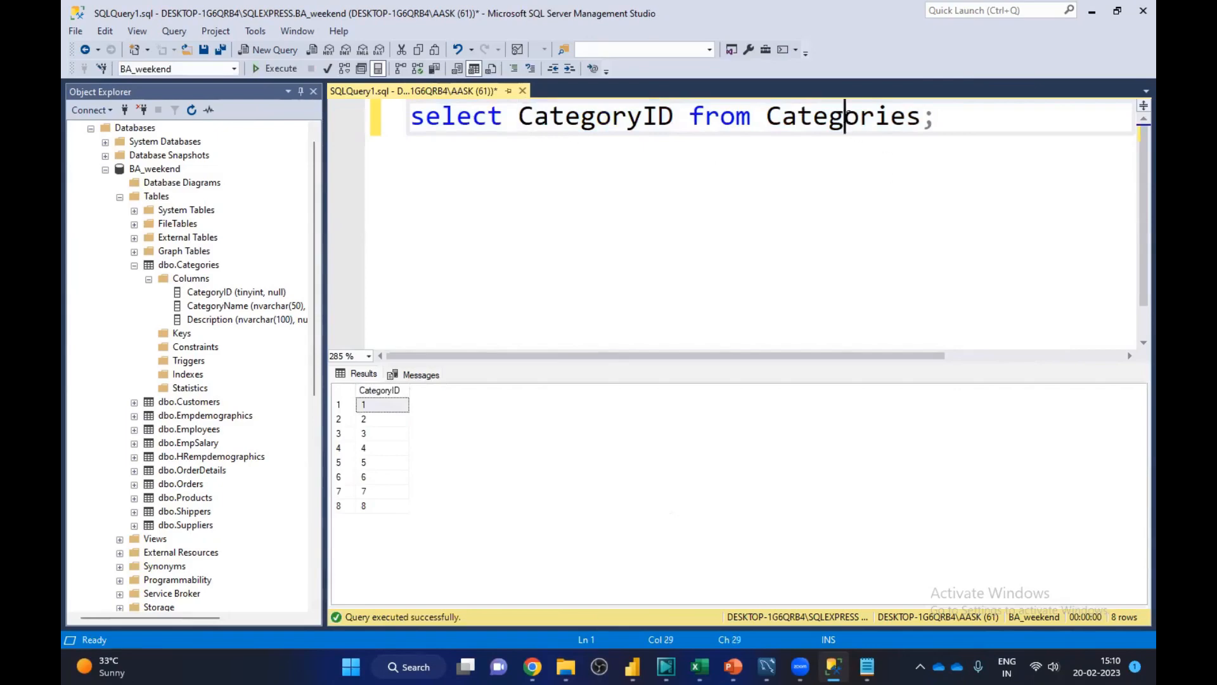